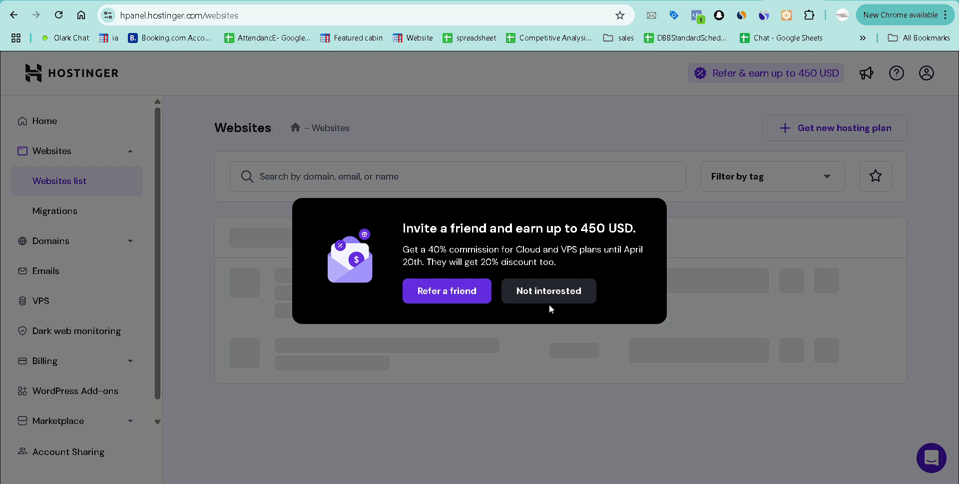
Dismiss the referral popup and WordPress tools tip, then log out via the profile menu.
{"action": "left_click", "coordinate": [551, 300]}
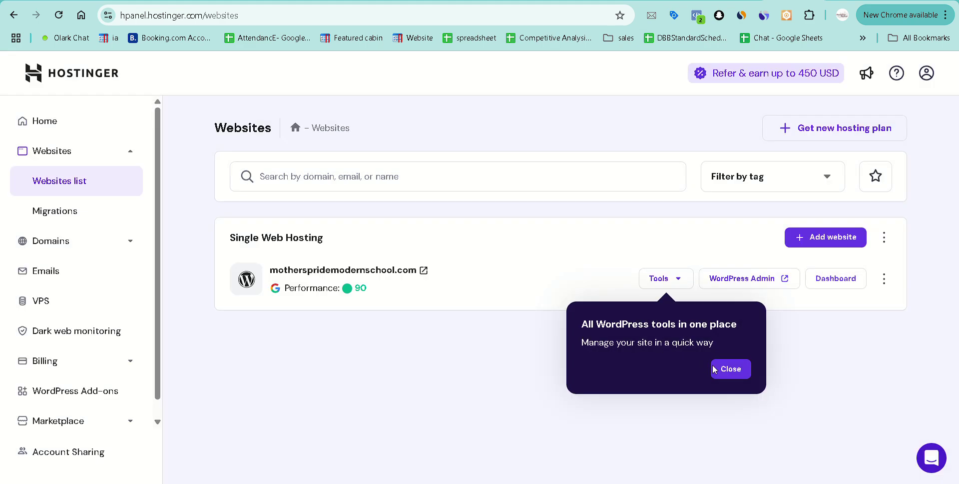
{"action": "left_click", "coordinate": [715, 370]}
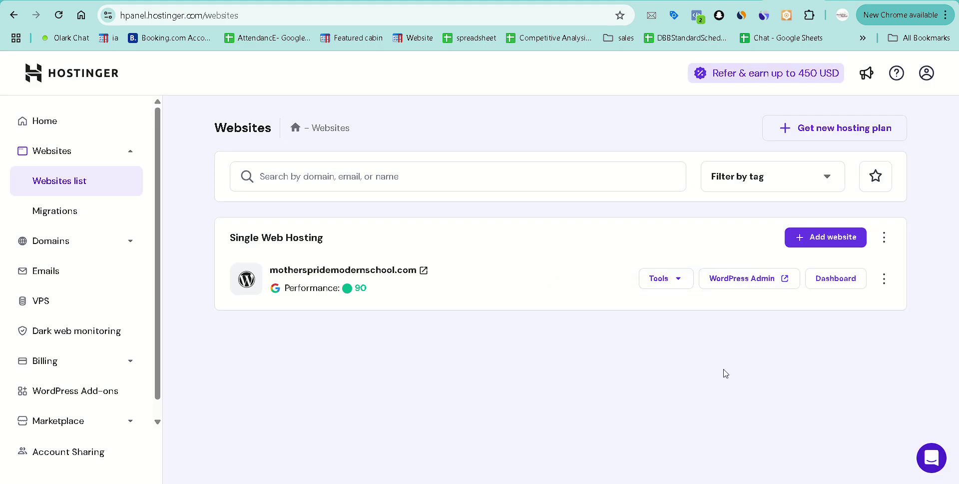
{"action": "left_click", "coordinate": [924, 75]}
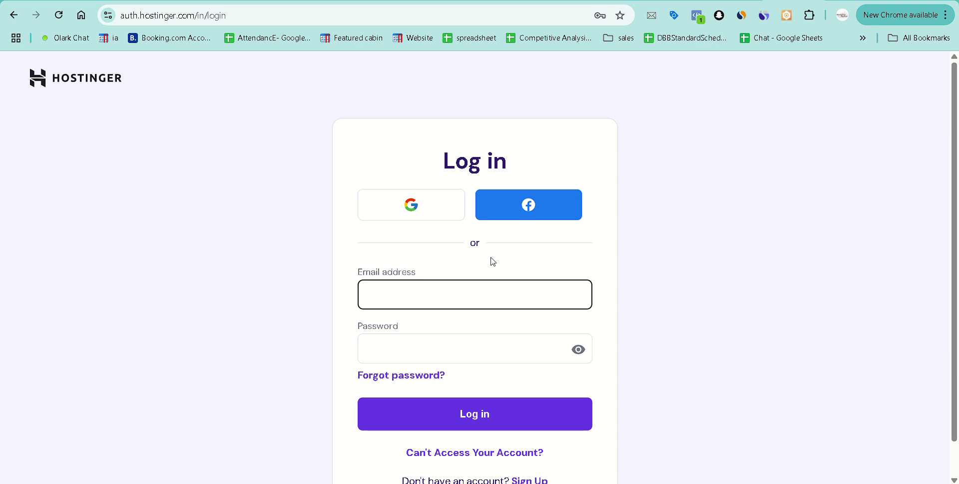
Sign in with a Google account and manage the shared account's services from Account Sharing.
{"action": "left_click", "coordinate": [420, 214]}
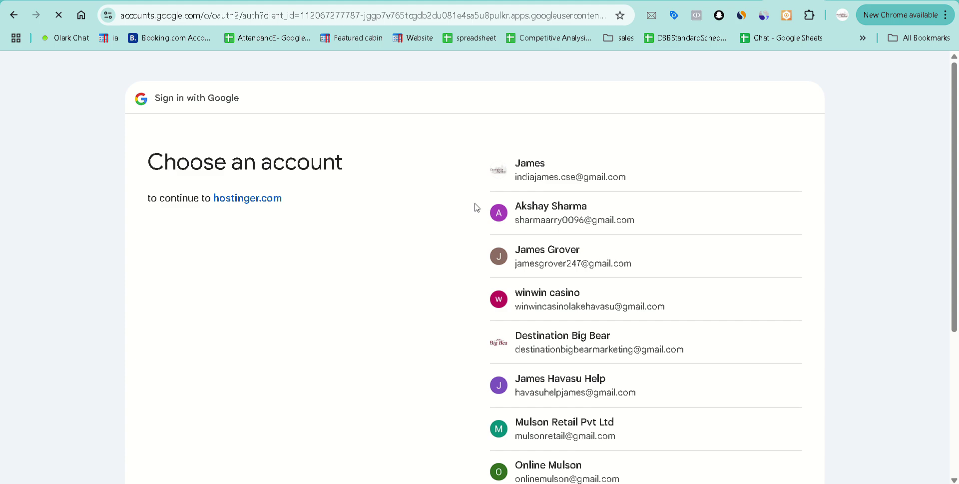
{"action": "left_click", "coordinate": [549, 216]}
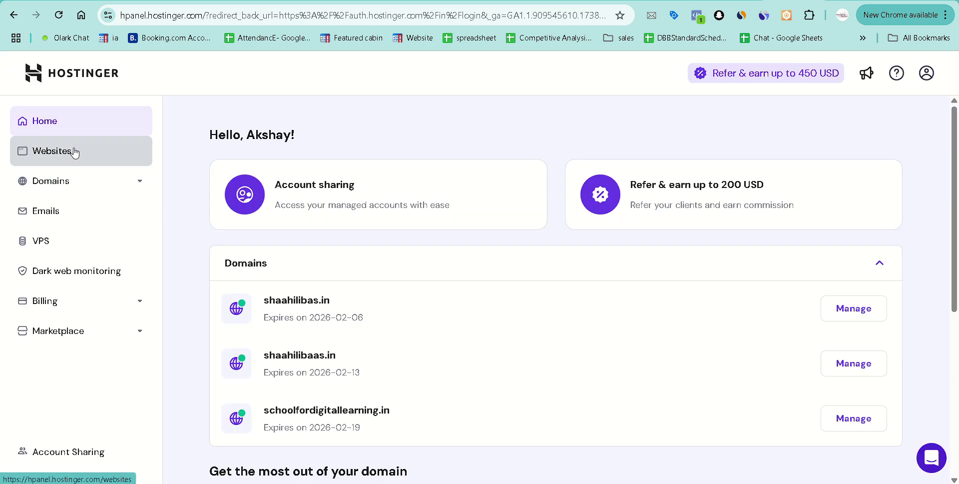
{"action": "left_click", "coordinate": [99, 451]}
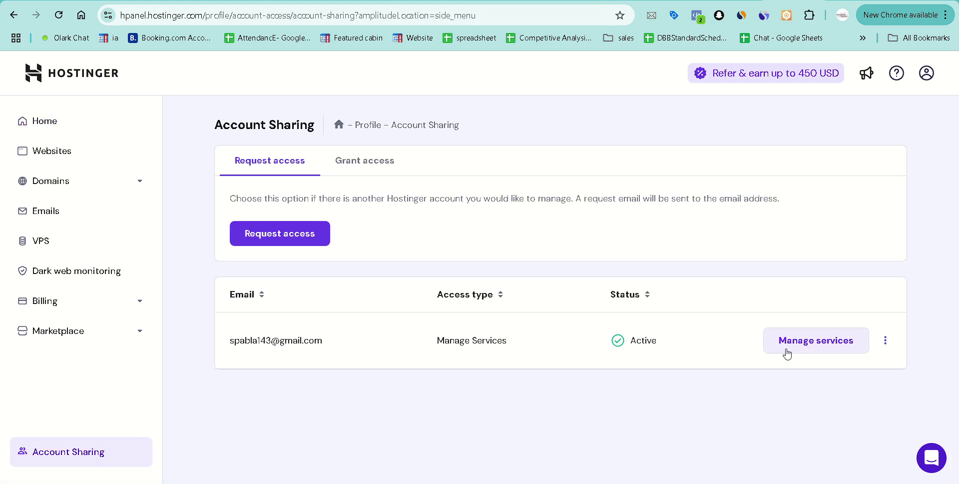
{"action": "left_click", "coordinate": [787, 352]}
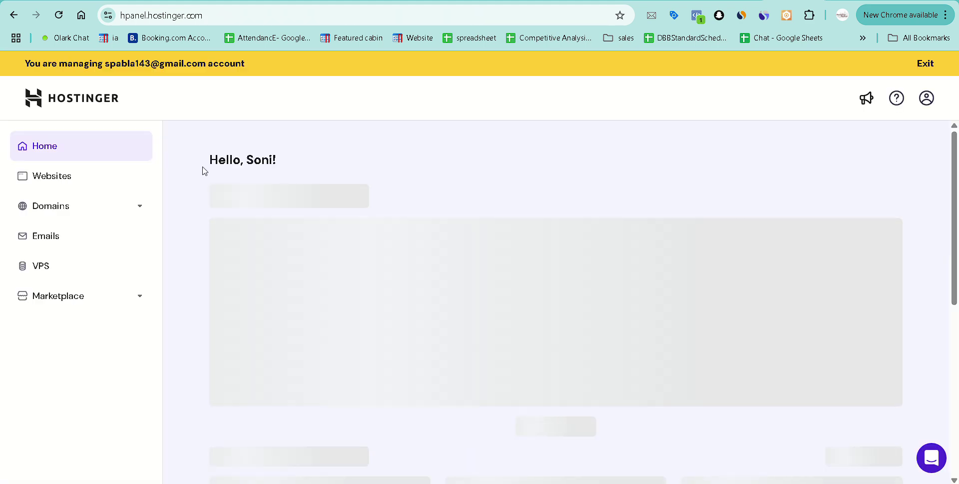
Open WordPress Admin for schoolfordigitallearning.in from the reloaded Websites list.
{"action": "left_click", "coordinate": [103, 180]}
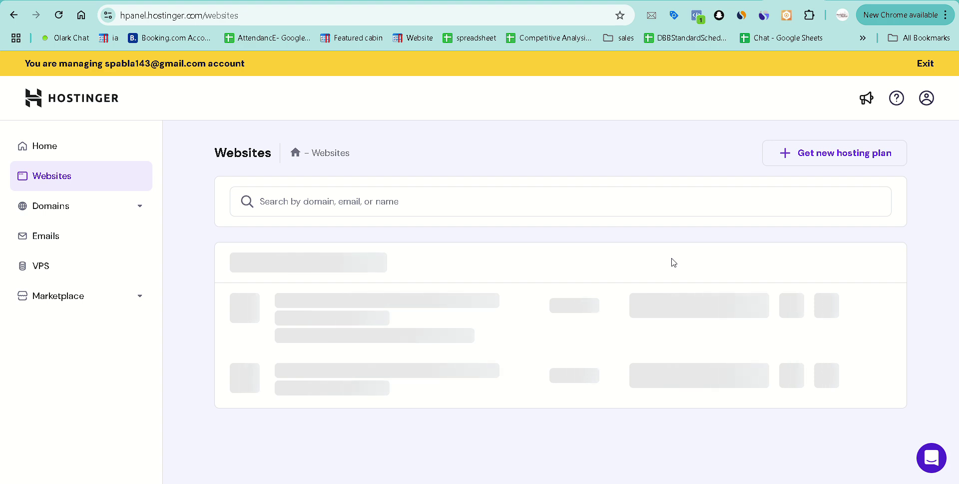
{"action": "left_click", "coordinate": [58, 15]}
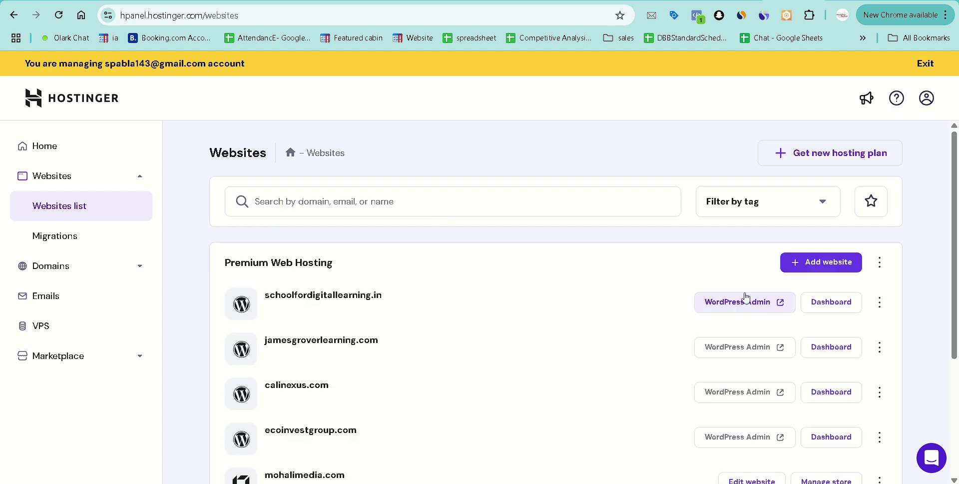
{"action": "left_click", "coordinate": [748, 298]}
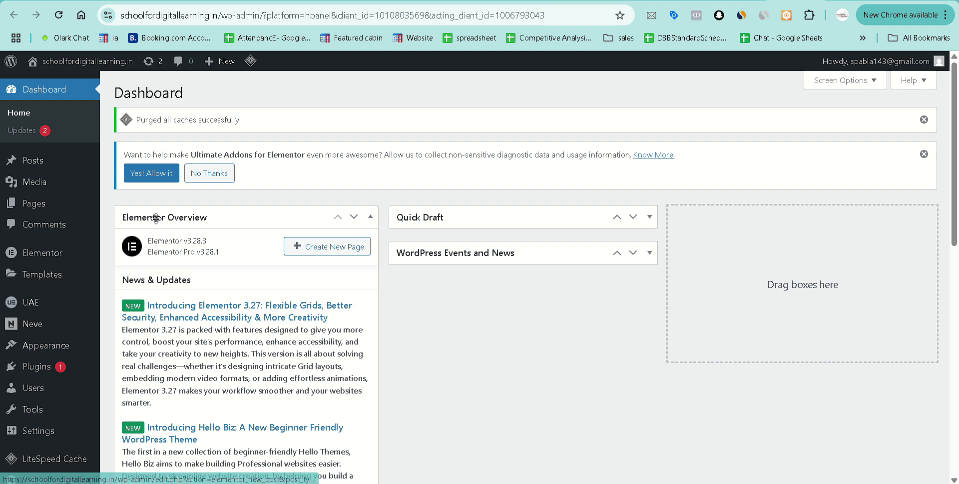
View the Homepage page on the live site from Pages > All Pages.
{"action": "mouse_move", "coordinate": [46, 212]}
{"action": "left_click", "coordinate": [138, 207]}
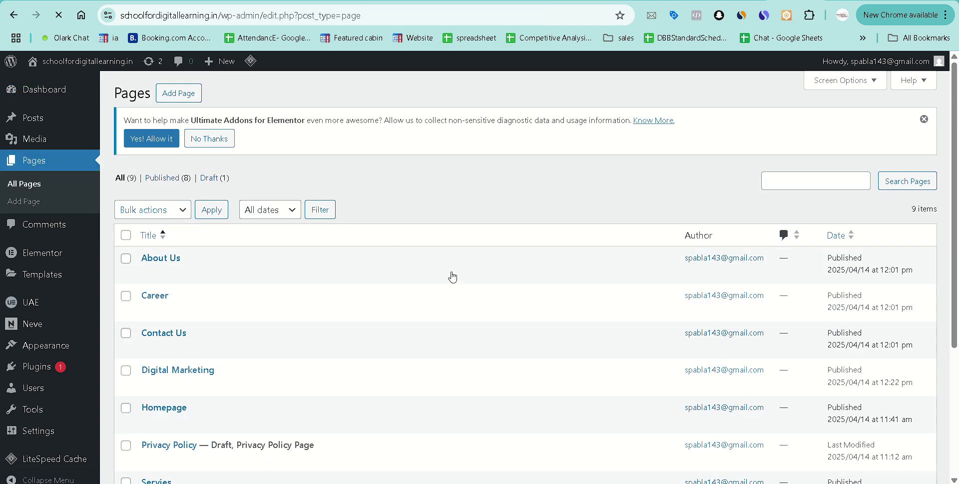
{"action": "scroll", "coordinate": [382, 289], "scroll_direction": "down", "scroll_amount": 3}
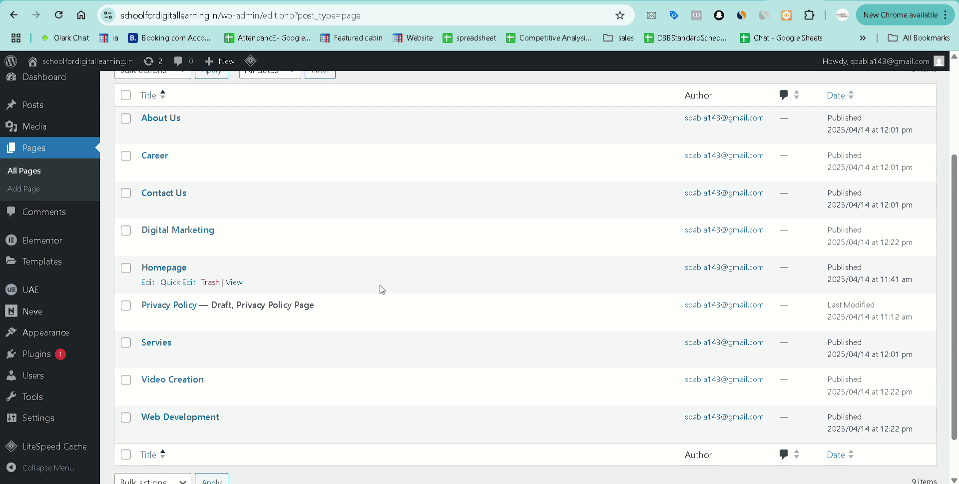
{"action": "left_click", "coordinate": [236, 284]}
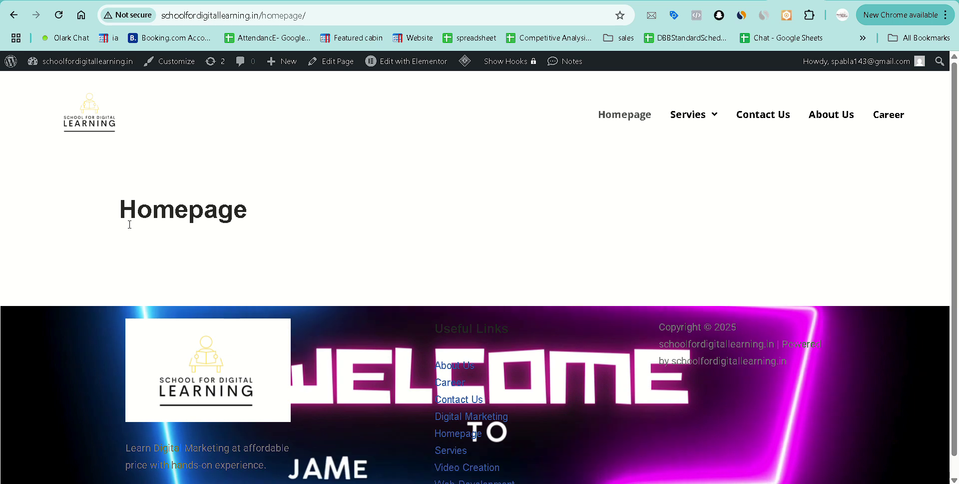
{"action": "left_click_drag", "start_coordinate": [121, 210], "coordinate": [252, 212]}
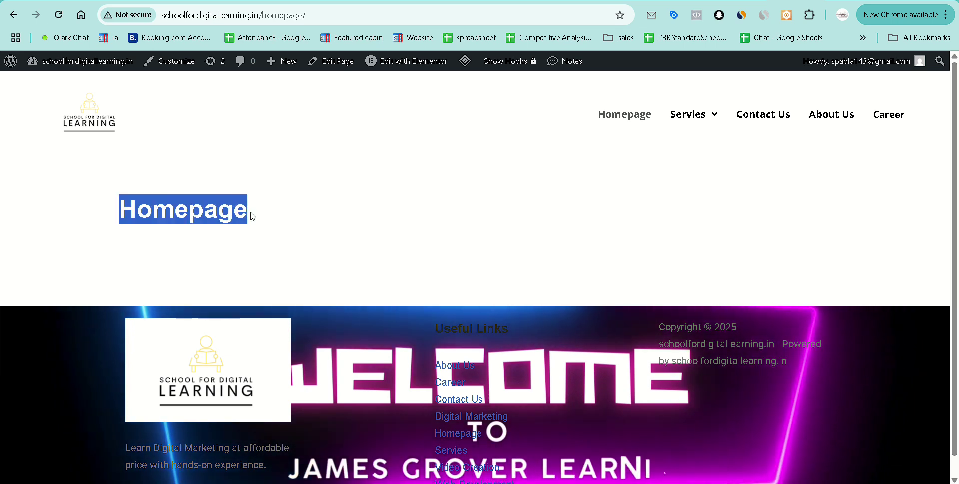
{"action": "left_click", "coordinate": [295, 221]}
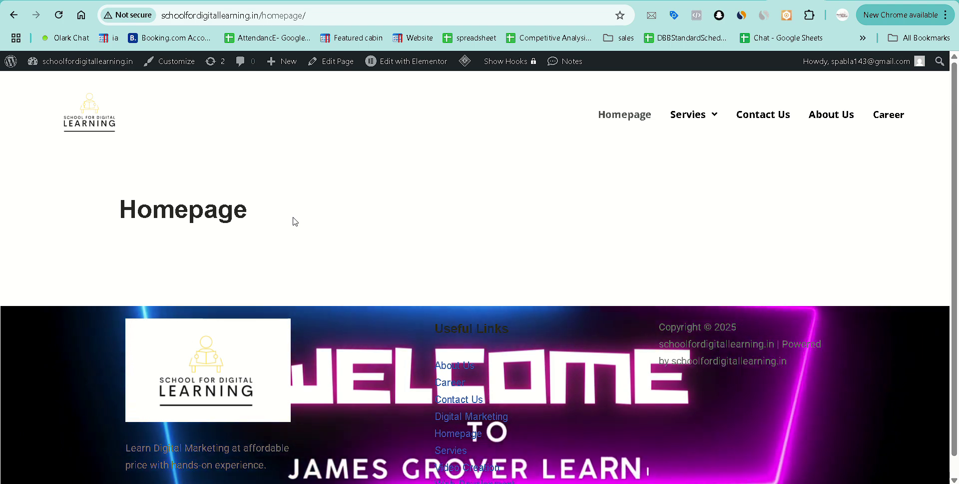
Return to the WordPress dashboard and go to the Reading settings.
{"action": "mouse_move", "coordinate": [57, 62]}
{"action": "left_click", "coordinate": [54, 84]}
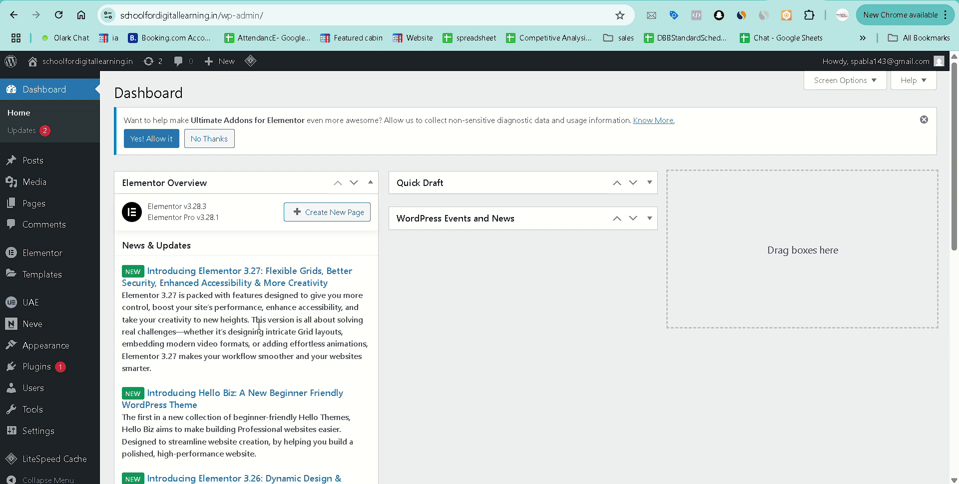
{"action": "scroll", "coordinate": [60, 380], "scroll_direction": "down", "scroll_amount": 3}
{"action": "mouse_move", "coordinate": [53, 425]}
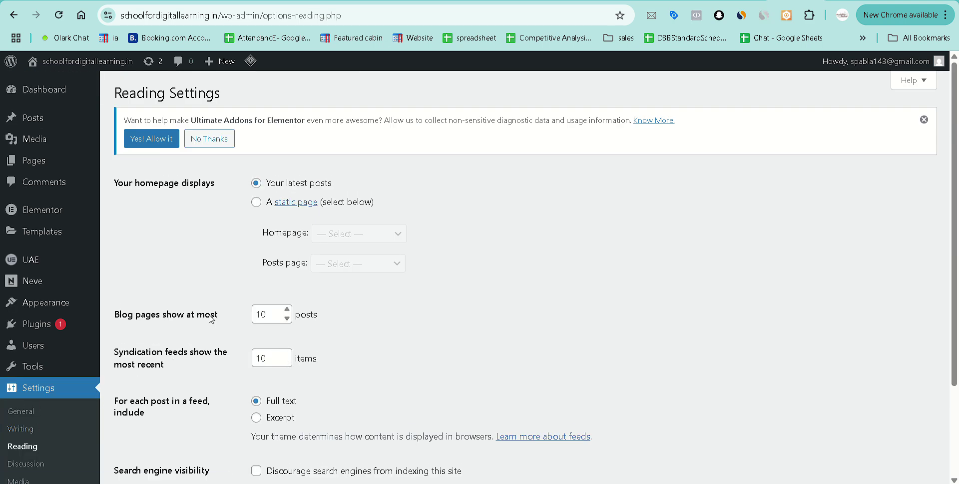
{"action": "scroll", "coordinate": [241, 244], "scroll_direction": "down", "scroll_amount": 1}
{"action": "scroll", "coordinate": [241, 244], "scroll_direction": "down", "scroll_amount": 1}
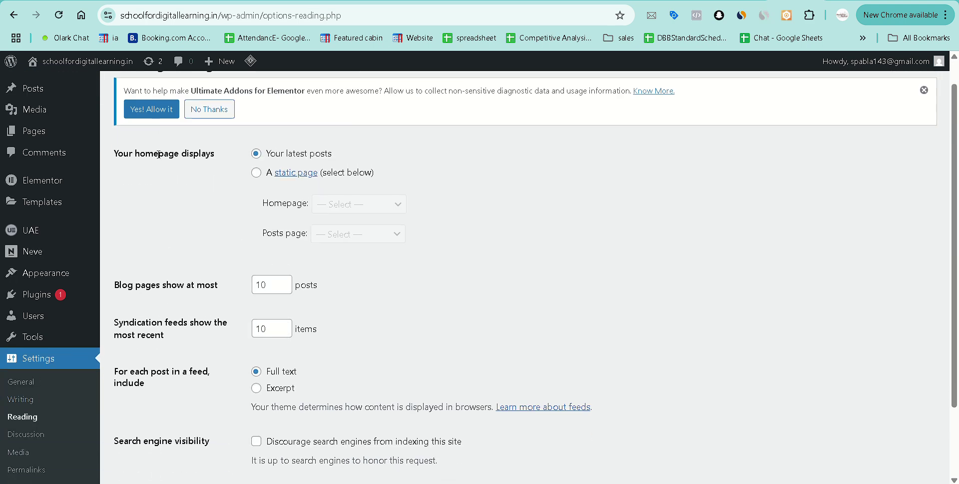
Set Your homepage displays to a static page, Homepage, and save the changes.
{"action": "left_click_drag", "start_coordinate": [134, 152], "coordinate": [237, 170]}
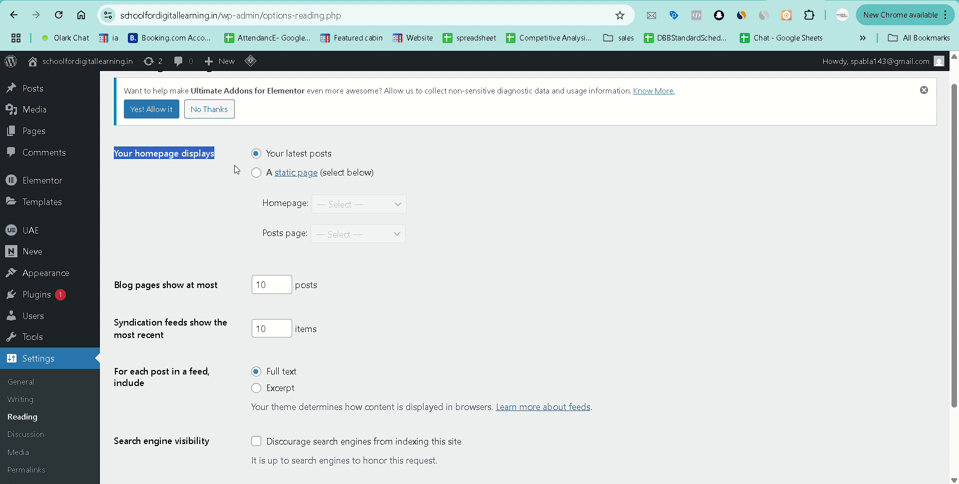
{"action": "left_click", "coordinate": [257, 174]}
{"action": "left_click", "coordinate": [344, 205]}
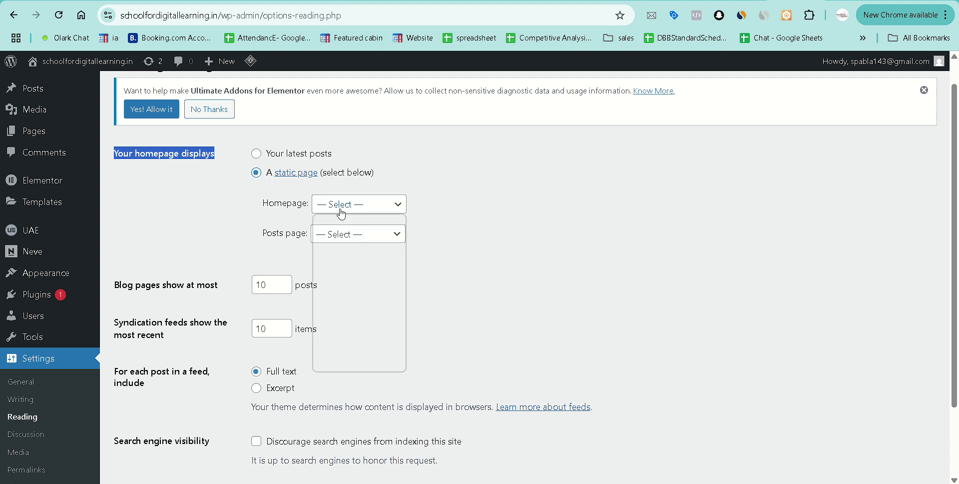
{"action": "left_click", "coordinate": [373, 306]}
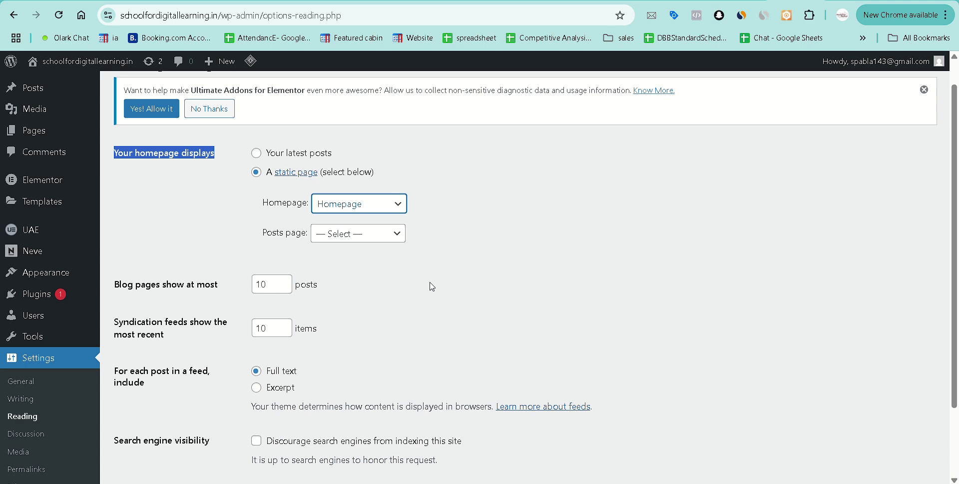
{"action": "scroll", "coordinate": [432, 286], "scroll_direction": "down", "scroll_amount": 3}
{"action": "left_click", "coordinate": [144, 408]}
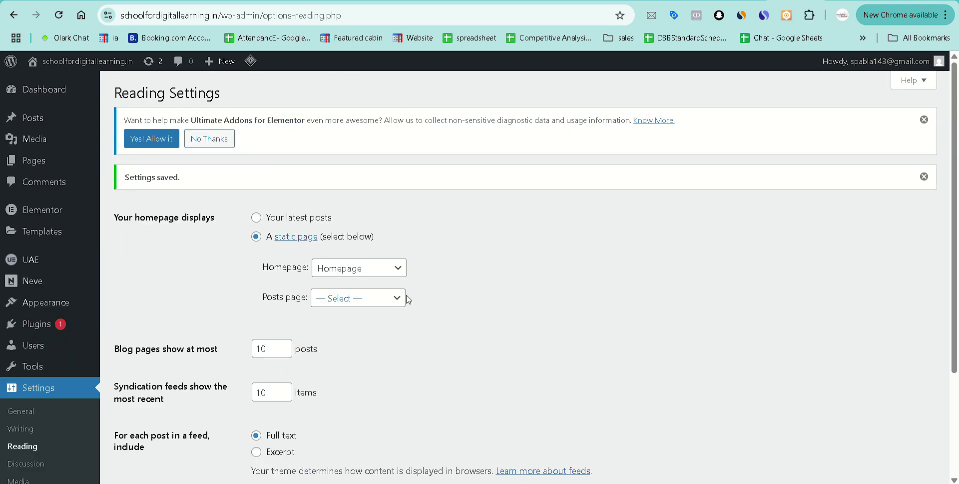
{"action": "key", "text": "ctrl+t"}
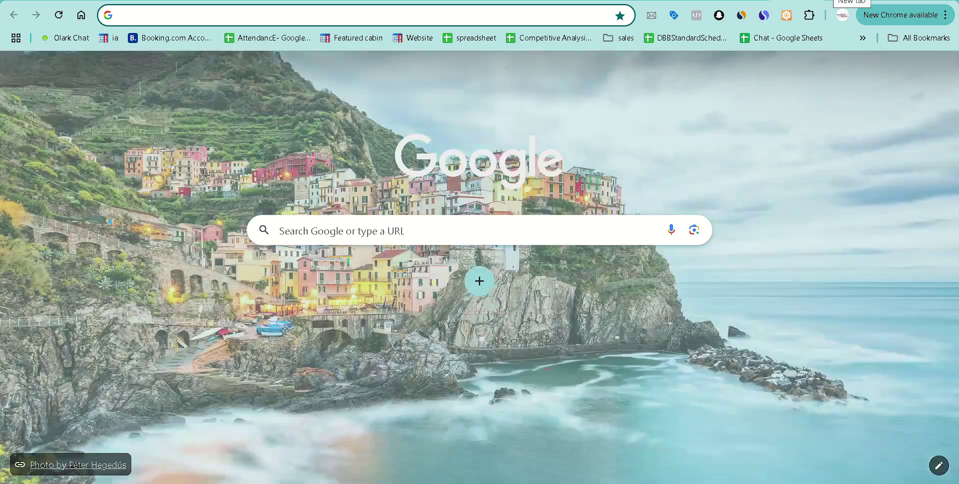
Load the site's front page in the new tab to check the Homepage.
{"action": "type", "text": "schoolfordigitallearning.in"}
{"action": "key", "text": "Return"}
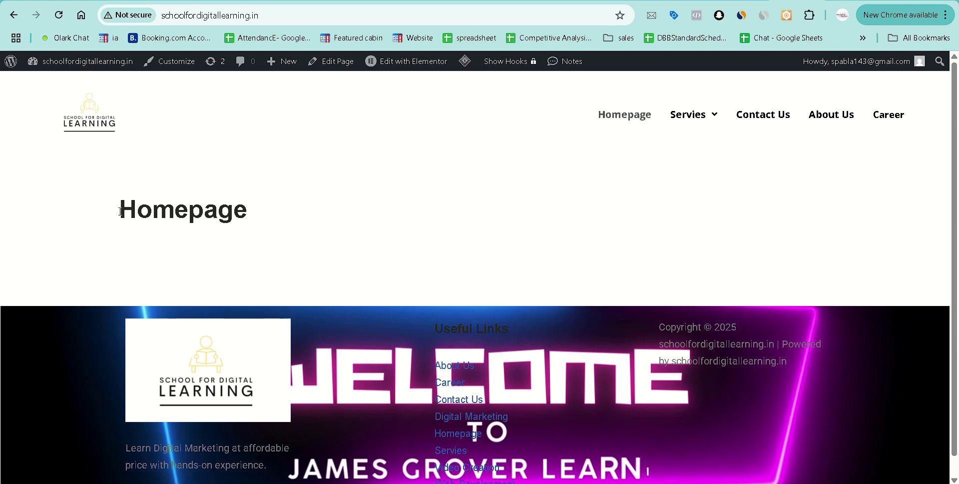
{"action": "double_click", "coordinate": [219, 221]}
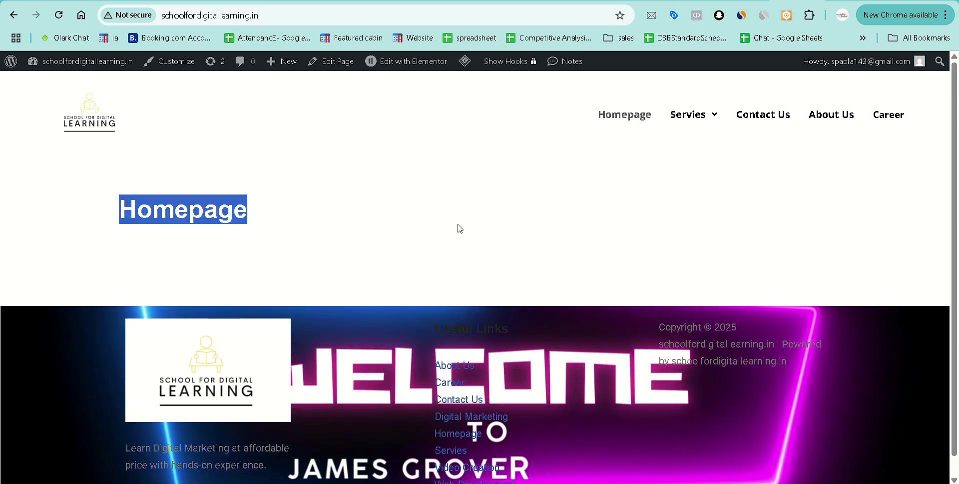
Re-save the Reading settings and dismiss the Elementor data-sharing notice.
{"action": "key", "text": "ctrl+Tab"}
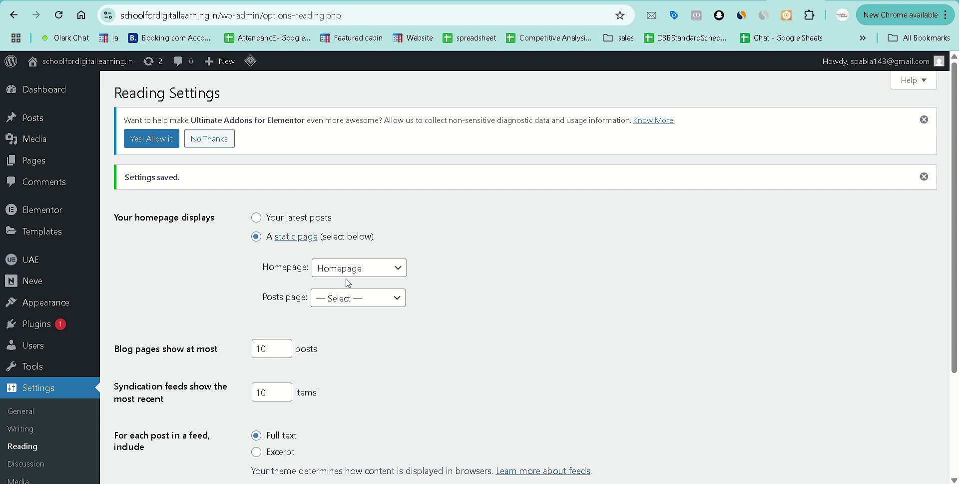
{"action": "scroll", "coordinate": [347, 338], "scroll_direction": "down", "scroll_amount": 3}
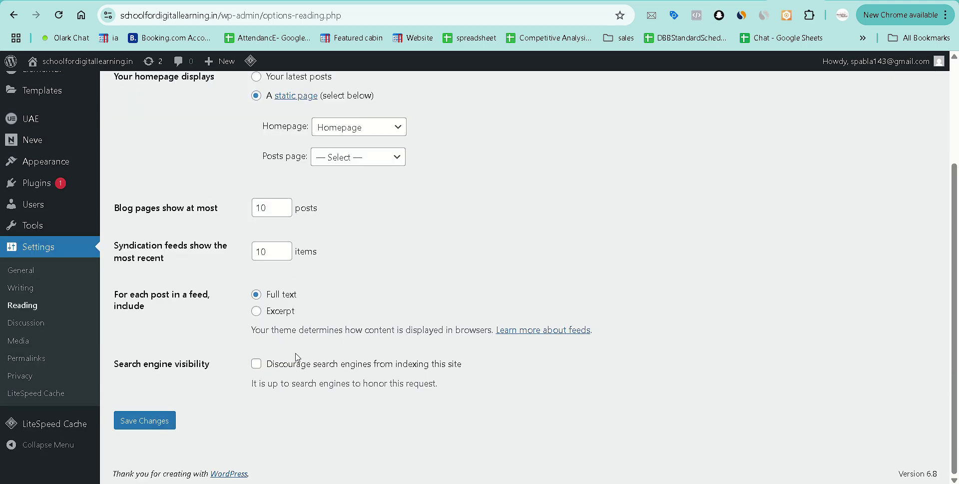
{"action": "left_click", "coordinate": [145, 420]}
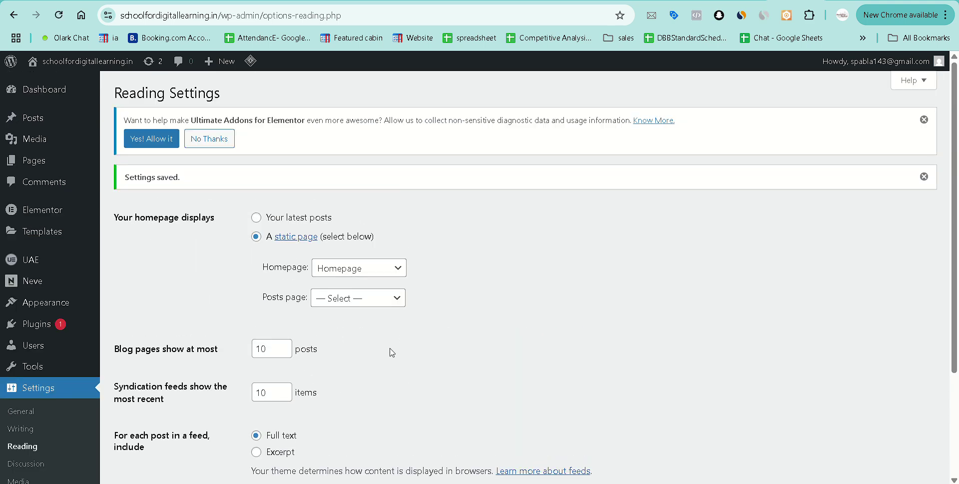
{"action": "left_click", "coordinate": [212, 141]}
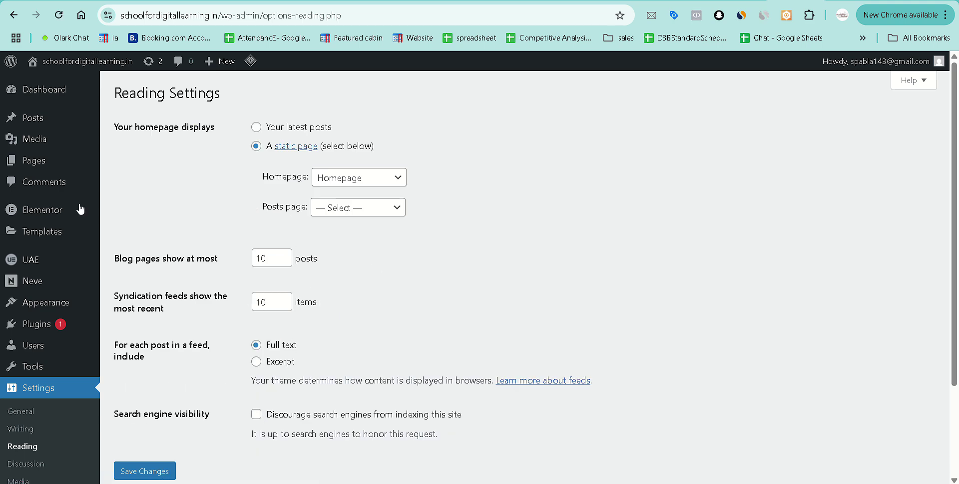
{"action": "mouse_move", "coordinate": [44, 170]}
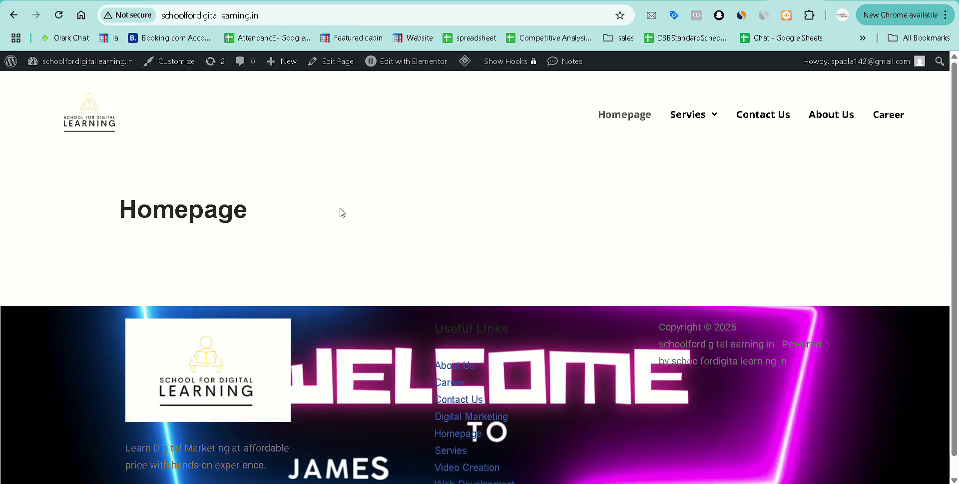
{"action": "mouse_move", "coordinate": [407, 65]}
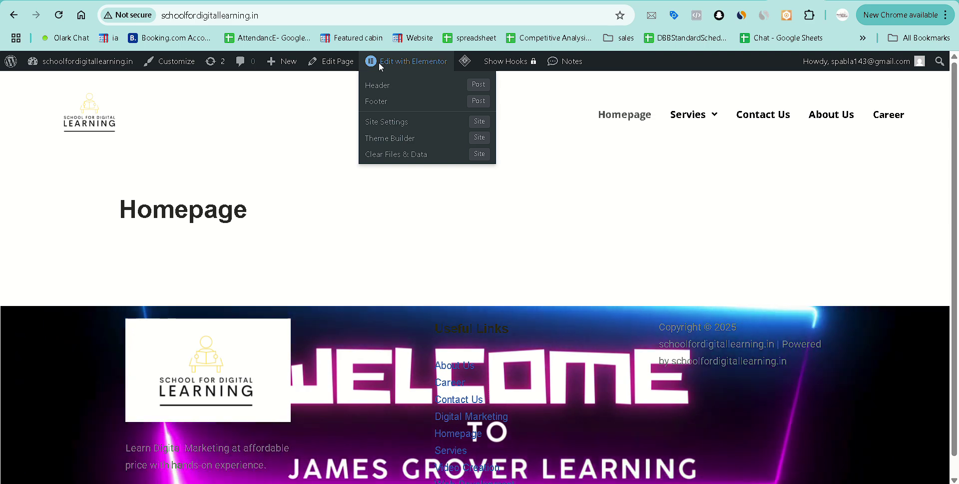
Open the Homepage in the Elementor builder through Edit Page and Edit with Elementor.
{"action": "left_click", "coordinate": [337, 70]}
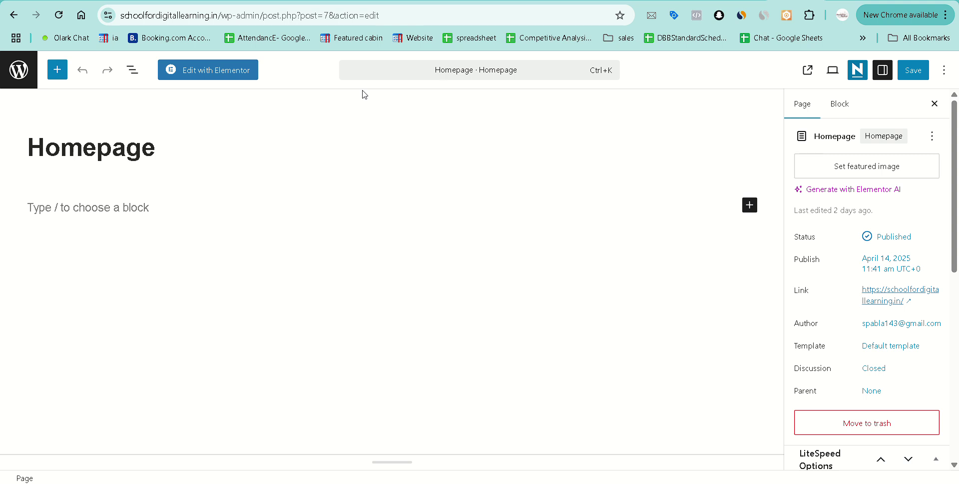
{"action": "left_click", "coordinate": [228, 75]}
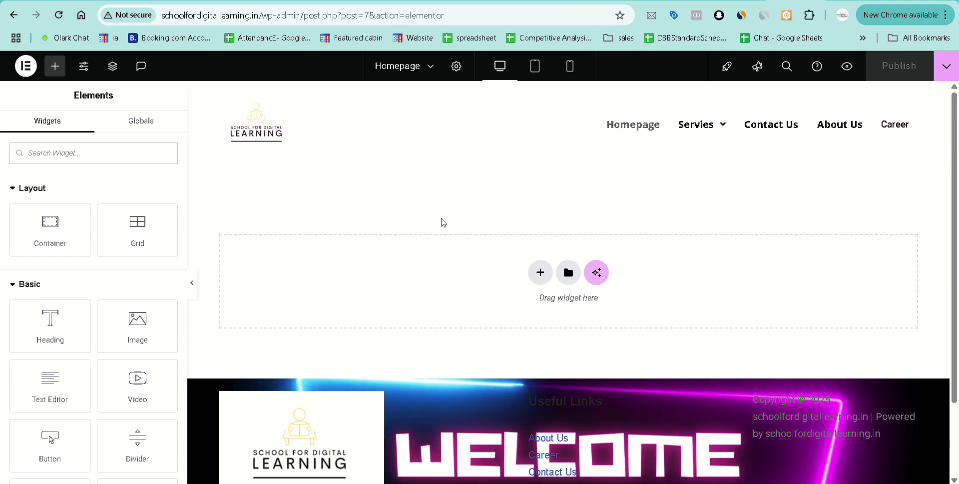
{"action": "mouse_move", "coordinate": [649, 483]}
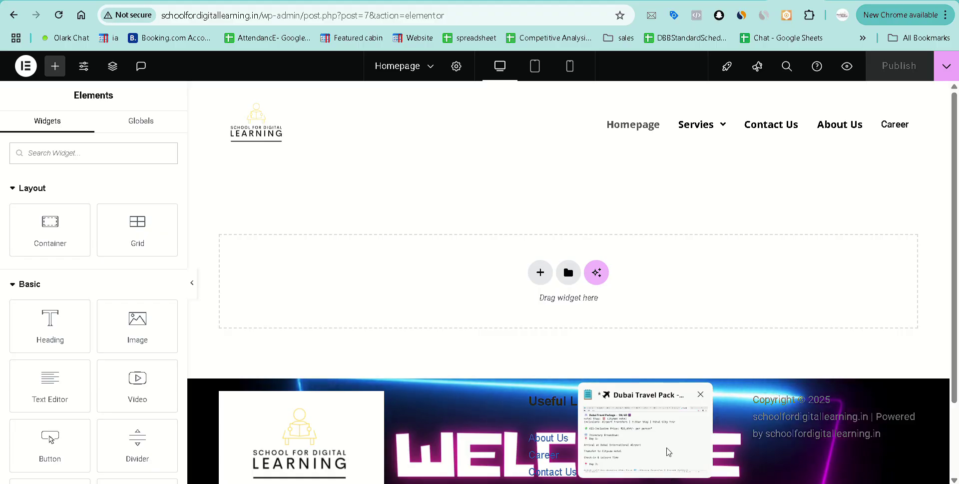
{"action": "left_click", "coordinate": [669, 451]}
In a new Notepad document, type 'Hero Banner- Single - Slider - Video +Text +button' and 'Servies'.
{"action": "key", "text": "ctrl+n"}
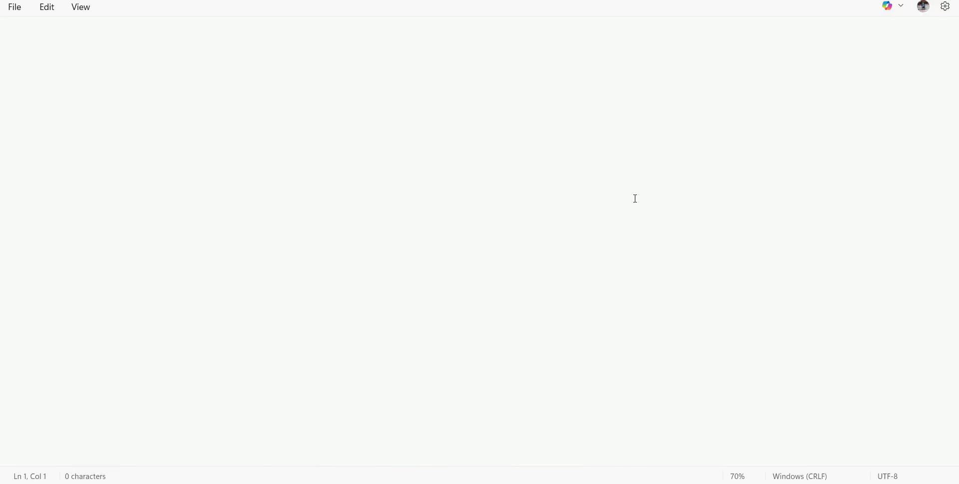
{"action": "key", "text": "Return"}
{"action": "key", "text": "Return"}
{"action": "type", "text": "Hero B"}
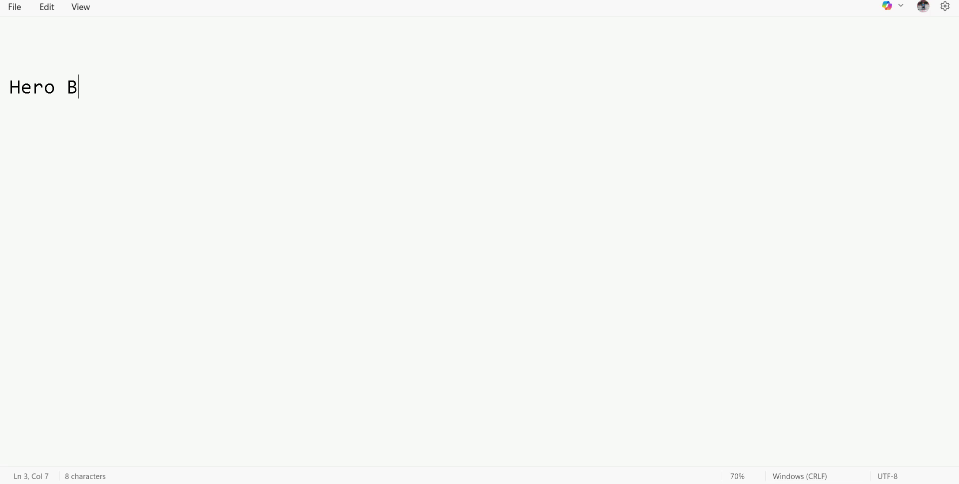
{"action": "type", "text": "anner"}
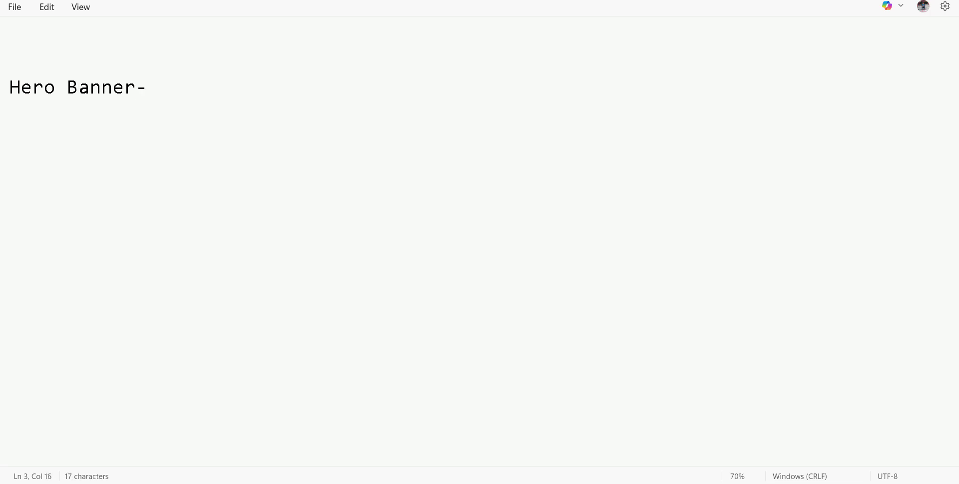
{"action": "type", "text": "-   Single "}
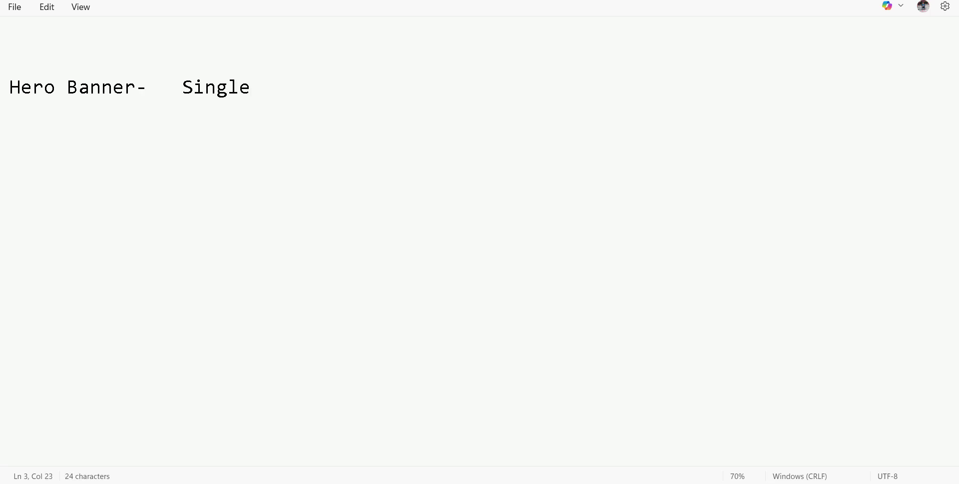
{"action": "type", "text": "- Slider"}
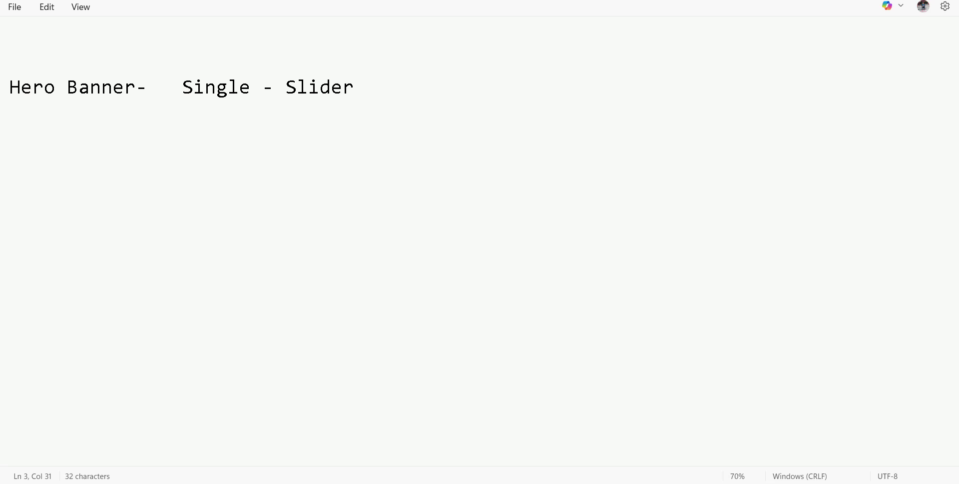
{"action": "type", "text": " -  Video   +"}
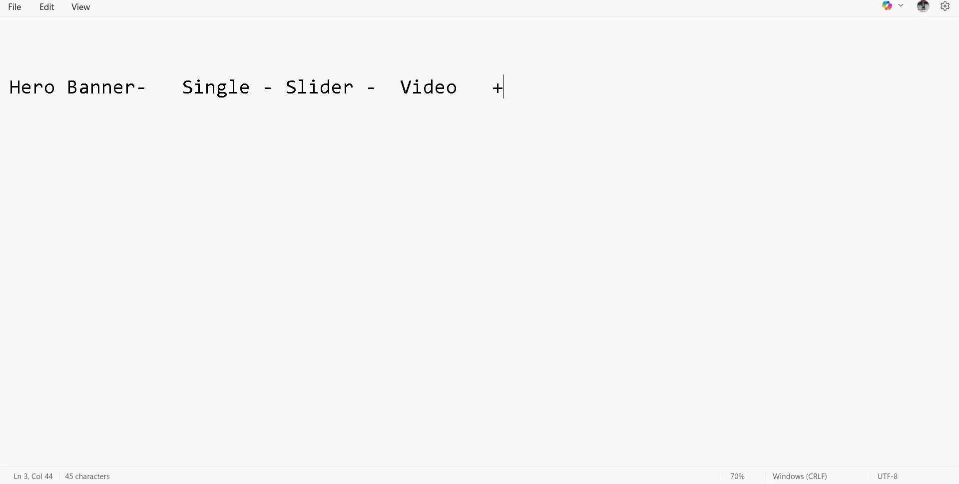
{"action": "type", "text": "Text +b"}
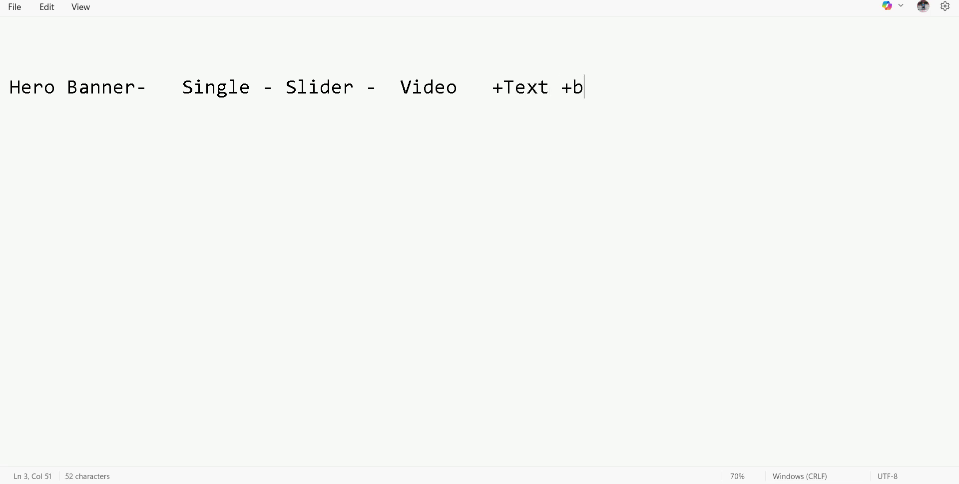
{"action": "type", "text": "utton"}
{"action": "key", "text": "Return"}
{"action": "type", "text": "Servies"}
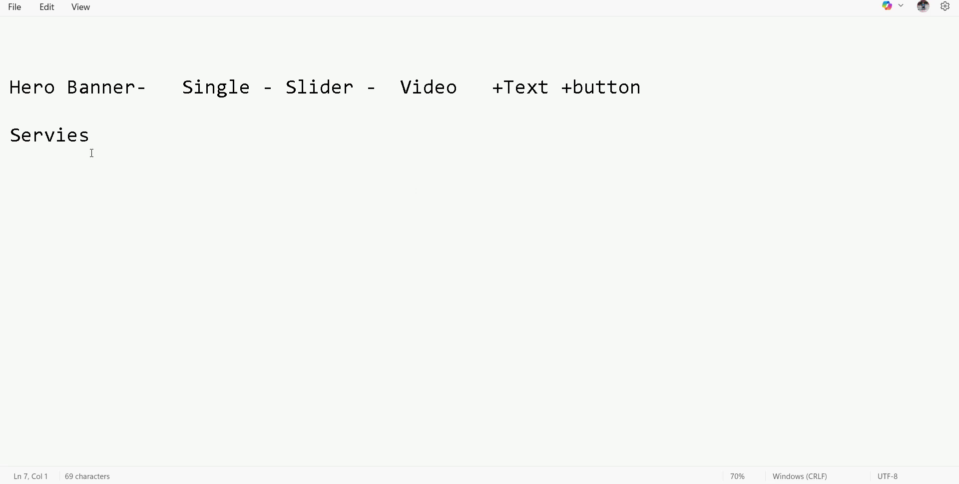
Correct 'Servies' to 'Services' and add 'contact us banner' and 'Client Section' lines.
{"action": "left_click_drag", "start_coordinate": [90, 142], "coordinate": [10, 137]}
{"action": "type", "text": "Services"}
{"action": "type", "text": "contact us b"}
{"action": "type", "text": "anner"}
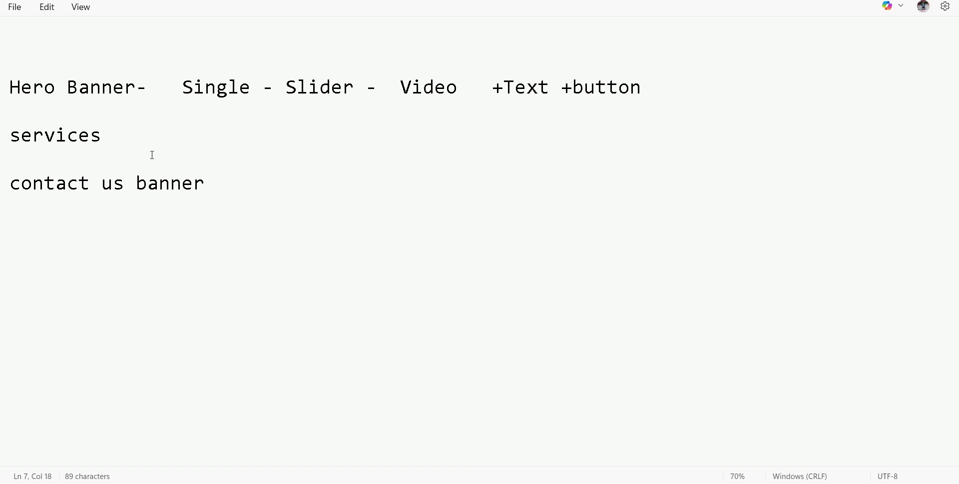
{"action": "key", "text": "Return"}
{"action": "key", "text": "Return"}
{"action": "type", "text": "Client Se"}
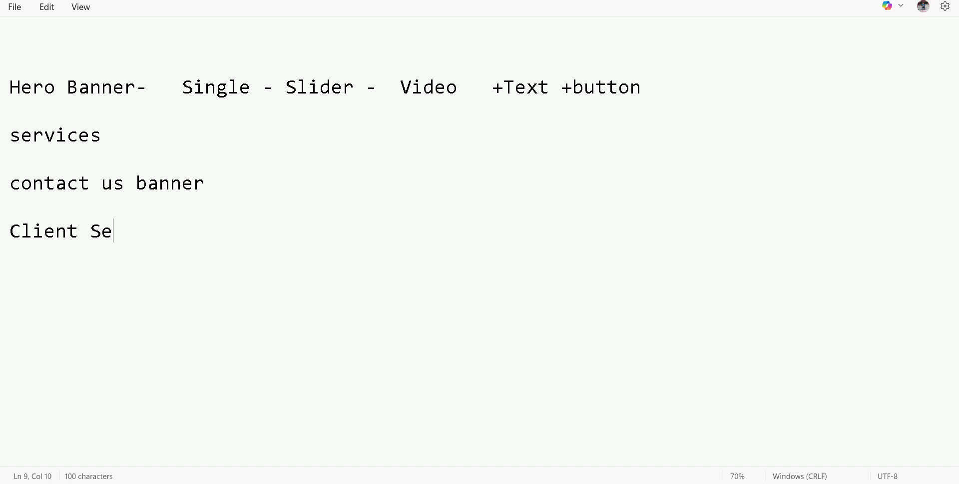
{"action": "type", "text": "ction"}
{"action": "key", "text": "Return"}
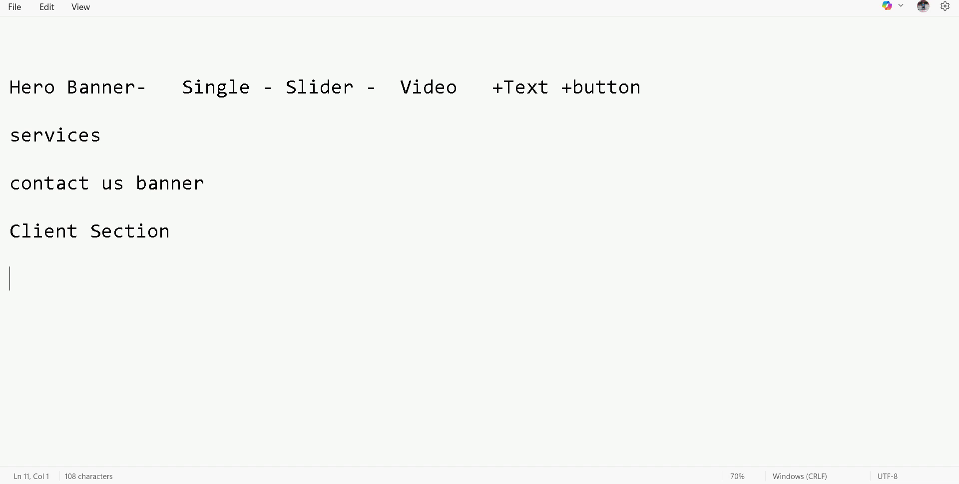
Insert 'counter' under Services, 'Footer' at the end and 'Header' at the top.
{"action": "left_click", "coordinate": [124, 133]}
{"action": "key", "text": "Return"}
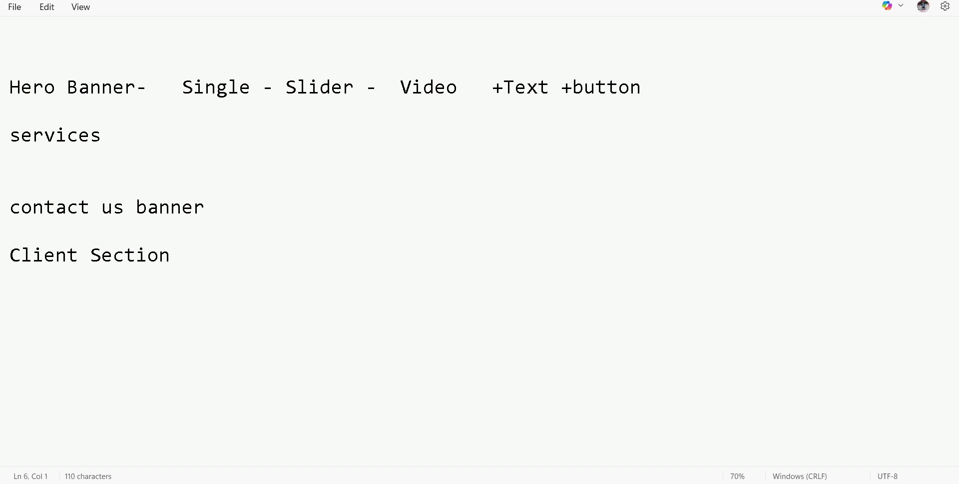
{"action": "type", "text": "counter"}
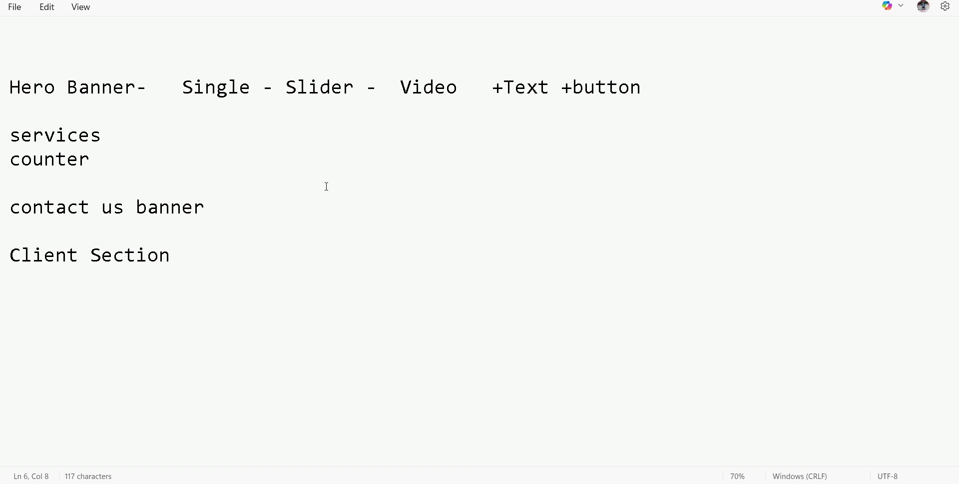
{"action": "left_click", "coordinate": [176, 268]}
{"action": "type", "text": "Footer"}
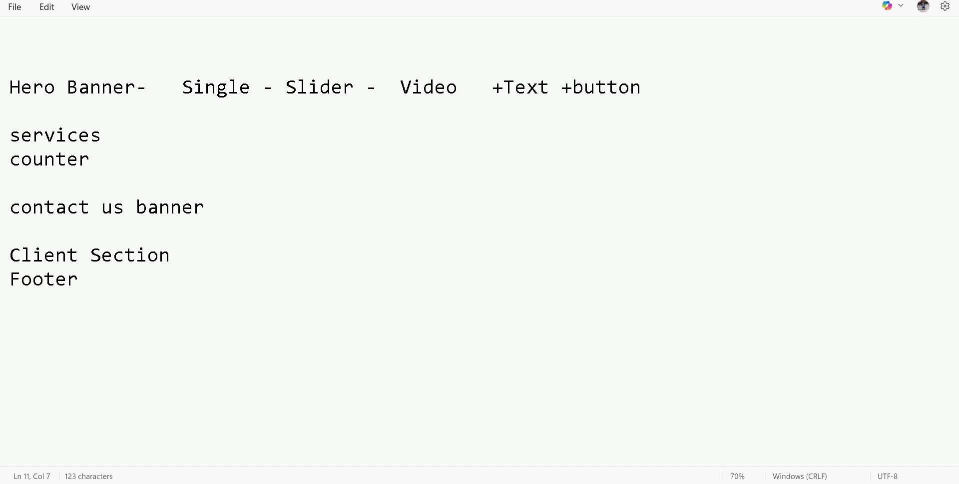
{"action": "left_click", "coordinate": [57, 64]}
{"action": "type", "text": "Header"}
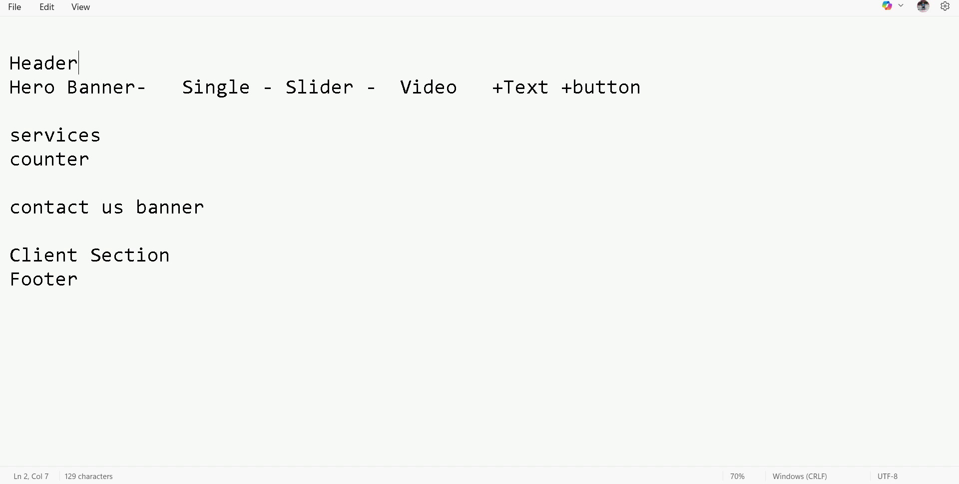
Delete the blank lines after the hero, counter and contact us banner lines.
{"action": "left_click", "coordinate": [57, 107]}
{"action": "key", "text": "BackSpace"}
{"action": "left_click", "coordinate": [50, 159]}
{"action": "key", "text": "BackSpace"}
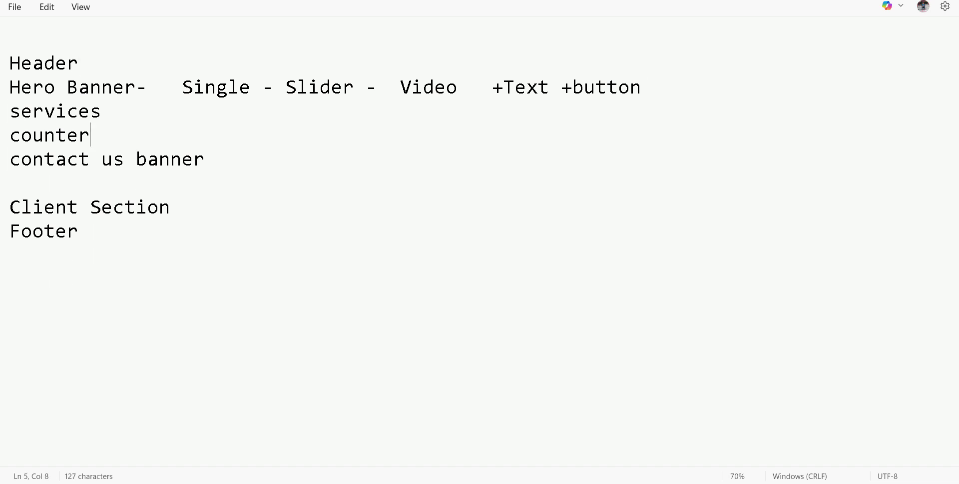
{"action": "left_click", "coordinate": [71, 183]}
{"action": "key", "text": "BackSpace"}
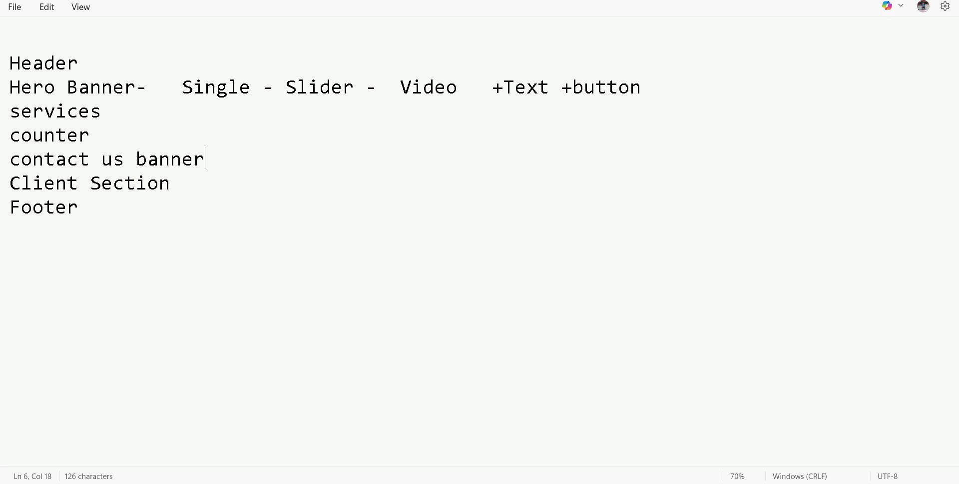
Deny the pending Google Meet join request, then return to the Elementor Homepage editor.
{"action": "left_click", "coordinate": [412, 430]}
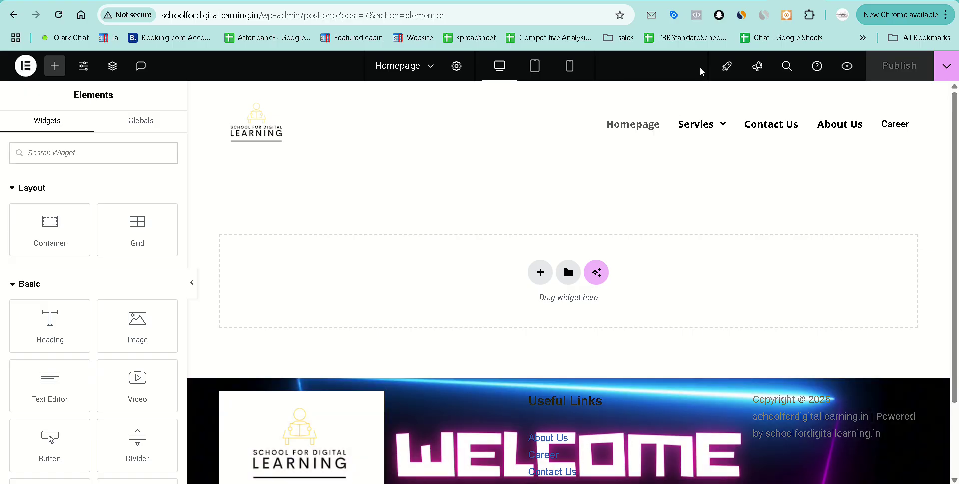
{"action": "left_click", "coordinate": [595, 0]}
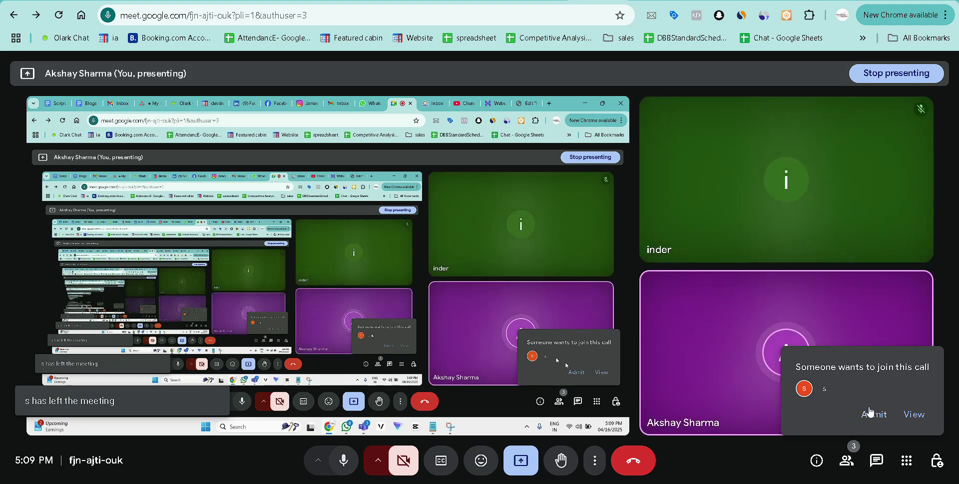
{"action": "left_click", "coordinate": [916, 415]}
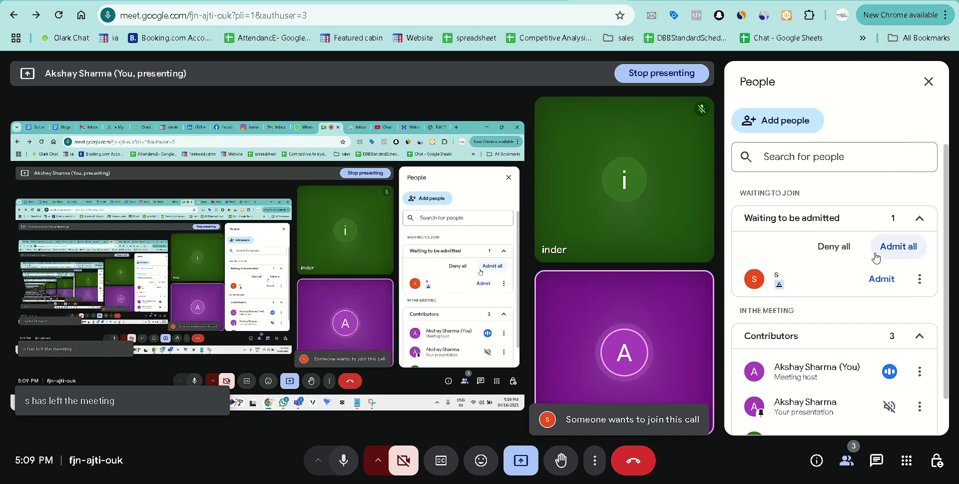
{"action": "left_click", "coordinate": [837, 247]}
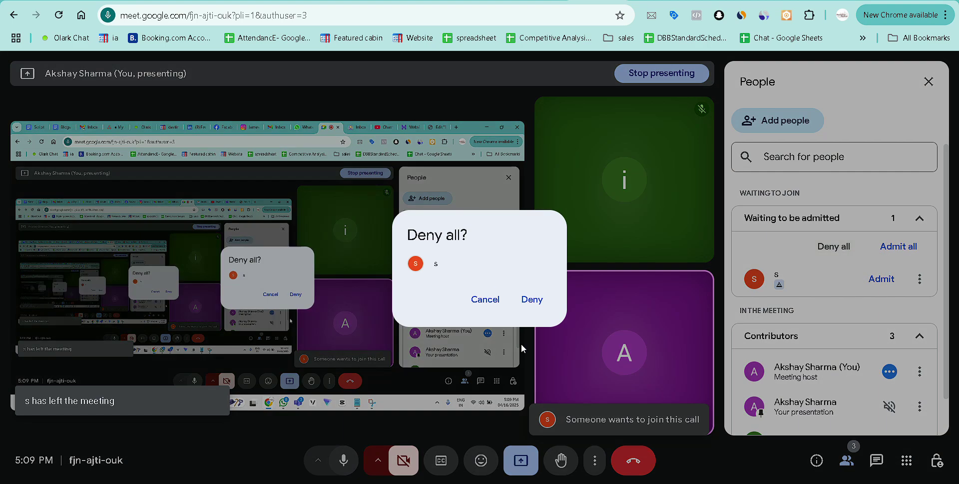
{"action": "left_click", "coordinate": [535, 301]}
{"action": "left_click", "coordinate": [927, 83]}
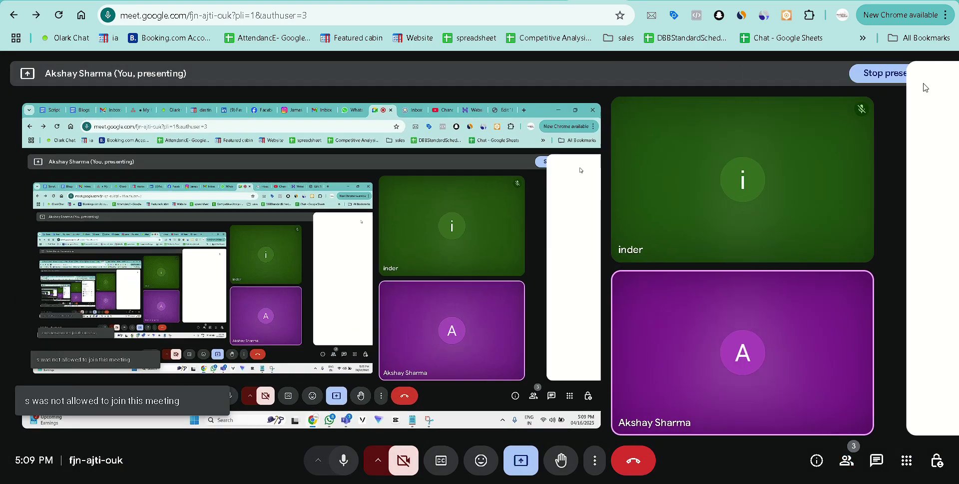
{"action": "left_click", "coordinate": [796, 0]}
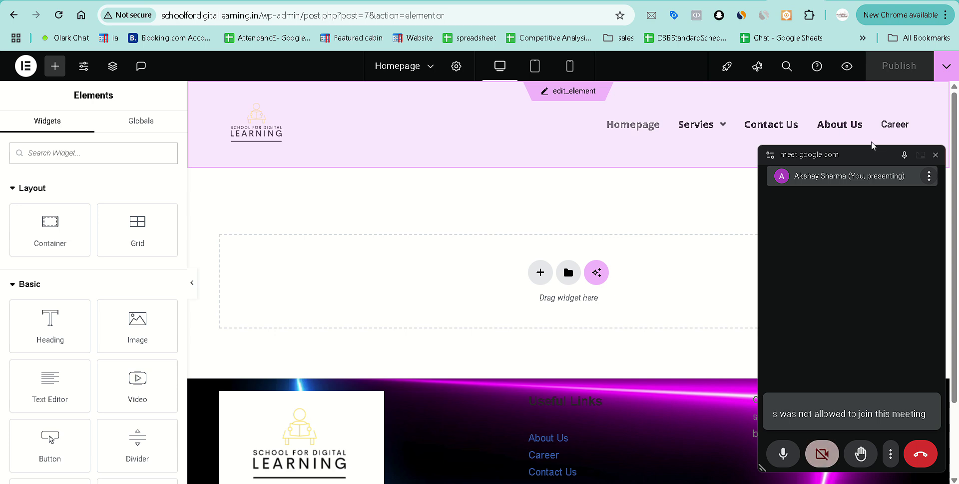
{"action": "left_click", "coordinate": [936, 155]}
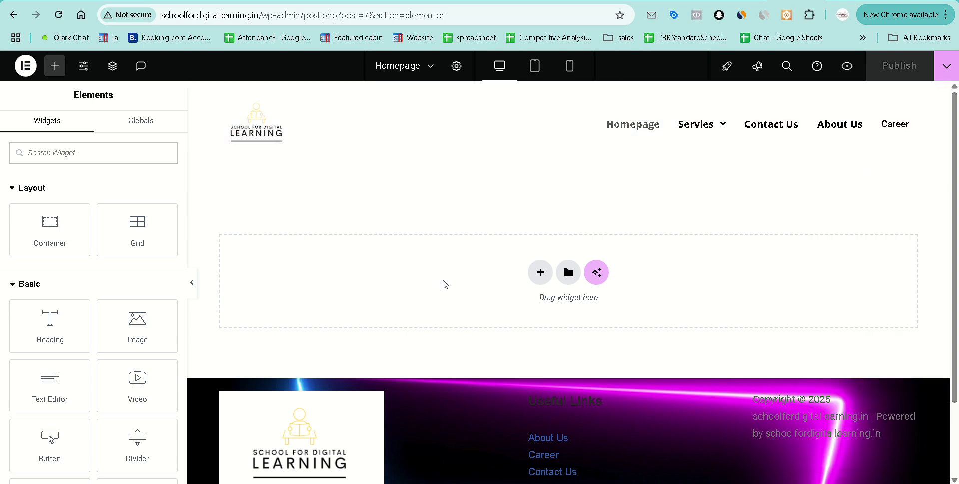
{"action": "key", "text": "alt+Tab"}
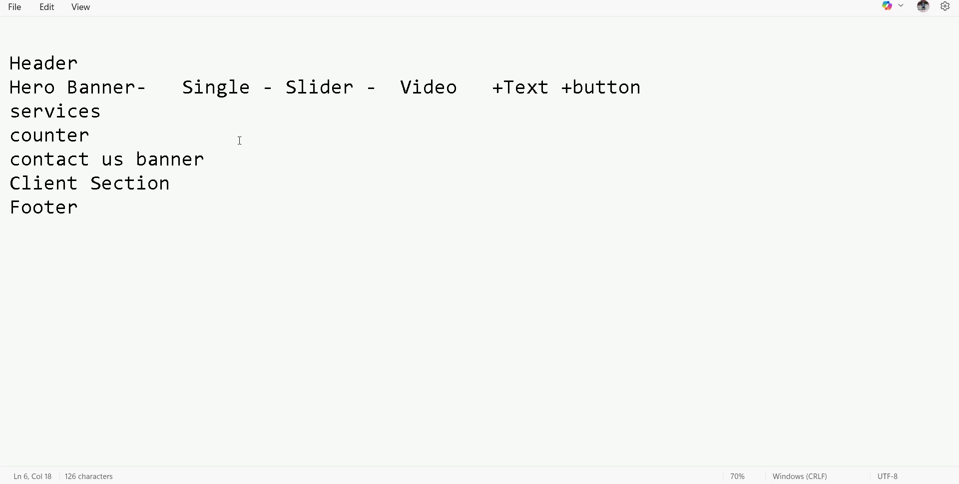
{"action": "left_click_drag", "start_coordinate": [182, 87], "coordinate": [356, 88]}
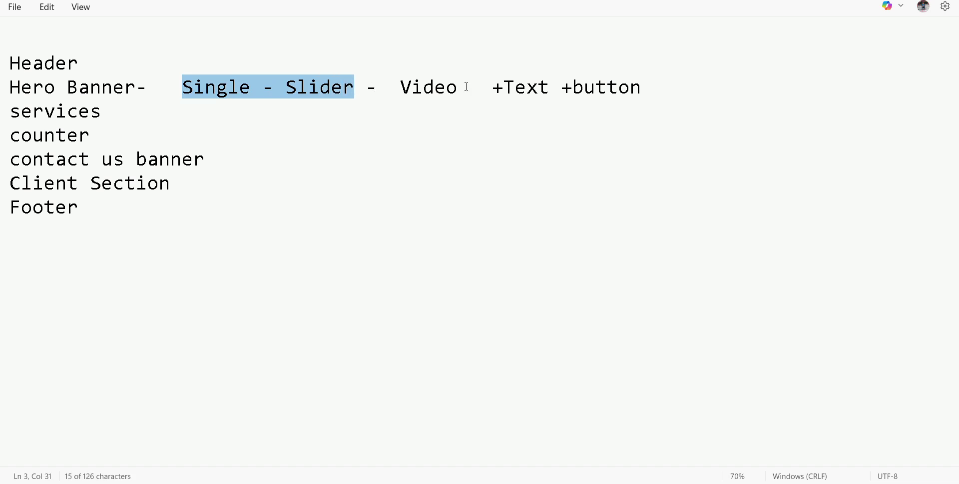
{"action": "left_click_drag", "start_coordinate": [468, 88], "coordinate": [400, 89]}
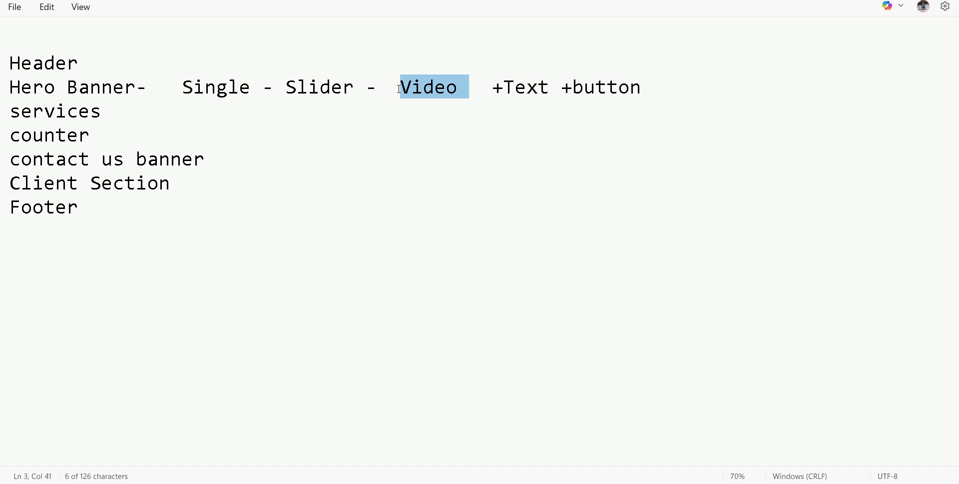
{"action": "double_click", "coordinate": [246, 91]}
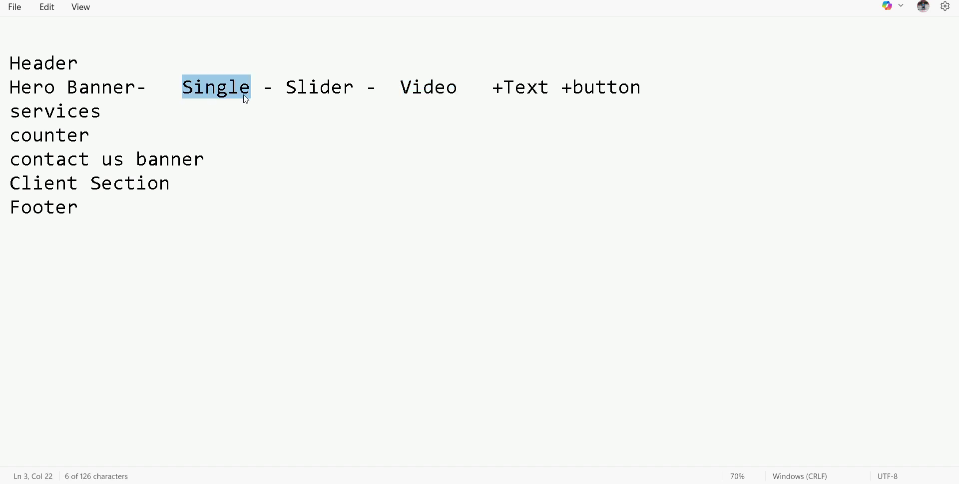
{"action": "double_click", "coordinate": [316, 95]}
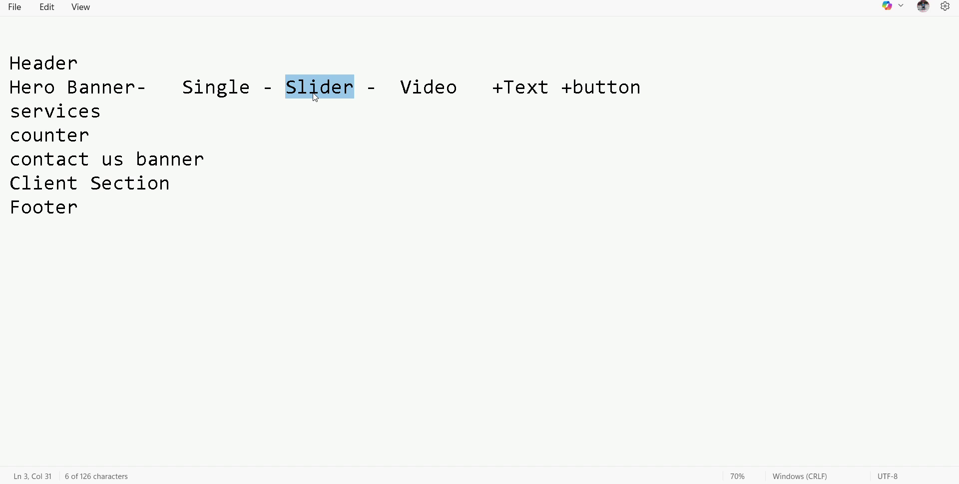
{"action": "double_click", "coordinate": [204, 91]}
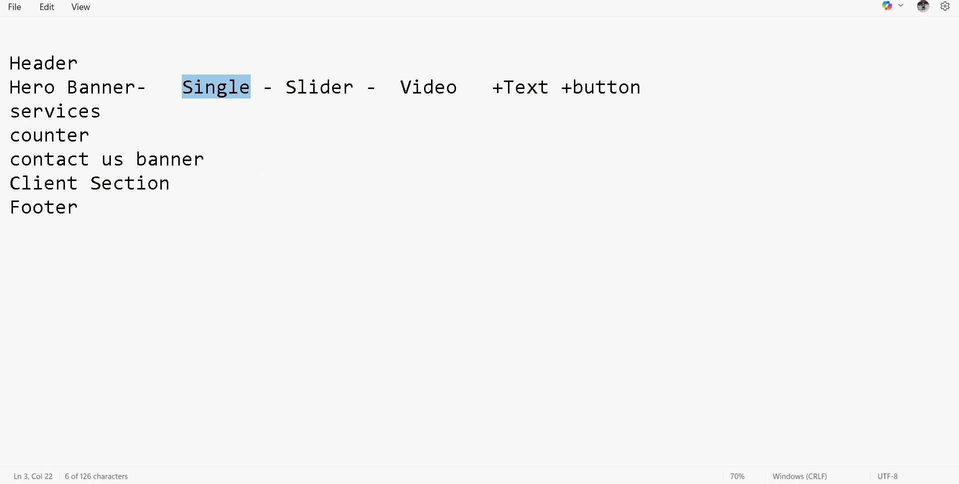
{"action": "left_click", "coordinate": [413, 445]}
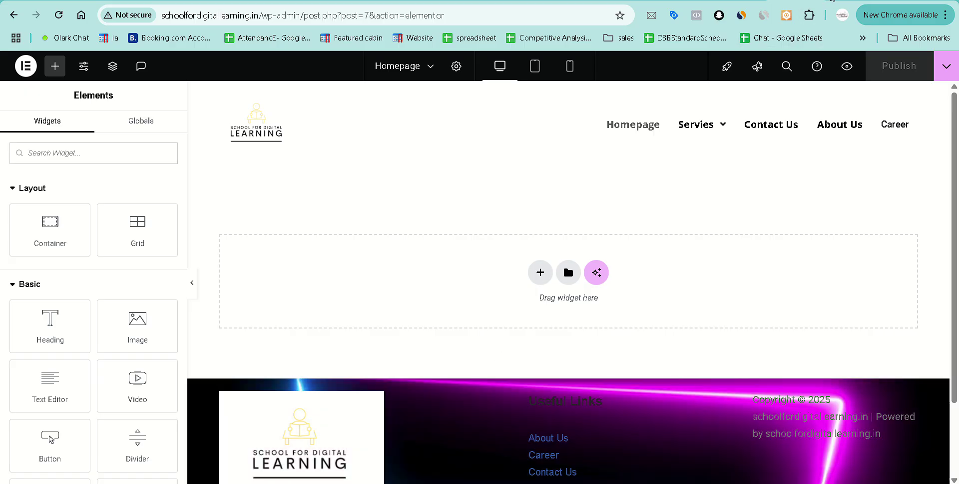
Open Canva in a new tab and search for 'youtube thumbnail' designs.
{"action": "key", "text": "ctrl+t"}
{"action": "type", "text": "canva.com"}
{"action": "key", "text": "Return"}
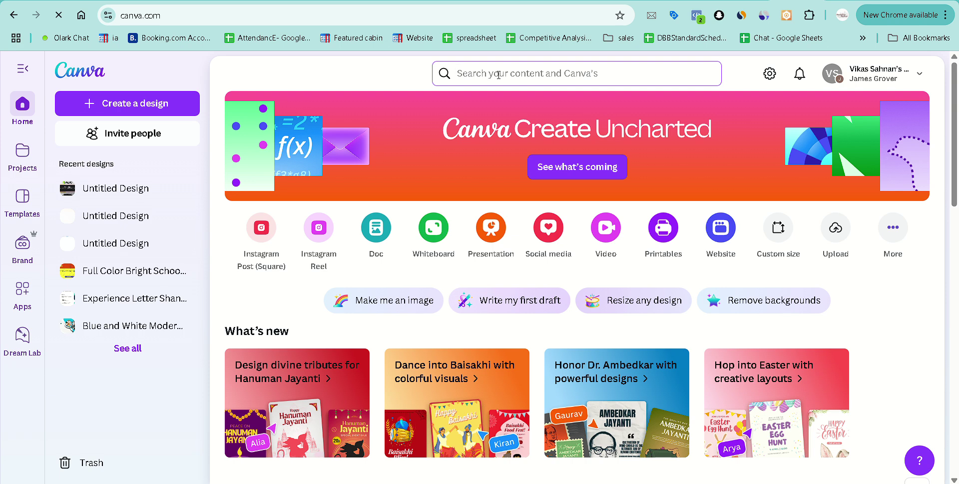
{"action": "type", "text": "youtube th"}
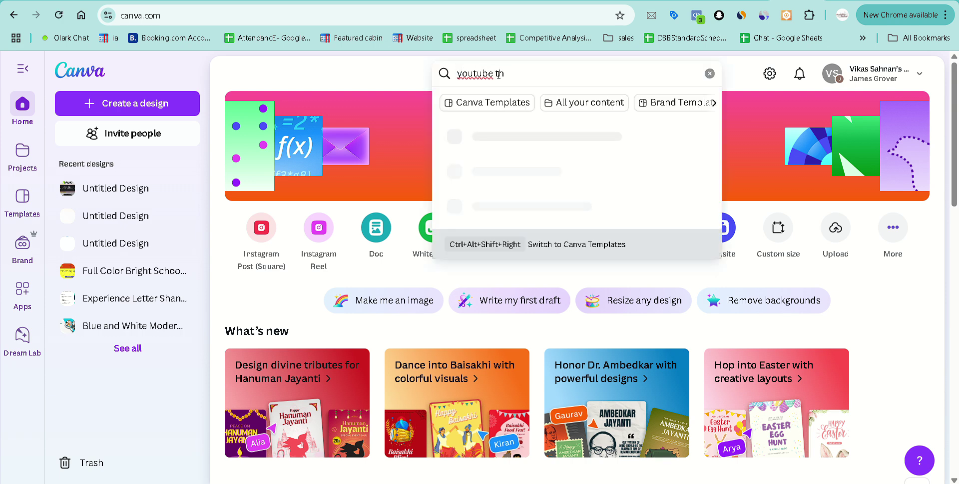
{"action": "type", "text": "u"}
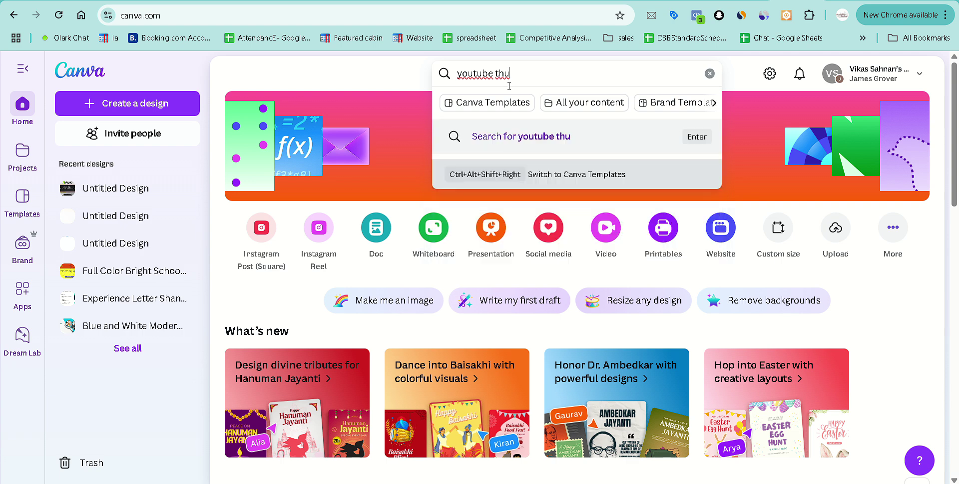
{"action": "type", "text": "mbnail"}
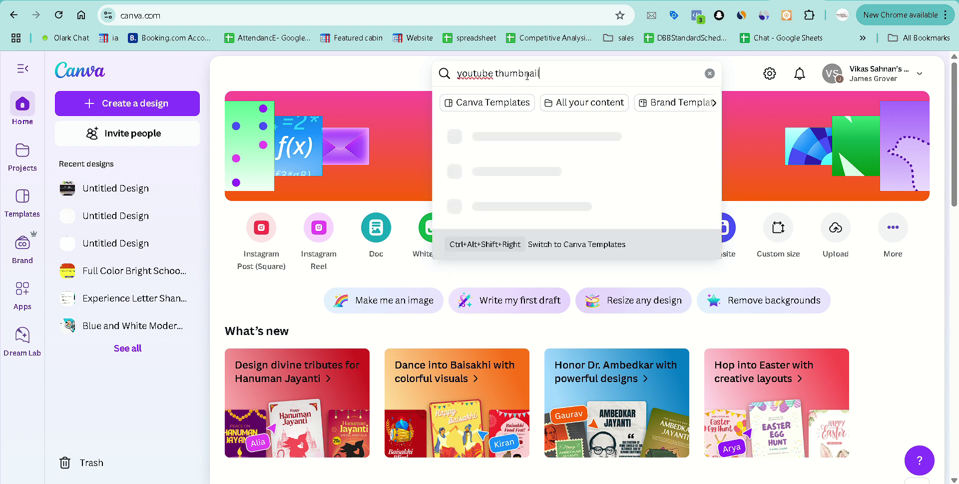
{"action": "key", "text": "Return"}
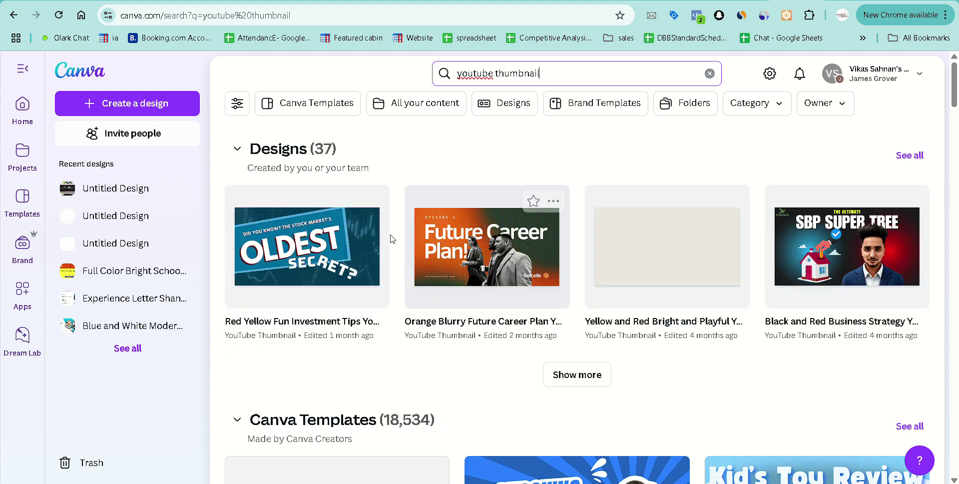
Download the Future Career Plan thumbnail as a PNG, then go back to the results.
{"action": "left_click", "coordinate": [497, 263]}
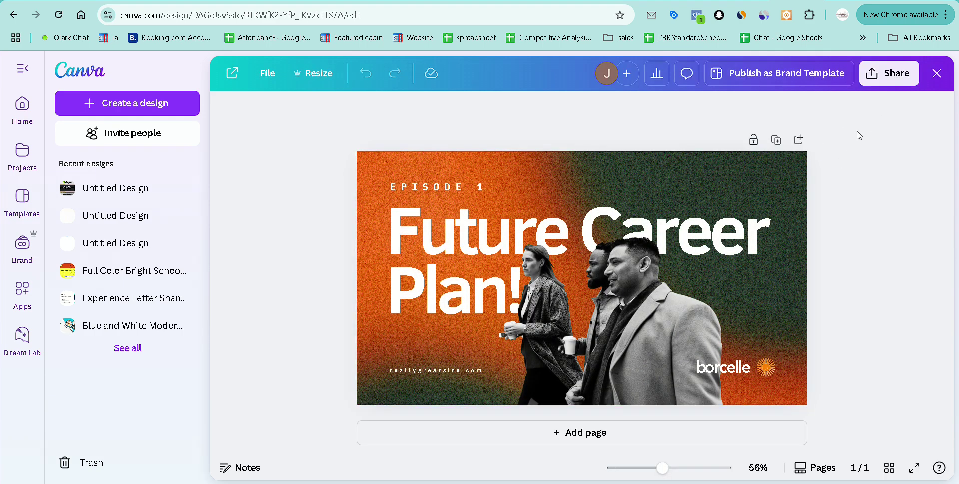
{"action": "left_click", "coordinate": [889, 75]}
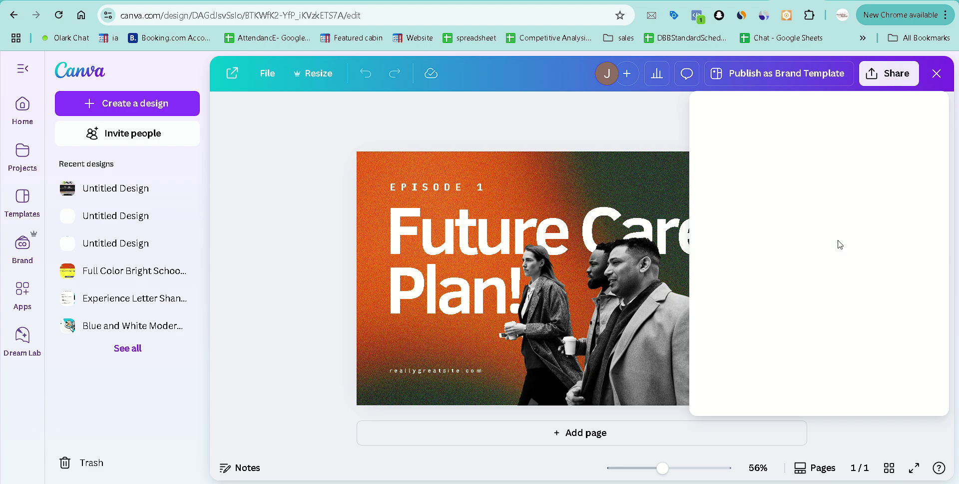
{"action": "left_click", "coordinate": [734, 334]}
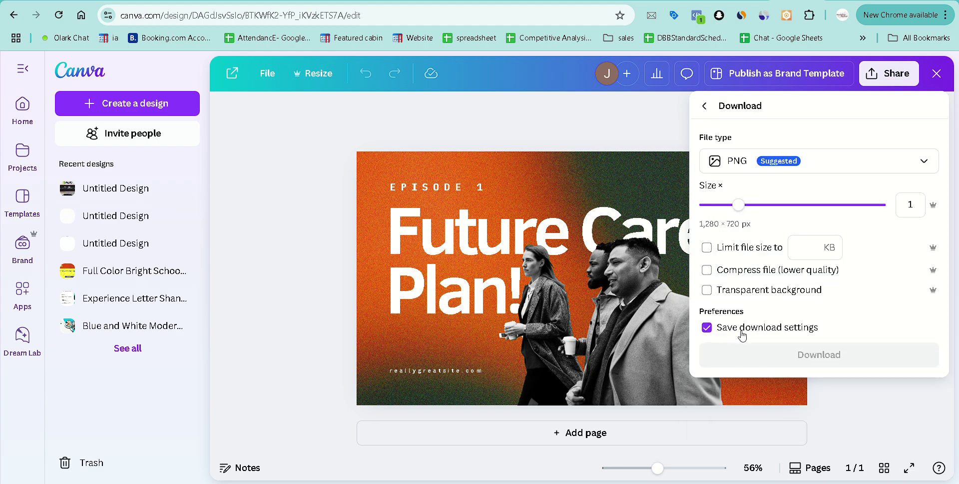
{"action": "left_click", "coordinate": [809, 356]}
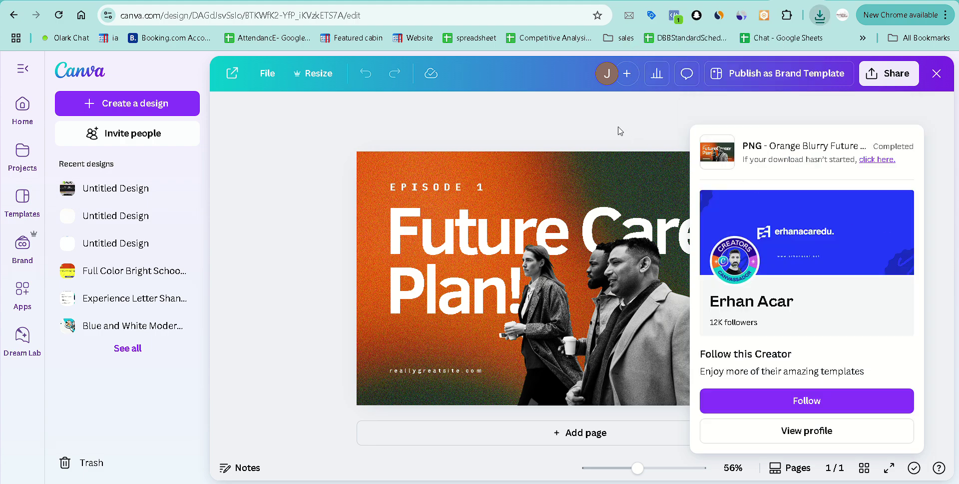
{"action": "left_click", "coordinate": [620, 131]}
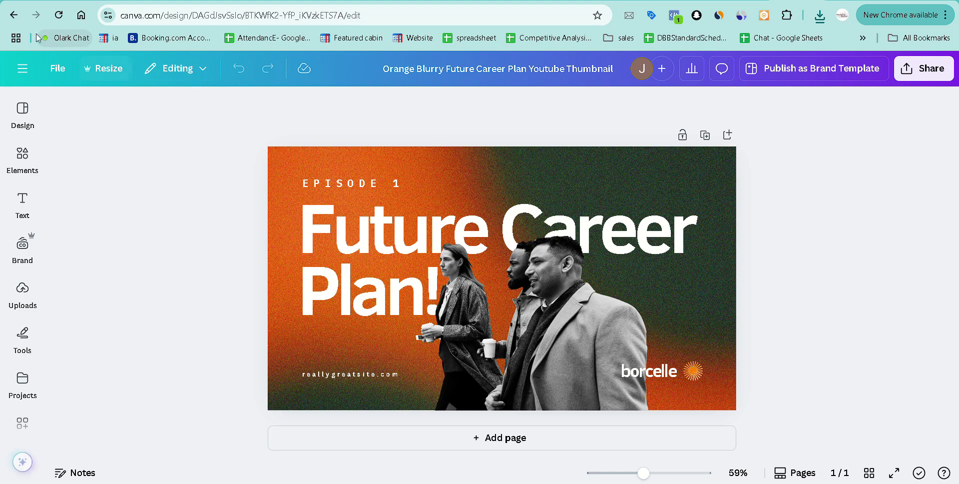
{"action": "left_click", "coordinate": [13, 15]}
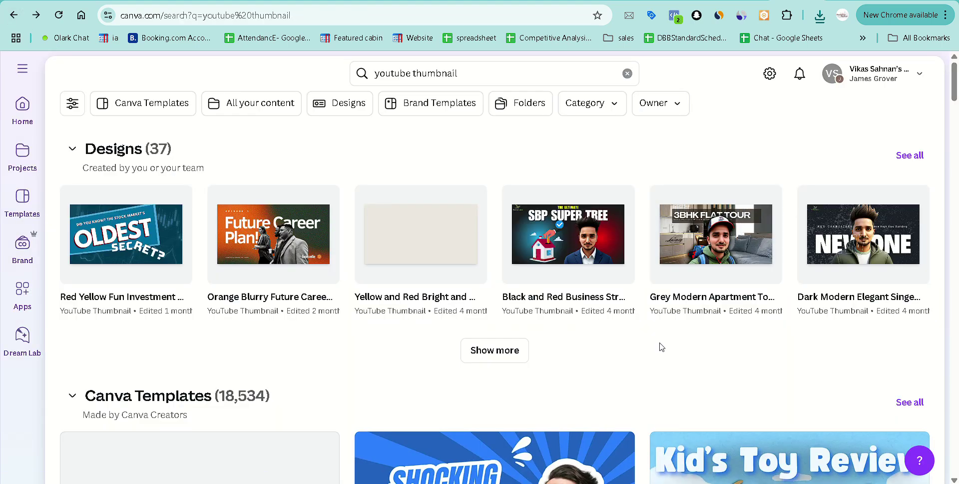
Open the Blue White 4 IELTS Skill Episode thumbnail template as an editable Canva design.
{"action": "scroll", "coordinate": [663, 347], "scroll_direction": "down", "scroll_amount": 5}
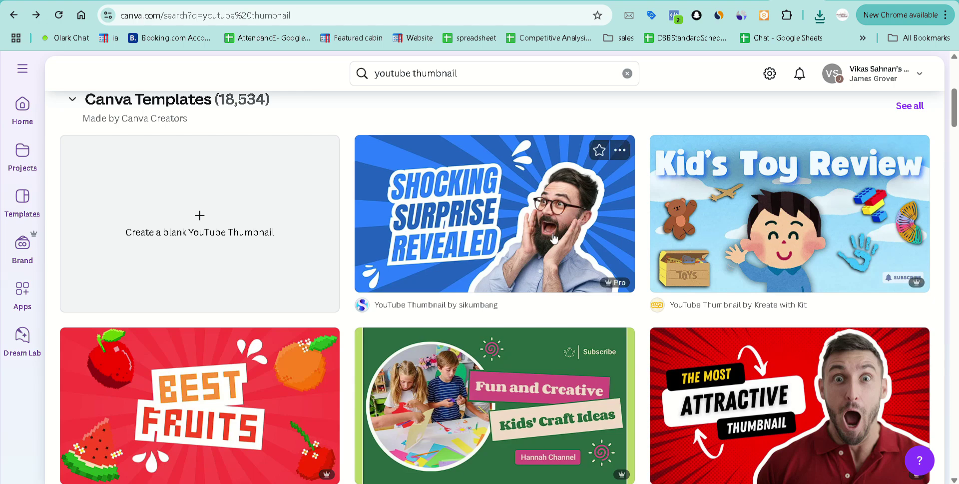
{"action": "scroll", "coordinate": [554, 239], "scroll_direction": "down", "scroll_amount": 5}
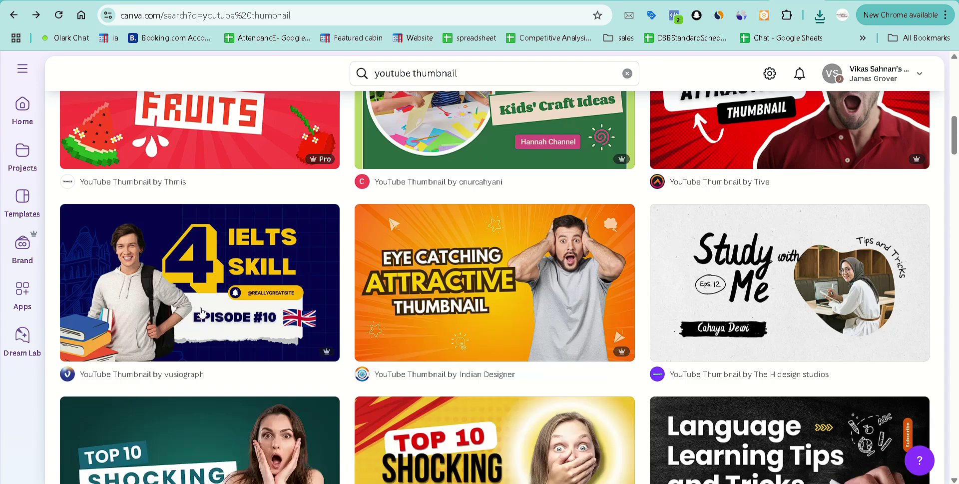
{"action": "left_click", "coordinate": [209, 287]}
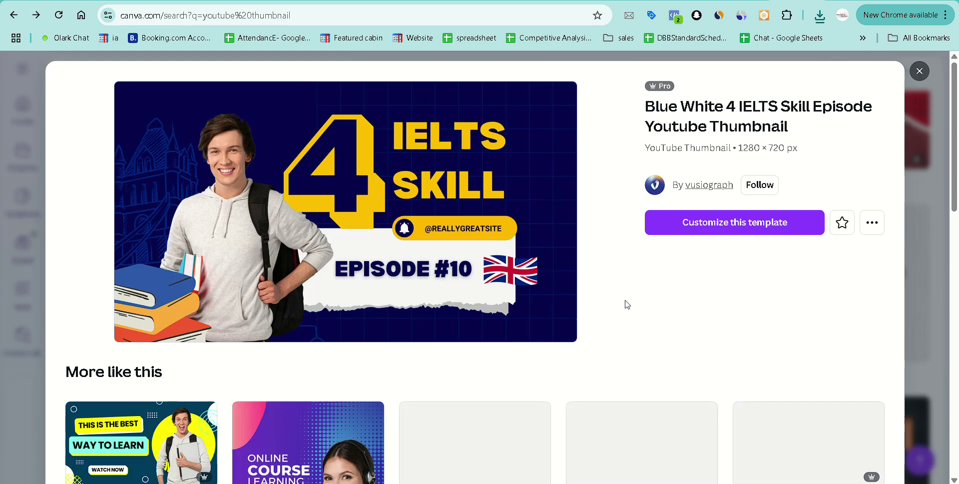
{"action": "left_click", "coordinate": [701, 231]}
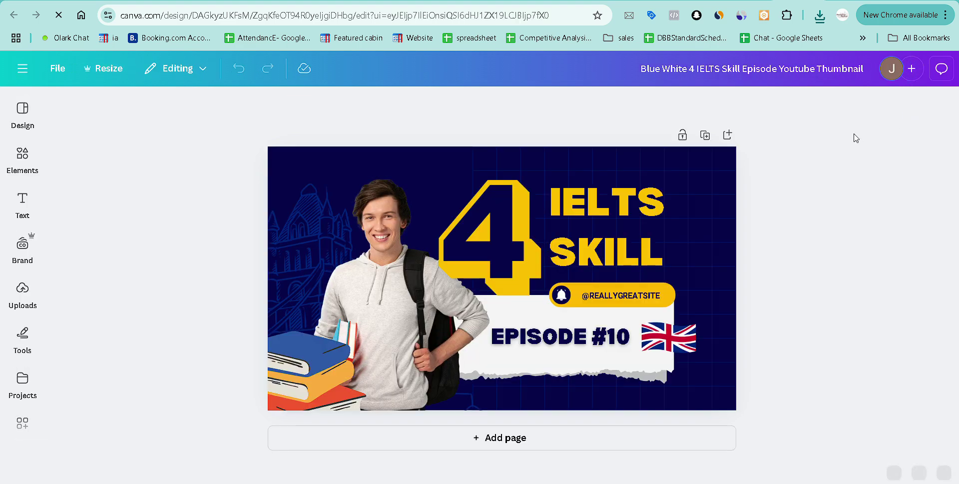
Download the IELTS design as a PNG and return to the Elementor editor.
{"action": "left_click", "coordinate": [925, 70]}
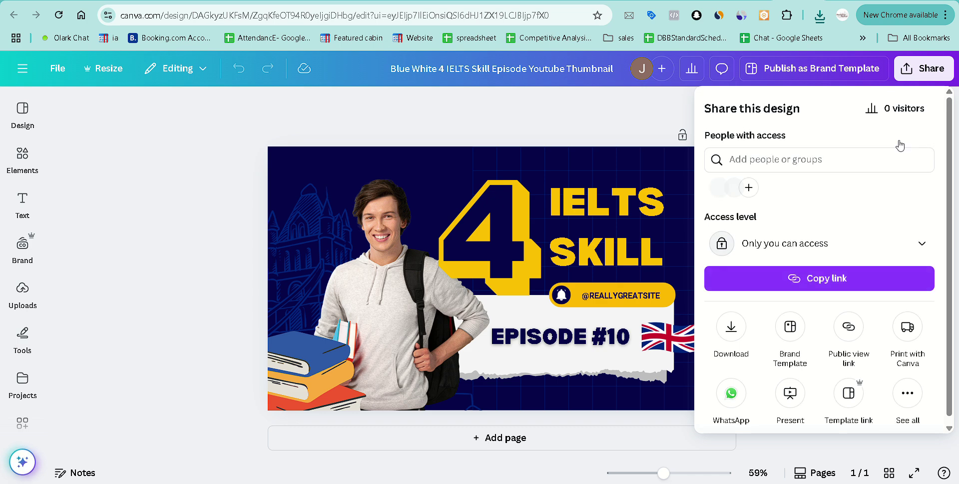
{"action": "left_click", "coordinate": [732, 331]}
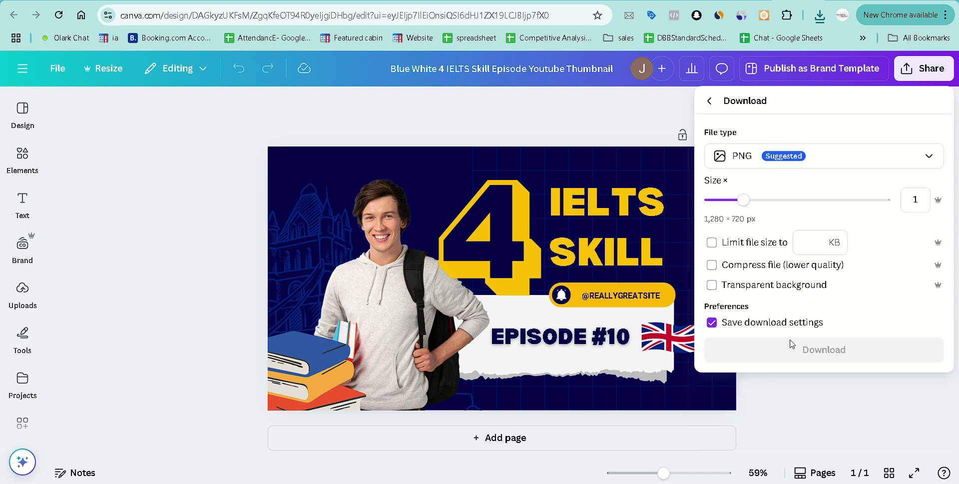
{"action": "left_click", "coordinate": [818, 355]}
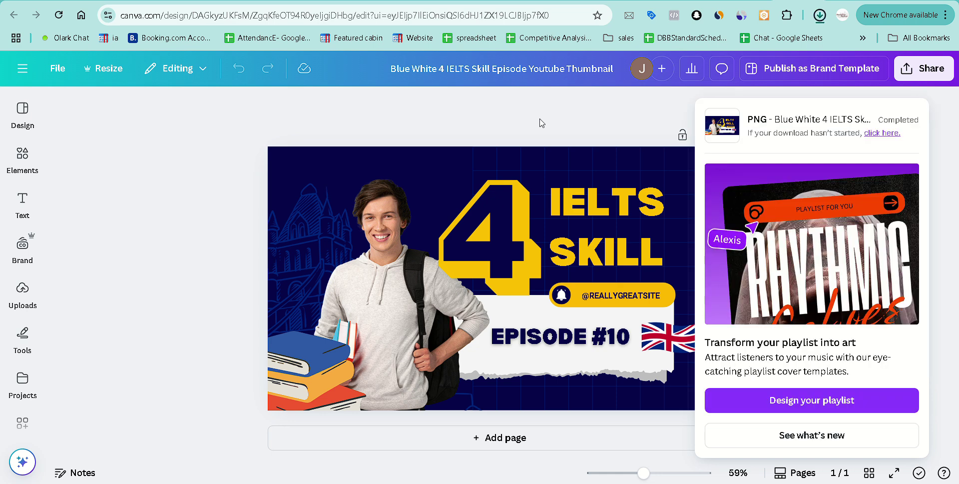
{"action": "key", "text": "ctrl+Tab"}
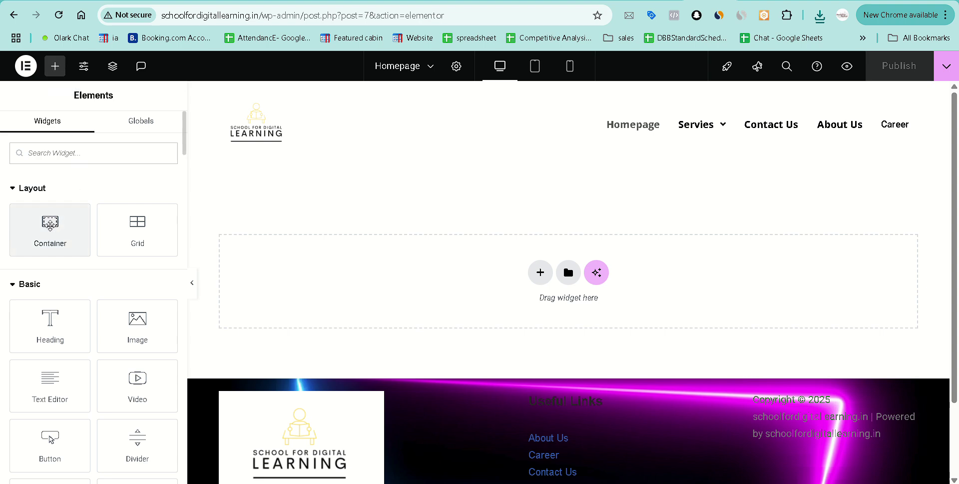
Drop an empty boxed container onto the Homepage, briefly hiding and restoring the editing panel.
{"action": "left_click_drag", "start_coordinate": [50, 225], "coordinate": [534, 274]}
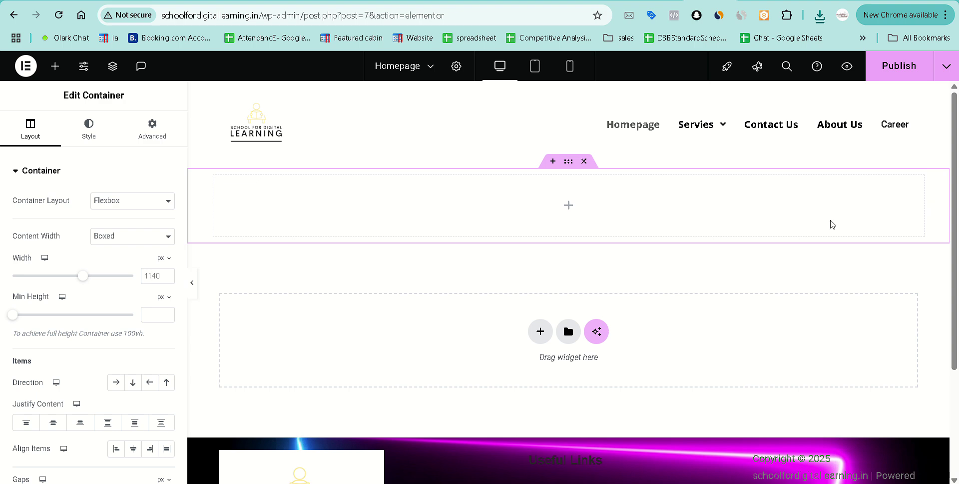
{"action": "left_click", "coordinate": [192, 282]}
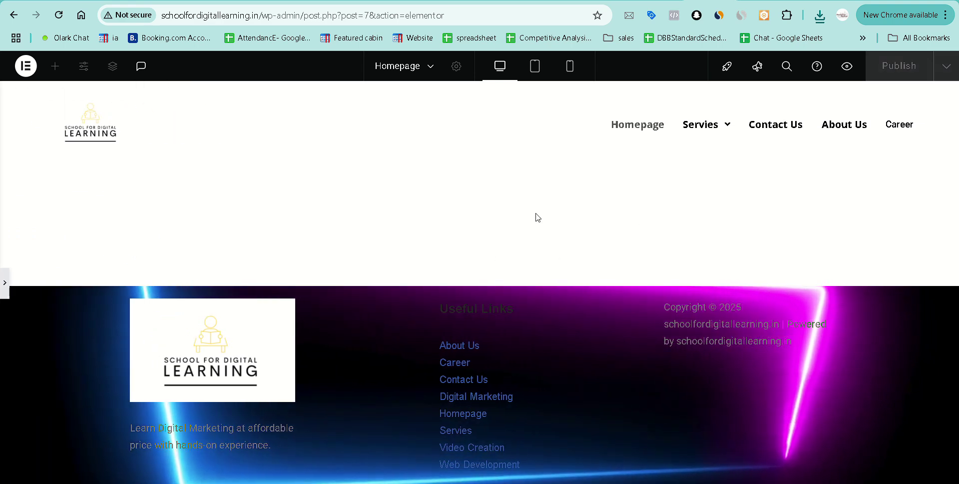
{"action": "left_click", "coordinate": [5, 282]}
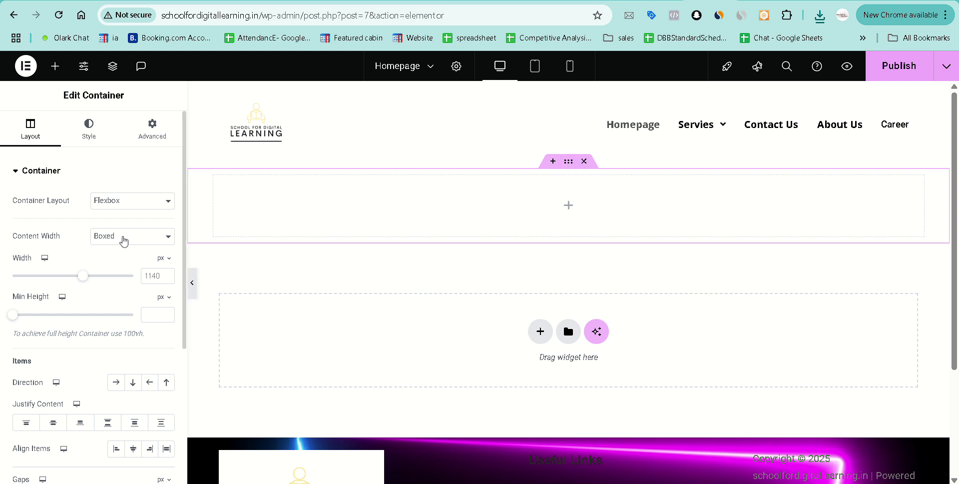
Set the container's Content Width to Full Width and Min Height to a custom value.
{"action": "left_click", "coordinate": [124, 242]}
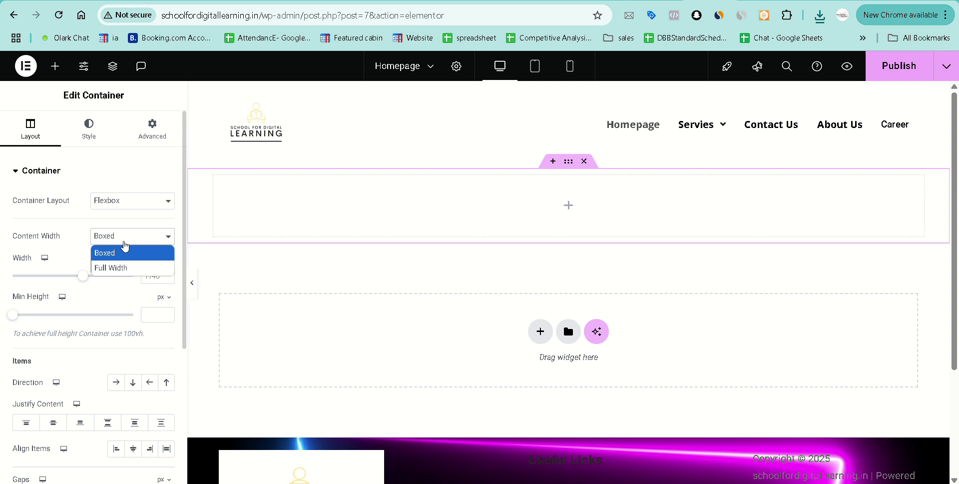
{"action": "left_click", "coordinate": [129, 269]}
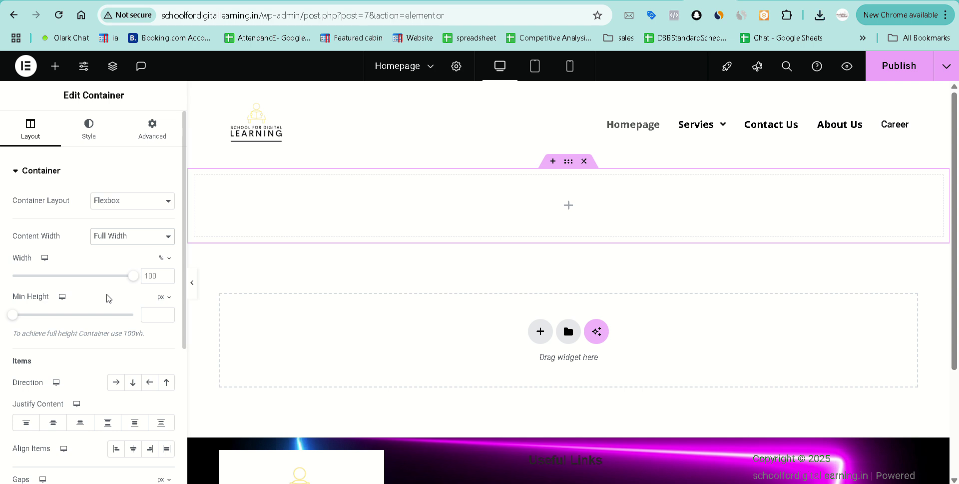
{"action": "left_click", "coordinate": [162, 297]}
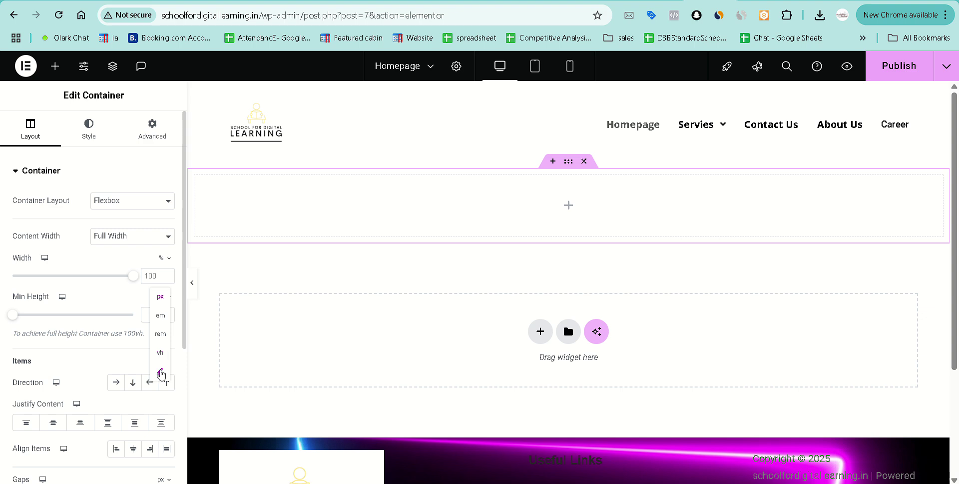
{"action": "left_click", "coordinate": [161, 372]}
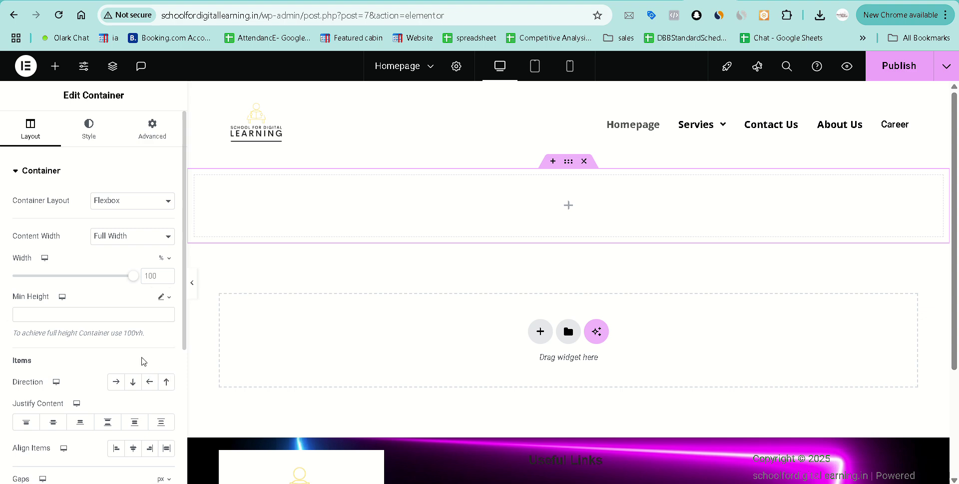
{"action": "left_click", "coordinate": [91, 314]}
{"action": "type", "text": "auto"}
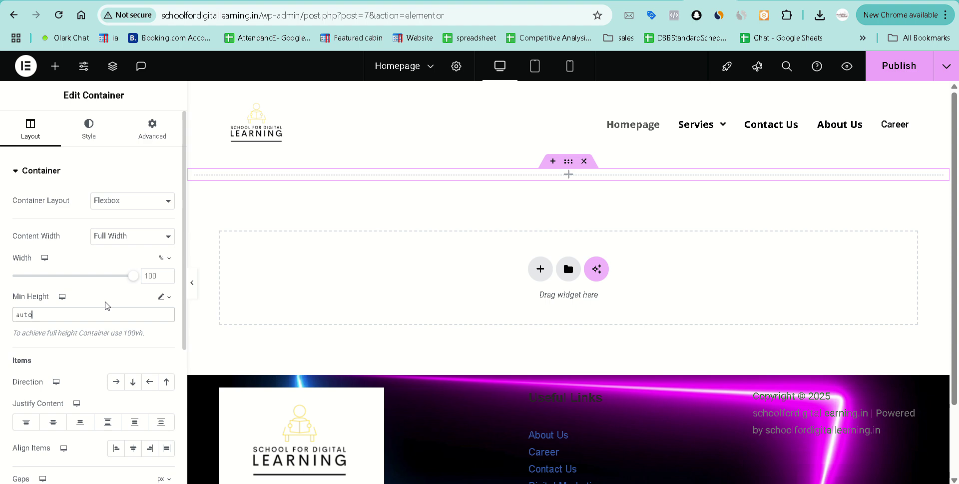
Set the container's minimum height to 100 vh.
{"action": "left_click", "coordinate": [165, 297]}
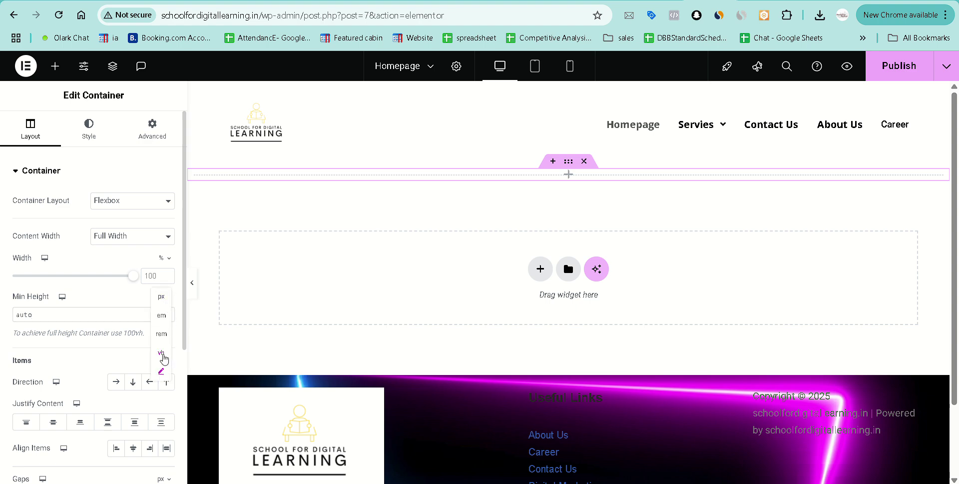
{"action": "left_click", "coordinate": [162, 354]}
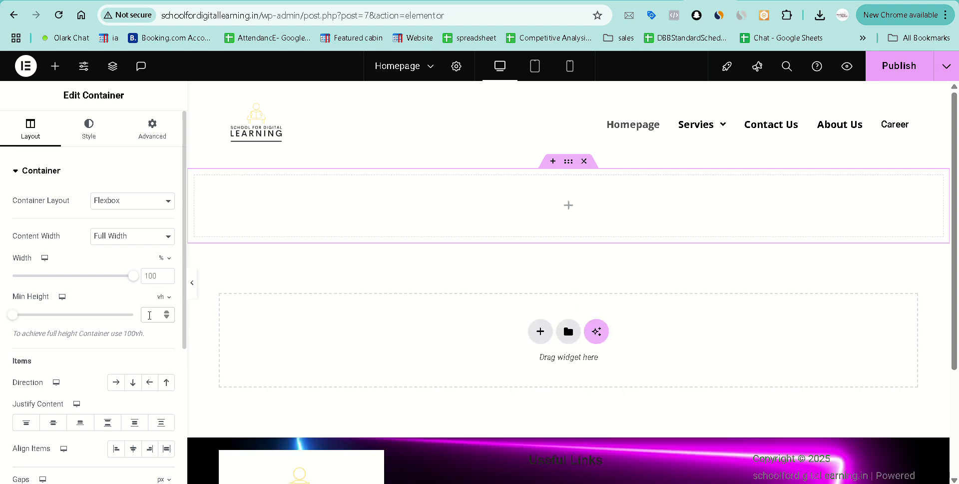
{"action": "left_click", "coordinate": [149, 315]}
{"action": "type", "text": "100"}
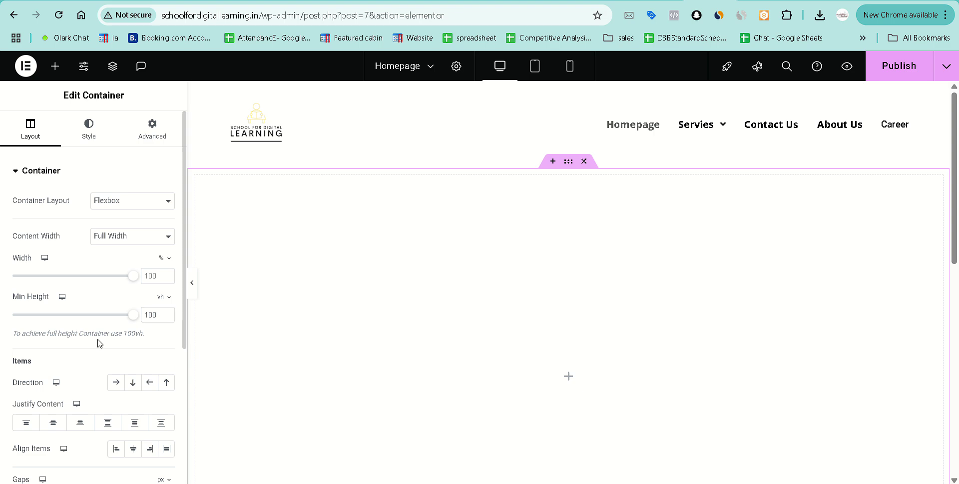
{"action": "scroll", "coordinate": [494, 385], "scroll_direction": "down", "scroll_amount": 4}
{"action": "scroll", "coordinate": [496, 385], "scroll_direction": "up", "scroll_amount": 3}
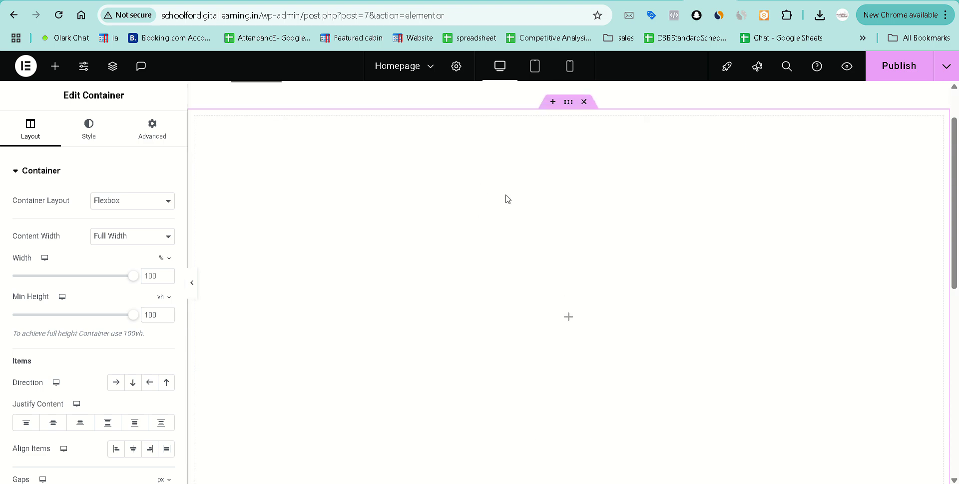
{"action": "scroll", "coordinate": [494, 322], "scroll_direction": "down", "scroll_amount": 1}
{"action": "scroll", "coordinate": [53, 373], "scroll_direction": "down", "scroll_amount": 1}
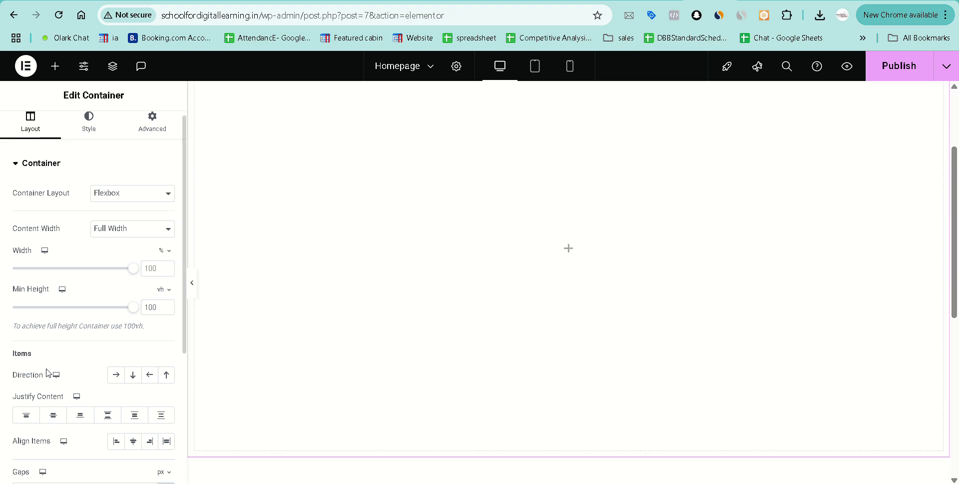
{"action": "scroll", "coordinate": [47, 372], "scroll_direction": "down", "scroll_amount": 4}
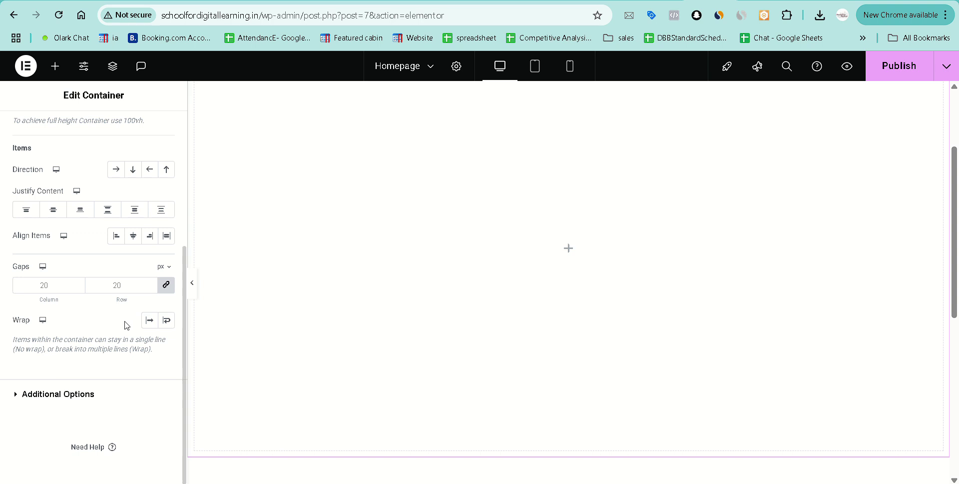
Set the container's column and row gaps to 0 with No Wrap, then show the widget list.
{"action": "left_click", "coordinate": [166, 288]}
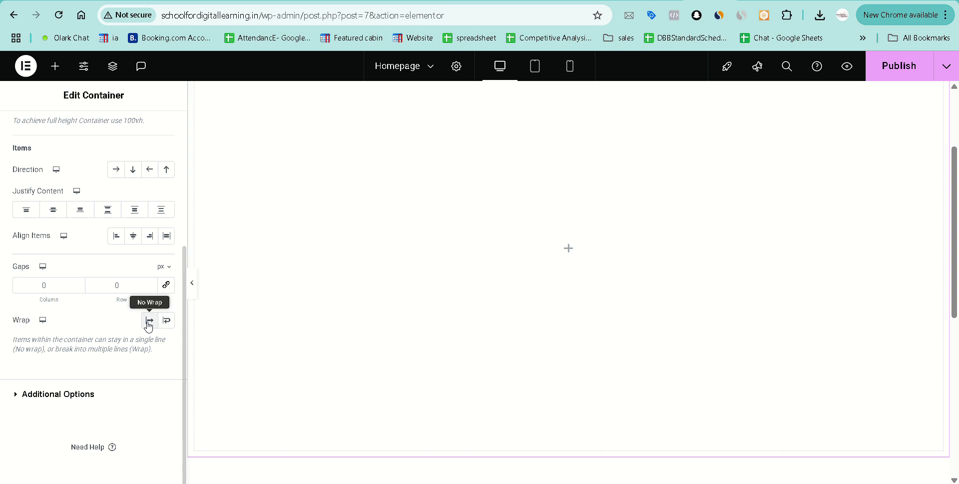
{"action": "left_click", "coordinate": [149, 323]}
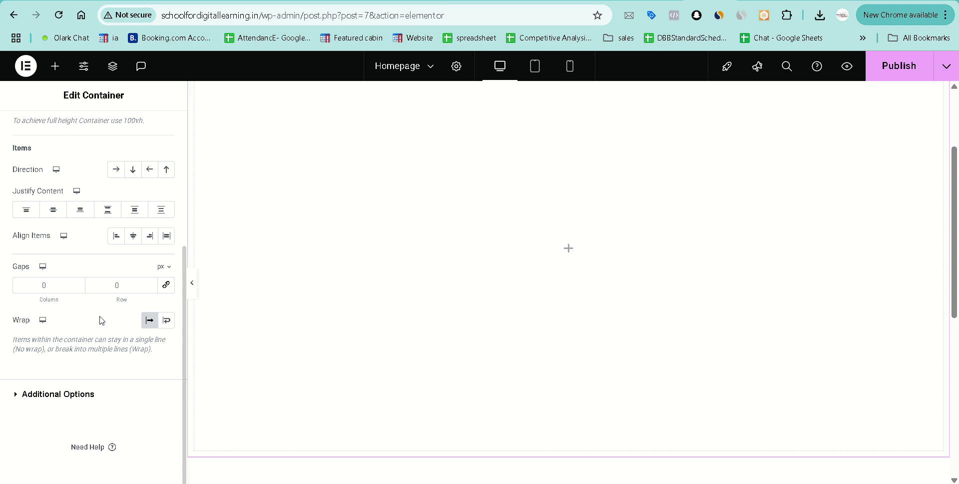
{"action": "scroll", "coordinate": [101, 320], "scroll_direction": "up", "scroll_amount": 5}
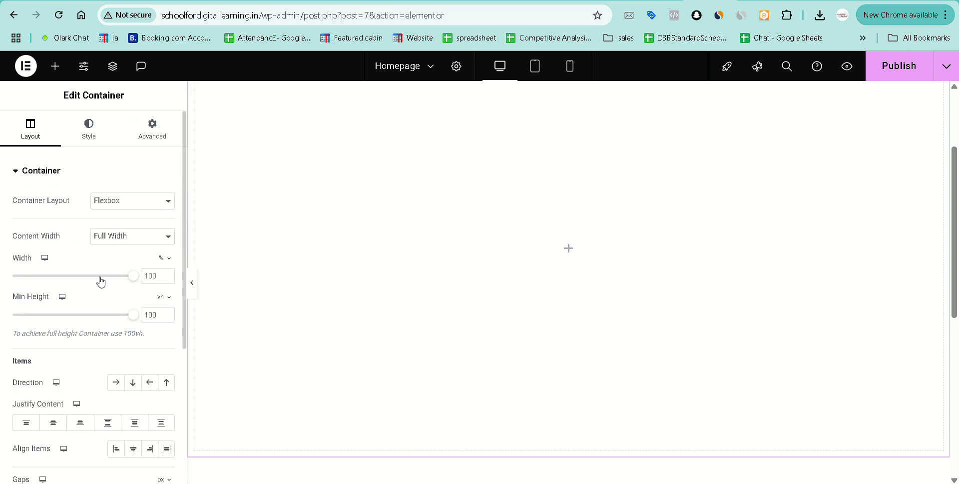
{"action": "left_click", "coordinate": [53, 75]}
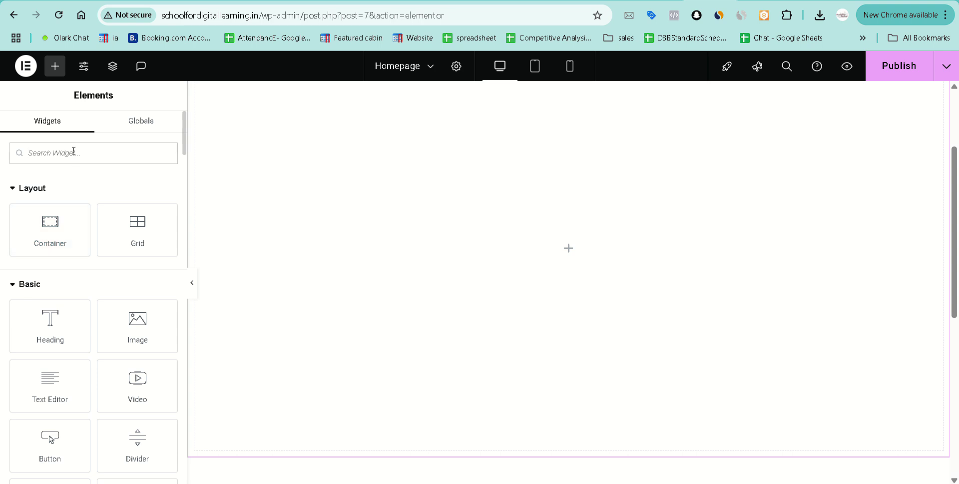
Search the widgets for 'sli' and drag the Slides widget into the full-height container.
{"action": "type", "text": "sli"}
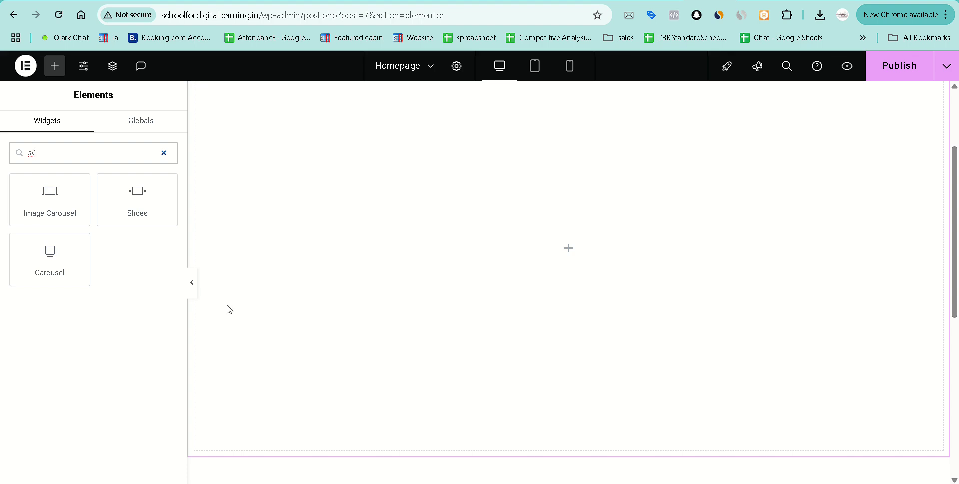
{"action": "scroll", "coordinate": [509, 345], "scroll_direction": "down", "scroll_amount": 2}
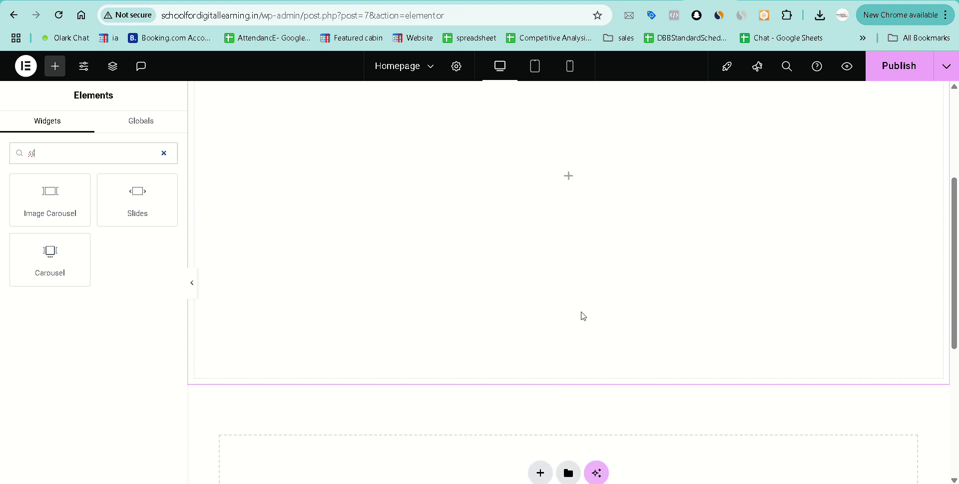
{"action": "scroll", "coordinate": [518, 289], "scroll_direction": "up", "scroll_amount": 3}
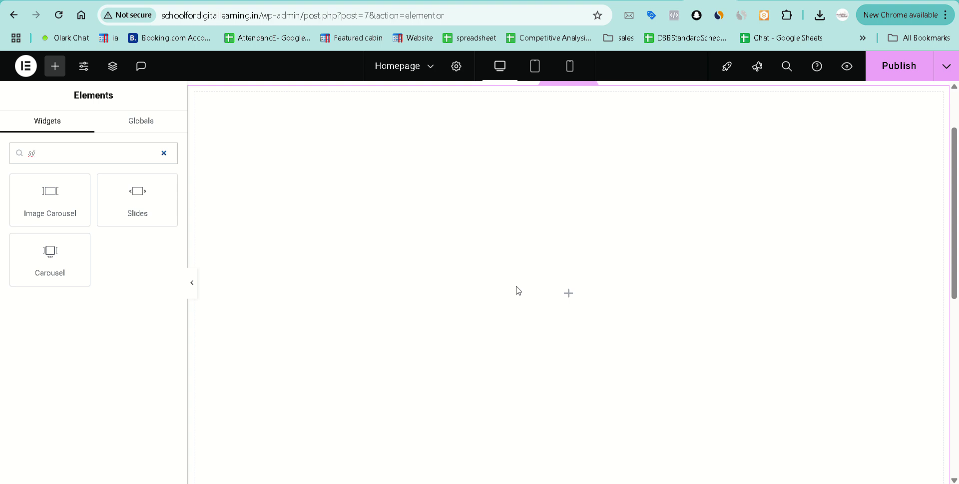
{"action": "left_click_drag", "start_coordinate": [136, 195], "coordinate": [572, 255]}
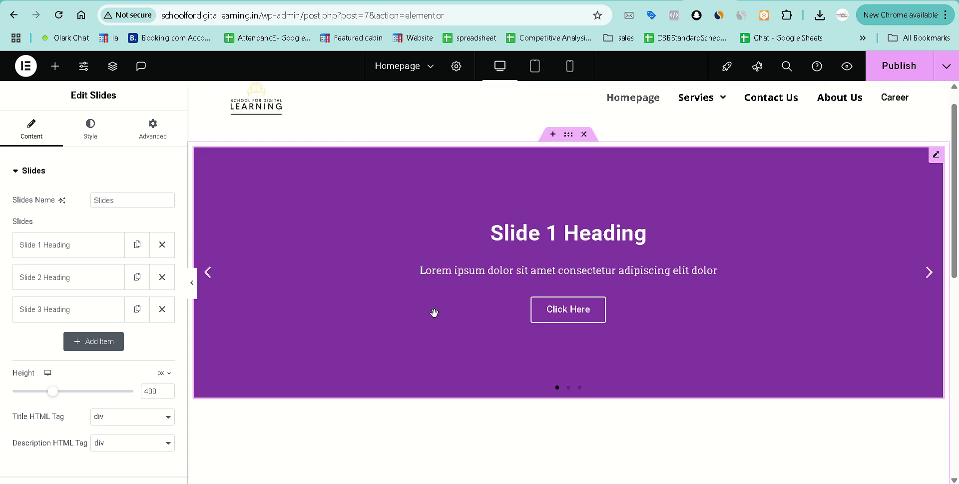
Delete the third slide and open Slide 1's background image chooser.
{"action": "left_click", "coordinate": [162, 309]}
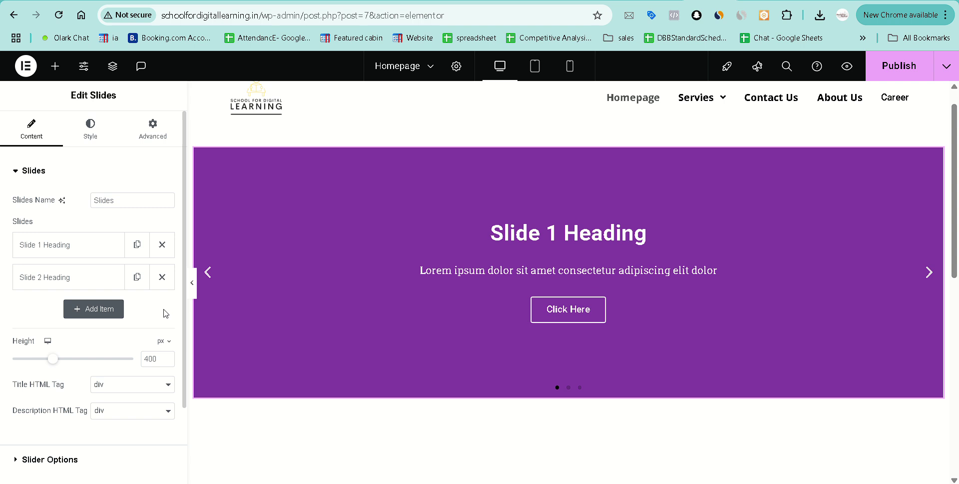
{"action": "left_click", "coordinate": [64, 248]}
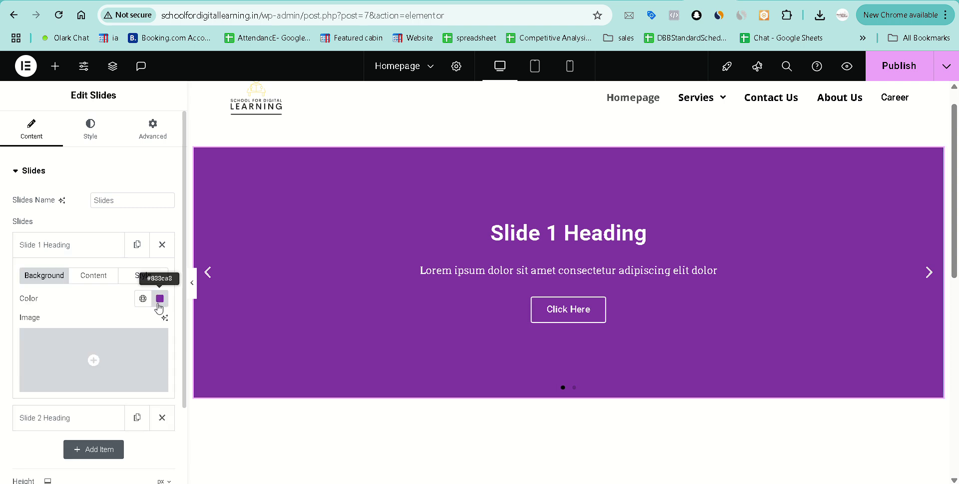
{"action": "left_click", "coordinate": [93, 362]}
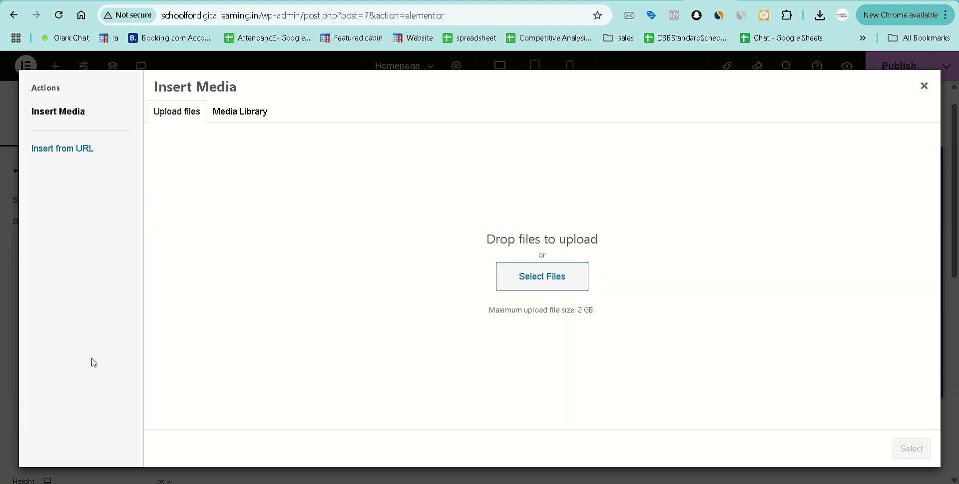
Upload the IELTS and Career Plan thumbnails and set Future Career as Slide 1's background.
{"action": "left_click", "coordinate": [547, 281]}
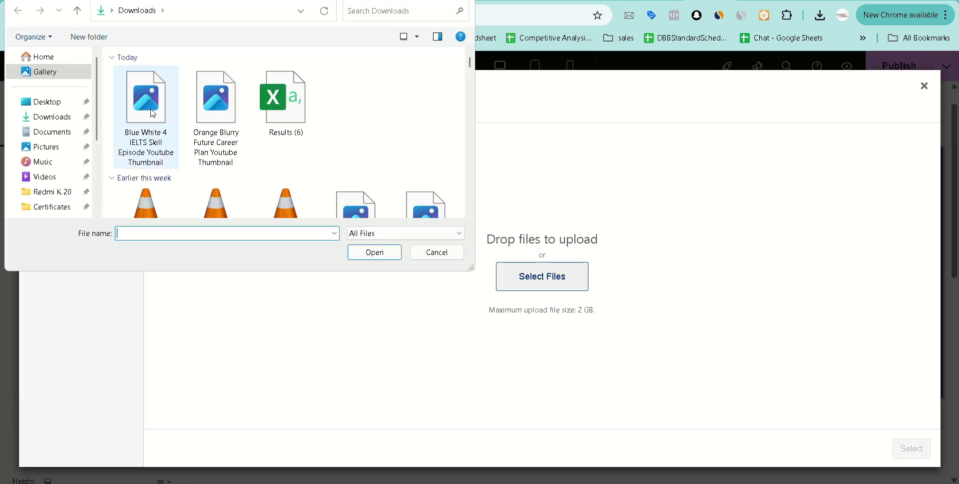
{"action": "left_click", "coordinate": [145, 125]}
{"action": "left_click", "coordinate": [208, 154], "text": "ctrl"}
{"action": "left_click", "coordinate": [372, 256]}
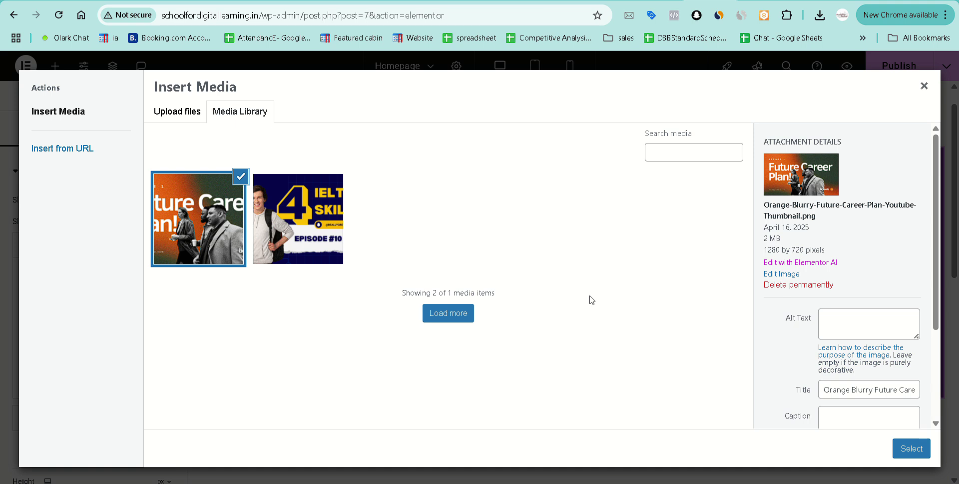
{"action": "left_click", "coordinate": [915, 448]}
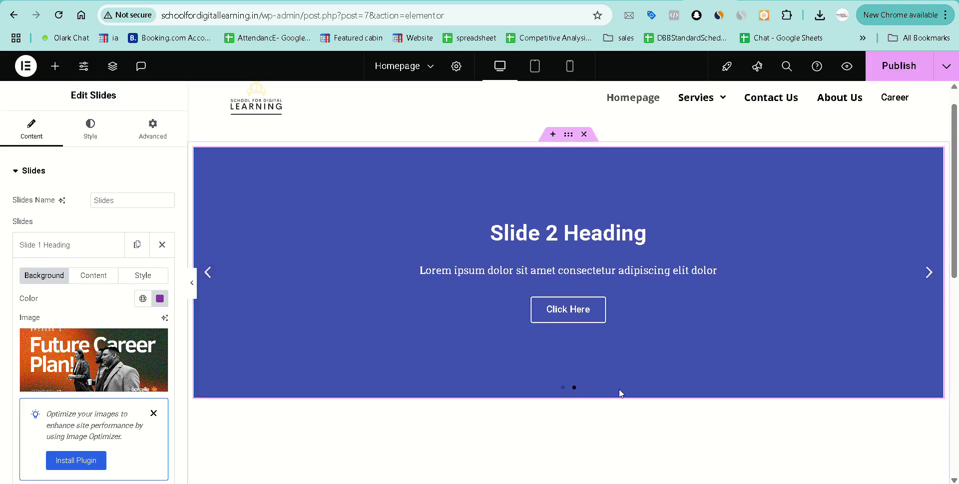
Set Slide 2's background to the IELTS 4 Skill thumbnail from the Media Library.
{"action": "left_click", "coordinate": [209, 274]}
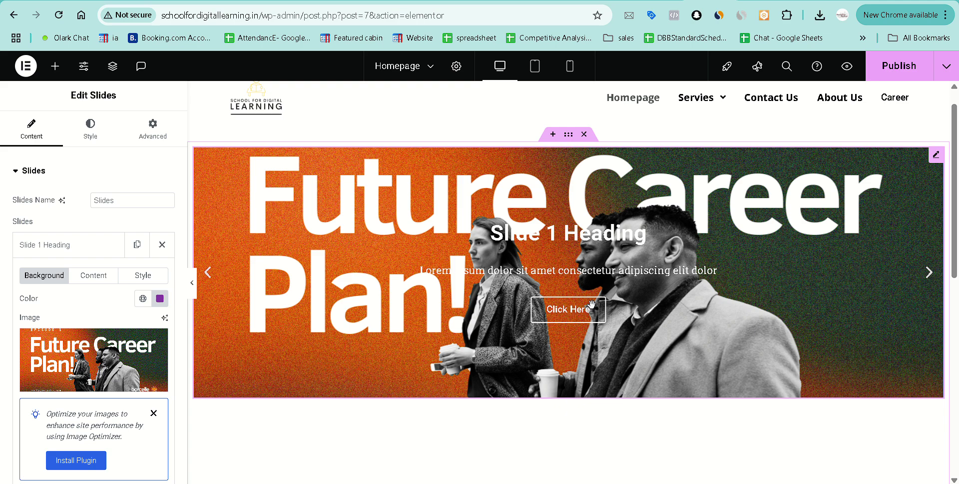
{"action": "scroll", "coordinate": [319, 315], "scroll_direction": "down", "scroll_amount": 3}
{"action": "scroll", "coordinate": [64, 350], "scroll_direction": "down", "scroll_amount": 4}
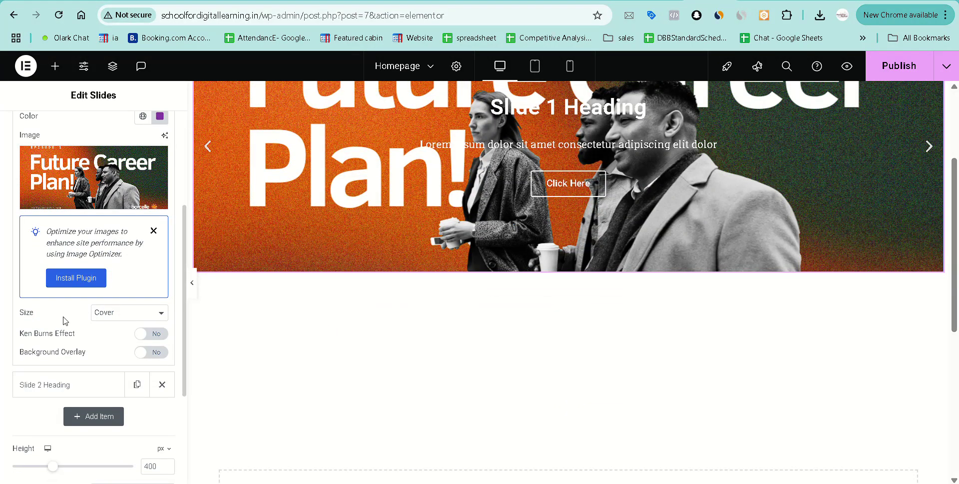
{"action": "scroll", "coordinate": [63, 320], "scroll_direction": "down", "scroll_amount": 4}
{"action": "left_click", "coordinate": [73, 242]}
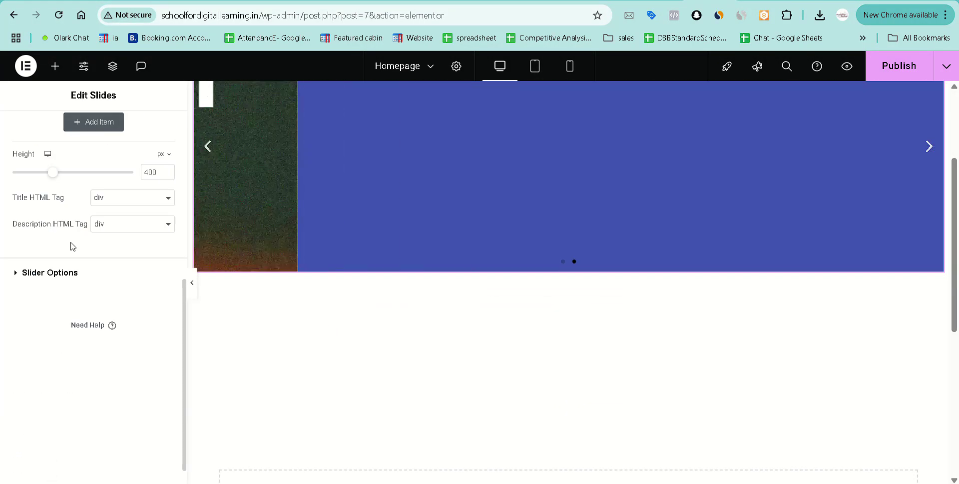
{"action": "scroll", "coordinate": [90, 240], "scroll_direction": "up", "scroll_amount": 2}
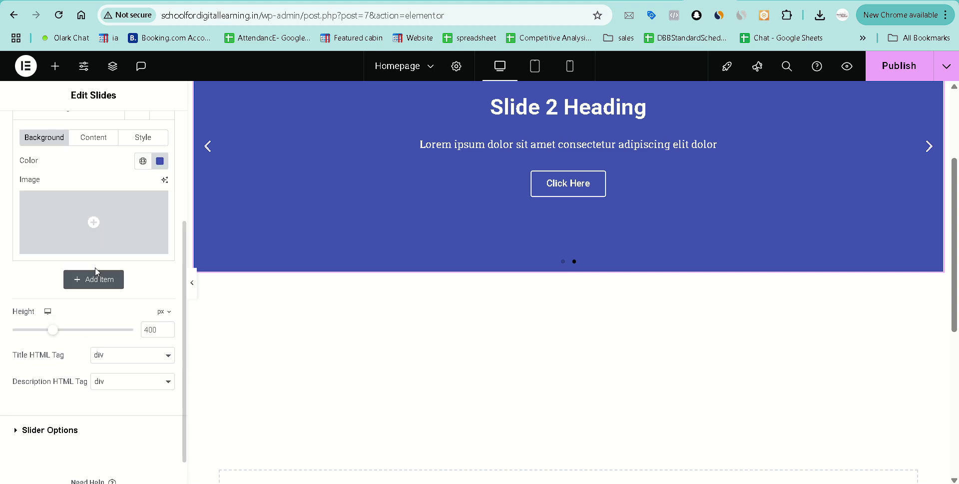
{"action": "left_click", "coordinate": [95, 274]}
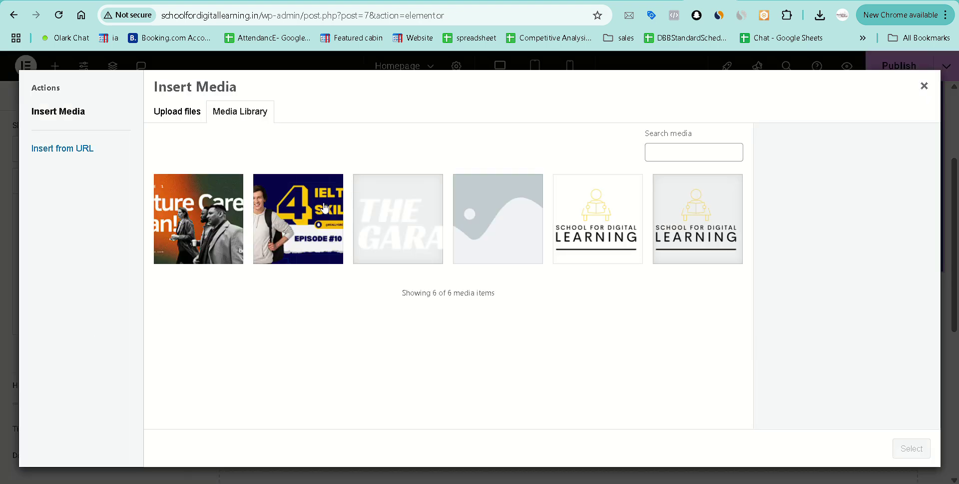
{"action": "left_click", "coordinate": [325, 208]}
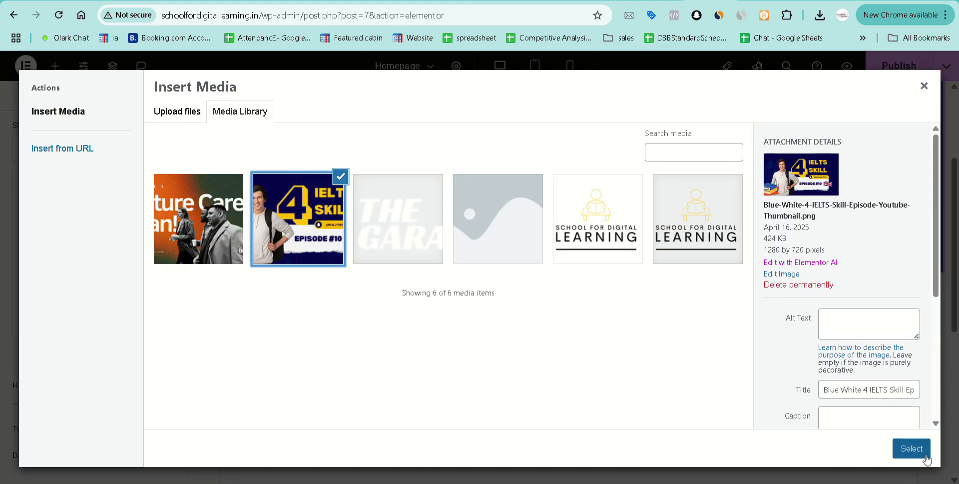
{"action": "left_click", "coordinate": [912, 448]}
{"action": "scroll", "coordinate": [427, 365], "scroll_direction": "up", "scroll_amount": 2}
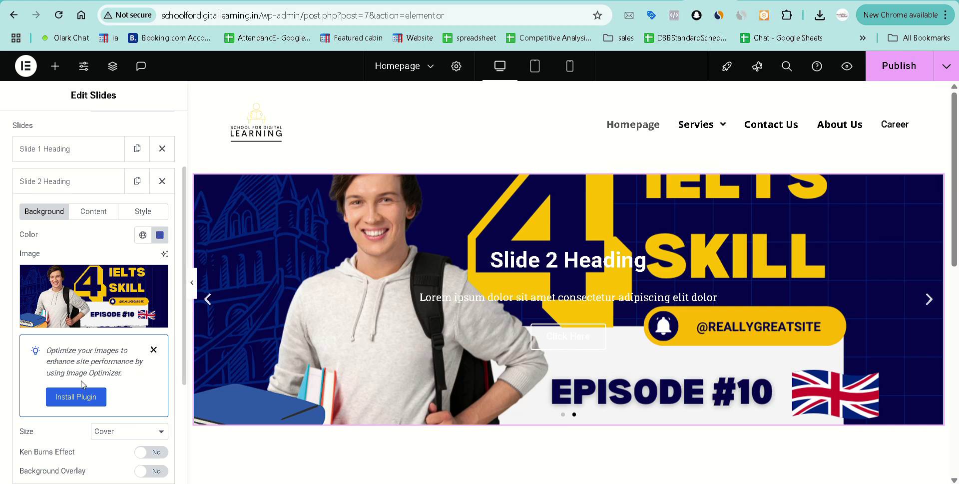
{"action": "scroll", "coordinate": [81, 380], "scroll_direction": "down", "scroll_amount": 3}
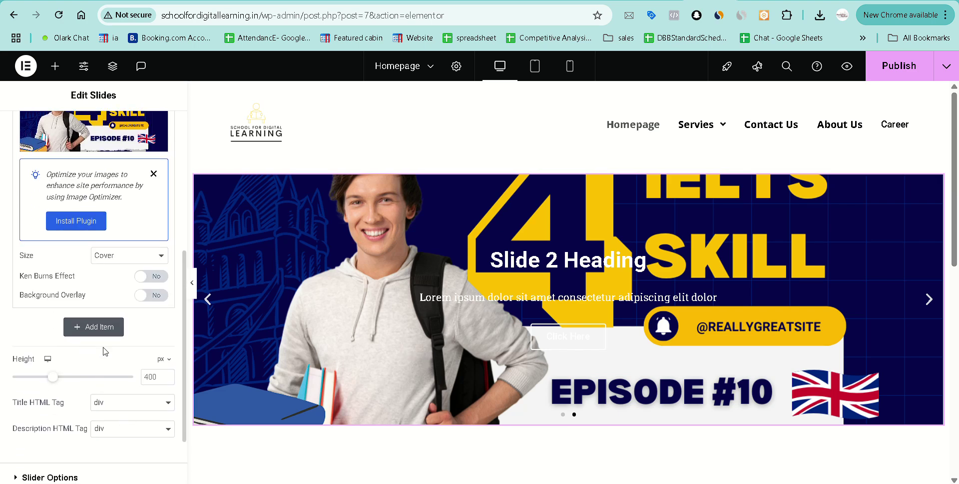
Change the Slides widget height to 100 vh.
{"action": "left_click", "coordinate": [162, 360]}
{"action": "left_click", "coordinate": [160, 414]}
{"action": "left_click", "coordinate": [151, 377]}
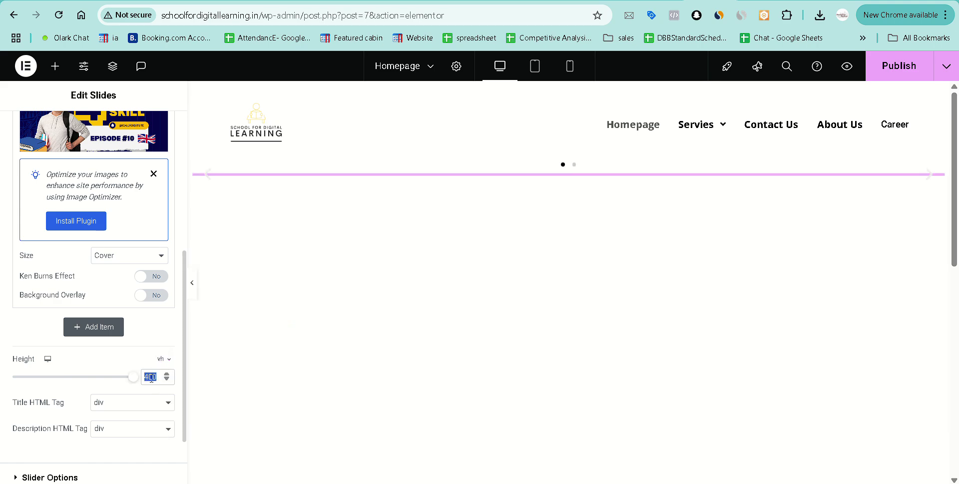
{"action": "type", "text": "100"}
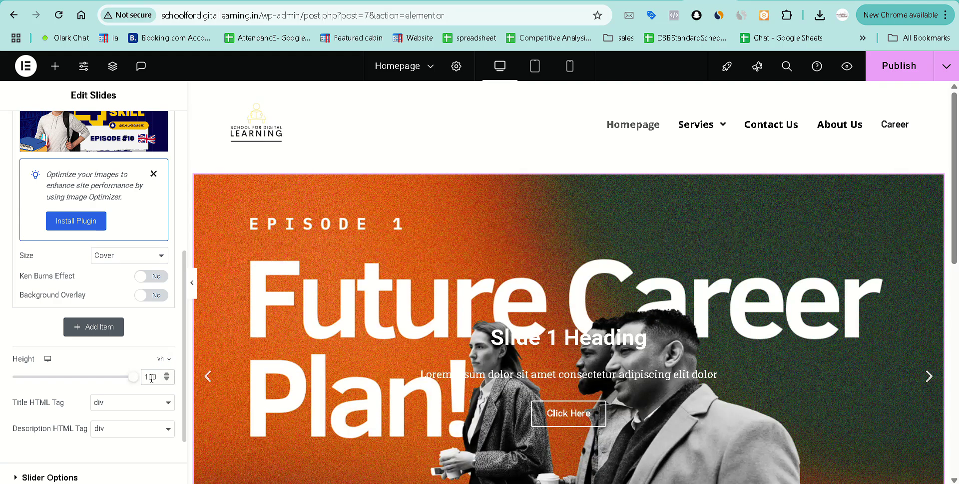
{"action": "scroll", "coordinate": [456, 375], "scroll_direction": "down", "scroll_amount": 5}
{"action": "scroll", "coordinate": [456, 370], "scroll_direction": "up", "scroll_amount": 3}
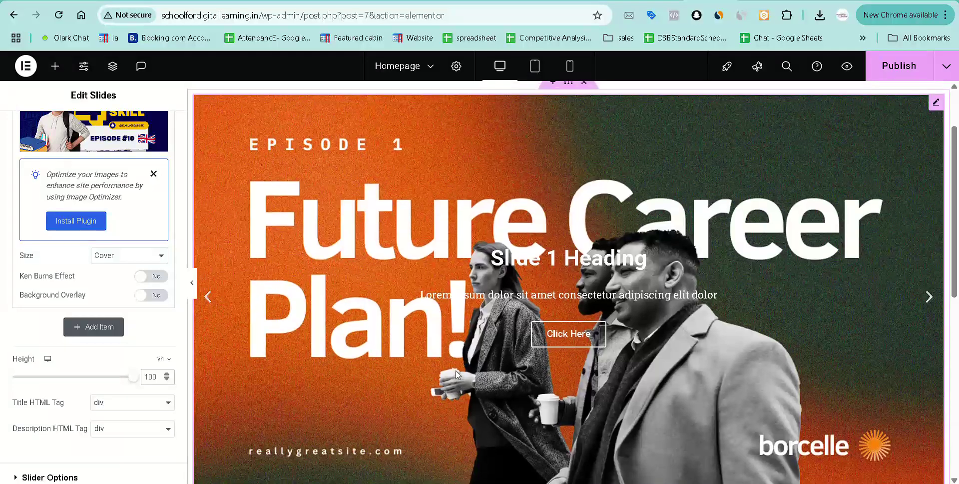
{"action": "scroll", "coordinate": [456, 370], "scroll_direction": "up", "scroll_amount": 1}
{"action": "scroll", "coordinate": [456, 370], "scroll_direction": "down", "scroll_amount": 1}
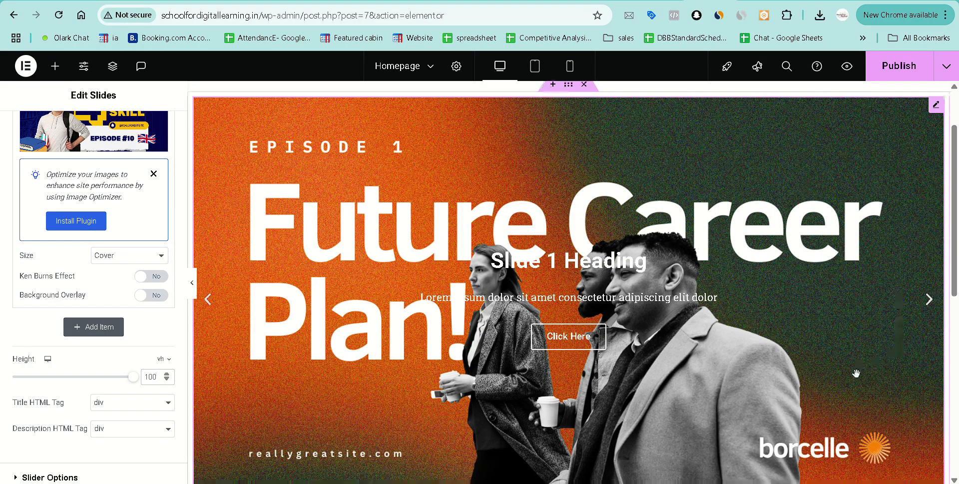
{"action": "scroll", "coordinate": [854, 373], "scroll_direction": "down", "scroll_amount": 1}
Preview the second slide, dismiss the Image Optimizer notice and expand Slide 1's settings.
{"action": "left_click", "coordinate": [929, 260]}
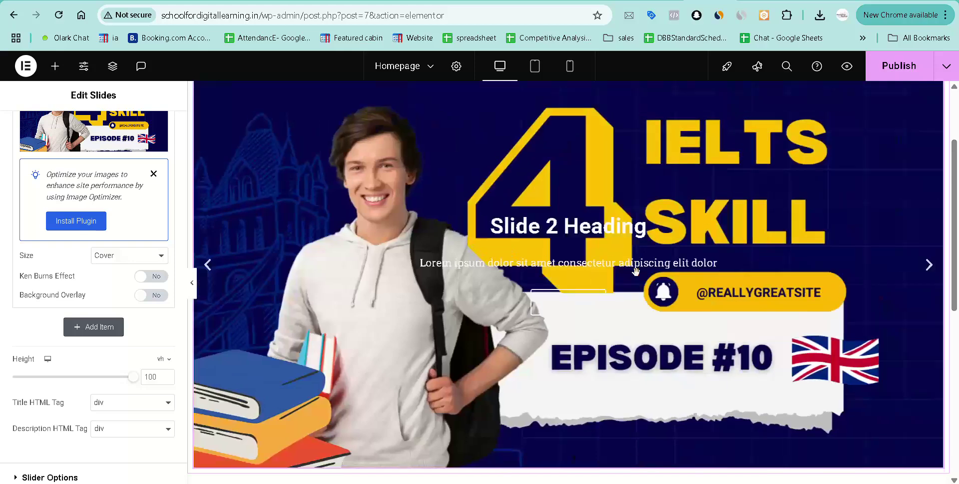
{"action": "scroll", "coordinate": [636, 270], "scroll_direction": "up", "scroll_amount": 2}
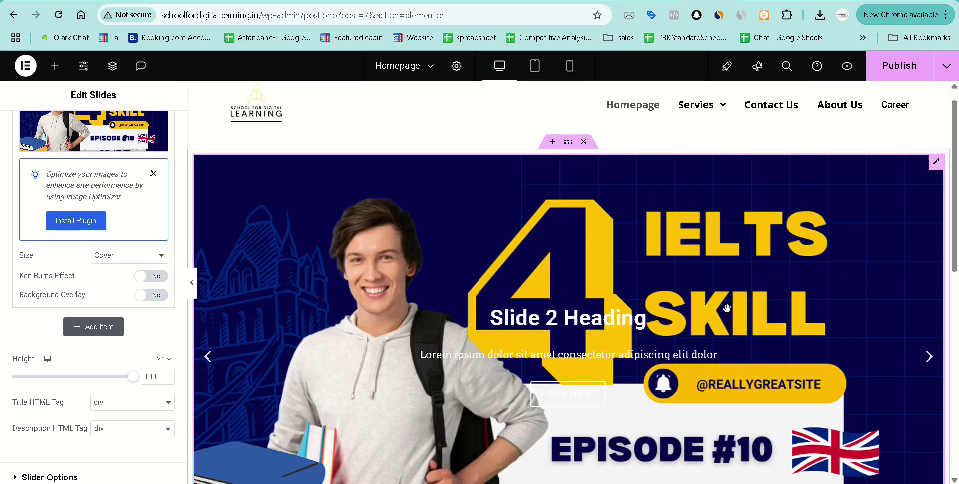
{"action": "scroll", "coordinate": [728, 308], "scroll_direction": "up", "scroll_amount": 1}
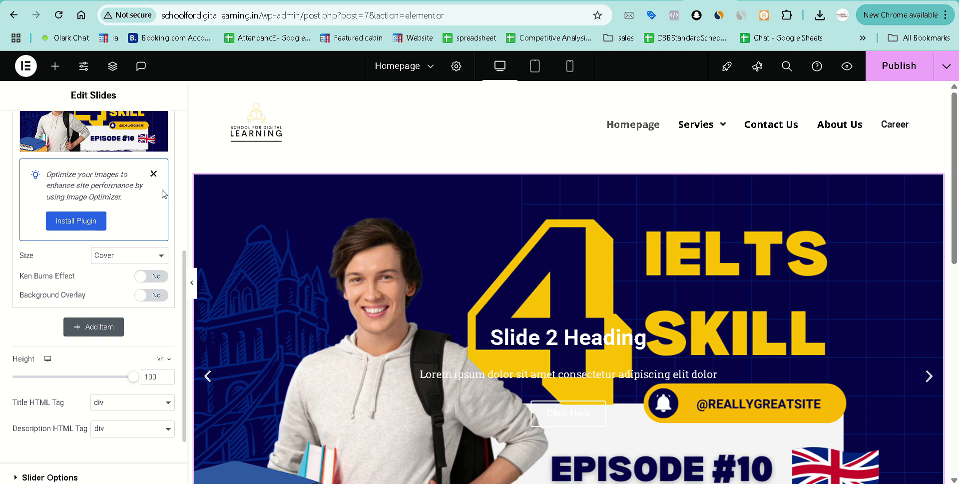
{"action": "left_click", "coordinate": [154, 174]}
{"action": "scroll", "coordinate": [158, 203], "scroll_direction": "up", "scroll_amount": 2}
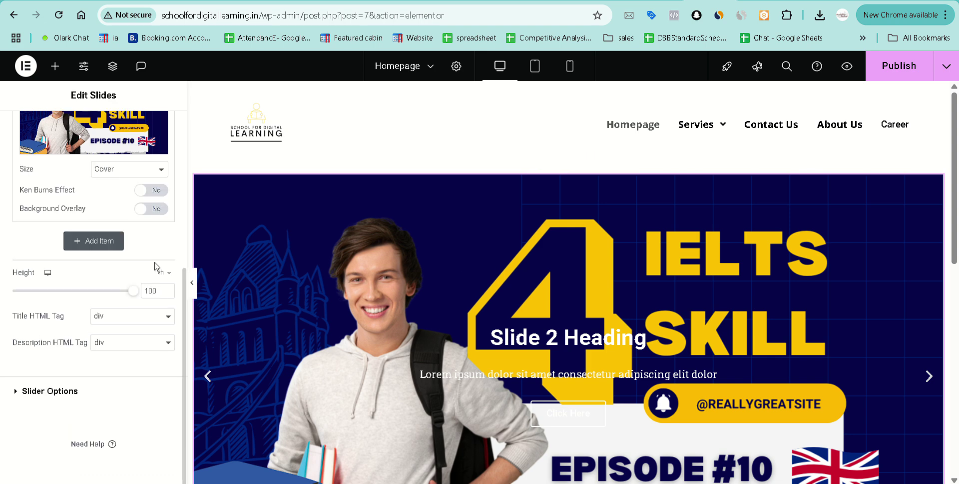
{"action": "scroll", "coordinate": [414, 282], "scroll_direction": "down", "scroll_amount": 2}
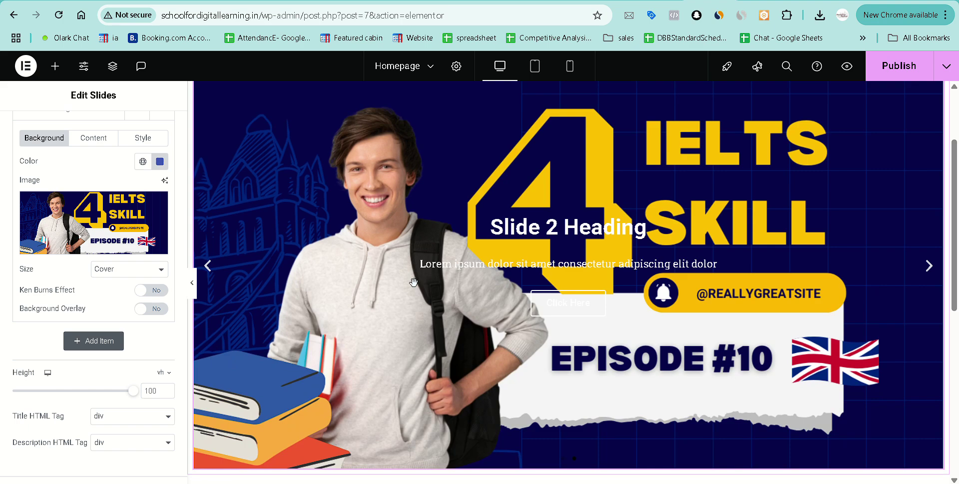
{"action": "scroll", "coordinate": [67, 181], "scroll_direction": "up", "scroll_amount": 3}
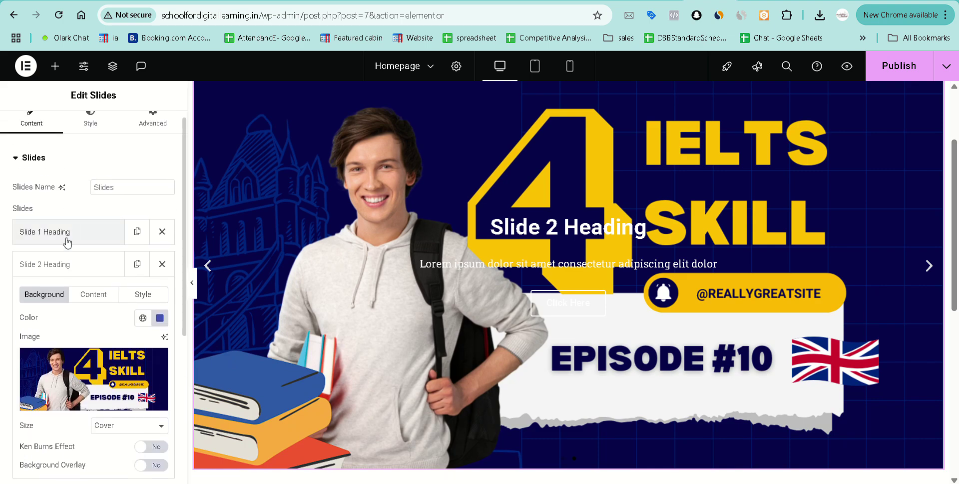
{"action": "left_click", "coordinate": [65, 235]}
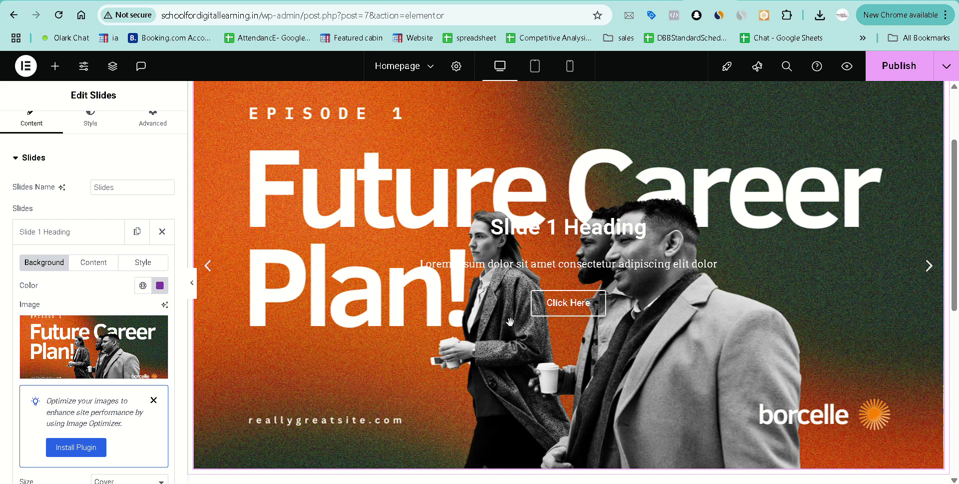
Turn on Slide 1's background overlay and tint it a fairly opaque near-black.
{"action": "scroll", "coordinate": [498, 219], "scroll_direction": "up", "scroll_amount": 2}
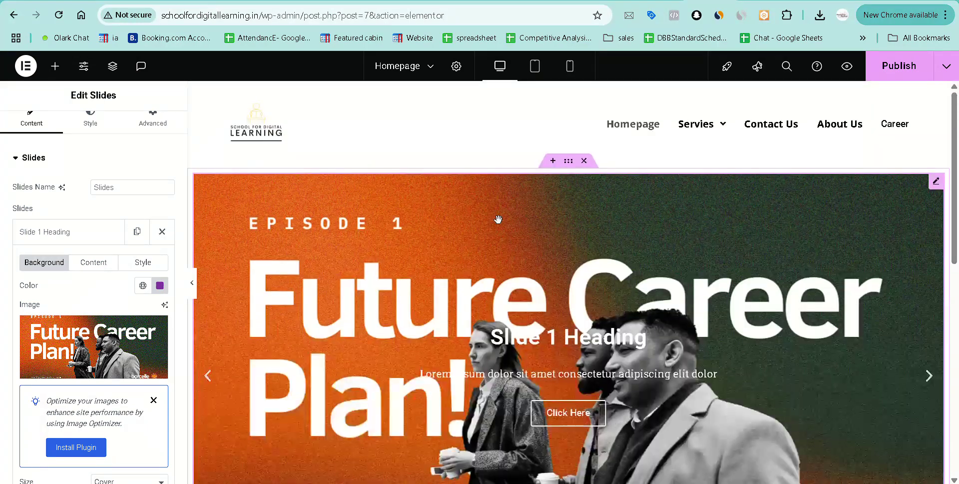
{"action": "scroll", "coordinate": [498, 219], "scroll_direction": "down", "scroll_amount": 2}
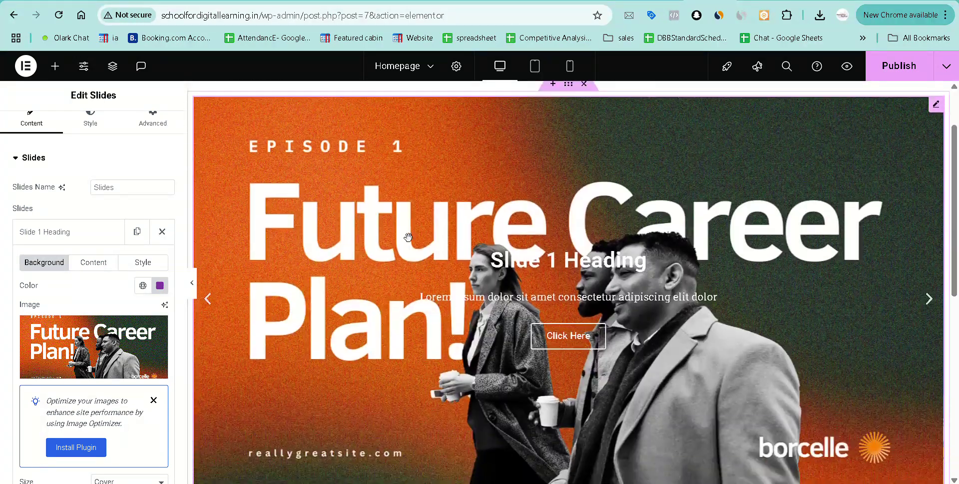
{"action": "scroll", "coordinate": [150, 345], "scroll_direction": "down", "scroll_amount": 3}
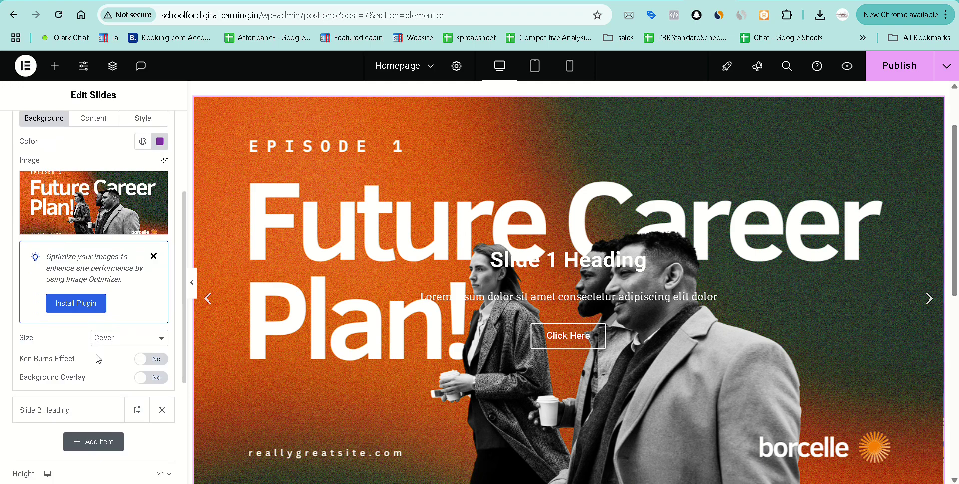
{"action": "left_click", "coordinate": [156, 378]}
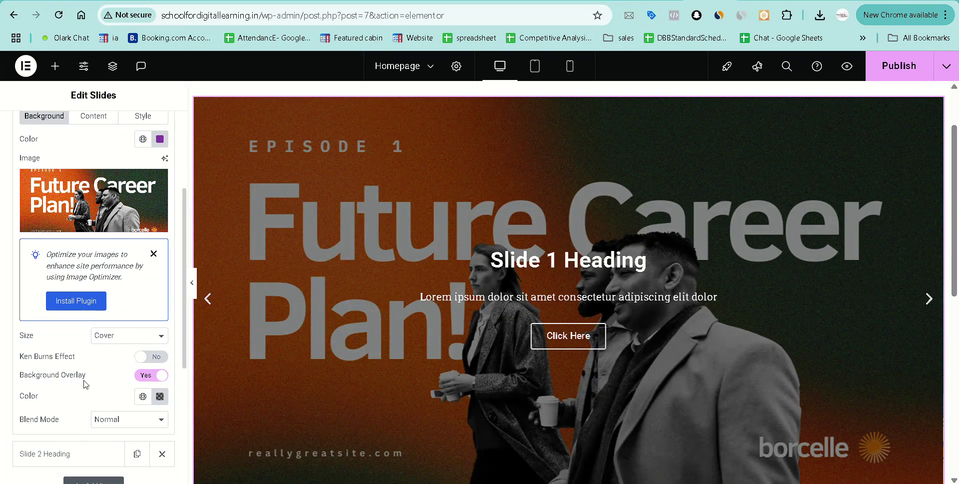
{"action": "scroll", "coordinate": [85, 384], "scroll_direction": "down", "scroll_amount": 1}
{"action": "left_click", "coordinate": [160, 329]}
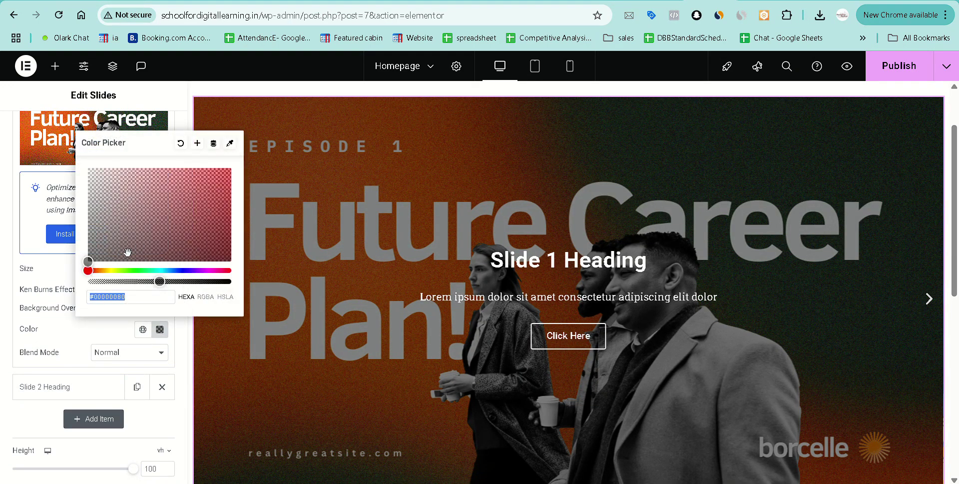
{"action": "left_click_drag", "start_coordinate": [88, 262], "coordinate": [242, 264]}
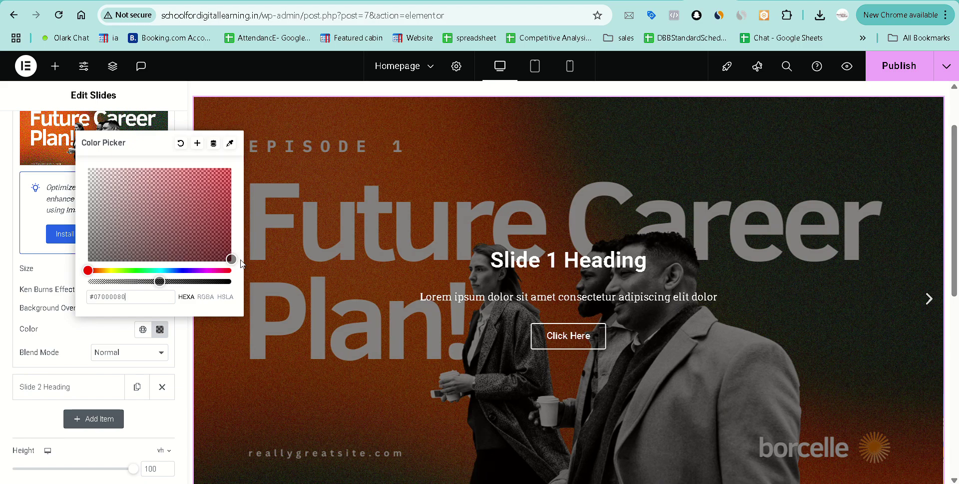
{"action": "left_click_drag", "start_coordinate": [159, 281], "coordinate": [184, 282]}
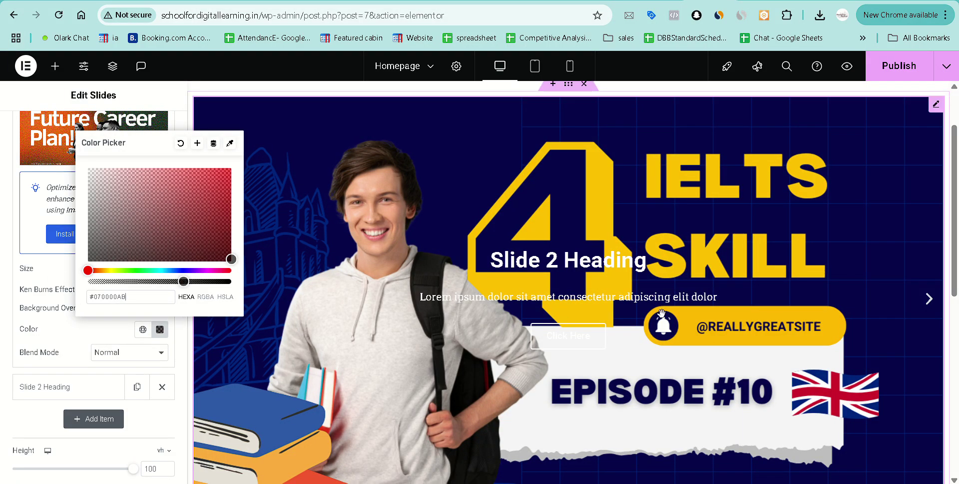
Try the Saturation and then Screen blend modes on Slide 1's overlay.
{"action": "left_click", "coordinate": [929, 300]}
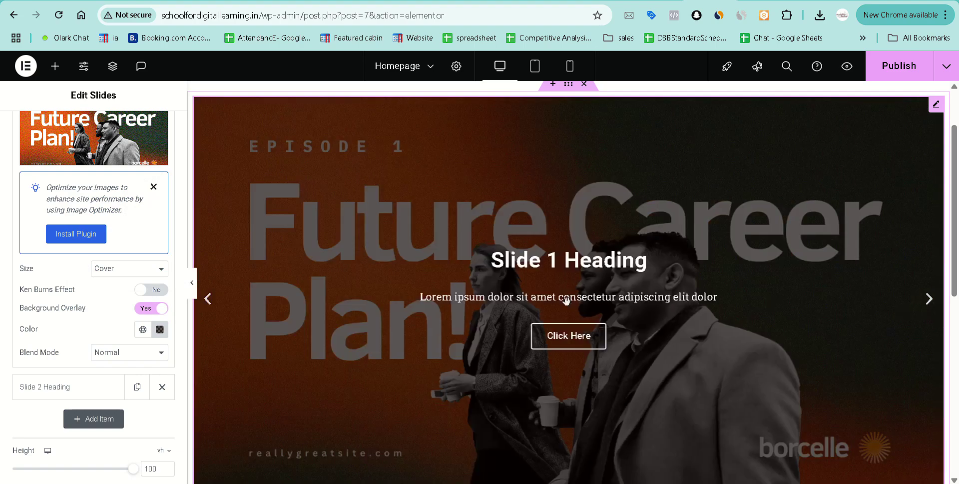
{"action": "left_click", "coordinate": [129, 353]}
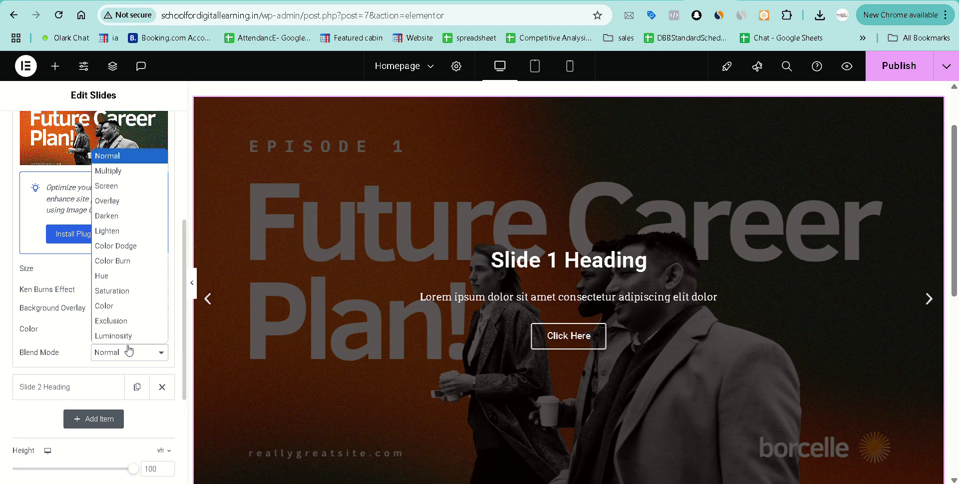
{"action": "left_click", "coordinate": [125, 290]}
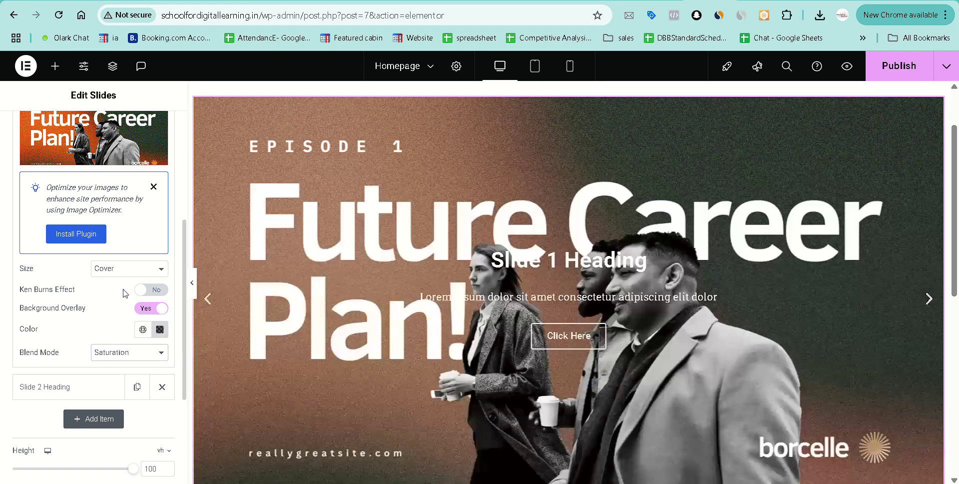
{"action": "left_click", "coordinate": [125, 356]}
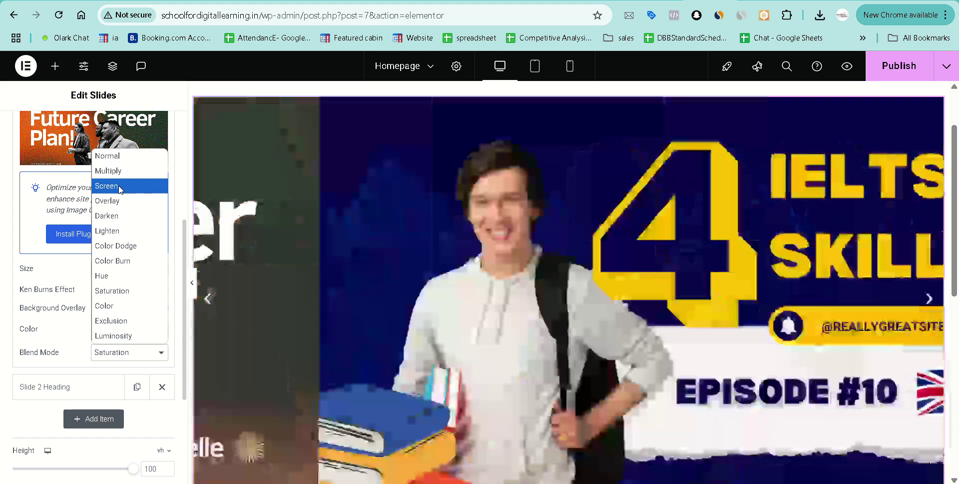
{"action": "left_click", "coordinate": [118, 186]}
{"action": "left_click", "coordinate": [210, 301]}
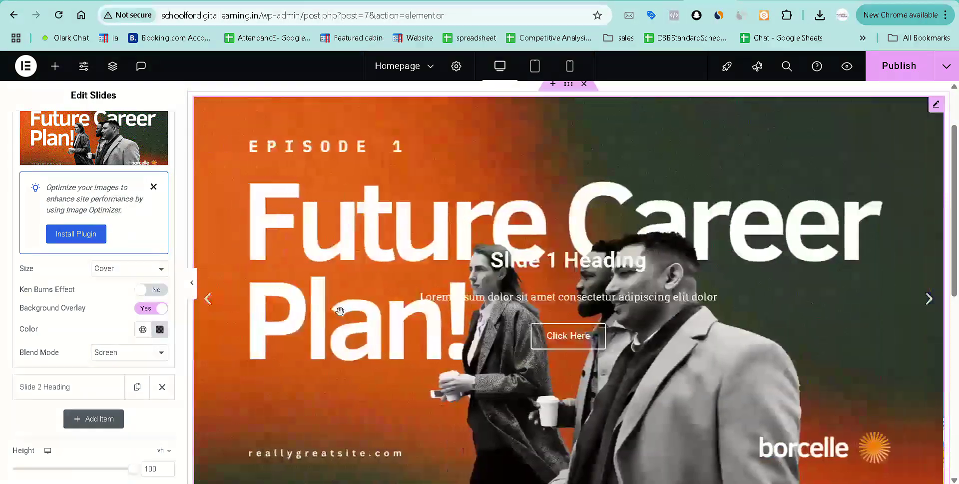
{"action": "scroll", "coordinate": [80, 383], "scroll_direction": "down", "scroll_amount": 1}
{"action": "scroll", "coordinate": [78, 384], "scroll_direction": "down", "scroll_amount": 2}
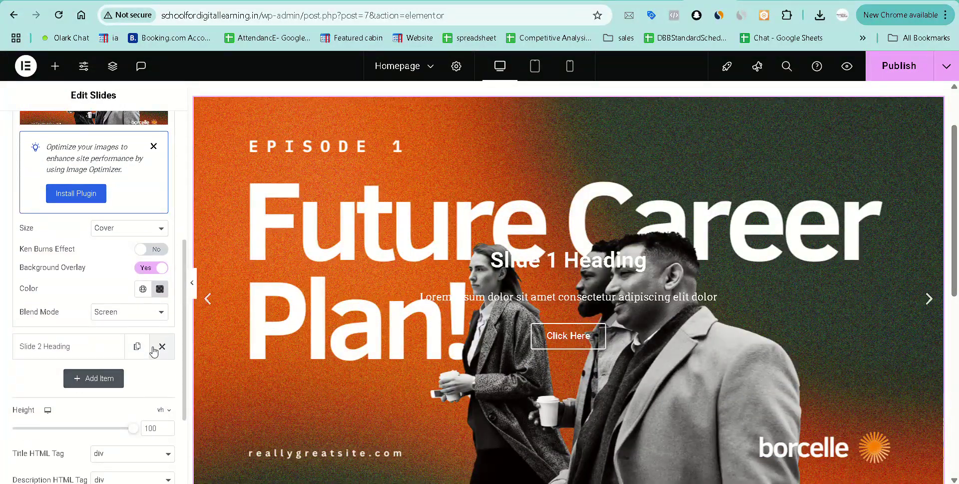
Remove the Slide 2 Heading slide and set the overlay blend mode to Color Burn.
{"action": "left_click", "coordinate": [161, 347]}
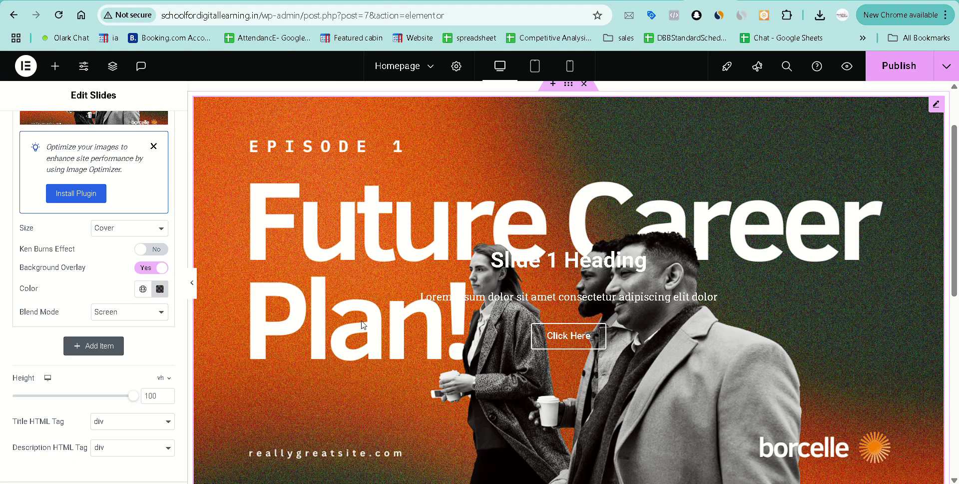
{"action": "left_click", "coordinate": [122, 311]}
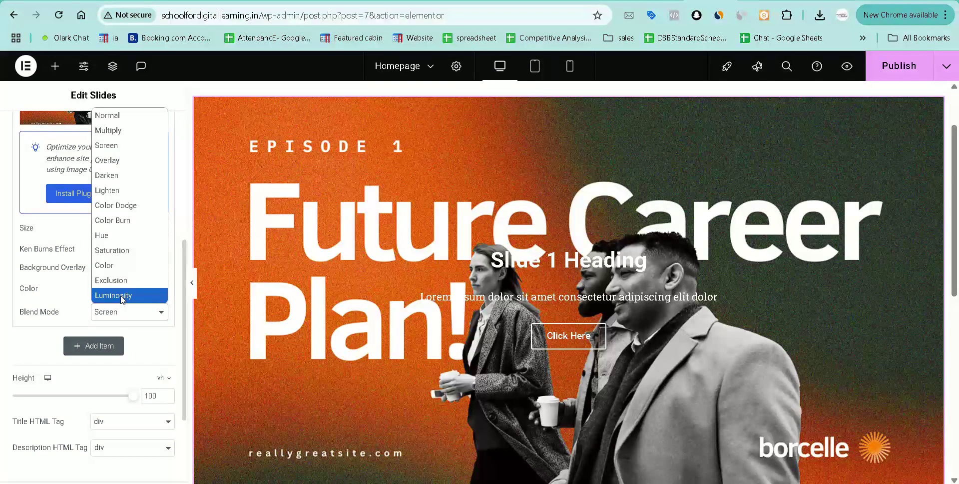
{"action": "left_click", "coordinate": [125, 222]}
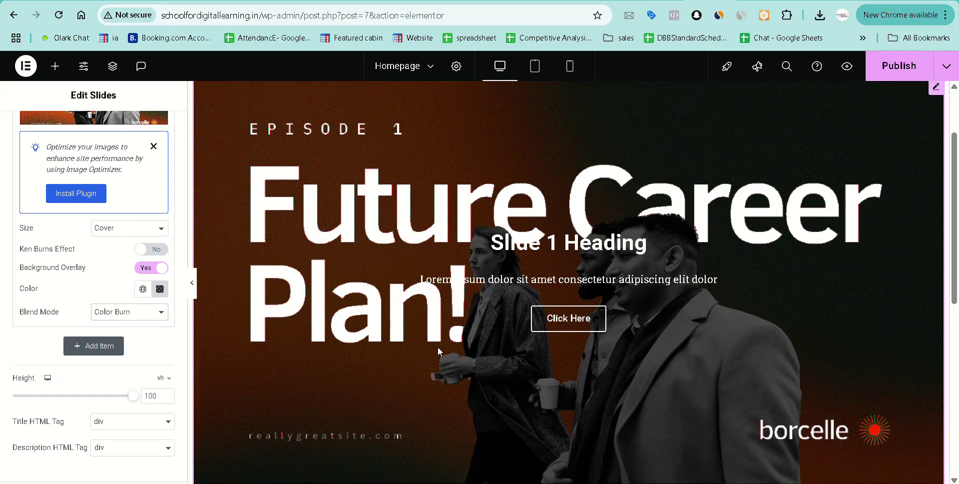
{"action": "scroll", "coordinate": [438, 347], "scroll_direction": "down", "scroll_amount": 3}
{"action": "scroll", "coordinate": [438, 347], "scroll_direction": "up", "scroll_amount": 2}
{"action": "scroll", "coordinate": [438, 351], "scroll_direction": "up", "scroll_amount": 2}
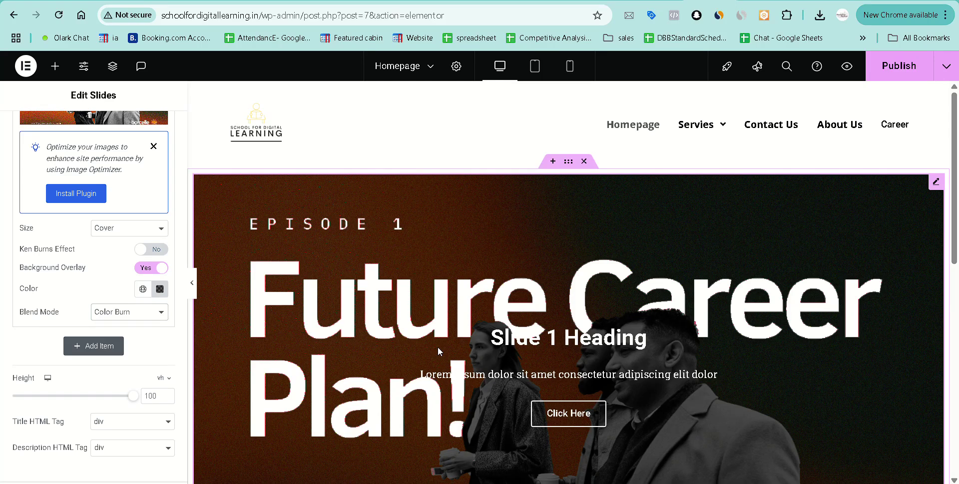
Dismiss the 'Optimize your images' notice and review the first slide's background settings.
{"action": "left_click", "coordinate": [374, 337]}
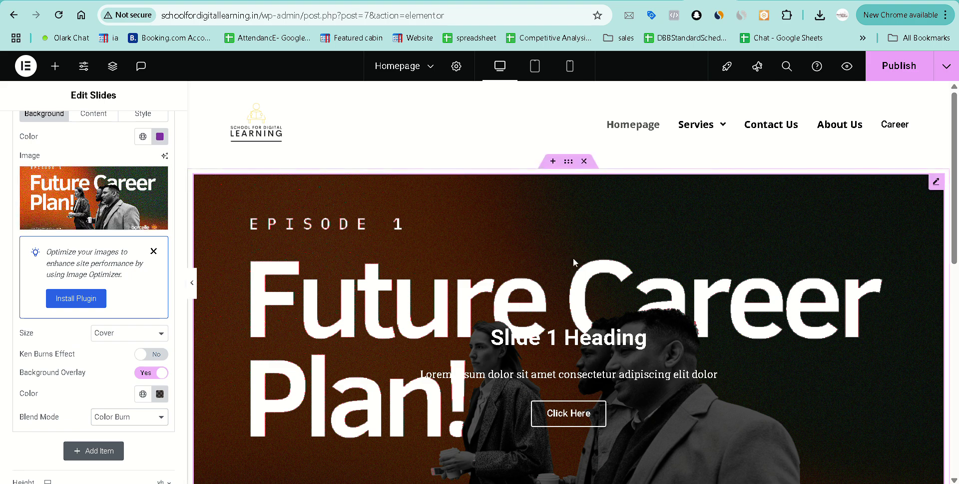
{"action": "left_click", "coordinate": [154, 251]}
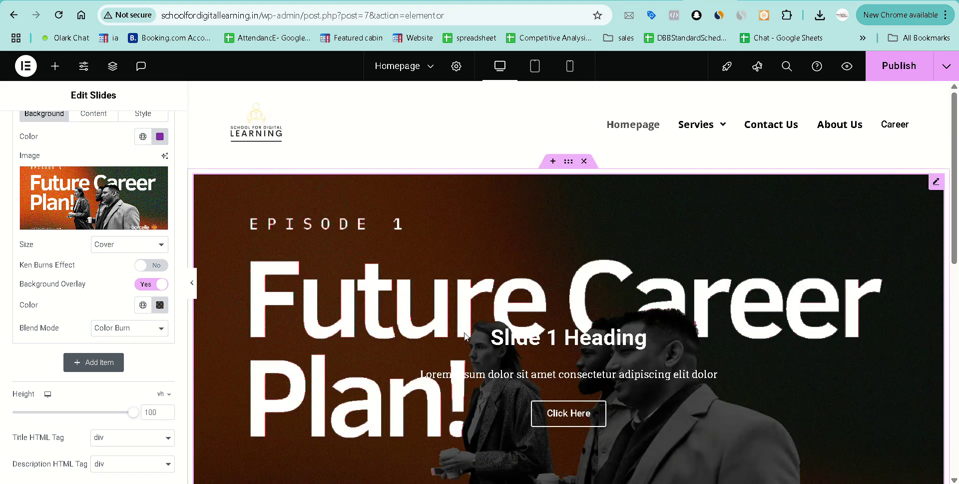
{"action": "scroll", "coordinate": [403, 335], "scroll_direction": "down", "scroll_amount": 3}
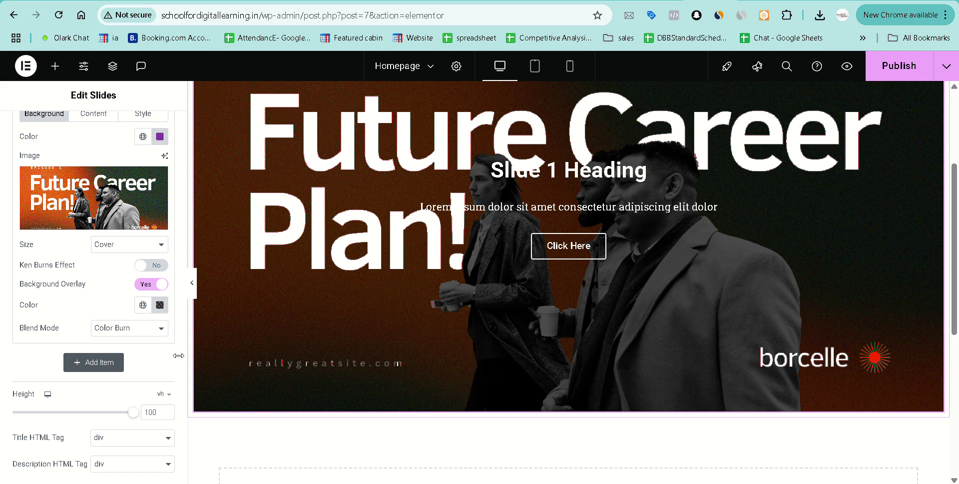
{"action": "scroll", "coordinate": [45, 355], "scroll_direction": "up", "scroll_amount": 2}
{"action": "scroll", "coordinate": [49, 360], "scroll_direction": "up", "scroll_amount": 1}
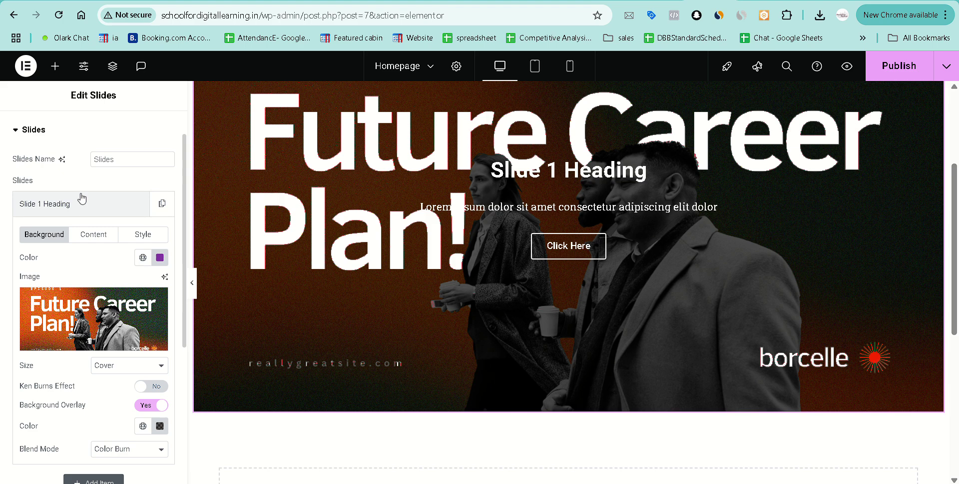
{"action": "scroll", "coordinate": [92, 283], "scroll_direction": "down", "scroll_amount": 4}
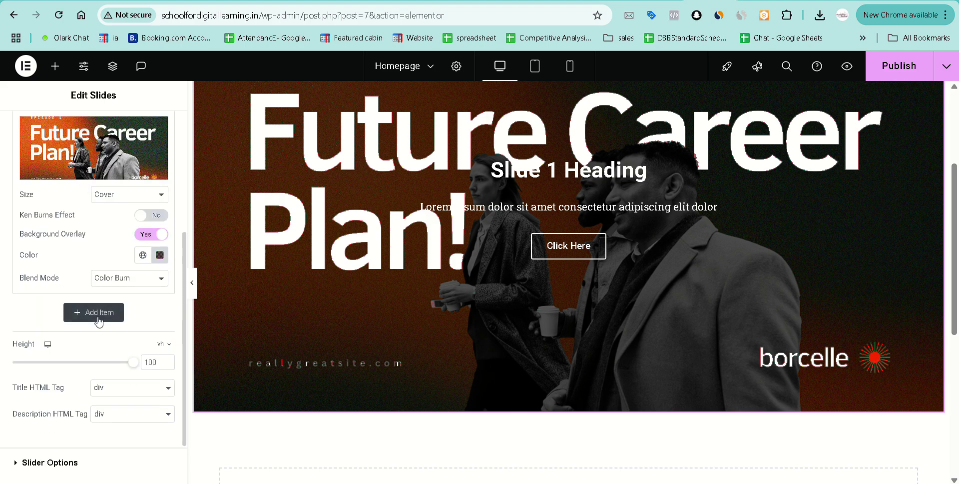
{"action": "scroll", "coordinate": [99, 320], "scroll_direction": "up", "scroll_amount": 5}
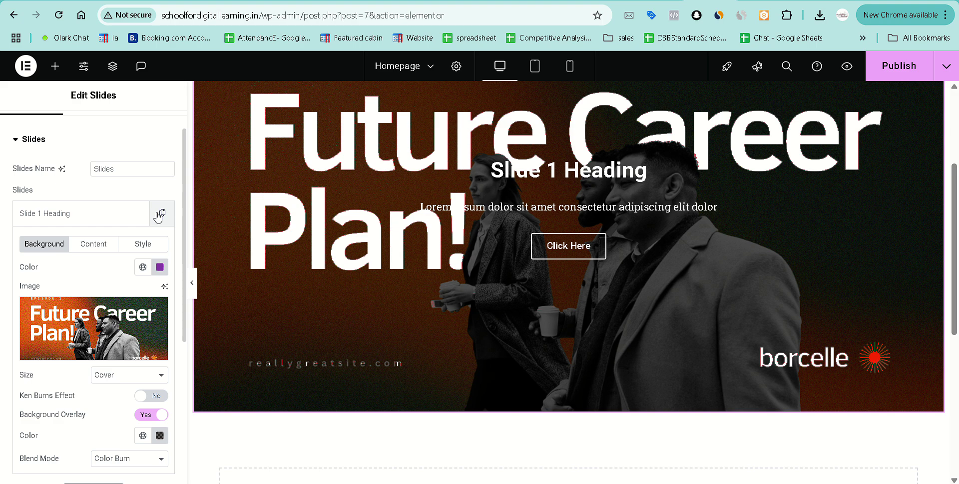
{"action": "scroll", "coordinate": [36, 252], "scroll_direction": "down", "scroll_amount": 3}
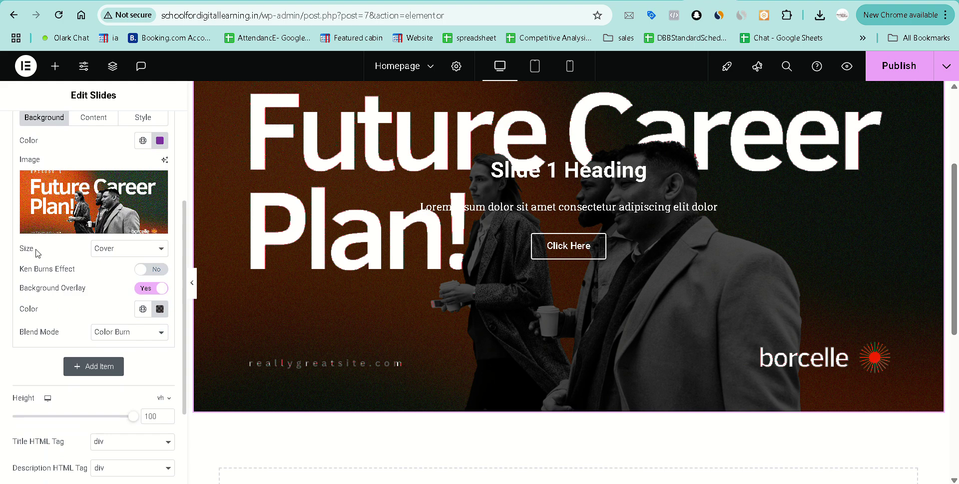
{"action": "scroll", "coordinate": [36, 252], "scroll_direction": "down", "scroll_amount": 3}
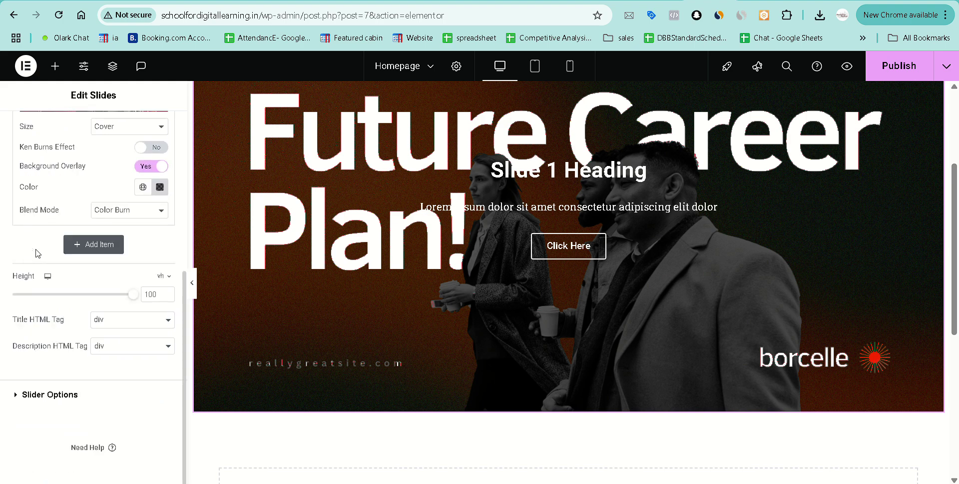
{"action": "scroll", "coordinate": [36, 253], "scroll_direction": "up", "scroll_amount": 7}
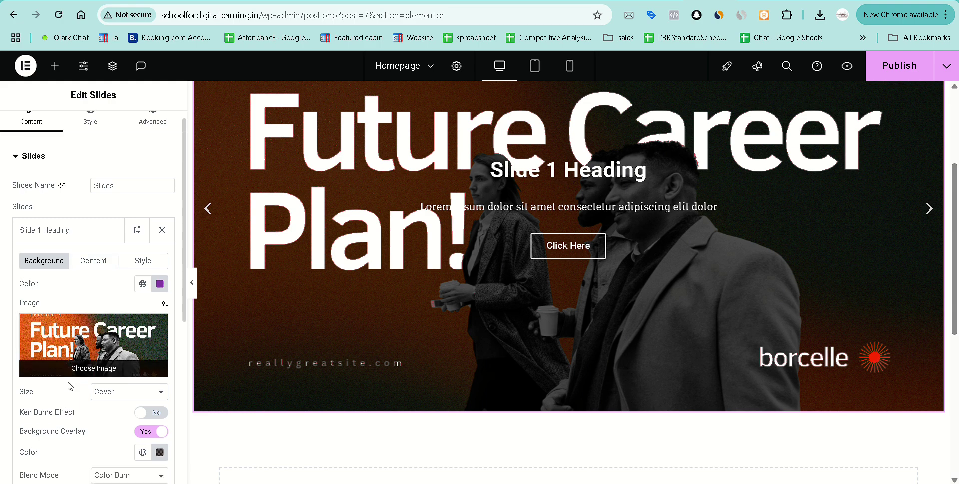
{"action": "scroll", "coordinate": [69, 385], "scroll_direction": "down", "scroll_amount": 5}
Set the copied slide's background image to the blue IELTS 4 SKILL image.
{"action": "left_click", "coordinate": [56, 274]}
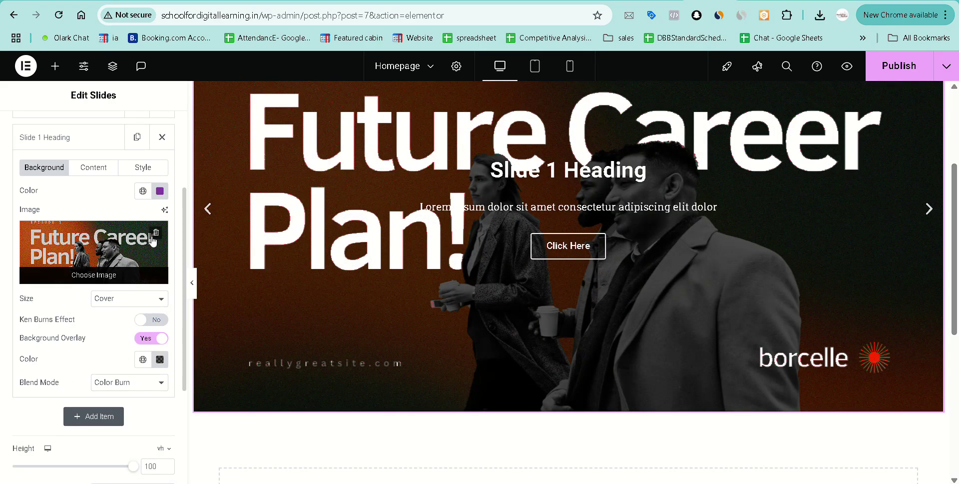
{"action": "left_click", "coordinate": [92, 275]}
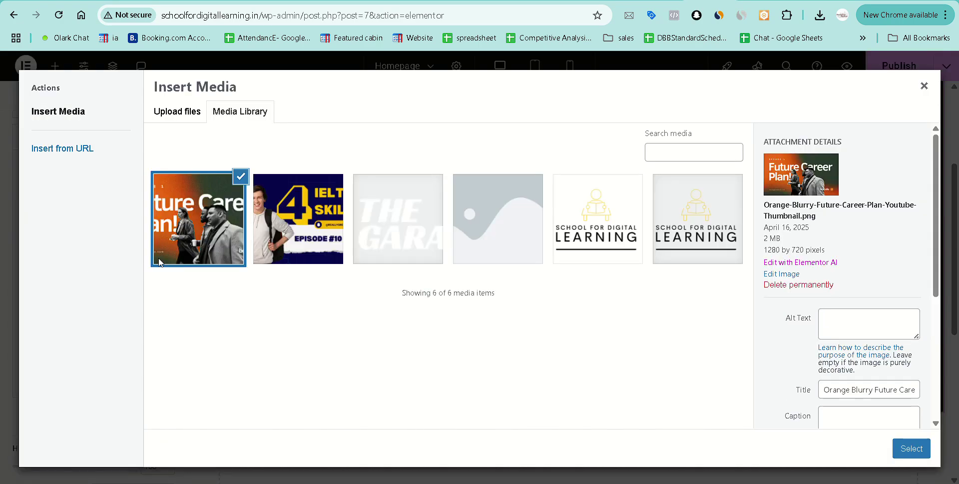
{"action": "left_click", "coordinate": [312, 224]}
{"action": "left_click", "coordinate": [905, 448]}
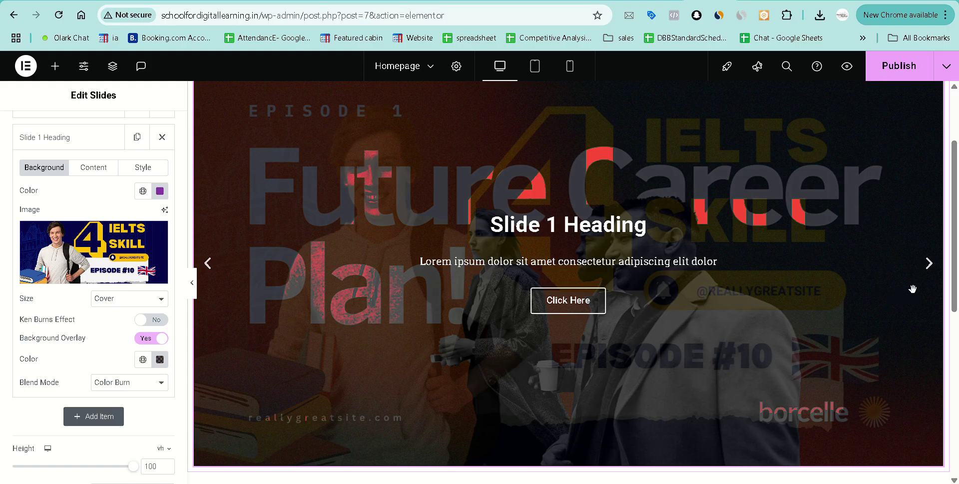
Advance the slider preview to the other slide and reopen the first slide's settings.
{"action": "left_click", "coordinate": [929, 263]}
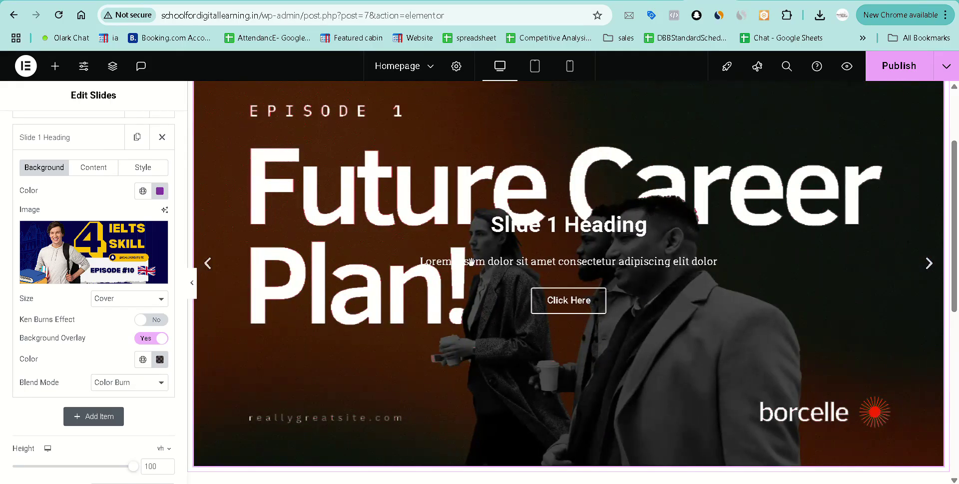
{"action": "scroll", "coordinate": [63, 346], "scroll_direction": "down", "scroll_amount": 3}
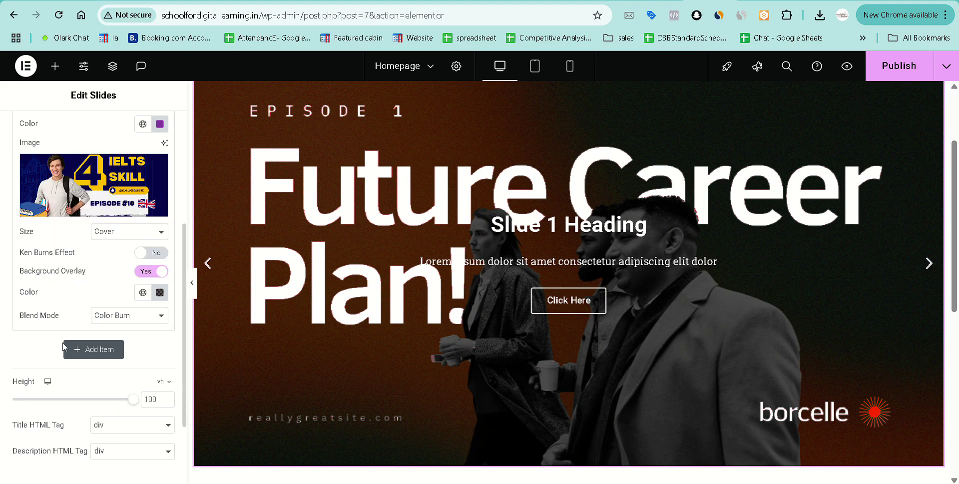
{"action": "scroll", "coordinate": [63, 346], "scroll_direction": "up", "scroll_amount": 3}
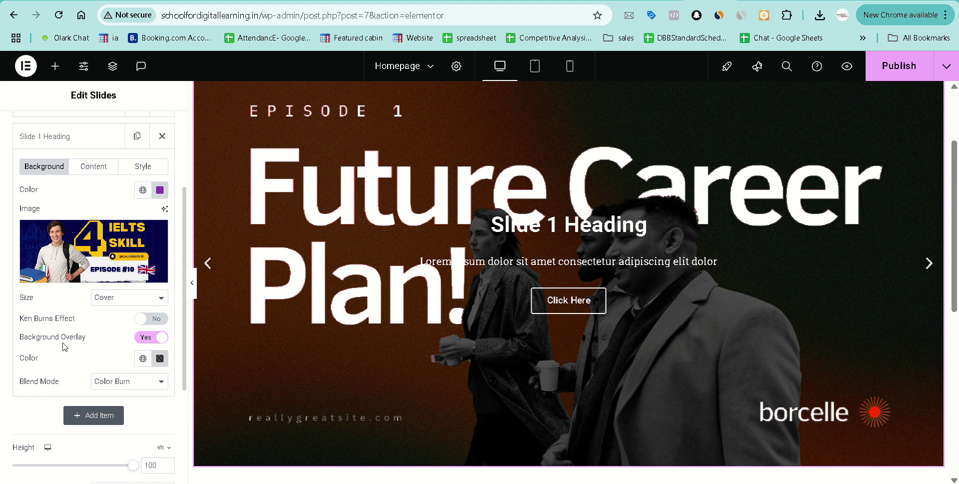
{"action": "scroll", "coordinate": [63, 346], "scroll_direction": "up", "scroll_amount": 3}
{"action": "left_click", "coordinate": [50, 214]}
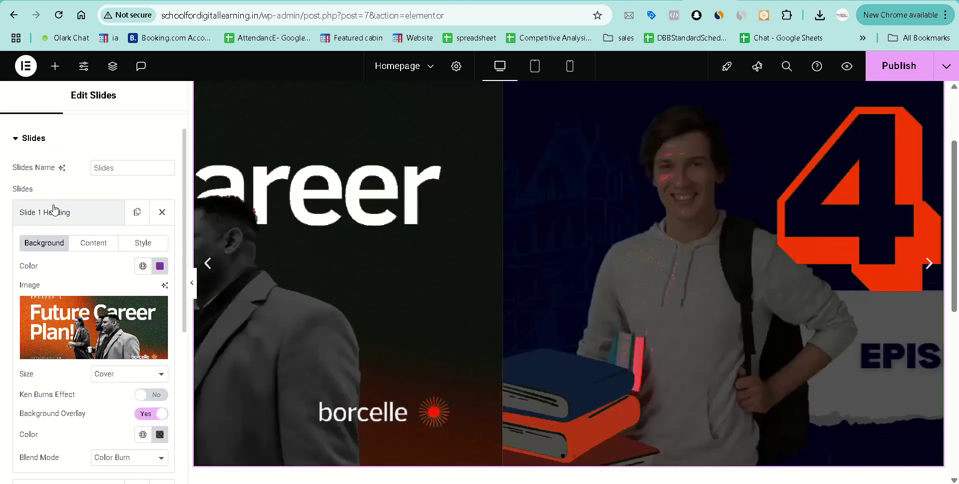
{"action": "scroll", "coordinate": [77, 270], "scroll_direction": "down", "scroll_amount": 5}
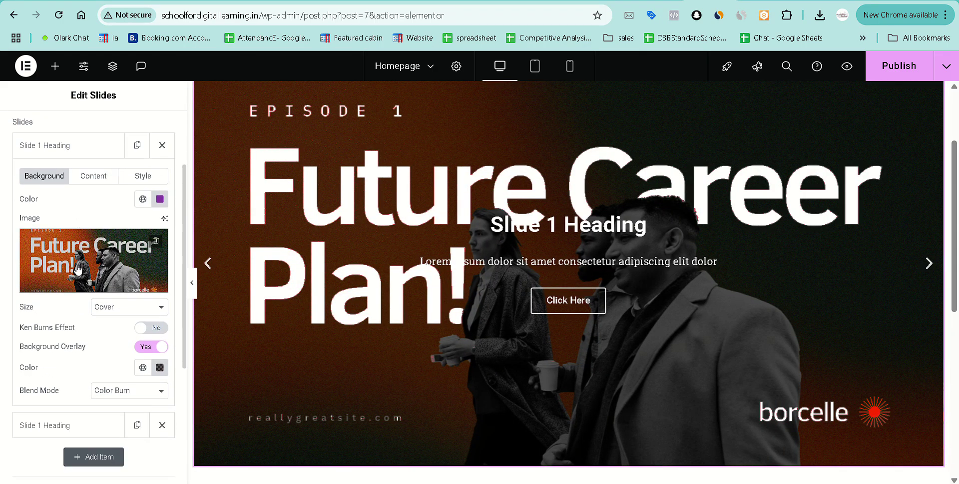
Set the IELTS slide's overlay blend mode to Normal and turn its background overlay off.
{"action": "left_click", "coordinate": [78, 268]}
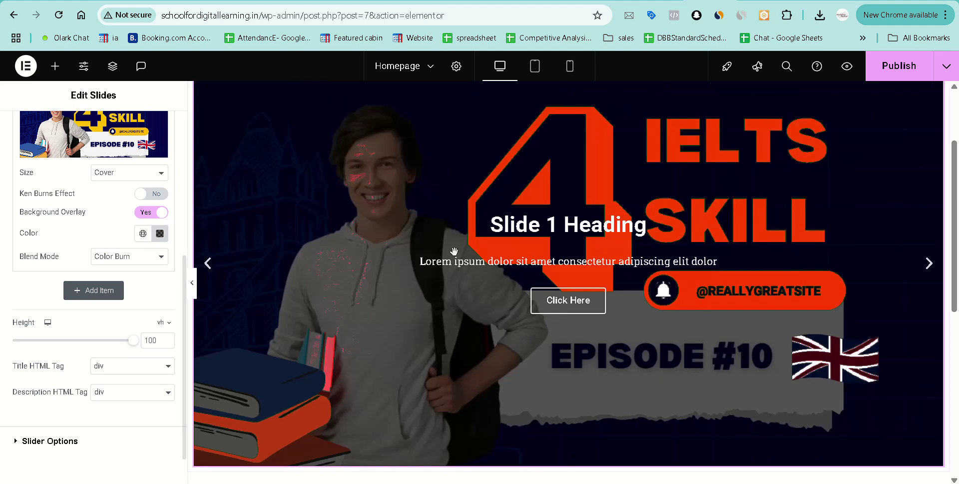
{"action": "left_click", "coordinate": [119, 258]}
{"action": "left_click", "coordinate": [120, 273]}
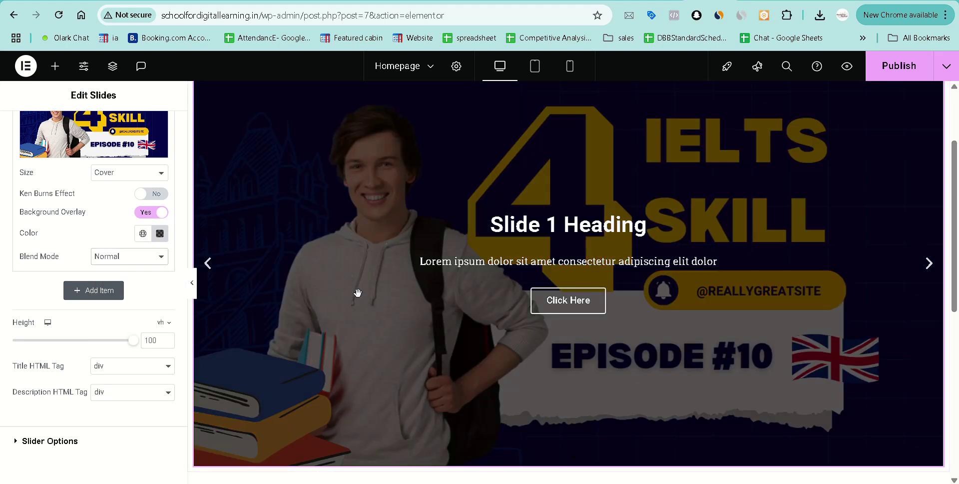
{"action": "scroll", "coordinate": [358, 294], "scroll_direction": "up", "scroll_amount": 1}
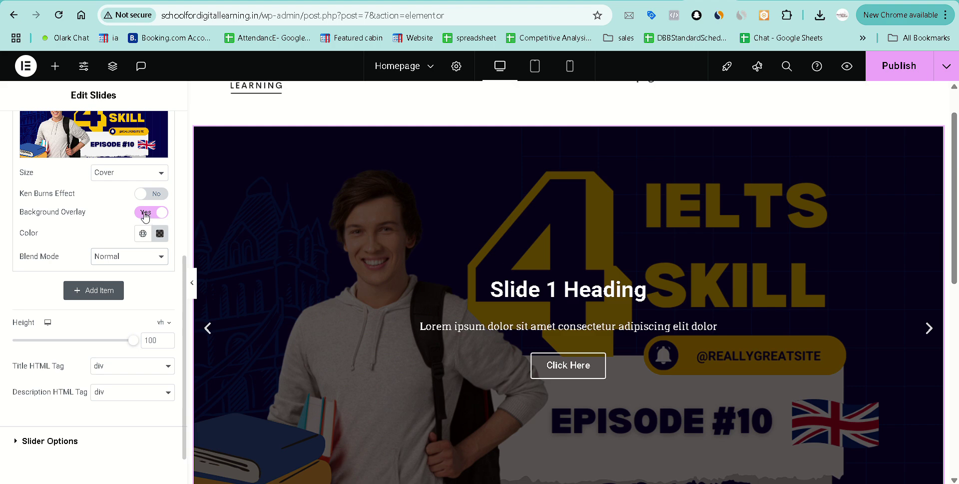
{"action": "left_click", "coordinate": [150, 212]}
{"action": "scroll", "coordinate": [91, 231], "scroll_direction": "up", "scroll_amount": 1}
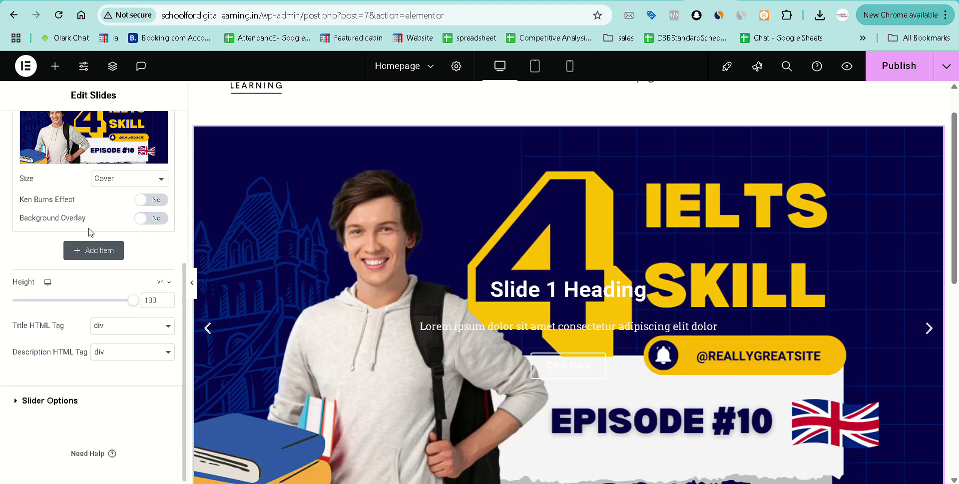
{"action": "scroll", "coordinate": [90, 231], "scroll_direction": "up", "scroll_amount": 4}
{"action": "scroll", "coordinate": [373, 251], "scroll_direction": "down", "scroll_amount": 5}
{"action": "scroll", "coordinate": [373, 252], "scroll_direction": "up", "scroll_amount": 3}
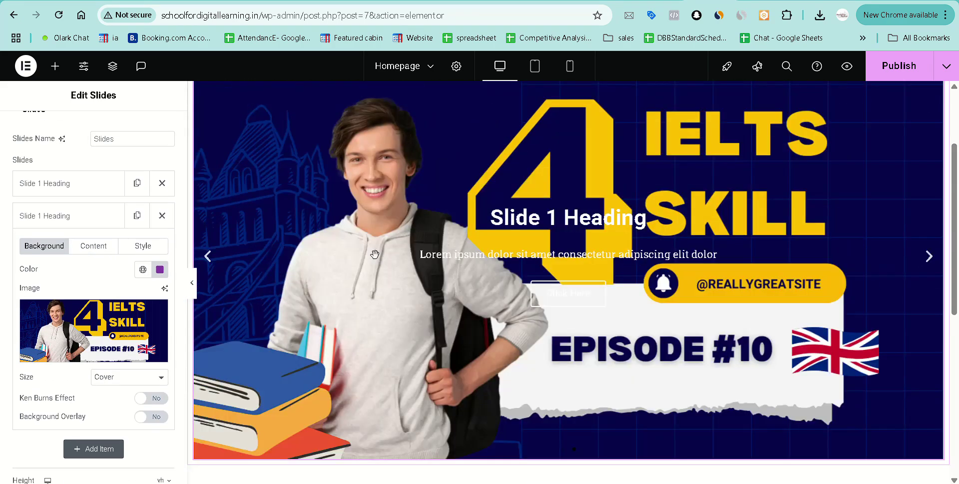
{"action": "scroll", "coordinate": [374, 254], "scroll_direction": "up", "scroll_amount": 1}
{"action": "scroll", "coordinate": [71, 284], "scroll_direction": "down", "scroll_amount": 1}
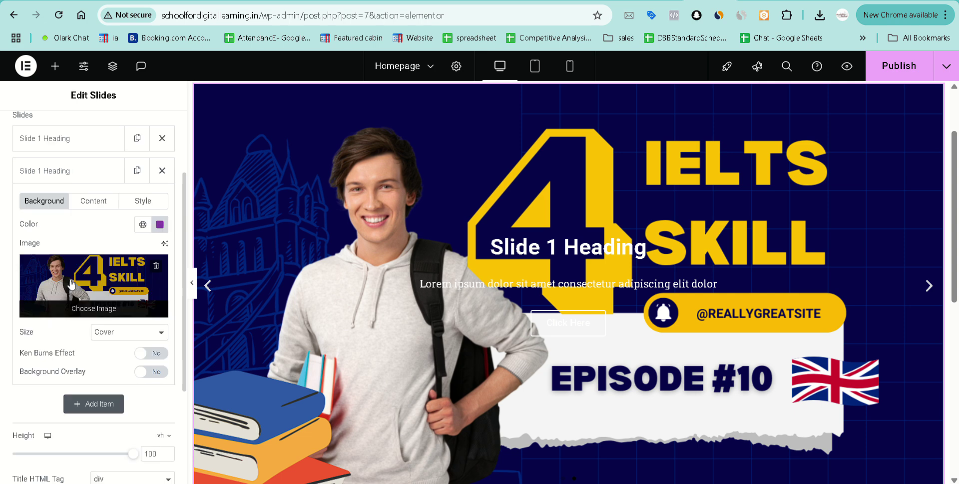
{"action": "scroll", "coordinate": [71, 284], "scroll_direction": "down", "scroll_amount": 3}
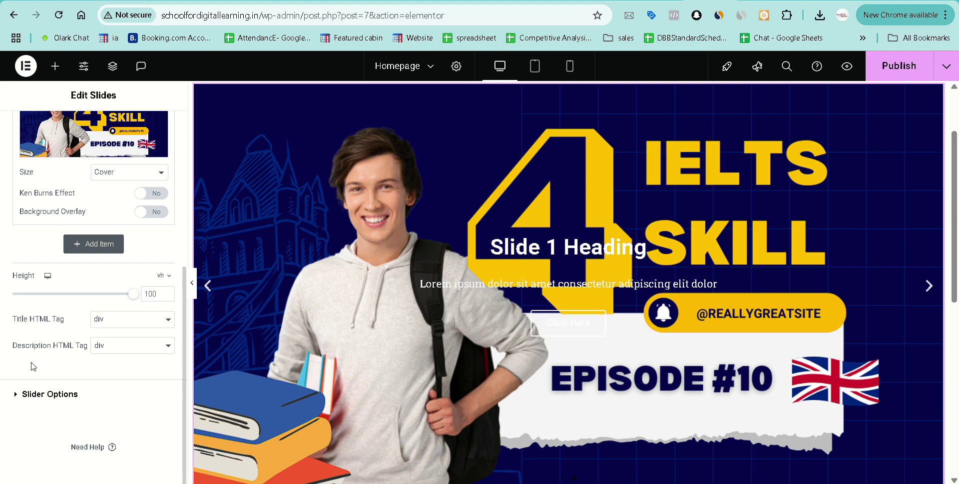
Review the slider's playback and navigation options, then switch browser tabs to Google Meet.
{"action": "left_click", "coordinate": [19, 395]}
{"action": "scroll", "coordinate": [40, 396], "scroll_direction": "down", "scroll_amount": 1}
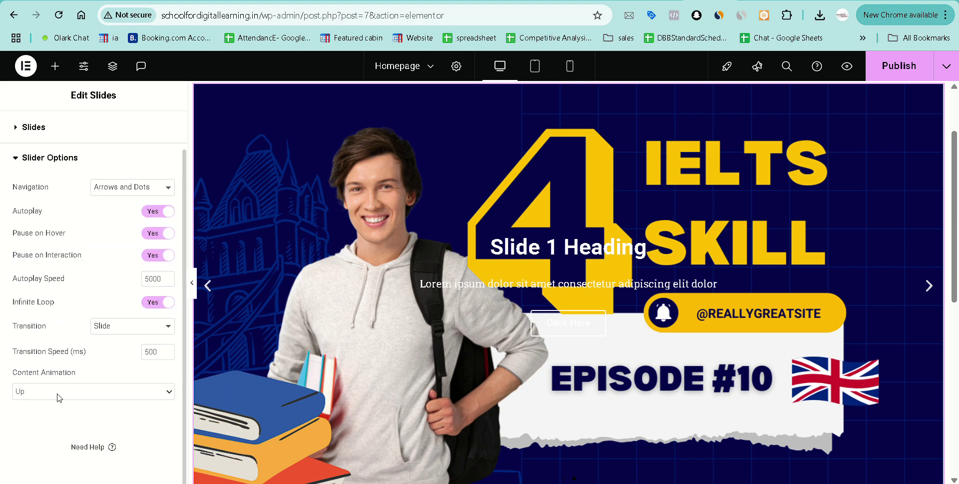
{"action": "scroll", "coordinate": [89, 345], "scroll_direction": "up", "scroll_amount": 1}
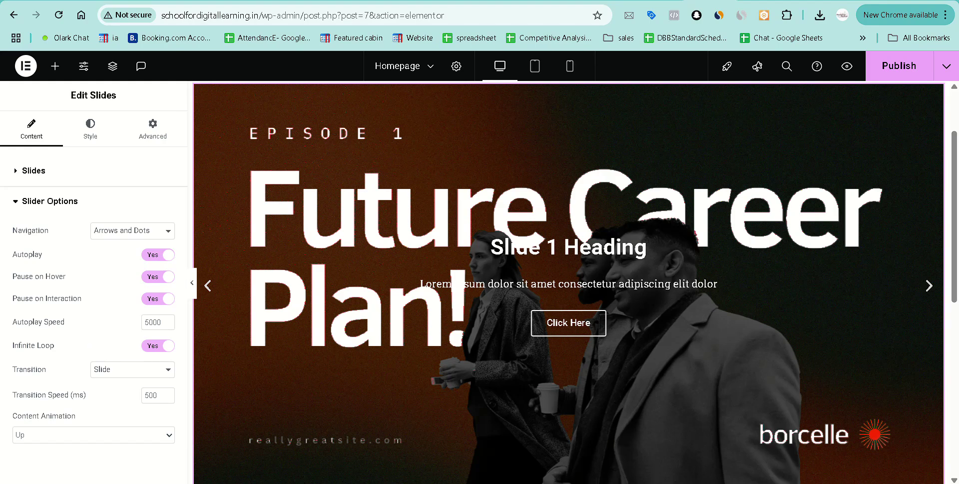
{"action": "key", "text": "ctrl+shift+Tab"}
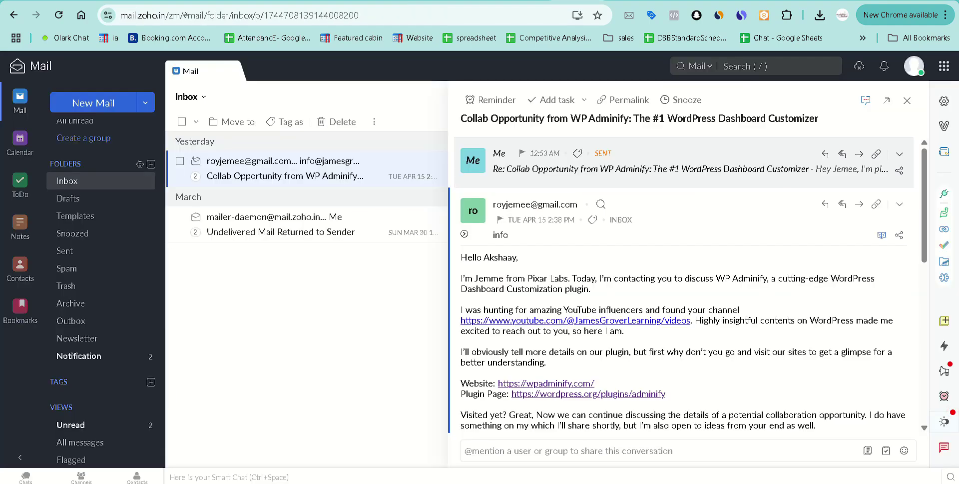
{"action": "key", "text": "ctrl+shift+Tab"}
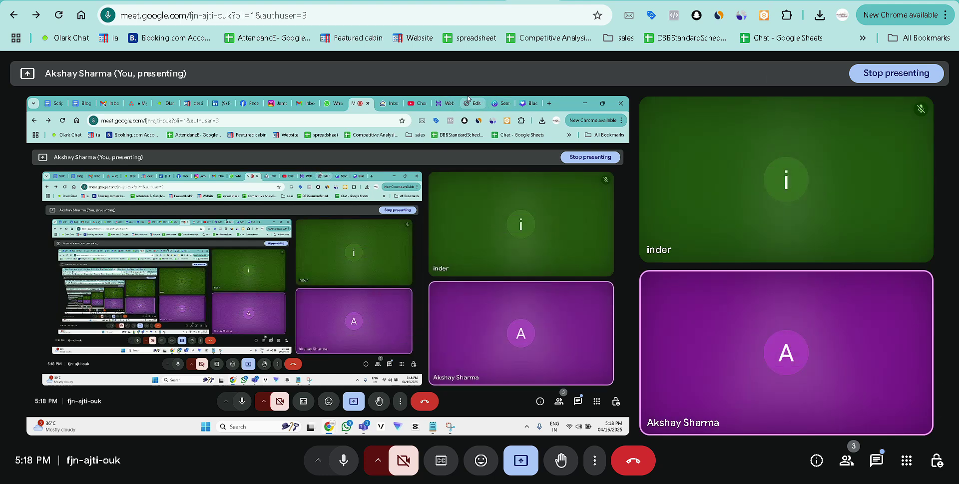
Return to the Elementor editor tab and close Meet's picture-in-picture window.
{"action": "left_click", "coordinate": [710, 0]}
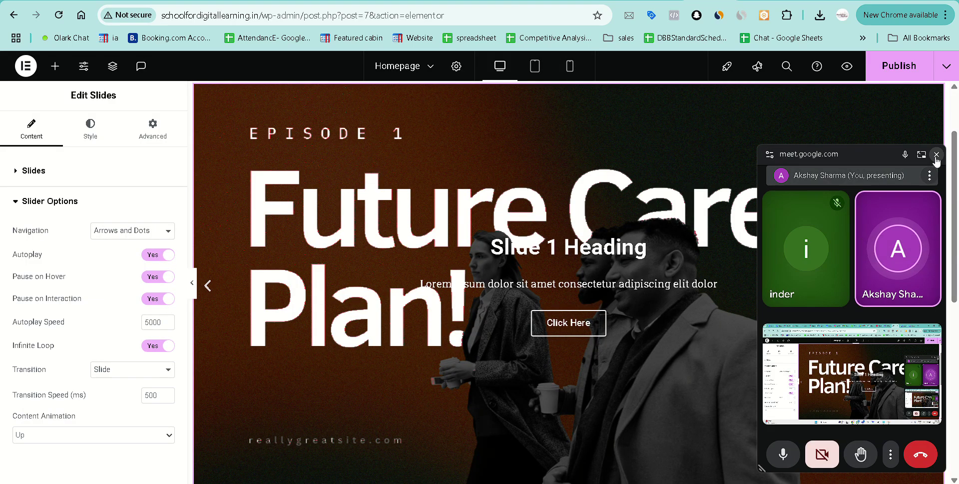
{"action": "left_click", "coordinate": [937, 154]}
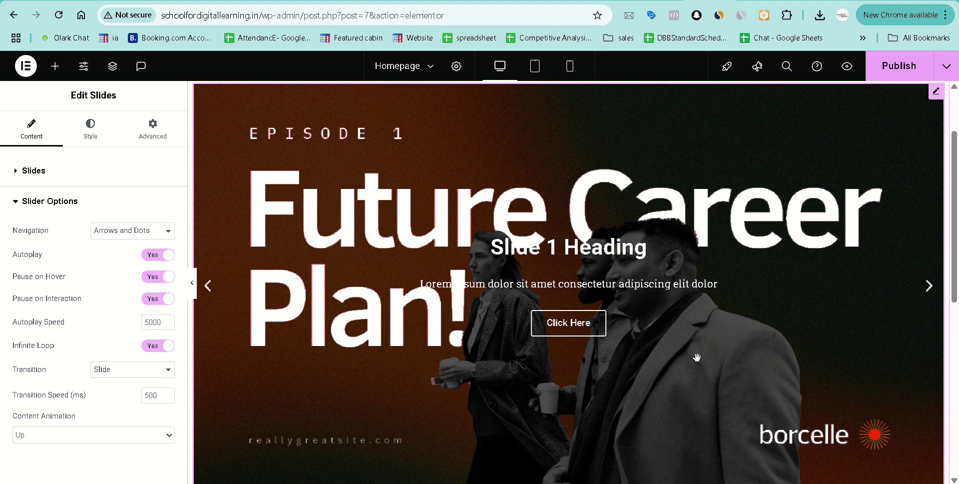
{"action": "scroll", "coordinate": [483, 322], "scroll_direction": "up", "scroll_amount": 1}
{"action": "scroll", "coordinate": [483, 321], "scroll_direction": "up", "scroll_amount": 2}
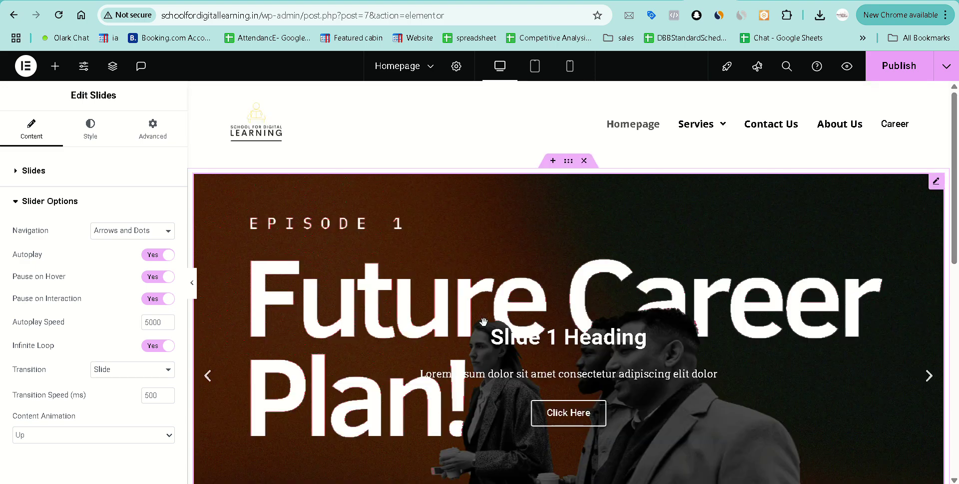
{"action": "scroll", "coordinate": [481, 315], "scroll_direction": "down", "scroll_amount": 1}
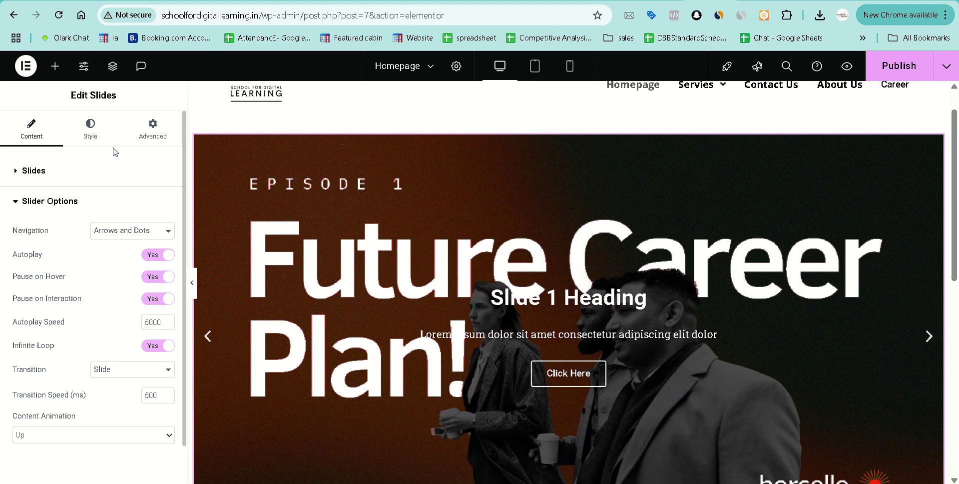
In the Slides widget's Style tab, expand the Title, Description, Button and Navigation sections.
{"action": "left_click", "coordinate": [100, 136]}
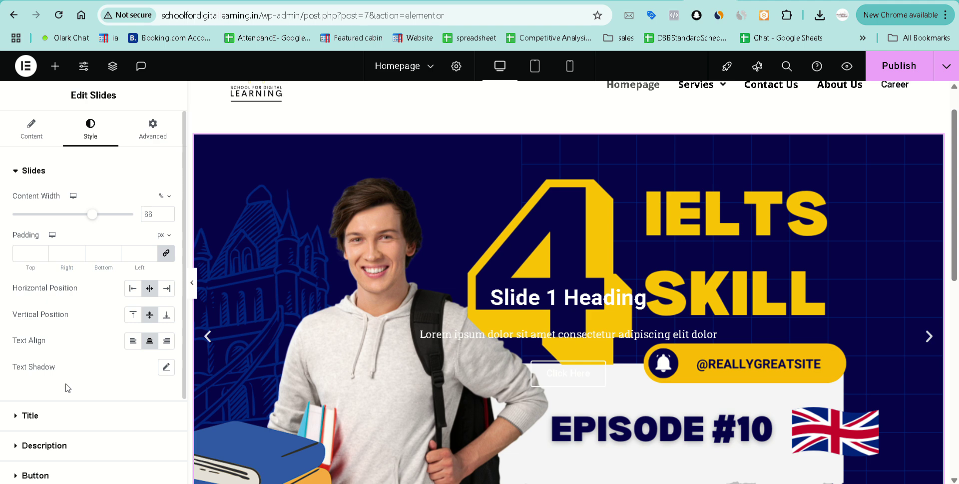
{"action": "scroll", "coordinate": [73, 406], "scroll_direction": "down", "scroll_amount": 1}
{"action": "scroll", "coordinate": [72, 406], "scroll_direction": "down", "scroll_amount": 2}
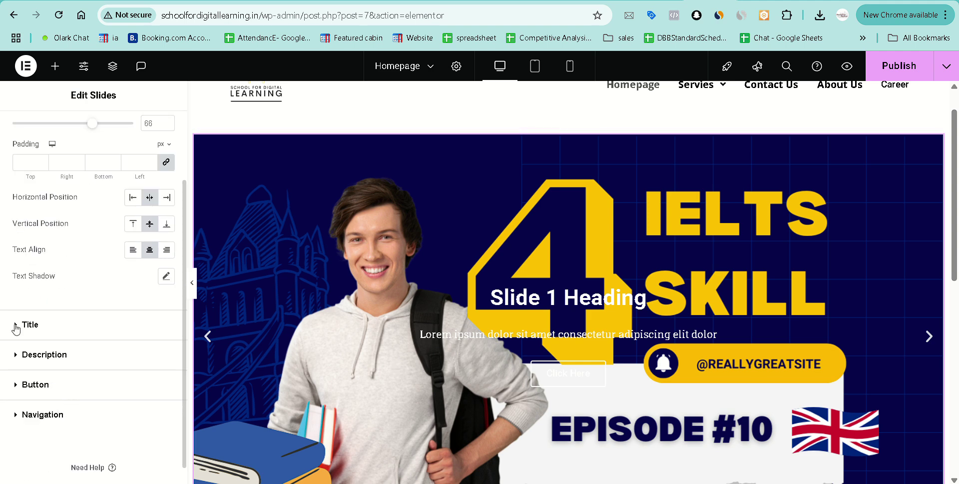
{"action": "left_click", "coordinate": [17, 326]}
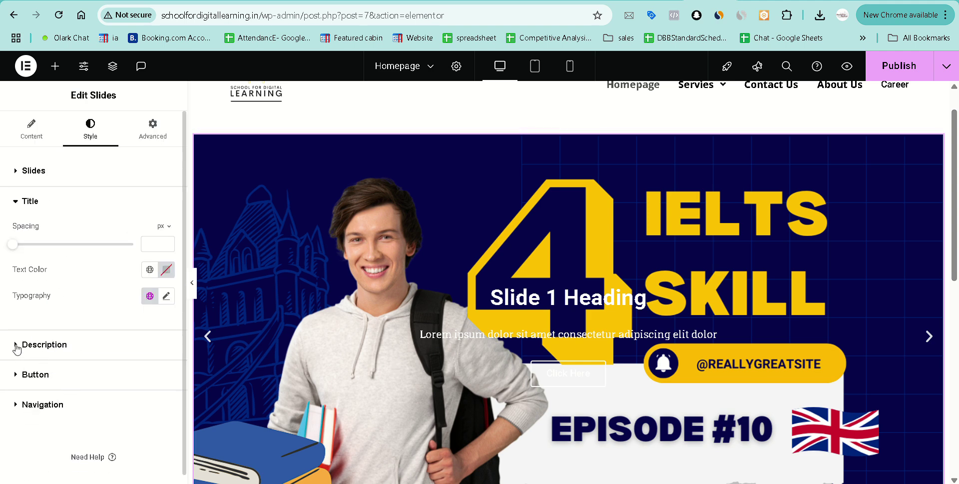
{"action": "left_click", "coordinate": [17, 345]}
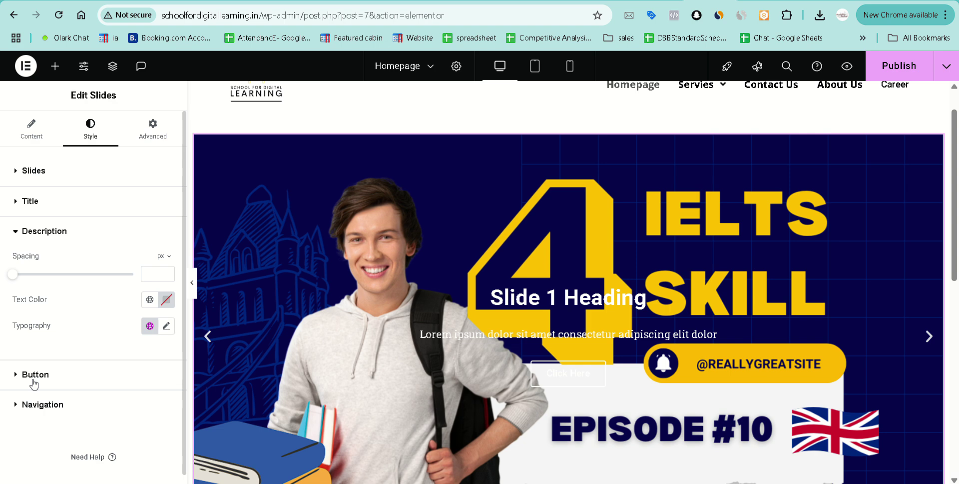
{"action": "left_click", "coordinate": [21, 383]}
{"action": "scroll", "coordinate": [82, 383], "scroll_direction": "down", "scroll_amount": 3}
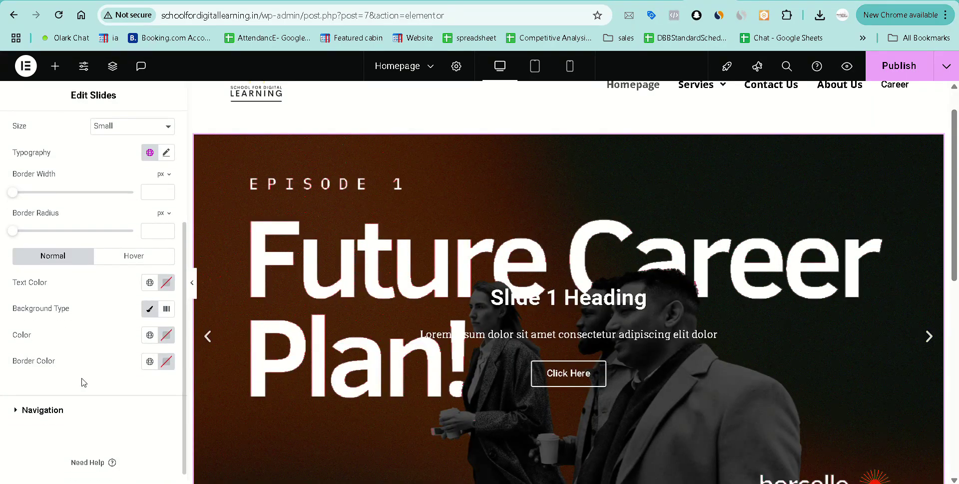
{"action": "scroll", "coordinate": [70, 386], "scroll_direction": "down", "scroll_amount": 1}
{"action": "left_click", "coordinate": [15, 394]}
{"action": "scroll", "coordinate": [56, 422], "scroll_direction": "down", "scroll_amount": 5}
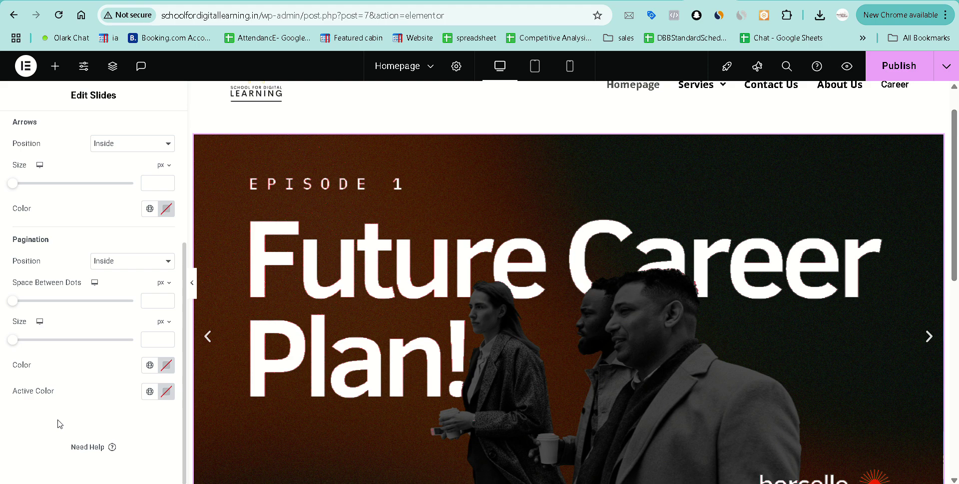
{"action": "scroll", "coordinate": [60, 424], "scroll_direction": "up", "scroll_amount": 4}
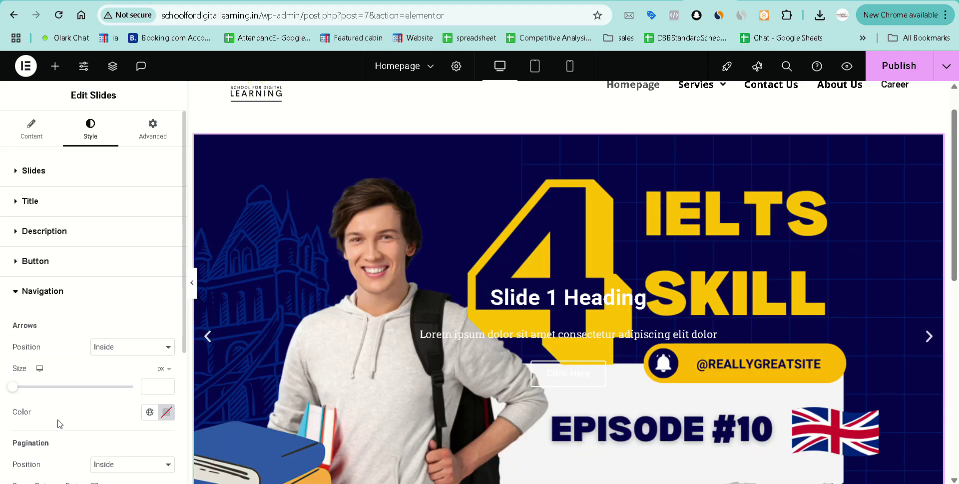
Expand the Slides layout section, check Text Shadow, and collapse the Title section.
{"action": "left_click", "coordinate": [16, 176]}
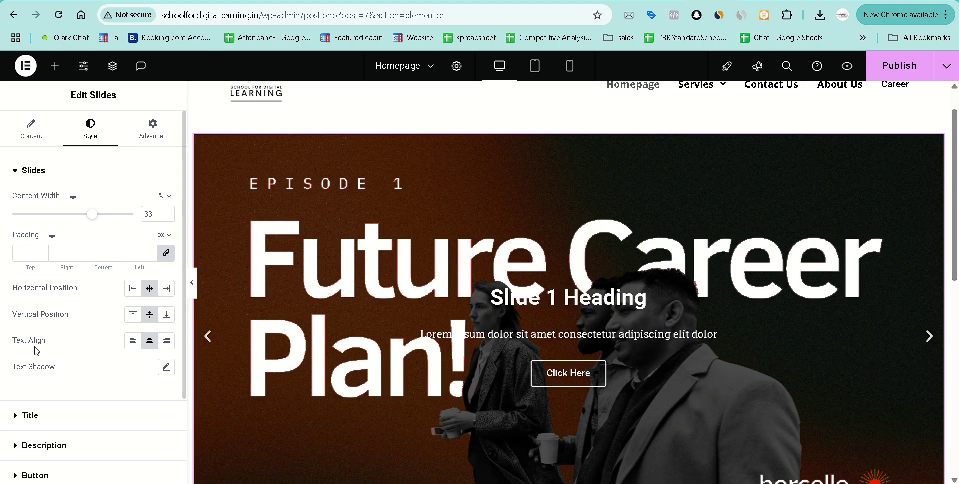
{"action": "left_click", "coordinate": [167, 367]}
{"action": "scroll", "coordinate": [107, 378], "scroll_direction": "down", "scroll_amount": 2}
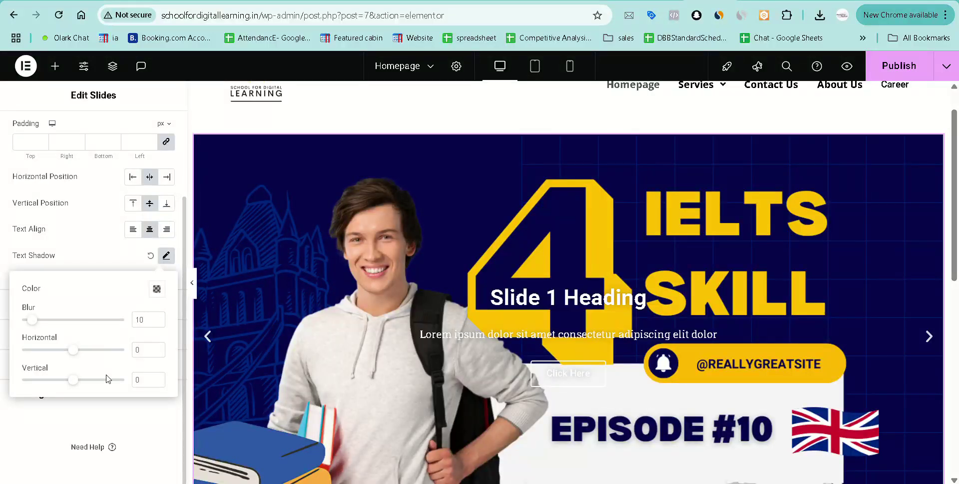
{"action": "left_click", "coordinate": [88, 269]}
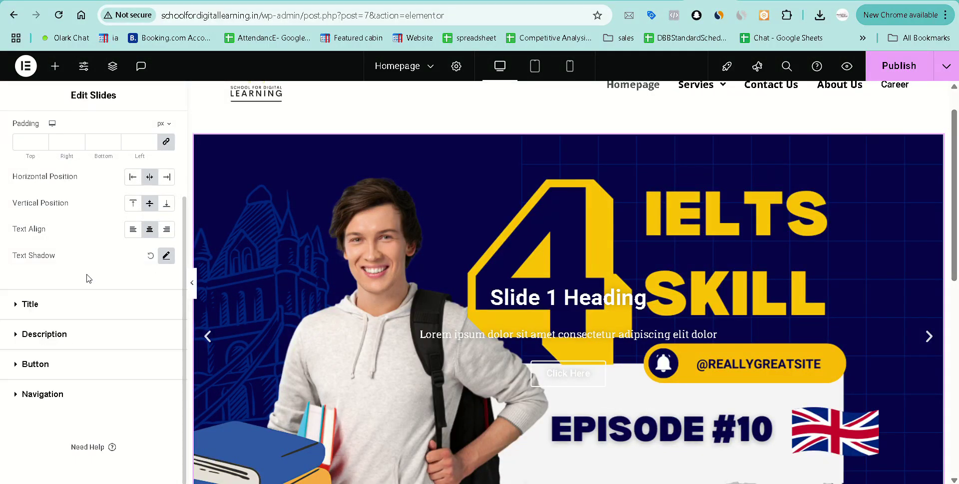
{"action": "left_click", "coordinate": [17, 303]}
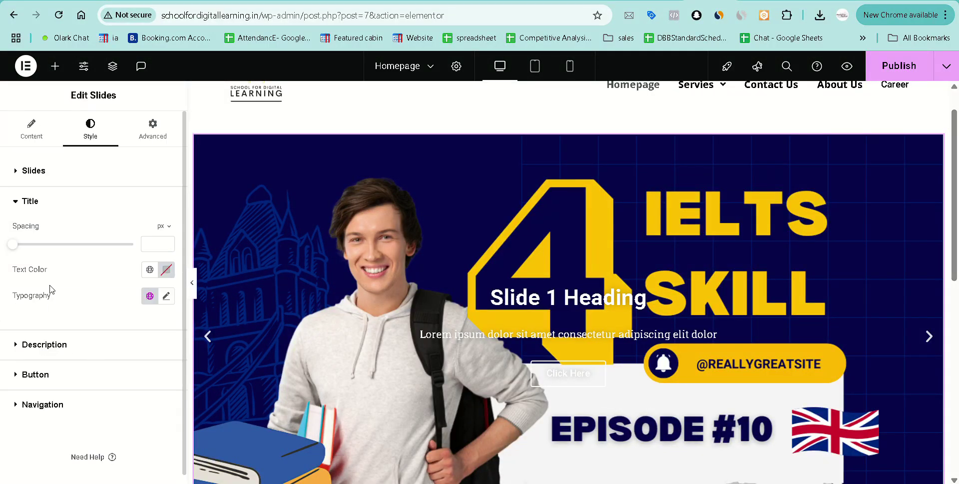
{"action": "left_click", "coordinate": [30, 201]}
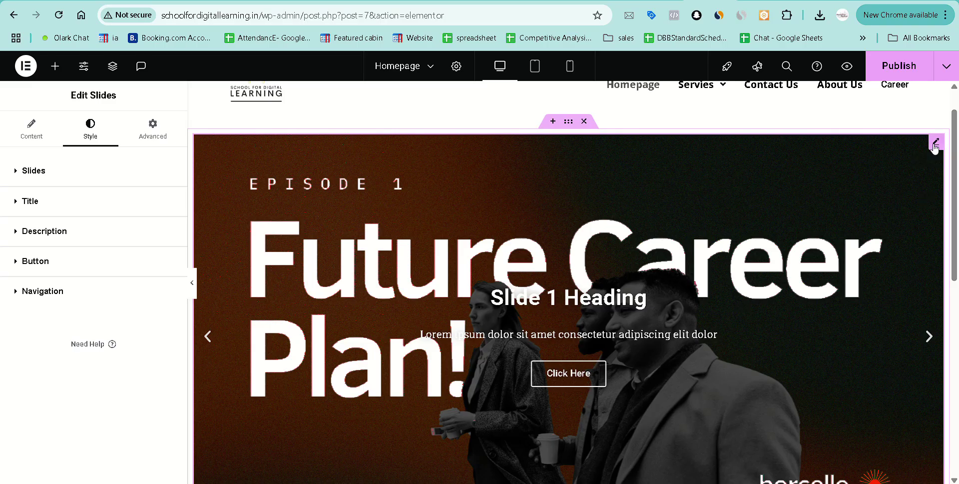
Change the first slide's title to 'Learn Digital Marketing With us'.
{"action": "left_click", "coordinate": [31, 129]}
{"action": "left_click", "coordinate": [50, 249]}
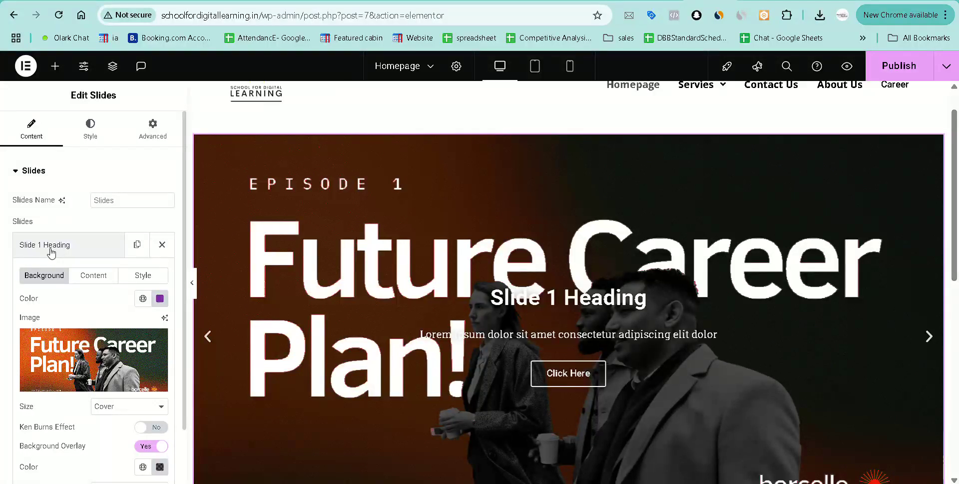
{"action": "scroll", "coordinate": [60, 325], "scroll_direction": "down", "scroll_amount": 1}
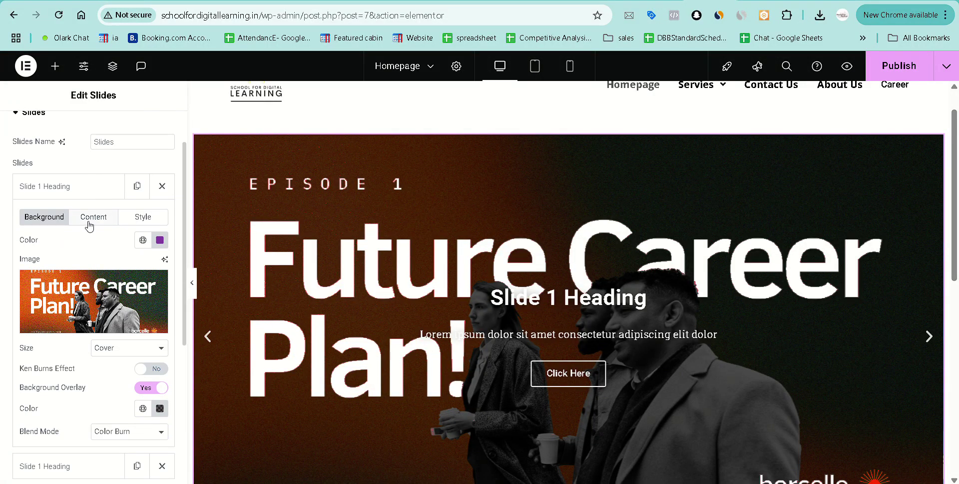
{"action": "scroll", "coordinate": [89, 225], "scroll_direction": "up", "scroll_amount": 1}
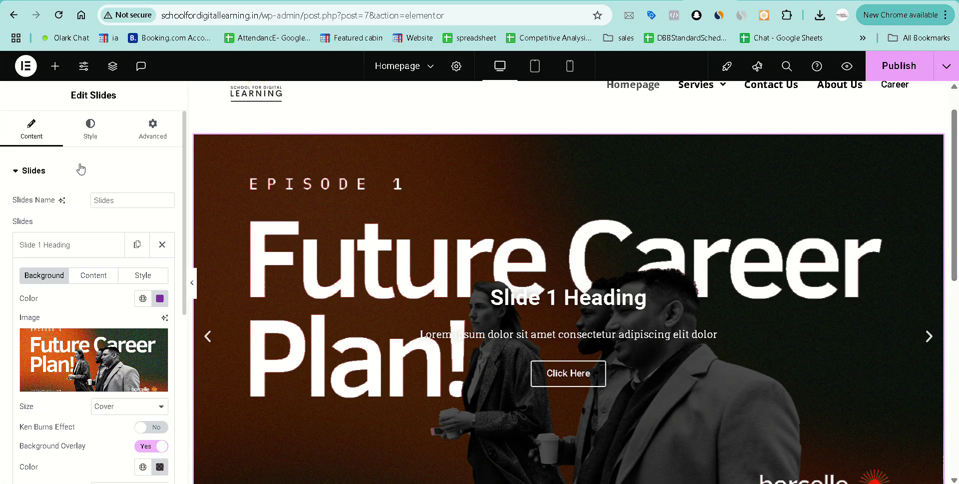
{"action": "left_click", "coordinate": [91, 277]}
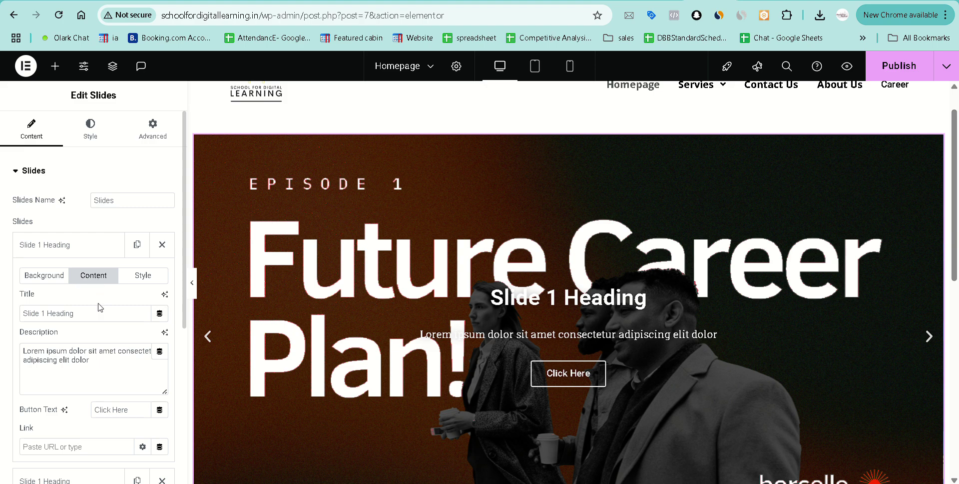
{"action": "scroll", "coordinate": [100, 307], "scroll_direction": "down", "scroll_amount": 1}
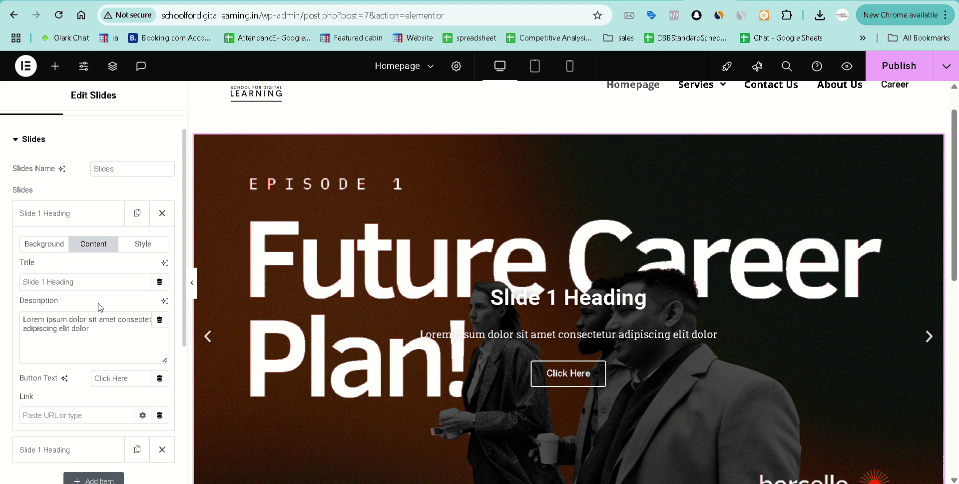
{"action": "triple_click", "coordinate": [81, 278]}
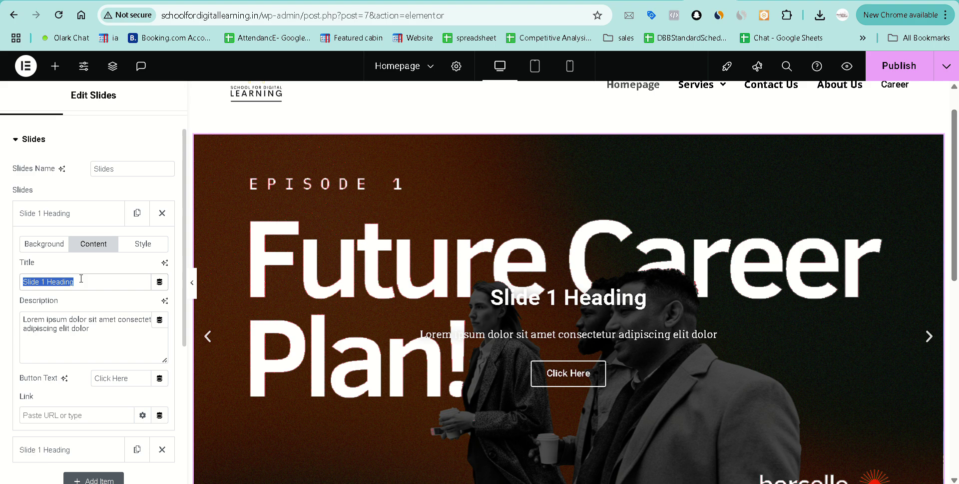
{"action": "type", "text": "Learn"}
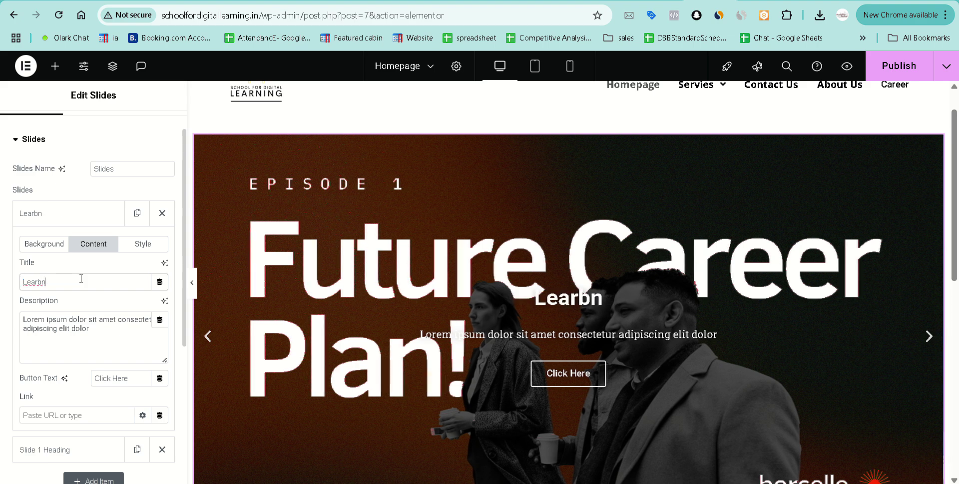
{"action": "key", "text": "BackSpace"}
{"action": "type", "text": "rn "}
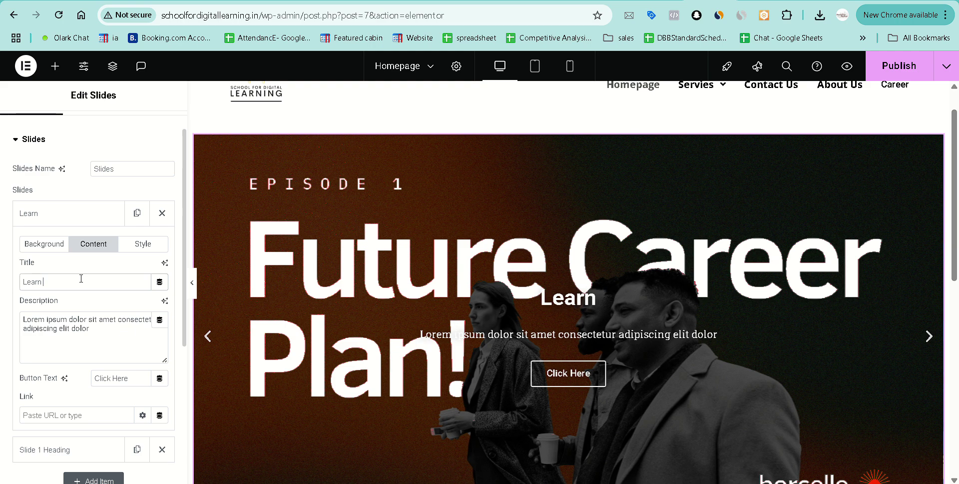
{"action": "type", "text": "Digital Marketi"}
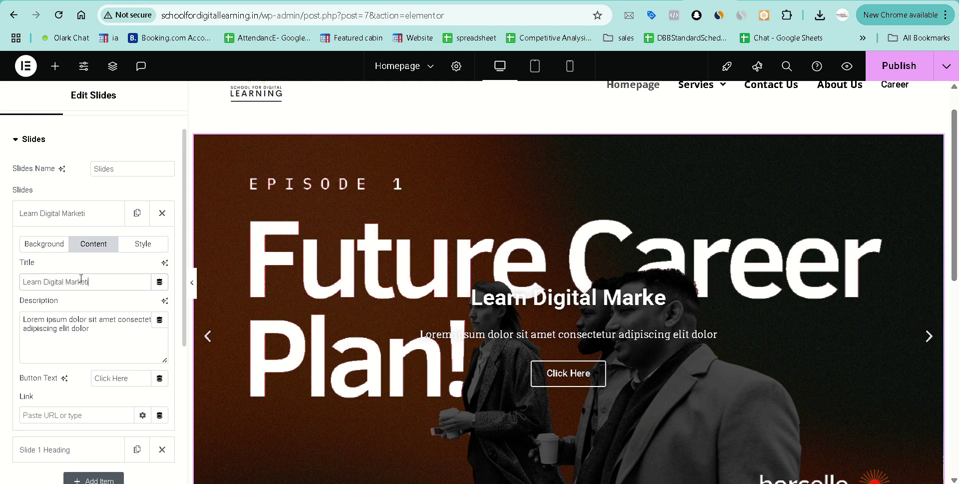
{"action": "type", "text": "ng With us"}
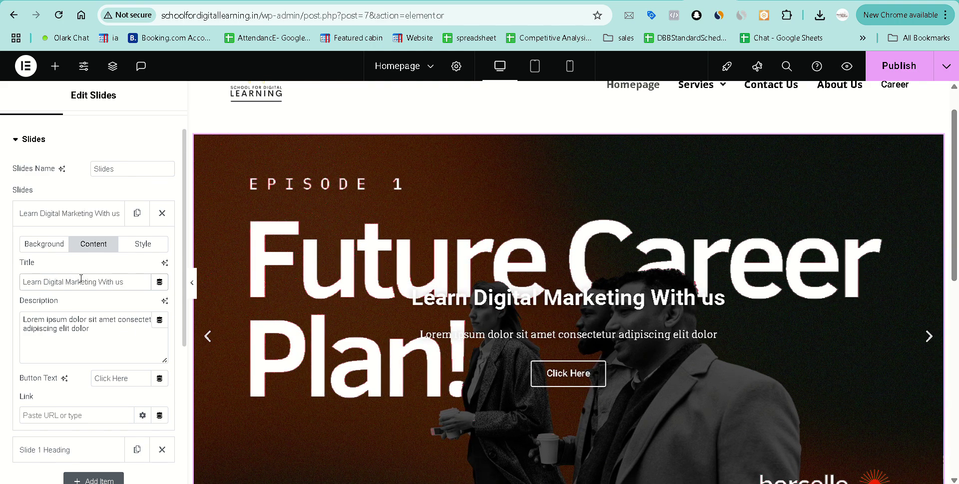
Replace the first slide's description with 'Not just affordable, even more impactful than ever!'.
{"action": "left_click", "coordinate": [97, 327]}
{"action": "left_click_drag", "start_coordinate": [97, 327], "coordinate": [17, 318]}
{"action": "type", "text": "Aff"}
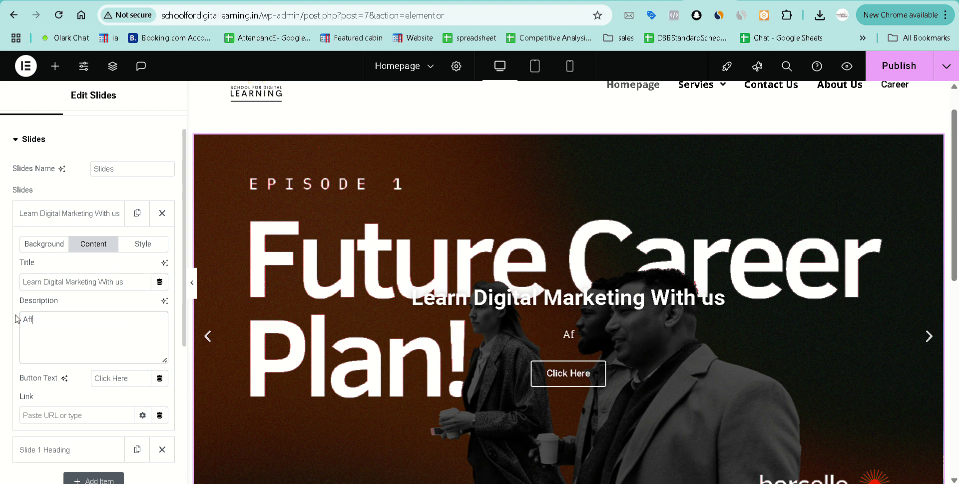
{"action": "type", "text": "ili"}
{"action": "key", "text": "BackSpace"}
{"action": "key", "text": "BackSpace"}
{"action": "key", "text": "BackSpace"}
{"action": "key", "text": "BackSpace"}
{"action": "key", "text": "BackSpace"}
{"action": "key", "text": "BackSpace"}
{"action": "type", "text": "Not just afforfdab"}
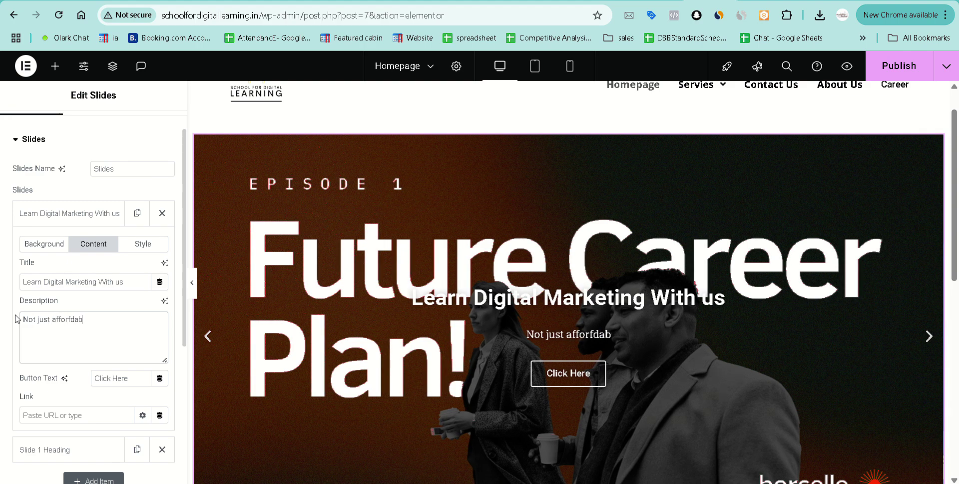
{"action": "key", "text": "BackSpace"}
{"action": "key", "text": "BackSpace"}
{"action": "key", "text": "BackSpace"}
{"action": "key", "text": "BackSpace"}
{"action": "type", "text": "dable"}
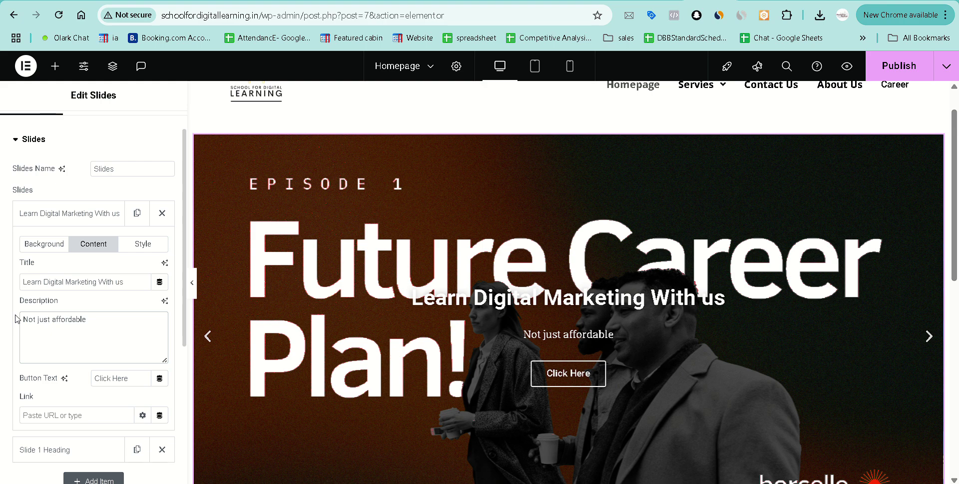
{"action": "type", "text": ", even mor"}
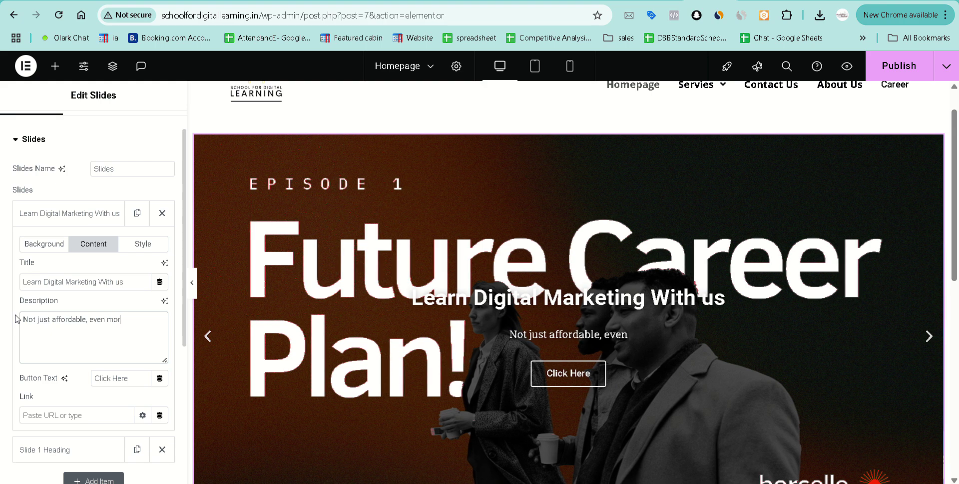
{"action": "type", "text": "e impactful"}
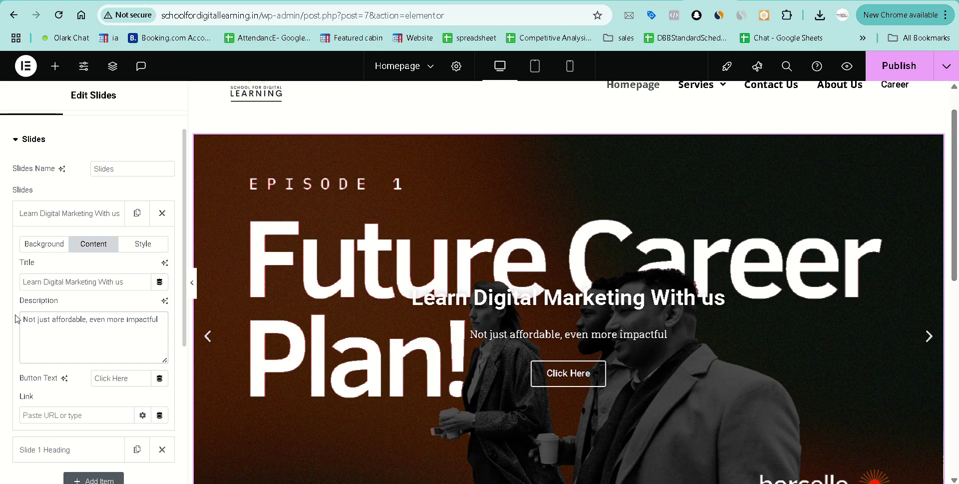
{"action": "type", "text": " than ever"}
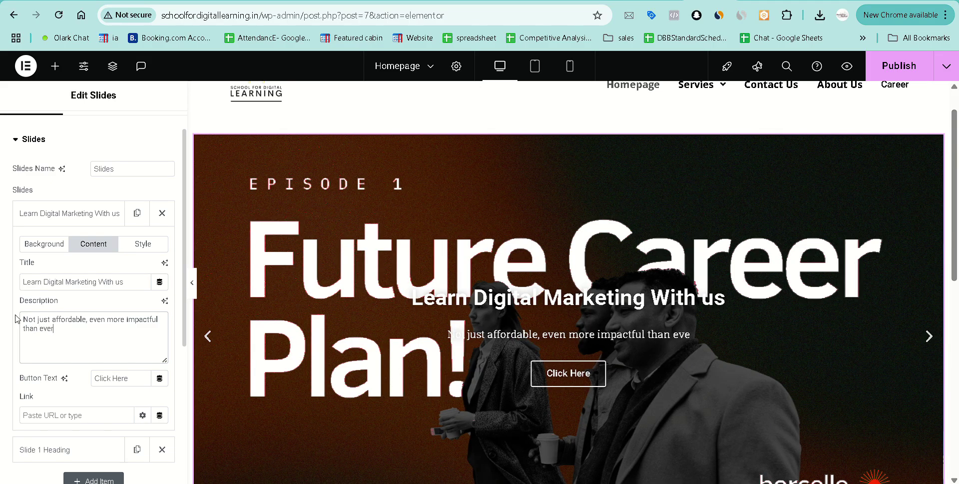
{"action": "type", "text": "!"}
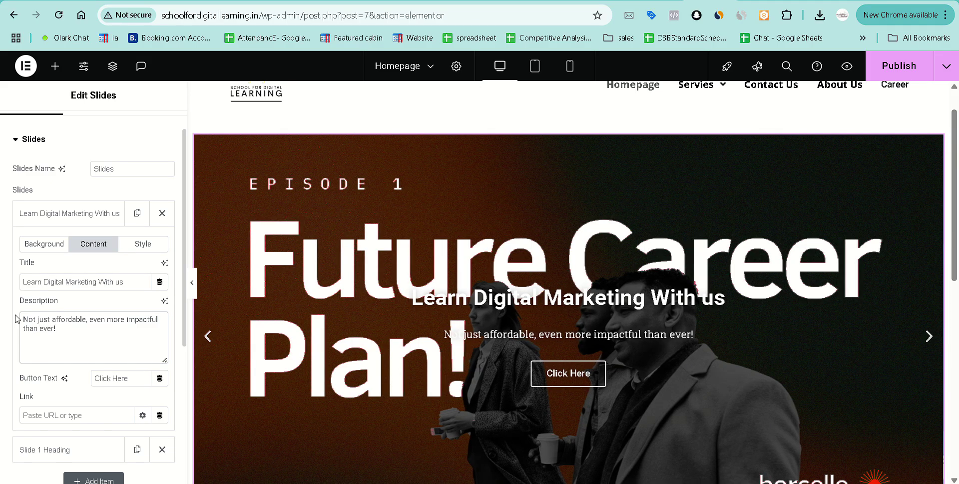
Look over the first slide's own Style and Background settings.
{"action": "scroll", "coordinate": [439, 346], "scroll_direction": "down", "scroll_amount": 1}
{"action": "scroll", "coordinate": [403, 330], "scroll_direction": "down", "scroll_amount": 2}
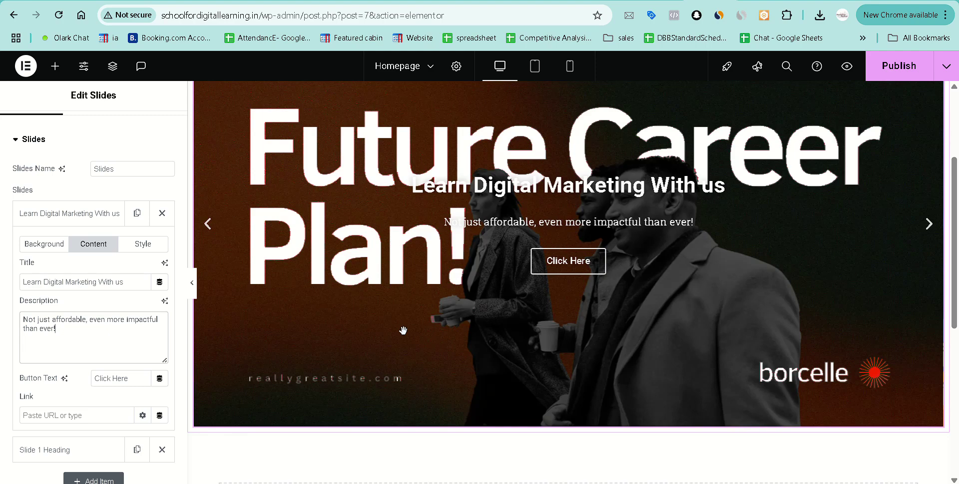
{"action": "scroll", "coordinate": [510, 252], "scroll_direction": "up", "scroll_amount": 2}
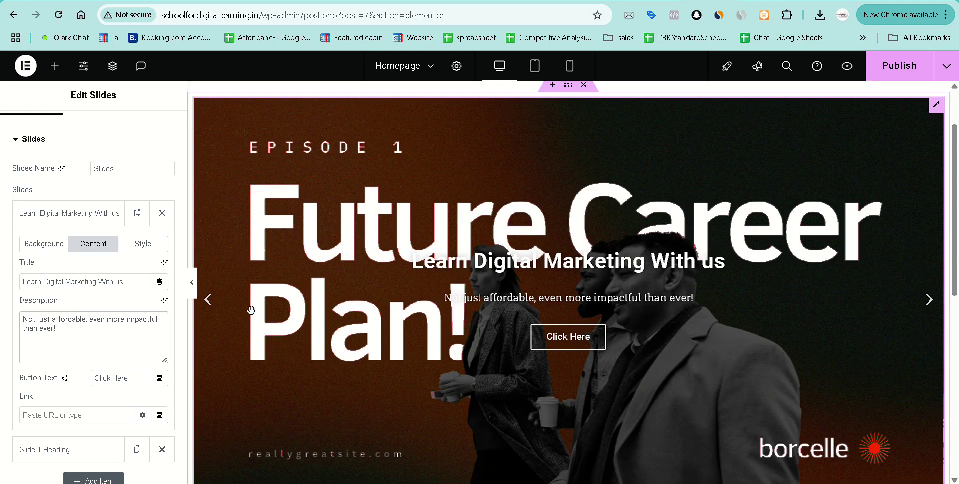
{"action": "scroll", "coordinate": [53, 378], "scroll_direction": "down", "scroll_amount": 1}
{"action": "scroll", "coordinate": [53, 376], "scroll_direction": "down", "scroll_amount": 2}
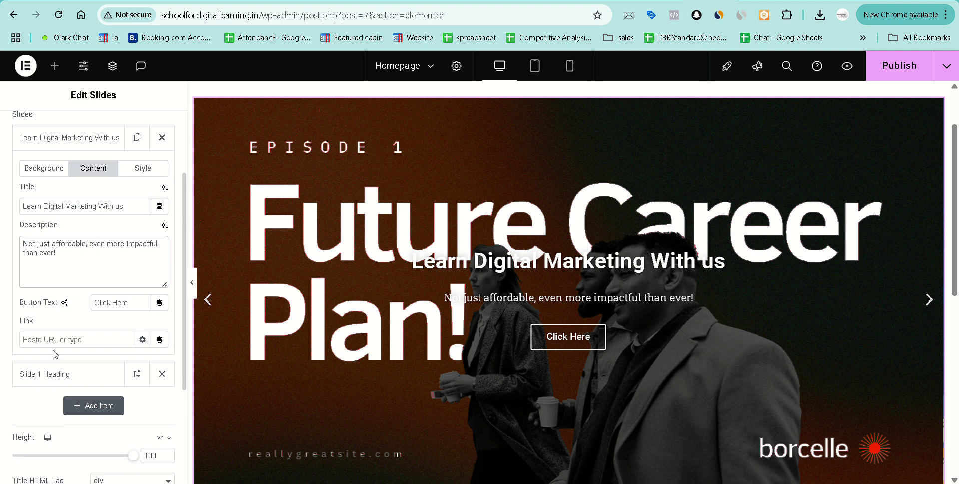
{"action": "scroll", "coordinate": [80, 315], "scroll_direction": "up", "scroll_amount": 1}
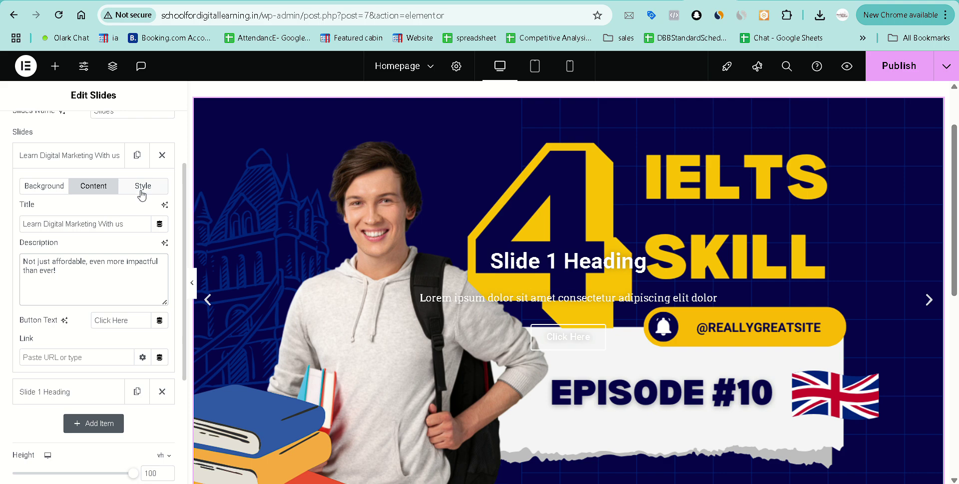
{"action": "left_click", "coordinate": [143, 188]}
{"action": "scroll", "coordinate": [83, 221], "scroll_direction": "up", "scroll_amount": 1}
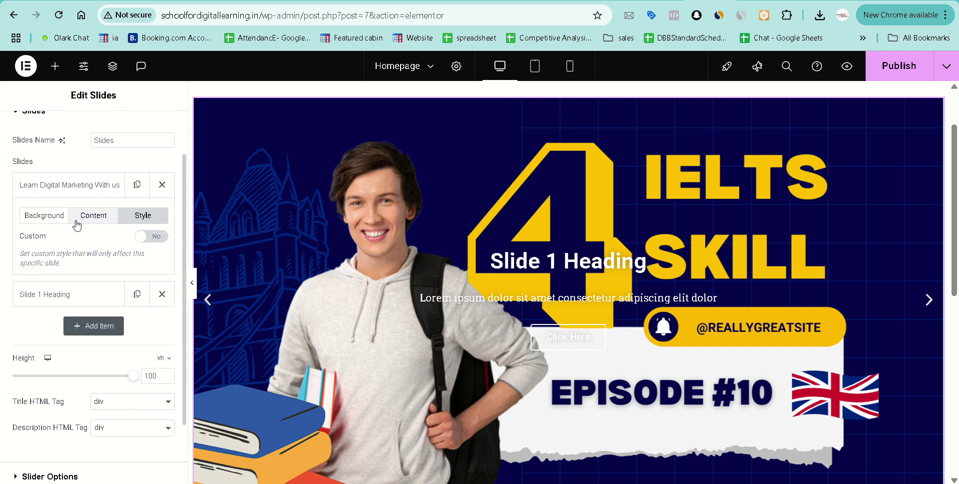
{"action": "left_click", "coordinate": [44, 215]}
{"action": "scroll", "coordinate": [100, 263], "scroll_direction": "down", "scroll_amount": 3}
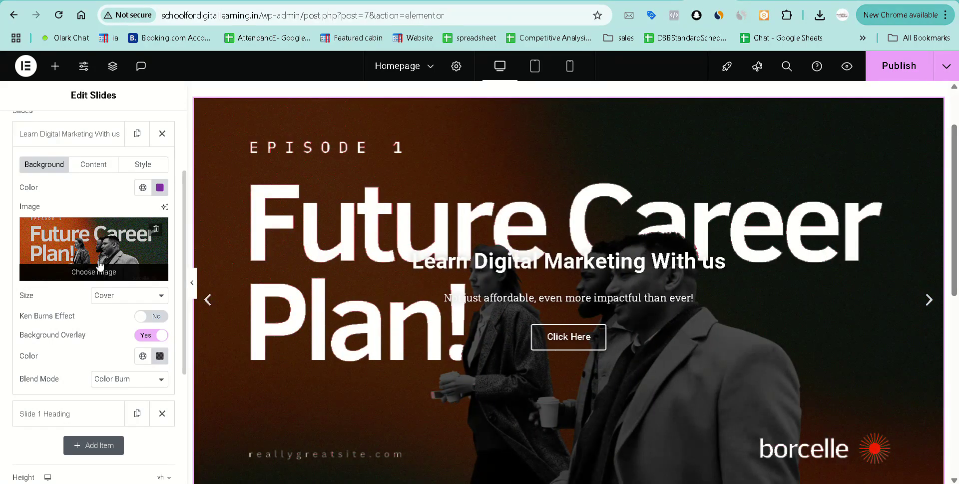
{"action": "scroll", "coordinate": [100, 266], "scroll_direction": "down", "scroll_amount": 1}
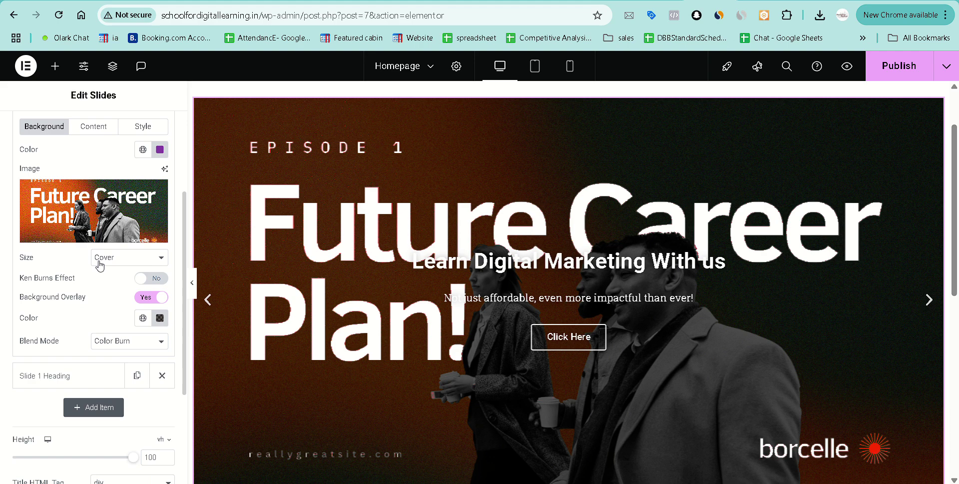
{"action": "scroll", "coordinate": [100, 265], "scroll_direction": "up", "scroll_amount": 5}
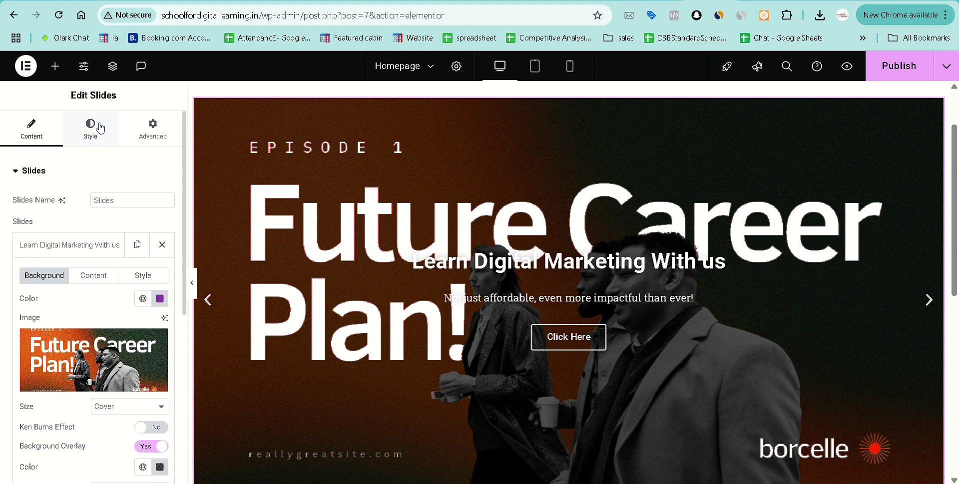
In the widget's Style tab, expand the Title section and open its text colour picker.
{"action": "left_click", "coordinate": [100, 127]}
{"action": "scroll", "coordinate": [67, 310], "scroll_direction": "down", "scroll_amount": 3}
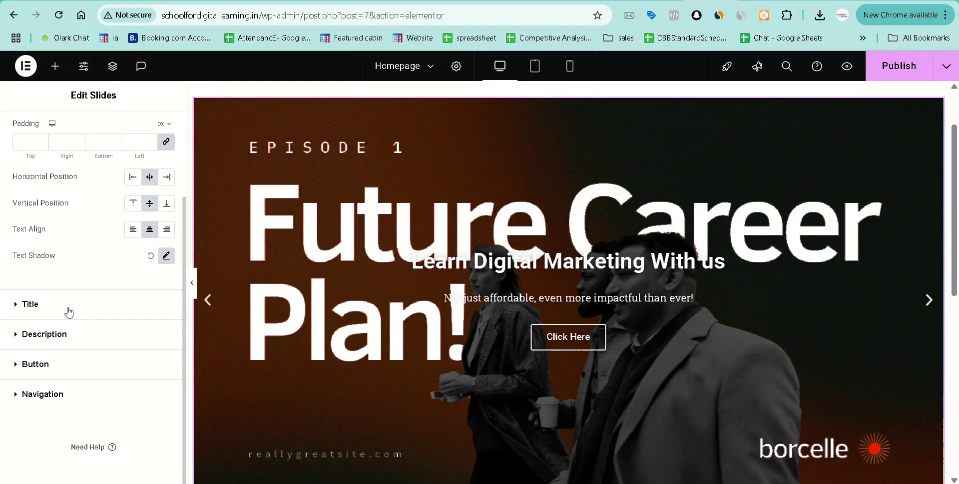
{"action": "left_click", "coordinate": [17, 304]}
{"action": "scroll", "coordinate": [20, 309], "scroll_direction": "down", "scroll_amount": 1}
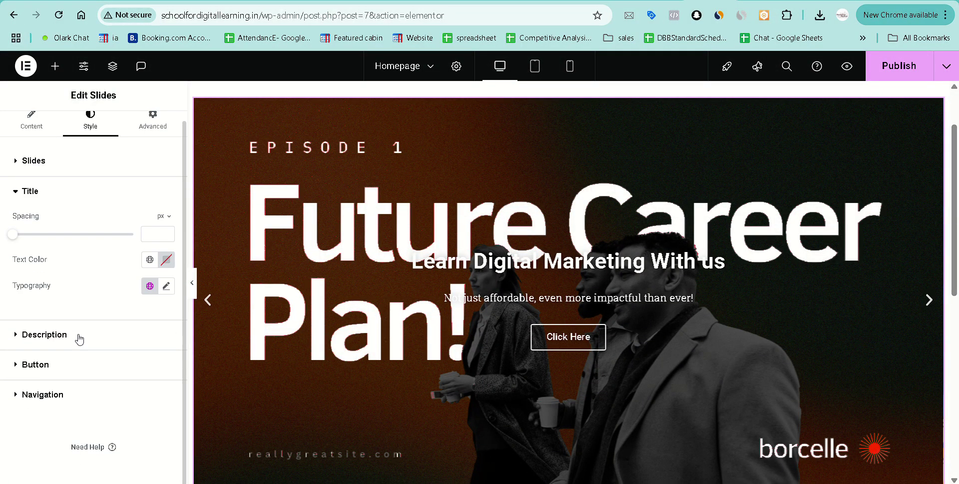
{"action": "left_click", "coordinate": [166, 260]}
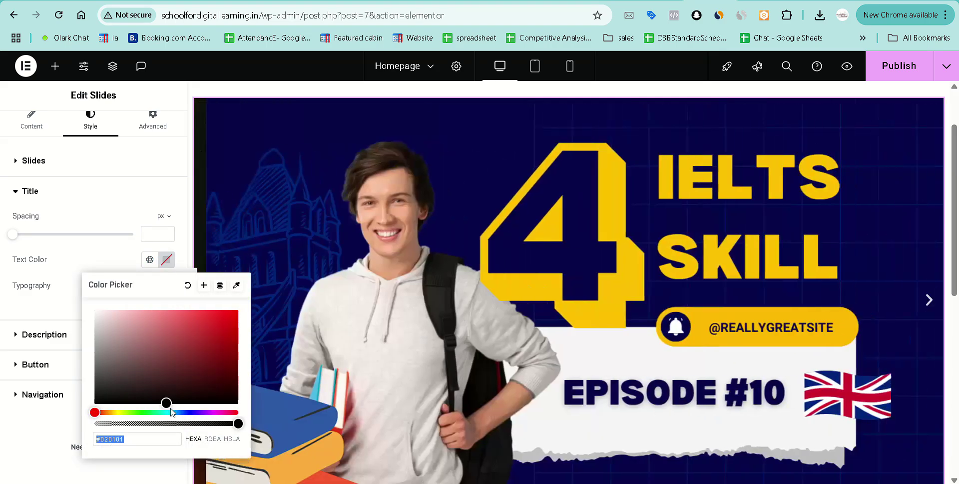
Set the slide description's typography font family to Rock Salt.
{"action": "left_click", "coordinate": [70, 334]}
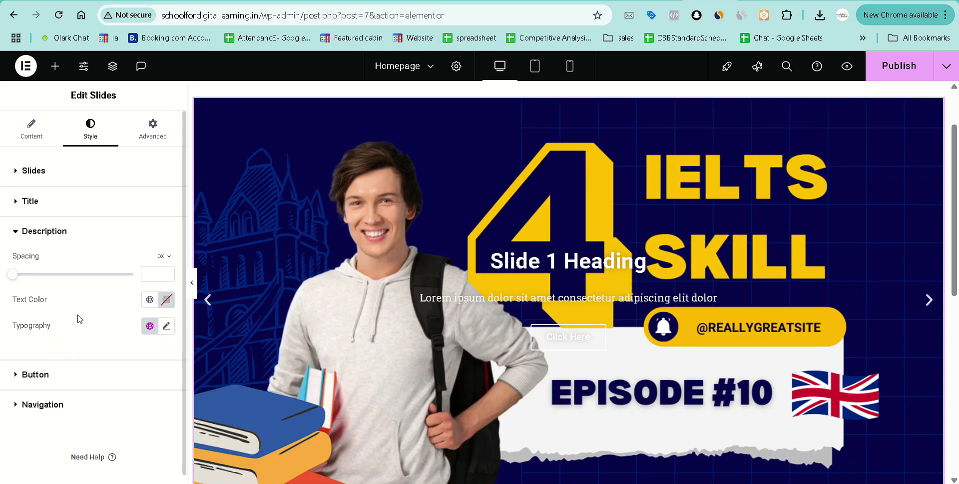
{"action": "left_click", "coordinate": [166, 328]}
{"action": "scroll", "coordinate": [115, 250], "scroll_direction": "down", "scroll_amount": 3}
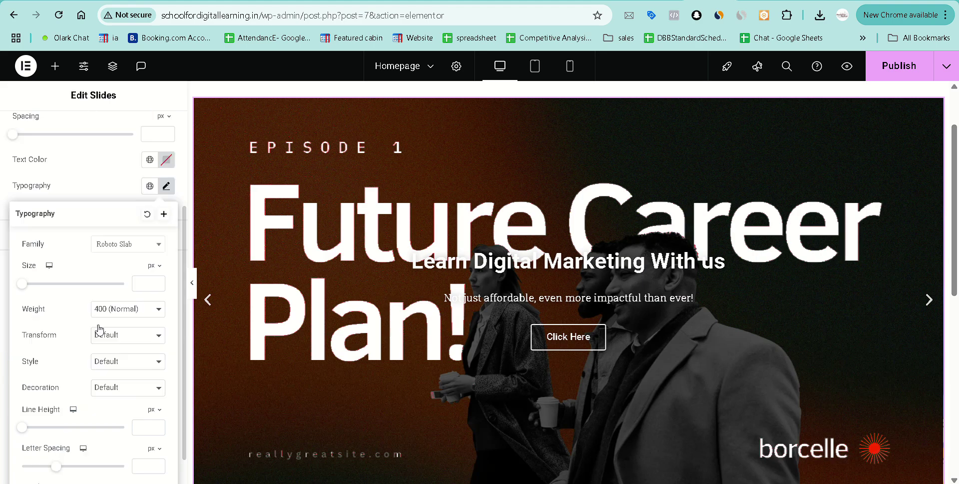
{"action": "left_click", "coordinate": [118, 234]}
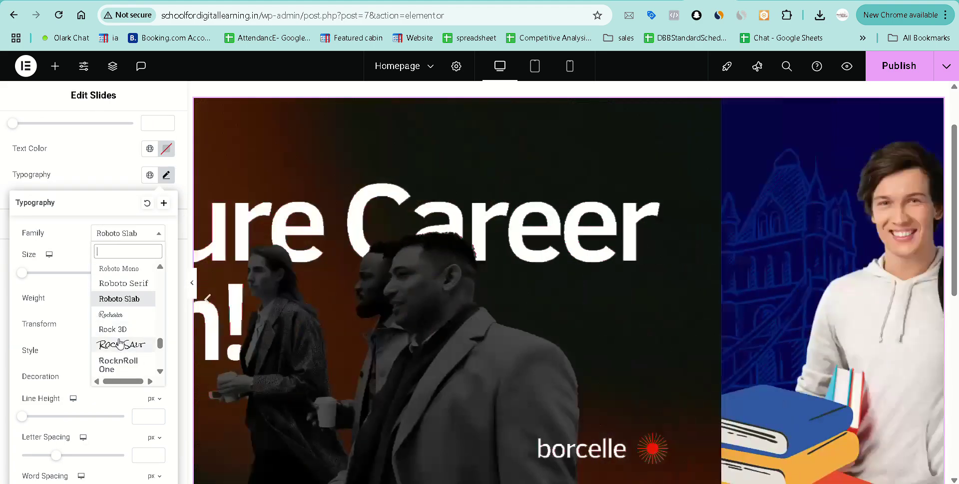
{"action": "left_click", "coordinate": [119, 344]}
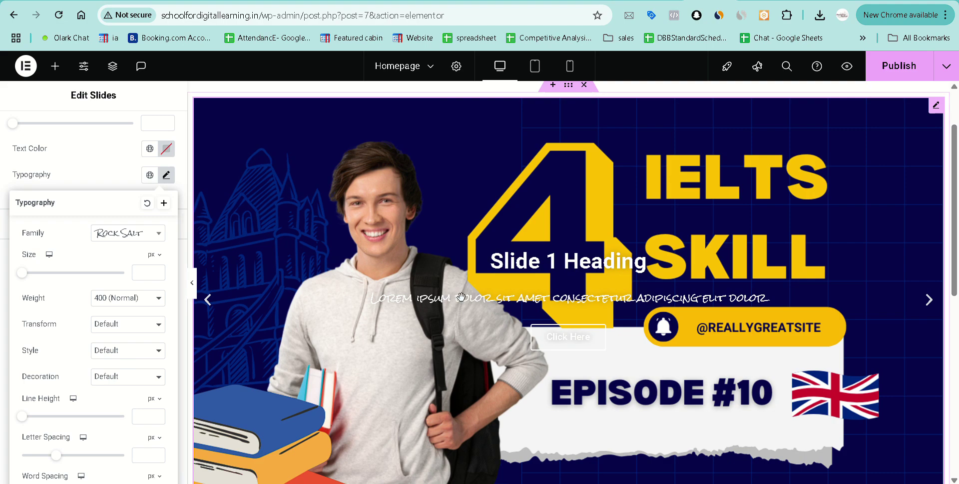
{"action": "left_click", "coordinate": [210, 302]}
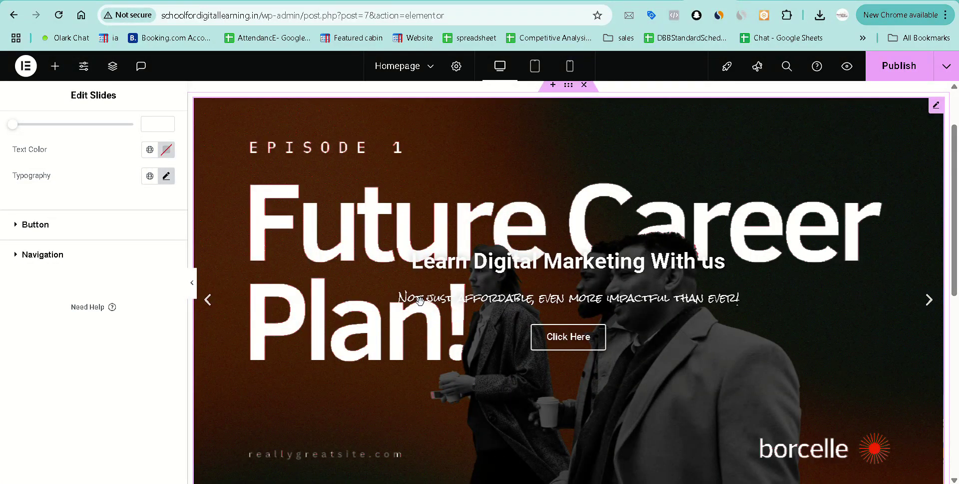
Change the description font family to Open Sans by searching 'open'.
{"action": "scroll", "coordinate": [75, 214], "scroll_direction": "up", "scroll_amount": 3}
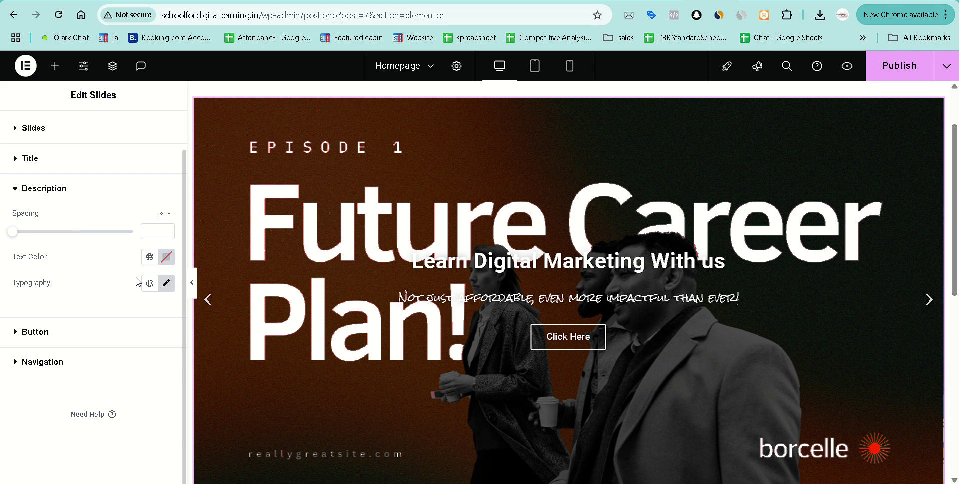
{"action": "left_click", "coordinate": [166, 284]}
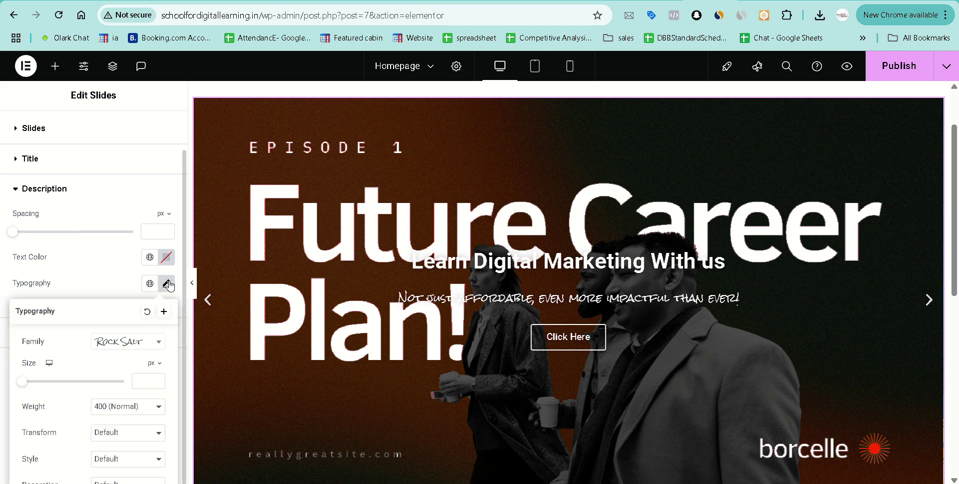
{"action": "left_click", "coordinate": [136, 344]}
{"action": "type", "text": "open"}
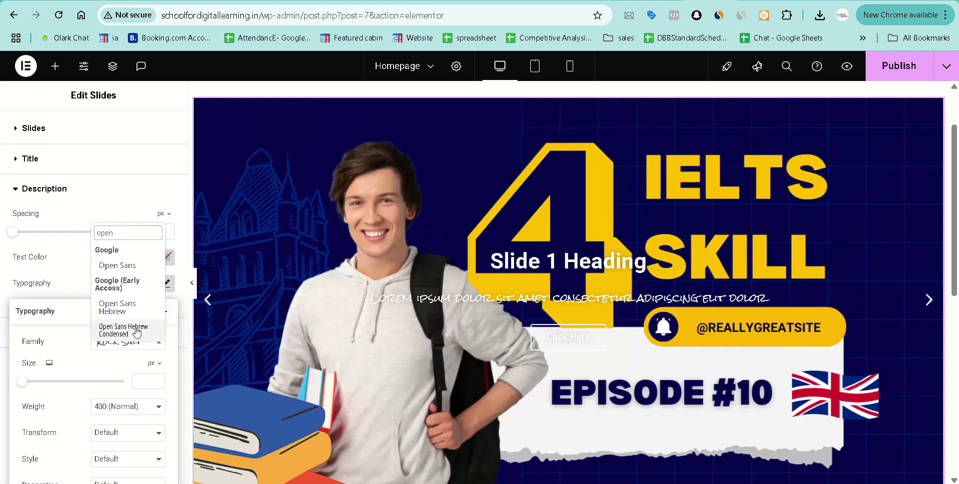
{"action": "left_click", "coordinate": [133, 266]}
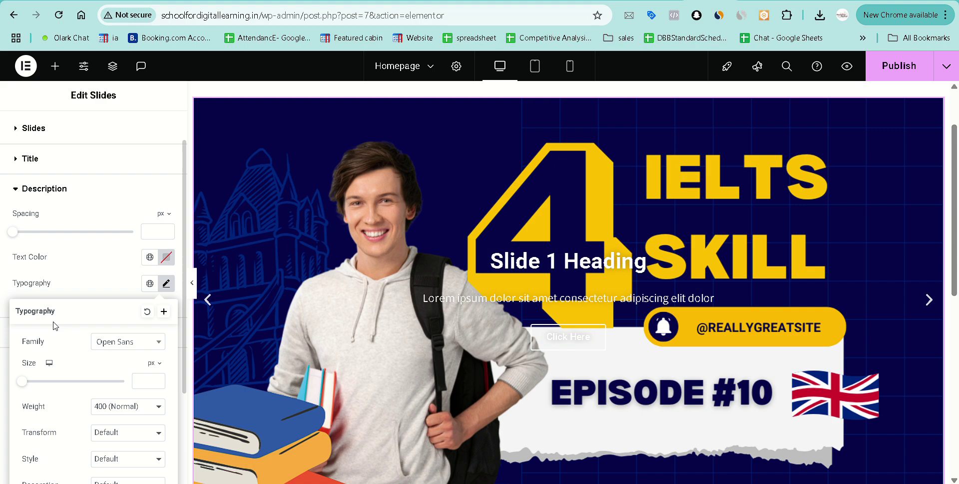
{"action": "left_click", "coordinate": [65, 294]}
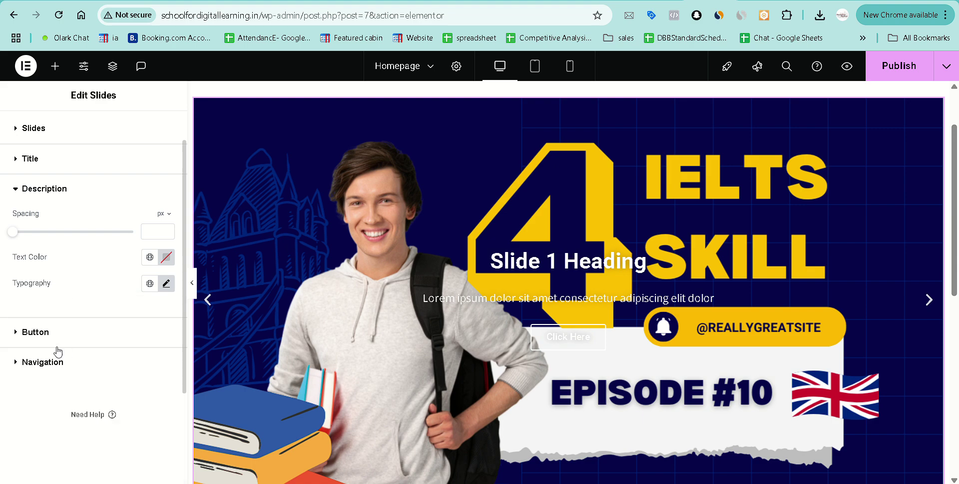
Set the button Border Width to 2 px and Border Radius to 100 px.
{"action": "left_click", "coordinate": [32, 333]}
{"action": "scroll", "coordinate": [60, 352], "scroll_direction": "down", "scroll_amount": 3}
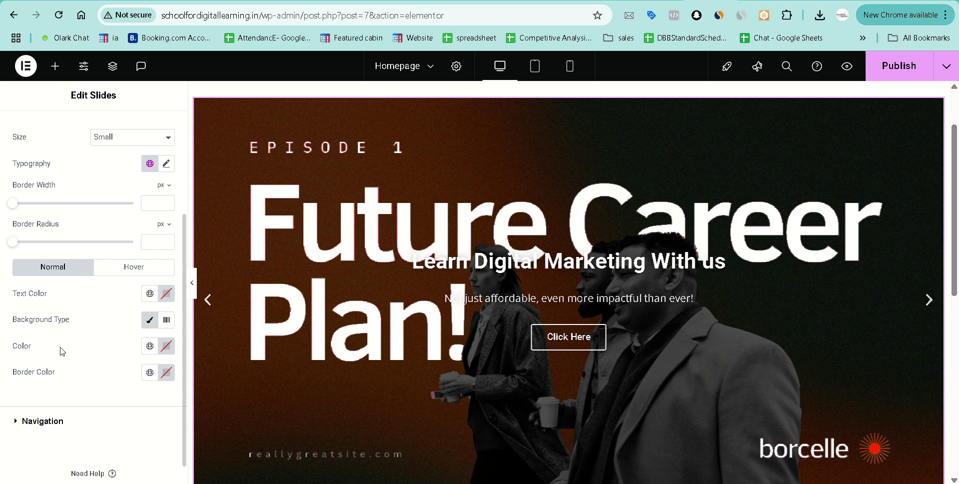
{"action": "scroll", "coordinate": [60, 351], "scroll_direction": "up", "scroll_amount": 1}
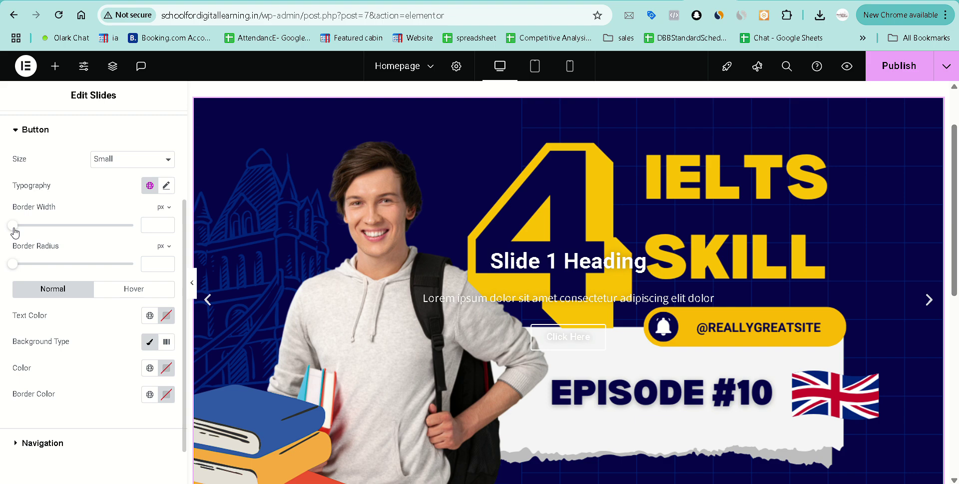
{"action": "mouse_move", "coordinate": [13, 225]}
{"action": "left_mouse_down"}
{"action": "mouse_move", "coordinate": [133, 225]}
{"action": "mouse_move", "coordinate": [25, 225]}
{"action": "left_mouse_up"}
{"action": "left_click_drag", "start_coordinate": [22, 269], "coordinate": [152, 269]}
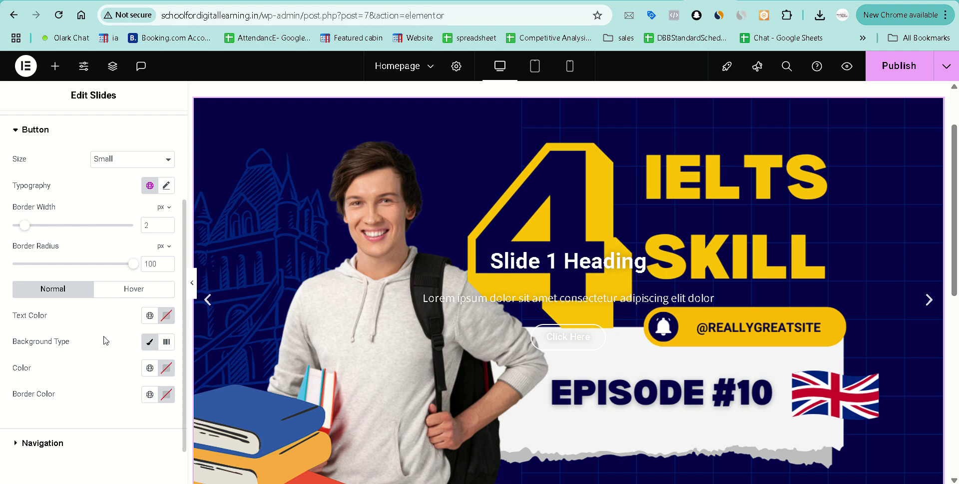
{"action": "scroll", "coordinate": [106, 341], "scroll_direction": "down", "scroll_amount": 1}
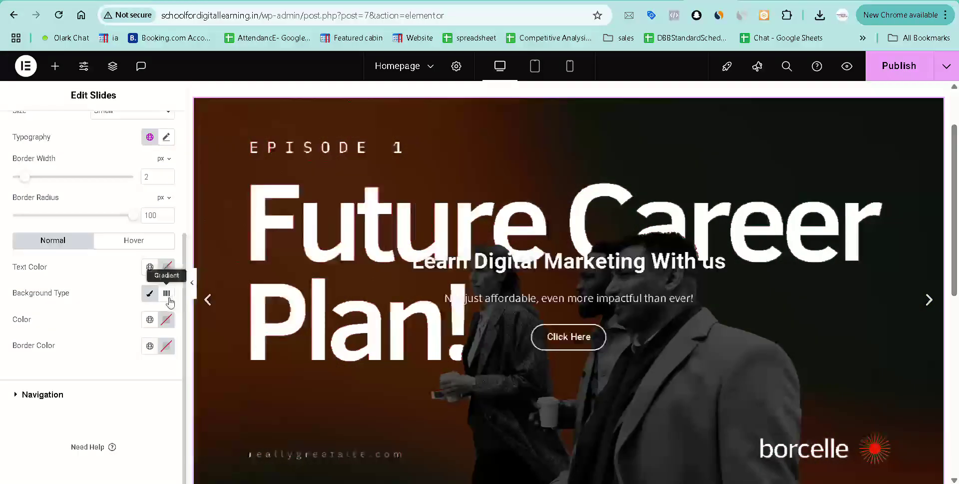
Switch the button background to Gradient and make the button border white.
{"action": "left_click", "coordinate": [167, 295]}
{"action": "scroll", "coordinate": [125, 402], "scroll_direction": "down", "scroll_amount": 3}
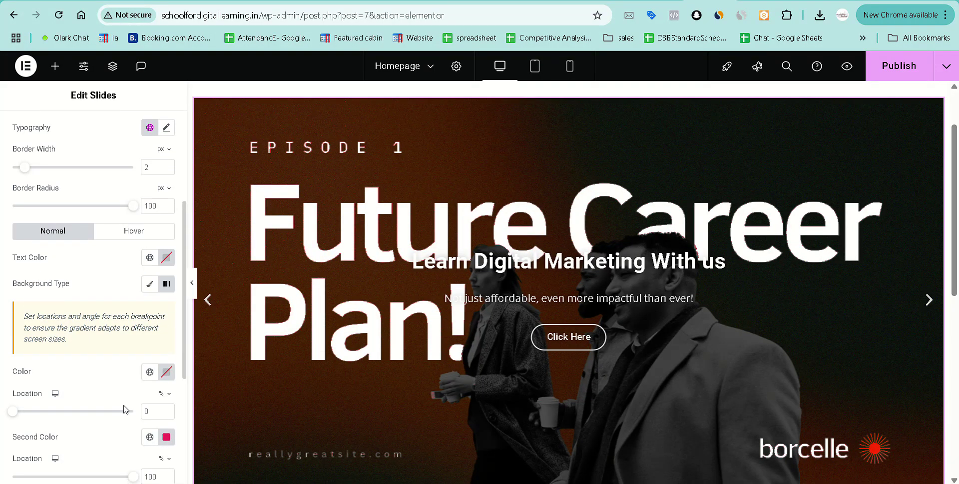
{"action": "scroll", "coordinate": [118, 338], "scroll_direction": "down", "scroll_amount": 2}
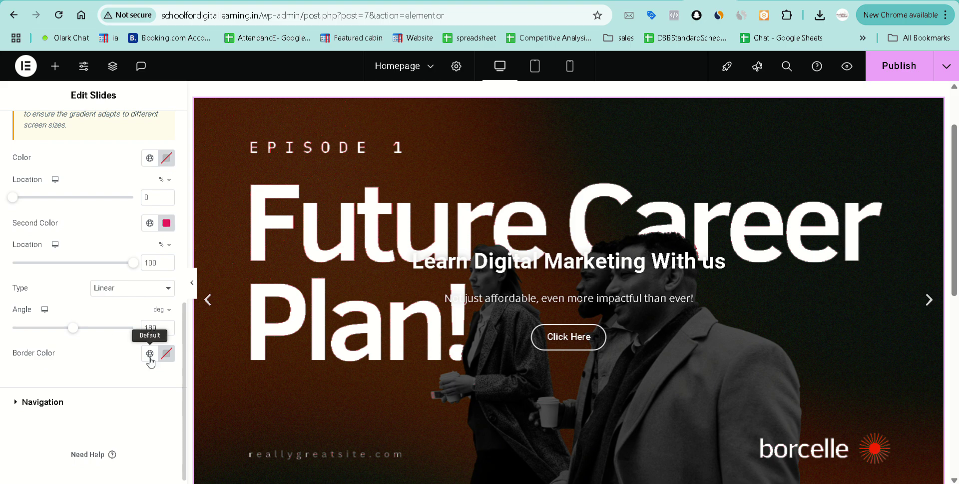
{"action": "left_click", "coordinate": [166, 352]}
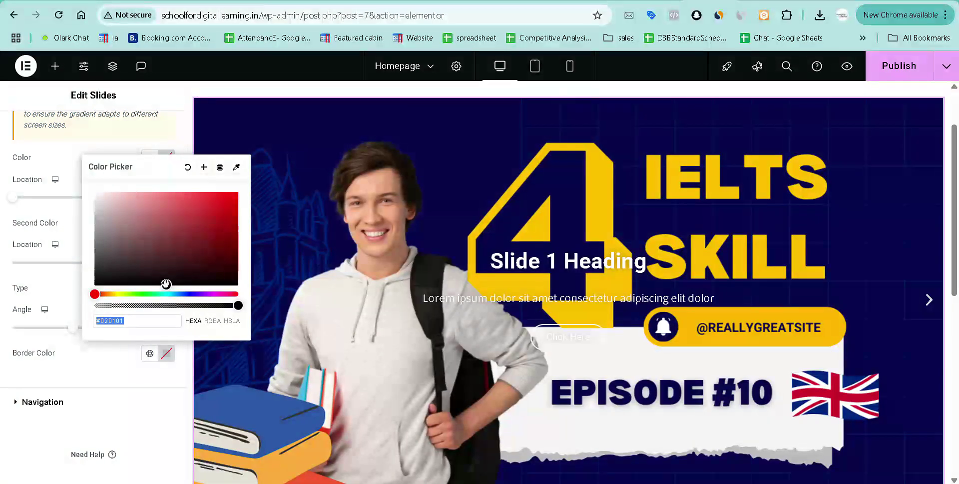
{"action": "left_click_drag", "start_coordinate": [166, 281], "coordinate": [92, 193]}
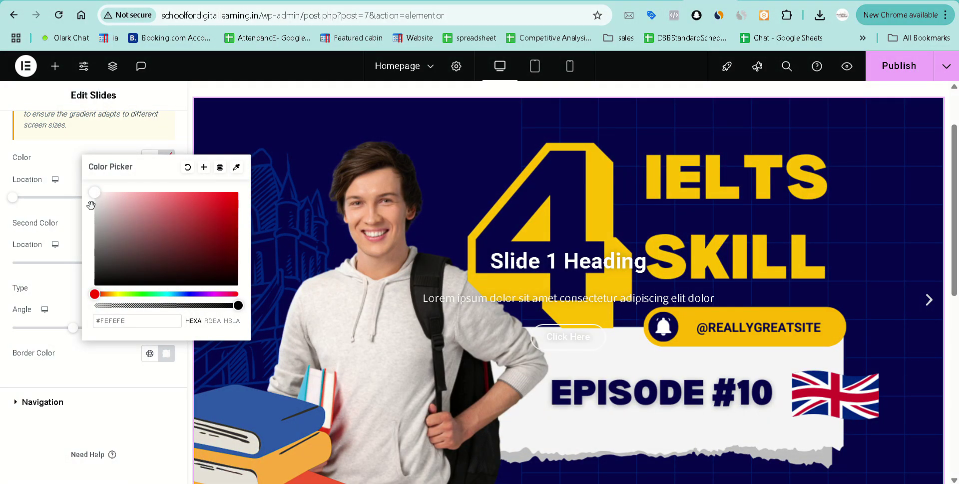
{"action": "left_click", "coordinate": [91, 376]}
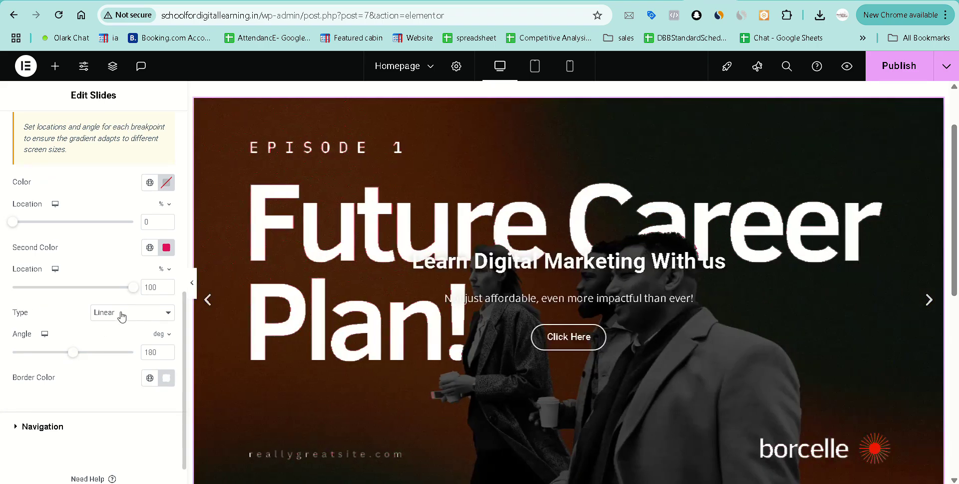
Make the gradient radial, red at location 86 fading to pink #C96880.
{"action": "left_click", "coordinate": [119, 312]}
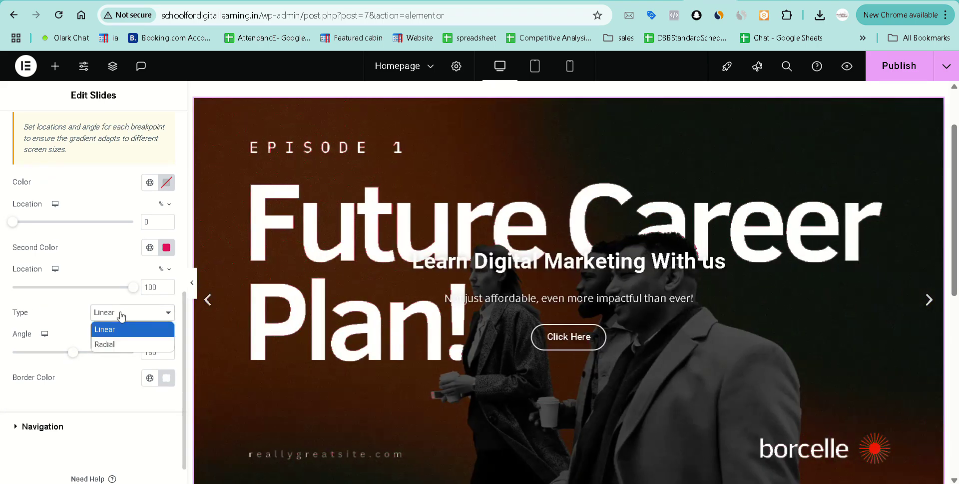
{"action": "left_click", "coordinate": [120, 343]}
{"action": "scroll", "coordinate": [78, 278], "scroll_direction": "up", "scroll_amount": 1}
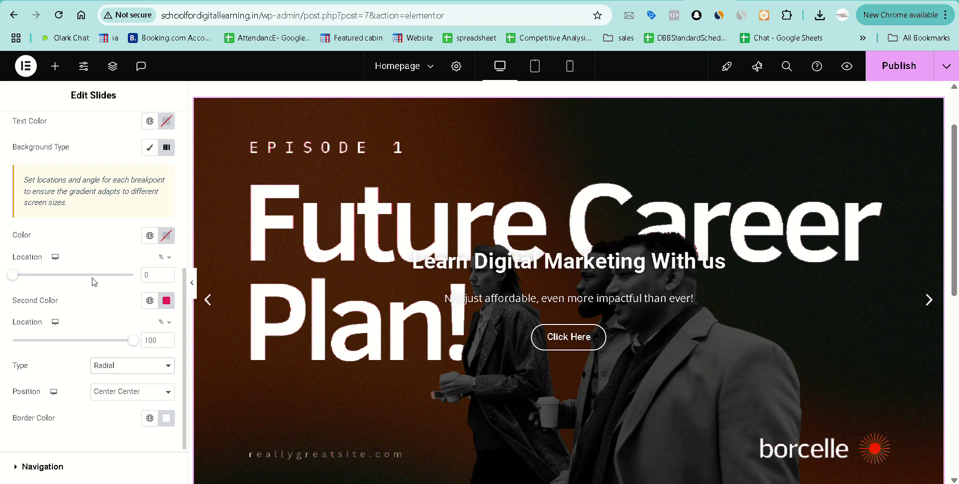
{"action": "left_click_drag", "start_coordinate": [14, 277], "coordinate": [118, 274]}
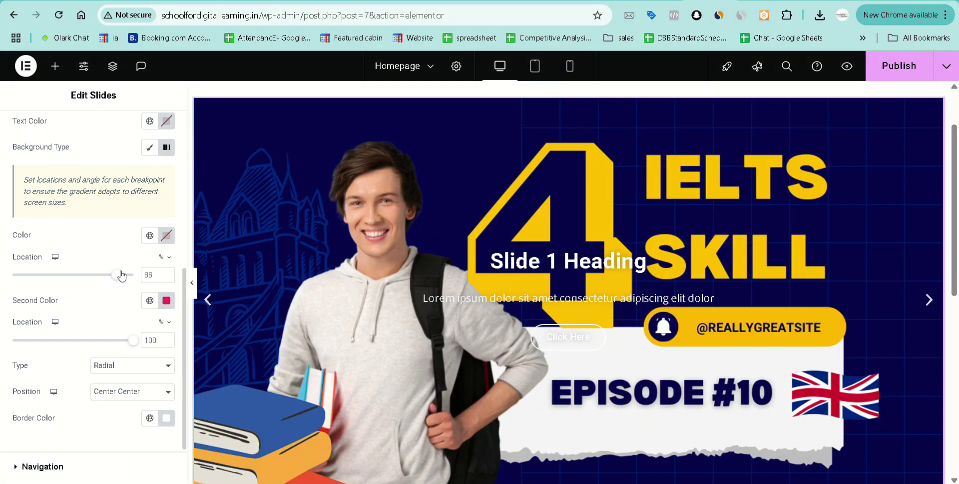
{"action": "left_click", "coordinate": [166, 236]}
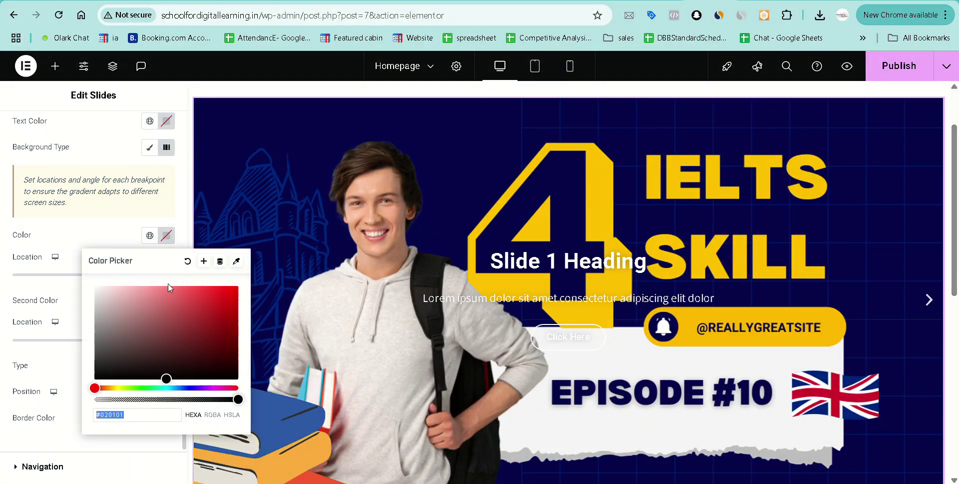
{"action": "left_click_drag", "start_coordinate": [167, 378], "coordinate": [226, 296]}
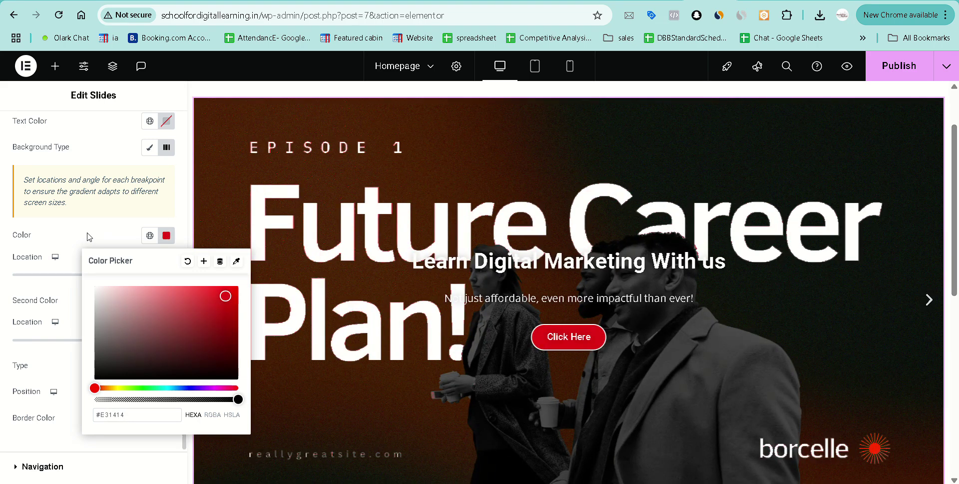
{"action": "left_click", "coordinate": [85, 256]}
{"action": "left_click", "coordinate": [166, 300]}
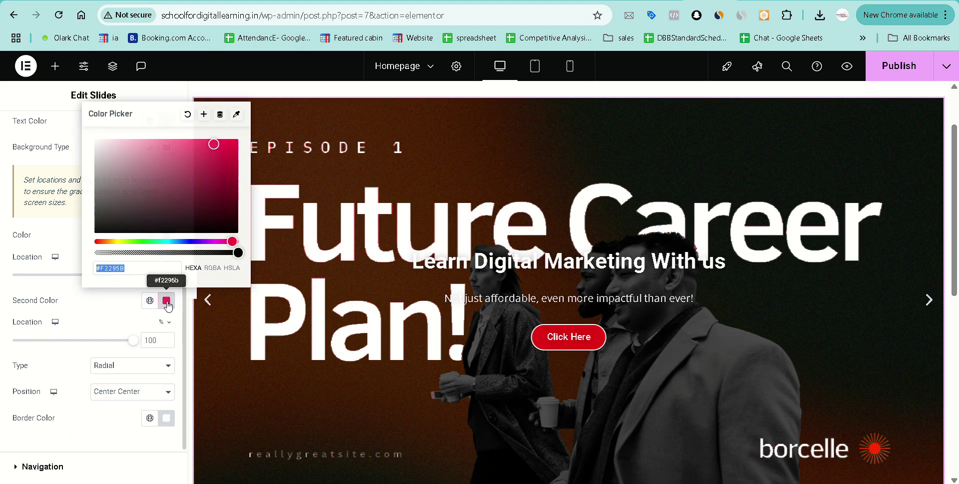
{"action": "left_click_drag", "start_coordinate": [158, 183], "coordinate": [163, 159]}
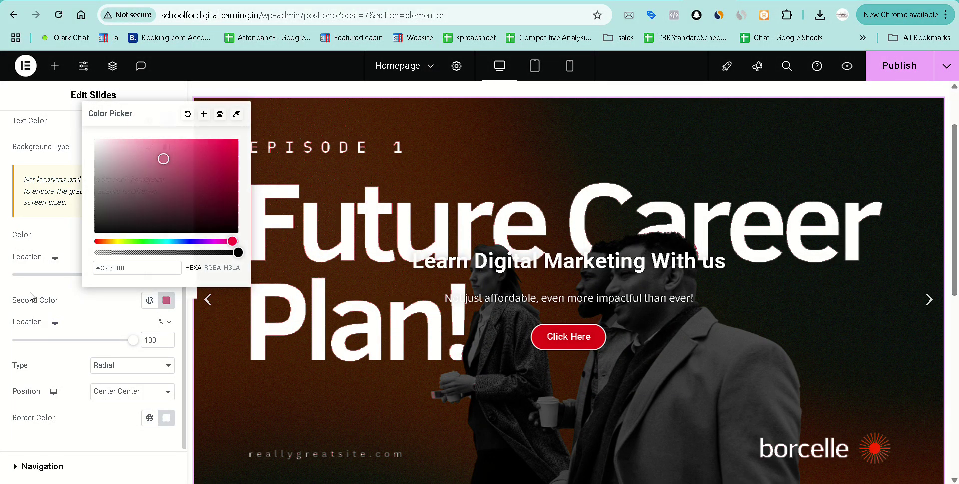
{"action": "left_click", "coordinate": [70, 299]}
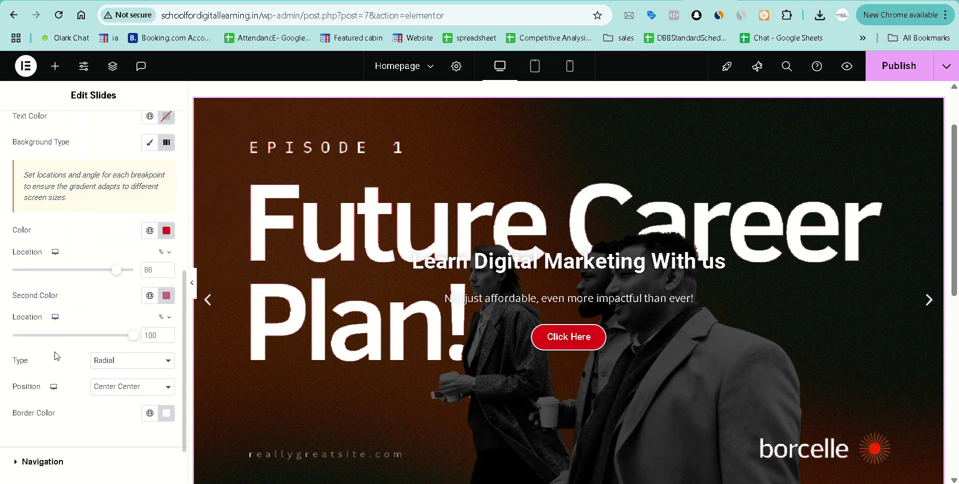
{"action": "scroll", "coordinate": [58, 349], "scroll_direction": "down", "scroll_amount": 2}
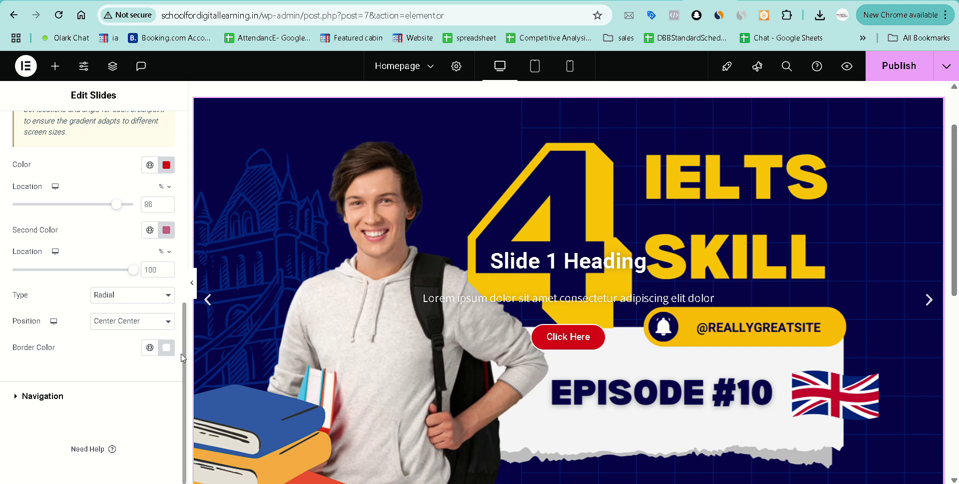
{"action": "scroll", "coordinate": [165, 353], "scroll_direction": "up", "scroll_amount": 3}
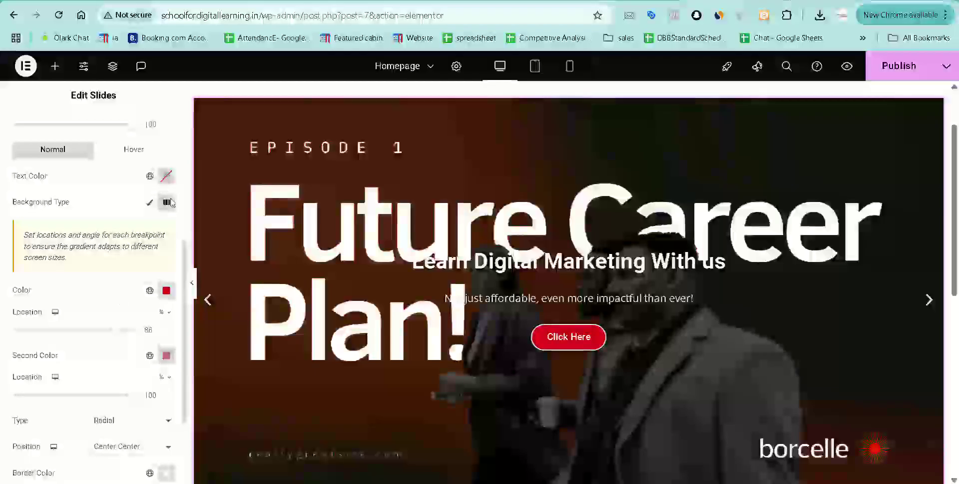
Turn off the button's gradient background and switch to its Hover state styling.
{"action": "left_click", "coordinate": [167, 202]}
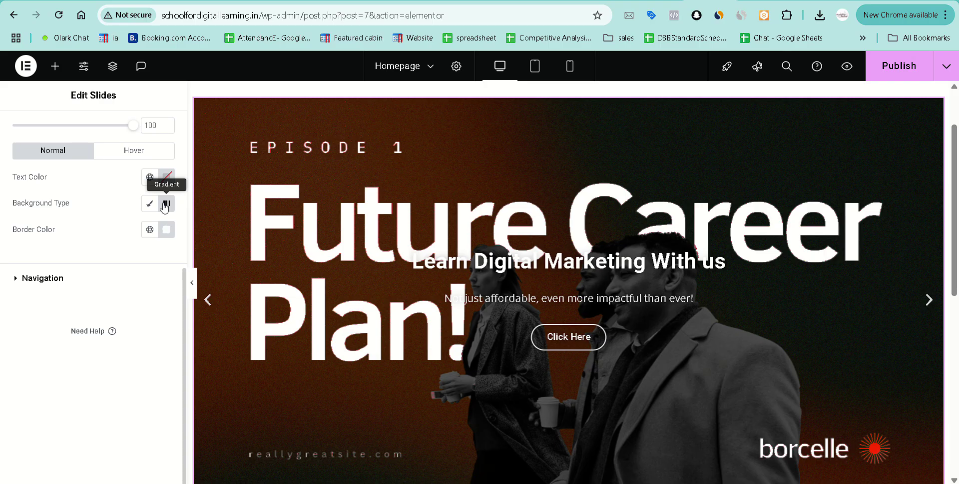
{"action": "scroll", "coordinate": [70, 271], "scroll_direction": "up", "scroll_amount": 1}
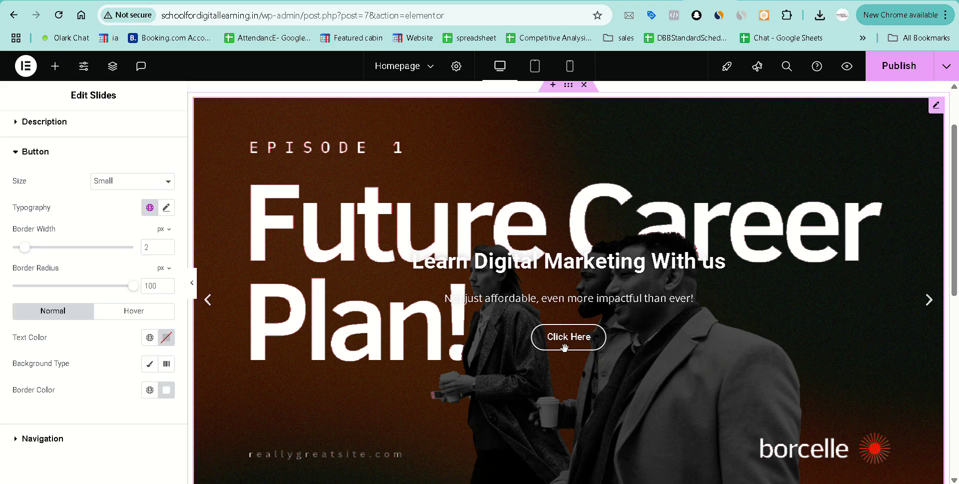
{"action": "left_click", "coordinate": [130, 312]}
{"action": "scroll", "coordinate": [88, 370], "scroll_direction": "down", "scroll_amount": 2}
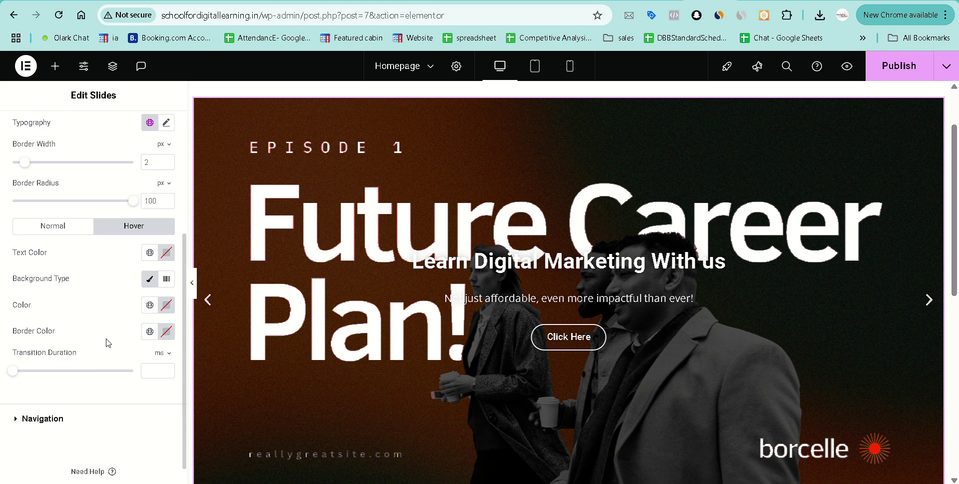
Set the button's hover text colour to #4712F0.
{"action": "left_click", "coordinate": [166, 254]}
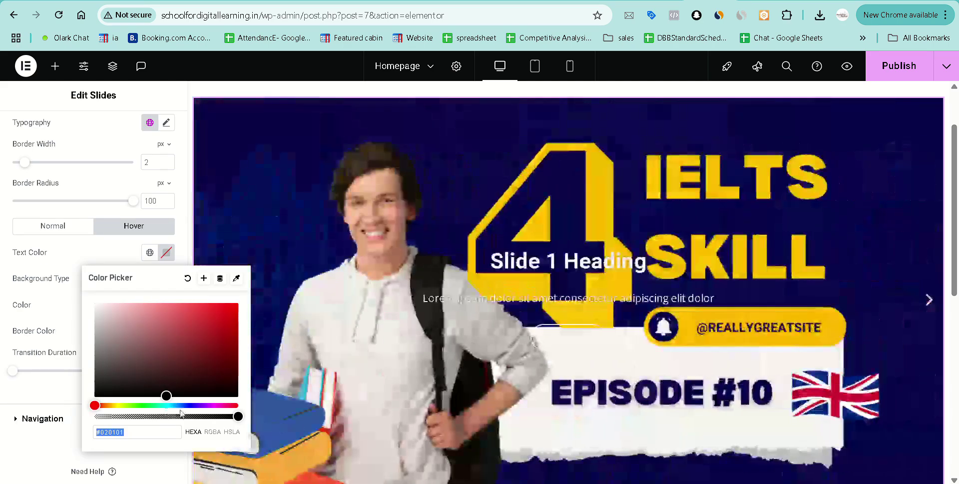
{"action": "left_click", "coordinate": [189, 404]}
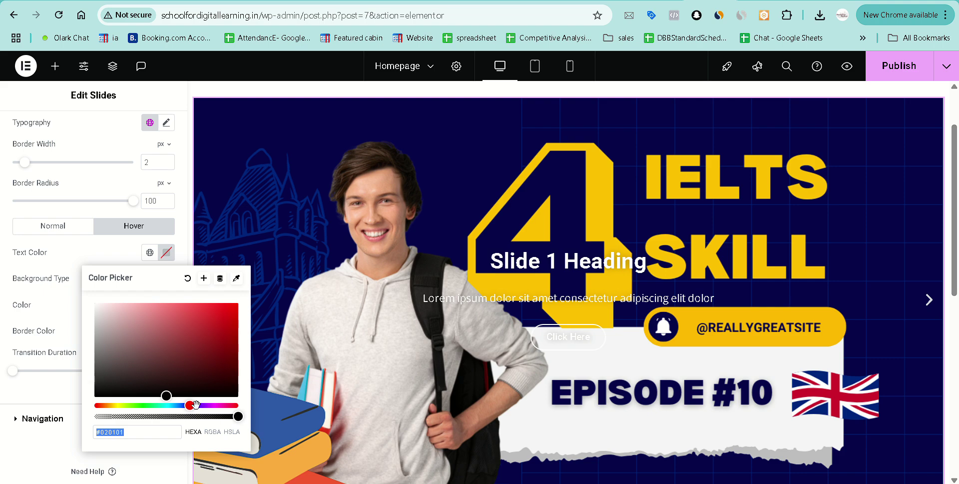
{"action": "left_click", "coordinate": [197, 405]}
{"action": "left_click", "coordinate": [165, 392]}
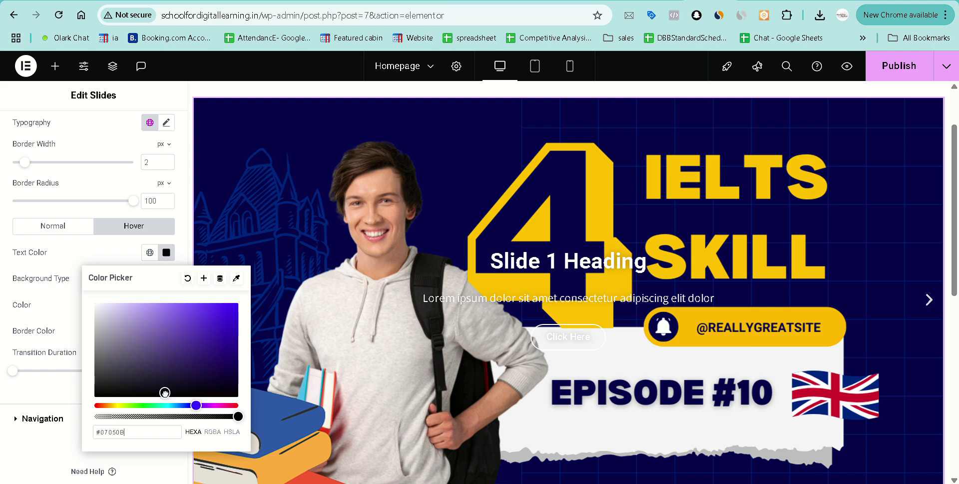
{"action": "left_click", "coordinate": [228, 308]}
{"action": "left_click", "coordinate": [75, 264]}
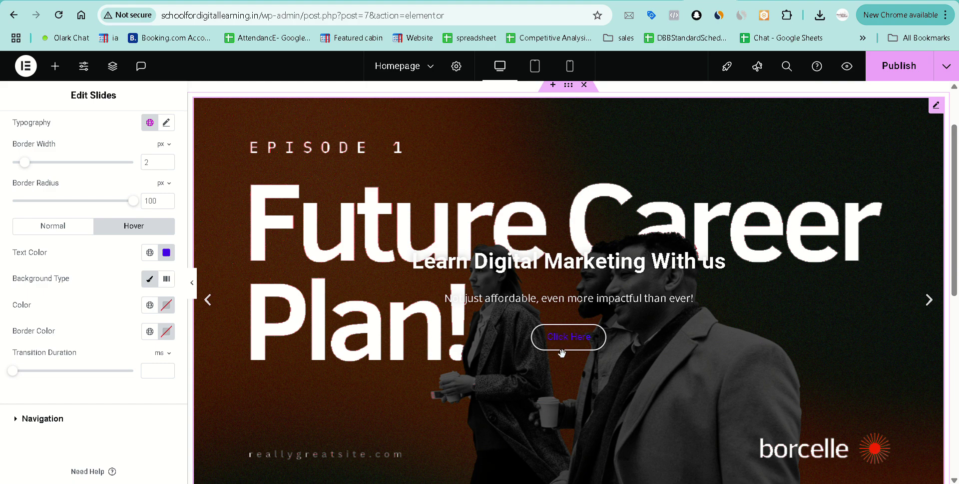
Set the button's hover border colour to red #DF0808.
{"action": "left_click", "coordinate": [166, 331]}
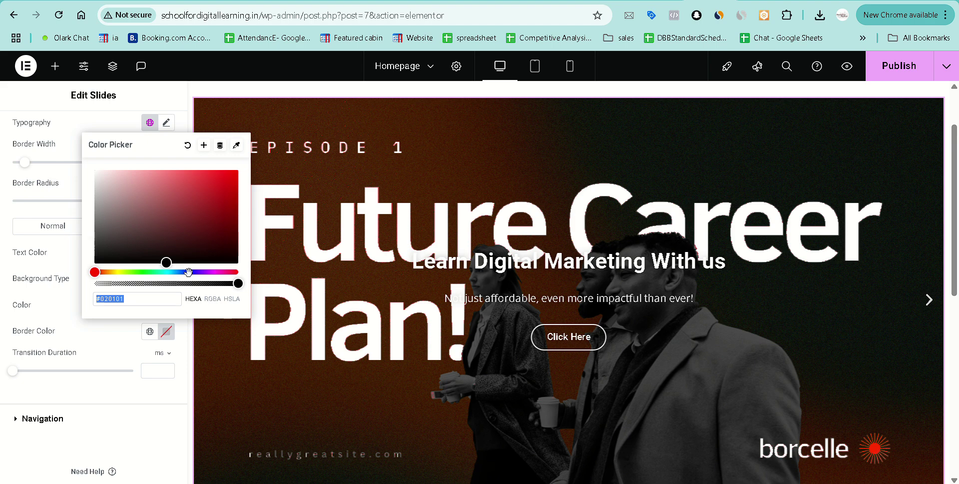
{"action": "left_click", "coordinate": [233, 271]}
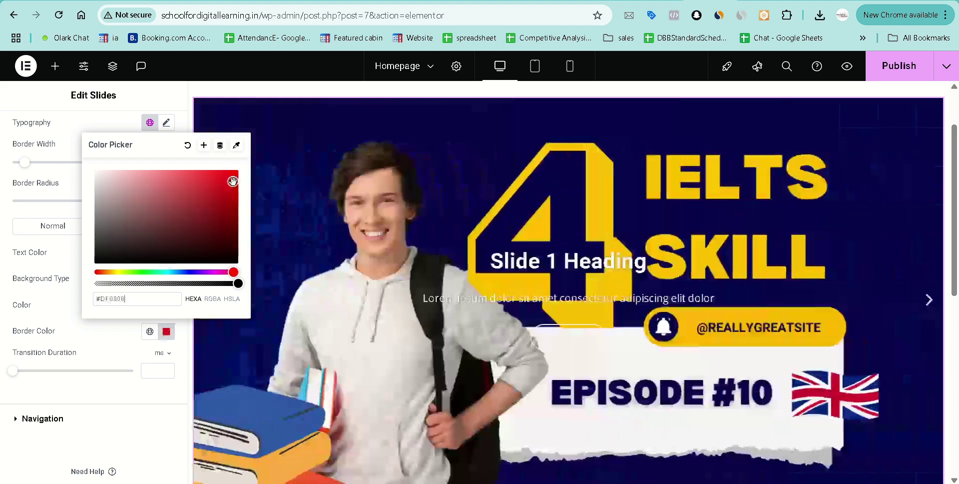
{"action": "left_click", "coordinate": [233, 181]}
{"action": "left_click", "coordinate": [78, 419]}
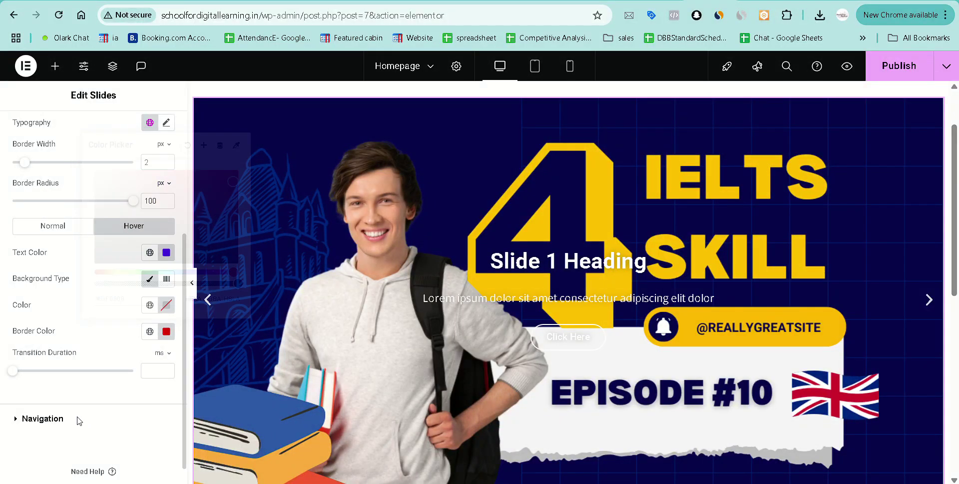
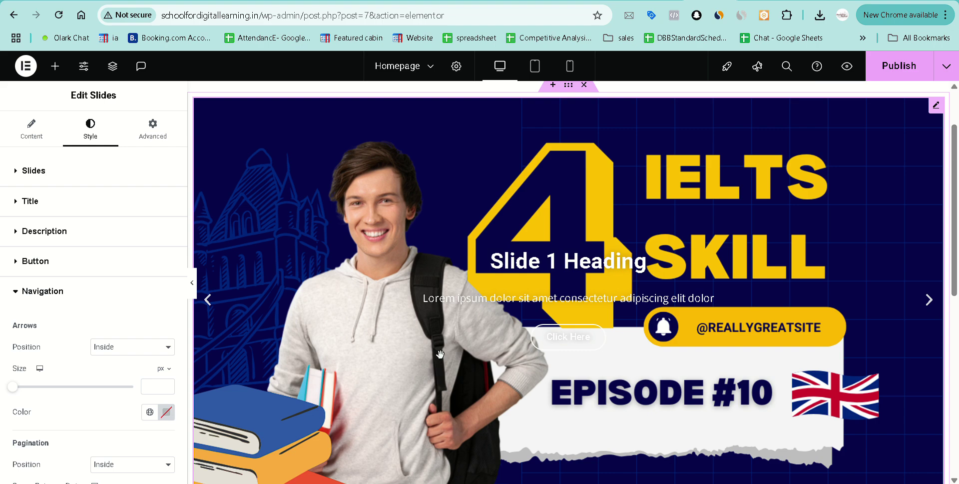
Clear the first slide's 'Learn Digital Marketing With us' title, description and 'Click Here' button text.
{"action": "scroll", "coordinate": [440, 354], "scroll_direction": "up", "scroll_amount": 2}
{"action": "left_click", "coordinate": [33, 138]}
{"action": "scroll", "coordinate": [66, 272], "scroll_direction": "down", "scroll_amount": 1}
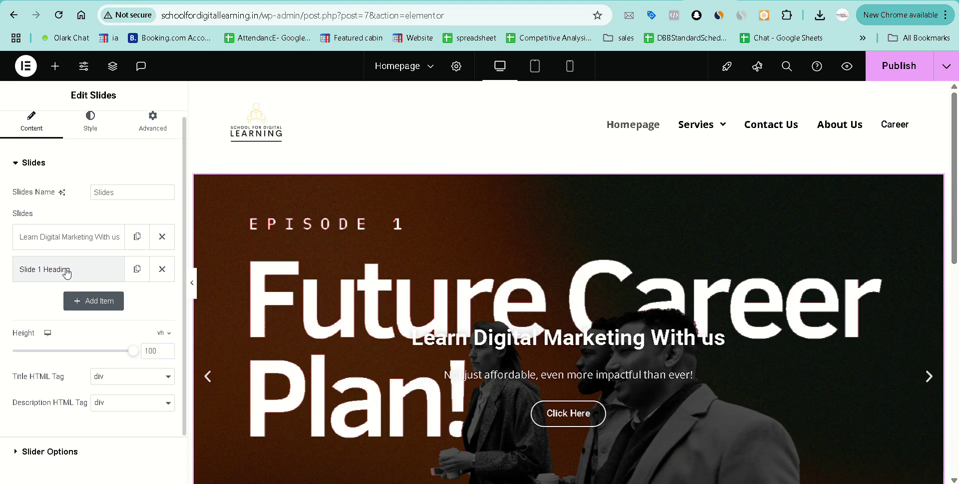
{"action": "left_click", "coordinate": [57, 208]}
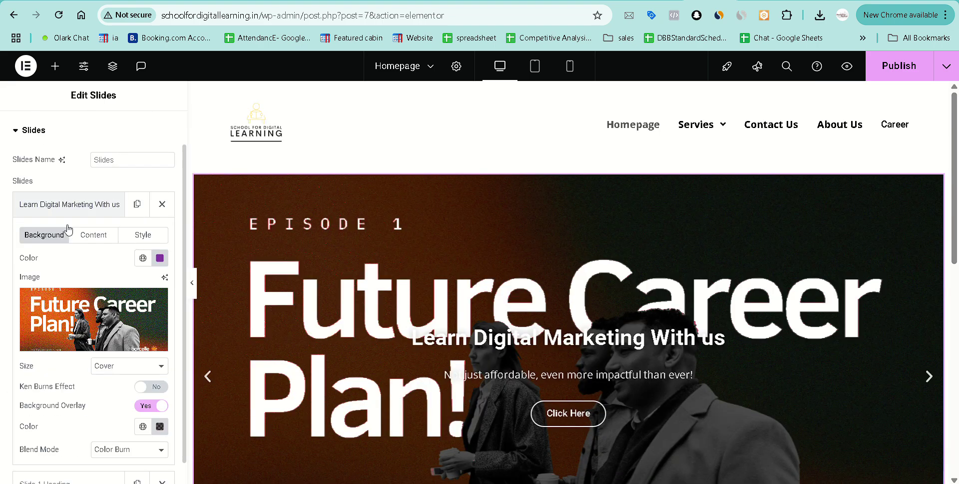
{"action": "left_click", "coordinate": [97, 235]}
{"action": "triple_click", "coordinate": [135, 272]}
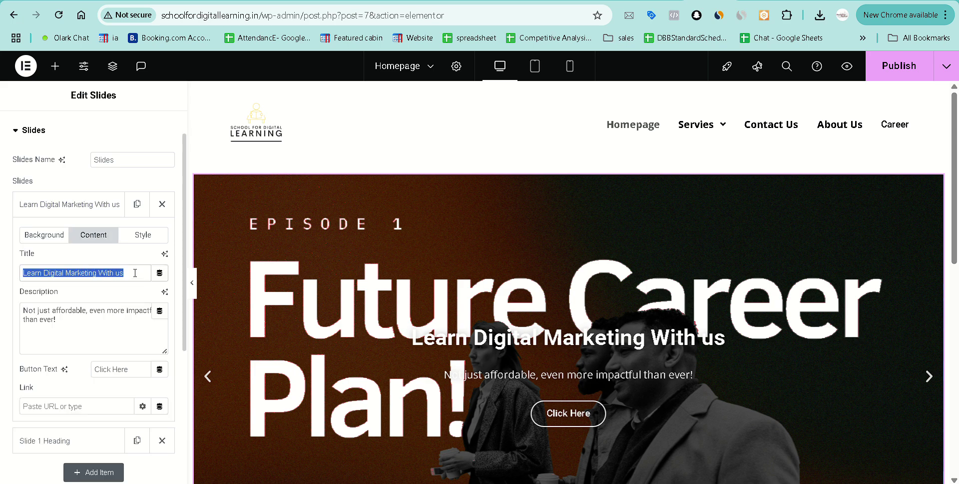
{"action": "key", "text": "BackSpace"}
{"action": "triple_click", "coordinate": [115, 327]}
{"action": "key", "text": "BackSpace"}
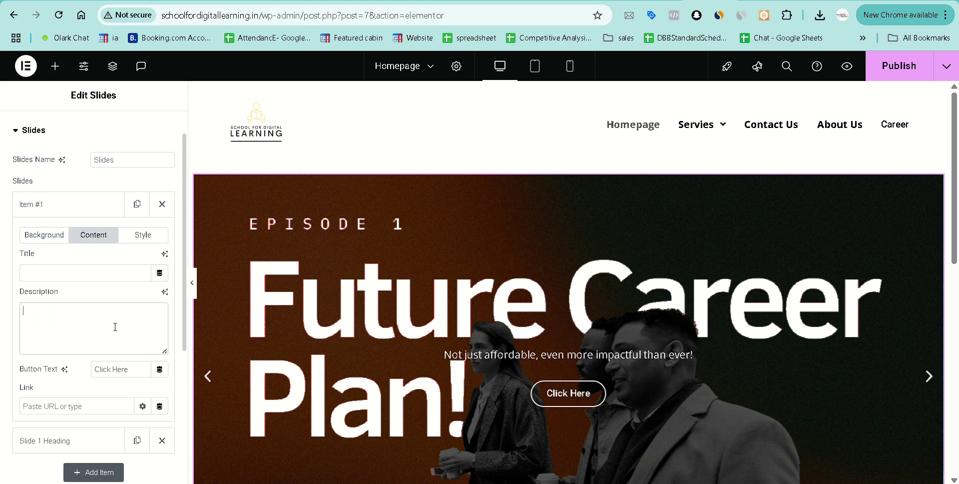
{"action": "triple_click", "coordinate": [125, 369]}
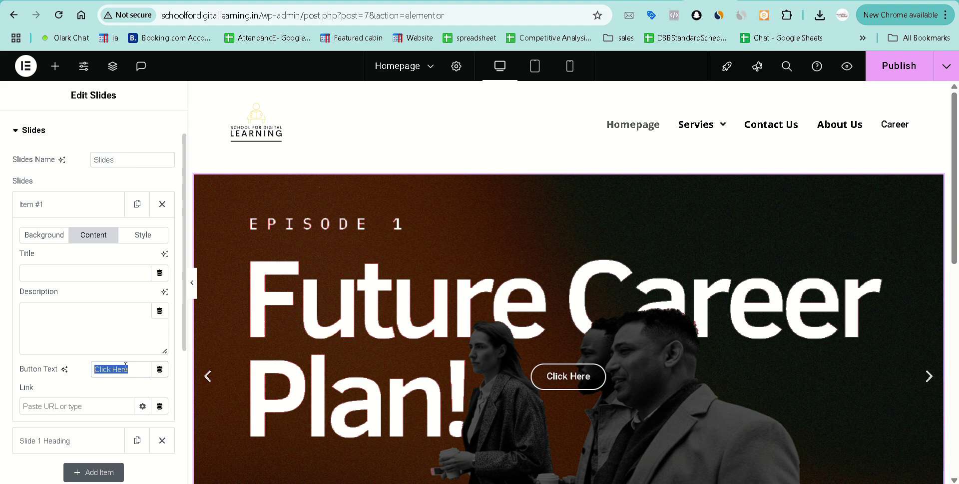
{"action": "key", "text": "BackSpace"}
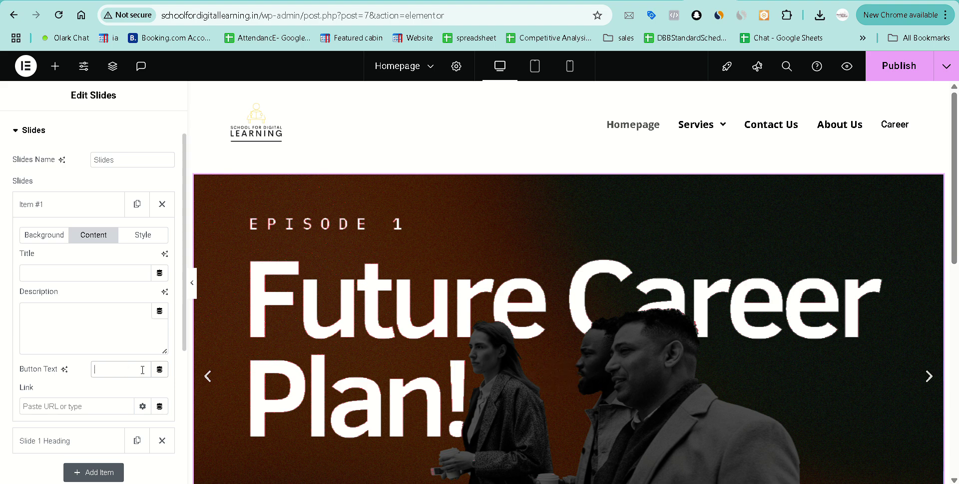
Clear the second slide's 'Slide 1 Heading' title, Lorem ipsum description and 'Click Here' button text.
{"action": "scroll", "coordinate": [94, 347], "scroll_direction": "down", "scroll_amount": 3}
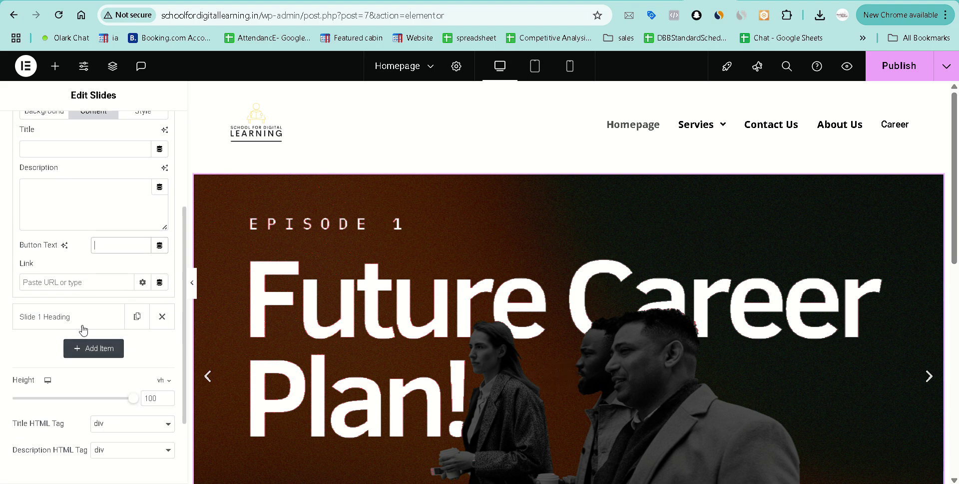
{"action": "left_click", "coordinate": [81, 317]}
{"action": "scroll", "coordinate": [99, 272], "scroll_direction": "up", "scroll_amount": 1}
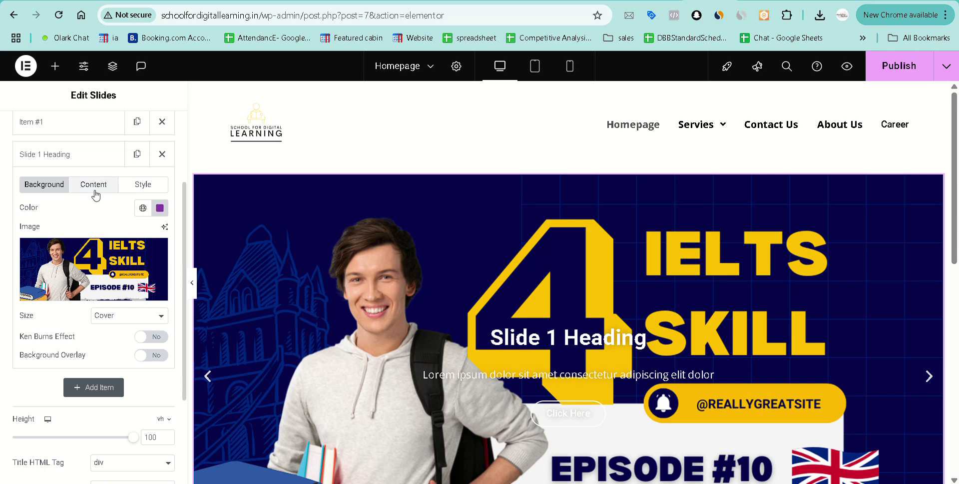
{"action": "left_click", "coordinate": [94, 184]}
{"action": "key", "text": "ctrl+a"}
{"action": "key", "text": "BackSpace"}
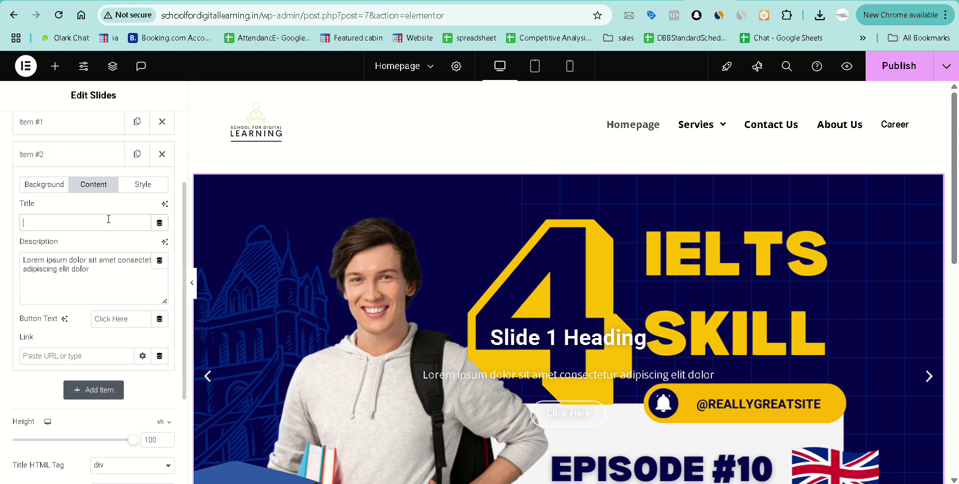
{"action": "left_click", "coordinate": [106, 274]}
{"action": "key", "text": "ctrl+a"}
{"action": "key", "text": "BackSpace"}
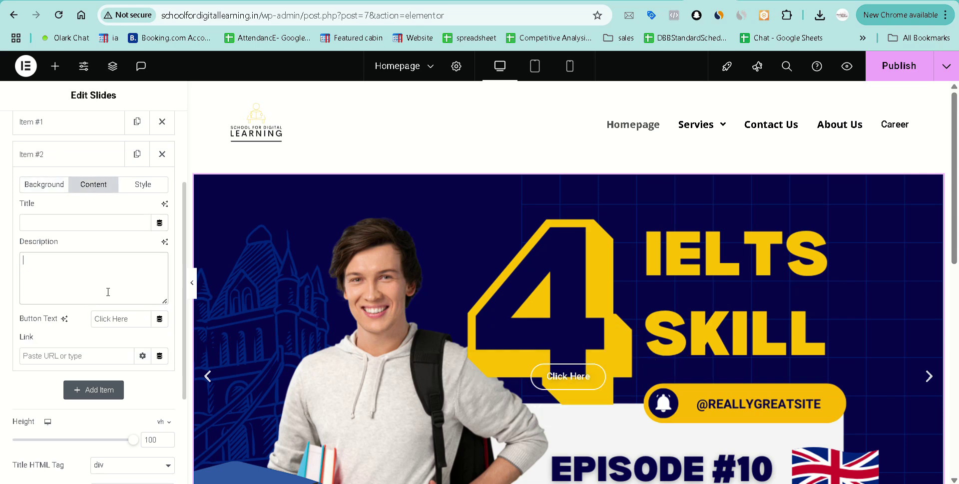
{"action": "left_click", "coordinate": [120, 319]}
{"action": "key", "text": "ctrl+a"}
{"action": "key", "text": "BackSpace"}
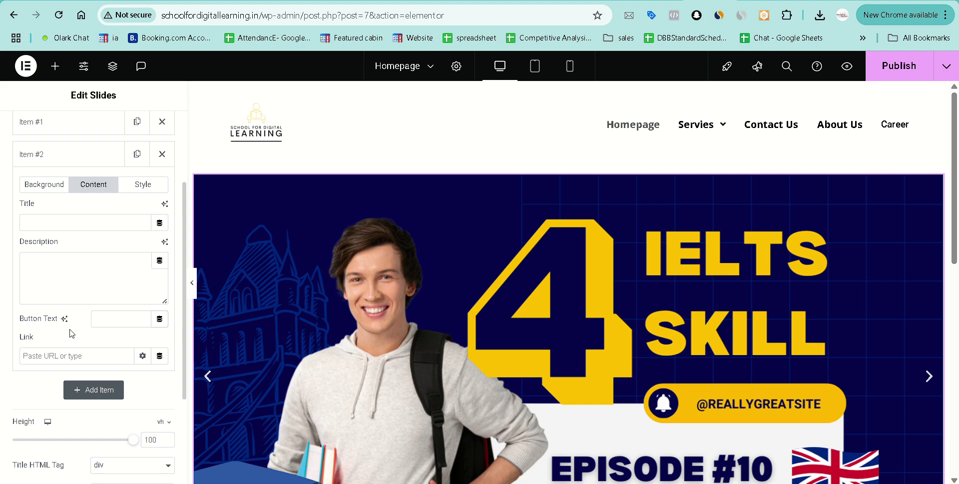
{"action": "scroll", "coordinate": [388, 323], "scroll_direction": "down", "scroll_amount": 3}
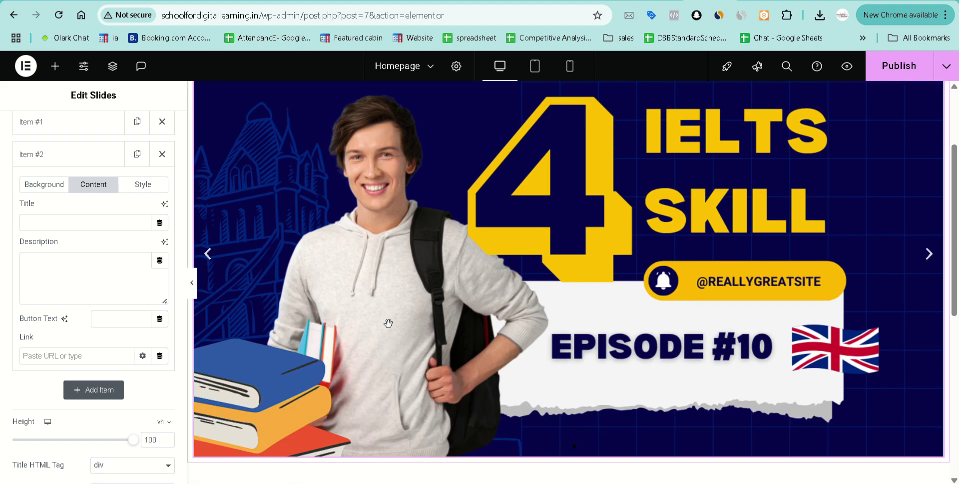
{"action": "scroll", "coordinate": [388, 323], "scroll_direction": "up", "scroll_amount": 3}
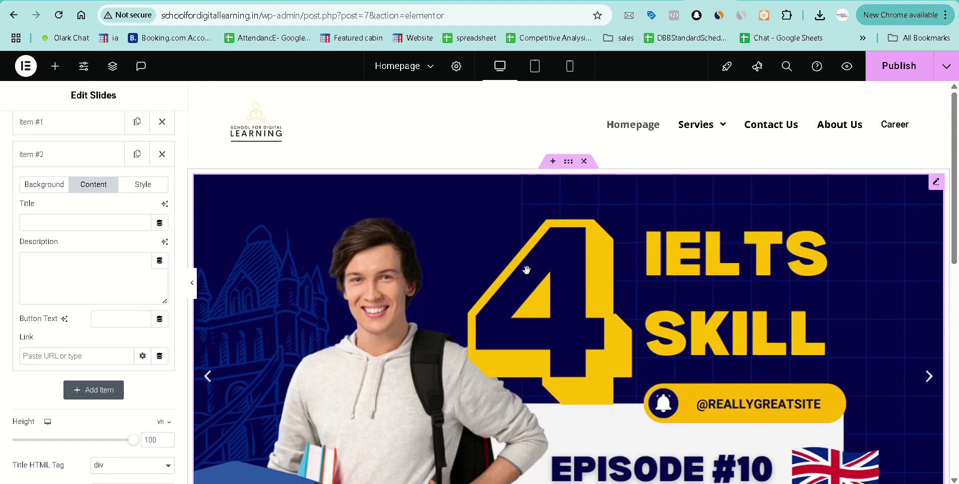
{"action": "left_click", "coordinate": [847, 68]}
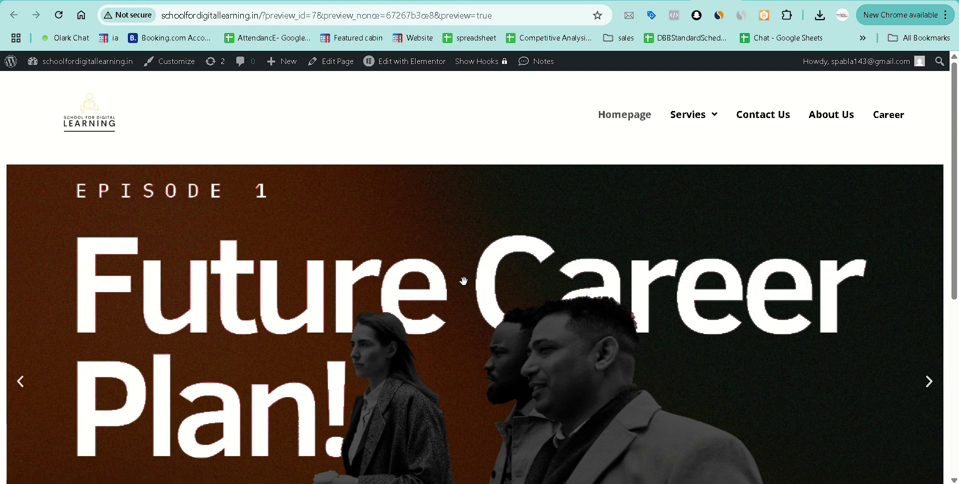
{"action": "scroll", "coordinate": [464, 281], "scroll_direction": "down", "scroll_amount": 5}
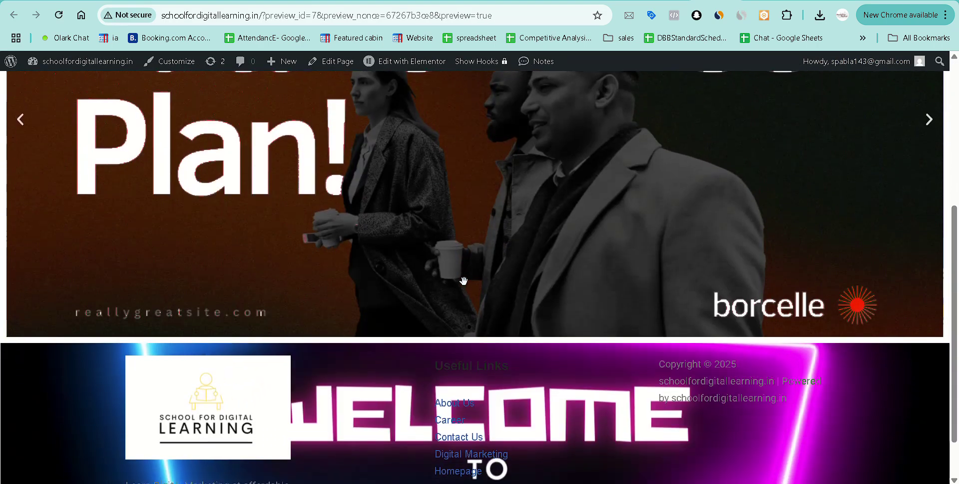
{"action": "scroll", "coordinate": [464, 281], "scroll_direction": "up", "scroll_amount": 5}
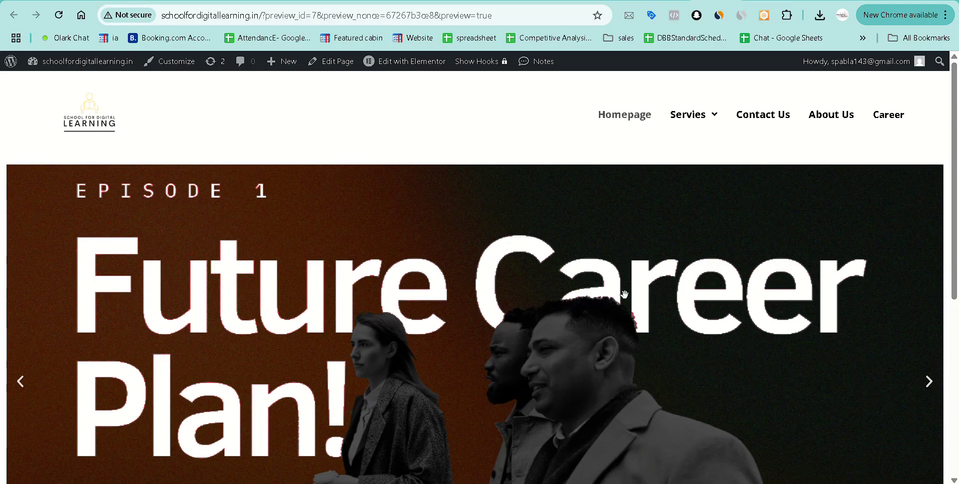
{"action": "left_click", "coordinate": [930, 381]}
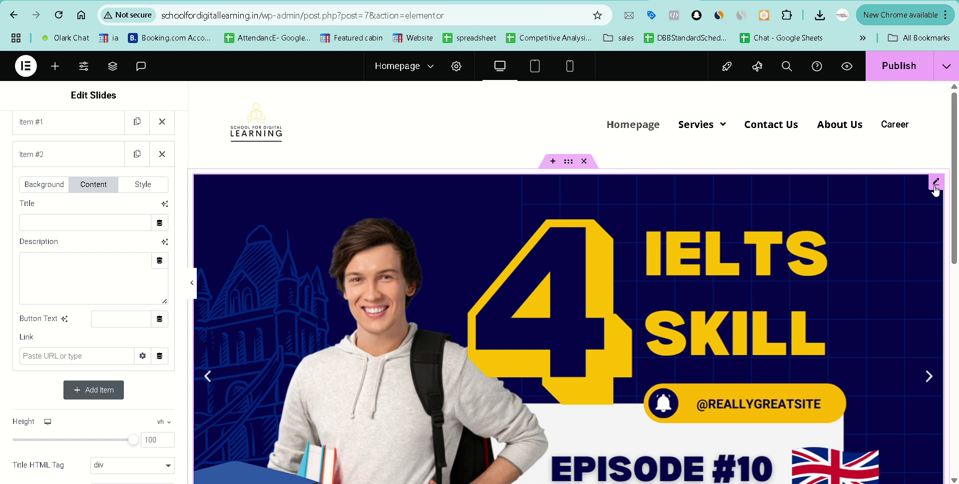
Give the slider zero padding and margin, make it Full Width (100%), and save.
{"action": "scroll", "coordinate": [87, 171], "scroll_direction": "up", "scroll_amount": 3}
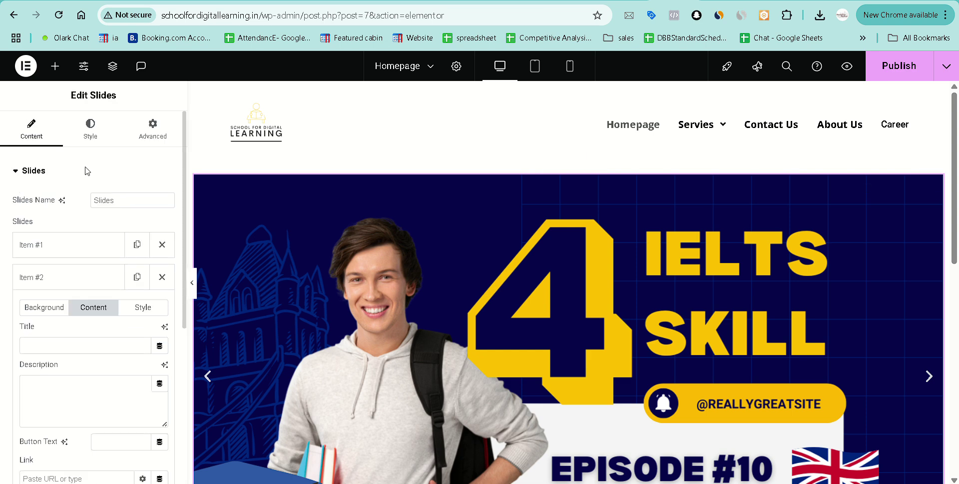
{"action": "left_click", "coordinate": [143, 137]}
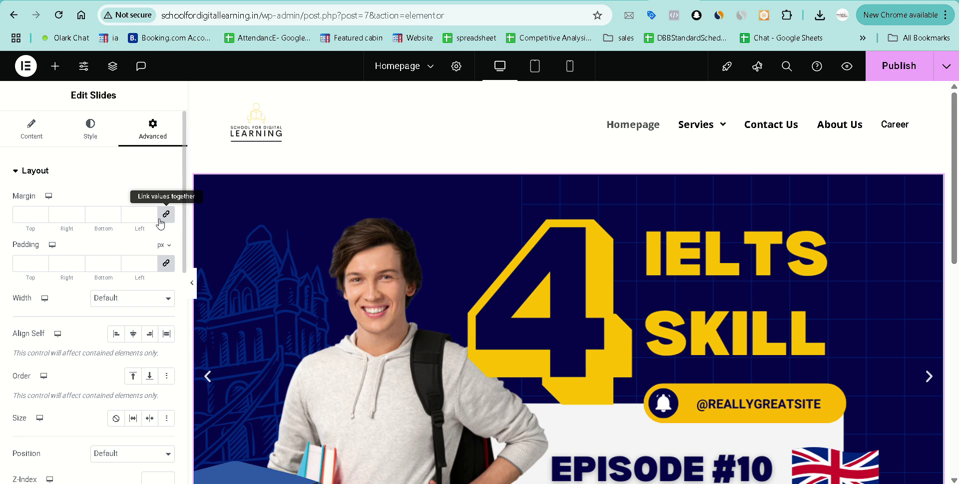
{"action": "left_click", "coordinate": [165, 263]}
{"action": "left_click", "coordinate": [166, 216]}
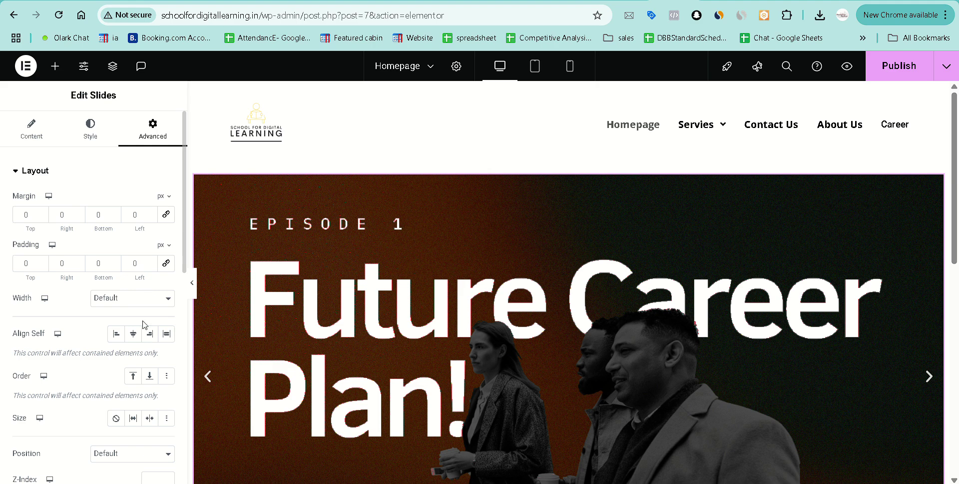
{"action": "left_click", "coordinate": [134, 301]}
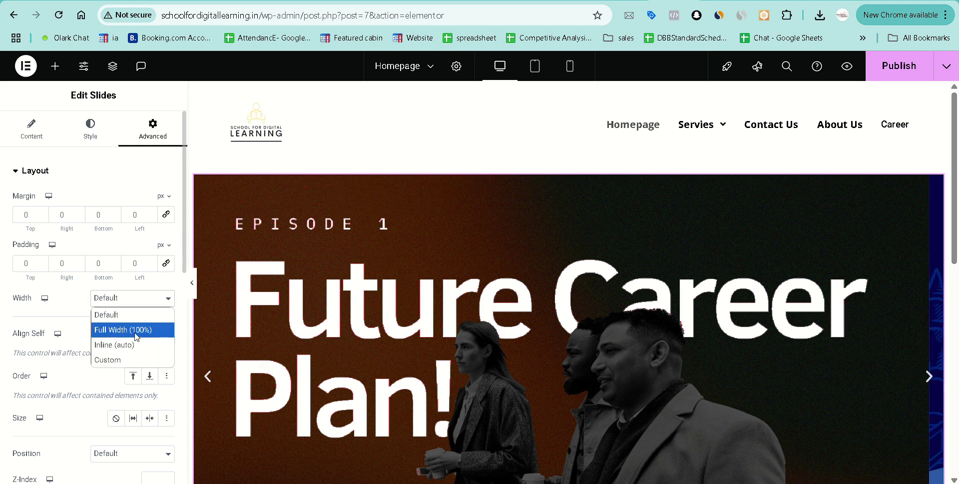
{"action": "left_click", "coordinate": [131, 330]}
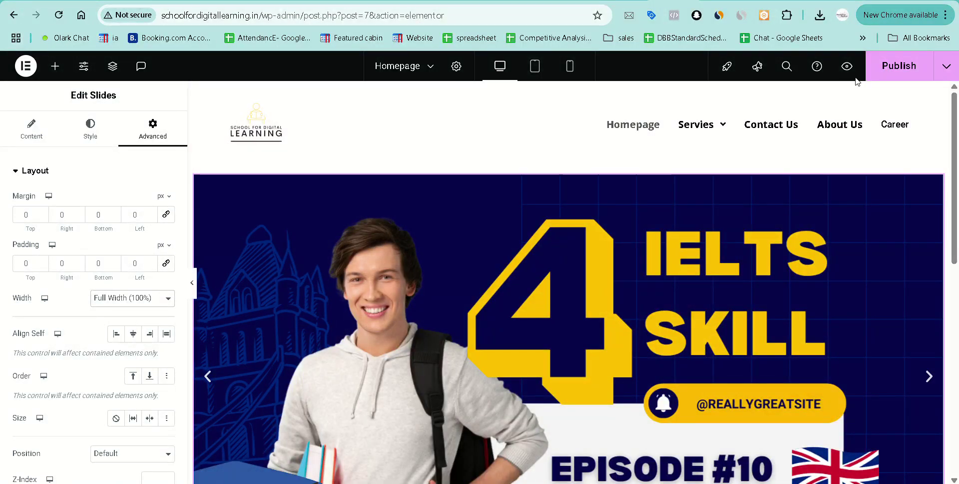
{"action": "left_click", "coordinate": [847, 66]}
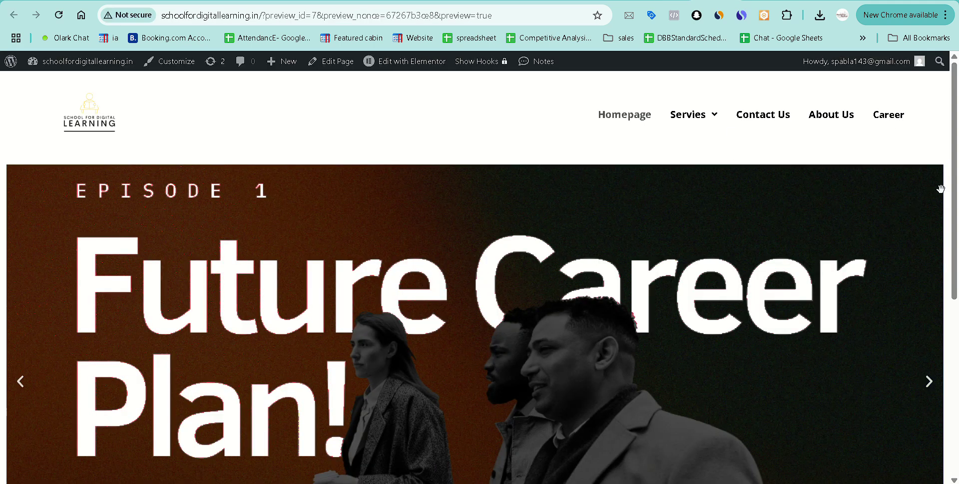
Center the slider in its container, let it grow to fill the space, and save.
{"action": "key", "text": "ctrl+w"}
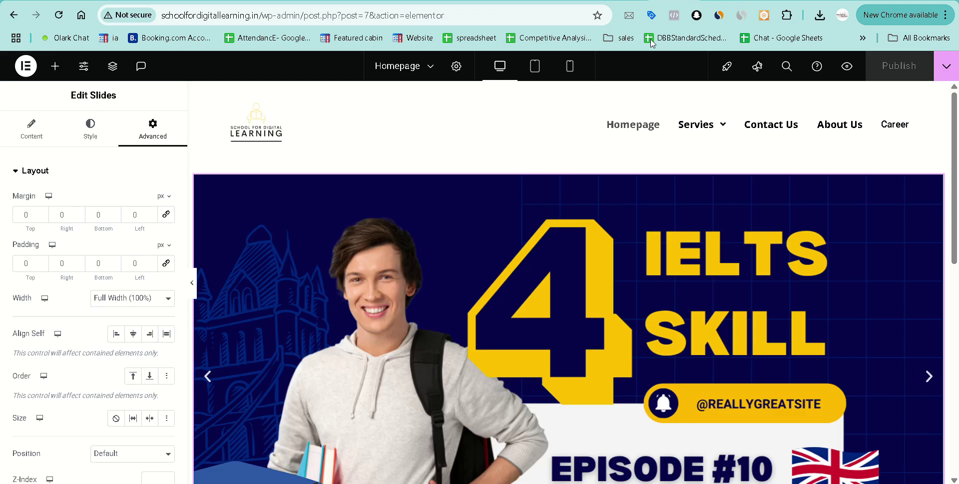
{"action": "scroll", "coordinate": [80, 334], "scroll_direction": "down", "scroll_amount": 1}
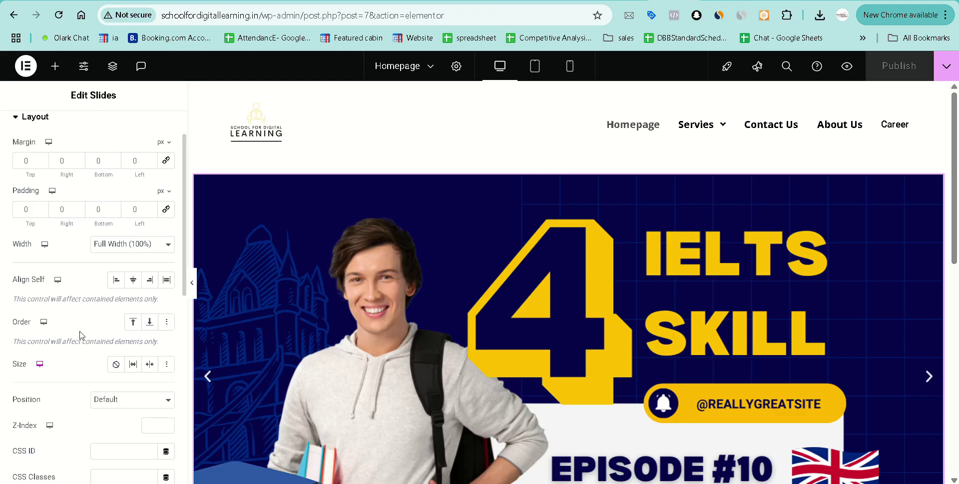
{"action": "left_click", "coordinate": [131, 283]}
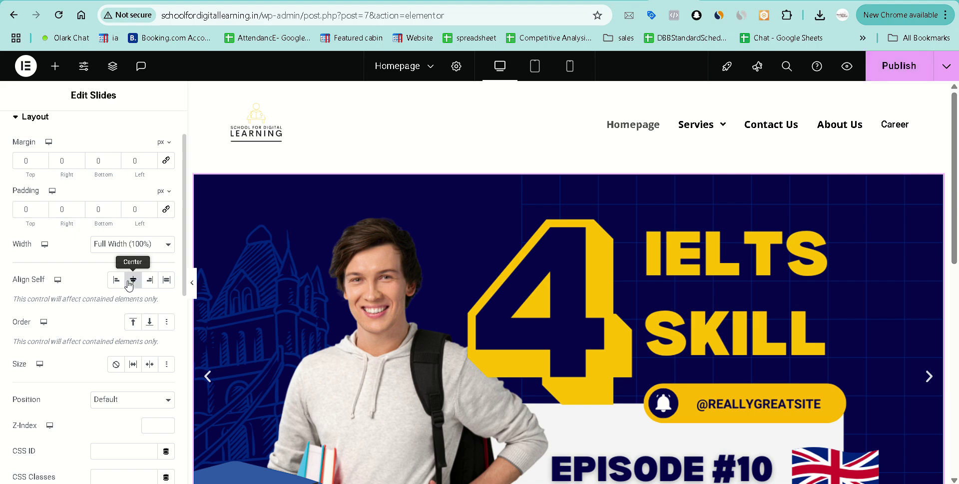
{"action": "left_click", "coordinate": [133, 365]}
{"action": "scroll", "coordinate": [70, 360], "scroll_direction": "down", "scroll_amount": 3}
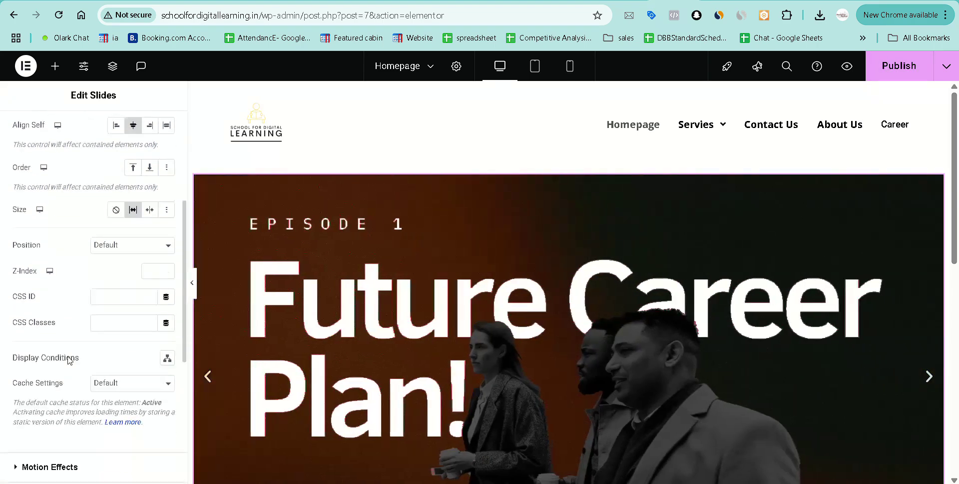
{"action": "scroll", "coordinate": [70, 360], "scroll_direction": "down", "scroll_amount": 3}
{"action": "scroll", "coordinate": [68, 360], "scroll_direction": "up", "scroll_amount": 6}
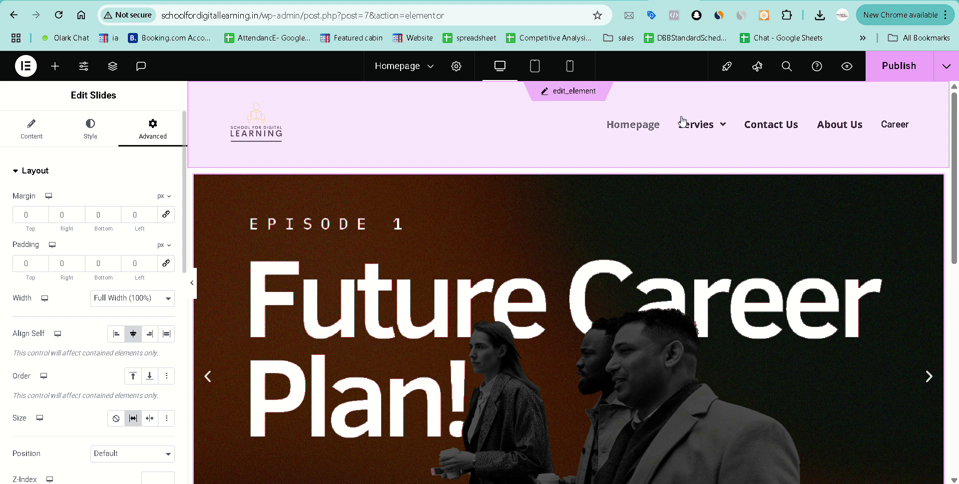
{"action": "left_click", "coordinate": [900, 66]}
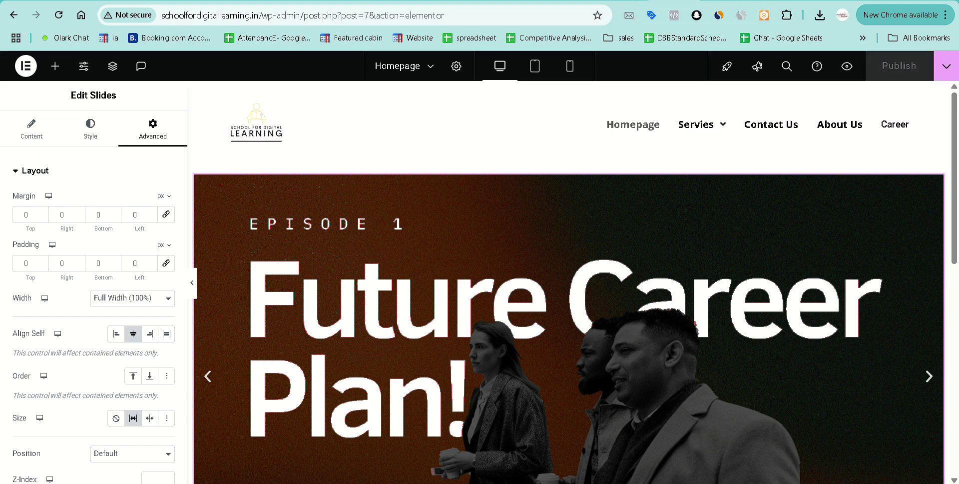
Check the refreshed homepage preview, then select the hero's outer container in the editor.
{"action": "left_click", "coordinate": [709, 1]}
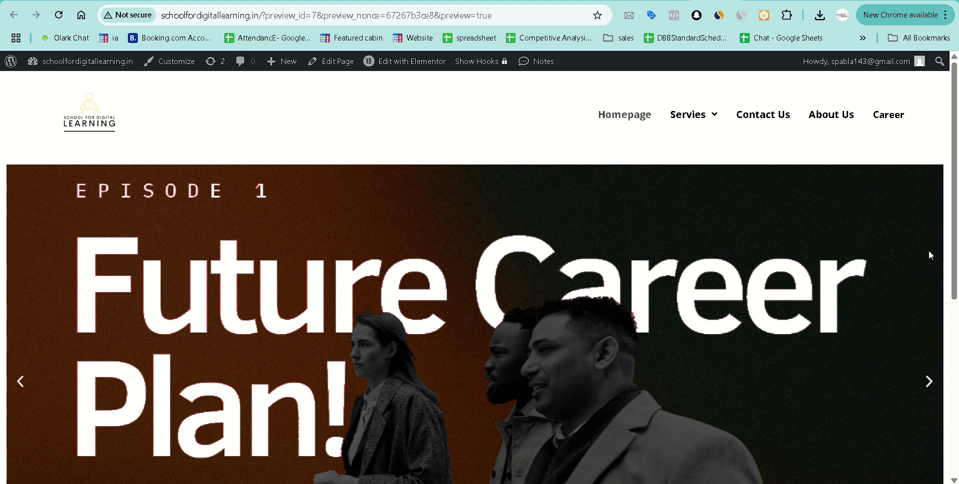
{"action": "left_click", "coordinate": [664, 1]}
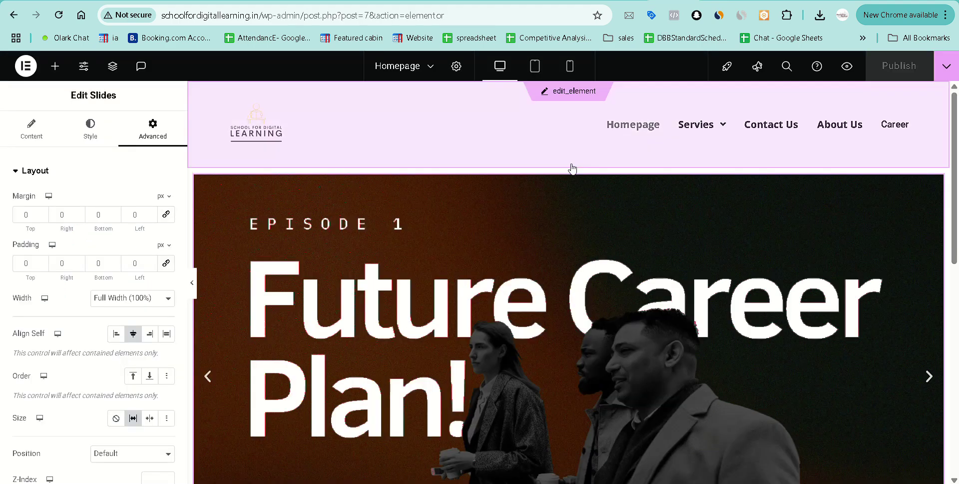
{"action": "left_click", "coordinate": [569, 161]}
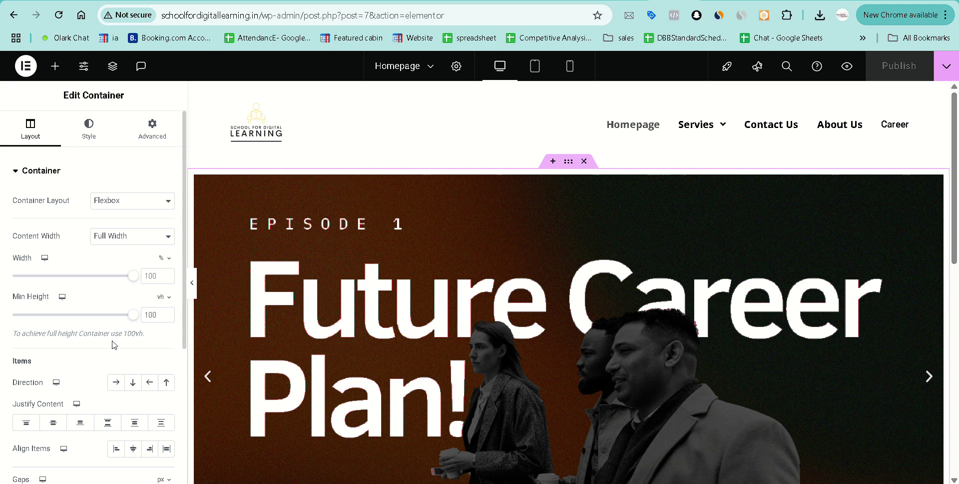
Set the hero container's Align Items to Stretch.
{"action": "scroll", "coordinate": [114, 344], "scroll_direction": "down", "scroll_amount": 3}
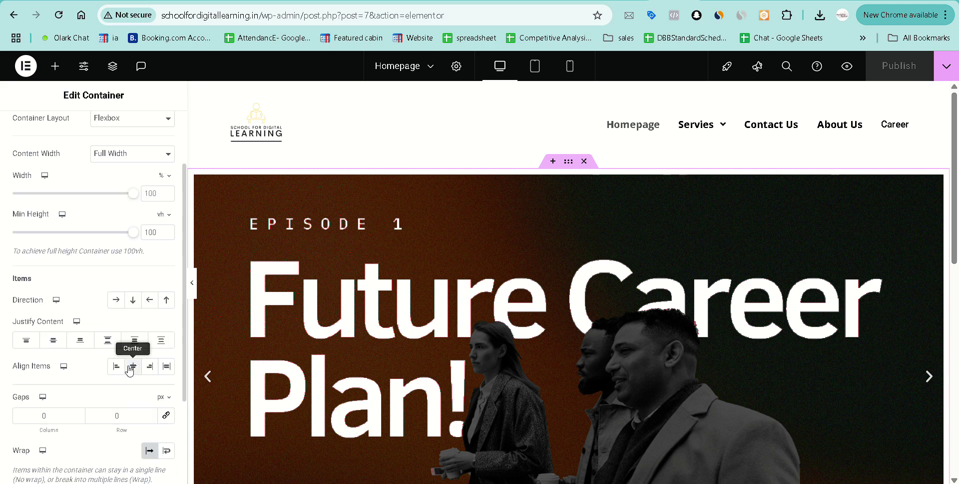
{"action": "left_click", "coordinate": [132, 367]}
{"action": "left_click", "coordinate": [167, 367]}
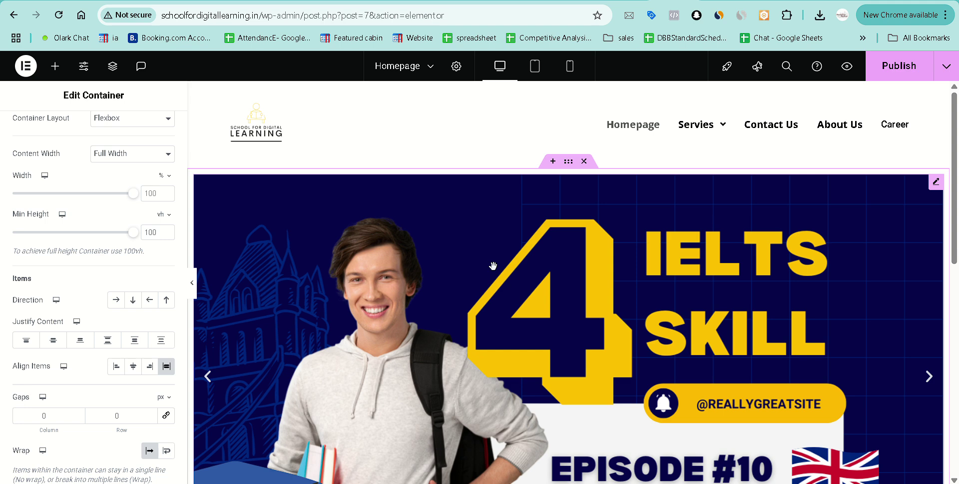
Select the Slides widget in the Structure navigator and review its Advanced settings.
{"action": "left_click", "coordinate": [114, 70]}
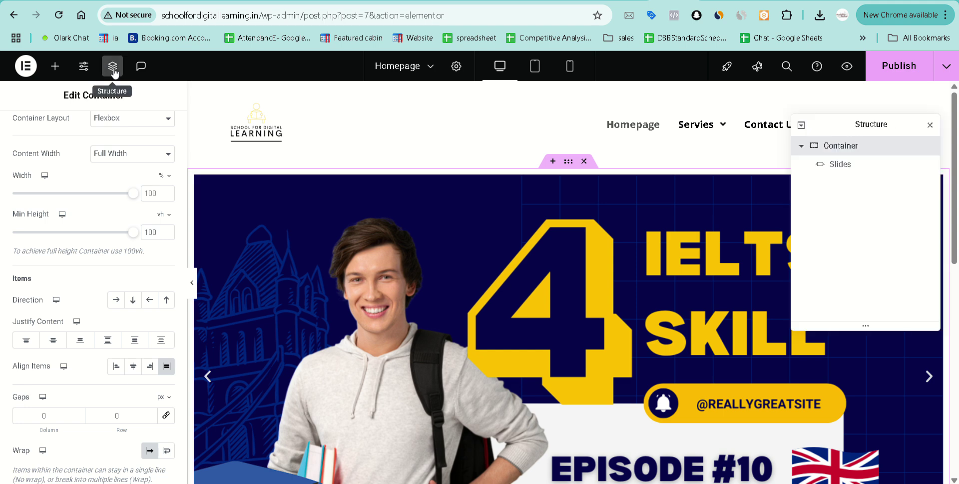
{"action": "left_click", "coordinate": [866, 171]}
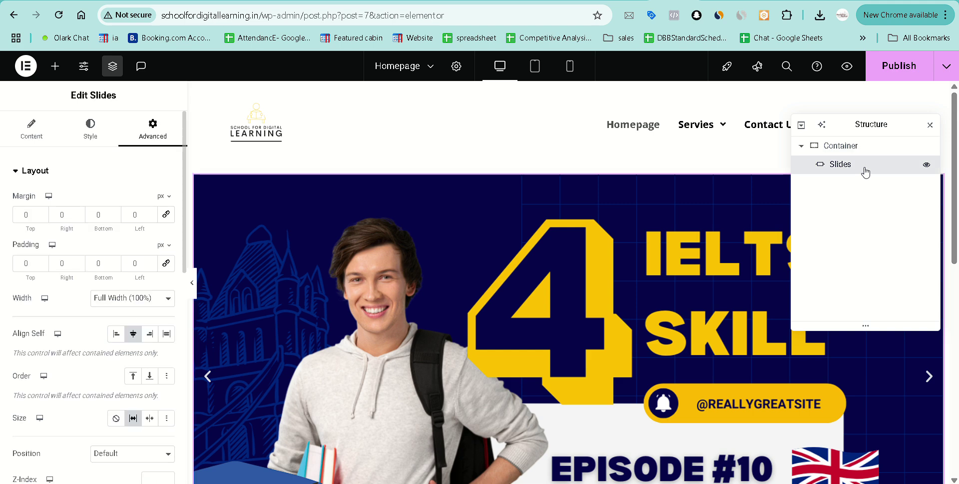
{"action": "scroll", "coordinate": [99, 331], "scroll_direction": "down", "scroll_amount": 3}
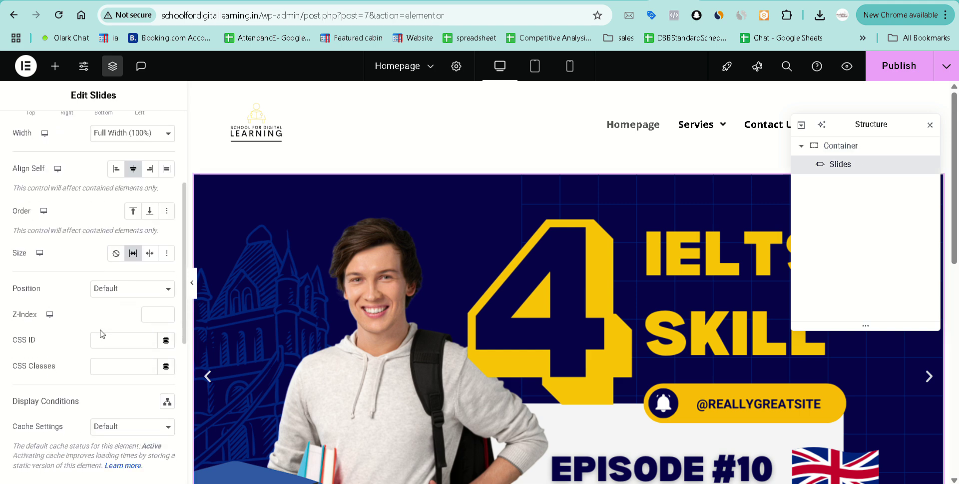
{"action": "scroll", "coordinate": [100, 333], "scroll_direction": "down", "scroll_amount": 3}
{"action": "scroll", "coordinate": [102, 320], "scroll_direction": "up", "scroll_amount": 6}
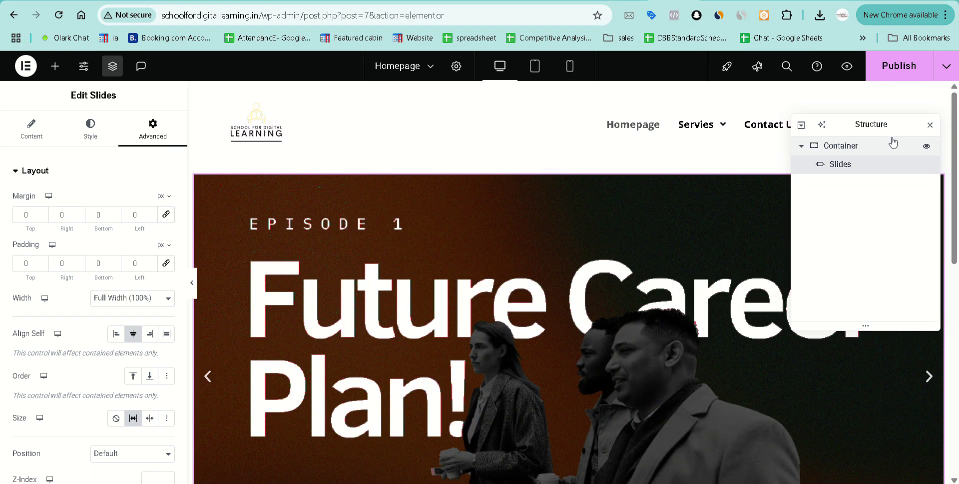
Close the navigator and set the Slides widget's left margin to -15 px.
{"action": "left_click", "coordinate": [931, 125]}
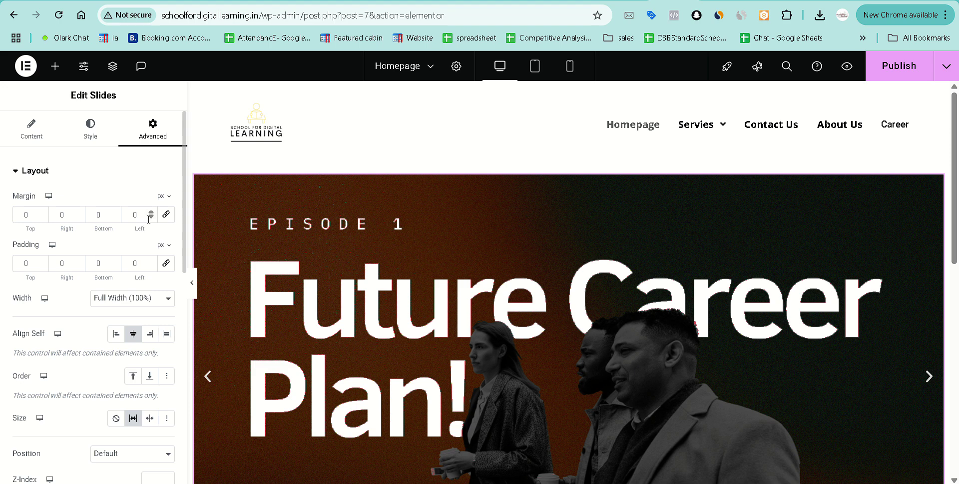
{"action": "left_click", "coordinate": [152, 218]}
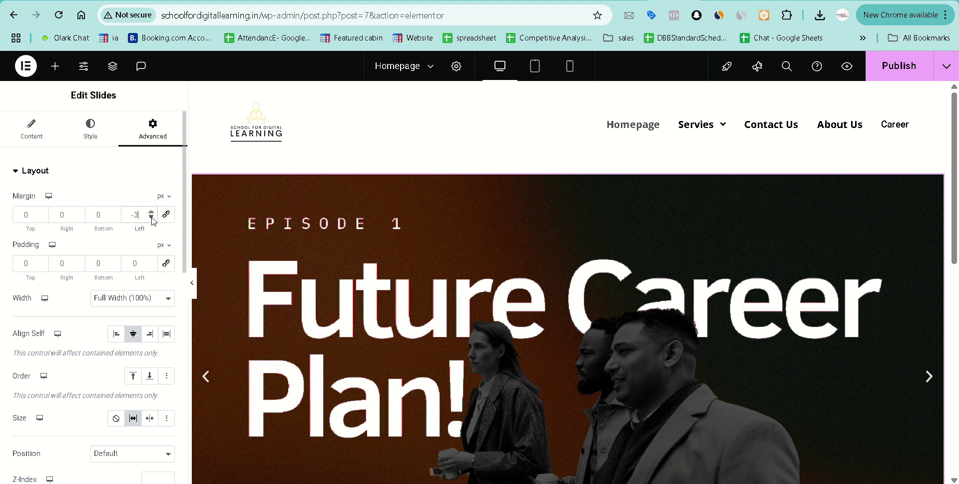
{"action": "type", "text": "1"}
{"action": "left_click", "coordinate": [151, 217]}
{"action": "left_click", "coordinate": [152, 217]}
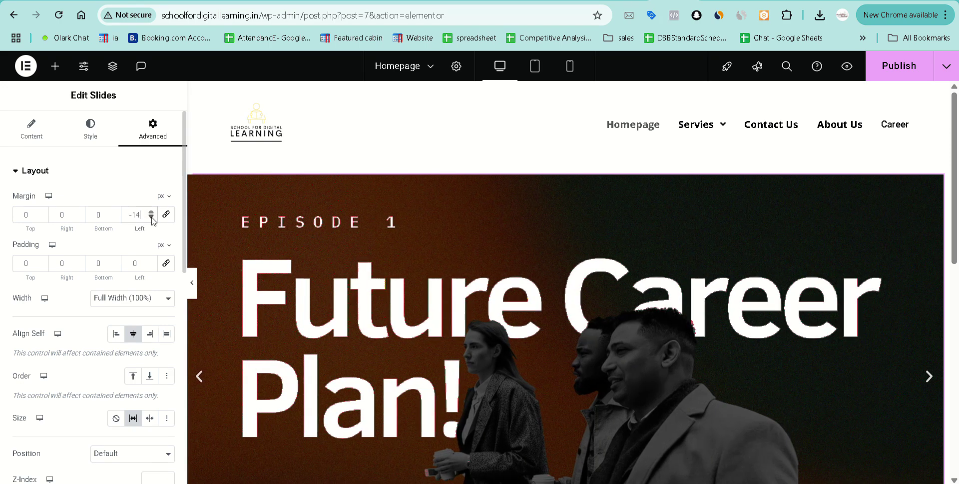
{"action": "left_click", "coordinate": [151, 218]}
{"action": "left_click", "coordinate": [151, 217]}
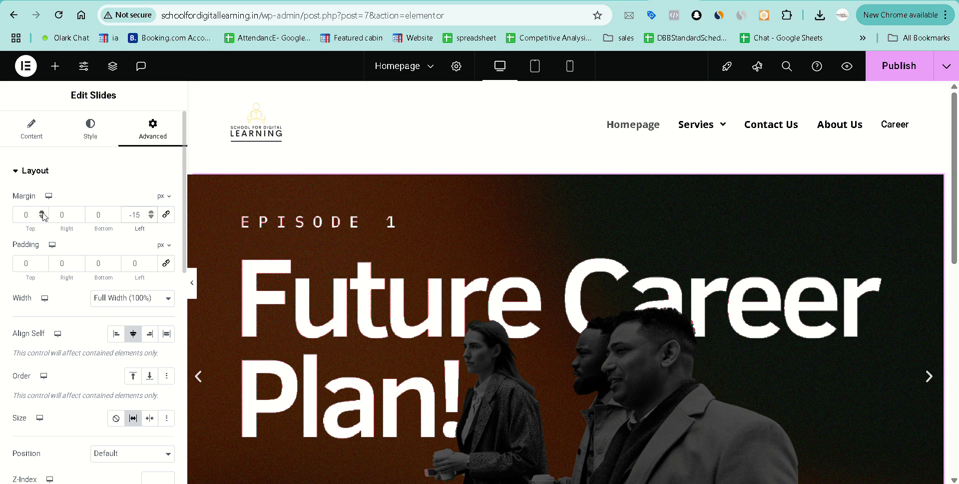
Set the Slides widget's right margin to -15 px and publish the homepage.
{"action": "left_click", "coordinate": [78, 212]}
{"action": "left_click", "coordinate": [78, 213]}
{"action": "left_click", "coordinate": [78, 213]}
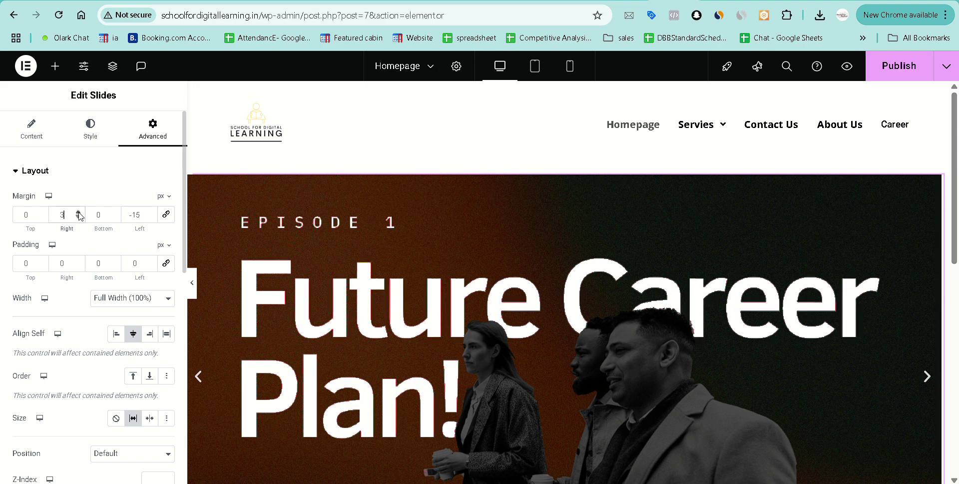
{"action": "left_click", "coordinate": [78, 213]}
{"action": "left_click", "coordinate": [78, 213]}
{"action": "left_click", "coordinate": [78, 216]}
{"action": "left_click", "coordinate": [78, 216]}
{"action": "left_click", "coordinate": [78, 217]}
{"action": "left_click", "coordinate": [78, 216]}
{"action": "left_click", "coordinate": [78, 217]}
{"action": "left_click", "coordinate": [78, 217]}
{"action": "left_click", "coordinate": [78, 217]}
{"action": "left_click", "coordinate": [78, 217]}
{"action": "double_click", "coordinate": [78, 216]}
{"action": "left_click", "coordinate": [78, 216]}
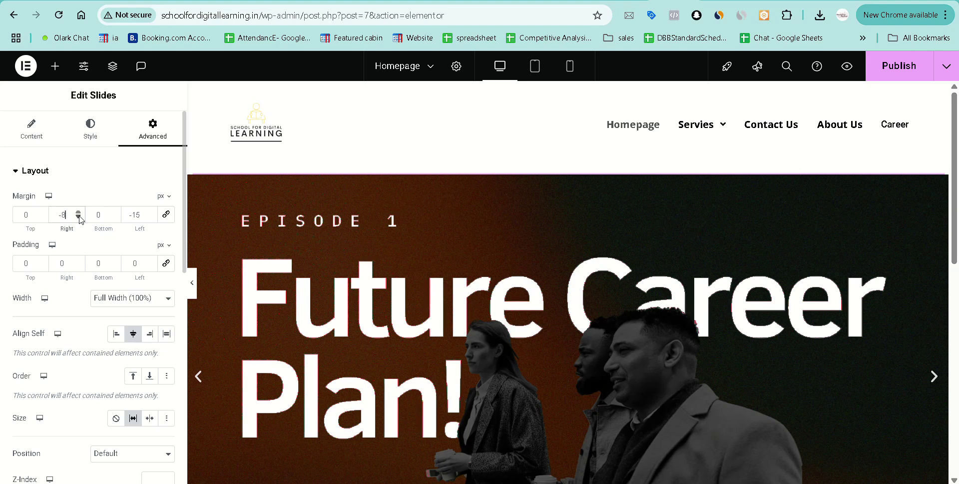
{"action": "double_click", "coordinate": [78, 216]}
{"action": "double_click", "coordinate": [78, 216]}
{"action": "left_click", "coordinate": [78, 216]}
{"action": "double_click", "coordinate": [77, 217]}
{"action": "left_click", "coordinate": [78, 216]}
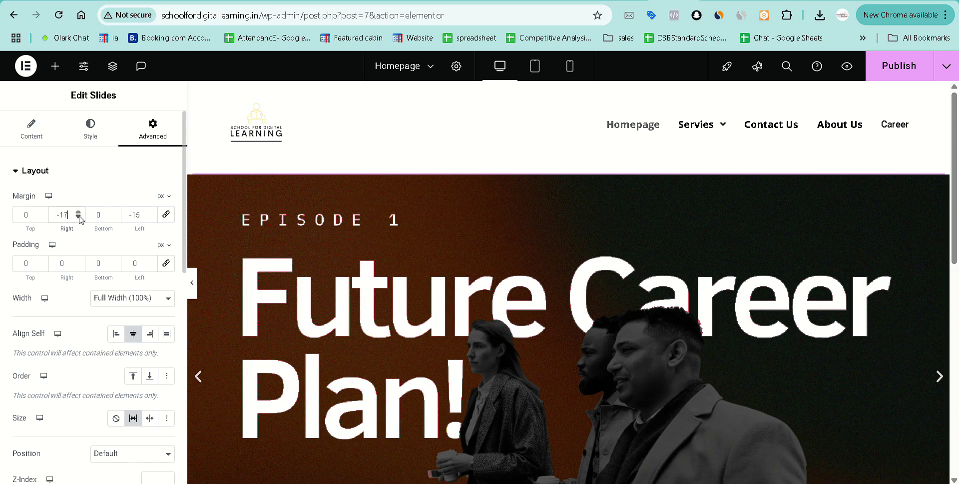
{"action": "key", "text": "Up"}
{"action": "key", "text": "Up"}
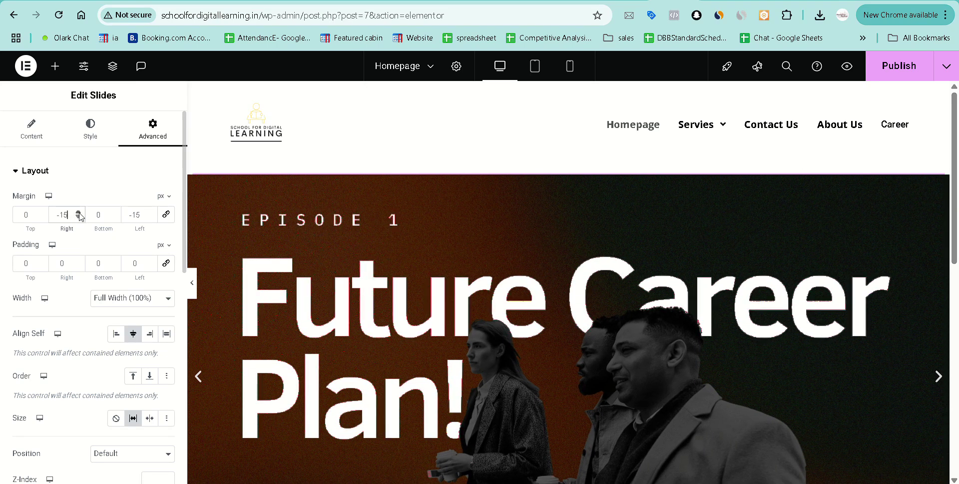
{"action": "left_click", "coordinate": [891, 78]}
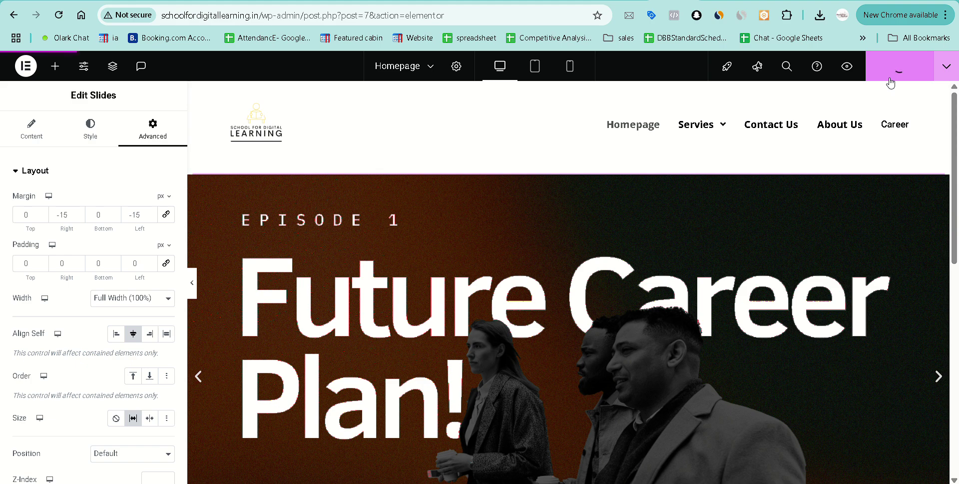
{"action": "left_click", "coordinate": [721, 2]}
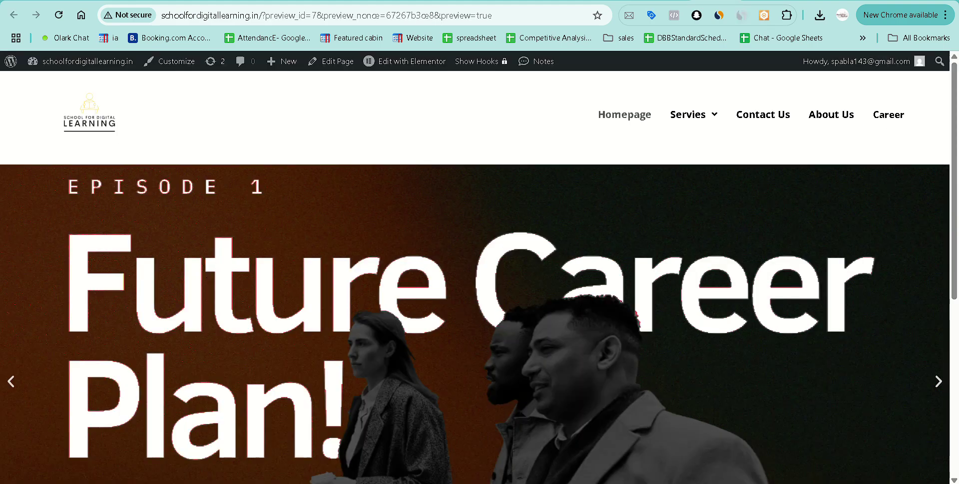
{"action": "scroll", "coordinate": [682, 309], "scroll_direction": "down", "scroll_amount": 2}
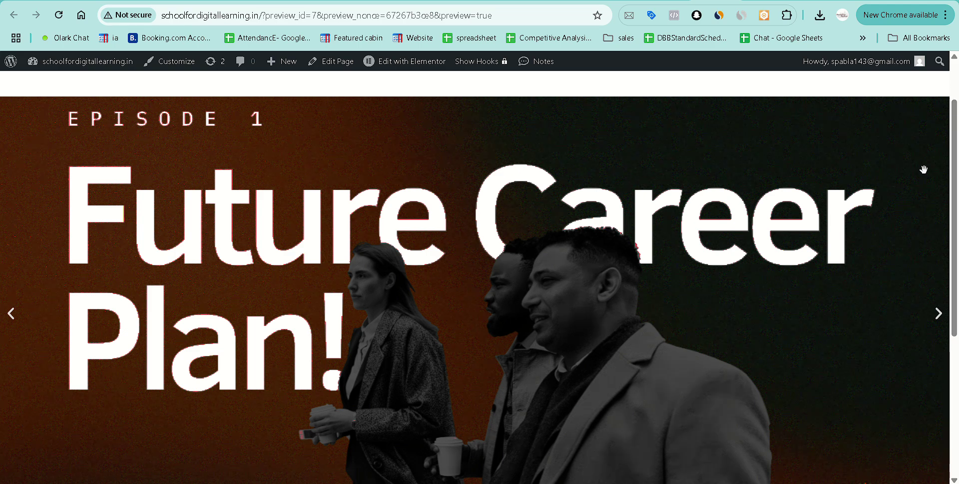
{"action": "scroll", "coordinate": [829, 204], "scroll_direction": "up", "scroll_amount": 2}
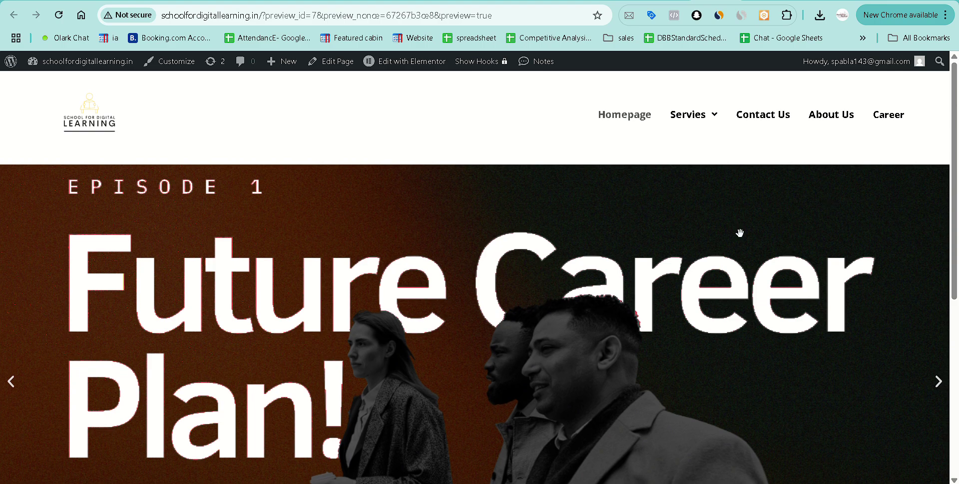
{"action": "scroll", "coordinate": [740, 233], "scroll_direction": "down", "scroll_amount": 7}
{"action": "scroll", "coordinate": [548, 274], "scroll_direction": "up", "scroll_amount": 7}
{"action": "key", "text": "ctrl+w"}
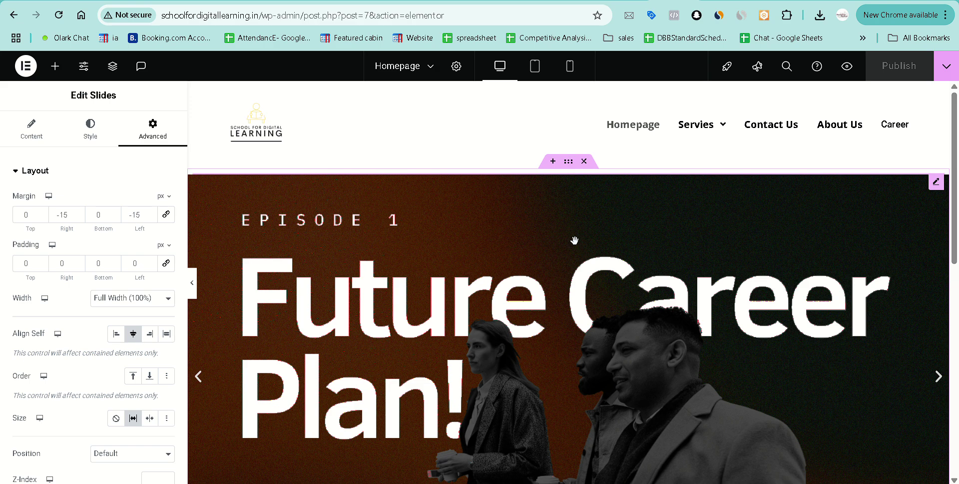
Open the widget panel for the empty section below the hero, and browse and close the Template Library.
{"action": "scroll", "coordinate": [575, 240], "scroll_direction": "down", "scroll_amount": 6}
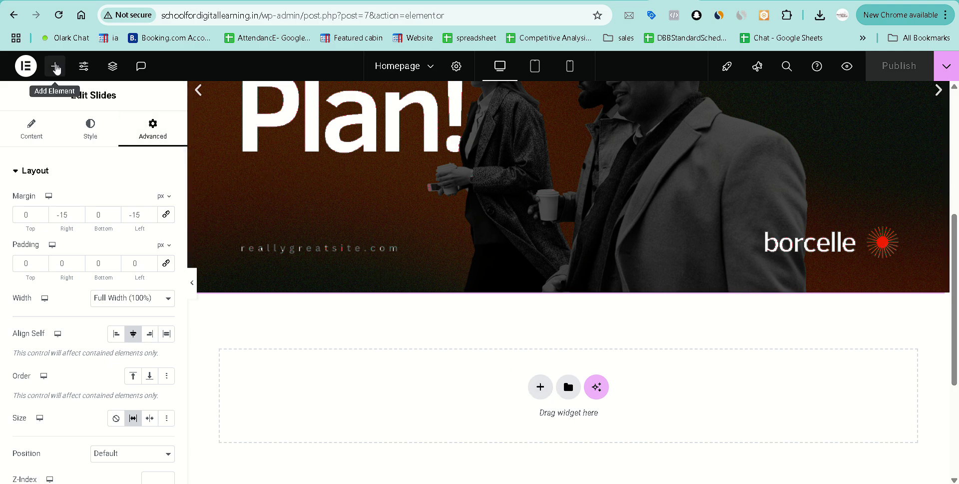
{"action": "left_click", "coordinate": [56, 67]}
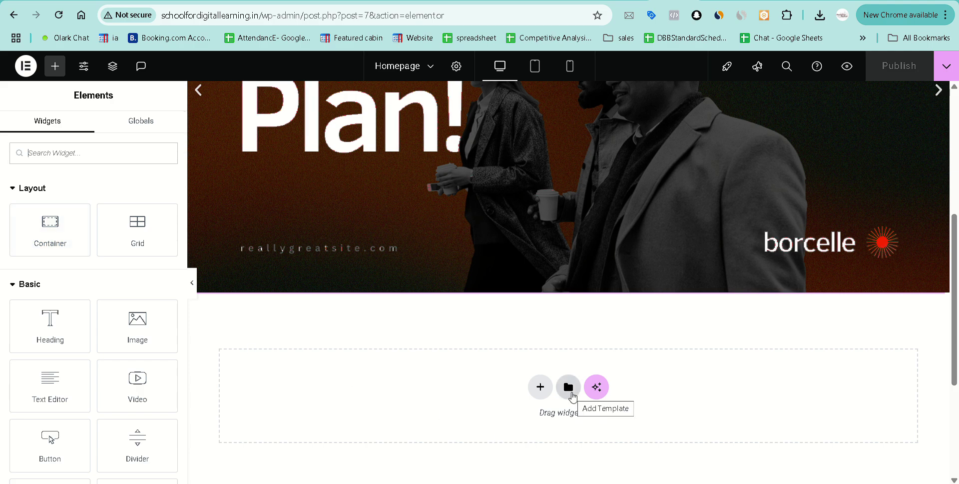
{"action": "left_click", "coordinate": [573, 394]}
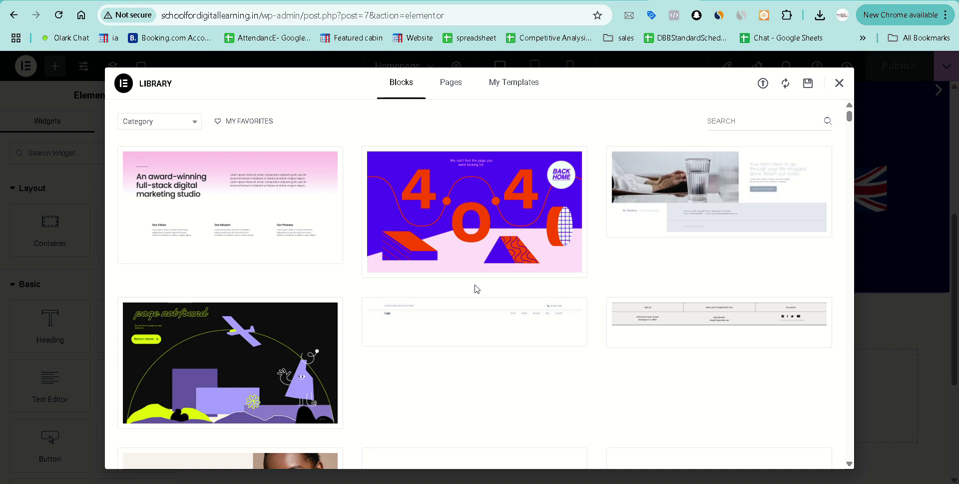
{"action": "scroll", "coordinate": [371, 302], "scroll_direction": "down", "scroll_amount": 5}
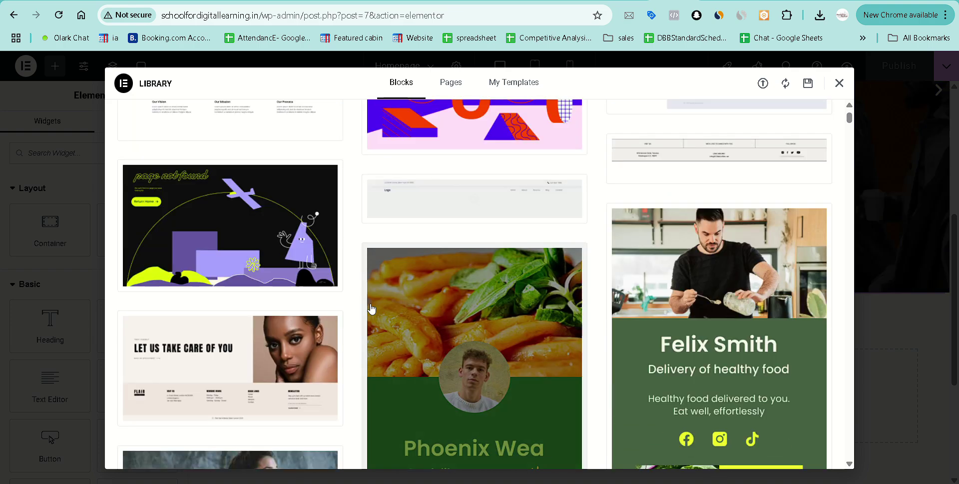
{"action": "scroll", "coordinate": [378, 360], "scroll_direction": "down", "scroll_amount": 10}
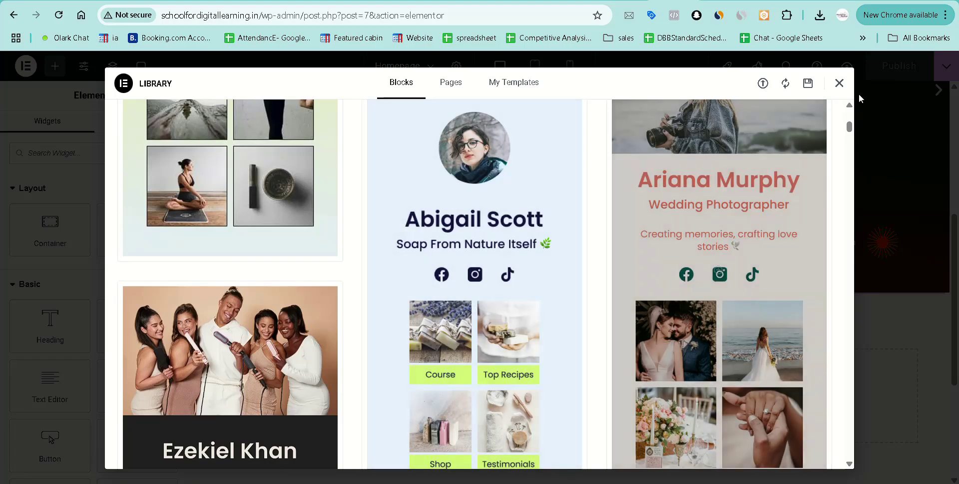
{"action": "left_click", "coordinate": [839, 83]}
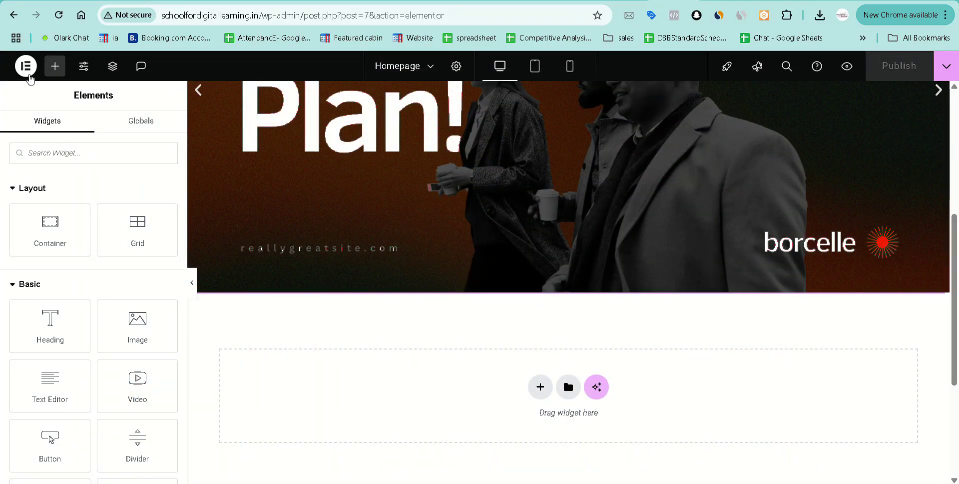
{"action": "left_click", "coordinate": [27, 70]}
Exit to WordPress admin and reopen Homepage with Elementor from Pages > All Pages.
{"action": "left_click", "coordinate": [56, 193]}
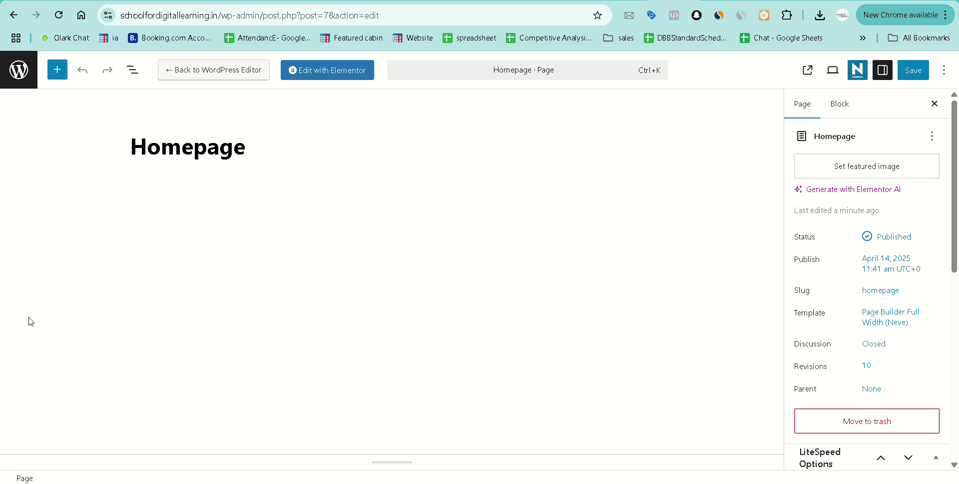
{"action": "left_click", "coordinate": [18, 70]}
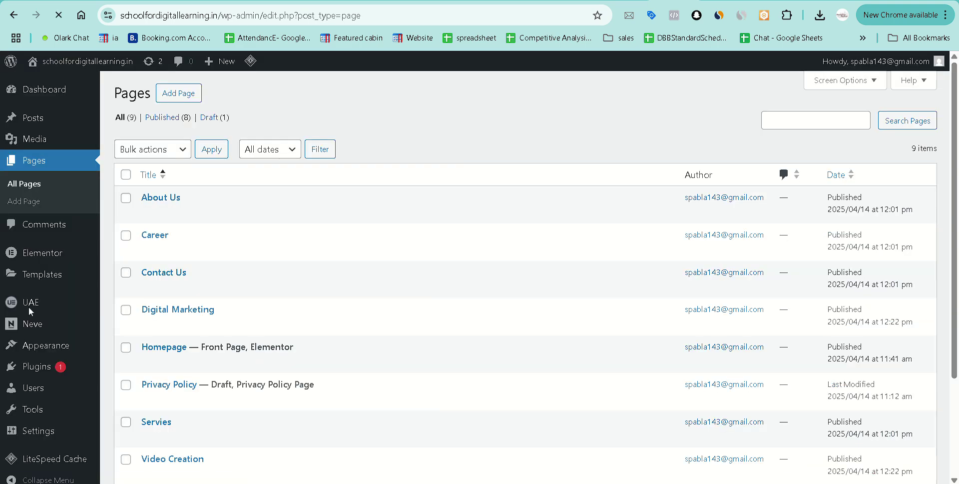
{"action": "mouse_move", "coordinate": [34, 376]}
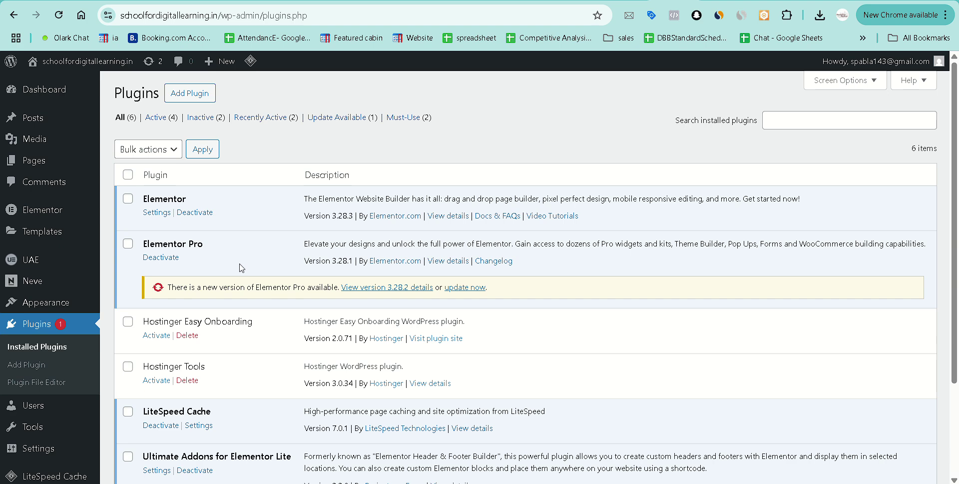
{"action": "mouse_move", "coordinate": [45, 161]}
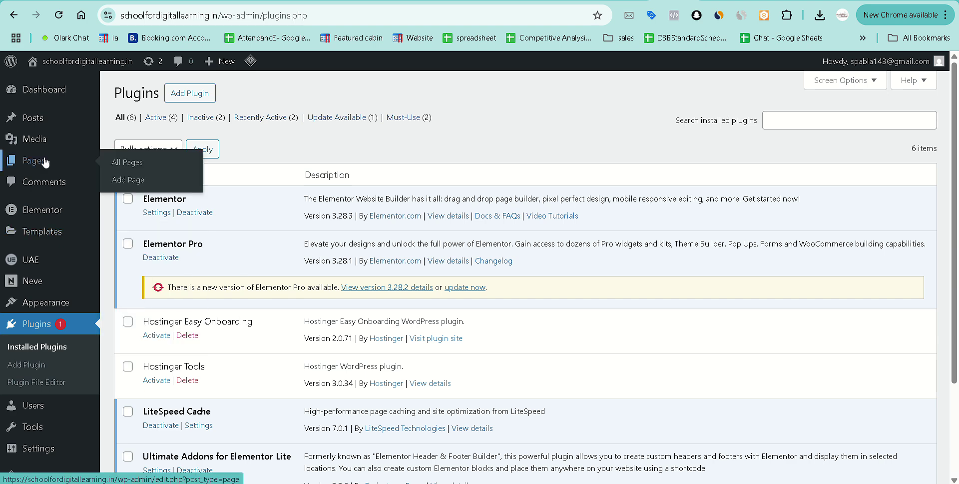
{"action": "left_click", "coordinate": [131, 162]}
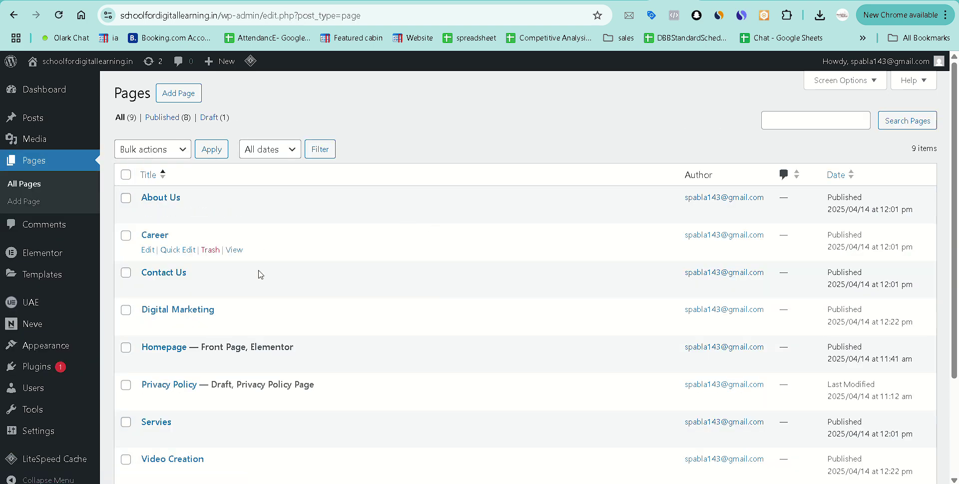
{"action": "left_click", "coordinate": [298, 364]}
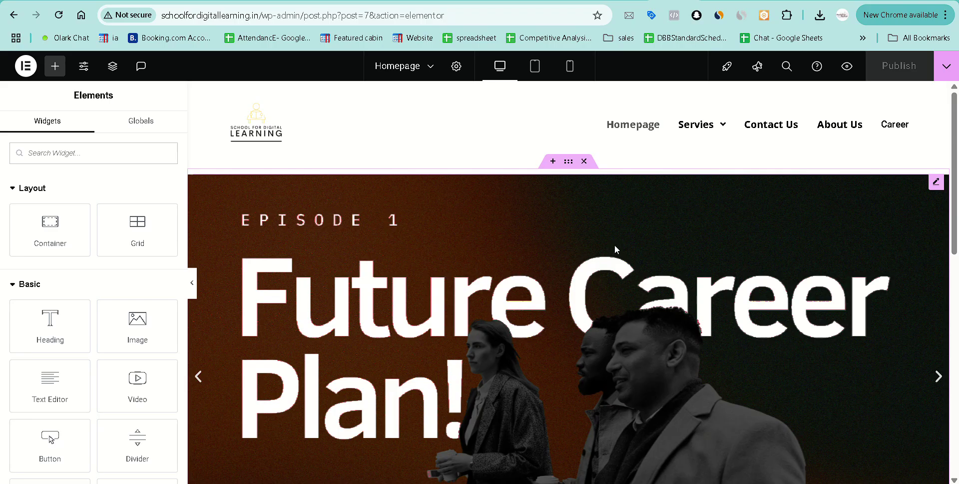
Insert the Wireframe – Pricing 1 template from the template library's Pages tab.
{"action": "scroll", "coordinate": [614, 245], "scroll_direction": "down", "scroll_amount": 10}
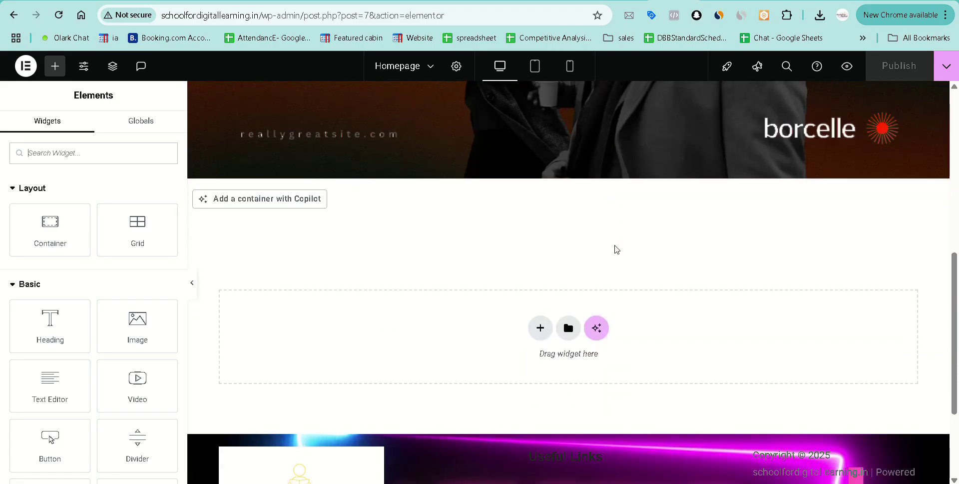
{"action": "scroll", "coordinate": [617, 249], "scroll_direction": "down", "scroll_amount": 2}
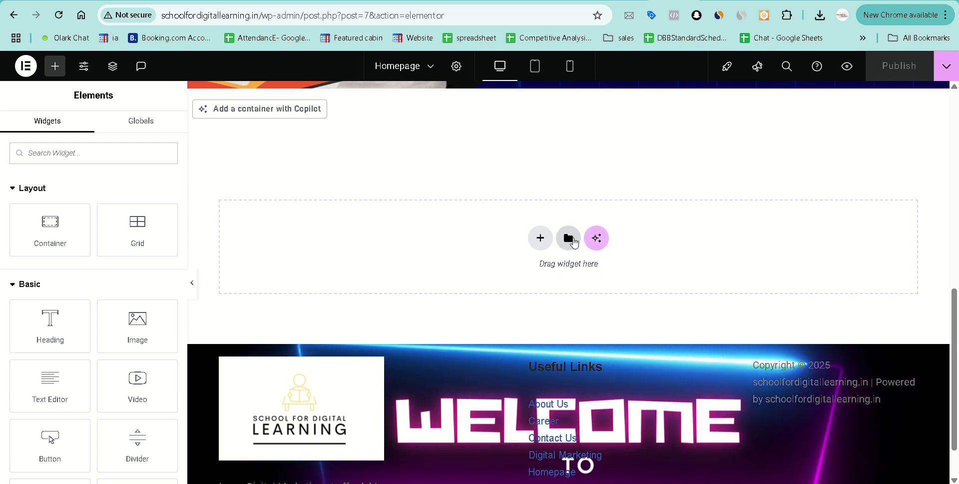
{"action": "left_click", "coordinate": [569, 239]}
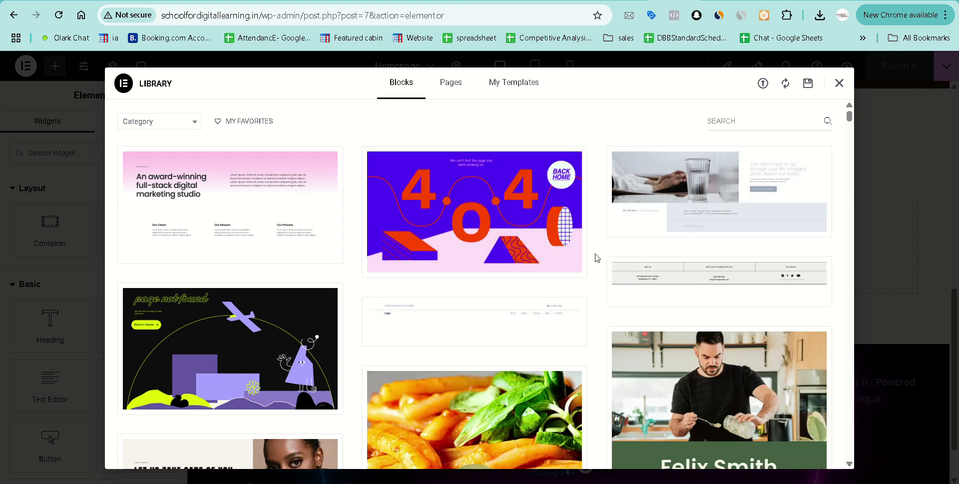
{"action": "scroll", "coordinate": [596, 257], "scroll_direction": "down", "scroll_amount": 10}
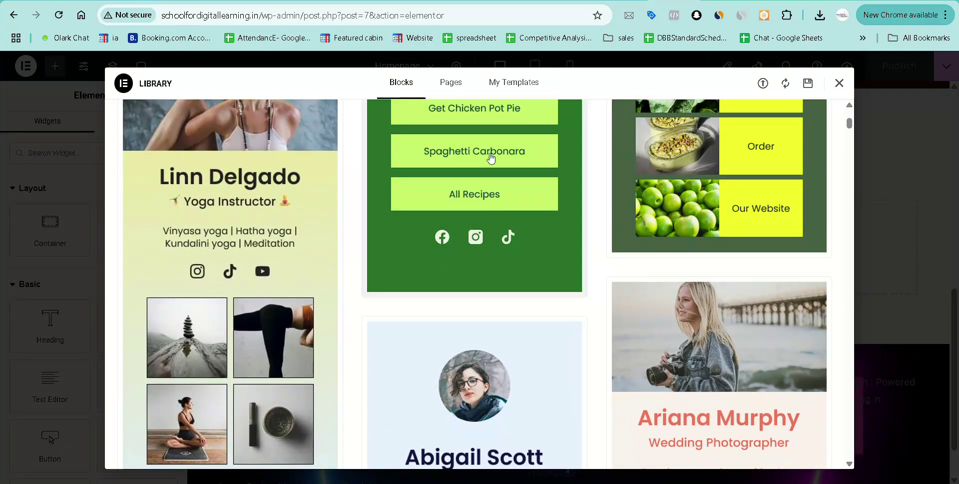
{"action": "left_click", "coordinate": [458, 89]}
{"action": "scroll", "coordinate": [508, 253], "scroll_direction": "up", "scroll_amount": 3}
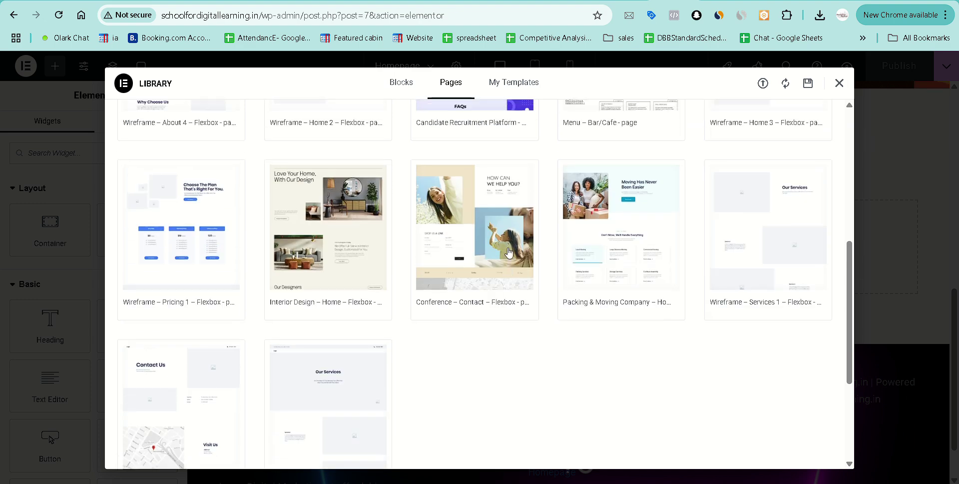
{"action": "scroll", "coordinate": [509, 252], "scroll_direction": "up", "scroll_amount": 5}
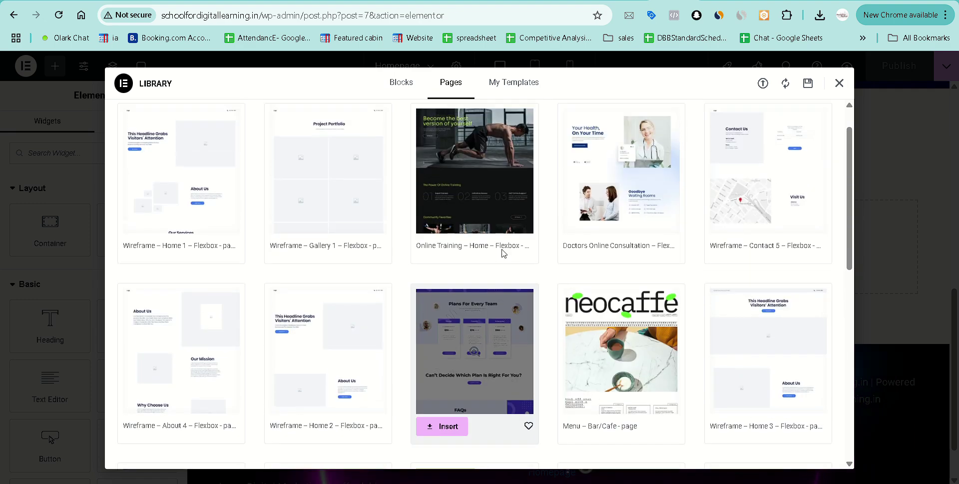
{"action": "scroll", "coordinate": [533, 289], "scroll_direction": "down", "scroll_amount": 2}
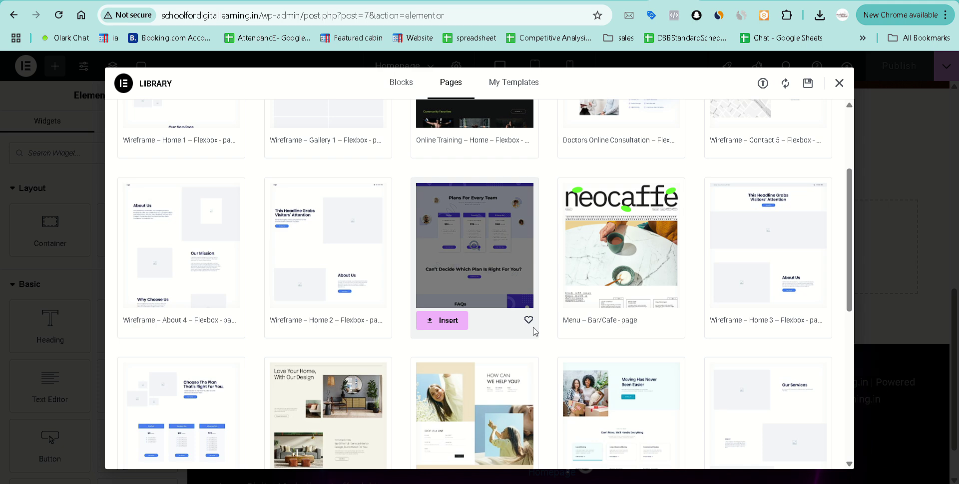
{"action": "scroll", "coordinate": [455, 248], "scroll_direction": "up", "scroll_amount": 3}
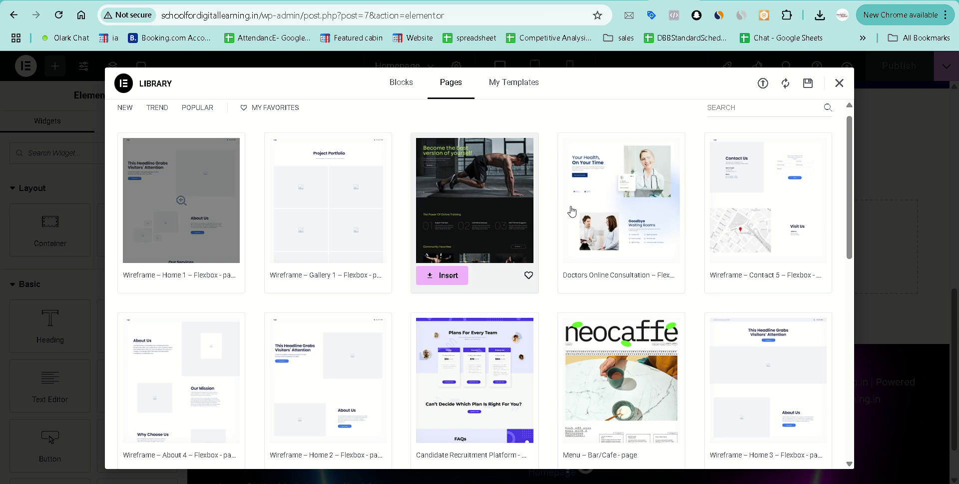
{"action": "scroll", "coordinate": [601, 240], "scroll_direction": "down", "scroll_amount": 4}
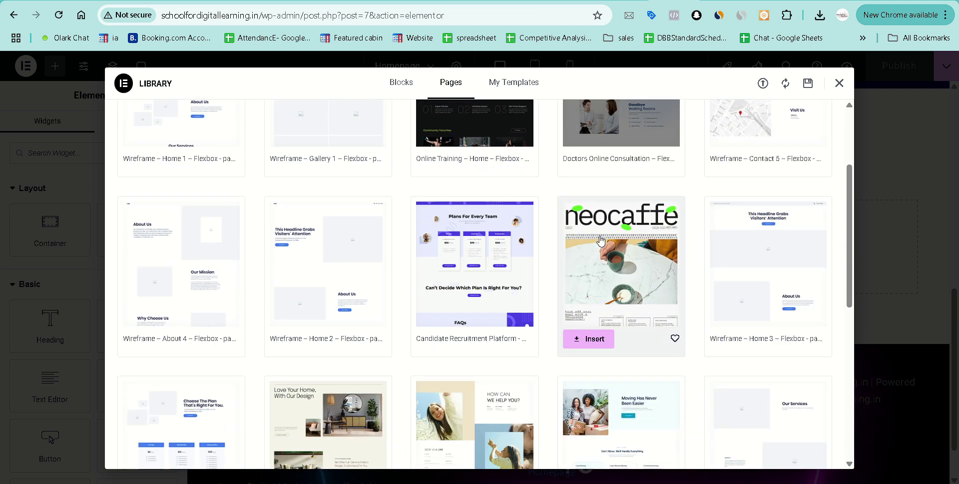
{"action": "scroll", "coordinate": [601, 240], "scroll_direction": "down", "scroll_amount": 1}
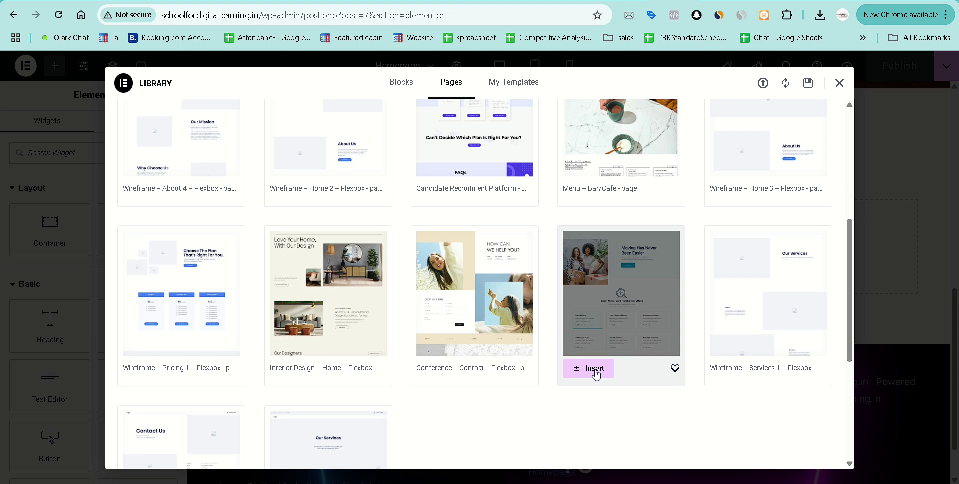
{"action": "left_click", "coordinate": [148, 367]}
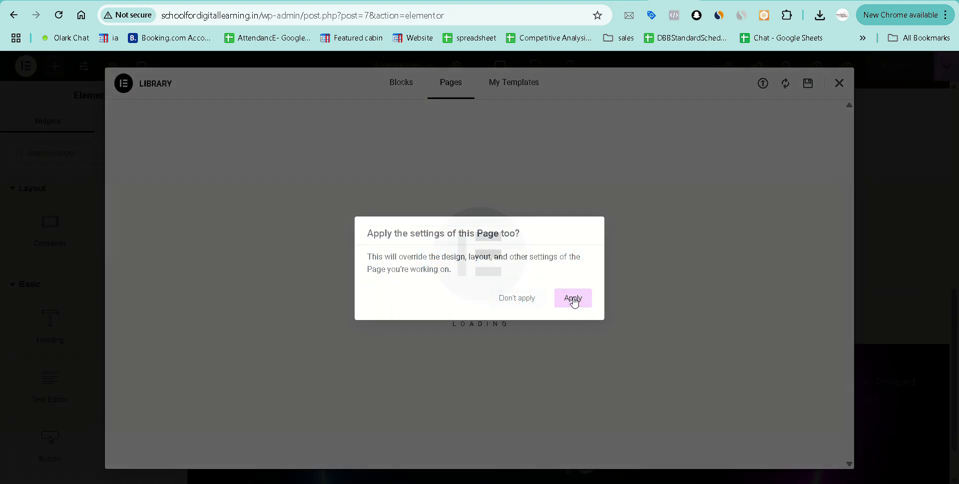
Apply the template's page settings too, check the added sections, and publish the Homepage.
{"action": "left_click", "coordinate": [573, 298]}
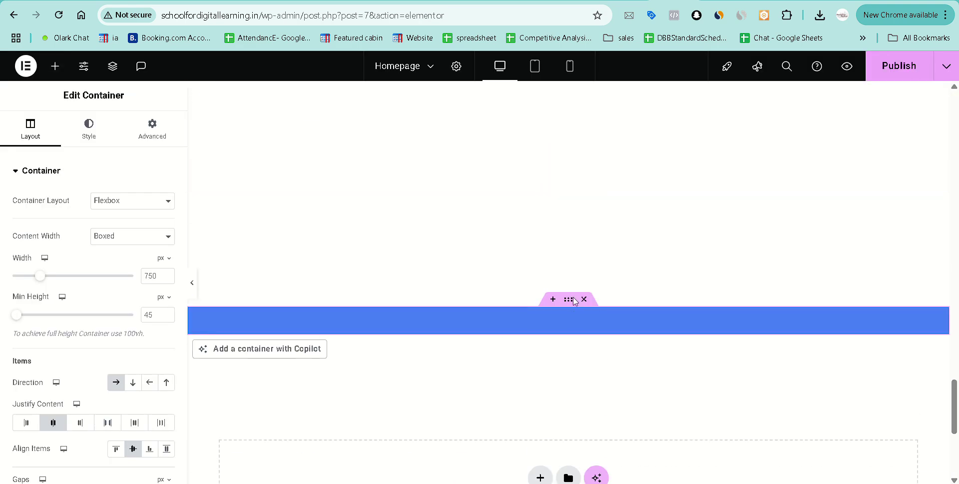
{"action": "scroll", "coordinate": [575, 301], "scroll_direction": "up", "scroll_amount": 14}
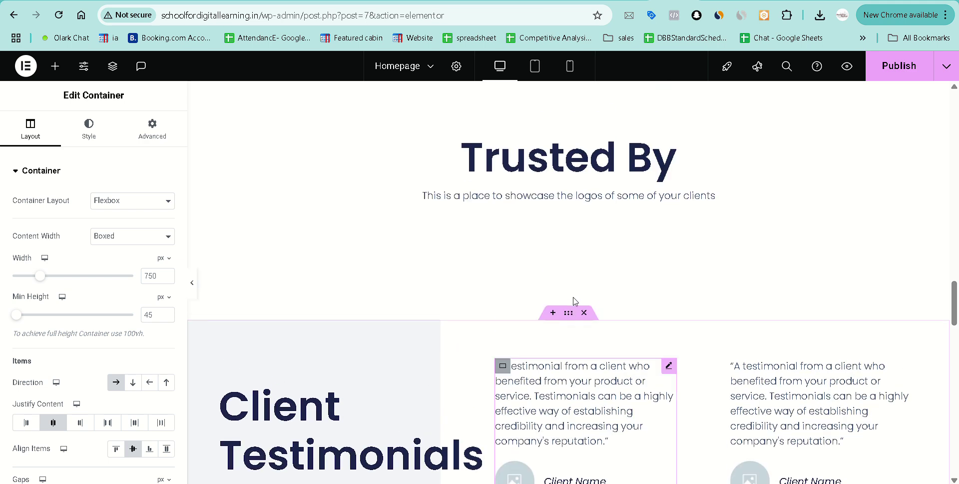
{"action": "scroll", "coordinate": [575, 300], "scroll_direction": "up", "scroll_amount": 15}
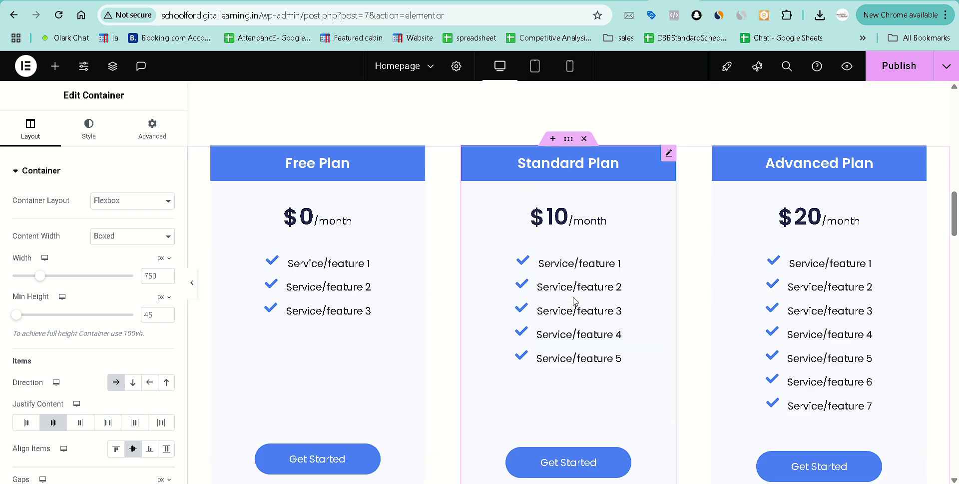
{"action": "scroll", "coordinate": [575, 300], "scroll_direction": "up", "scroll_amount": 8}
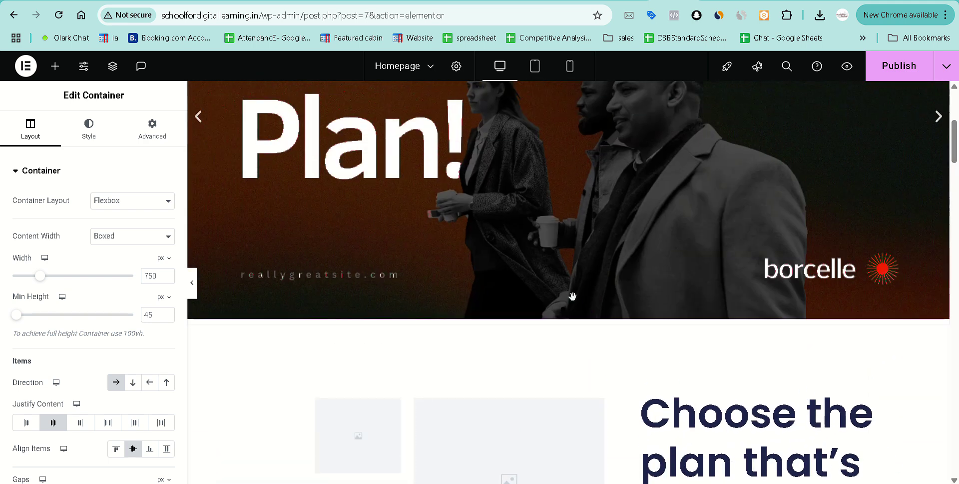
{"action": "left_click", "coordinate": [897, 66]}
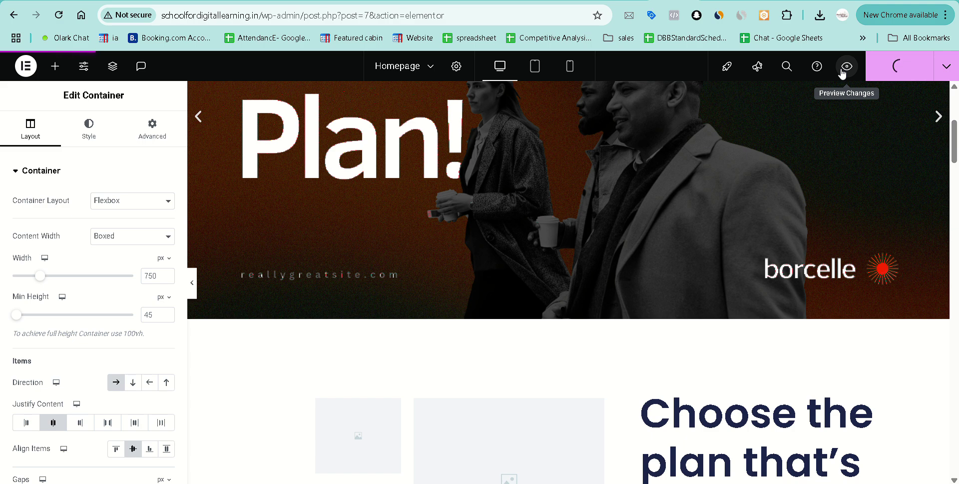
Preview the Homepage, scrolling through the pricing, testimonials and FAQ sections to the footer.
{"action": "left_click", "coordinate": [843, 69]}
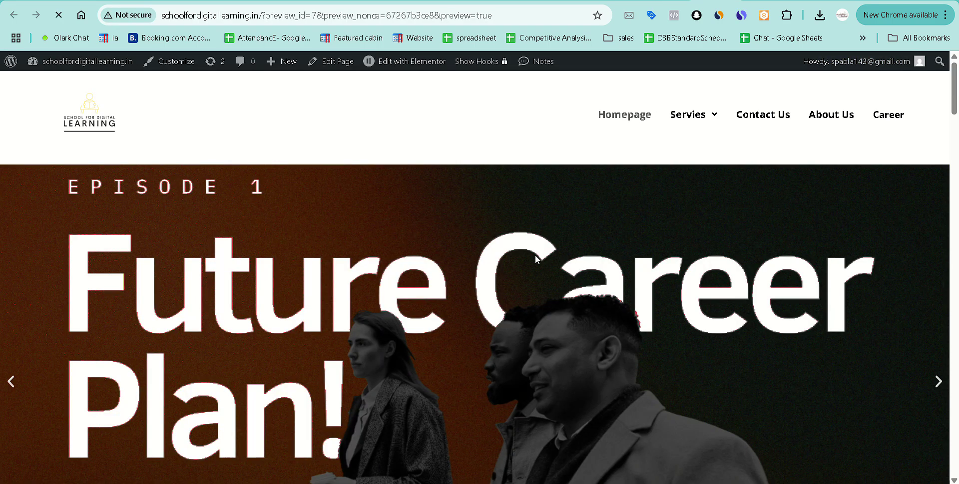
{"action": "scroll", "coordinate": [535, 255], "scroll_direction": "down", "scroll_amount": 1}
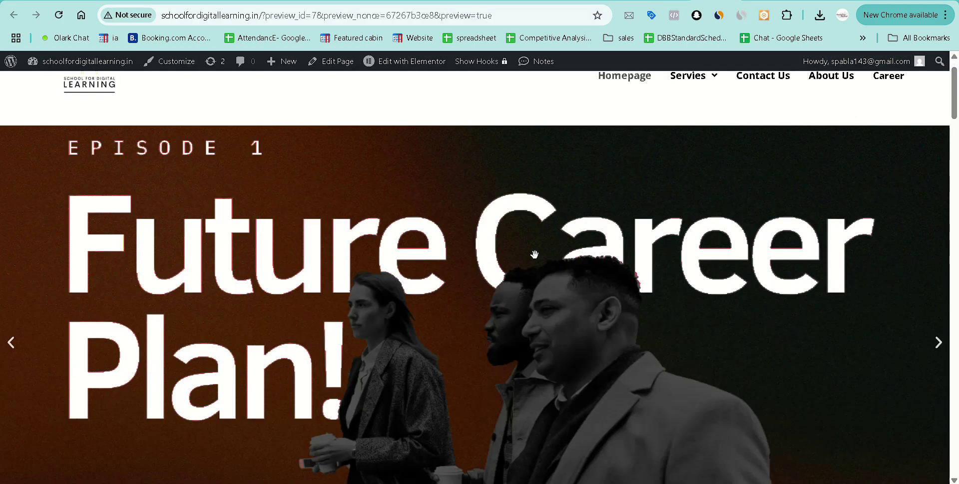
{"action": "scroll", "coordinate": [535, 255], "scroll_direction": "down", "scroll_amount": 8}
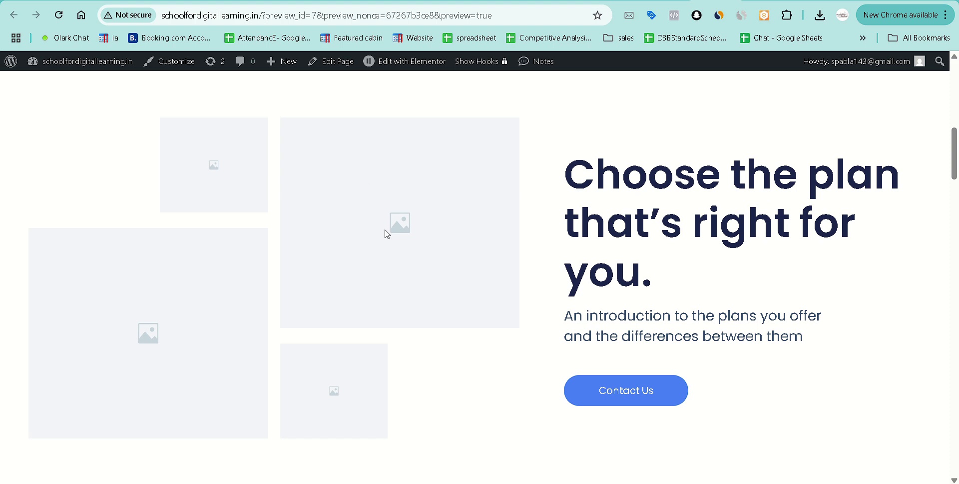
{"action": "scroll", "coordinate": [450, 367], "scroll_direction": "down", "scroll_amount": 15}
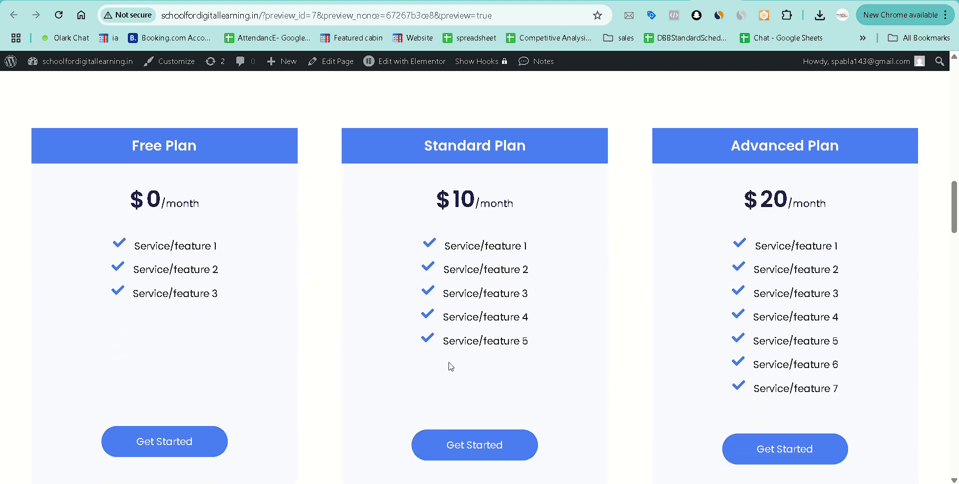
{"action": "scroll", "coordinate": [450, 367], "scroll_direction": "down", "scroll_amount": 10}
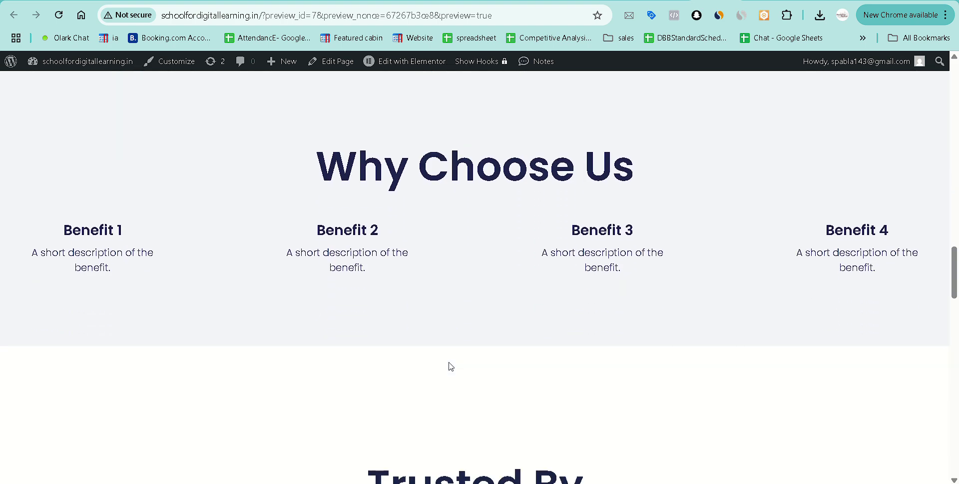
{"action": "scroll", "coordinate": [451, 366], "scroll_direction": "down", "scroll_amount": 10}
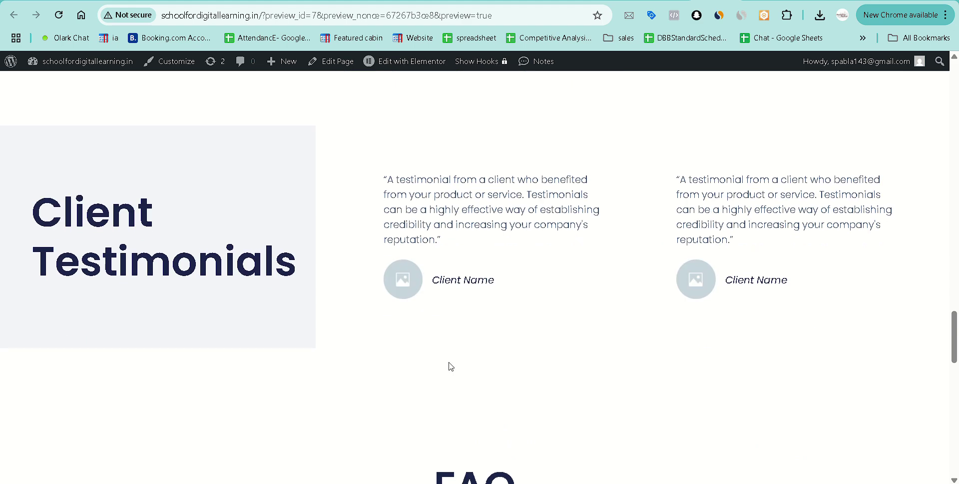
{"action": "scroll", "coordinate": [450, 362], "scroll_direction": "down", "scroll_amount": 5}
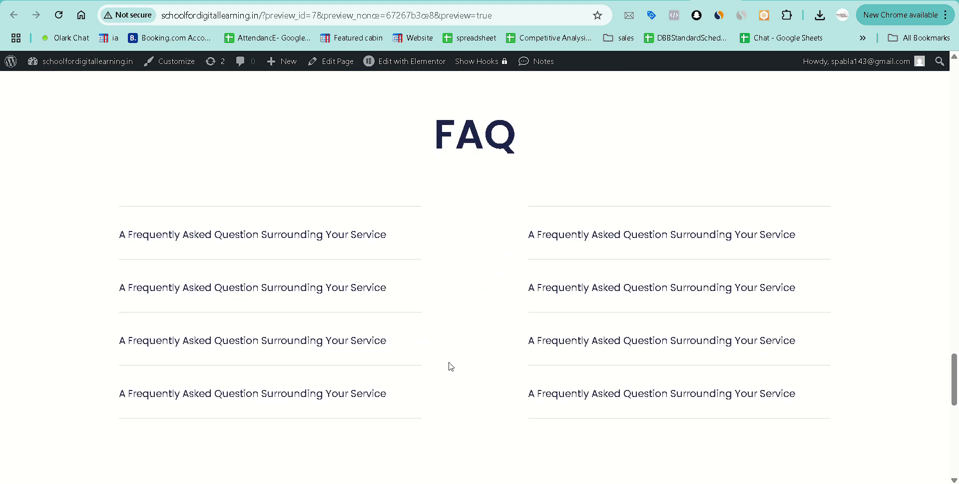
{"action": "scroll", "coordinate": [449, 367], "scroll_direction": "down", "scroll_amount": 10}
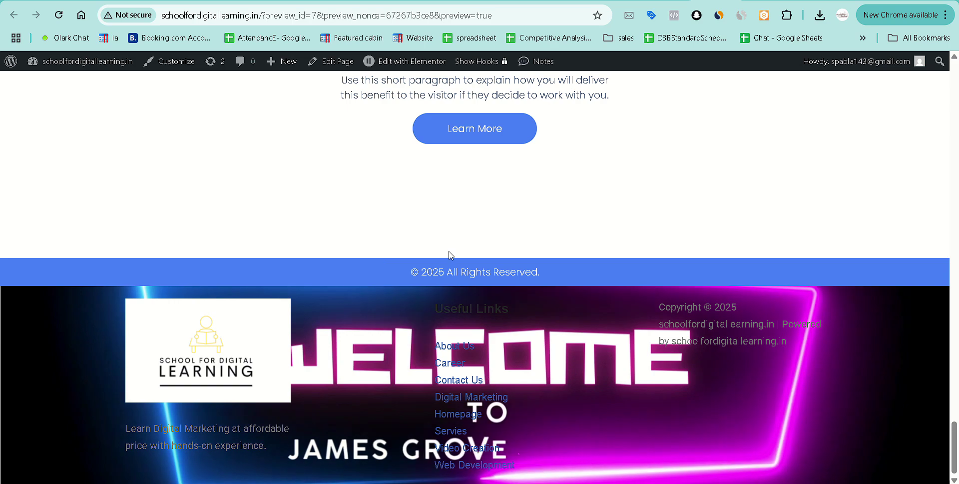
Back in the editor, hide the Copyright footer row with its eye toggle in the Structure navigator.
{"action": "left_click", "coordinate": [658, 1]}
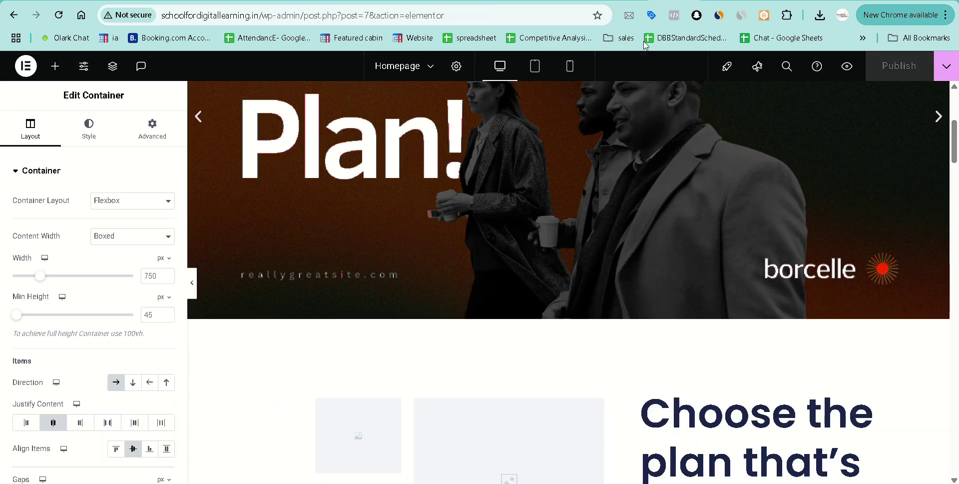
{"action": "scroll", "coordinate": [536, 343], "scroll_direction": "down", "scroll_amount": 12}
{"action": "scroll", "coordinate": [535, 343], "scroll_direction": "down", "scroll_amount": 15}
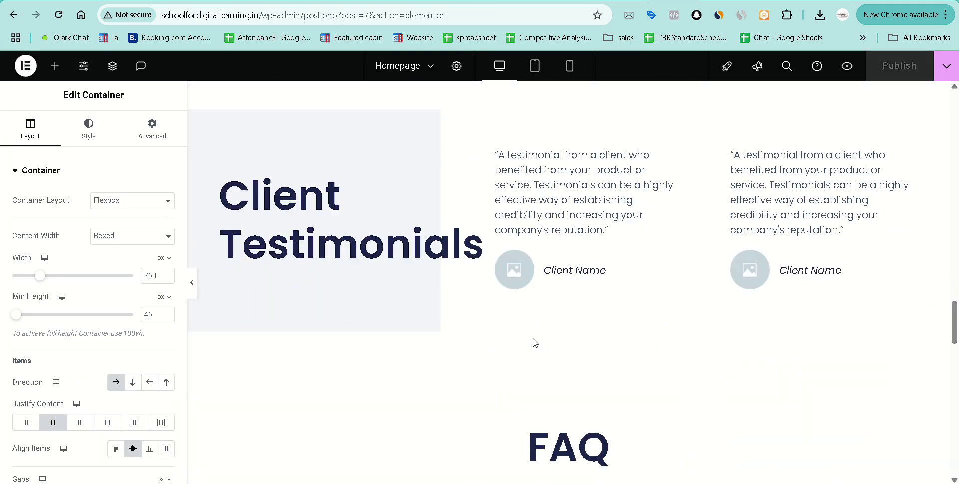
{"action": "scroll", "coordinate": [535, 343], "scroll_direction": "down", "scroll_amount": 3}
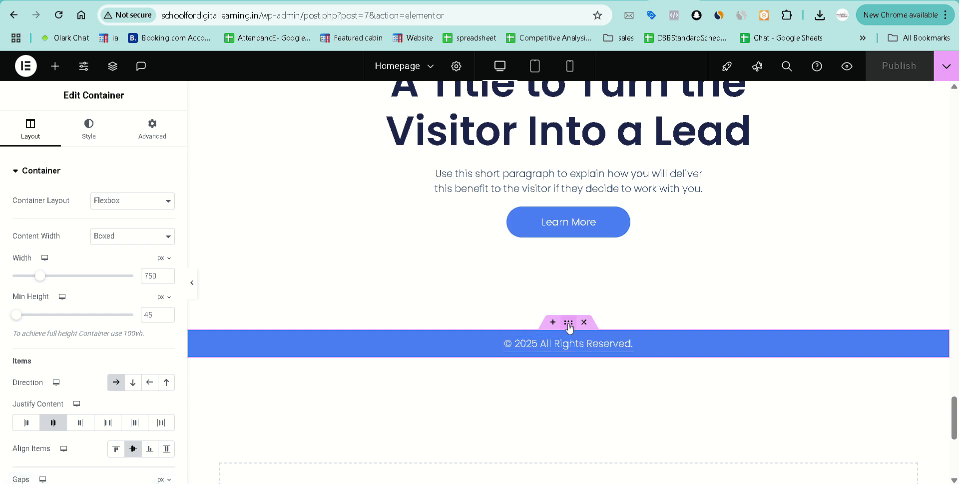
{"action": "left_click", "coordinate": [118, 75]}
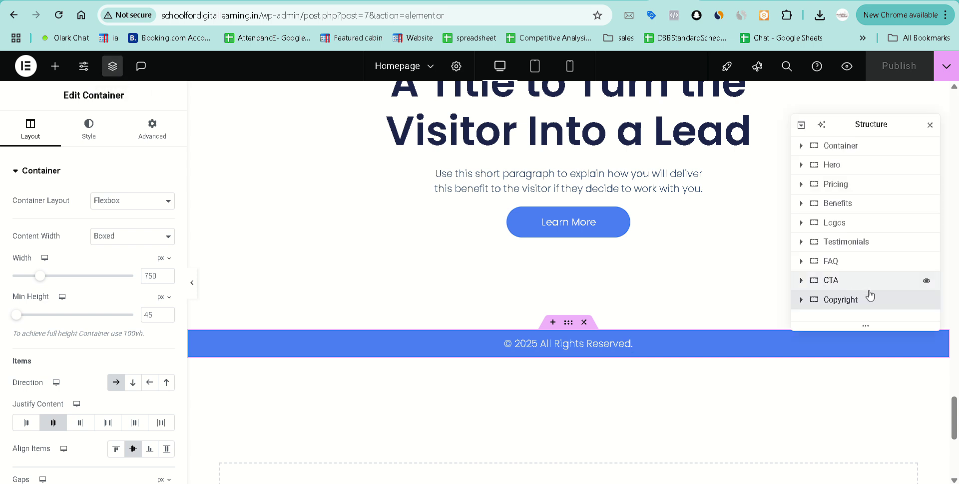
{"action": "left_click", "coordinate": [928, 301]}
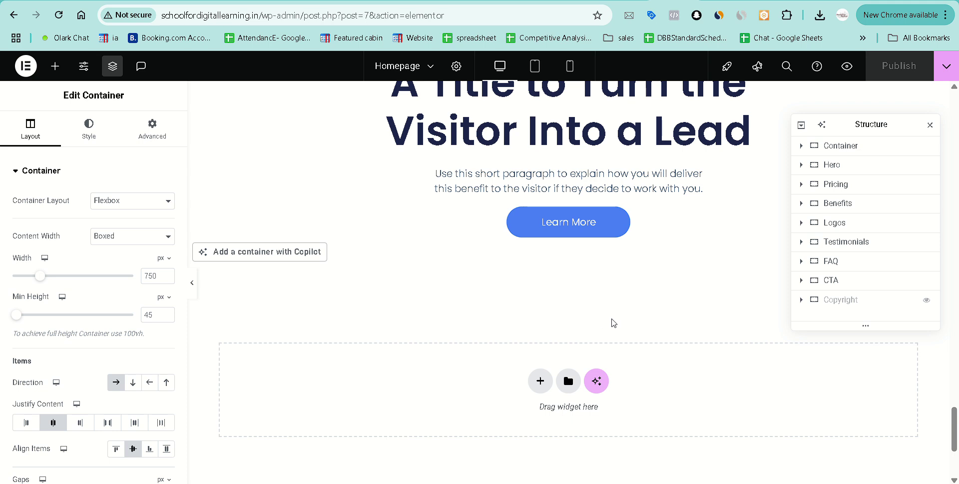
{"action": "left_click", "coordinate": [927, 300]}
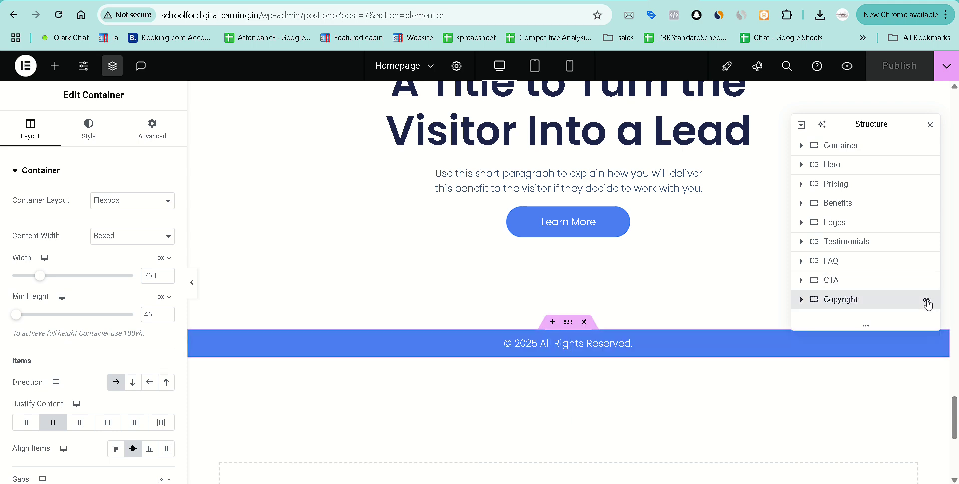
{"action": "left_click", "coordinate": [927, 301]}
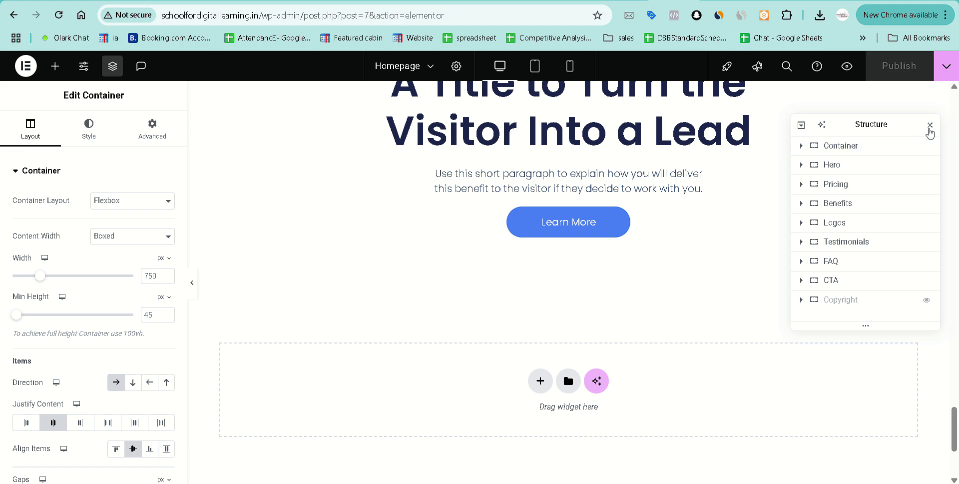
{"action": "left_click", "coordinate": [931, 125]}
{"action": "scroll", "coordinate": [671, 215], "scroll_direction": "up", "scroll_amount": 20}
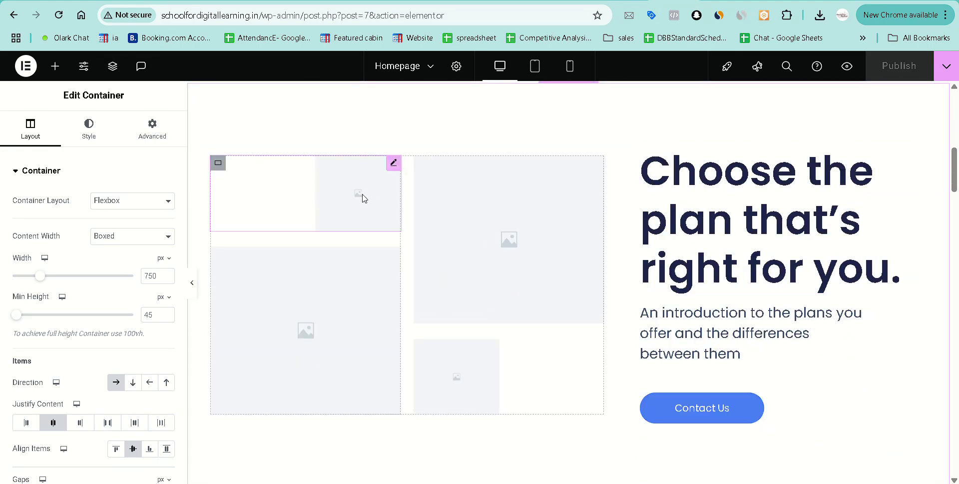
Fill the top-left placeholder with the Future Career image and the top-right with the School for Digital Learning logo.
{"action": "left_click", "coordinate": [278, 216]}
{"action": "left_click", "coordinate": [80, 270]}
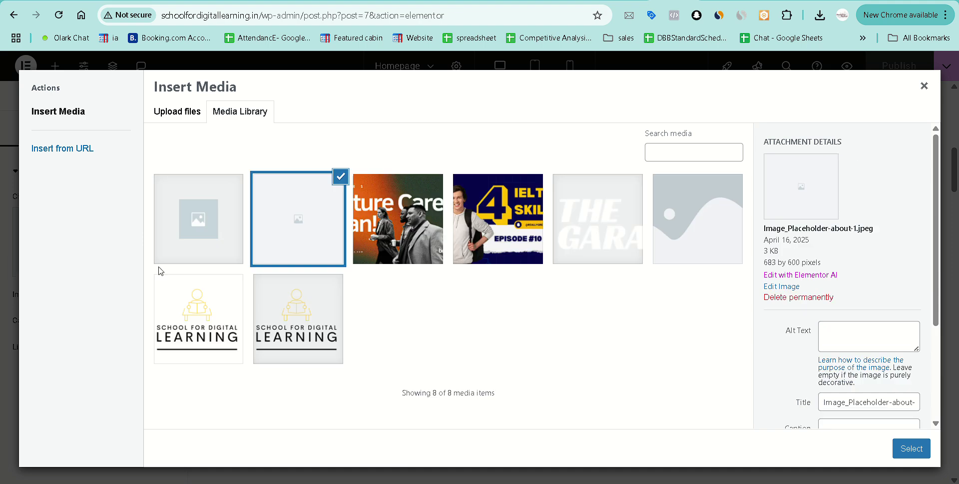
{"action": "left_click", "coordinate": [434, 225]}
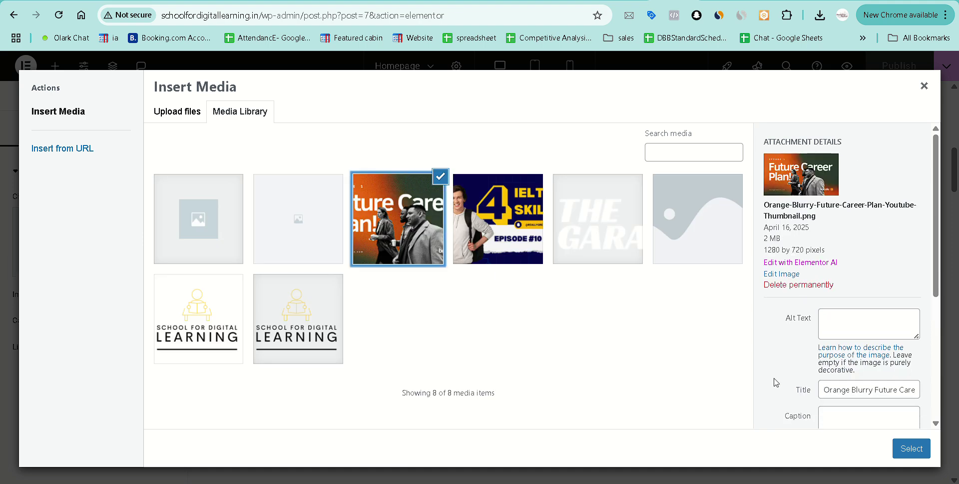
{"action": "left_click", "coordinate": [918, 450]}
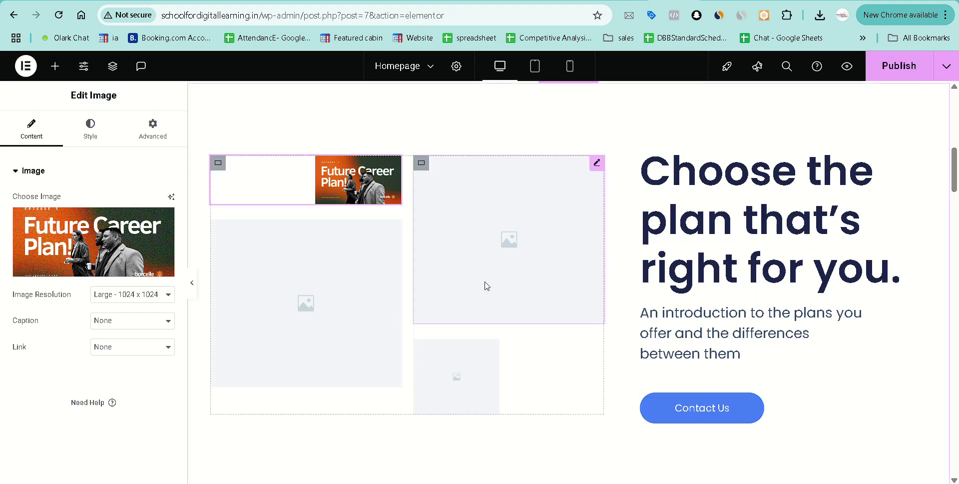
{"action": "left_click", "coordinate": [528, 243]}
{"action": "left_click", "coordinate": [110, 254]}
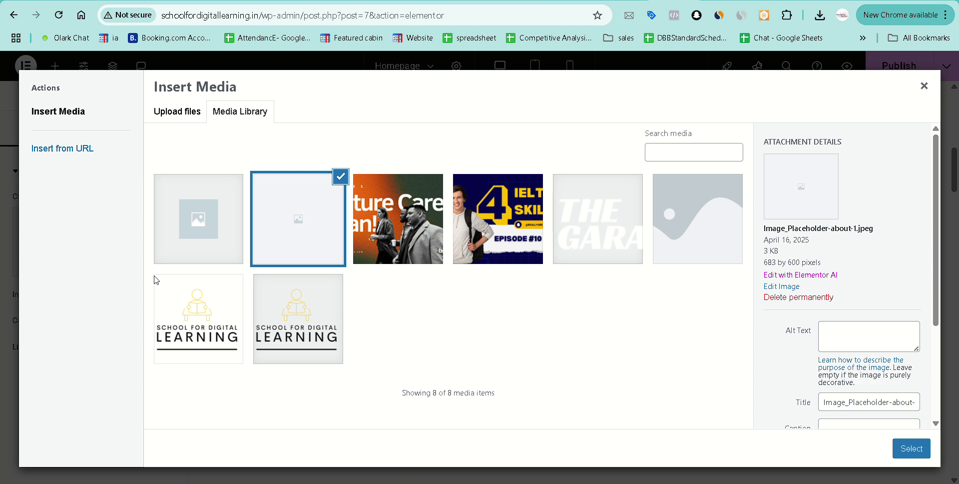
{"action": "left_click", "coordinate": [306, 316]}
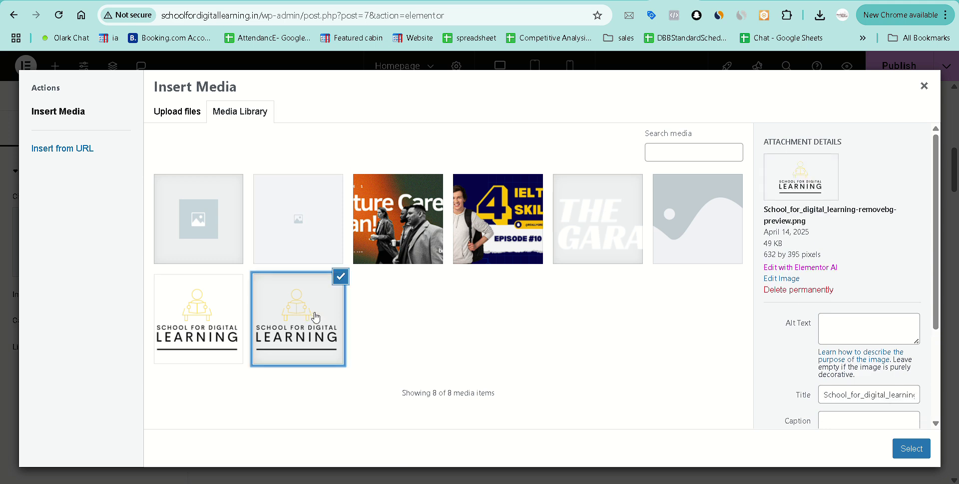
{"action": "left_click", "coordinate": [901, 440]}
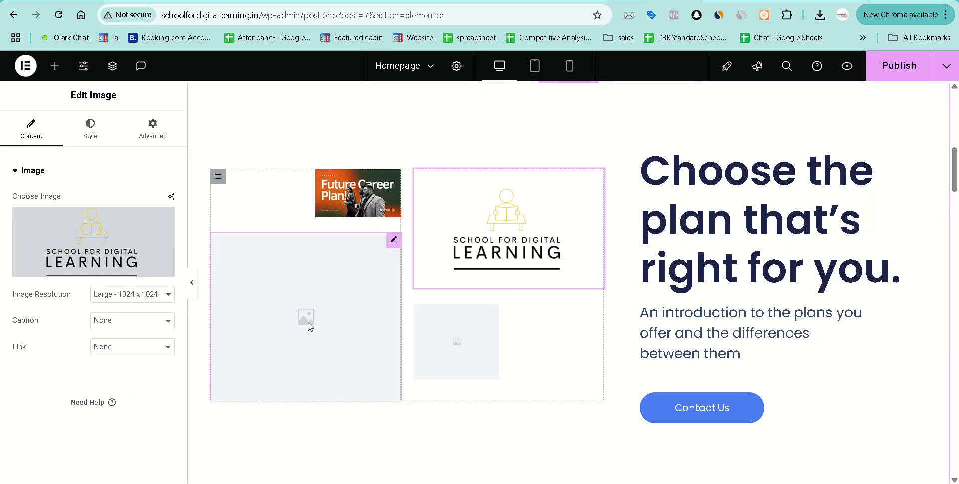
Fill the large bottom-left placeholder with the IELTS image and the small bottom-right with the Future Career Plan image.
{"action": "left_click", "coordinate": [284, 316]}
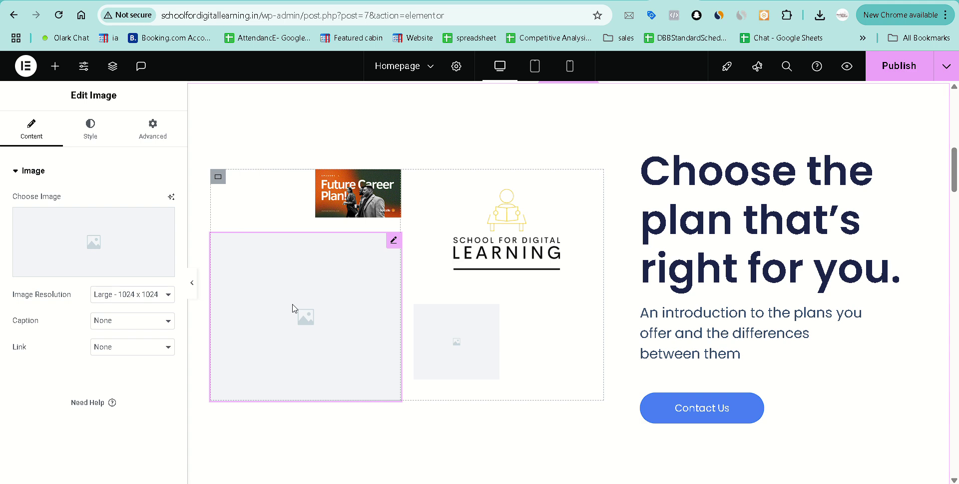
{"action": "left_click", "coordinate": [86, 267]}
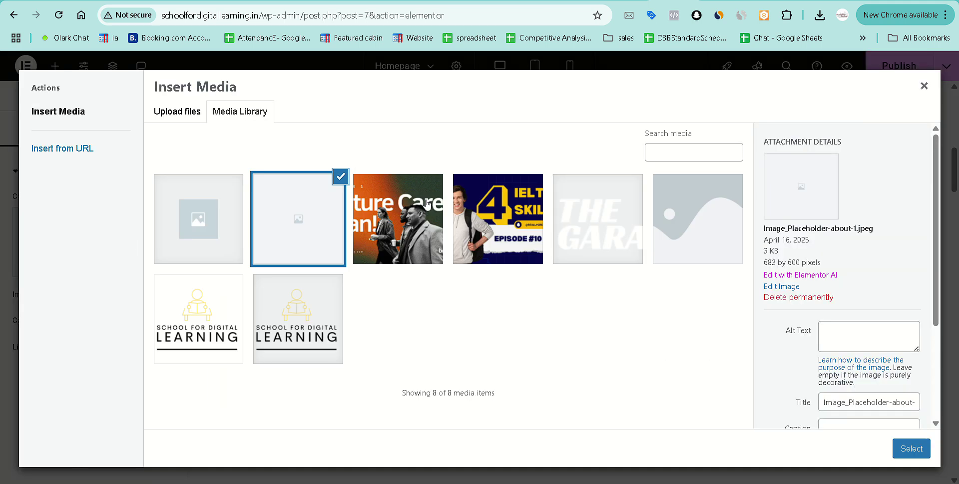
{"action": "left_click", "coordinate": [508, 206]}
{"action": "left_click", "coordinate": [911, 448]}
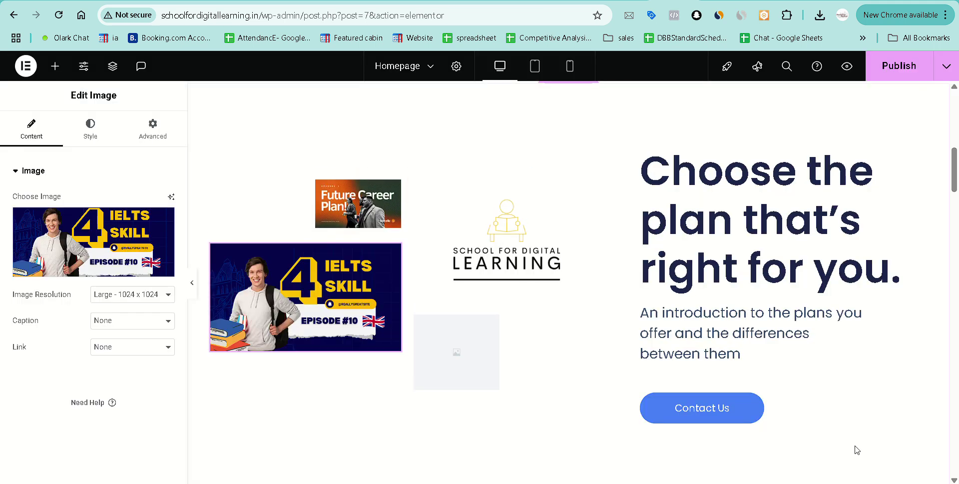
{"action": "left_click", "coordinate": [428, 344]}
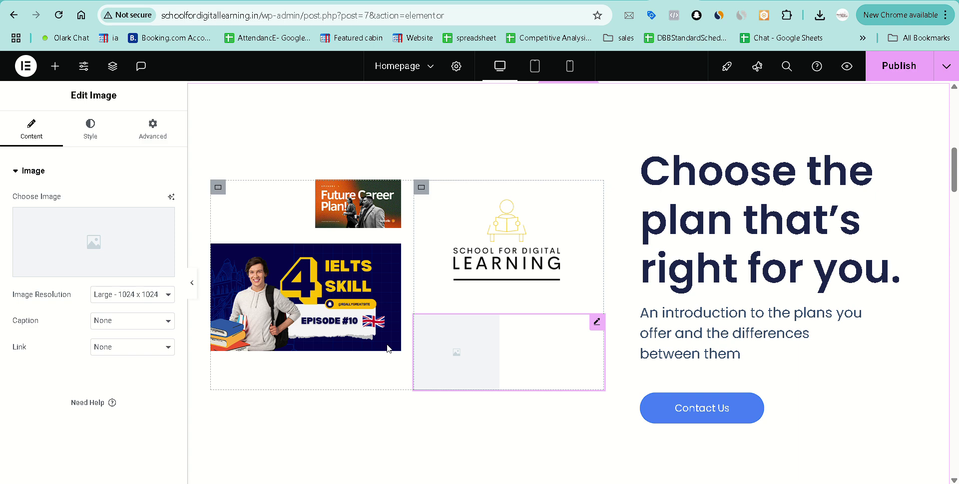
{"action": "left_click", "coordinate": [100, 267]}
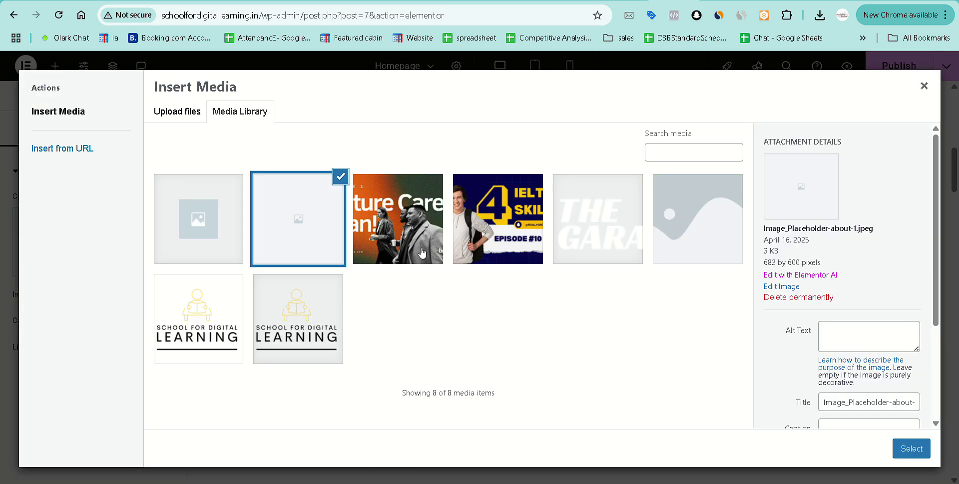
{"action": "left_click", "coordinate": [422, 254]}
{"action": "left_click", "coordinate": [912, 449]}
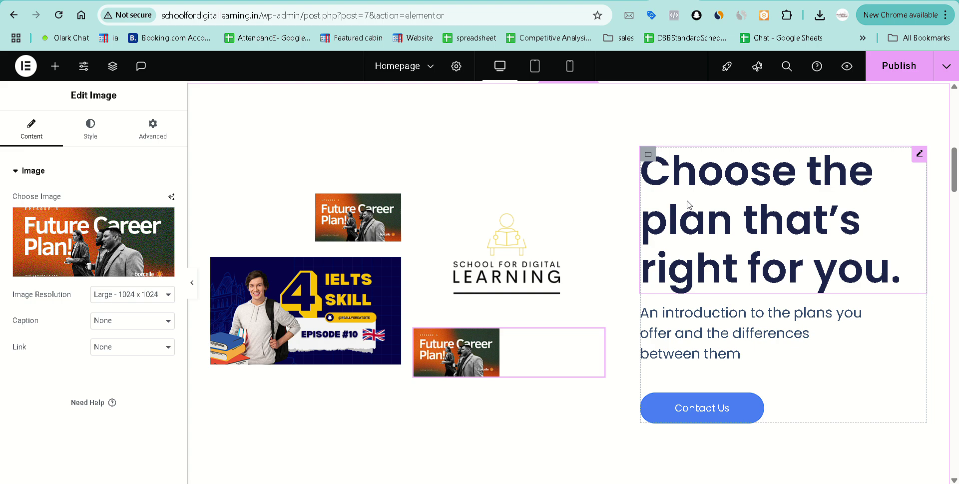
{"action": "left_click", "coordinate": [848, 73]}
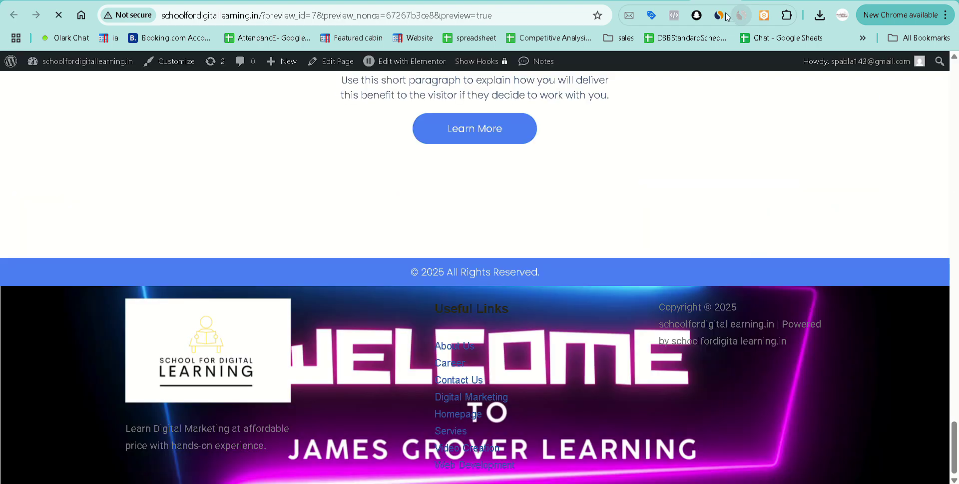
{"action": "scroll", "coordinate": [533, 310], "scroll_direction": "down", "scroll_amount": 3}
{"action": "scroll", "coordinate": [533, 310], "scroll_direction": "down", "scroll_amount": 10}
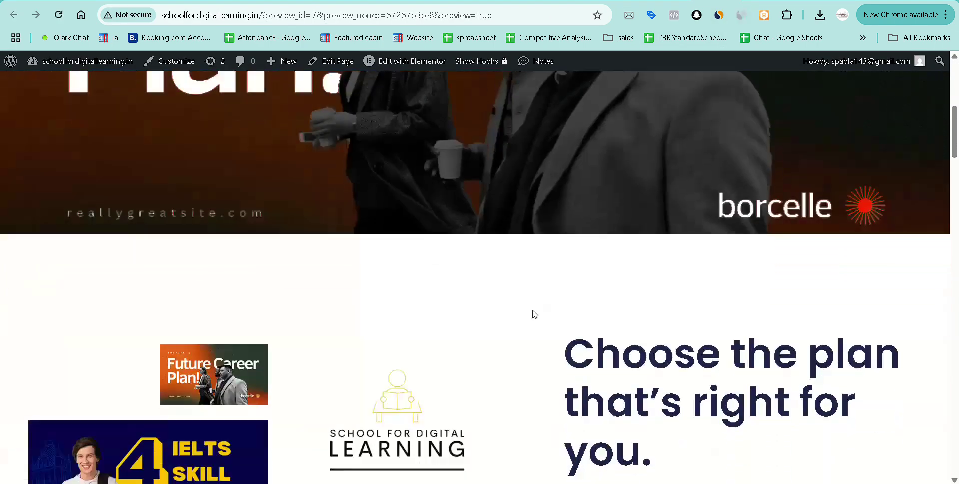
{"action": "scroll", "coordinate": [533, 315], "scroll_direction": "down", "scroll_amount": 5}
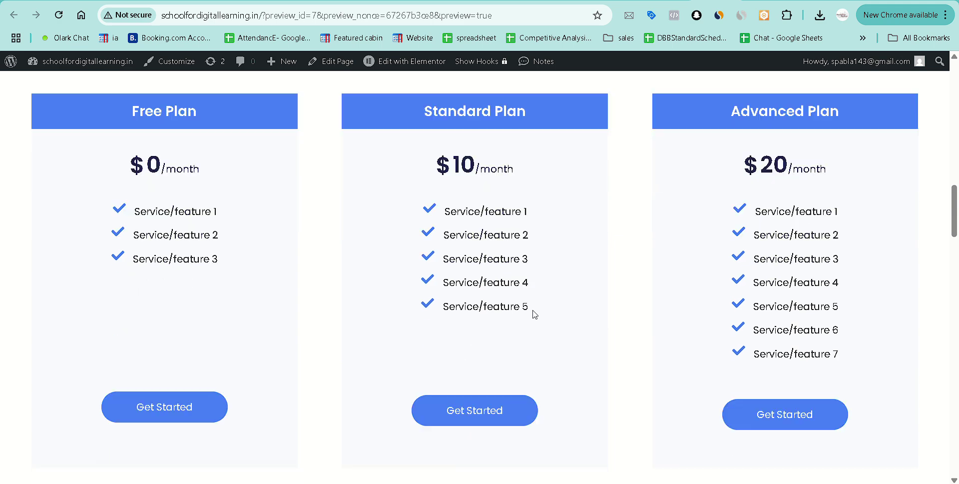
{"action": "scroll", "coordinate": [301, 172], "scroll_direction": "up", "scroll_amount": 2}
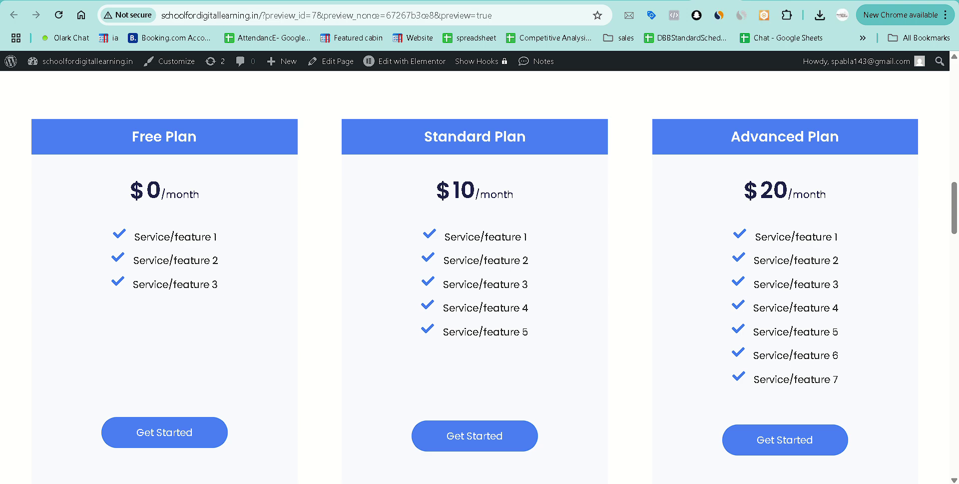
{"action": "key", "text": "ctrl+w"}
{"action": "scroll", "coordinate": [637, 192], "scroll_direction": "up", "scroll_amount": 5}
{"action": "scroll", "coordinate": [637, 191], "scroll_direction": "down", "scroll_amount": 1}
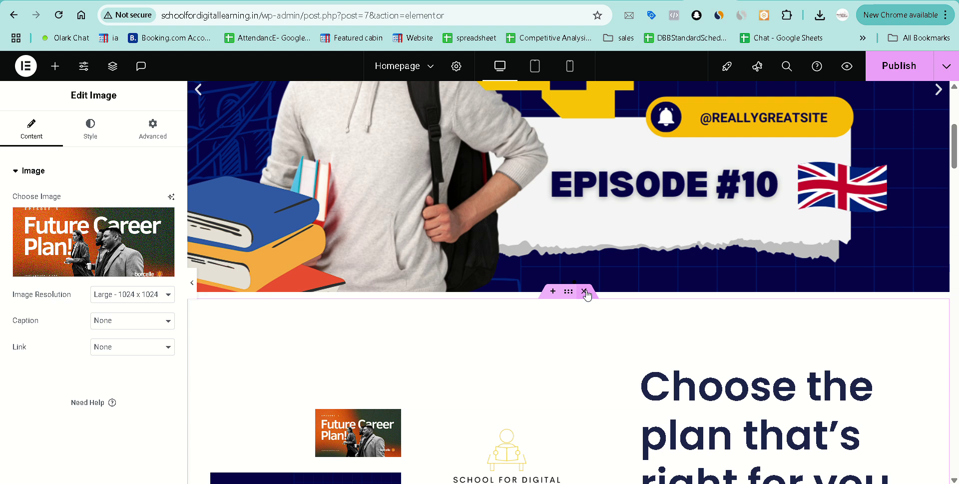
Delete the 'Choose the plan', pricing plans and Benefits sections.
{"action": "left_click", "coordinate": [584, 292]}
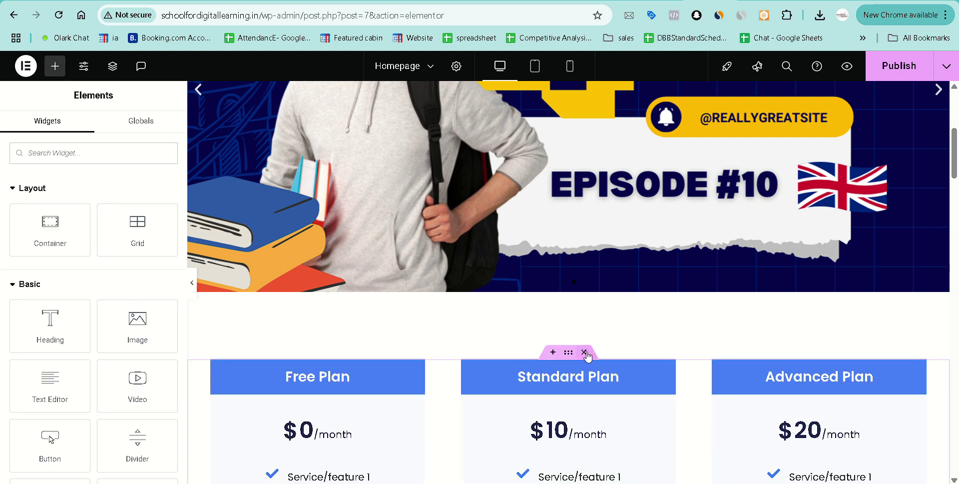
{"action": "left_click", "coordinate": [585, 352]}
{"action": "left_click", "coordinate": [112, 66]}
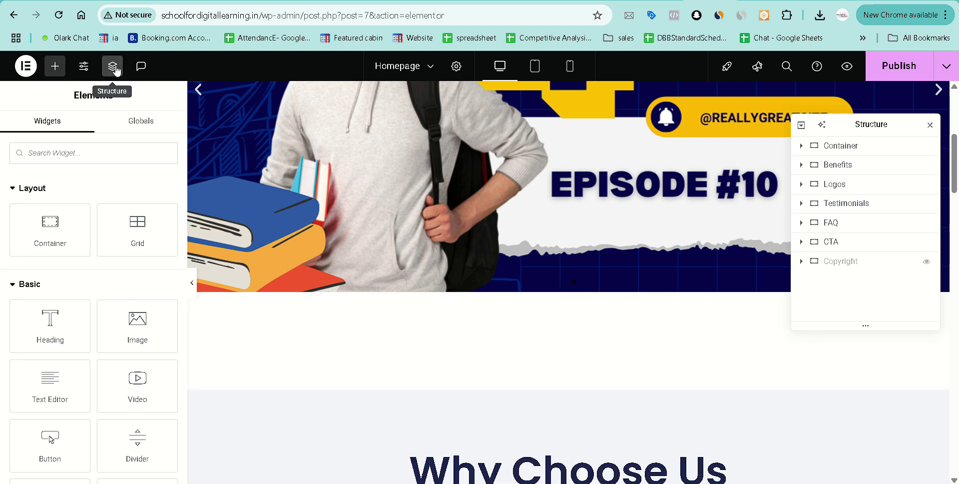
{"action": "right_click", "coordinate": [892, 174]}
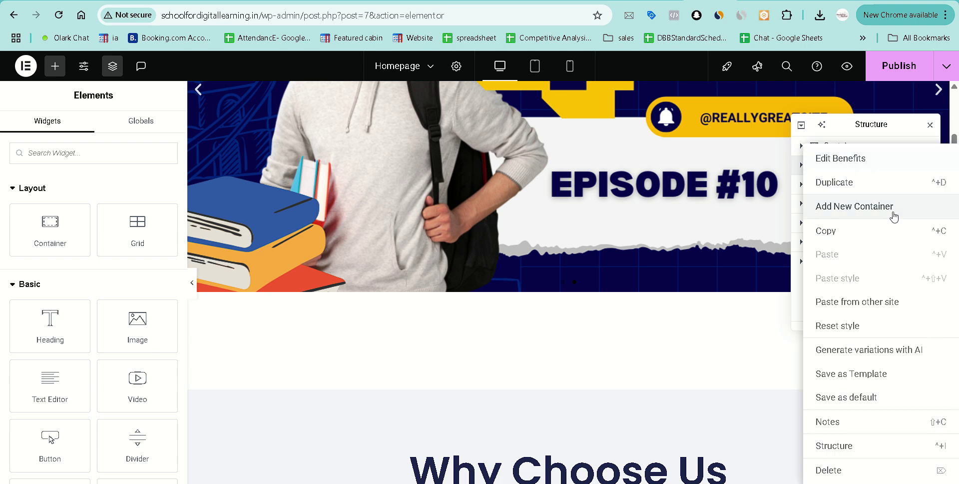
{"action": "left_click", "coordinate": [891, 465]}
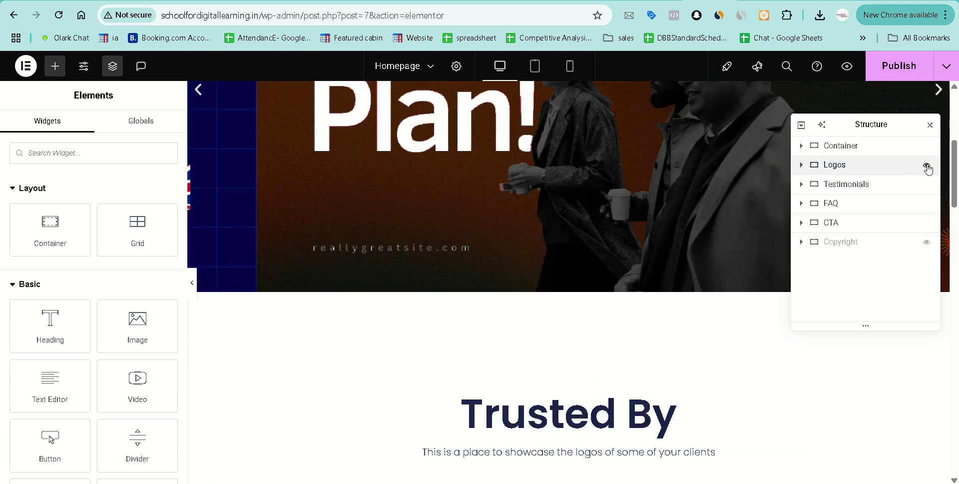
Hide the Logos, Testimonials, FAQ and CTA sections in the Structure navigator.
{"action": "left_click", "coordinate": [927, 166]}
{"action": "left_click", "coordinate": [927, 184]}
{"action": "left_click", "coordinate": [927, 203]}
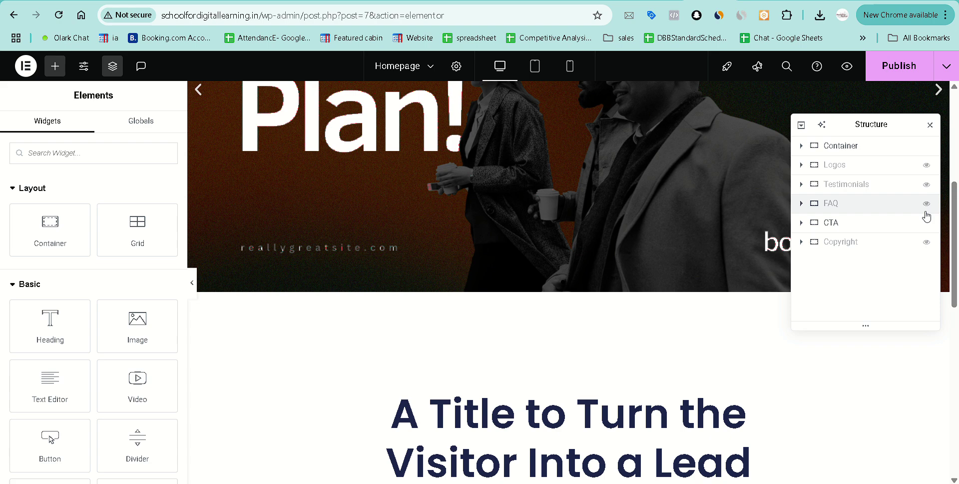
{"action": "left_click", "coordinate": [927, 223]}
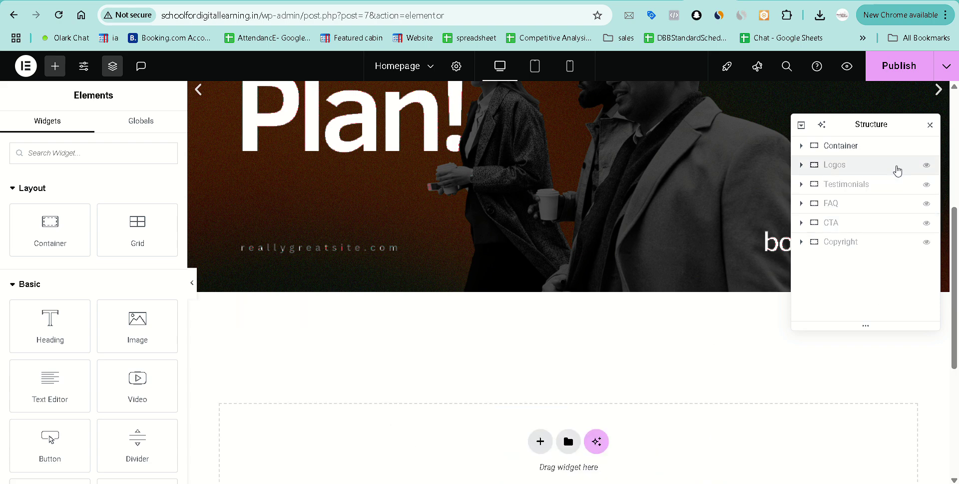
Delete the Logos, Testimonials, FAQ, CTA and Copyright sections, leaving only the hero container.
{"action": "right_click", "coordinate": [891, 167]}
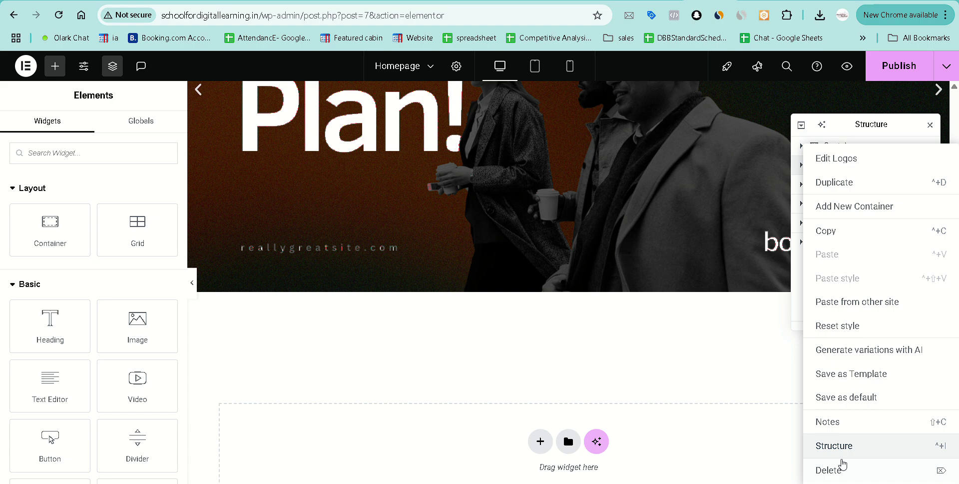
{"action": "left_click", "coordinate": [843, 469]}
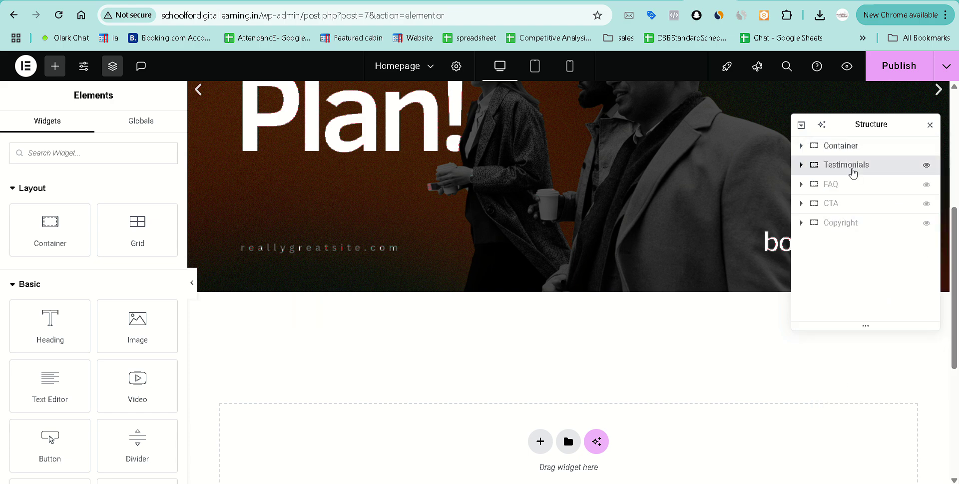
{"action": "right_click", "coordinate": [854, 172]}
{"action": "left_click", "coordinate": [855, 469]}
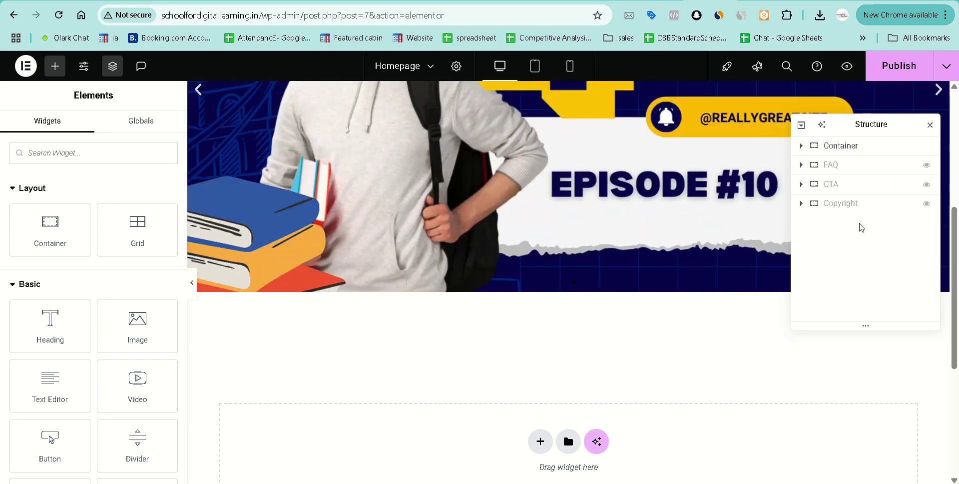
{"action": "right_click", "coordinate": [859, 165]}
{"action": "left_click", "coordinate": [857, 468]}
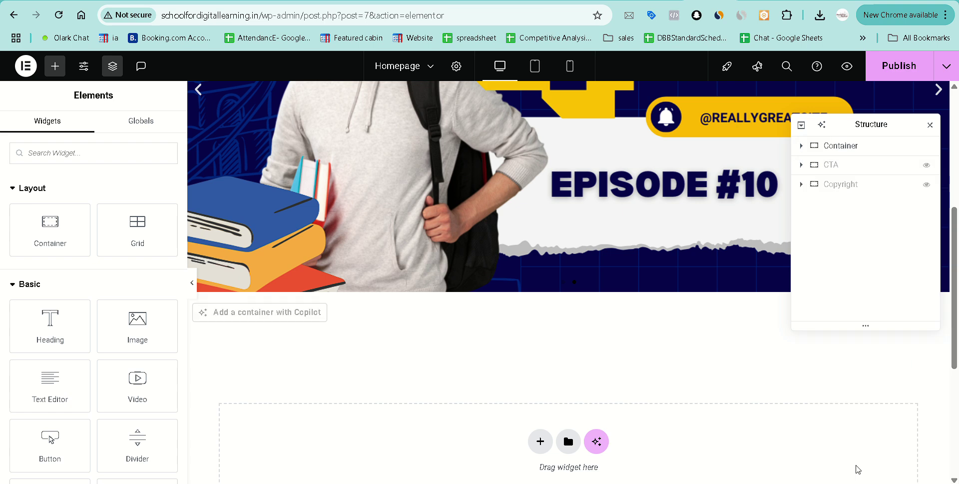
{"action": "right_click", "coordinate": [879, 171]}
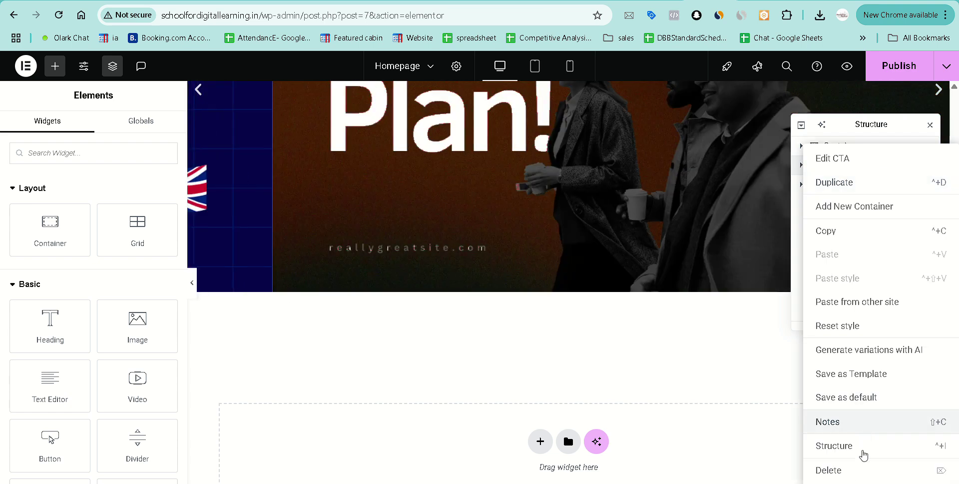
{"action": "left_click", "coordinate": [857, 470]}
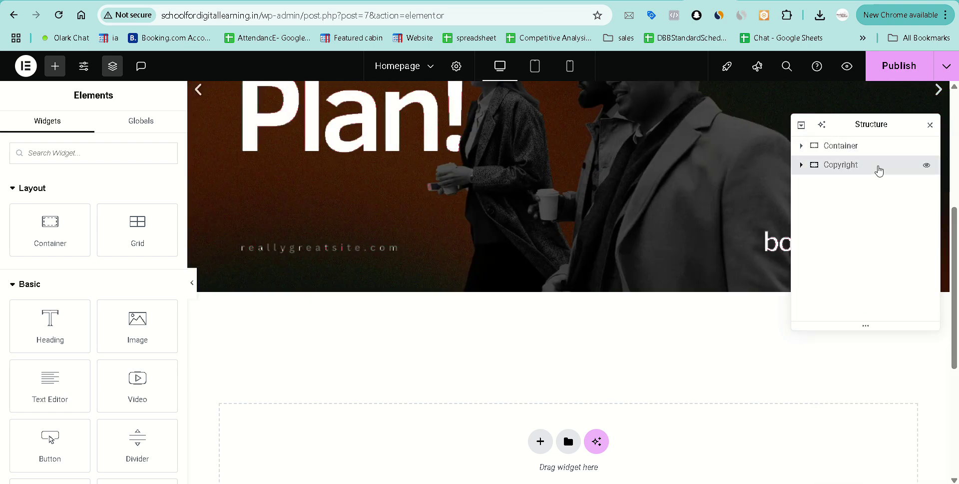
{"action": "right_click", "coordinate": [822, 165]}
{"action": "left_click", "coordinate": [853, 473]}
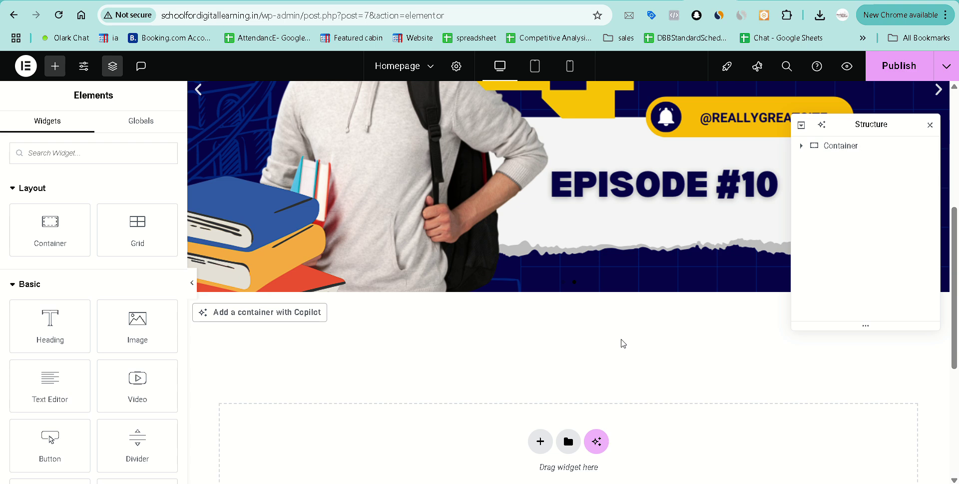
{"action": "scroll", "coordinate": [367, 374], "scroll_direction": "down", "scroll_amount": 2}
{"action": "scroll", "coordinate": [344, 357], "scroll_direction": "down", "scroll_amount": 1}
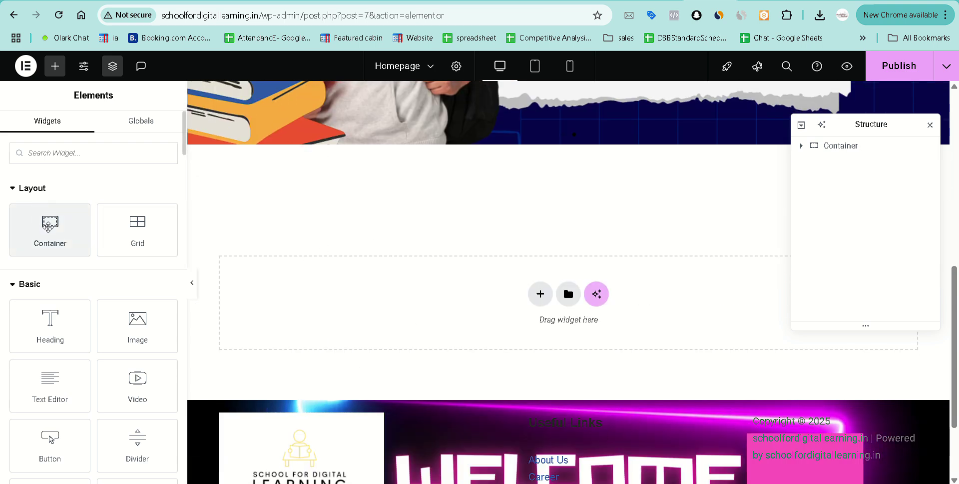
Place a new container below the hero slider and add a Grid inside it.
{"action": "left_click_drag", "start_coordinate": [43, 220], "coordinate": [541, 296]}
{"action": "scroll", "coordinate": [527, 193], "scroll_direction": "up", "scroll_amount": 2}
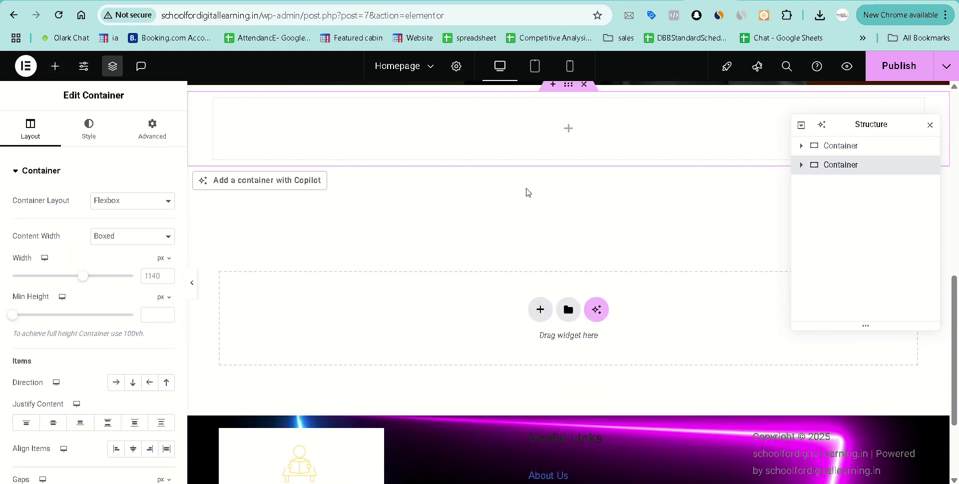
{"action": "left_click", "coordinate": [569, 212]}
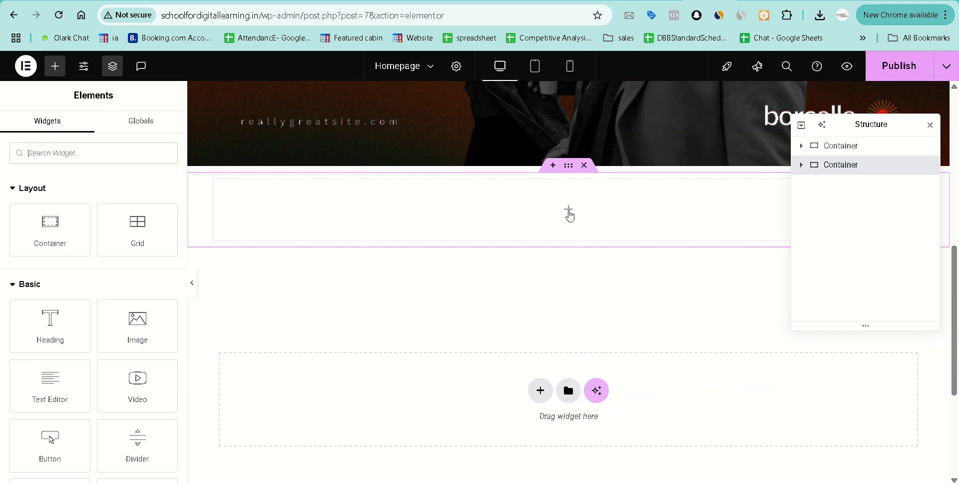
{"action": "left_click", "coordinate": [137, 226]}
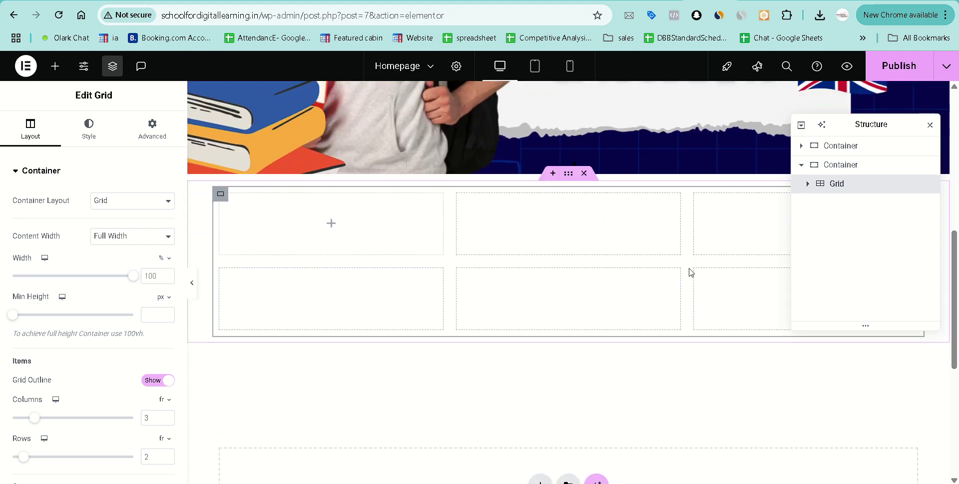
{"action": "left_click", "coordinate": [809, 185]}
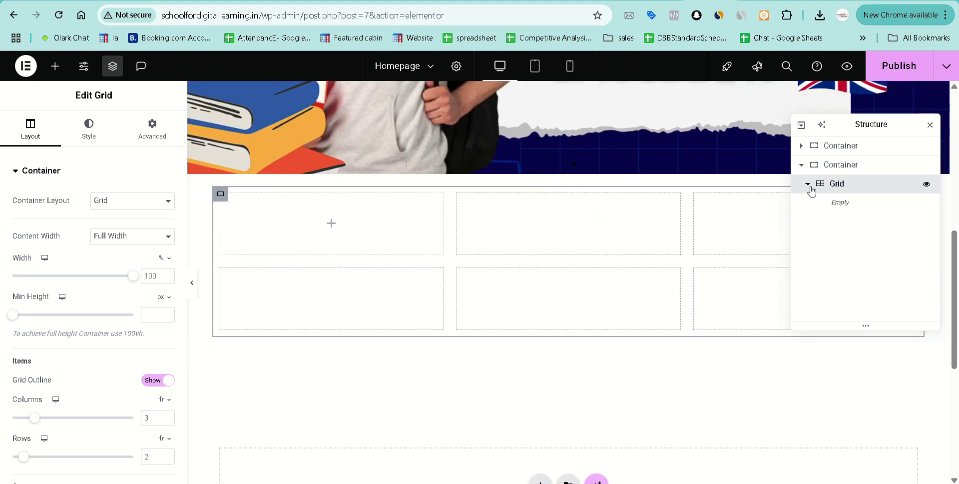
{"action": "left_click", "coordinate": [809, 185]}
{"action": "scroll", "coordinate": [383, 343], "scroll_direction": "down", "scroll_amount": 1}
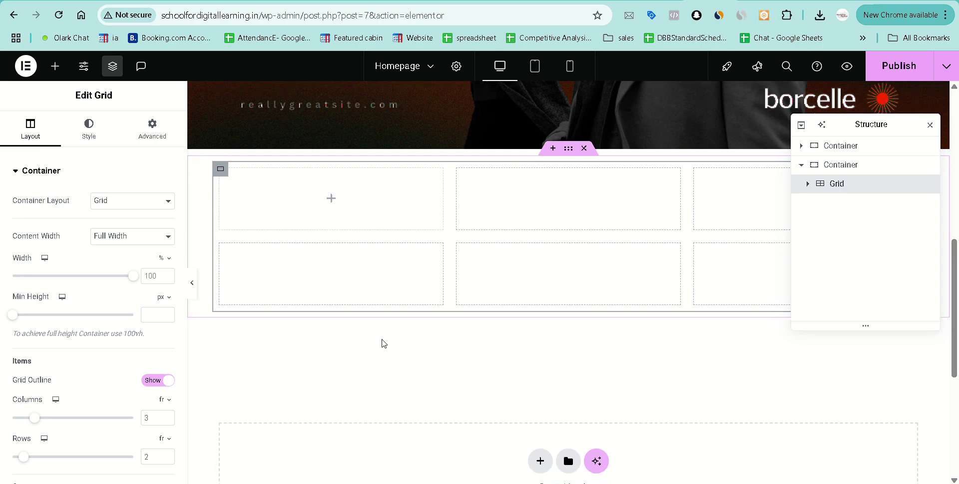
Keep the container on Grid layout with 1 row and 4 columns, then close the Navigator.
{"action": "left_click", "coordinate": [131, 202]}
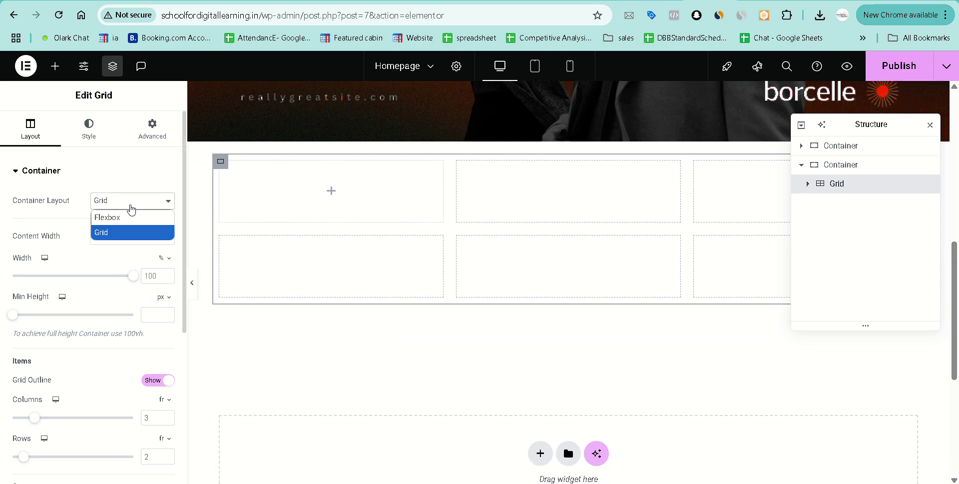
{"action": "left_click", "coordinate": [128, 217]}
{"action": "scroll", "coordinate": [552, 261], "scroll_direction": "up", "scroll_amount": 1}
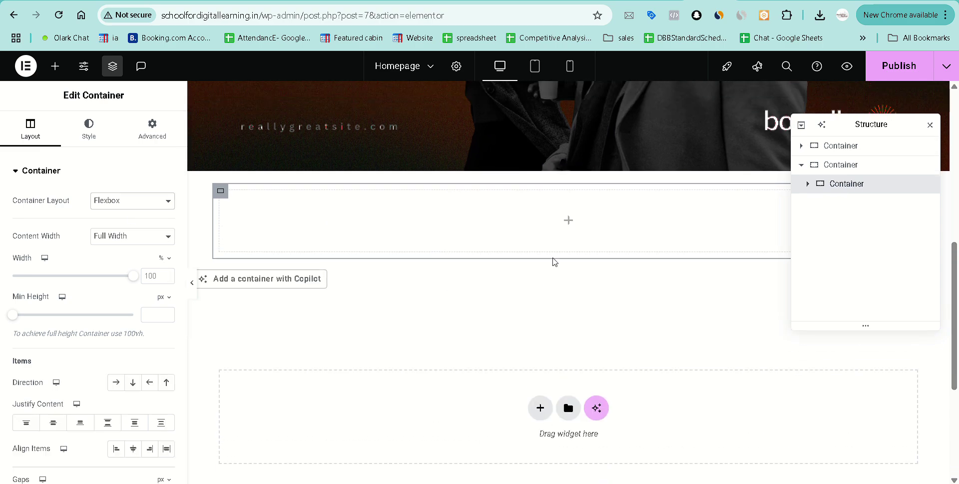
{"action": "left_click", "coordinate": [114, 202]}
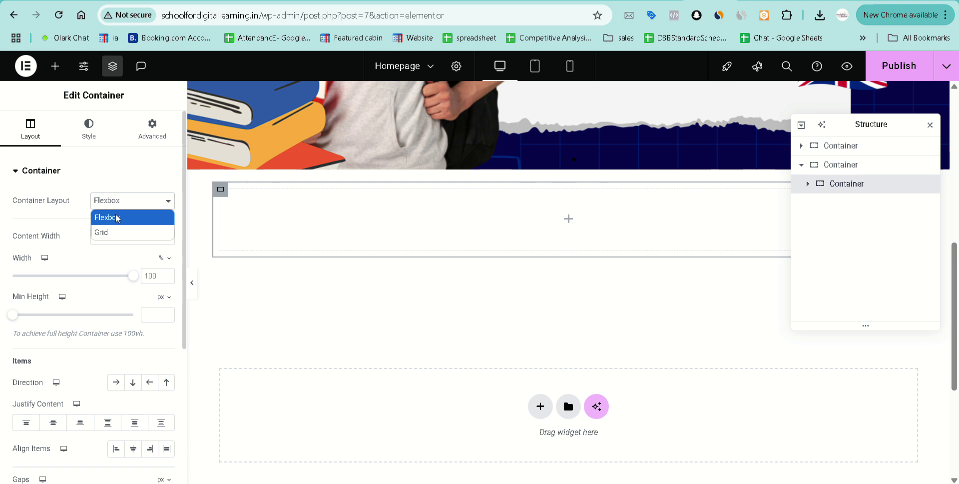
{"action": "left_click", "coordinate": [122, 232]}
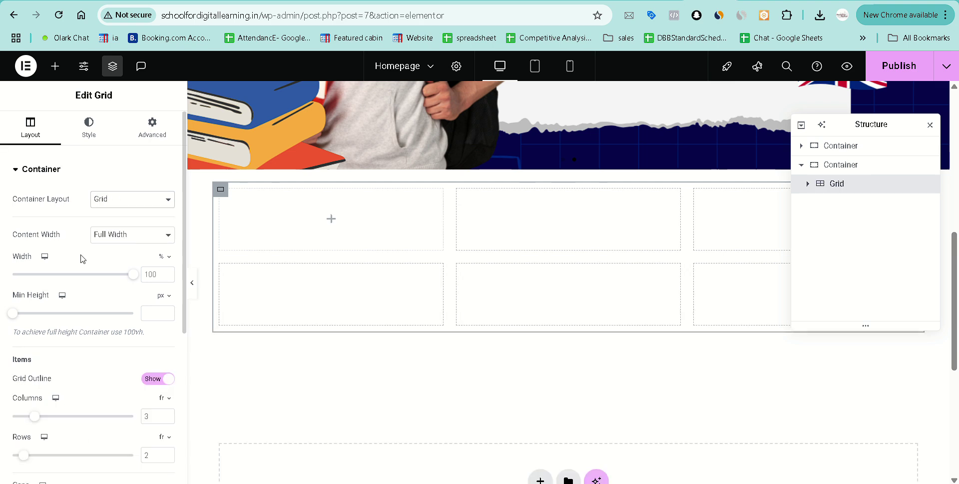
{"action": "scroll", "coordinate": [82, 258], "scroll_direction": "down", "scroll_amount": 3}
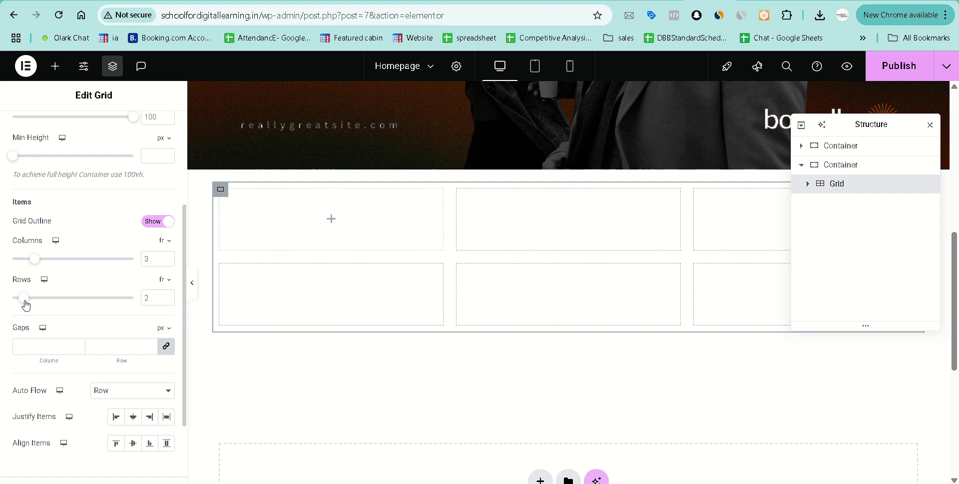
{"action": "left_click_drag", "start_coordinate": [27, 305], "coordinate": [3, 303]}
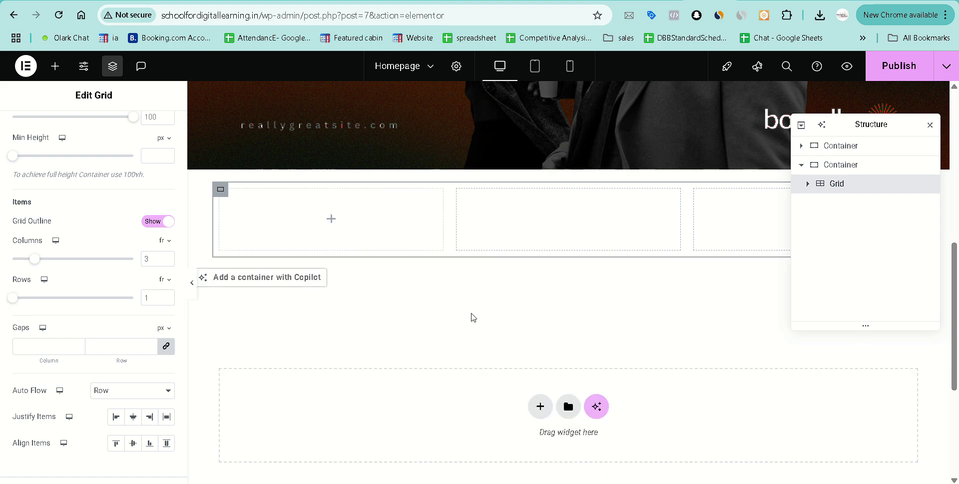
{"action": "left_click_drag", "start_coordinate": [35, 264], "coordinate": [42, 265]}
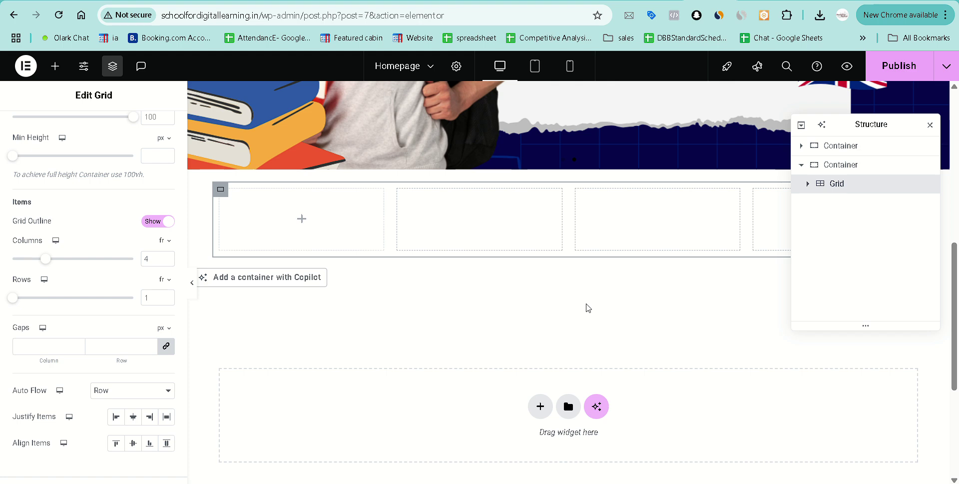
{"action": "left_click", "coordinate": [930, 125]}
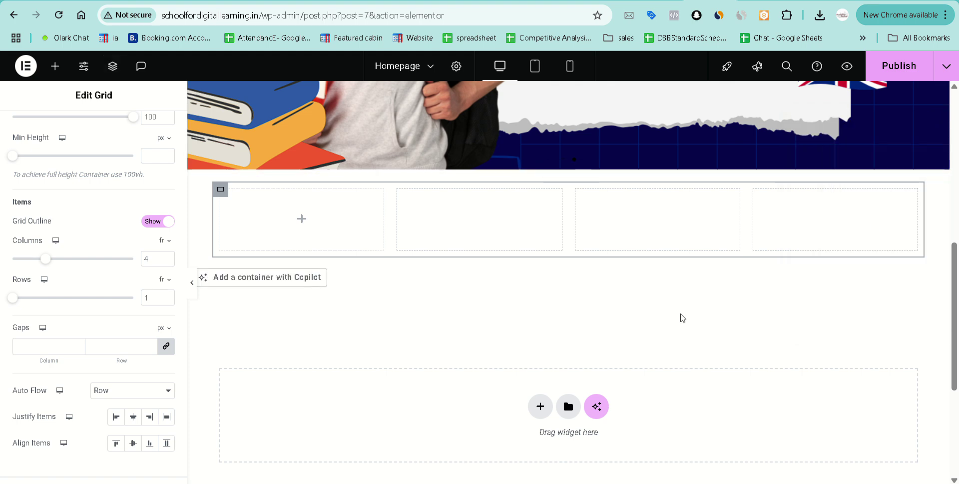
Make the section container full width with a minimum height of 100 vh.
{"action": "left_click", "coordinate": [568, 170]}
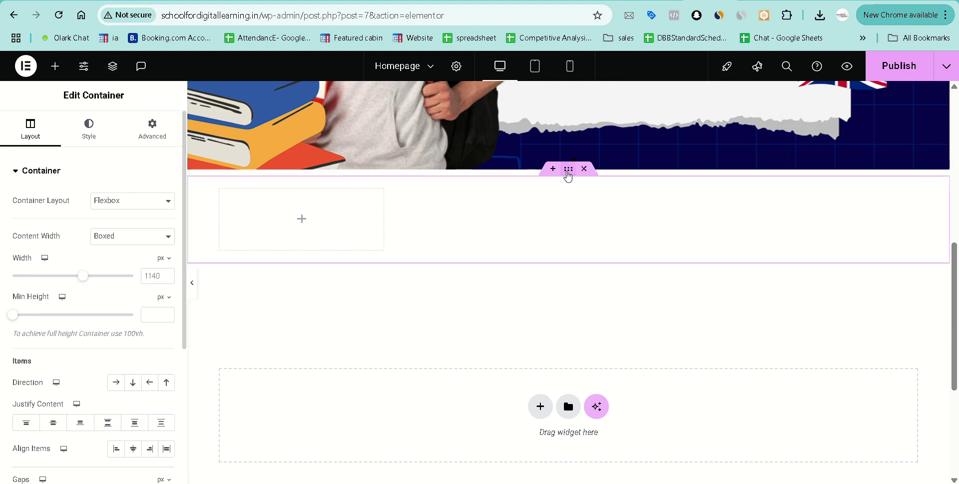
{"action": "left_click", "coordinate": [151, 237]}
{"action": "left_click", "coordinate": [150, 267]}
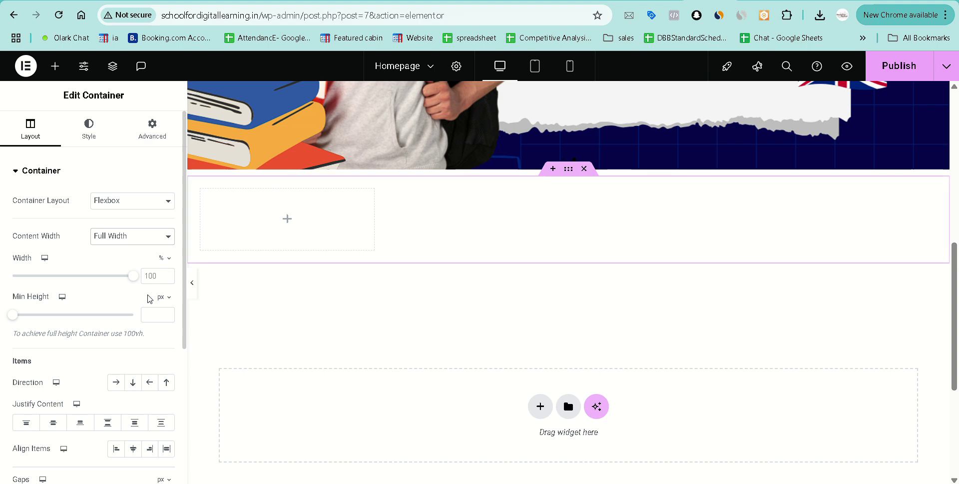
{"action": "left_click", "coordinate": [161, 297]}
{"action": "left_click", "coordinate": [163, 359]}
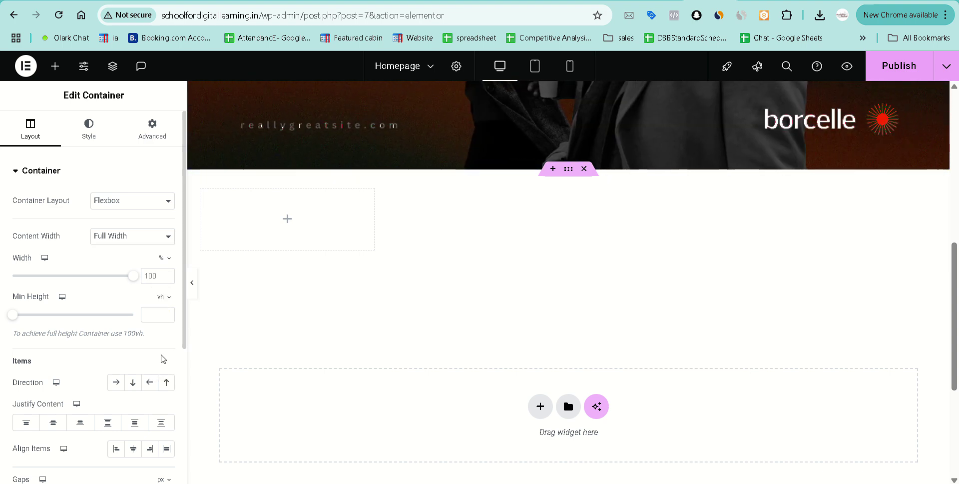
{"action": "left_click", "coordinate": [154, 315]}
{"action": "type", "text": "100"}
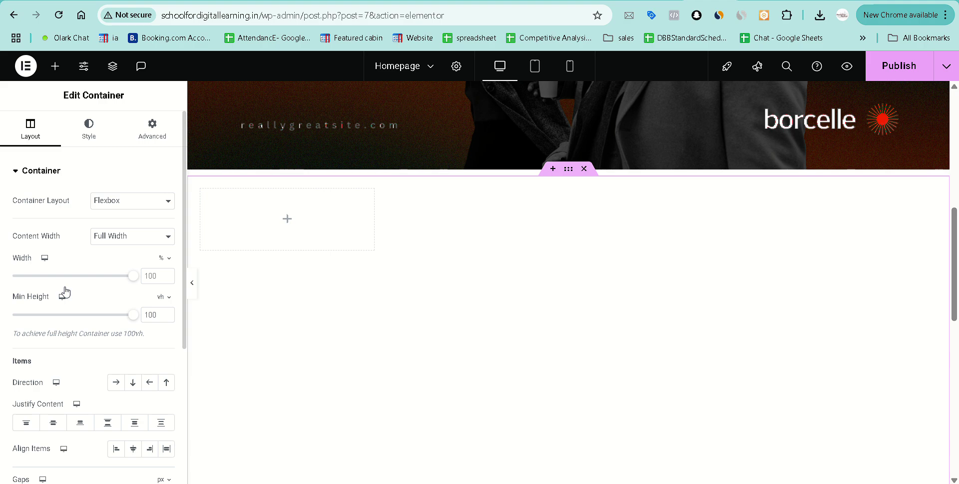
Stretch the items, center them vertically, remove the gap and keep them on one line.
{"action": "scroll", "coordinate": [65, 291], "scroll_direction": "down", "scroll_amount": 2}
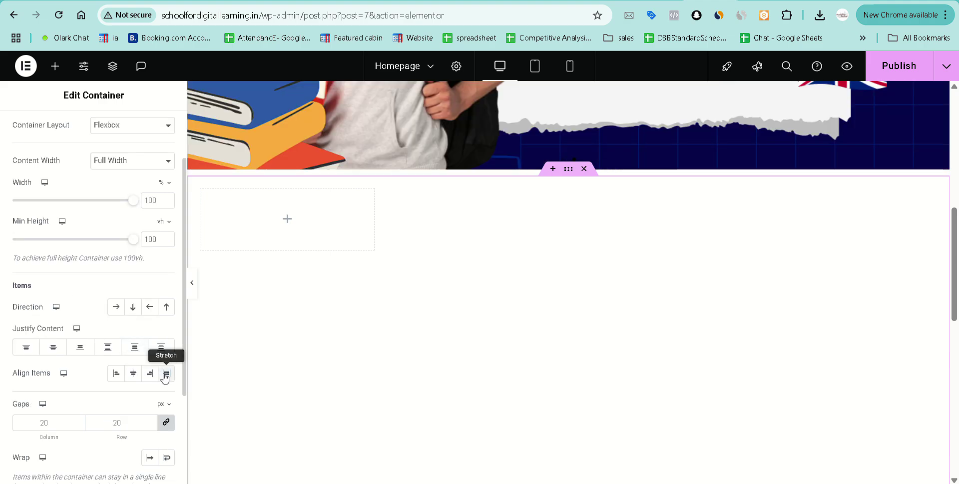
{"action": "left_click", "coordinate": [166, 375]}
{"action": "left_click", "coordinate": [49, 350]}
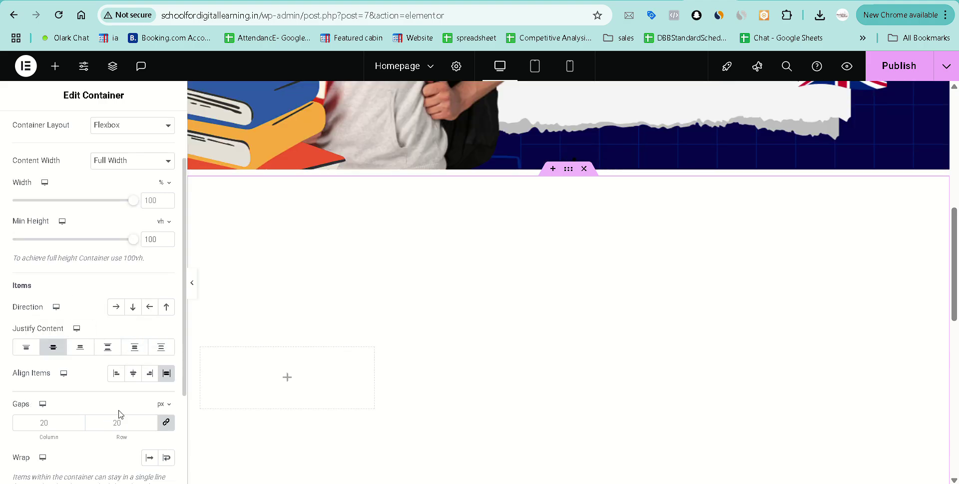
{"action": "left_click", "coordinate": [166, 423]}
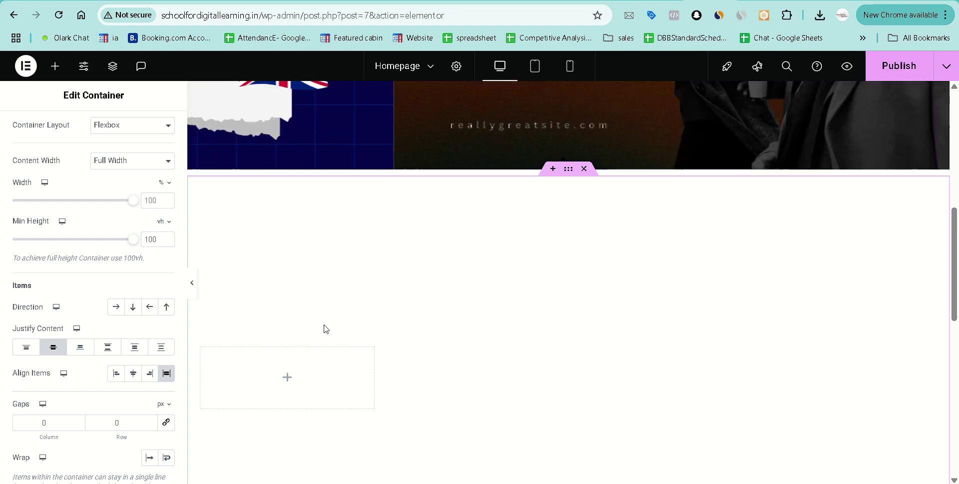
{"action": "scroll", "coordinate": [114, 367], "scroll_direction": "down", "scroll_amount": 3}
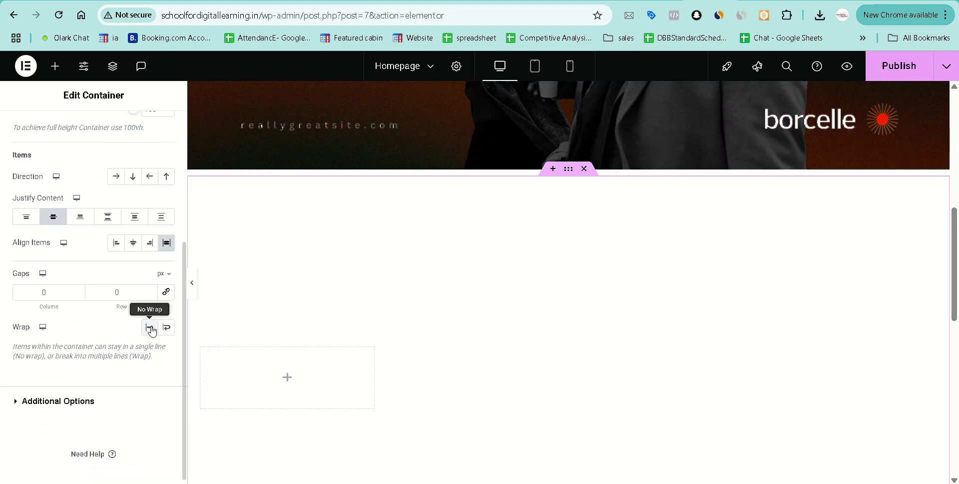
{"action": "left_click", "coordinate": [149, 328]}
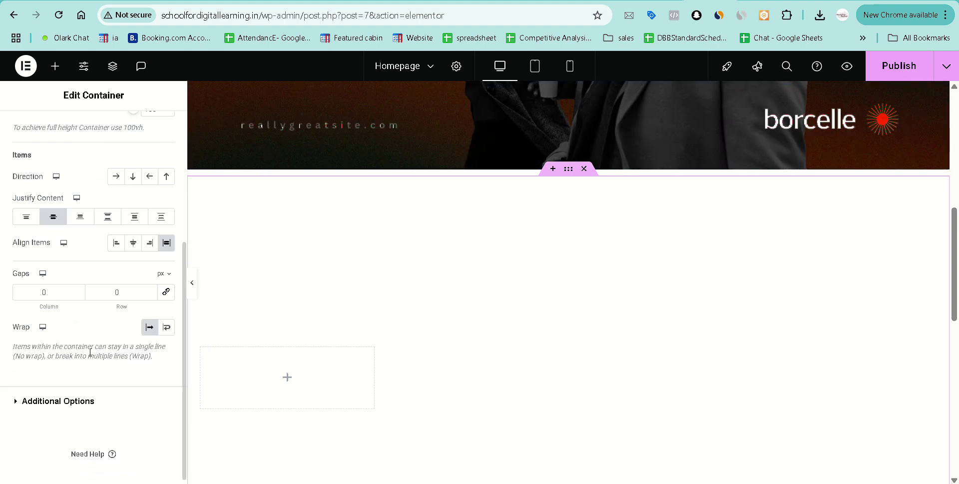
Show the container's Background settings on the Style tab.
{"action": "left_click", "coordinate": [16, 403]}
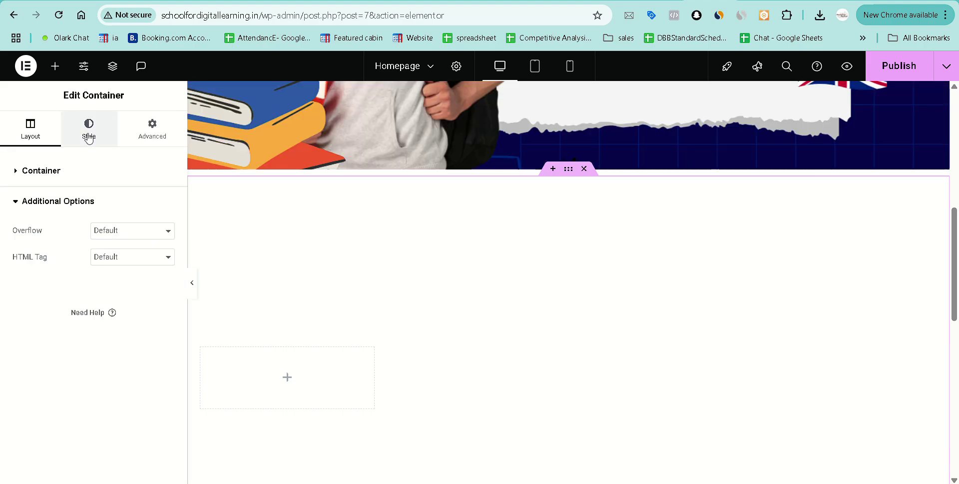
{"action": "left_click", "coordinate": [48, 179]}
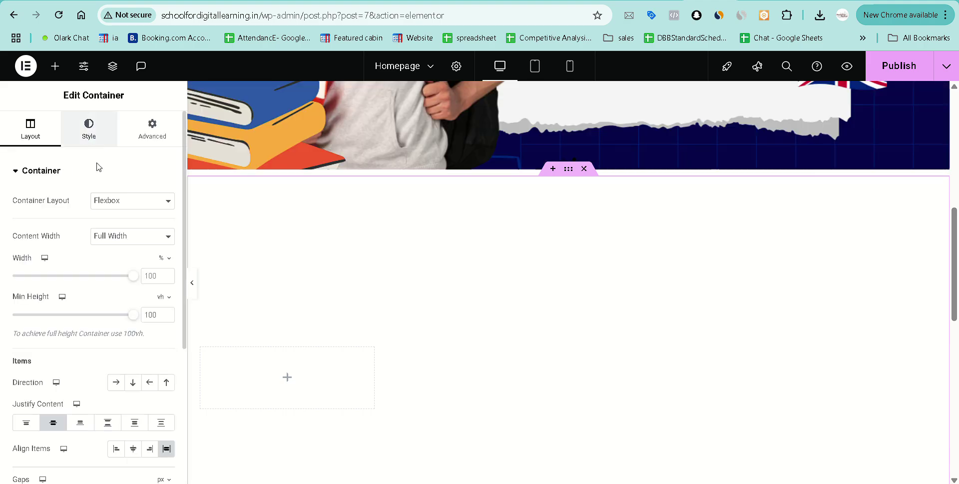
{"action": "left_click", "coordinate": [89, 129]}
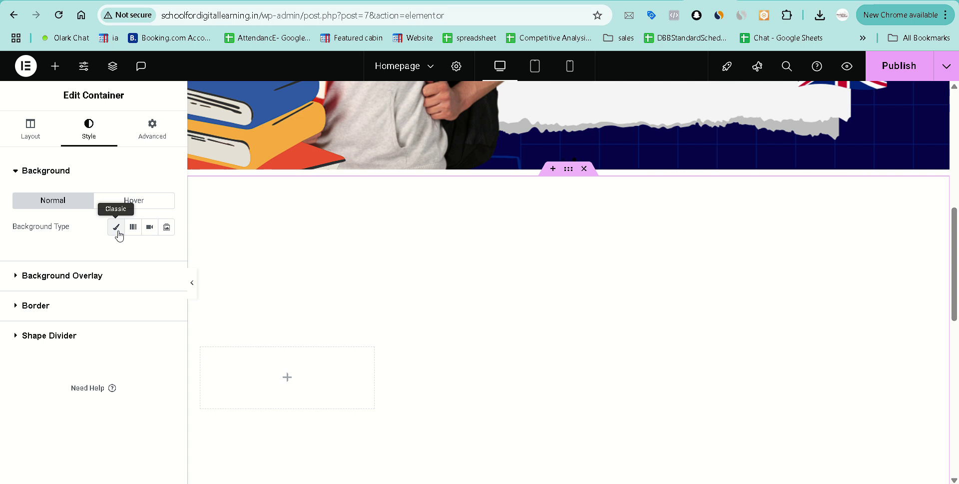
Set the container's background type to Video, checking the Dynamic Tags list for the link.
{"action": "left_click", "coordinate": [149, 227]}
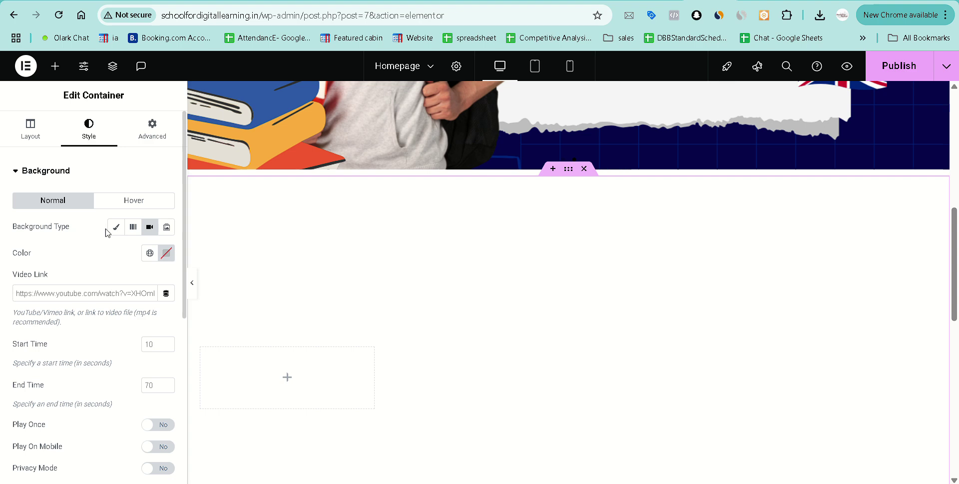
{"action": "left_click", "coordinate": [166, 293]}
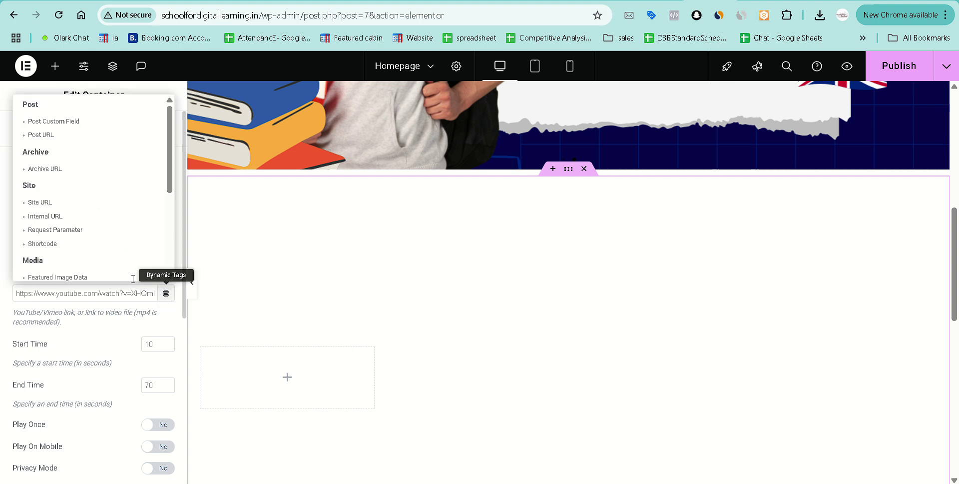
{"action": "scroll", "coordinate": [45, 220], "scroll_direction": "down", "scroll_amount": 2}
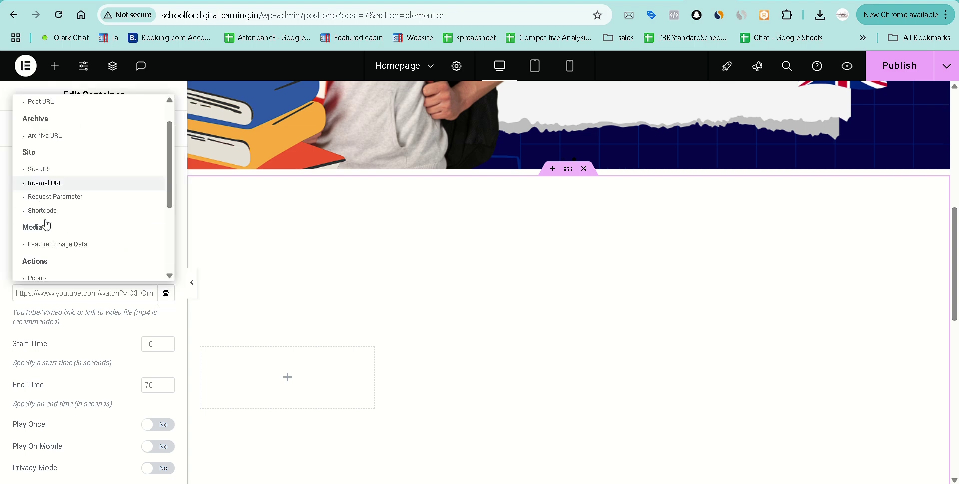
{"action": "scroll", "coordinate": [45, 224], "scroll_direction": "down", "scroll_amount": 3}
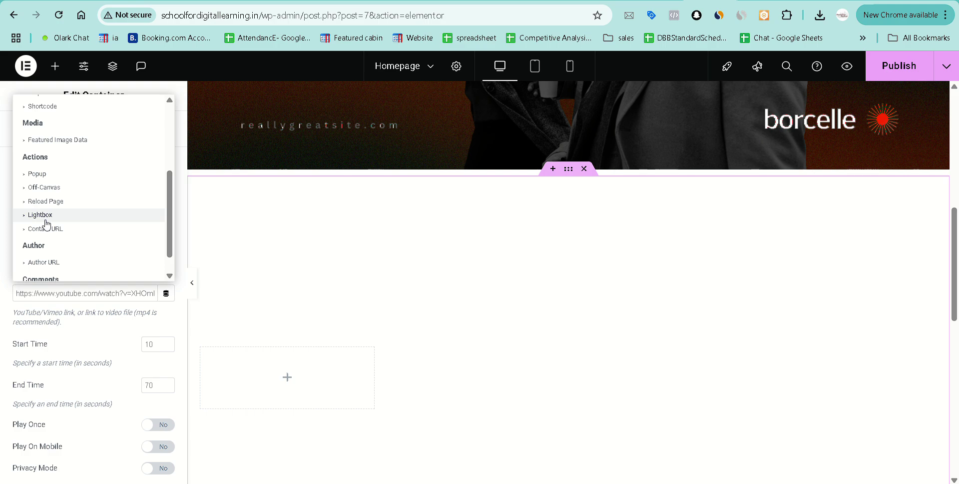
{"action": "scroll", "coordinate": [47, 224], "scroll_direction": "up", "scroll_amount": 1}
{"action": "scroll", "coordinate": [47, 223], "scroll_direction": "up", "scroll_amount": 4}
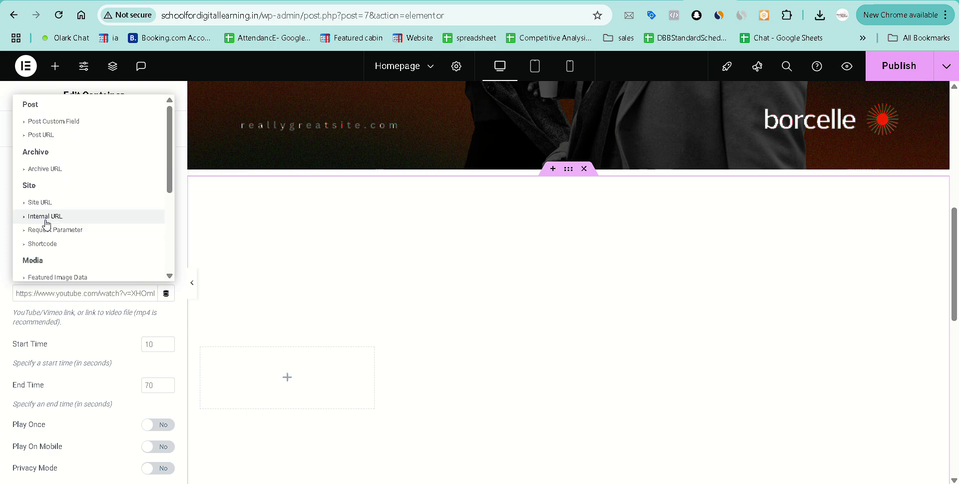
{"action": "left_click", "coordinate": [53, 321]}
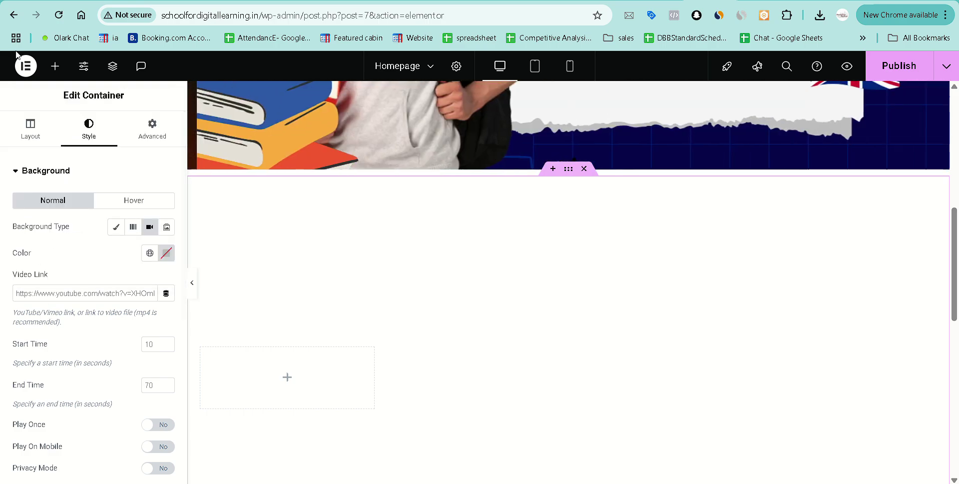
{"action": "left_click", "coordinate": [25, 73]}
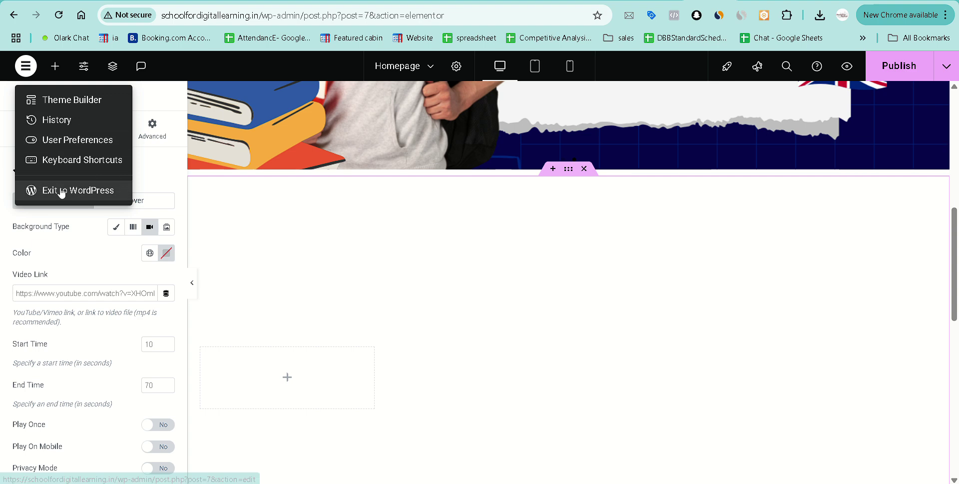
Copy the neon motion-graphic mp4's URL from the Media Library in a new admin tab, then return to the editor.
{"action": "right_click", "coordinate": [61, 193]}
{"action": "left_click", "coordinate": [90, 204]}
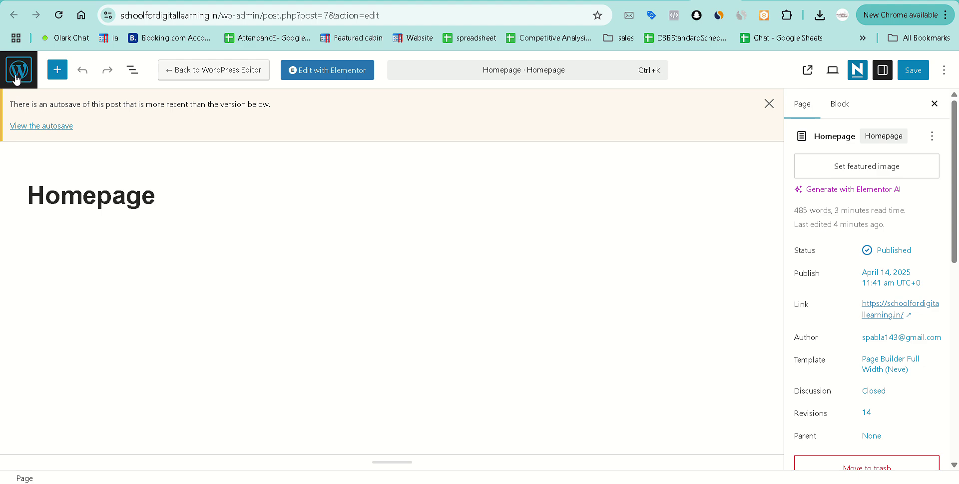
{"action": "left_click", "coordinate": [17, 77]}
{"action": "mouse_move", "coordinate": [51, 146]}
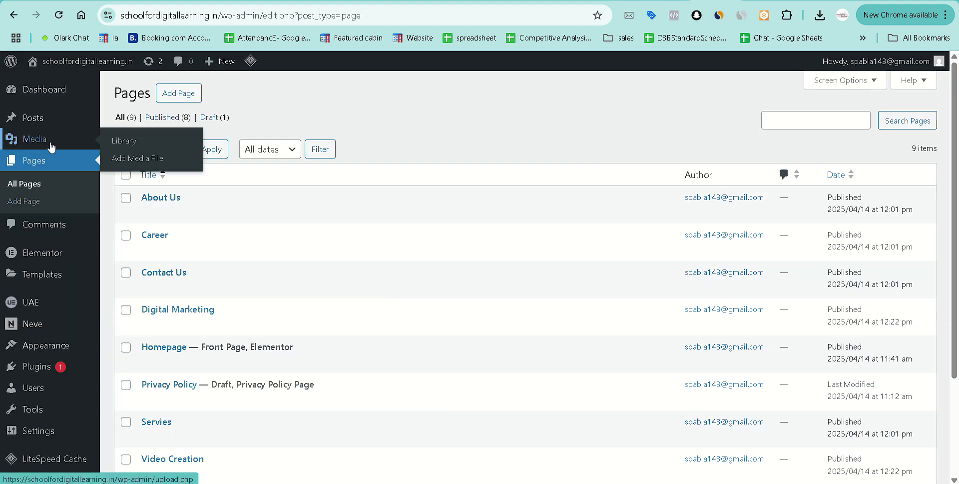
{"action": "left_click", "coordinate": [139, 146]}
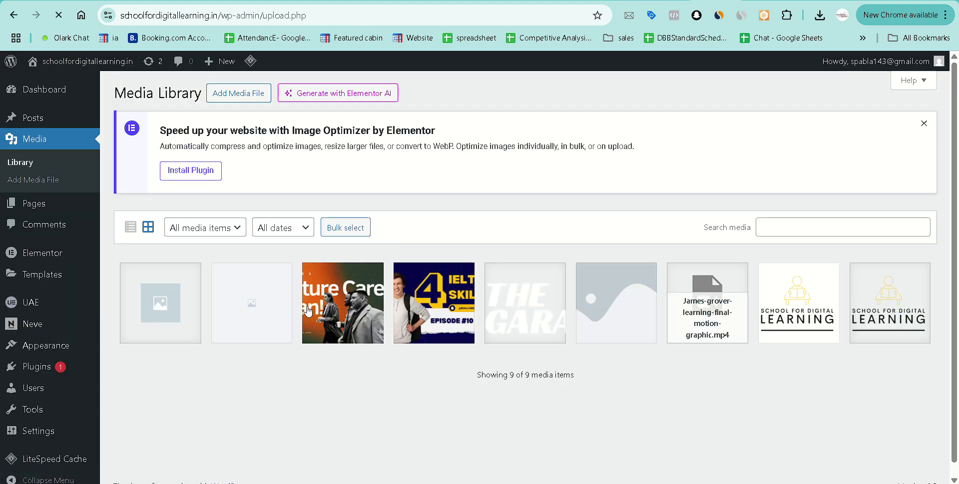
{"action": "left_click", "coordinate": [696, 305]}
{"action": "left_click", "coordinate": [762, 363]}
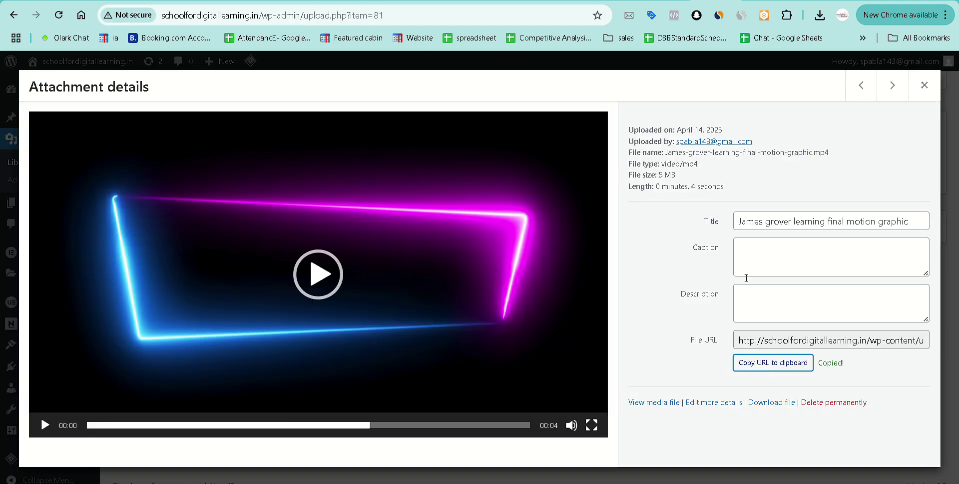
{"action": "left_click", "coordinate": [670, 1]}
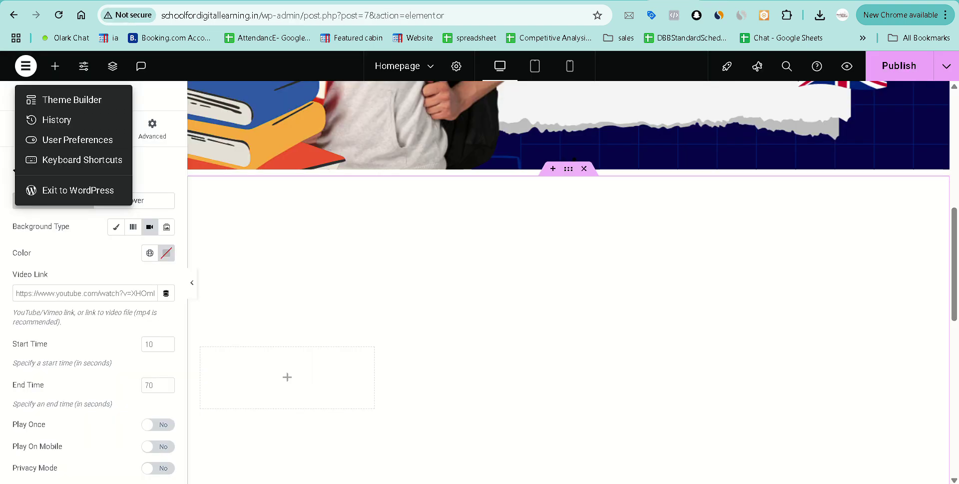
Paste the copied mp4 URL into the background Video Link.
{"action": "left_click", "coordinate": [111, 295]}
{"action": "left_click", "coordinate": [111, 293]}
{"action": "key", "text": "ctrl+v"}
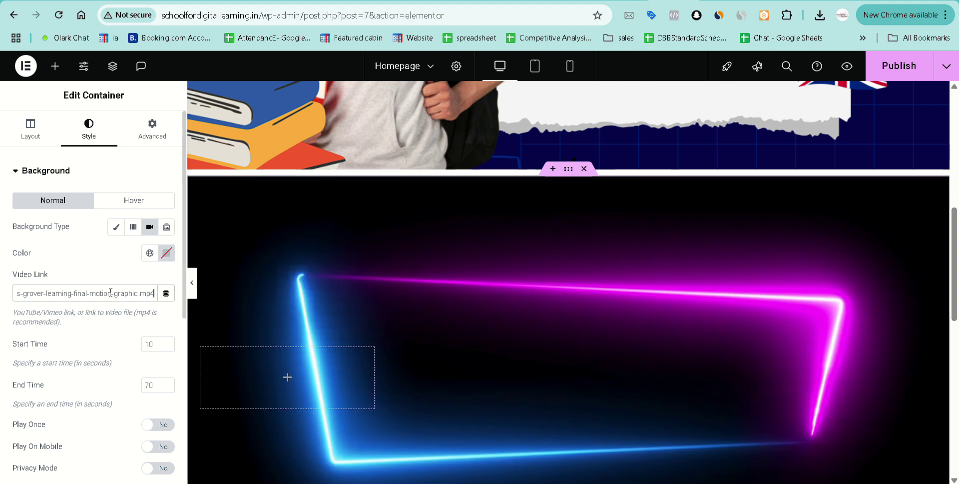
{"action": "scroll", "coordinate": [613, 299], "scroll_direction": "down", "scroll_amount": 3}
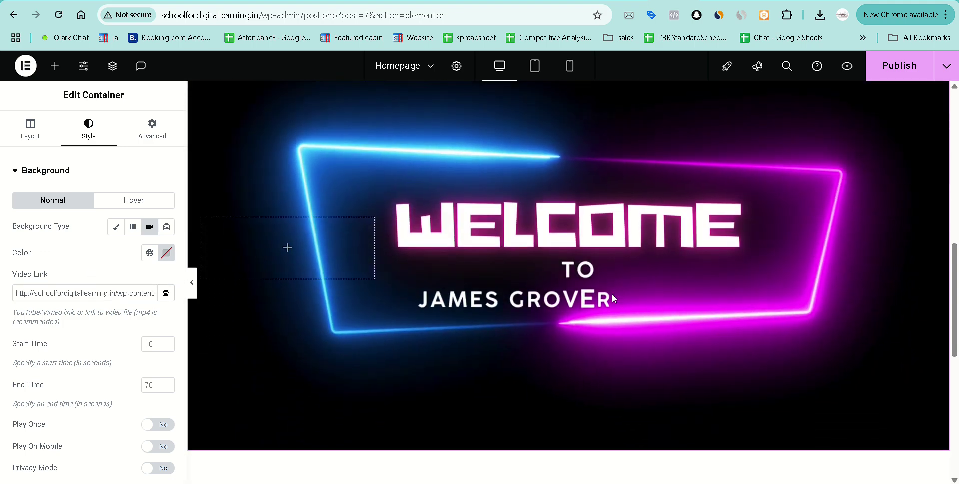
Search the widget library for the Counter widget.
{"action": "left_click", "coordinate": [287, 252]}
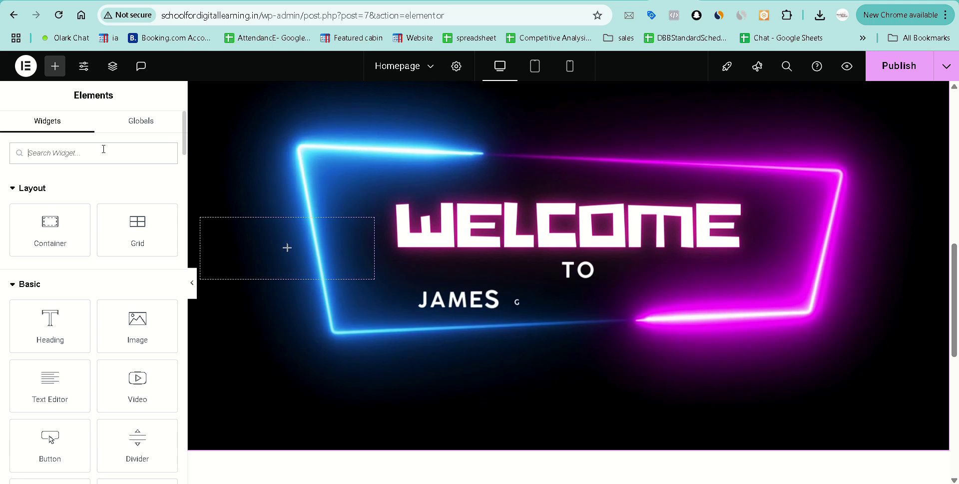
{"action": "left_click", "coordinate": [103, 152]}
{"action": "type", "text": "con"}
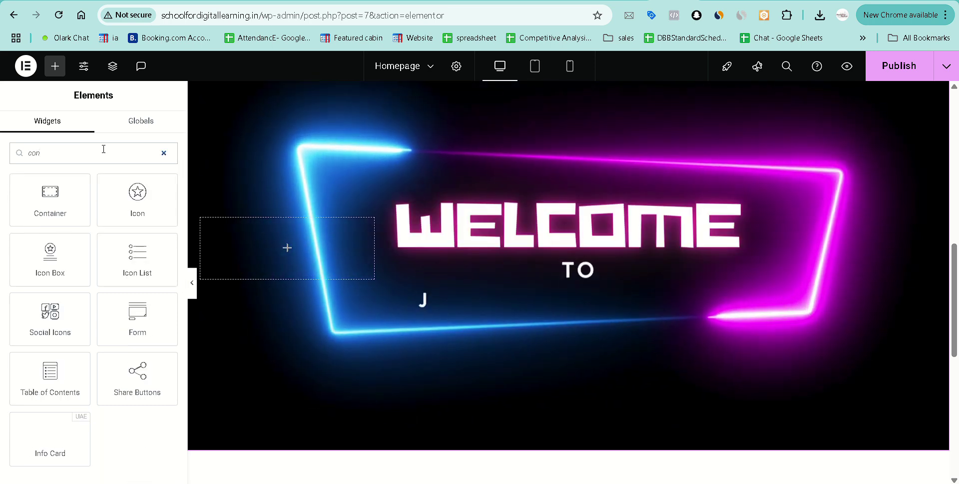
{"action": "key", "text": "BackSpace"}
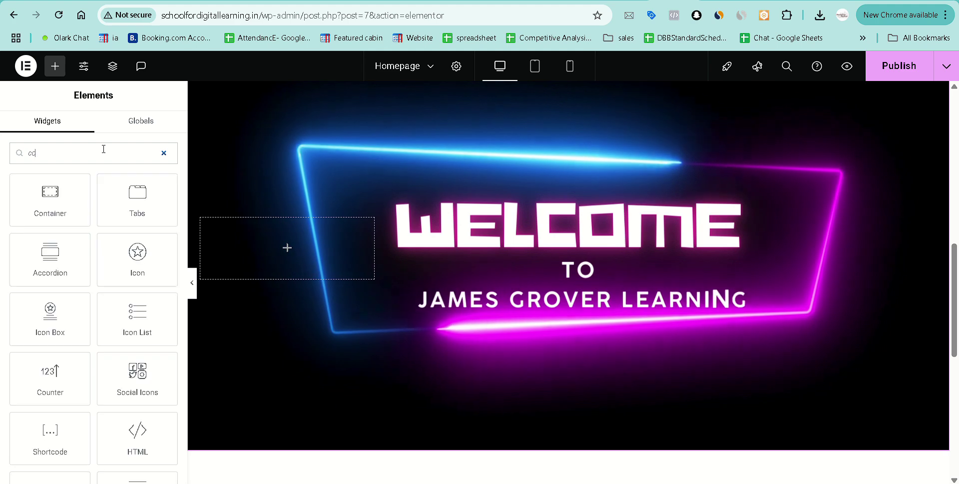
Add a Counter widget ending at 240 with a '+' suffix.
{"action": "type", "text": "un"}
{"action": "left_click", "coordinate": [53, 208]}
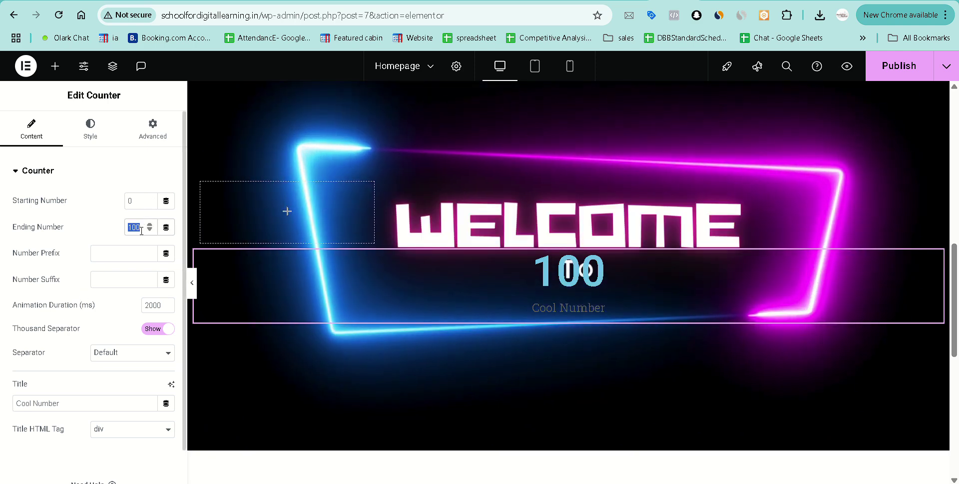
{"action": "type", "text": "240"}
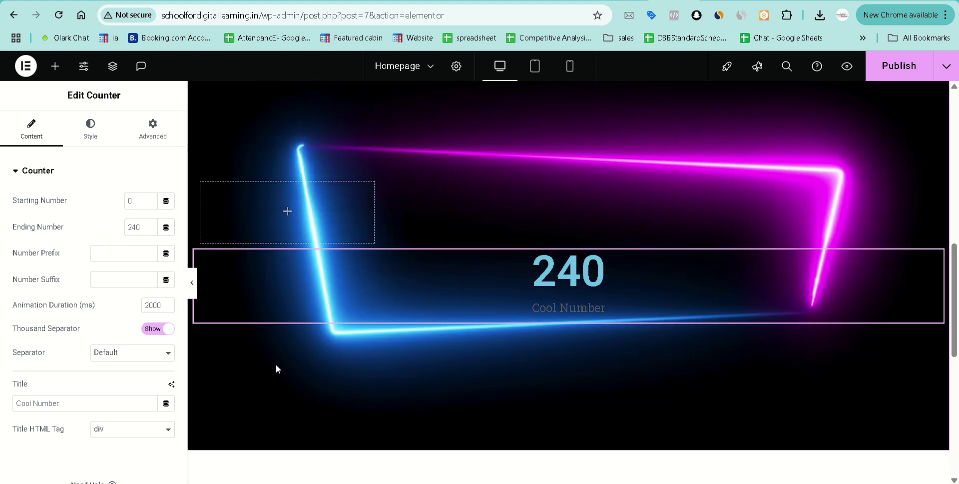
{"action": "left_click", "coordinate": [127, 284]}
{"action": "type", "text": "+"}
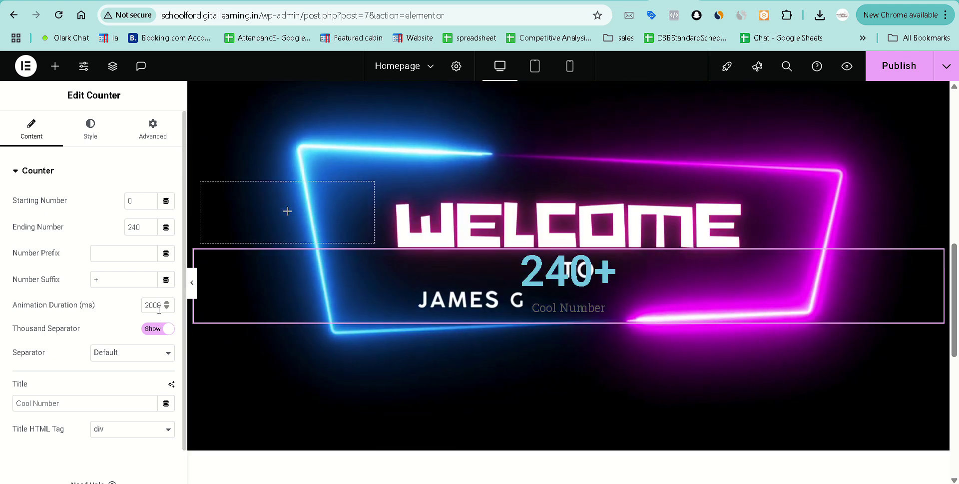
Replace the counter title 'Cool Number' with 'Clients we serve'.
{"action": "scroll", "coordinate": [95, 343], "scroll_direction": "down", "scroll_amount": 1}
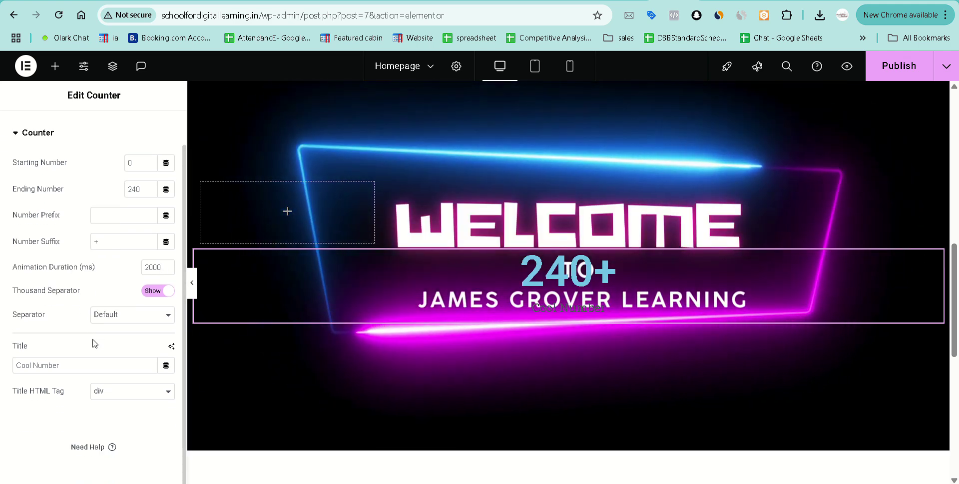
{"action": "triple_click", "coordinate": [76, 369]}
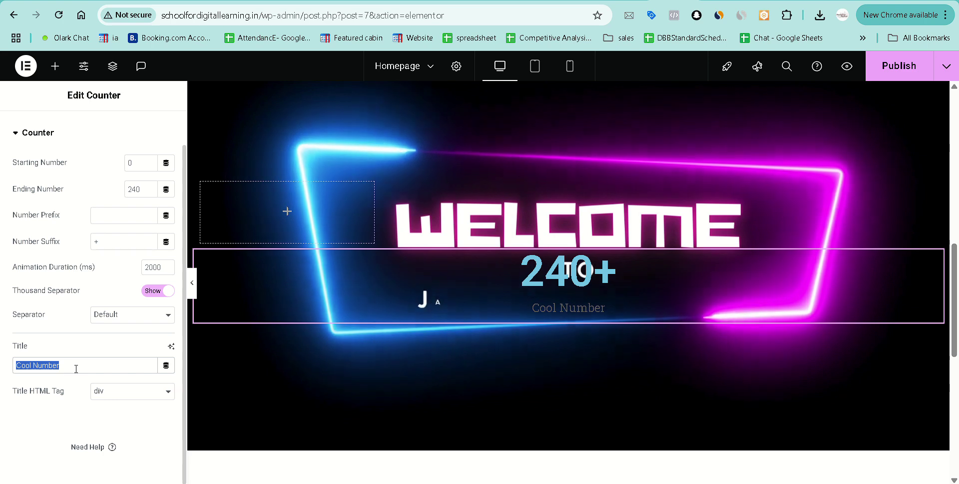
{"action": "type", "text": "Client"}
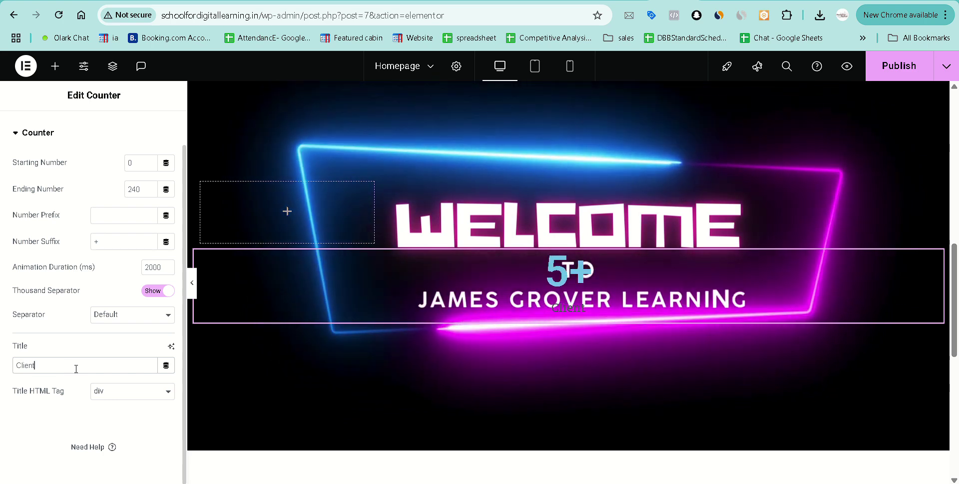
{"action": "type", "text": "s we serve"}
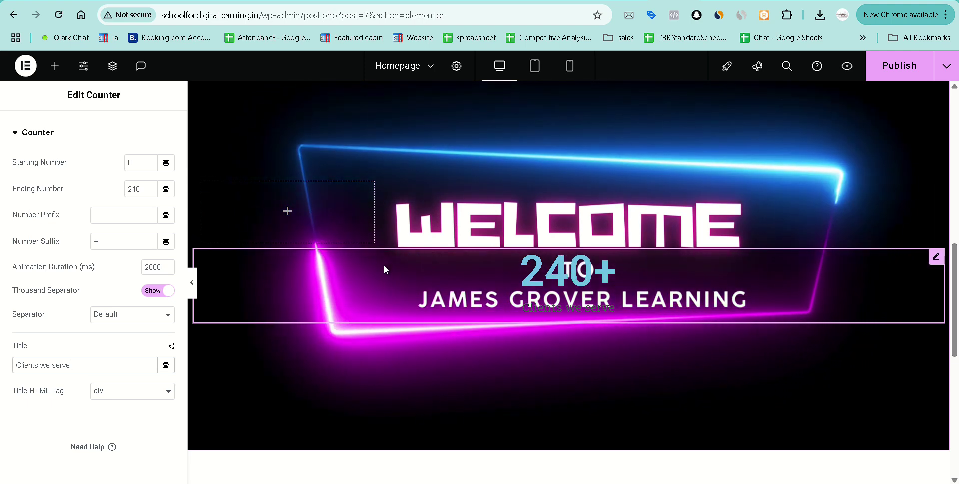
Add a second 100 counter, then delete both it and the 240+ counter.
{"action": "left_click", "coordinate": [52, 74]}
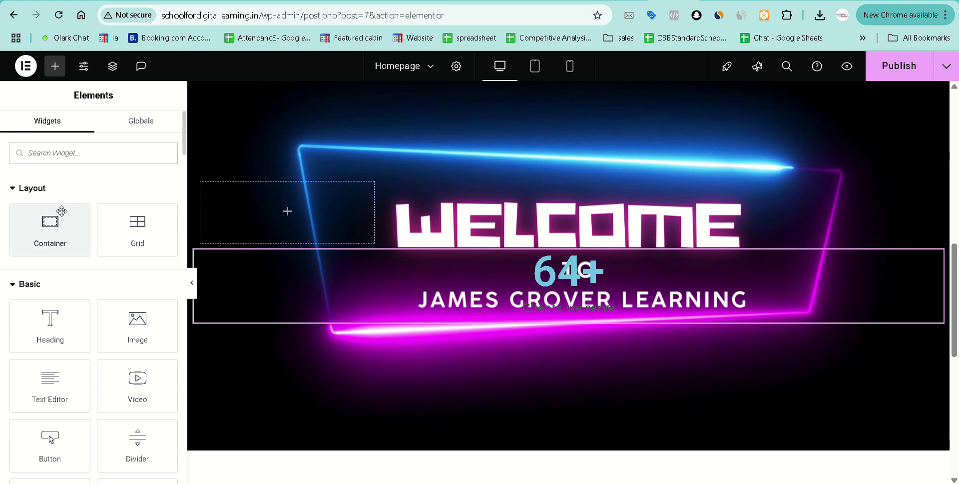
{"action": "type", "text": "count"}
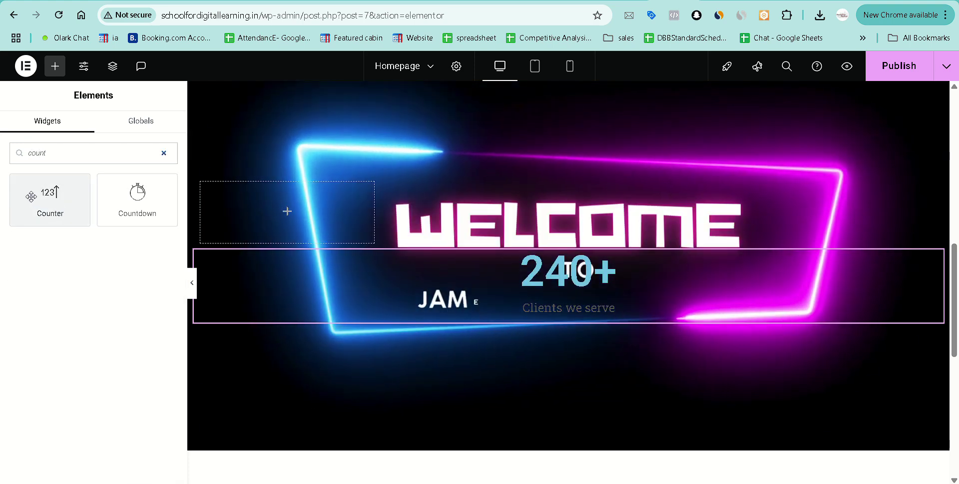
{"action": "left_click_drag", "start_coordinate": [31, 196], "coordinate": [889, 251]}
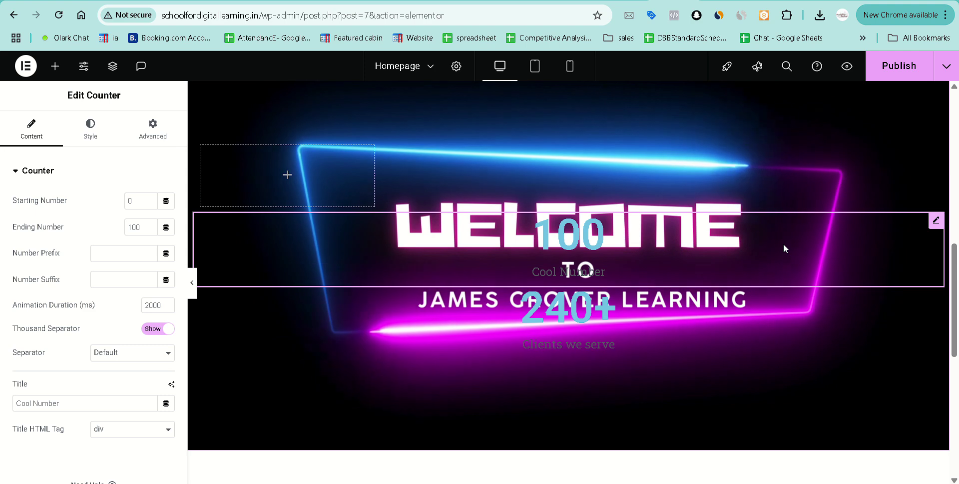
{"action": "right_click", "coordinate": [613, 252]}
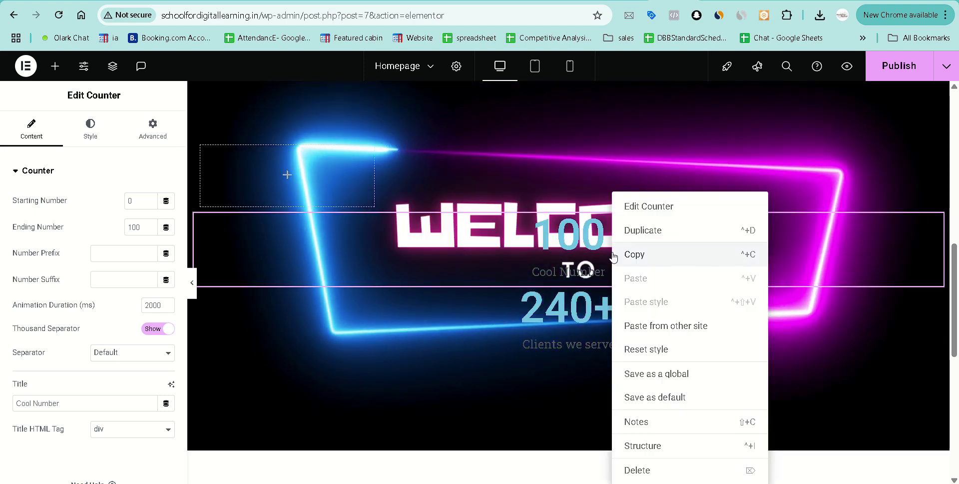
{"action": "left_click", "coordinate": [651, 472]}
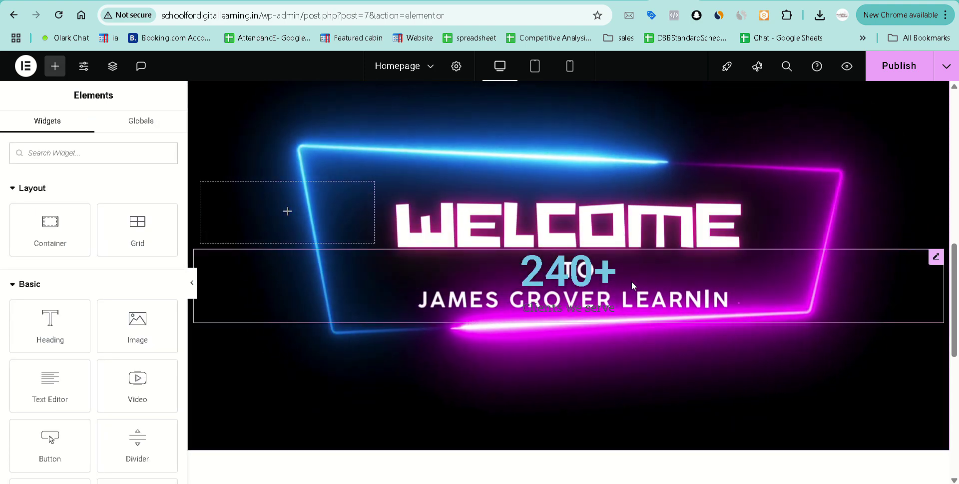
{"action": "right_click", "coordinate": [632, 281]}
{"action": "left_click", "coordinate": [680, 470]}
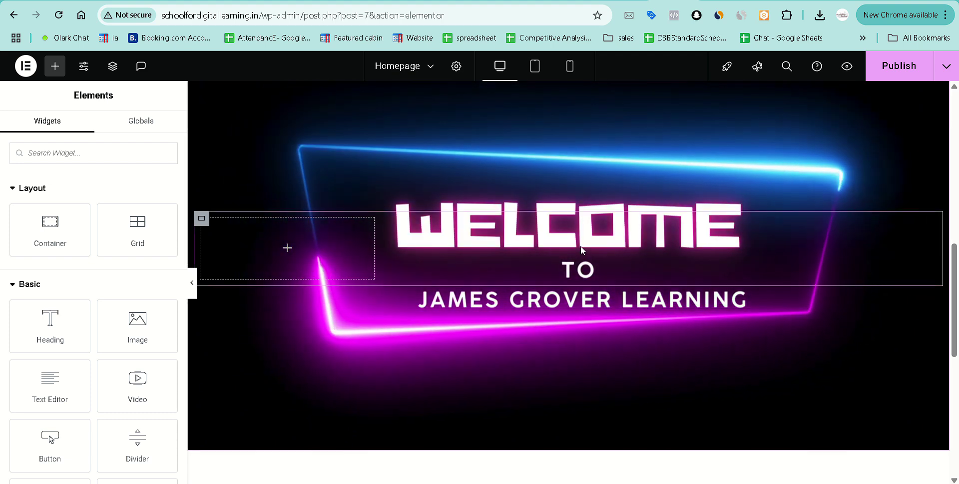
{"action": "scroll", "coordinate": [435, 220], "scroll_direction": "up", "scroll_amount": 2}
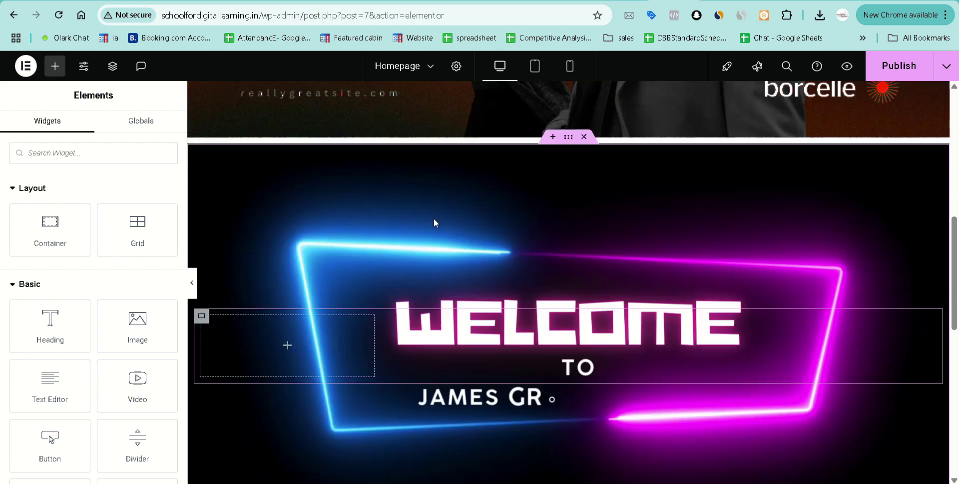
{"action": "scroll", "coordinate": [435, 220], "scroll_direction": "down", "scroll_amount": 2}
{"action": "left_click", "coordinate": [202, 233]}
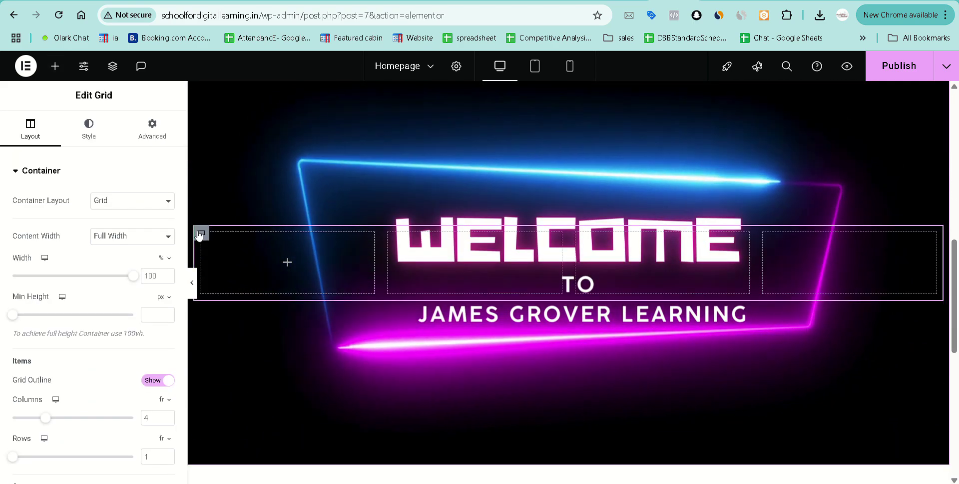
{"action": "scroll", "coordinate": [58, 329], "scroll_direction": "down", "scroll_amount": 3}
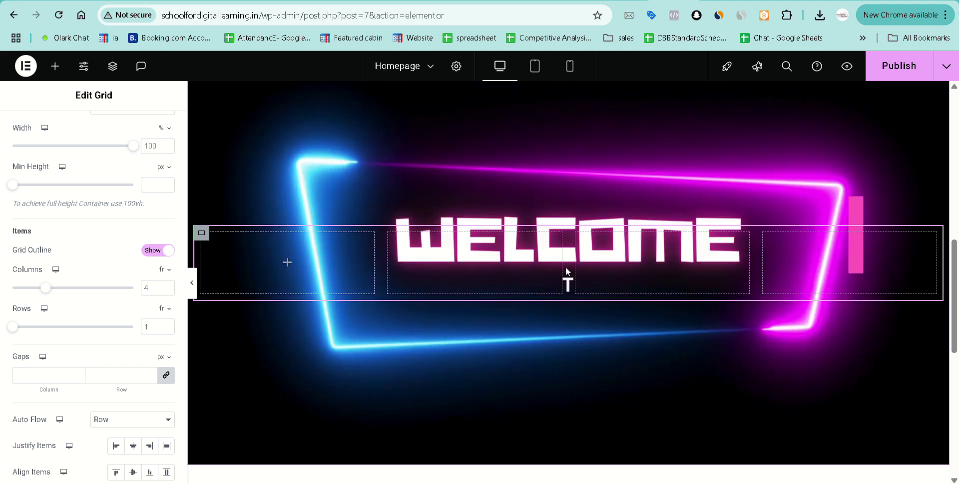
{"action": "left_click", "coordinate": [54, 66]}
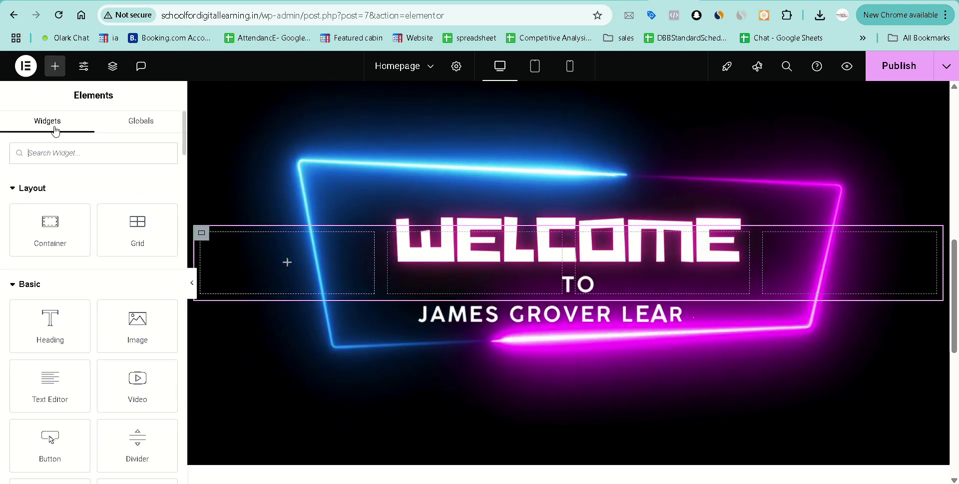
Search 'counter' and place a Counter in the grid's left column.
{"action": "type", "text": "con"}
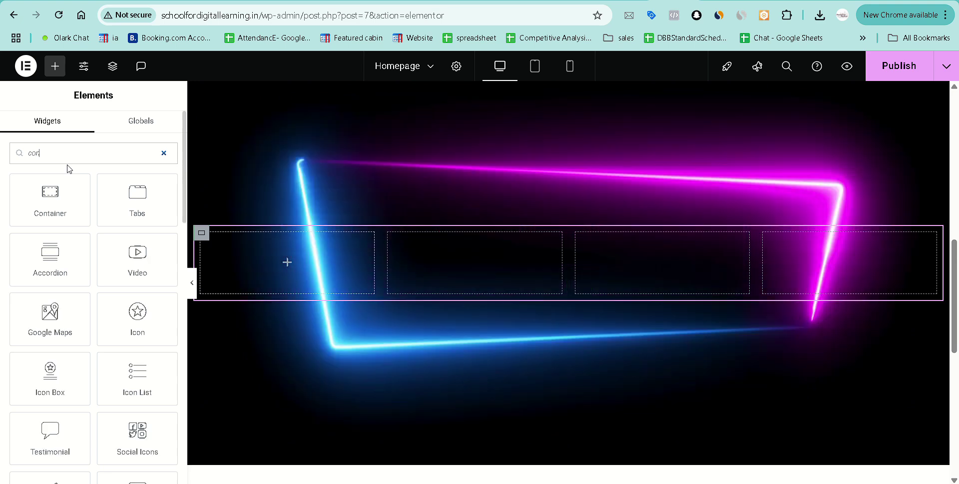
{"action": "type", "text": "te"}
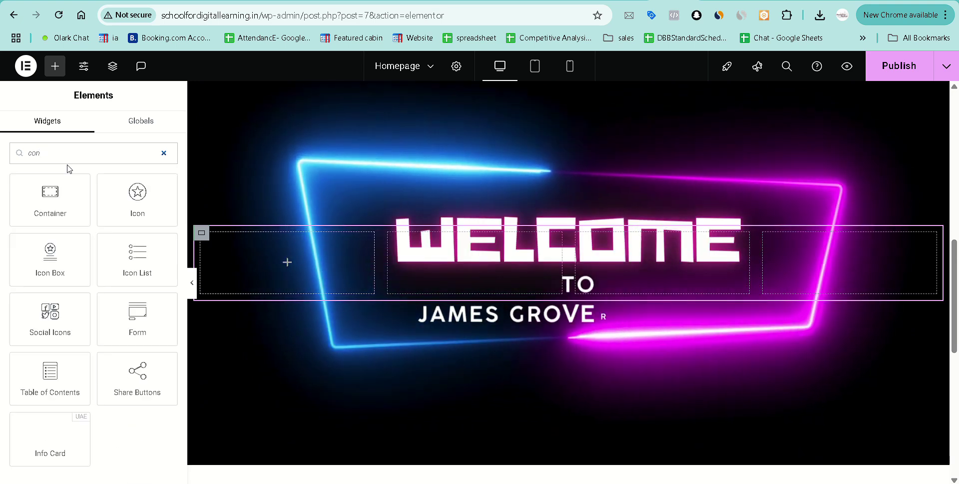
{"action": "key", "text": "BackSpace"}
{"action": "key", "text": "BackSpace"}
{"action": "key", "text": "BackSpace"}
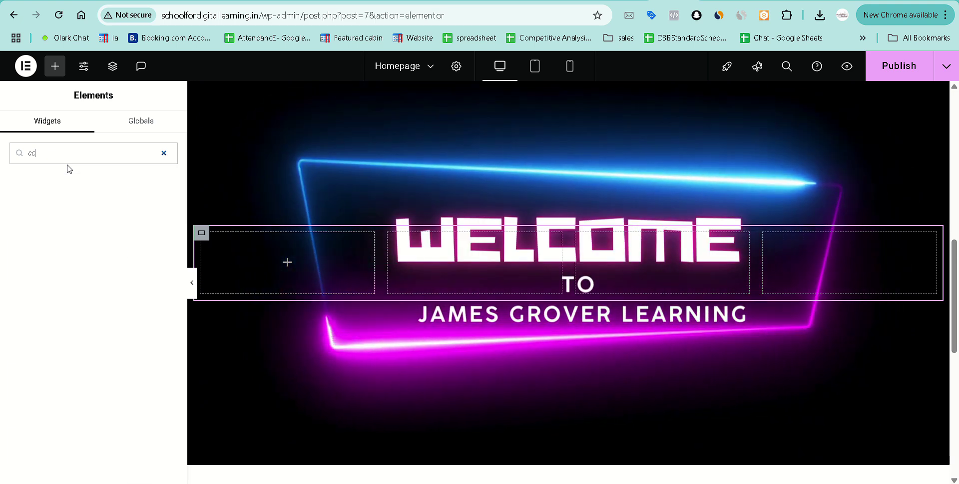
{"action": "type", "text": "unter"}
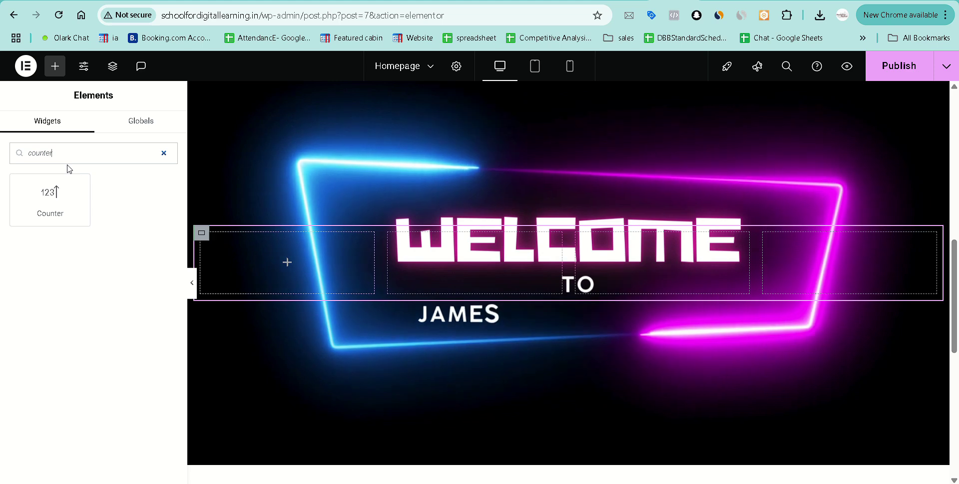
{"action": "left_click_drag", "start_coordinate": [55, 200], "coordinate": [289, 265]}
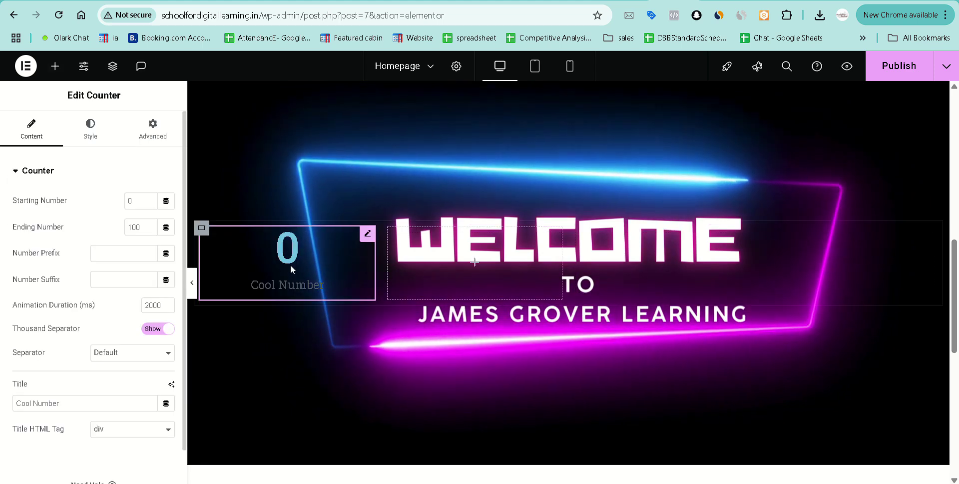
Place a second Counter in the second grid column, undoing a misplaced full-width drop.
{"action": "left_click", "coordinate": [54, 66]}
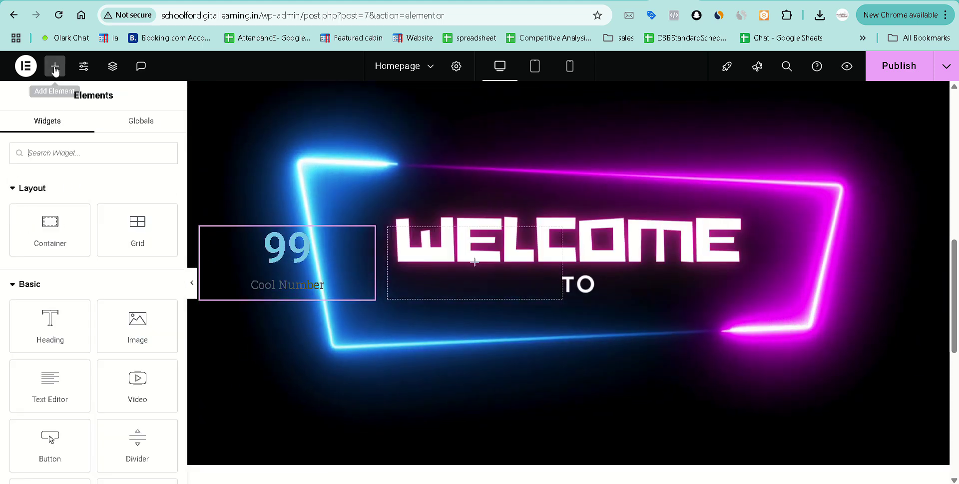
{"action": "type", "text": "counter"}
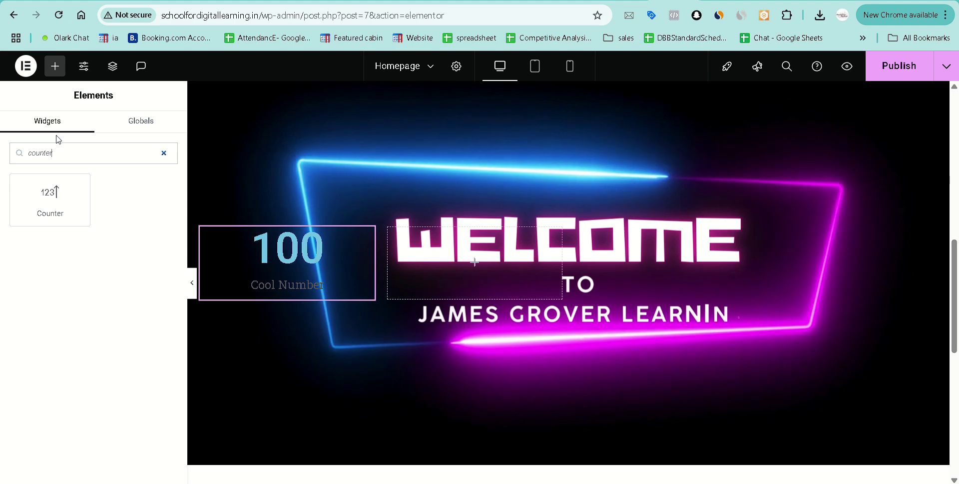
{"action": "left_click_drag", "start_coordinate": [44, 215], "coordinate": [606, 287]}
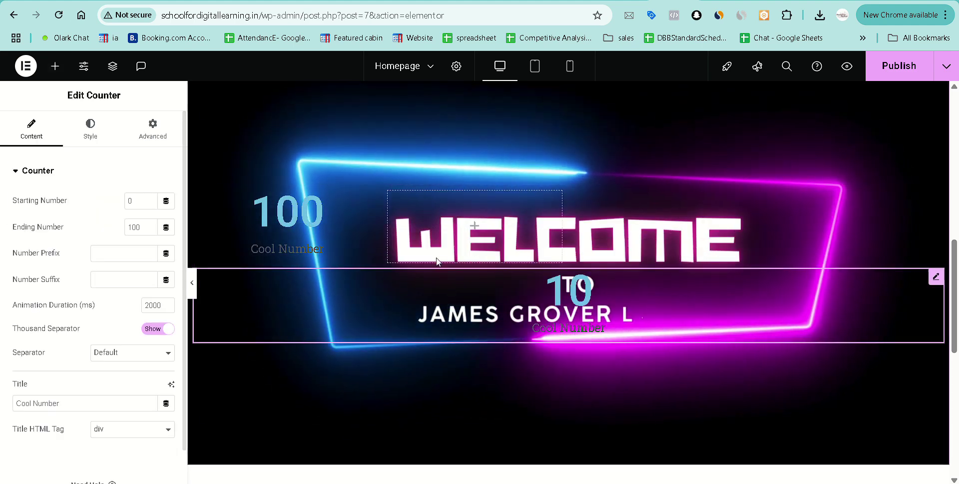
{"action": "key", "text": "ctrl+z"}
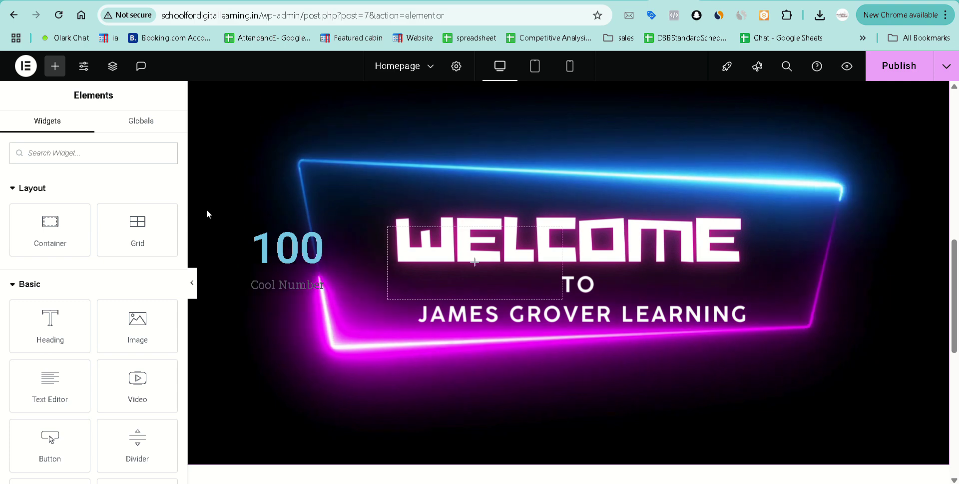
{"action": "left_click", "coordinate": [82, 154]}
{"action": "type", "text": "cou"}
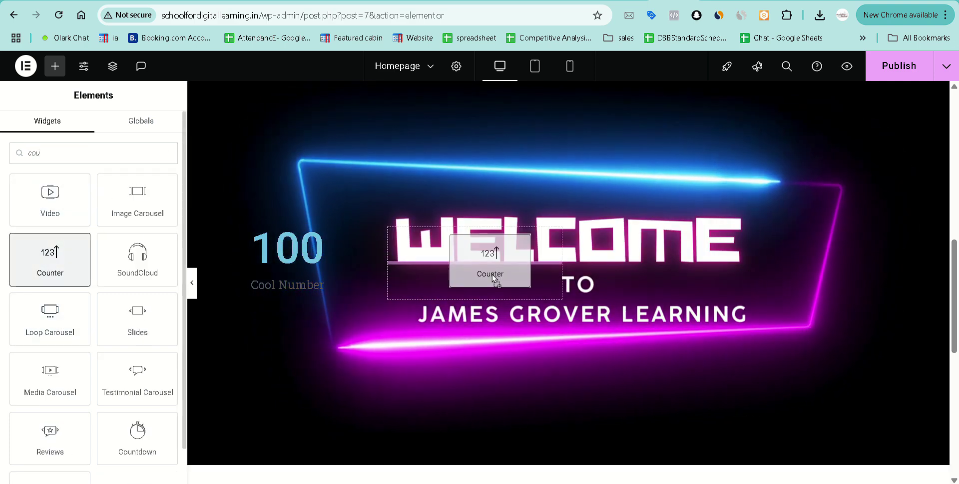
{"action": "left_click_drag", "start_coordinate": [493, 278], "coordinate": [492, 274]}
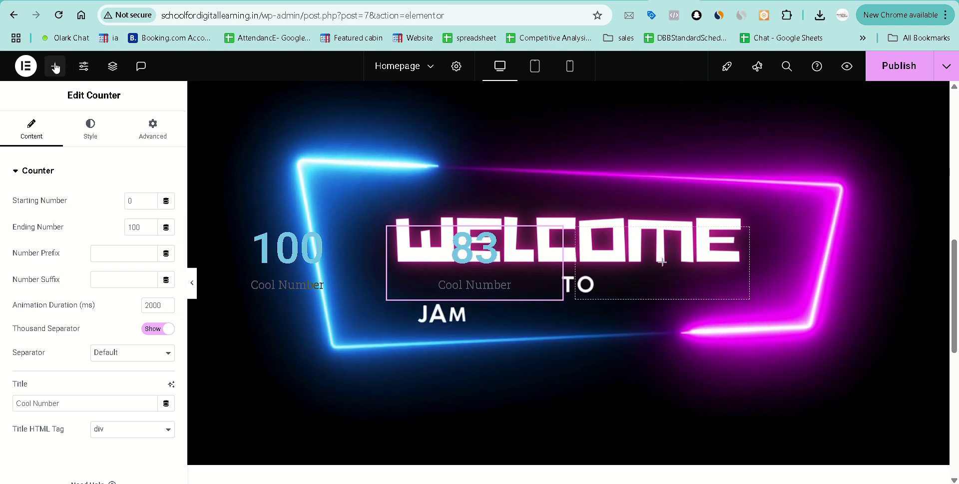
Add a Counter to the third column and duplicate it into the fourth.
{"action": "left_click", "coordinate": [55, 68]}
{"action": "type", "text": "coun"}
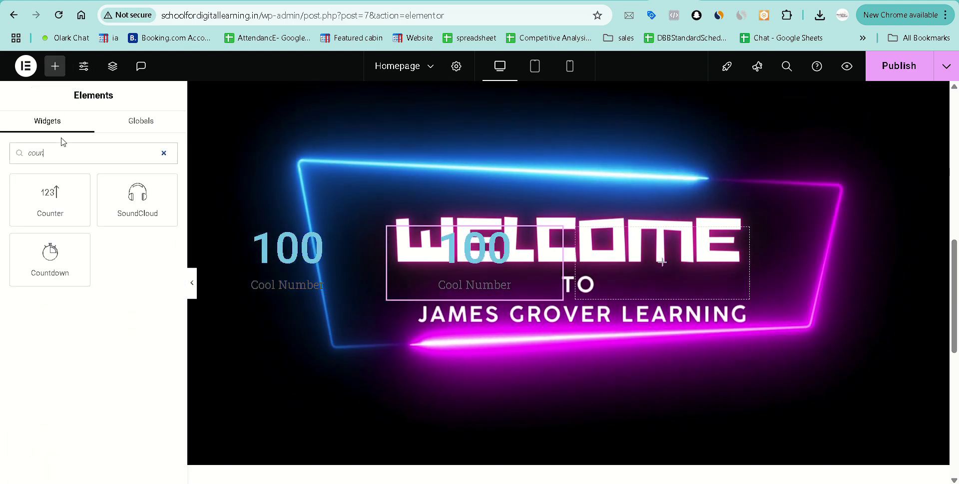
{"action": "left_click_drag", "start_coordinate": [52, 196], "coordinate": [654, 257]}
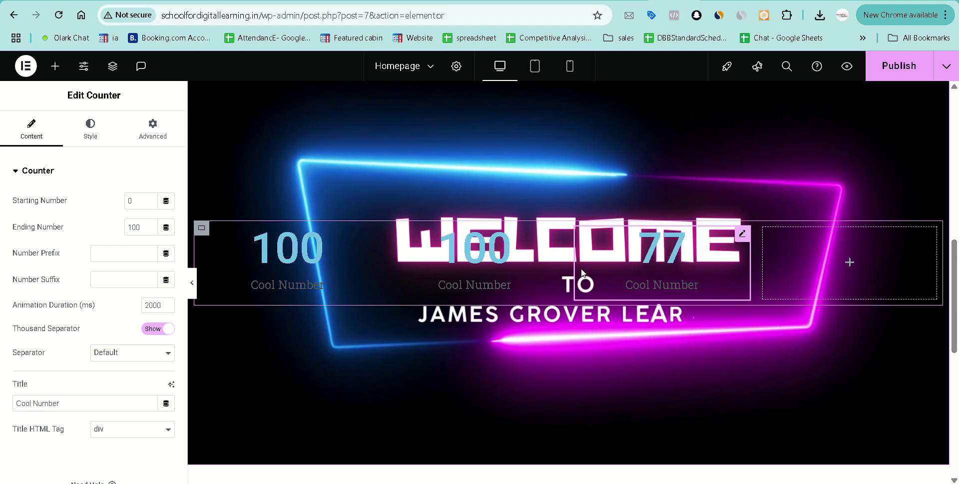
{"action": "right_click", "coordinate": [675, 252]}
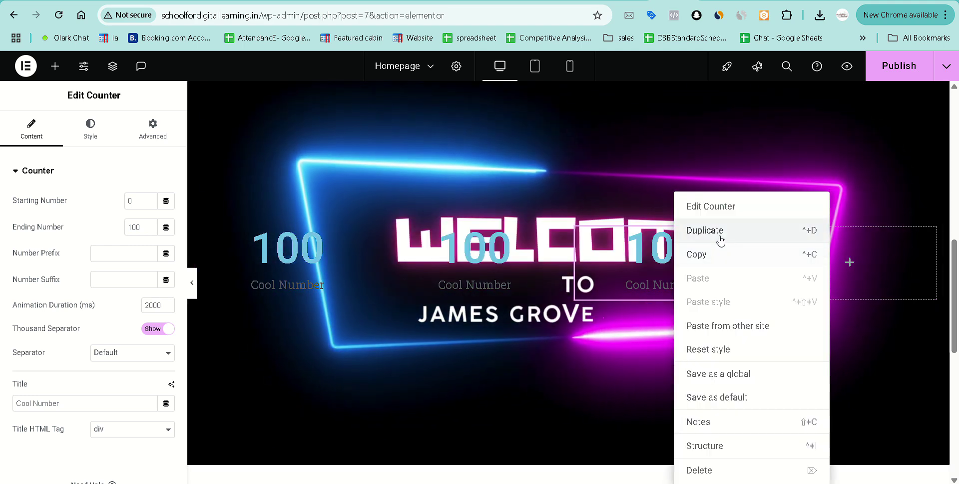
{"action": "left_click", "coordinate": [720, 239]}
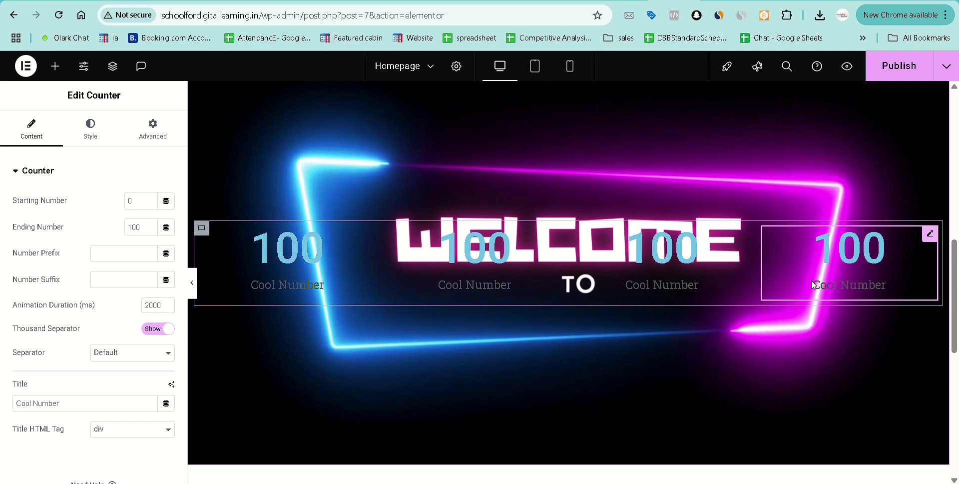
{"action": "scroll", "coordinate": [658, 270], "scroll_direction": "up", "scroll_amount": 1}
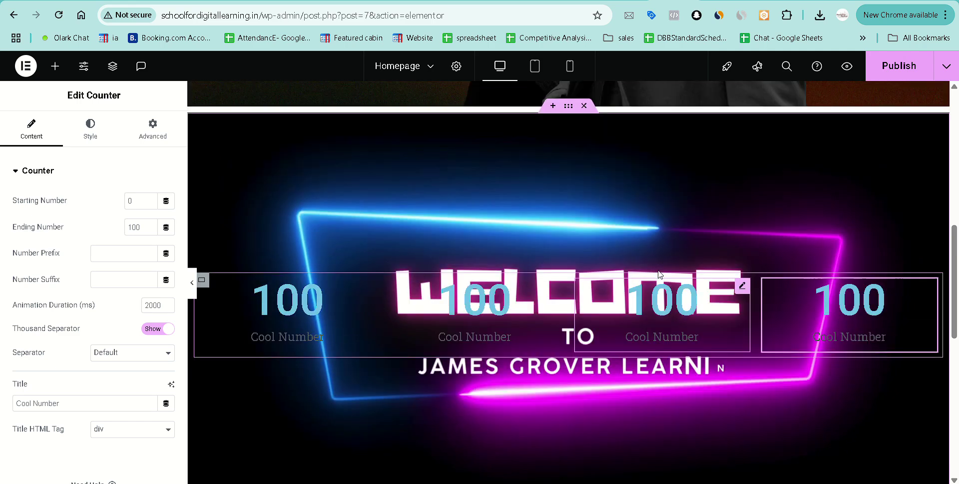
{"action": "scroll", "coordinate": [658, 270], "scroll_direction": "up", "scroll_amount": 2}
{"action": "scroll", "coordinate": [659, 270], "scroll_direction": "down", "scroll_amount": 1}
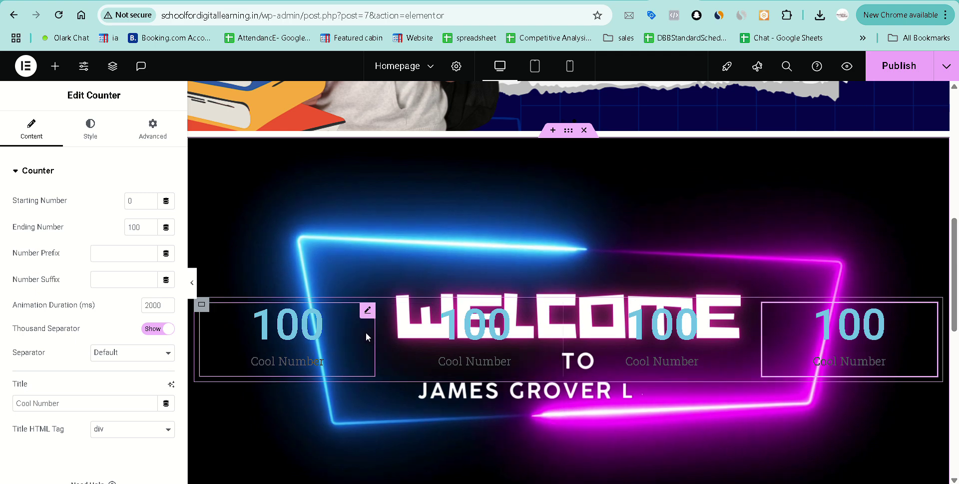
Remove the container's neon background video and switch its background to a gradient.
{"action": "left_click", "coordinate": [569, 131]}
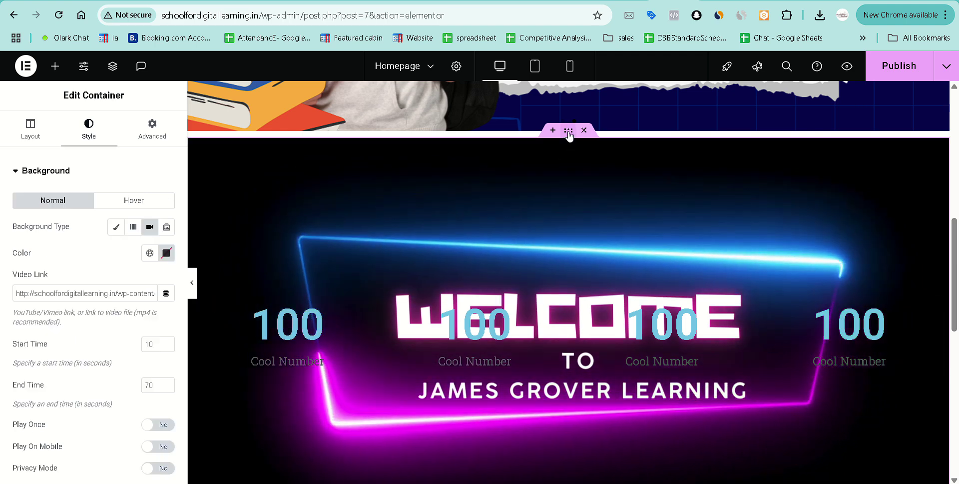
{"action": "triple_click", "coordinate": [135, 293]}
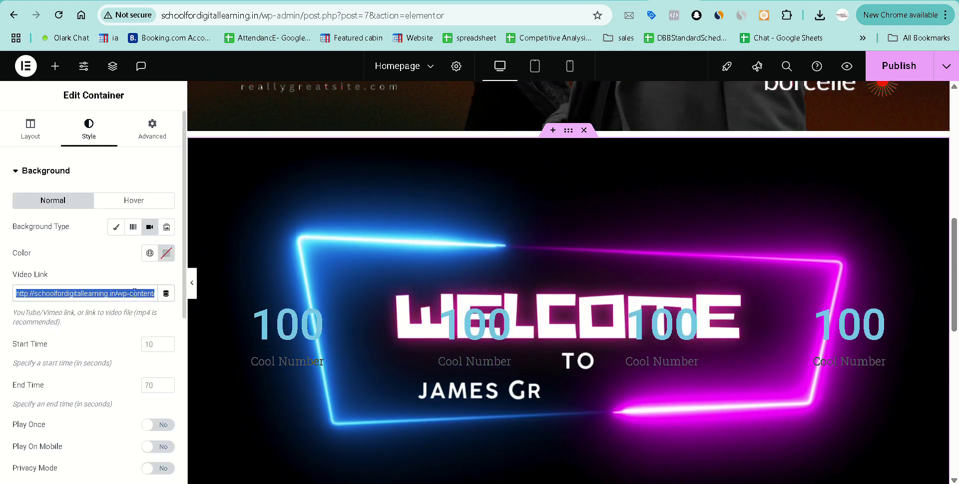
{"action": "key", "text": "BackSpace"}
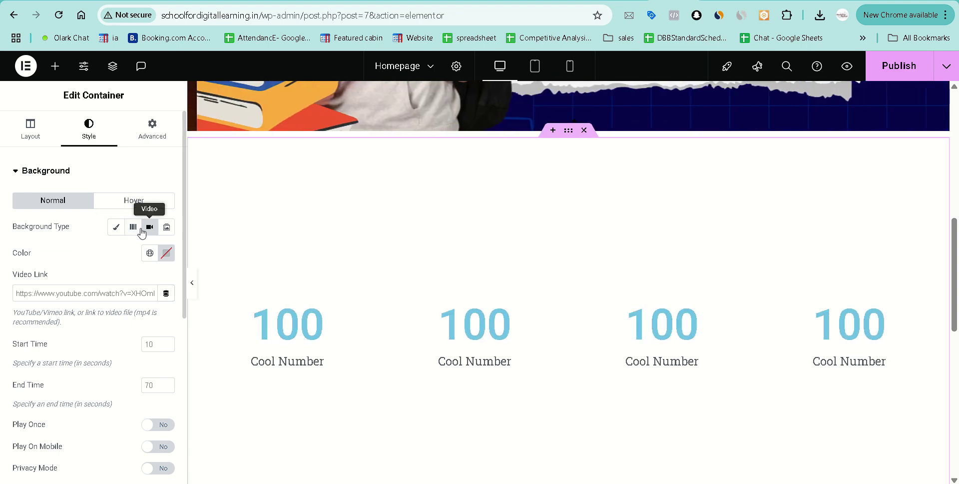
{"action": "left_click", "coordinate": [114, 228]}
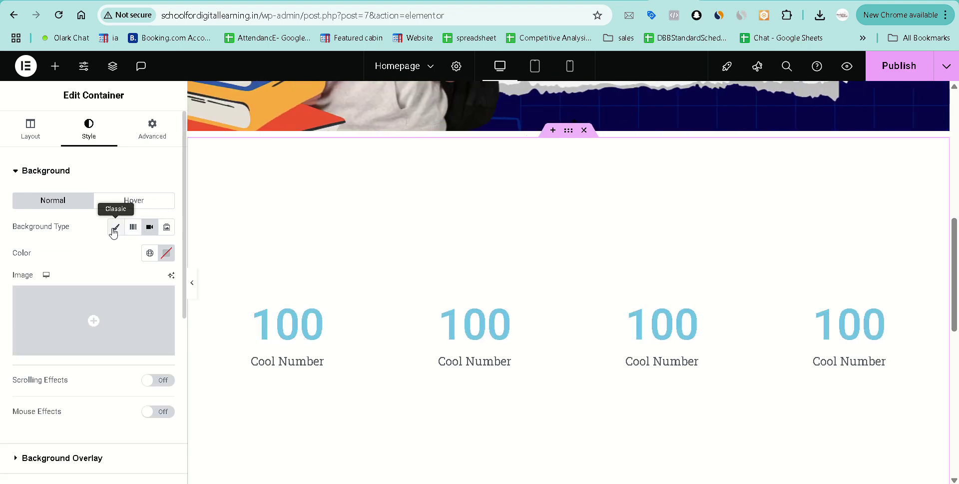
{"action": "left_click", "coordinate": [163, 256]}
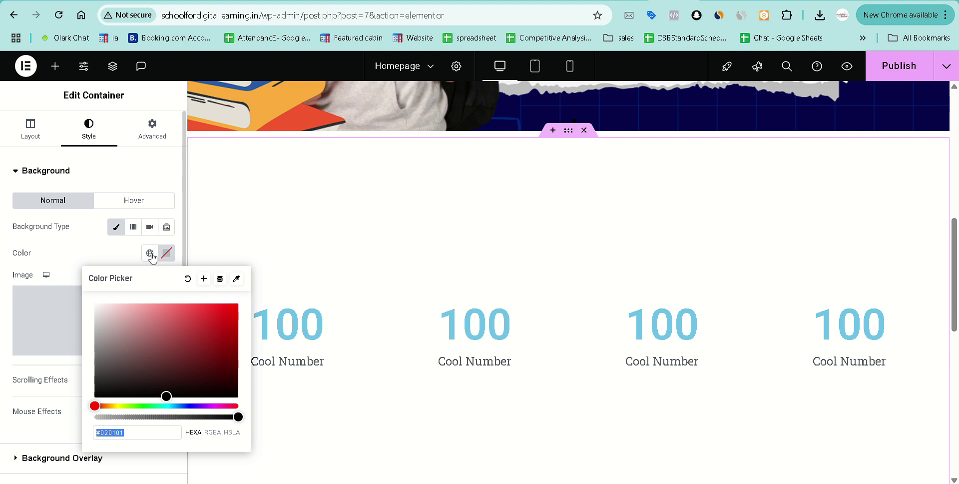
{"action": "left_click", "coordinate": [79, 255]}
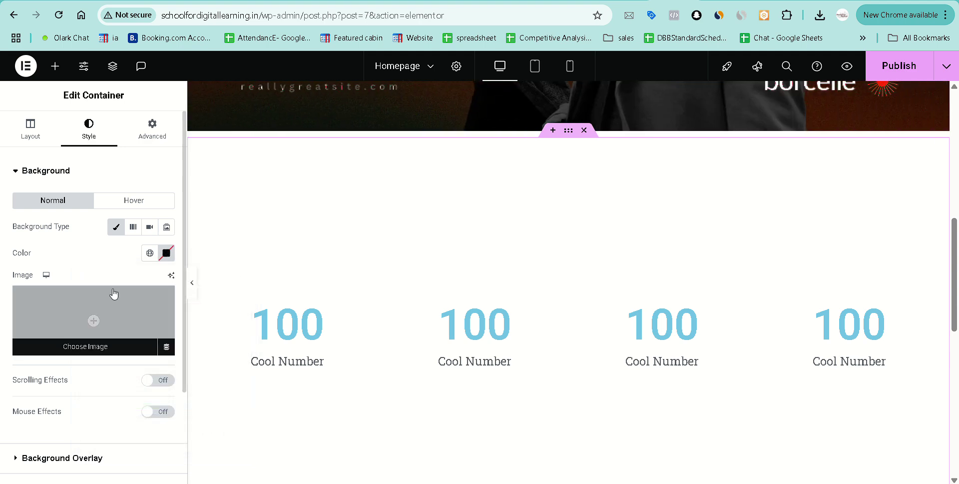
{"action": "left_click", "coordinate": [132, 228]}
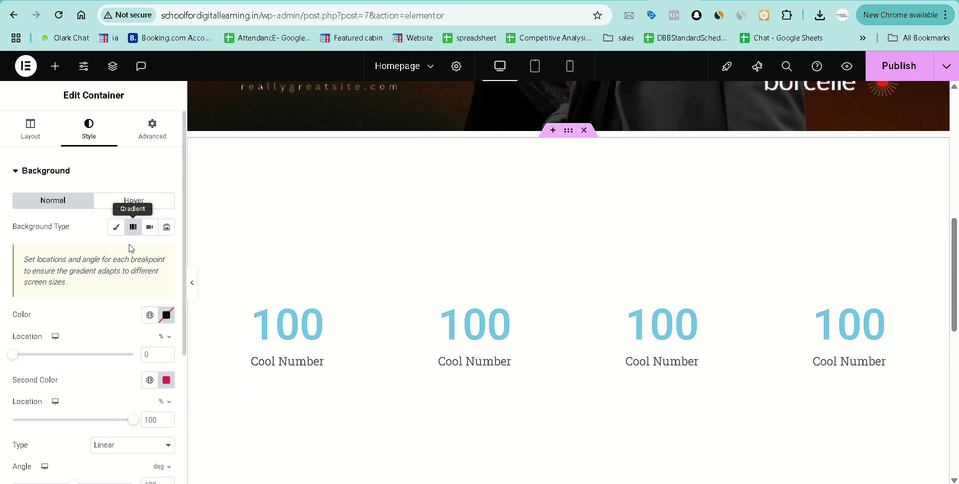
Set the gradient's first colour to light grey #D0CDCD.
{"action": "scroll", "coordinate": [112, 319], "scroll_direction": "down", "scroll_amount": 2}
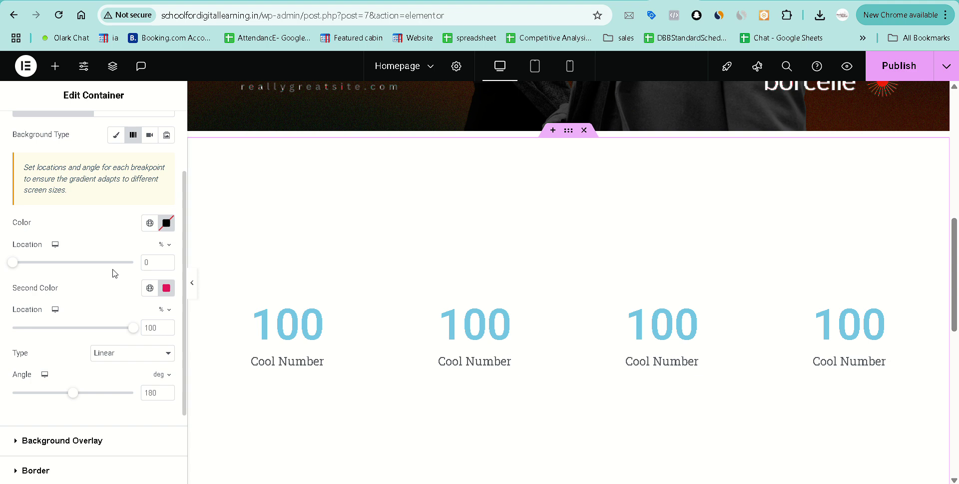
{"action": "scroll", "coordinate": [115, 290], "scroll_direction": "down", "scroll_amount": 2}
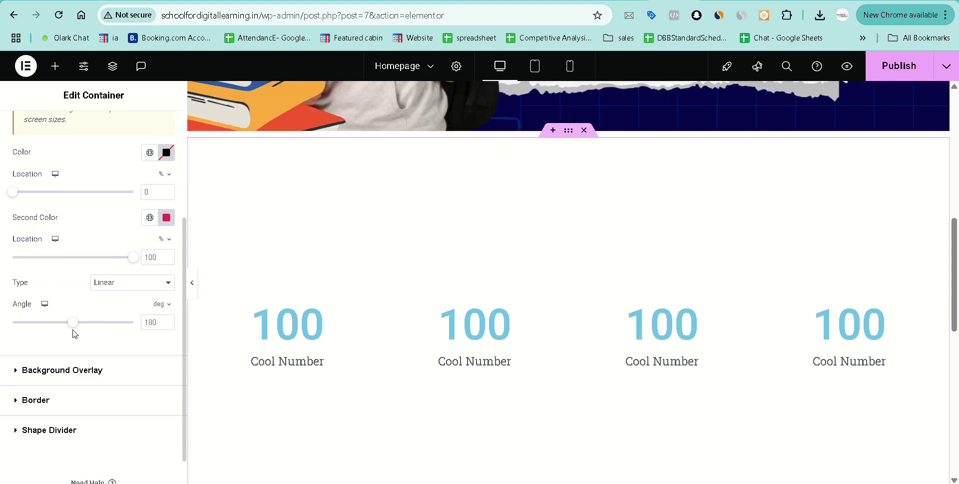
{"action": "scroll", "coordinate": [73, 330], "scroll_direction": "up", "scroll_amount": 4}
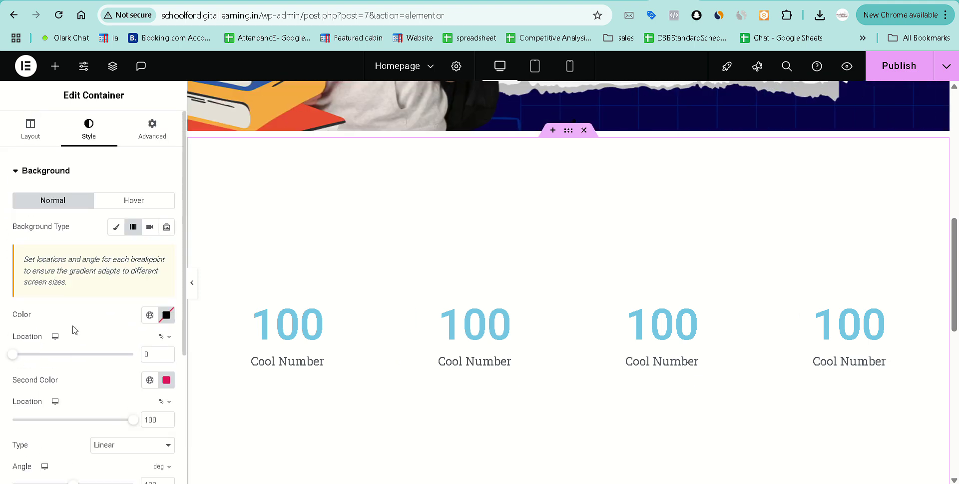
{"action": "scroll", "coordinate": [95, 304], "scroll_direction": "down", "scroll_amount": 1}
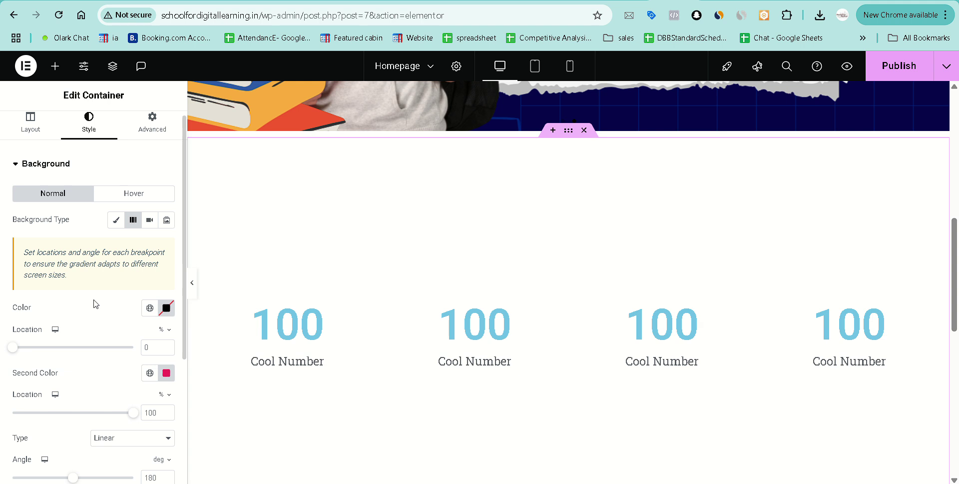
{"action": "scroll", "coordinate": [102, 280], "scroll_direction": "down", "scroll_amount": 2}
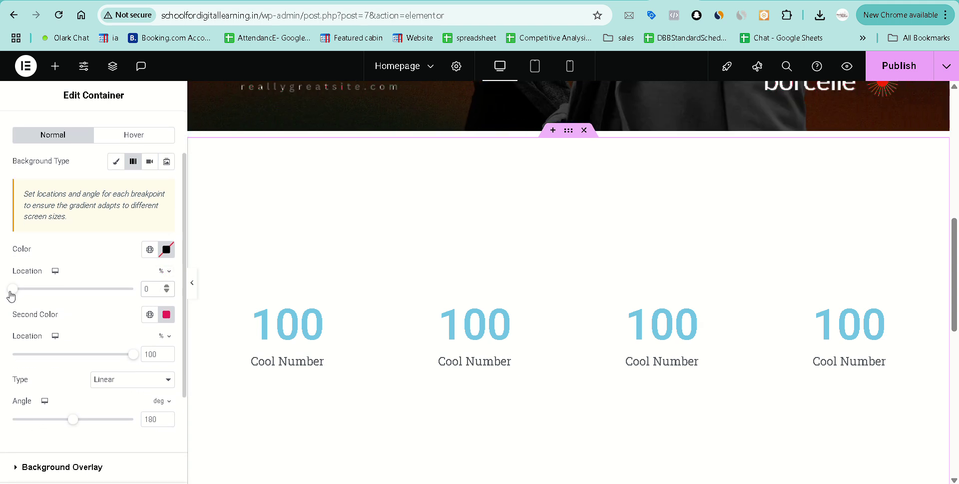
{"action": "left_click_drag", "start_coordinate": [123, 292], "coordinate": [133, 293]}
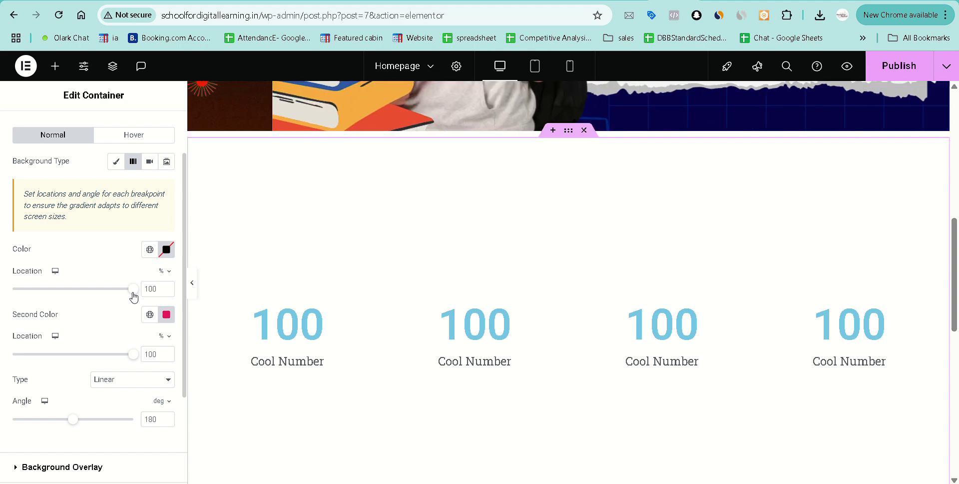
{"action": "scroll", "coordinate": [100, 305], "scroll_direction": "down", "scroll_amount": 2}
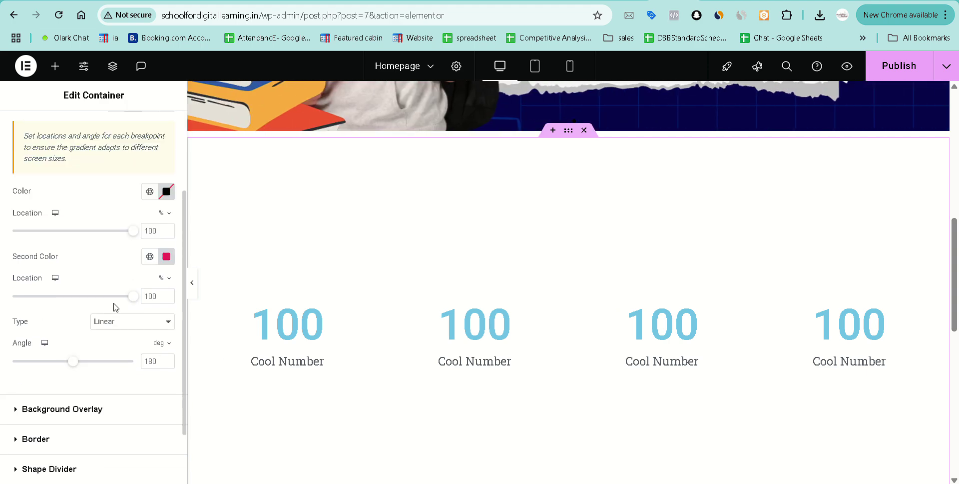
{"action": "scroll", "coordinate": [112, 336], "scroll_direction": "down", "scroll_amount": 1}
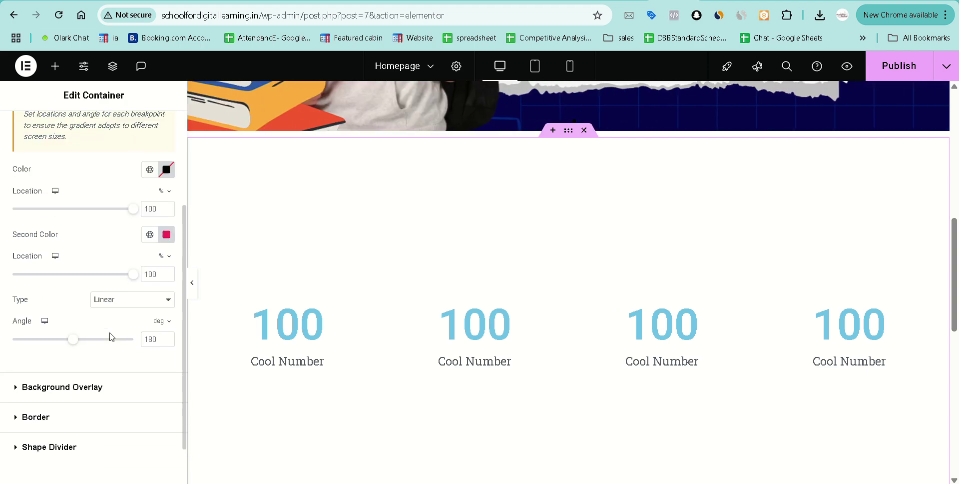
{"action": "scroll", "coordinate": [108, 361], "scroll_direction": "down", "scroll_amount": 2}
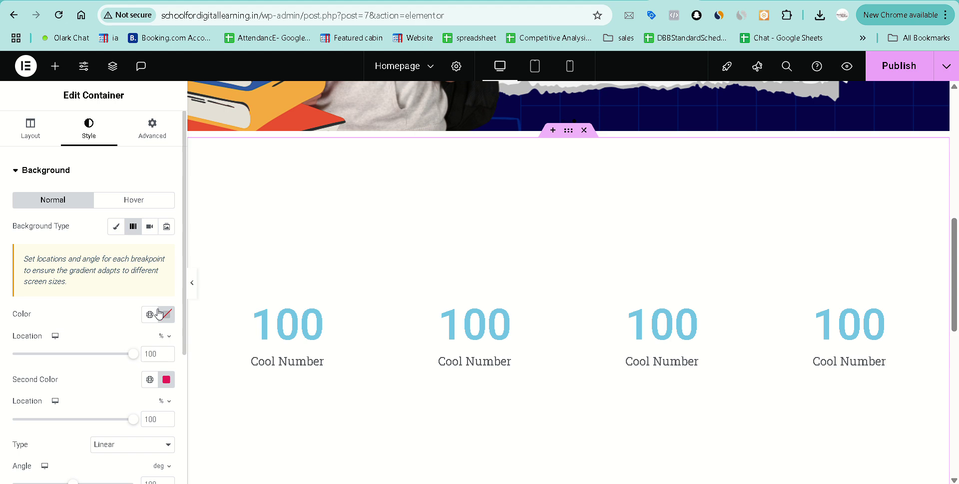
{"action": "left_click", "coordinate": [171, 319]}
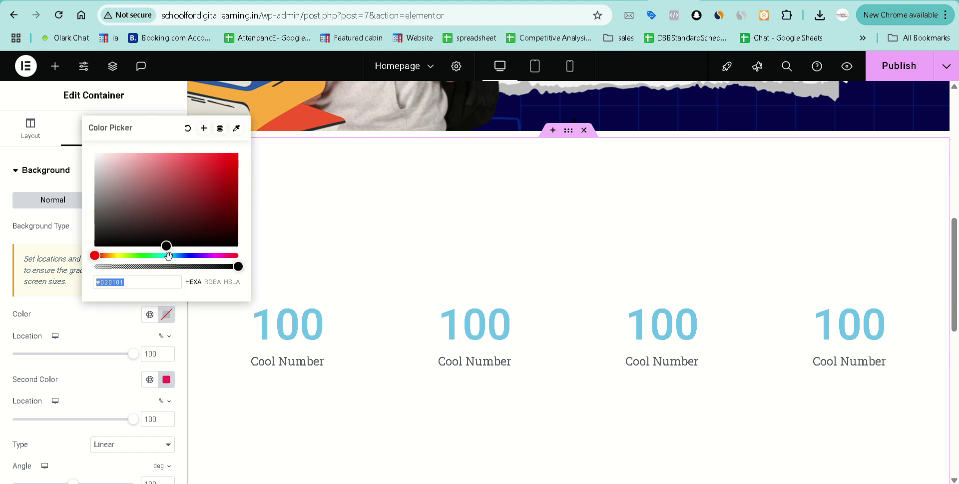
{"action": "left_click_drag", "start_coordinate": [167, 246], "coordinate": [195, 205]}
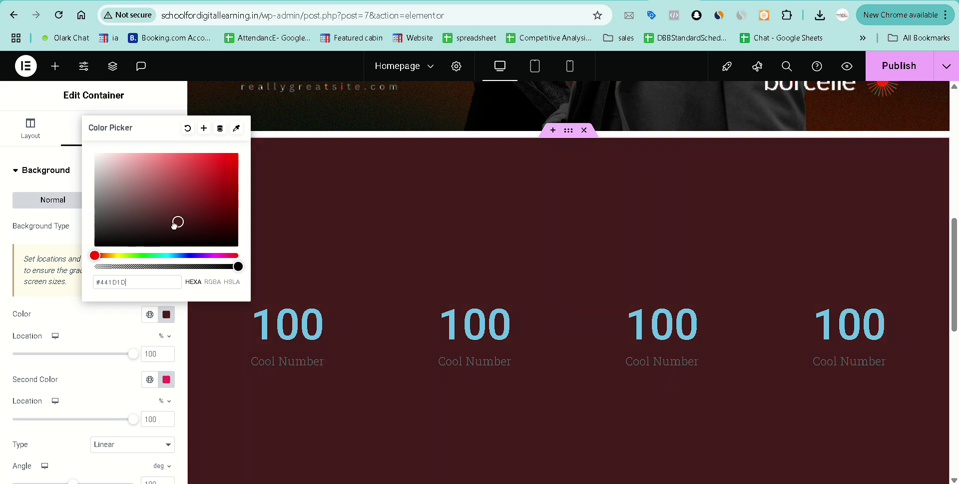
{"action": "left_click_drag", "start_coordinate": [139, 230], "coordinate": [97, 170]}
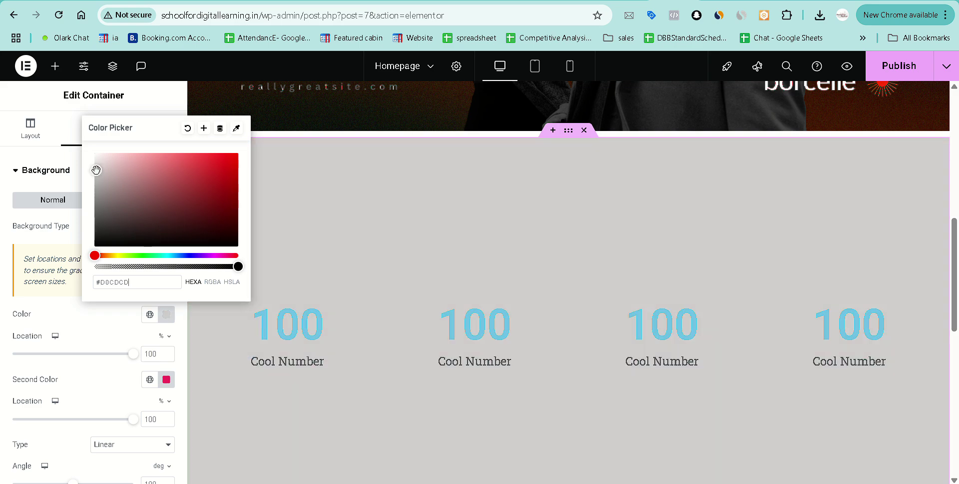
{"action": "left_click", "coordinate": [44, 314]}
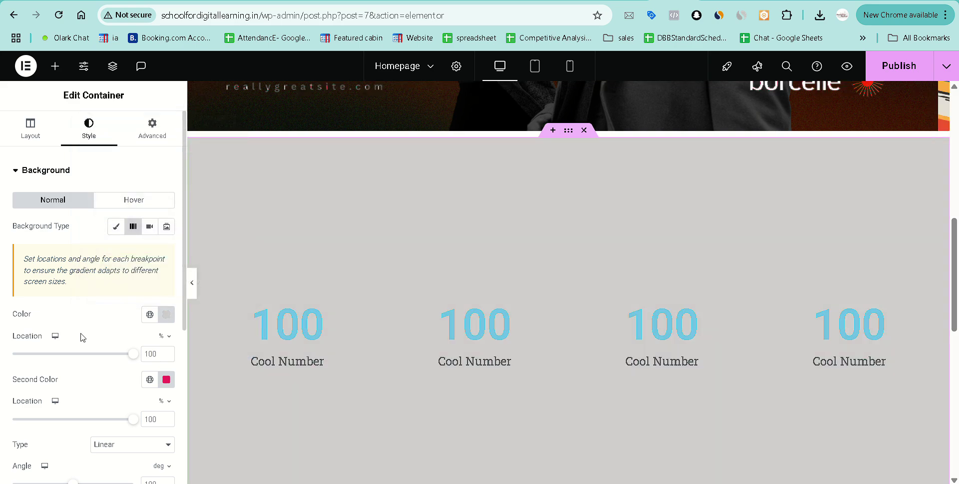
Keep the second colour near-black #1C090E and set both colour locations to 50.
{"action": "scroll", "coordinate": [81, 337], "scroll_direction": "down", "scroll_amount": 1}
{"action": "left_click", "coordinate": [166, 330]}
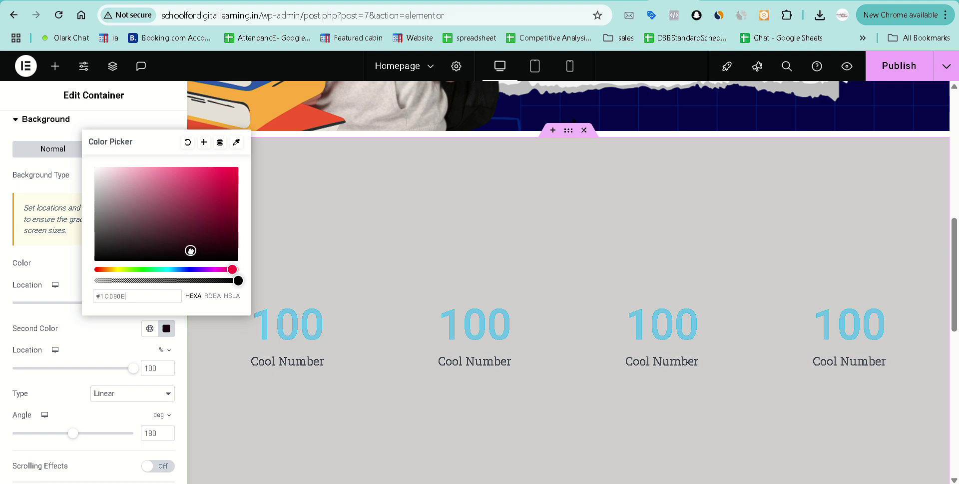
{"action": "left_click", "coordinate": [92, 325]}
{"action": "double_click", "coordinate": [155, 302]}
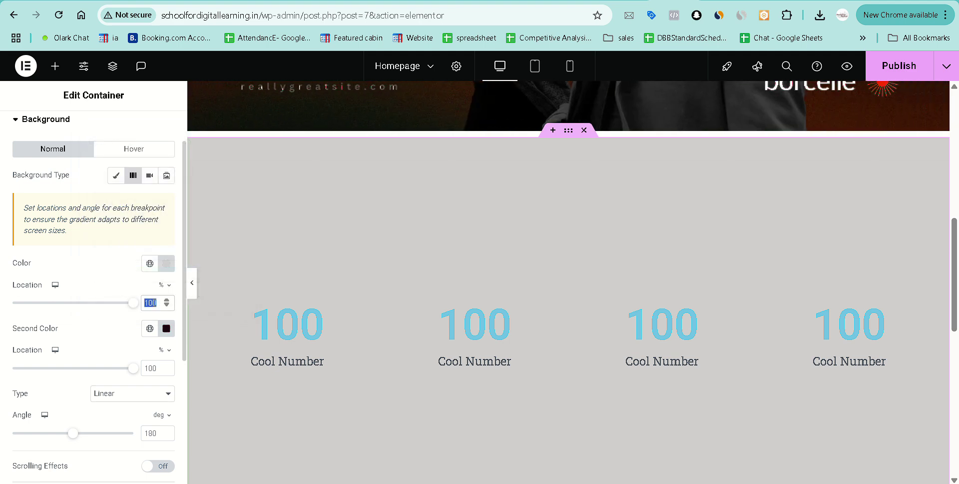
{"action": "type", "text": "50"}
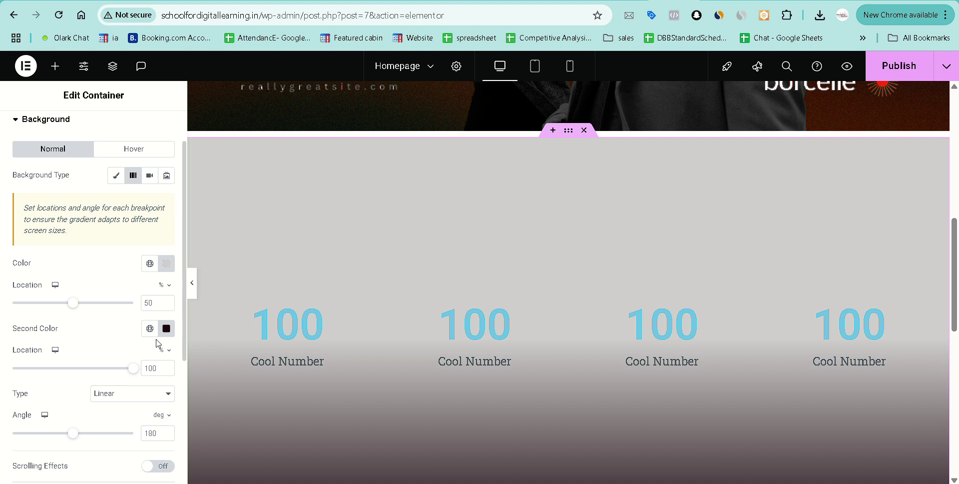
{"action": "scroll", "coordinate": [493, 337], "scroll_direction": "down", "scroll_amount": 3}
{"action": "scroll", "coordinate": [555, 202], "scroll_direction": "up", "scroll_amount": 1}
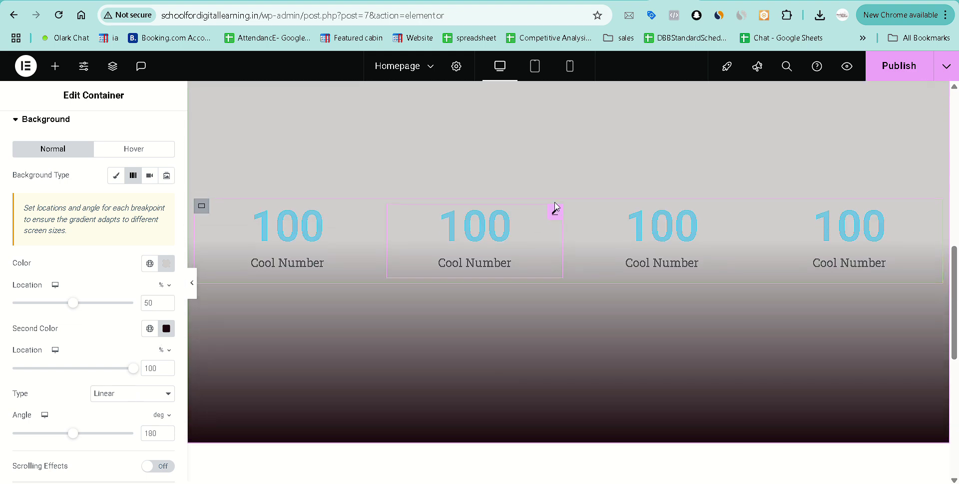
{"action": "double_click", "coordinate": [152, 368]}
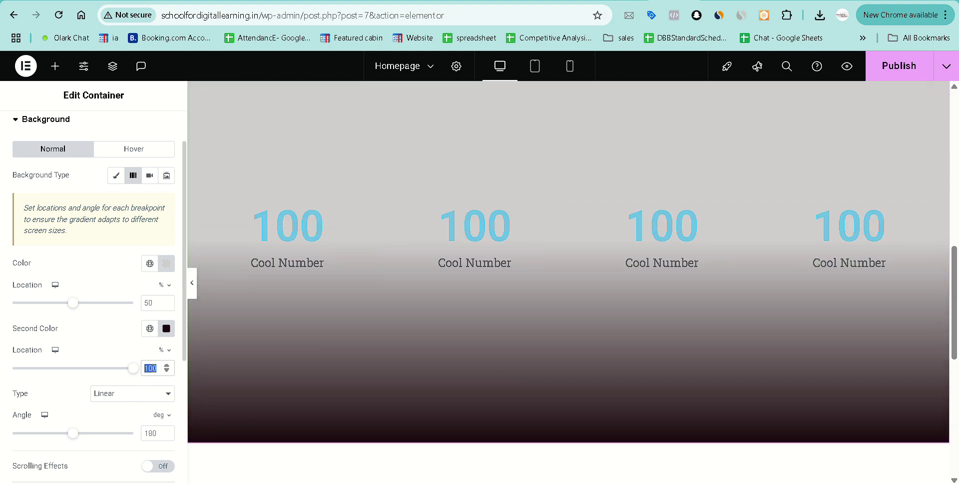
{"action": "type", "text": "50"}
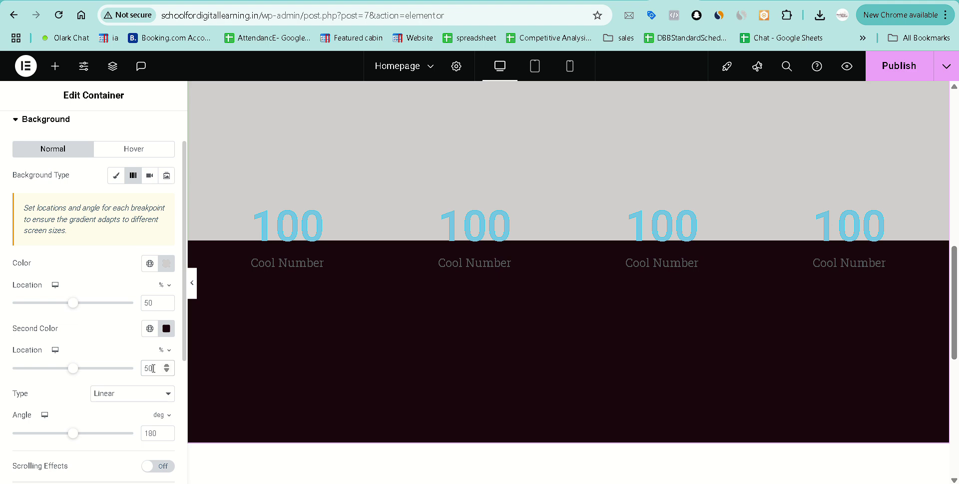
{"action": "scroll", "coordinate": [481, 324], "scroll_direction": "up", "scroll_amount": 2}
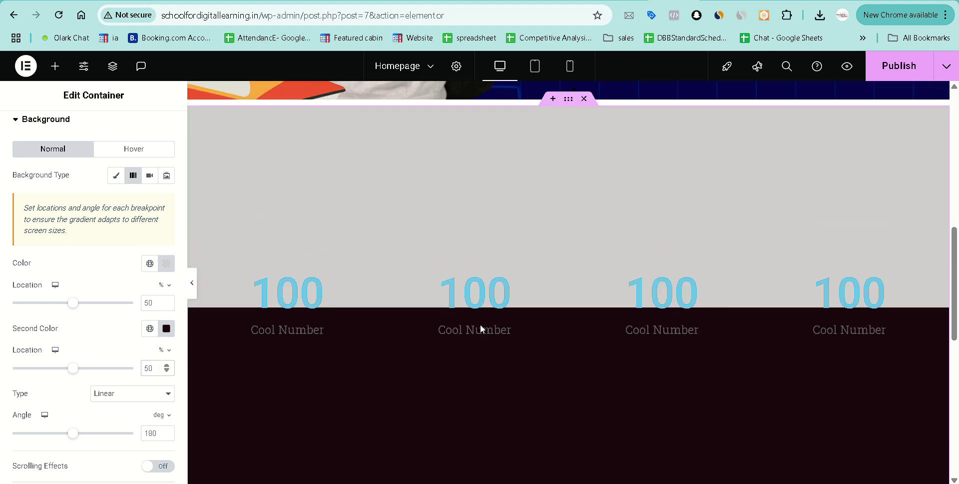
{"action": "left_click", "coordinate": [136, 394]}
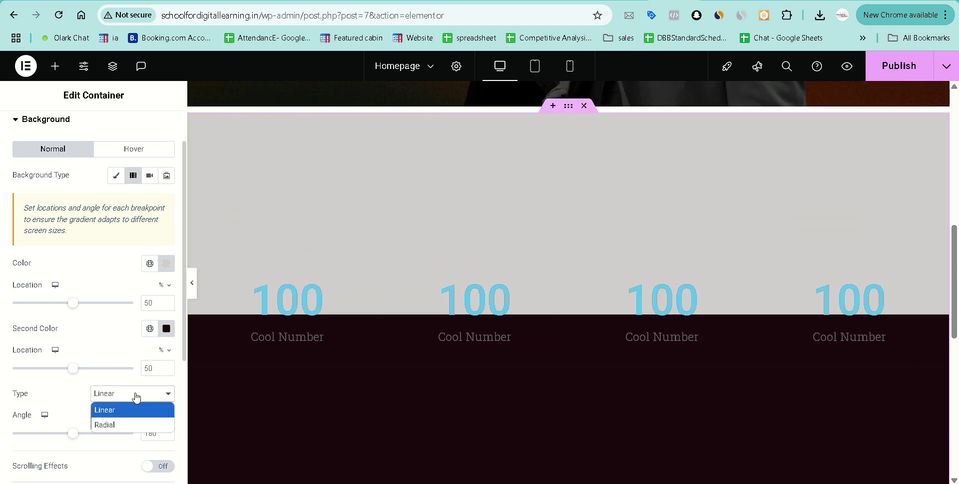
{"action": "left_click", "coordinate": [130, 425]}
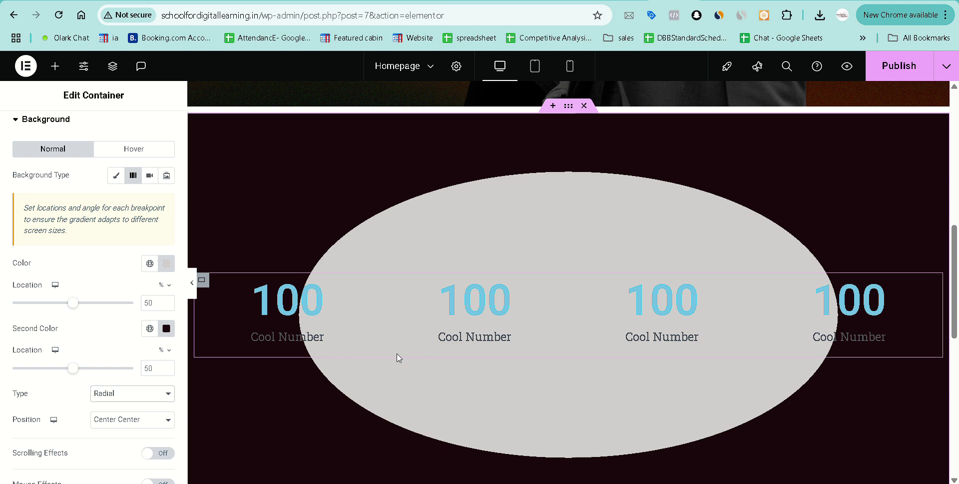
{"action": "left_click", "coordinate": [132, 421]}
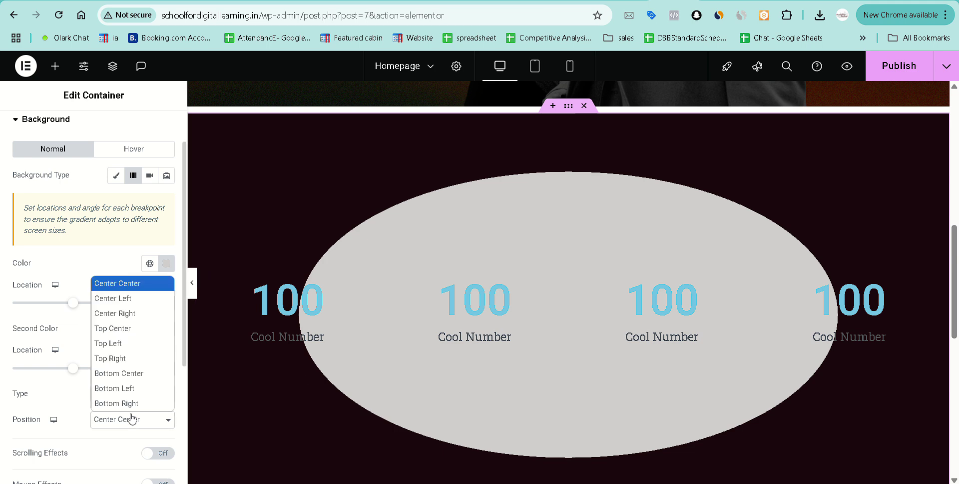
{"action": "left_click", "coordinate": [132, 344]}
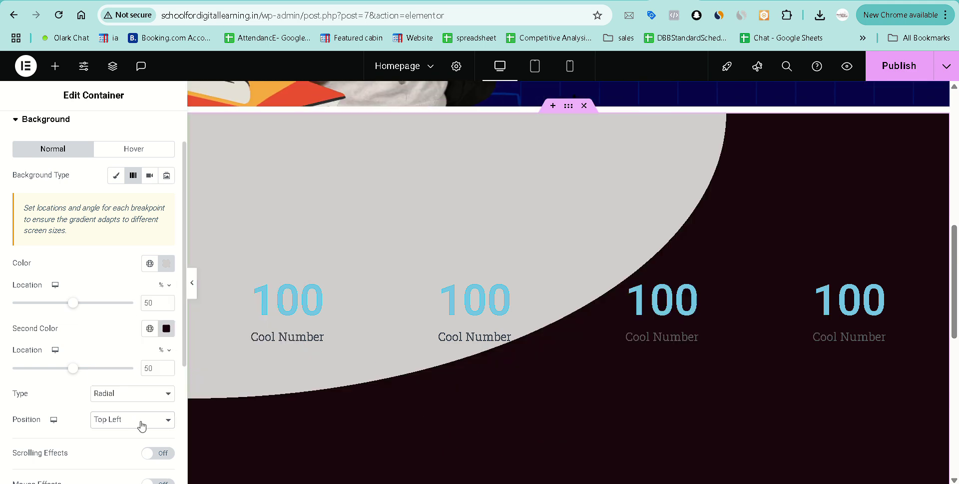
{"action": "left_click", "coordinate": [142, 425]}
{"action": "left_click", "coordinate": [147, 406]}
{"action": "scroll", "coordinate": [475, 360], "scroll_direction": "down", "scroll_amount": 2}
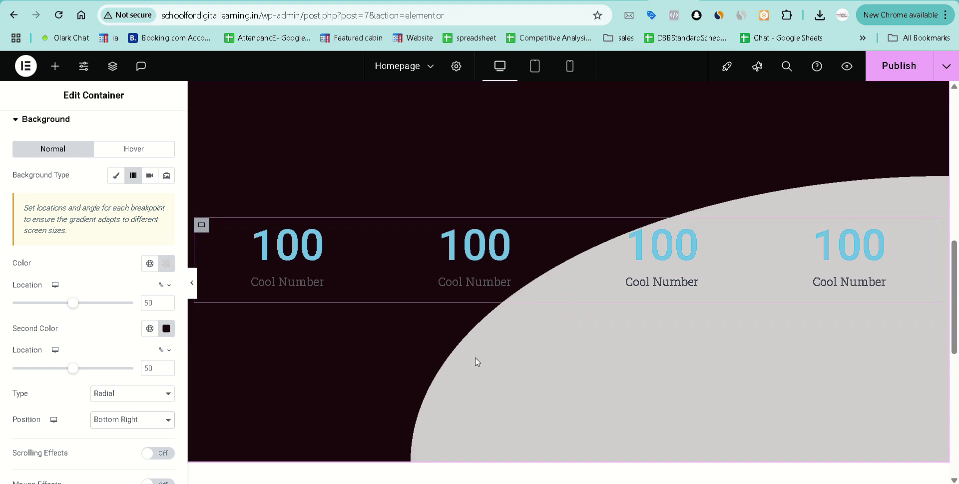
{"action": "scroll", "coordinate": [475, 359], "scroll_direction": "up", "scroll_amount": 2}
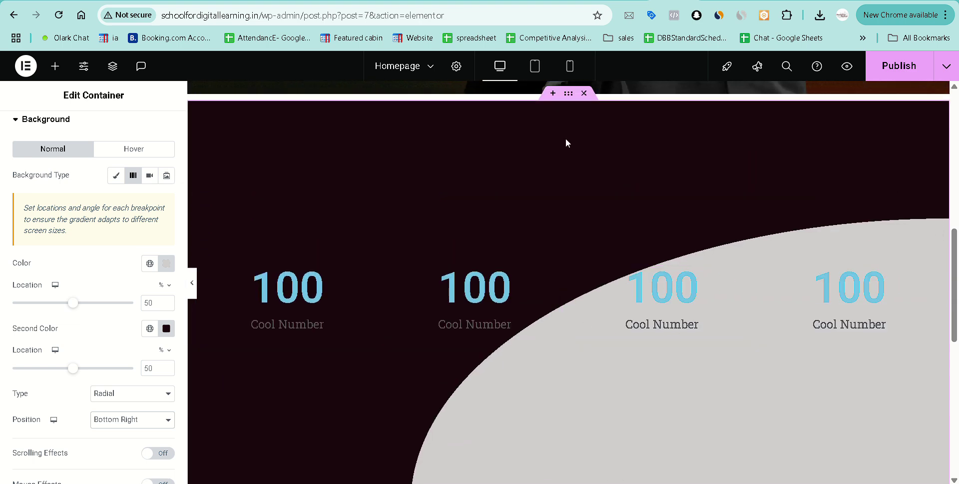
{"action": "left_click", "coordinate": [169, 334]}
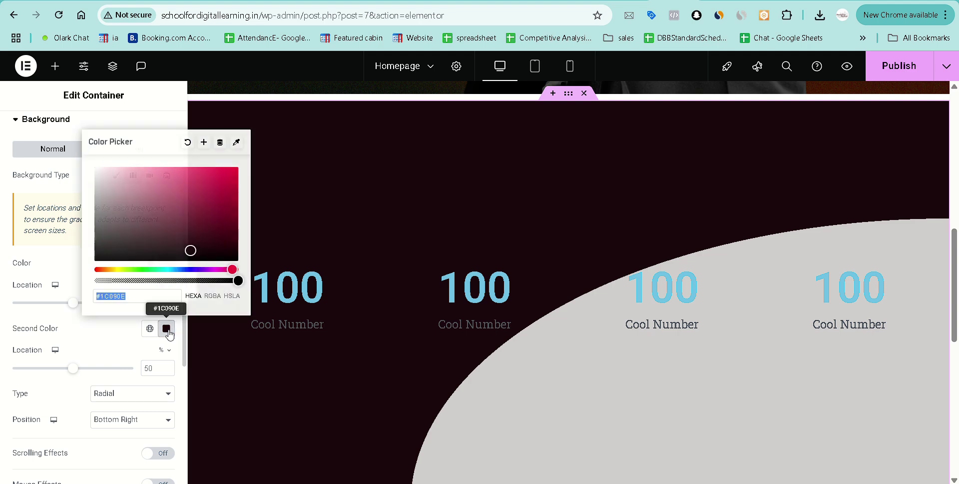
{"action": "left_click", "coordinate": [189, 280]}
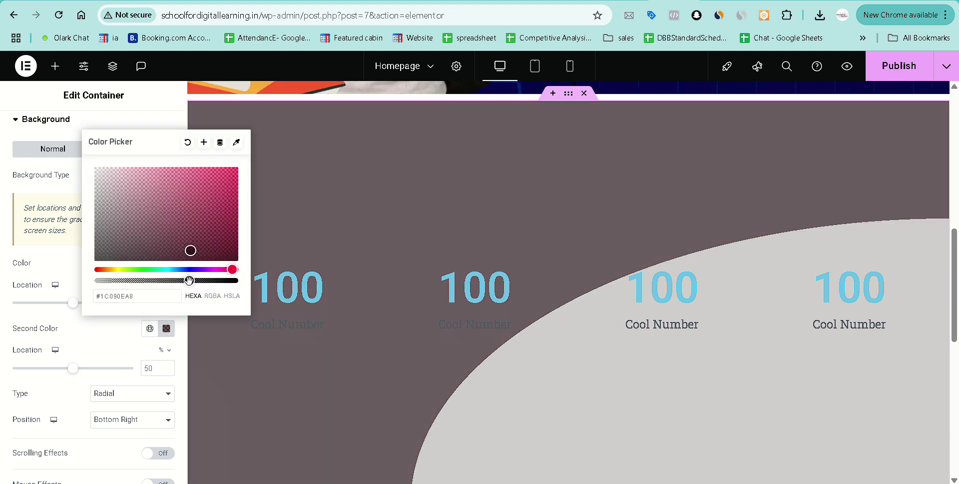
{"action": "left_click", "coordinate": [172, 281]}
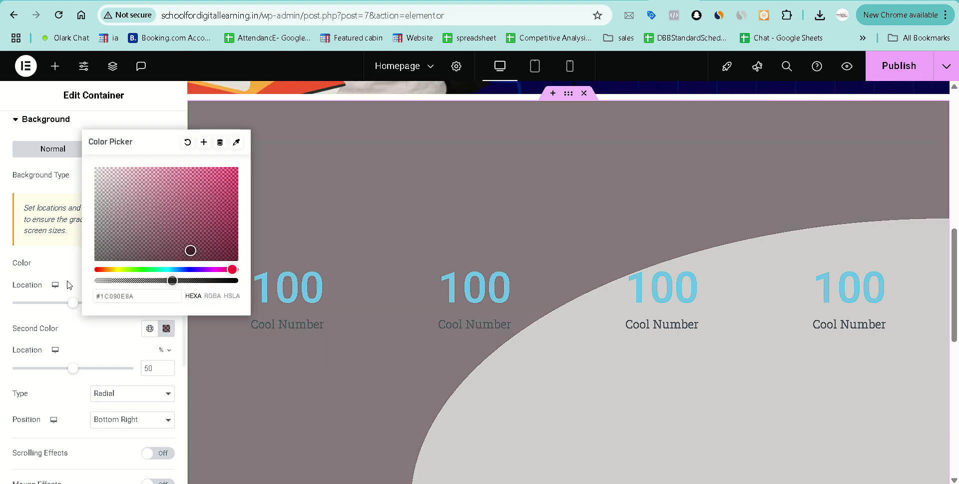
{"action": "left_click", "coordinate": [52, 264]}
{"action": "scroll", "coordinate": [408, 272], "scroll_direction": "down", "scroll_amount": 2}
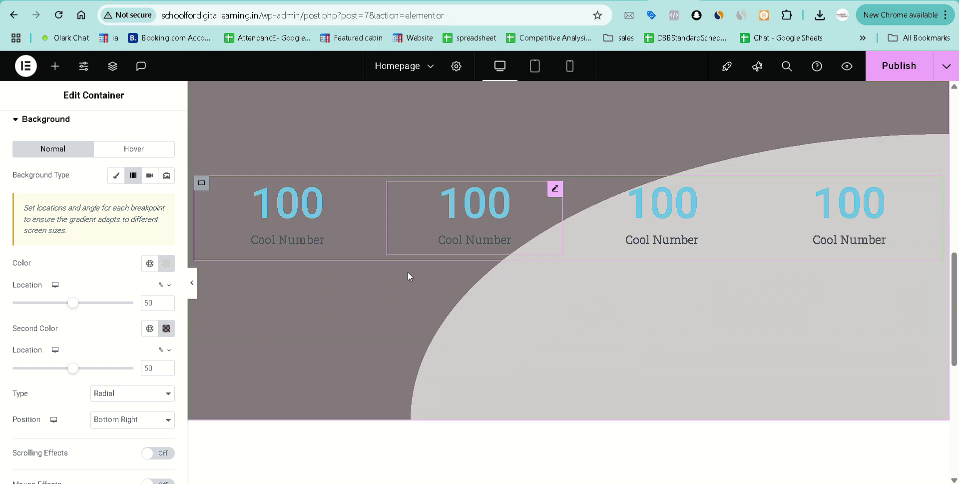
{"action": "scroll", "coordinate": [408, 272], "scroll_direction": "down", "scroll_amount": 1}
{"action": "scroll", "coordinate": [614, 286], "scroll_direction": "up", "scroll_amount": 4}
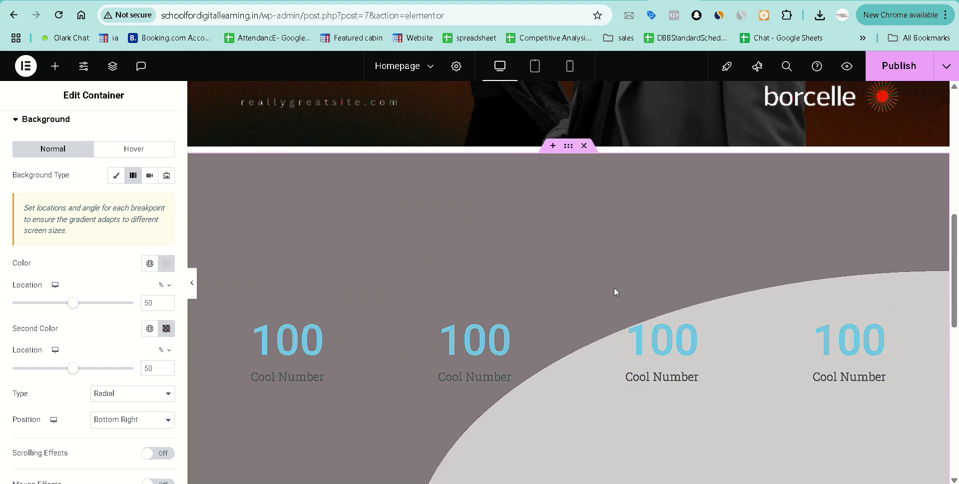
{"action": "scroll", "coordinate": [614, 289], "scroll_direction": "up", "scroll_amount": 3}
{"action": "scroll", "coordinate": [614, 289], "scroll_direction": "down", "scroll_amount": 3}
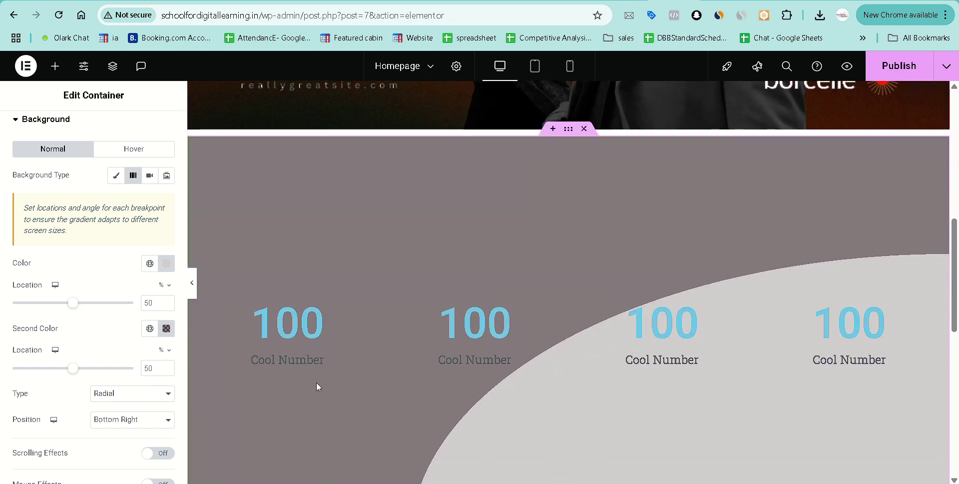
Set the first counter to 240 with a + suffix, titled 'Clients we serve'.
{"action": "left_click", "coordinate": [316, 367]}
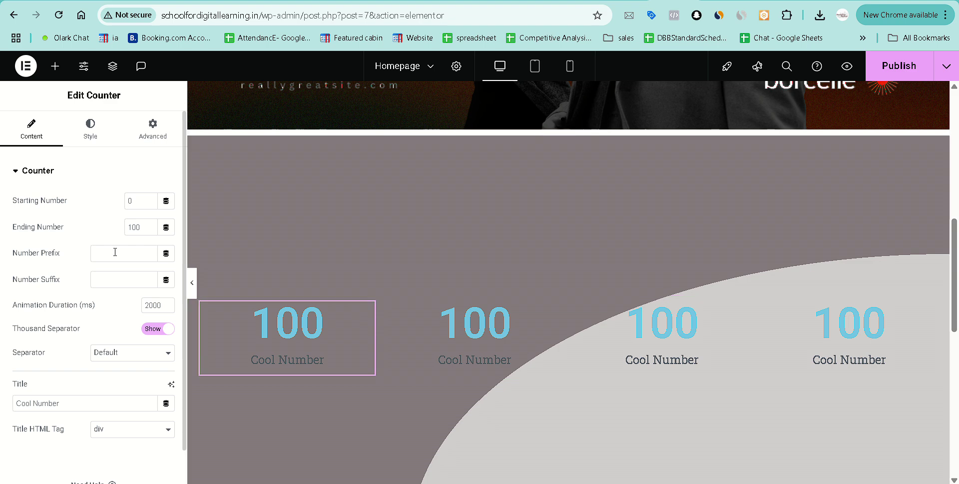
{"action": "double_click", "coordinate": [142, 226]}
{"action": "type", "text": "24"}
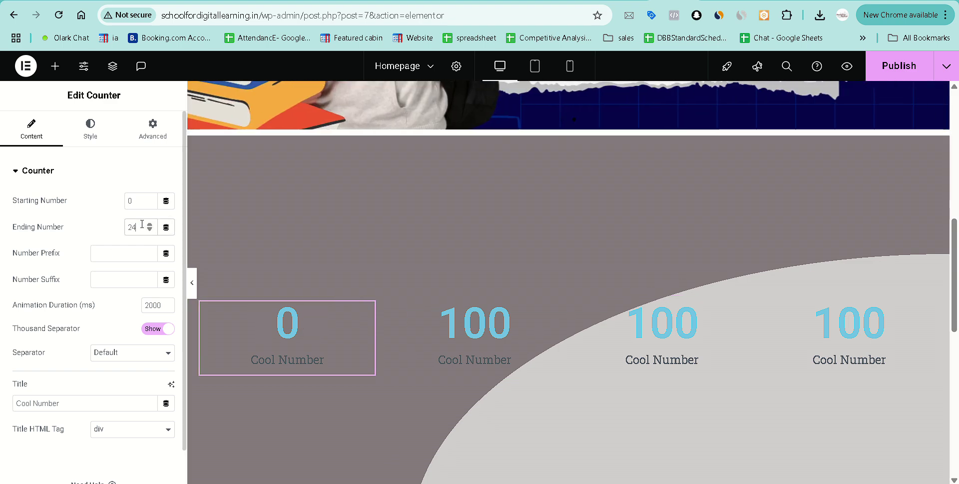
{"action": "type", "text": "0"}
{"action": "left_click", "coordinate": [115, 279]}
{"action": "type", "text": "+"}
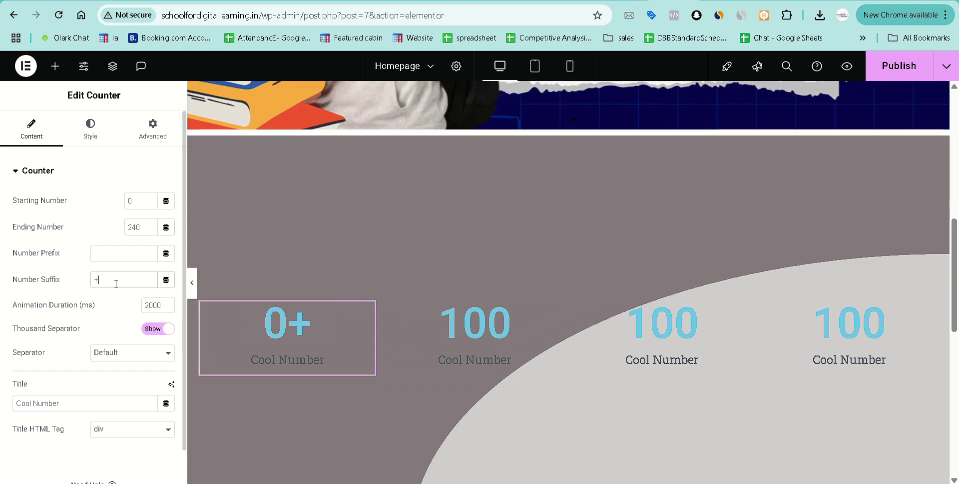
{"action": "triple_click", "coordinate": [109, 404]}
{"action": "type", "text": "Cl"}
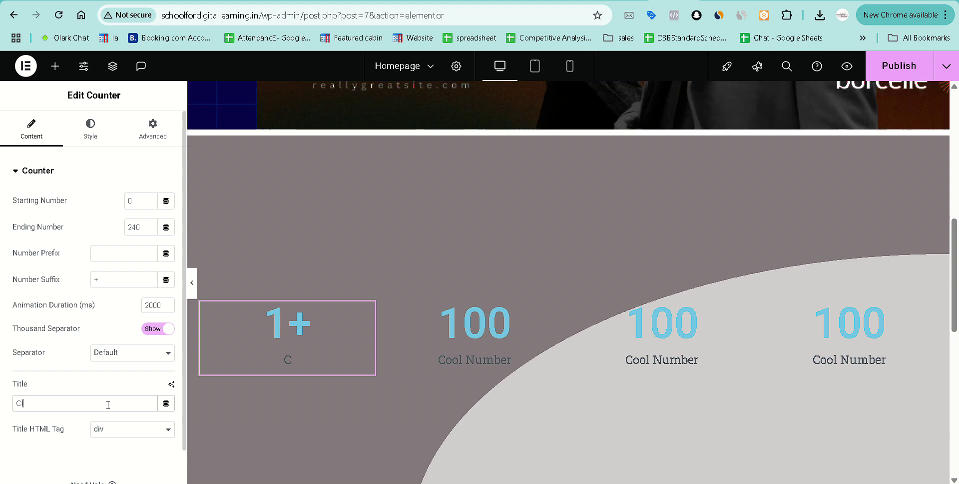
{"action": "type", "text": "ine"}
{"action": "type", "text": "nts we"}
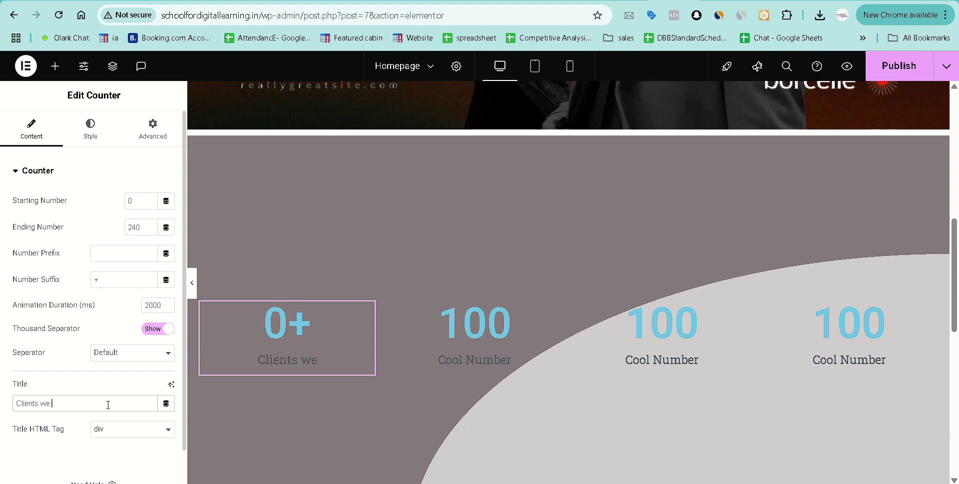
{"action": "type", "text": " serve"}
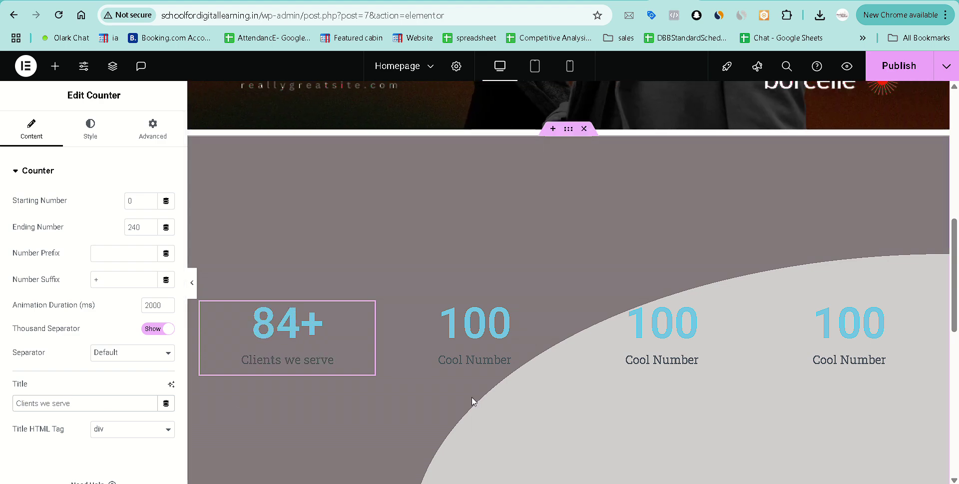
Give the second counter a + suffix and the title 'Projects'.
{"action": "left_click", "coordinate": [547, 318]}
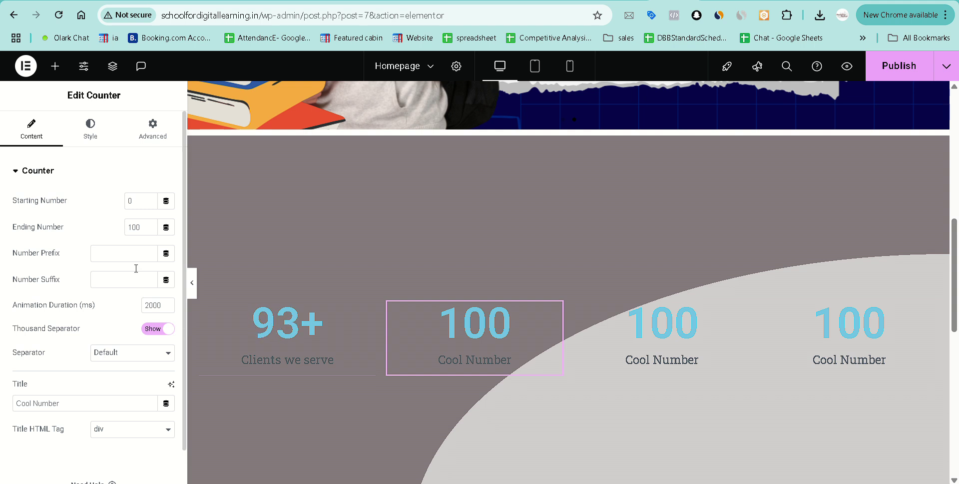
{"action": "left_click", "coordinate": [122, 283]}
{"action": "type", "text": "+"}
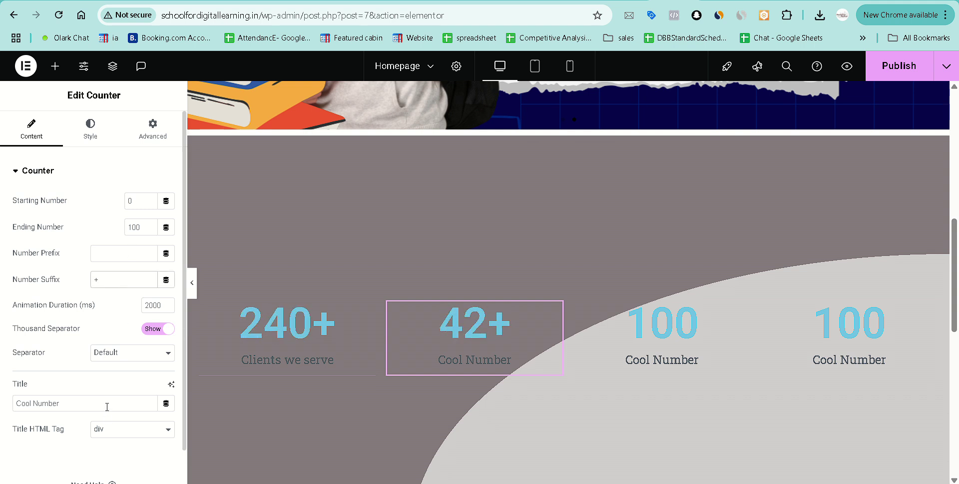
{"action": "double_click", "coordinate": [107, 403]}
{"action": "triple_click", "coordinate": [107, 404]}
{"action": "type", "text": "Projects"}
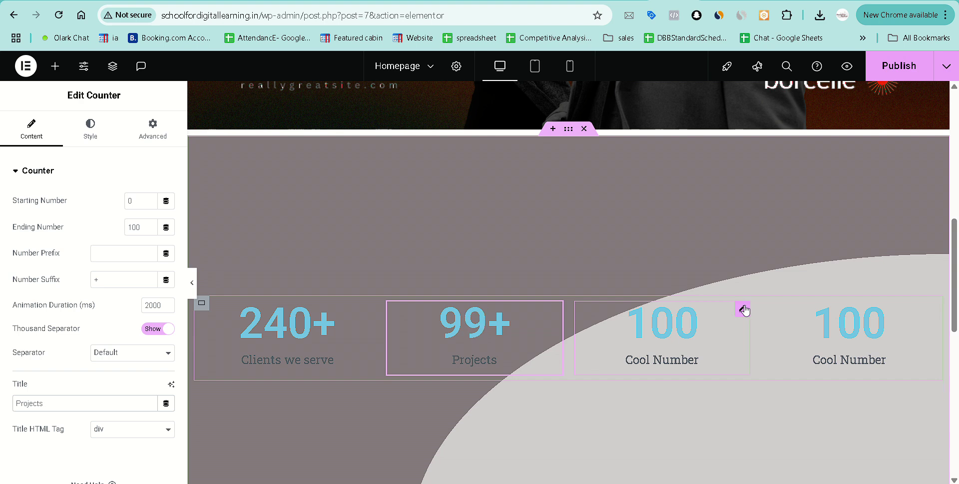
Set the third counter to 20+ with the title 'Team Members'.
{"action": "left_click", "coordinate": [744, 309]}
{"action": "double_click", "coordinate": [131, 226]}
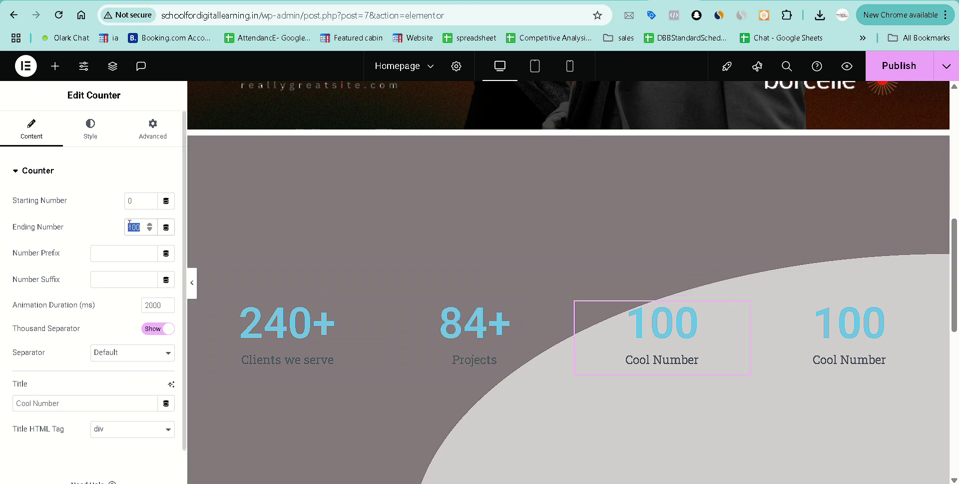
{"action": "type", "text": "20"}
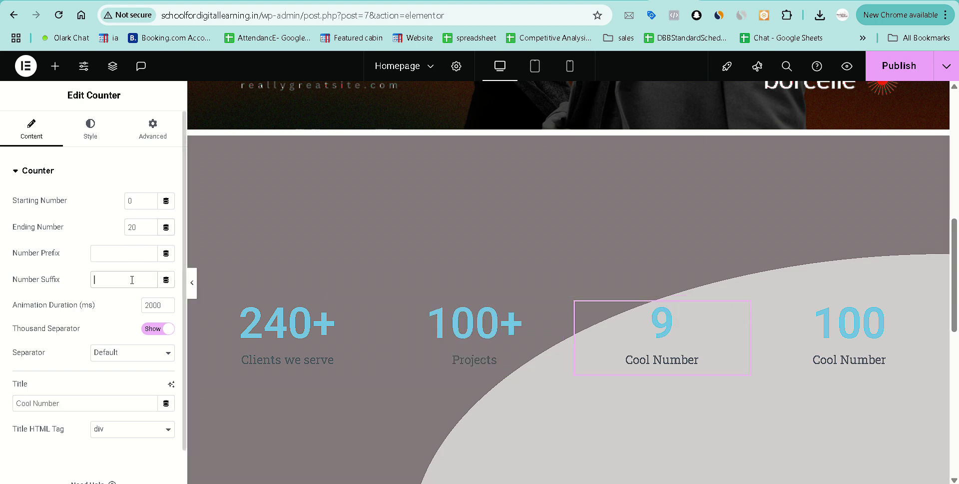
{"action": "type", "text": "+"}
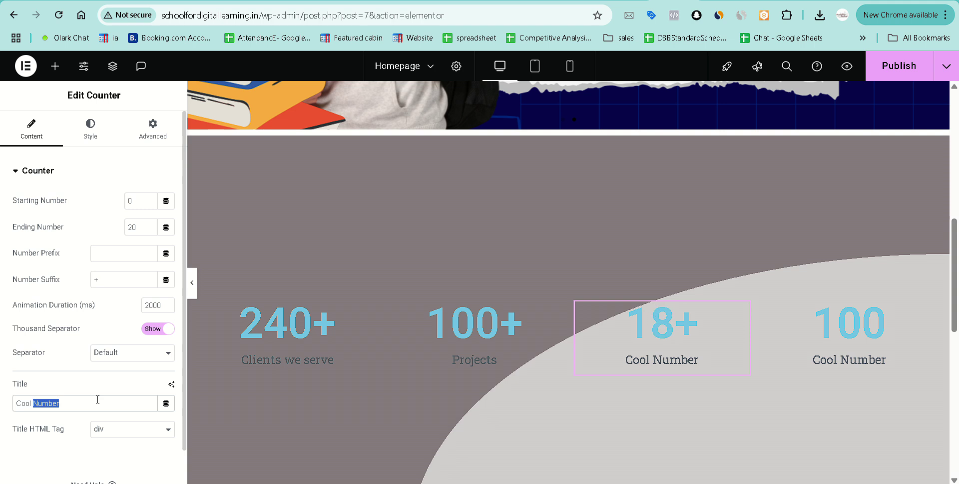
{"action": "triple_click", "coordinate": [97, 399]}
{"action": "type", "text": "Team Members"}
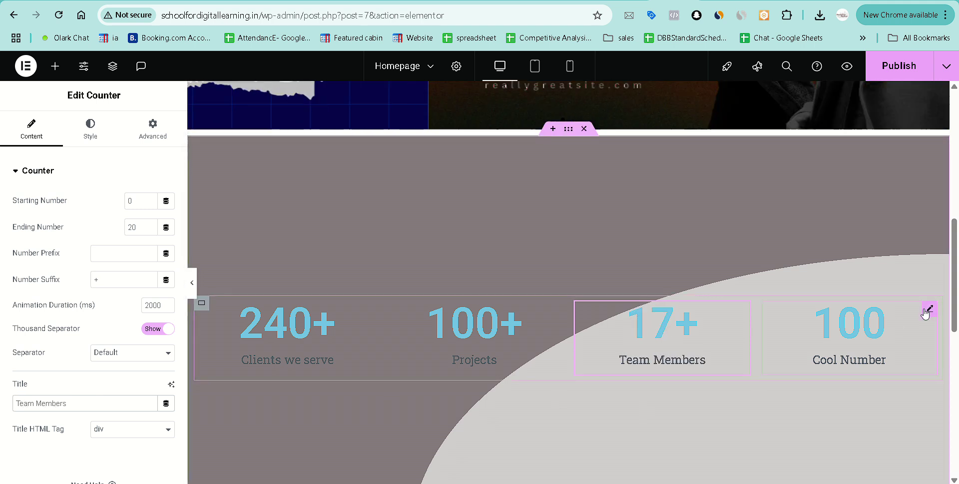
Set the fourth counter to 300+ titled 'Brand Success Stories' and preview the page.
{"action": "left_click", "coordinate": [930, 310]}
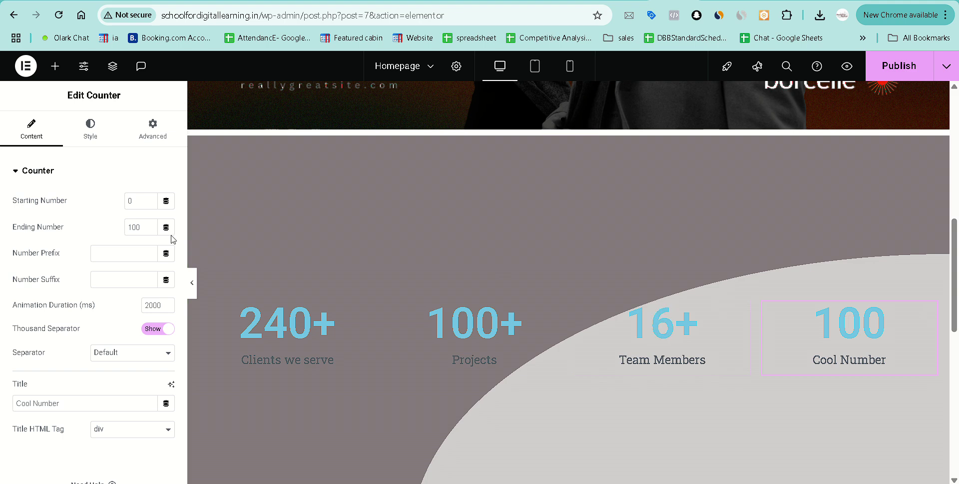
{"action": "double_click", "coordinate": [144, 229]}
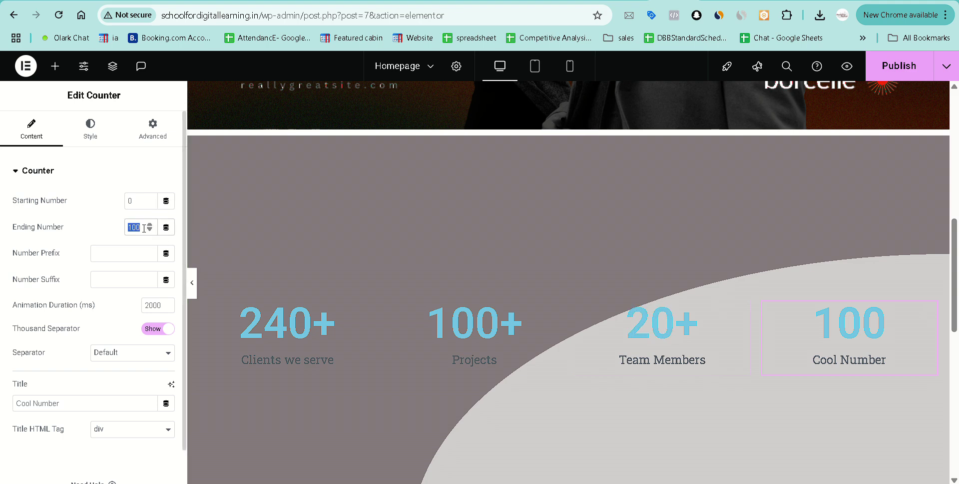
{"action": "type", "text": "3"}
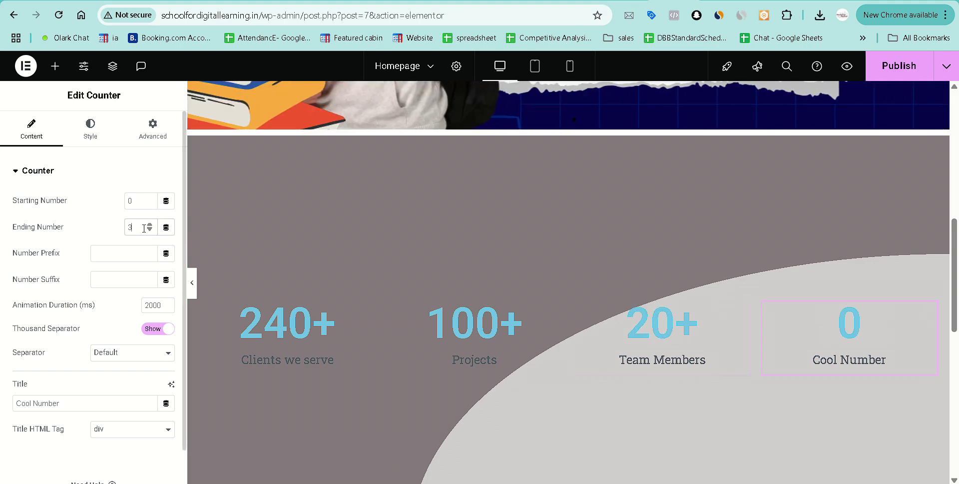
{"action": "left_click", "coordinate": [129, 279]}
{"action": "type", "text": "+"}
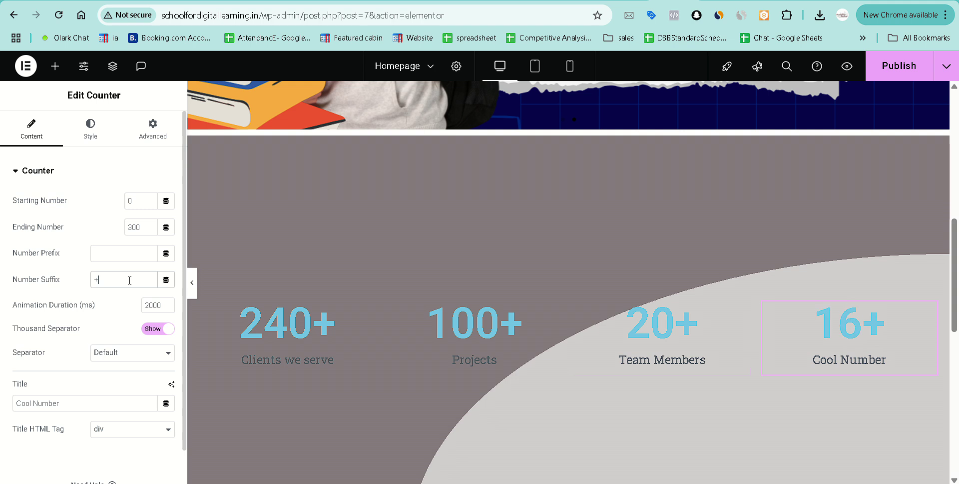
{"action": "triple_click", "coordinate": [108, 397]}
{"action": "type", "text": "Bra"}
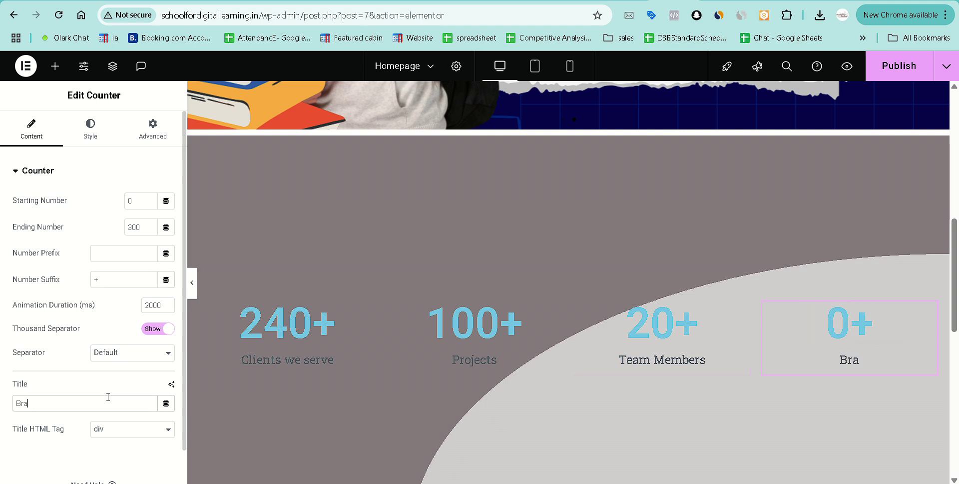
{"action": "type", "text": "nd Success S"}
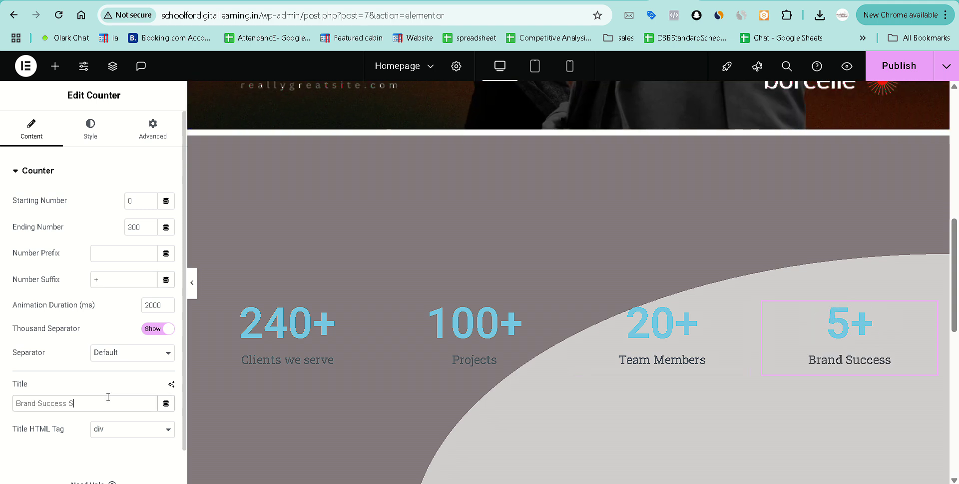
{"action": "type", "text": "tories"}
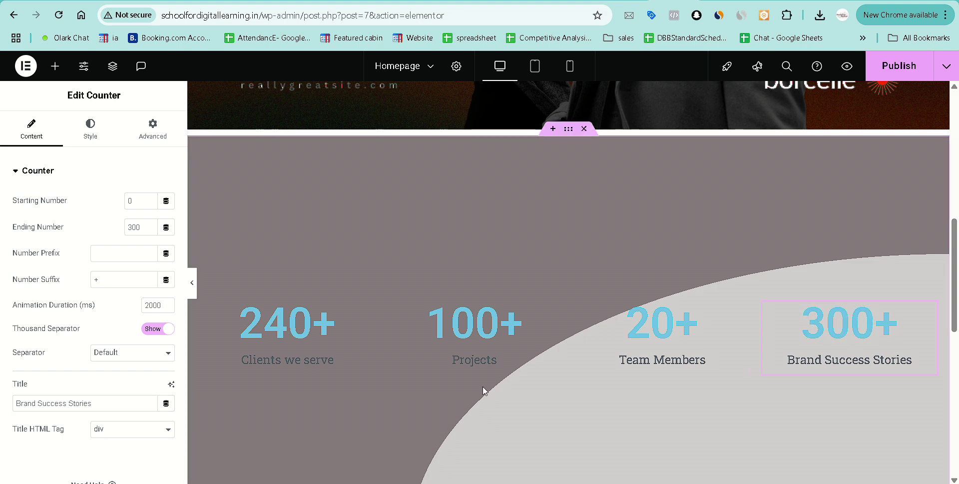
{"action": "scroll", "coordinate": [539, 176], "scroll_direction": "up", "scroll_amount": 1}
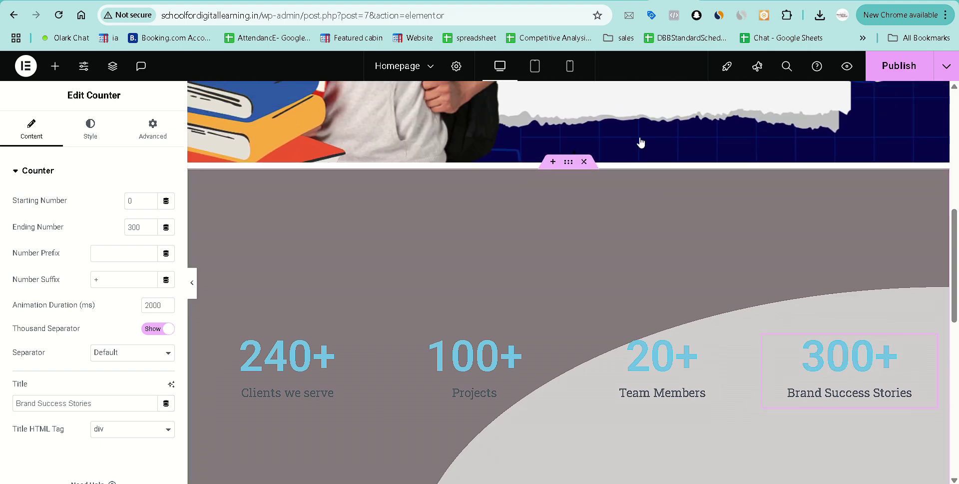
{"action": "left_click", "coordinate": [848, 70]}
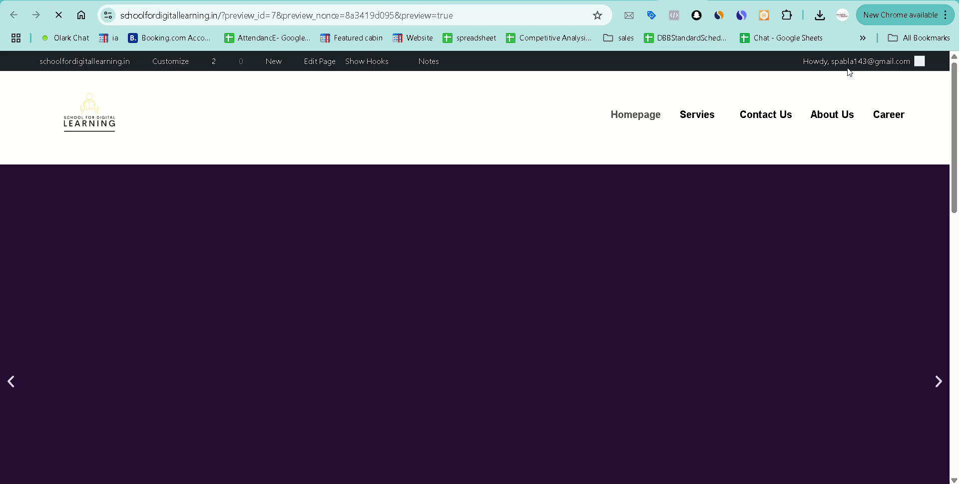
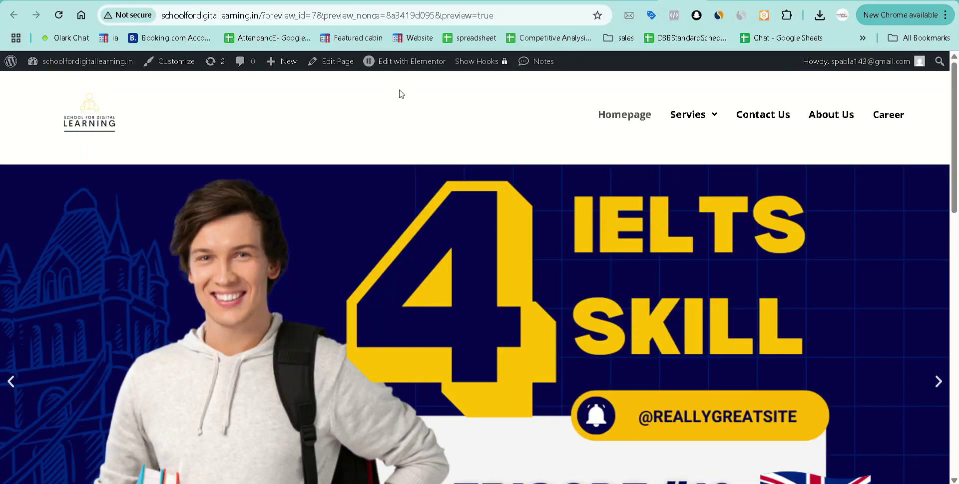
Scroll the preview to the counter row showing 240+, 100+, 20+ and 300+.
{"action": "scroll", "coordinate": [400, 94], "scroll_direction": "down", "scroll_amount": 7}
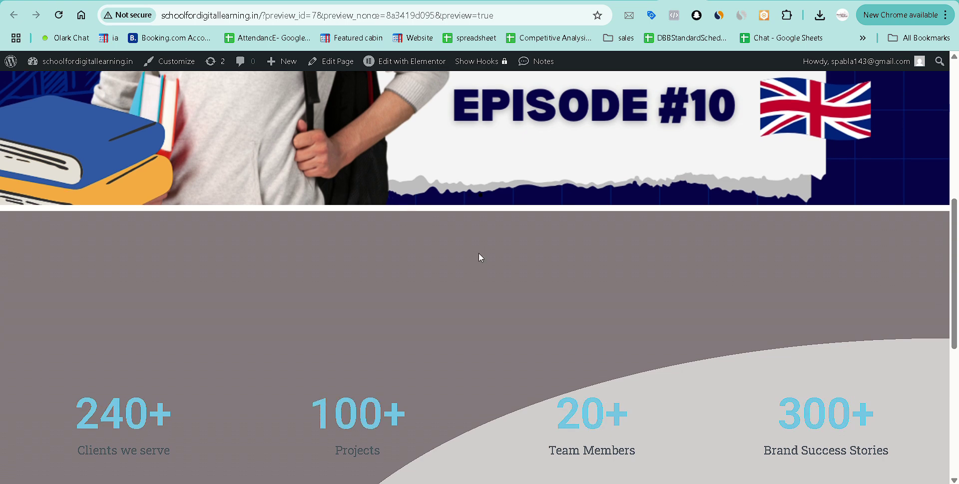
{"action": "scroll", "coordinate": [479, 252], "scroll_direction": "down", "scroll_amount": 1}
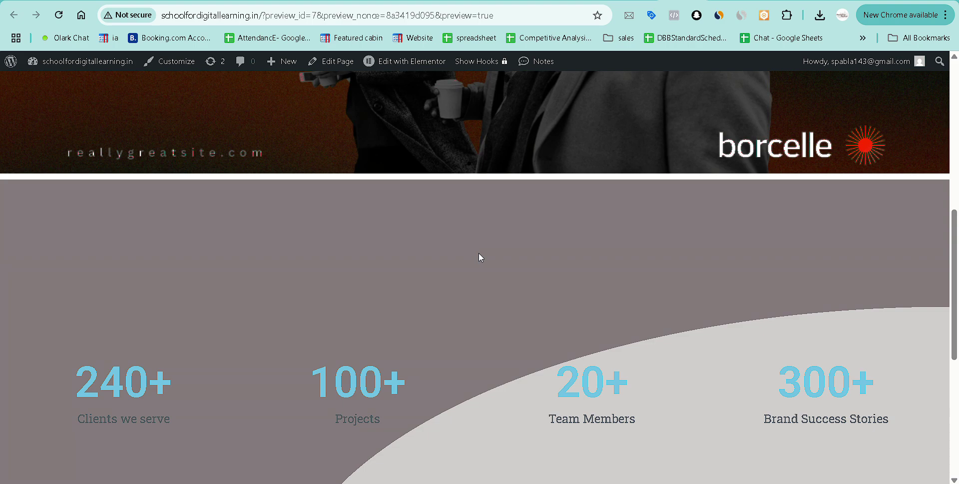
{"action": "scroll", "coordinate": [479, 253], "scroll_direction": "up", "scroll_amount": 3}
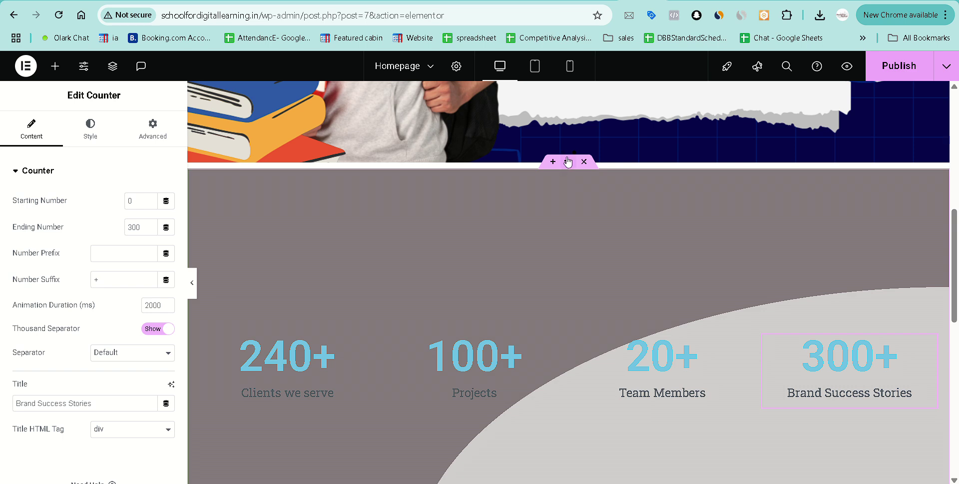
Select the stats container and step its four linked margins down together to -13.
{"action": "left_click", "coordinate": [568, 163]}
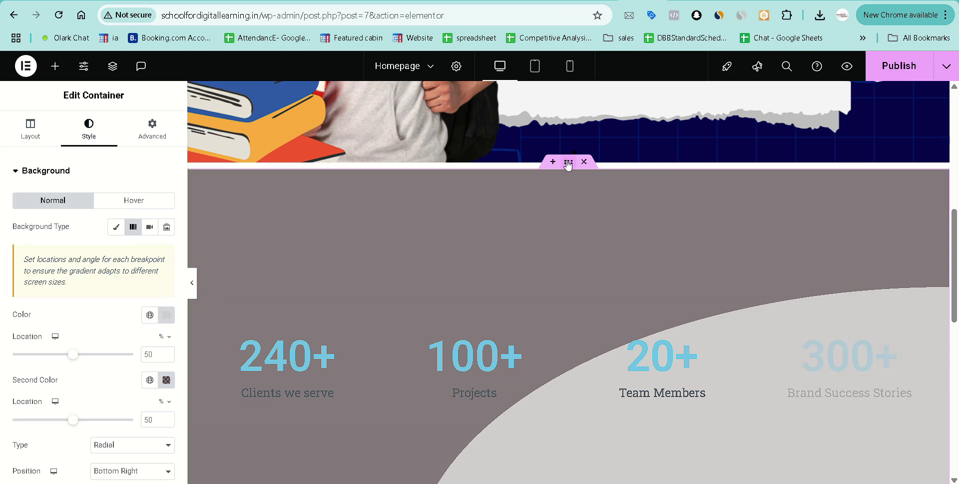
{"action": "left_click", "coordinate": [167, 140]}
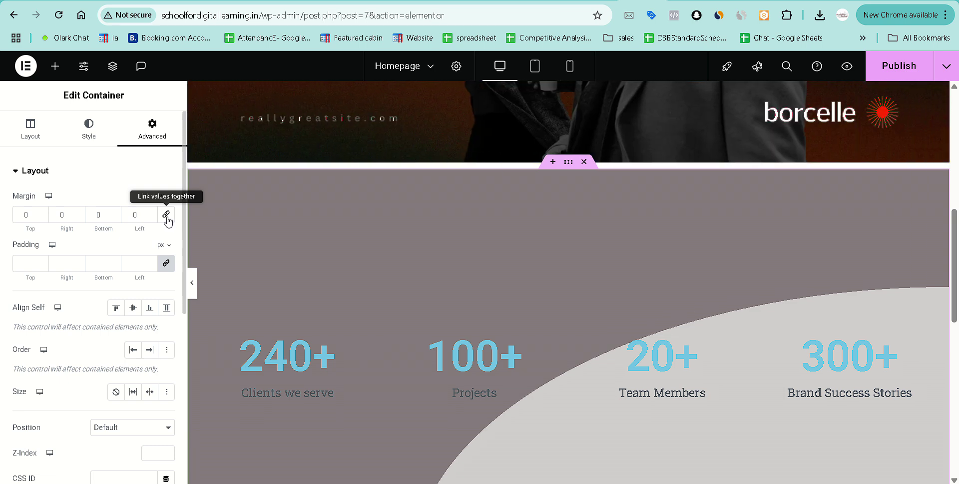
{"action": "left_click", "coordinate": [167, 216]}
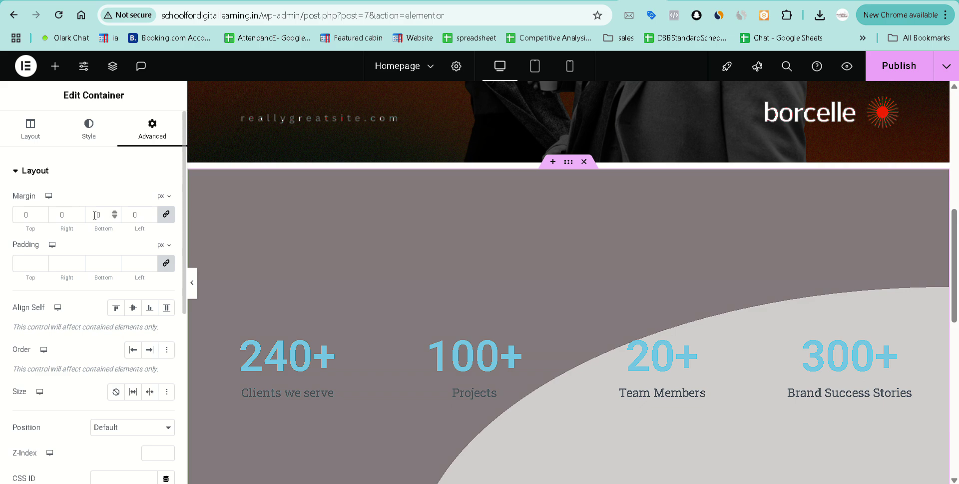
{"action": "left_click", "coordinate": [115, 217]}
{"action": "left_click", "coordinate": [115, 217]}
{"action": "left_click", "coordinate": [115, 217]}
{"action": "left_click", "coordinate": [115, 217]}
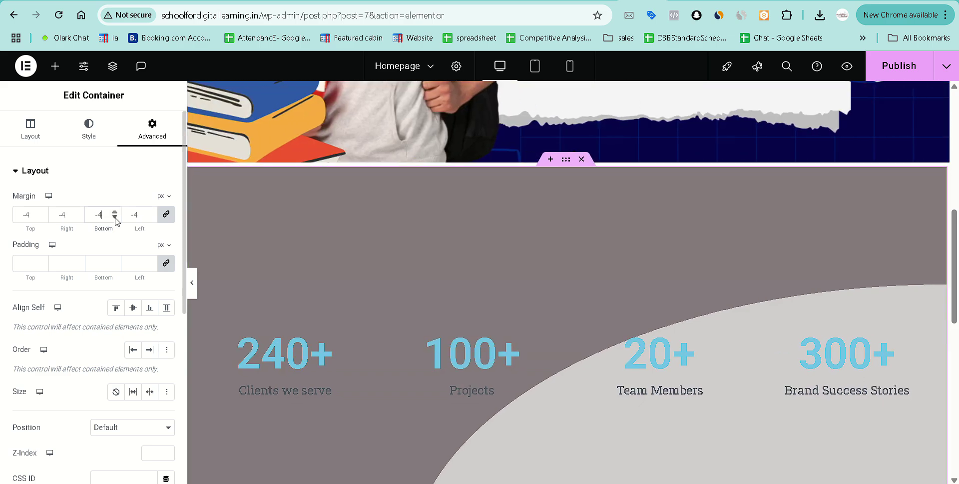
{"action": "left_click", "coordinate": [115, 217]}
{"action": "left_click", "coordinate": [115, 217]}
{"action": "left_click", "coordinate": [115, 217]}
{"action": "left_click", "coordinate": [115, 217]}
{"action": "left_click", "coordinate": [115, 216]}
{"action": "left_click", "coordinate": [115, 216]}
{"action": "left_click", "coordinate": [115, 217]}
{"action": "left_click", "coordinate": [114, 217]}
{"action": "left_click", "coordinate": [115, 216]}
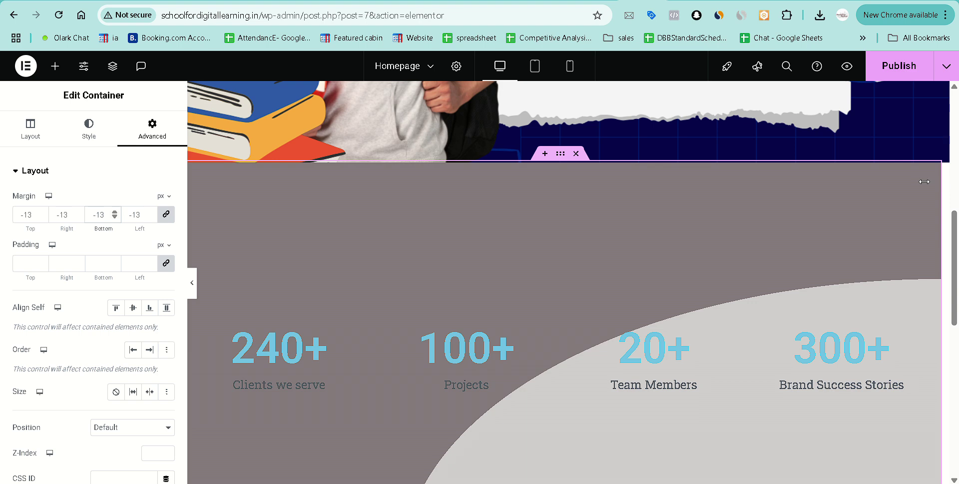
Unlink the margins, reset them to 0, set Top to -10 px, and preview.
{"action": "left_click", "coordinate": [166, 215]}
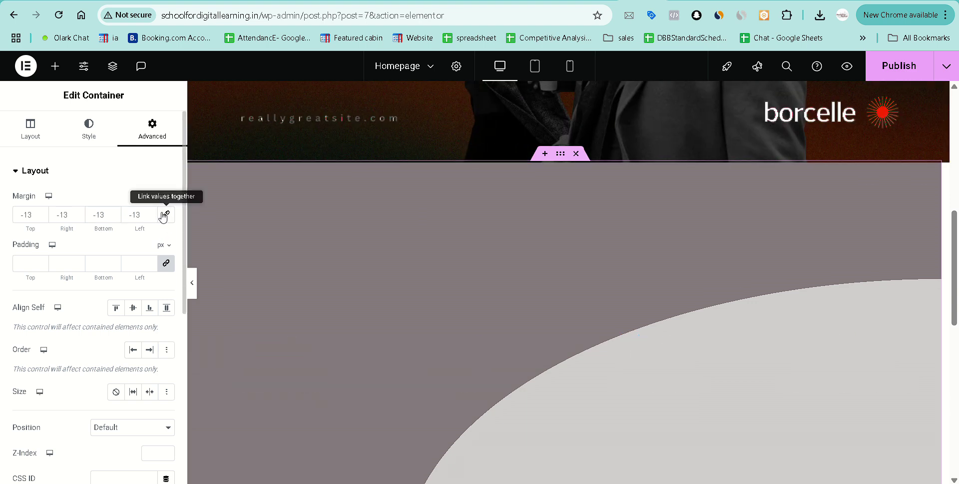
{"action": "left_click", "coordinate": [57, 215]}
{"action": "key", "text": "ctrl+a"}
{"action": "type", "text": "0"}
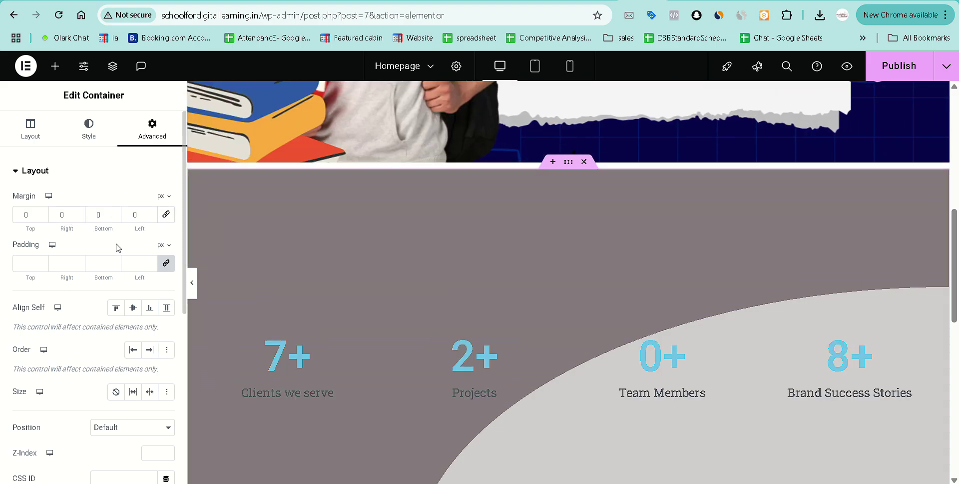
{"action": "left_click", "coordinate": [42, 217]}
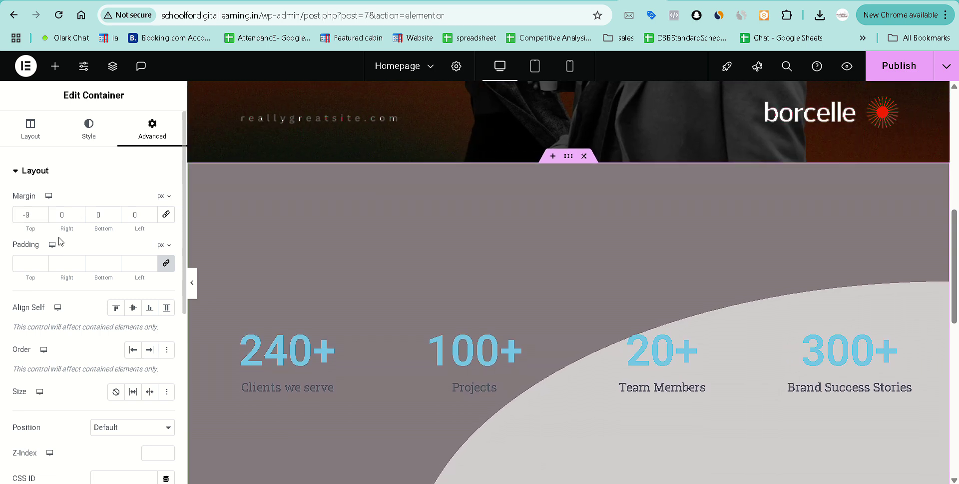
{"action": "left_click", "coordinate": [42, 216]}
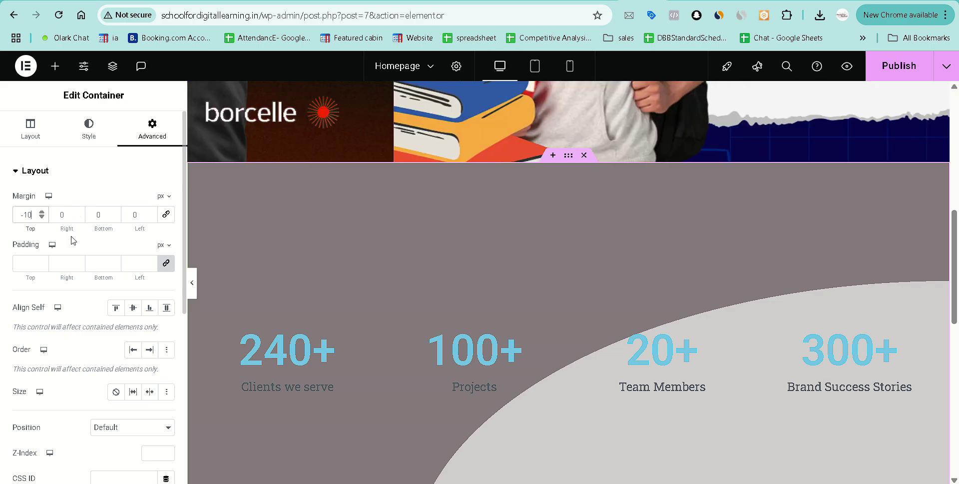
{"action": "left_click", "coordinate": [847, 70]}
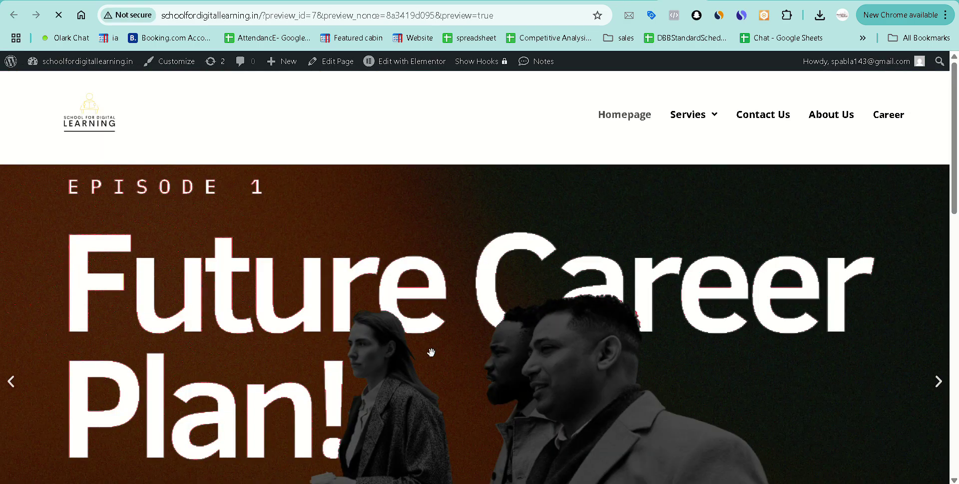
Check the counters' tighter spacing in the preview, then close it to return to the editor.
{"action": "scroll", "coordinate": [431, 352], "scroll_direction": "down", "scroll_amount": 7}
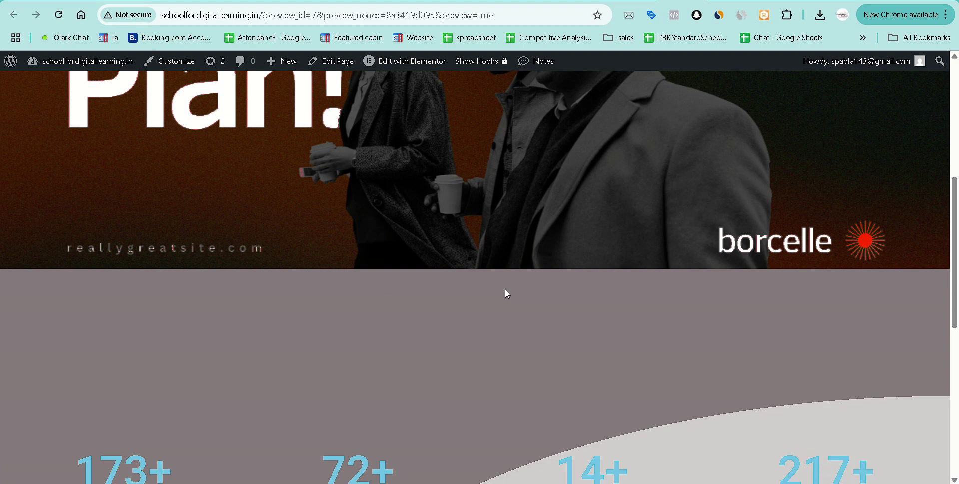
{"action": "scroll", "coordinate": [507, 294], "scroll_direction": "down", "scroll_amount": 3}
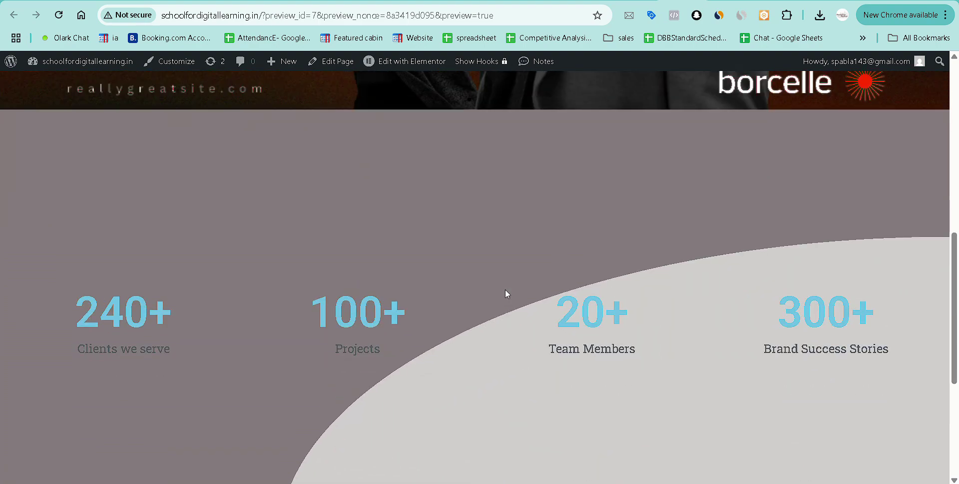
{"action": "scroll", "coordinate": [505, 291], "scroll_direction": "up", "scroll_amount": 1}
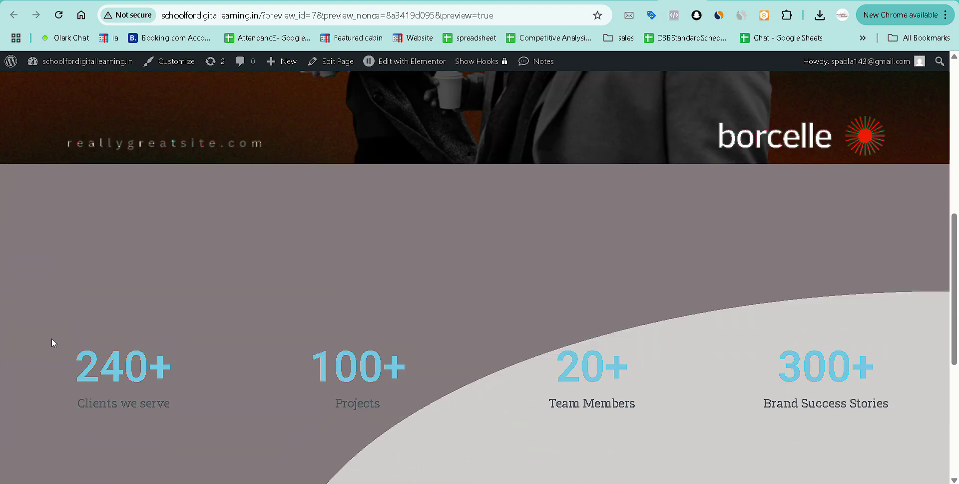
{"action": "scroll", "coordinate": [519, 314], "scroll_direction": "down", "scroll_amount": 4}
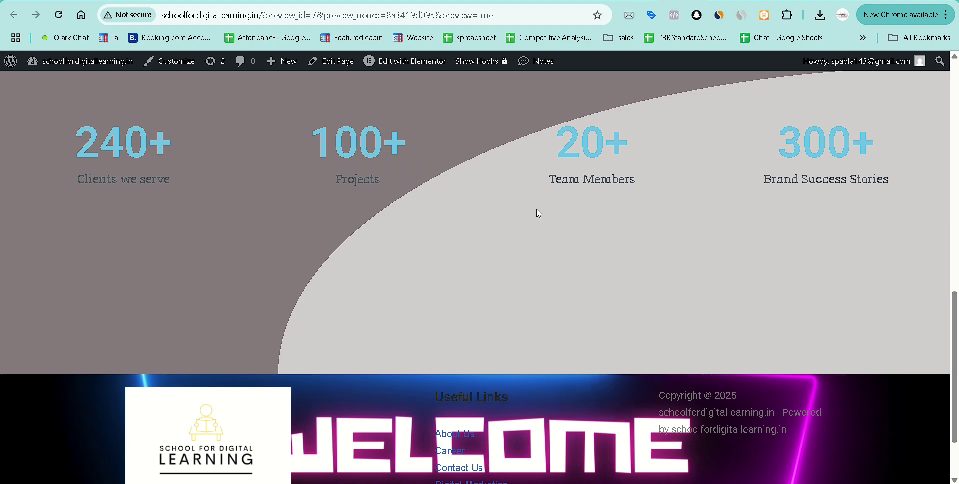
{"action": "scroll", "coordinate": [537, 209], "scroll_direction": "up", "scroll_amount": 3}
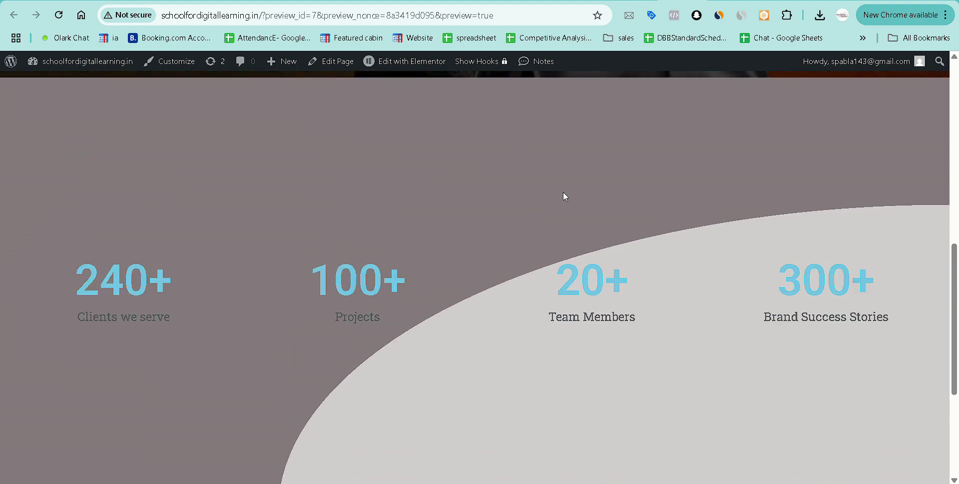
{"action": "key", "text": "ctrl+w"}
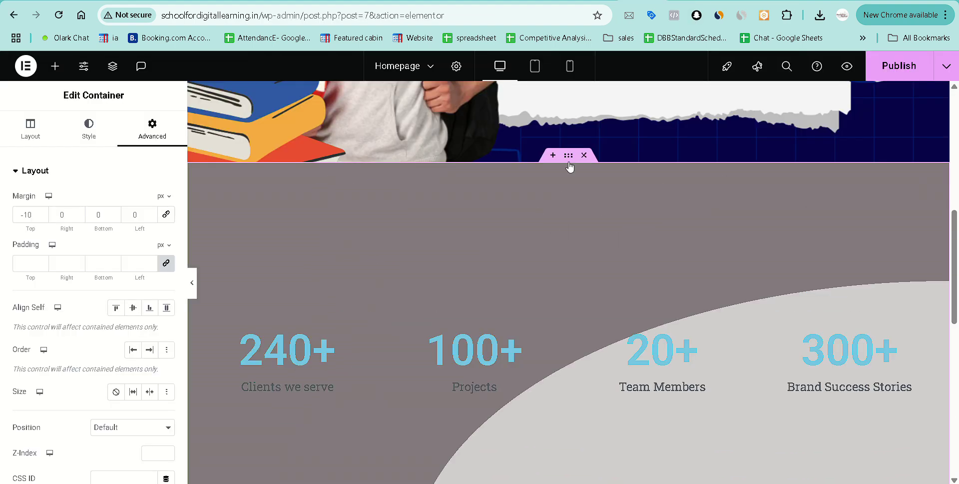
Drag the stats container's Min Height down to 34 vh.
{"action": "left_click", "coordinate": [21, 136]}
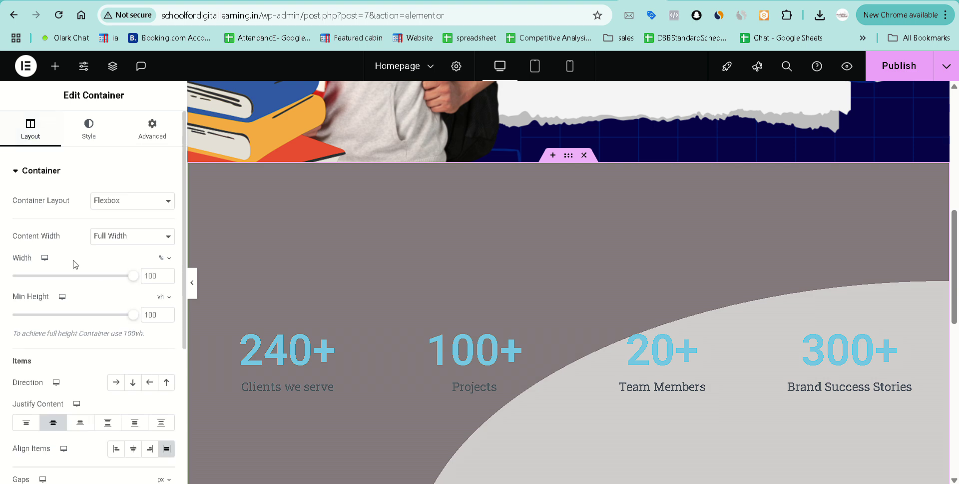
{"action": "left_click_drag", "start_coordinate": [133, 315], "coordinate": [50, 314]}
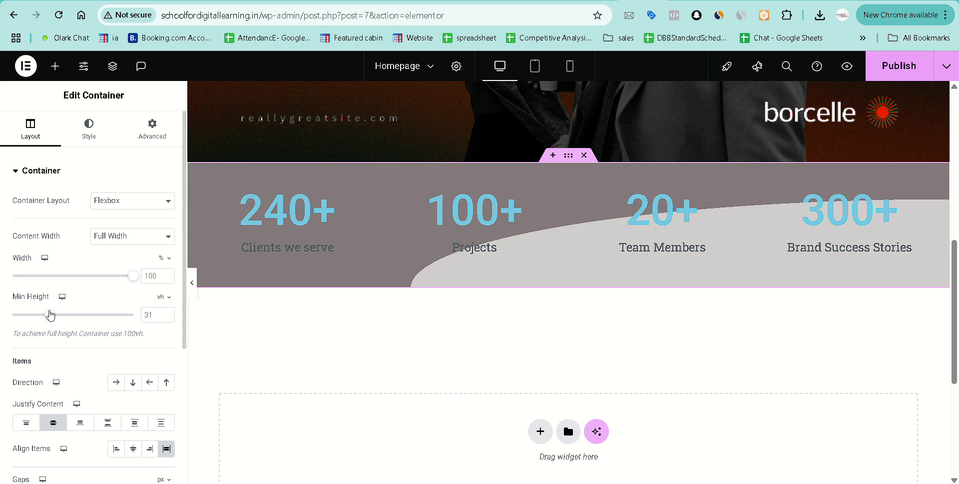
{"action": "mouse_move", "coordinate": [50, 313]}
{"action": "left_mouse_down"}
{"action": "mouse_move", "coordinate": [40, 315]}
{"action": "mouse_move", "coordinate": [54, 318]}
{"action": "left_mouse_up"}
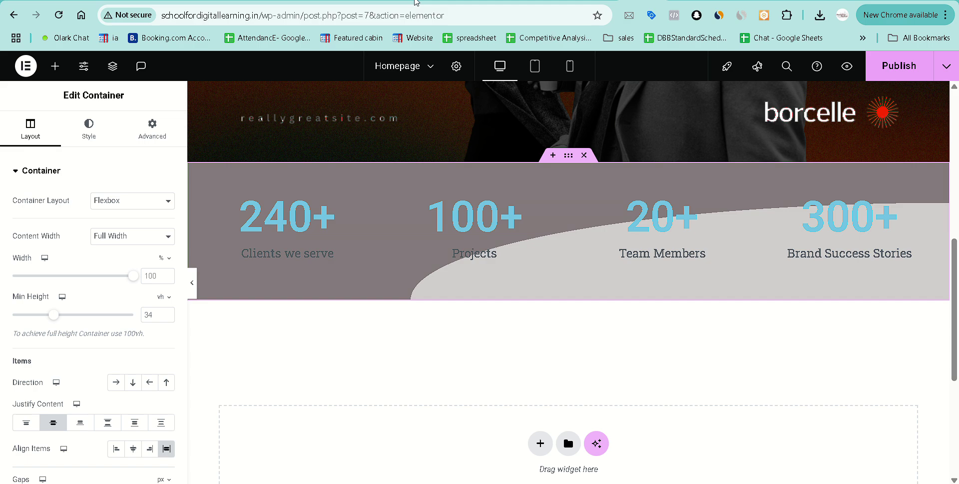
Close the floating Meet window and scroll to the empty drop area below the stats.
{"action": "left_click", "coordinate": [477, 0]}
{"action": "left_click", "coordinate": [721, 0]}
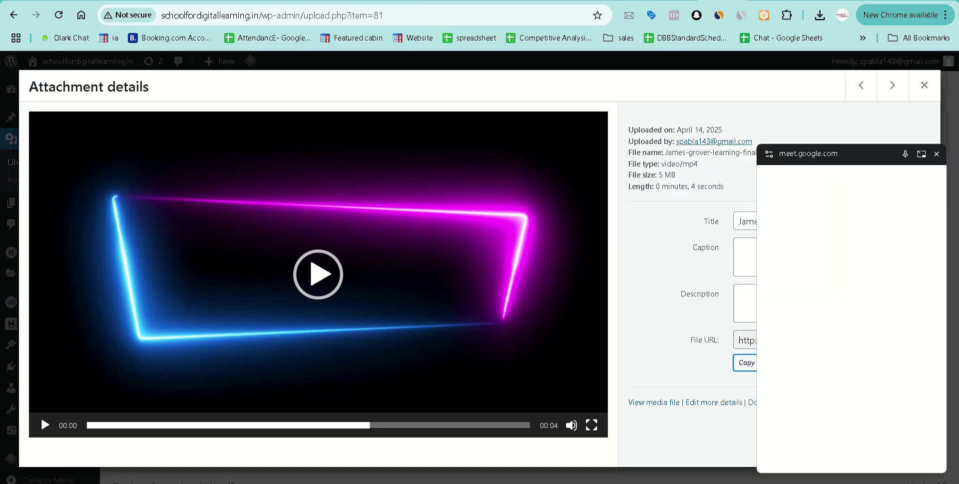
{"action": "left_click", "coordinate": [685, 0]}
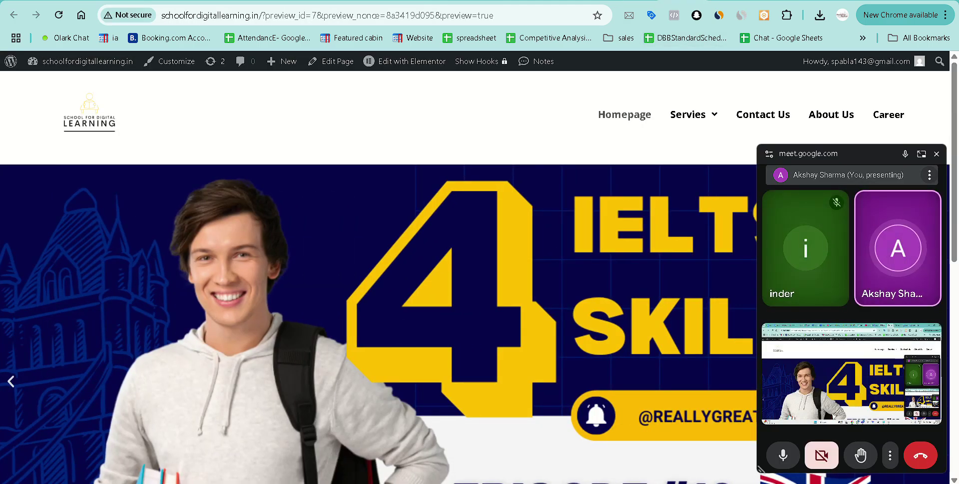
{"action": "left_click", "coordinate": [645, 0]}
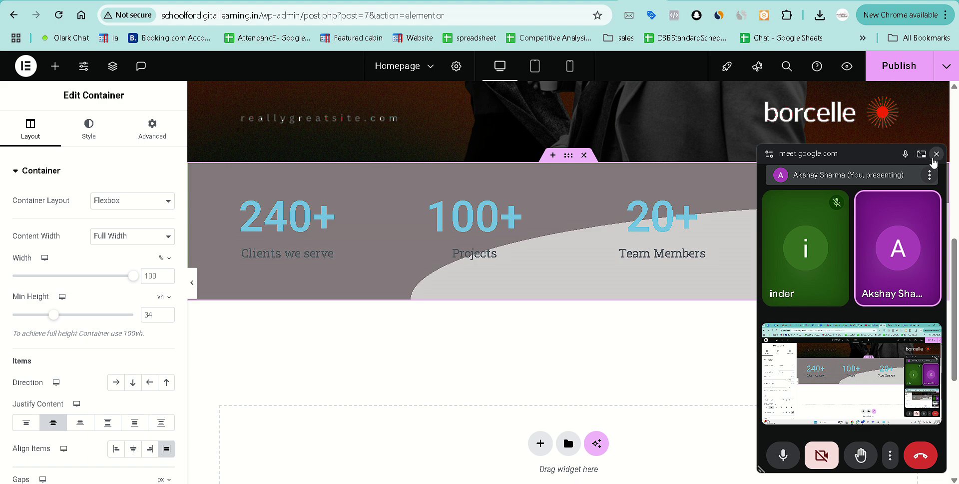
{"action": "left_click", "coordinate": [937, 154]}
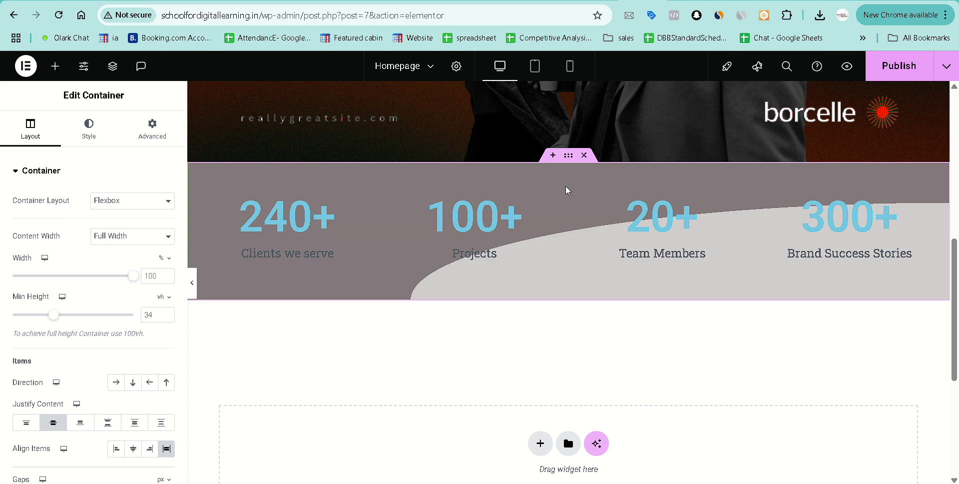
{"action": "scroll", "coordinate": [507, 332], "scroll_direction": "up", "scroll_amount": 6}
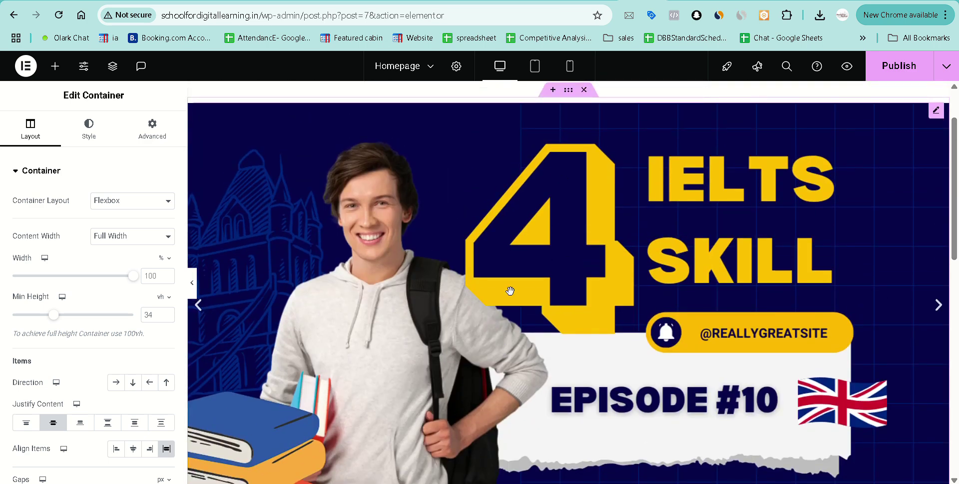
{"action": "scroll", "coordinate": [510, 290], "scroll_direction": "up", "scroll_amount": 2}
{"action": "scroll", "coordinate": [518, 274], "scroll_direction": "down", "scroll_amount": 3}
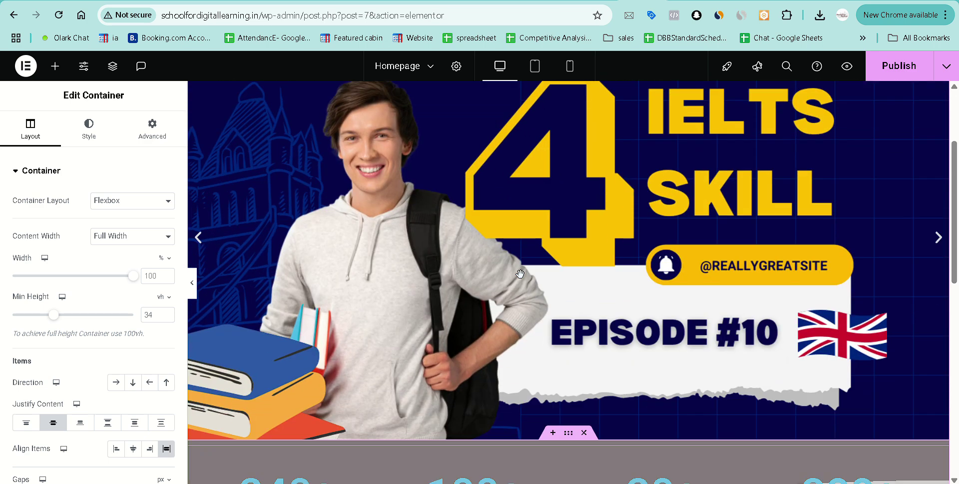
{"action": "scroll", "coordinate": [520, 274], "scroll_direction": "down", "scroll_amount": 7}
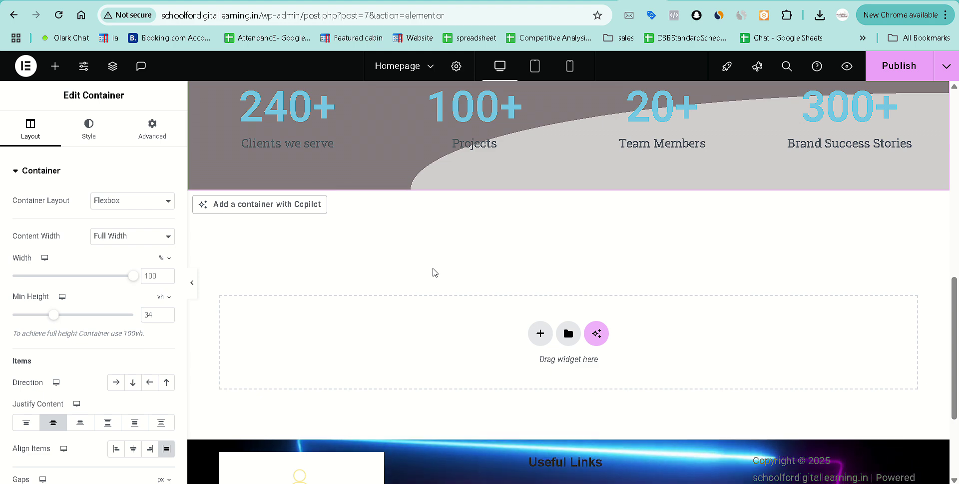
Check the 'contact us banner' line in the Notepad outline, then return to the Elementor editor.
{"action": "mouse_move", "coordinate": [645, 483]}
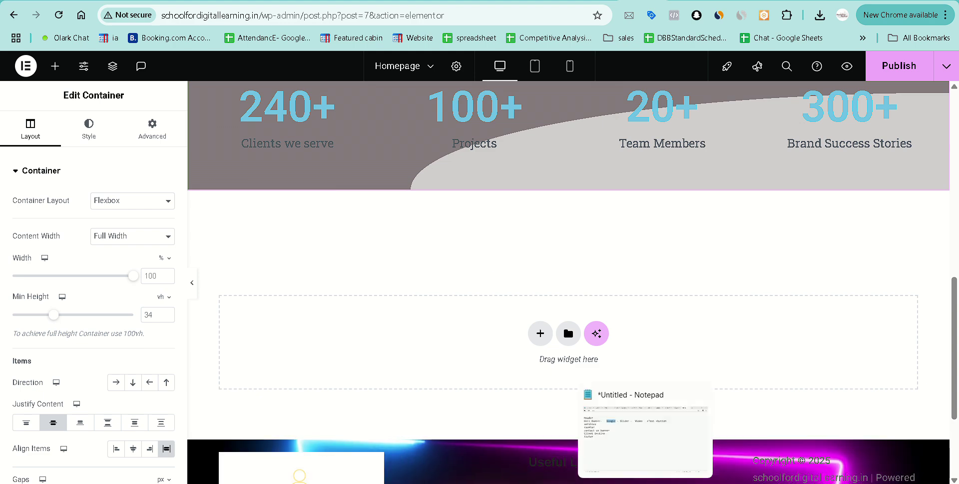
{"action": "left_click", "coordinate": [646, 435]}
{"action": "left_click", "coordinate": [119, 112]}
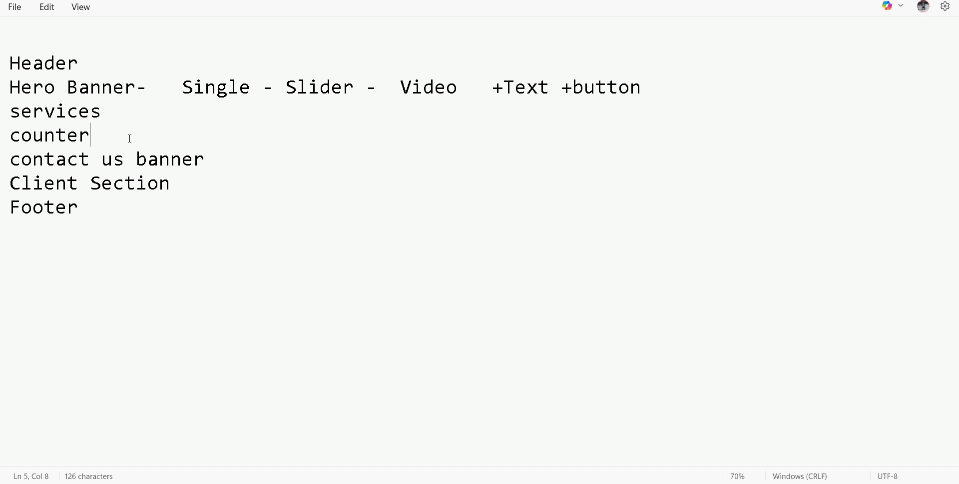
{"action": "left_click_drag", "start_coordinate": [226, 160], "coordinate": [18, 162]}
{"action": "left_click", "coordinate": [209, 160]}
{"action": "mouse_move", "coordinate": [481, 483]}
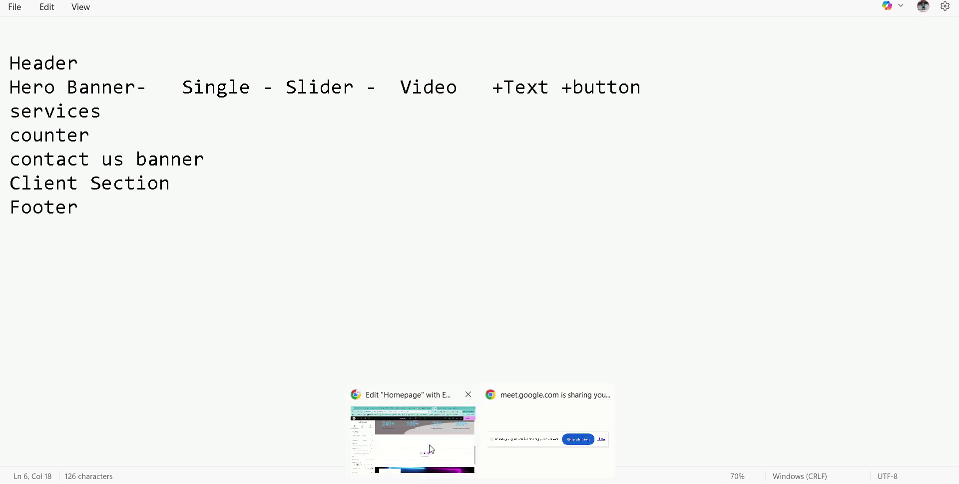
{"action": "left_click", "coordinate": [433, 449]}
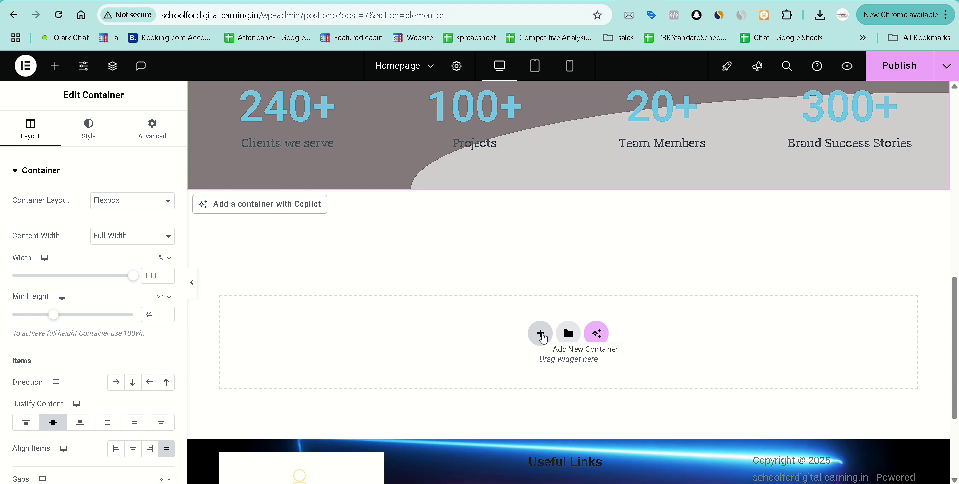
Open the template library's Blocks and filter them by the Call To Action category.
{"action": "left_click", "coordinate": [569, 333]}
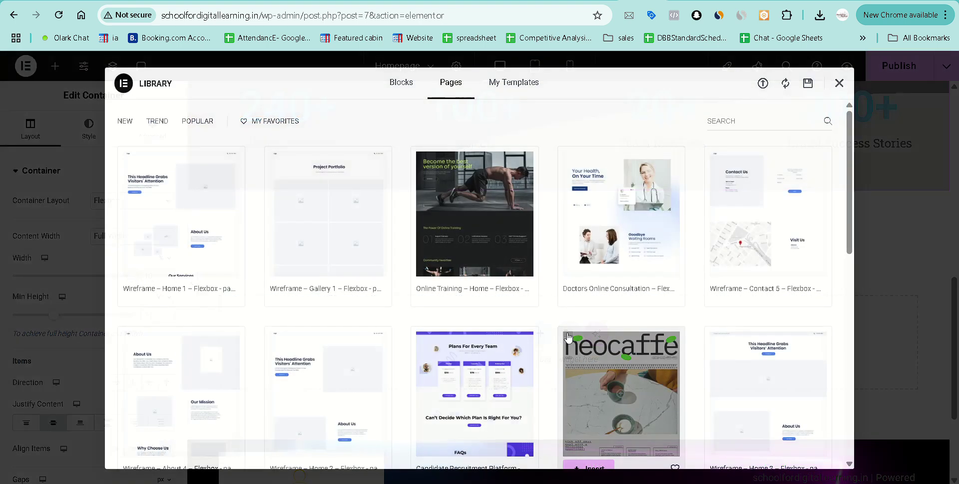
{"action": "left_click", "coordinate": [405, 83]}
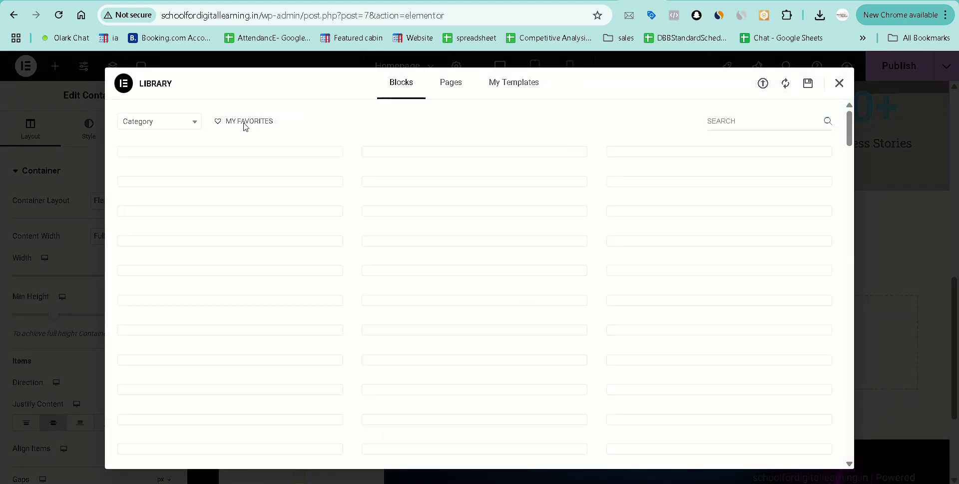
{"action": "left_click", "coordinate": [165, 127]}
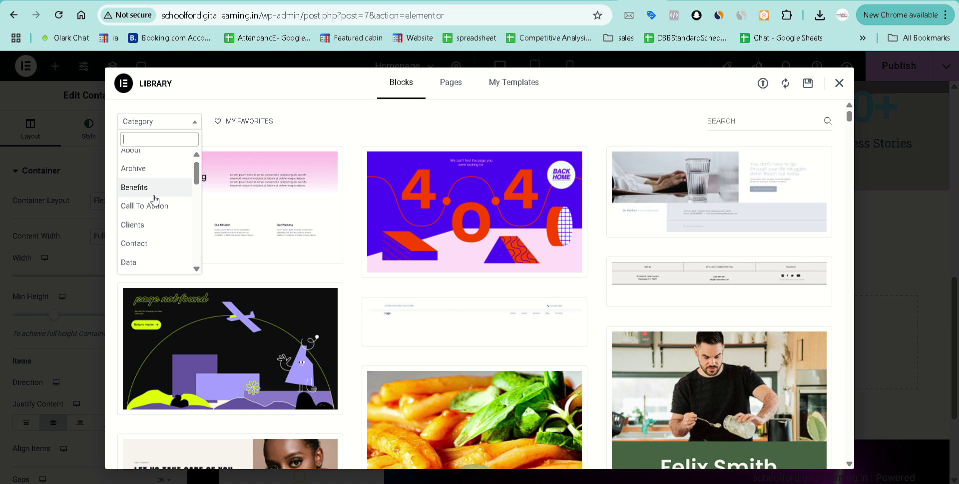
{"action": "scroll", "coordinate": [155, 200], "scroll_direction": "down", "scroll_amount": 1}
{"action": "left_click", "coordinate": [158, 195]}
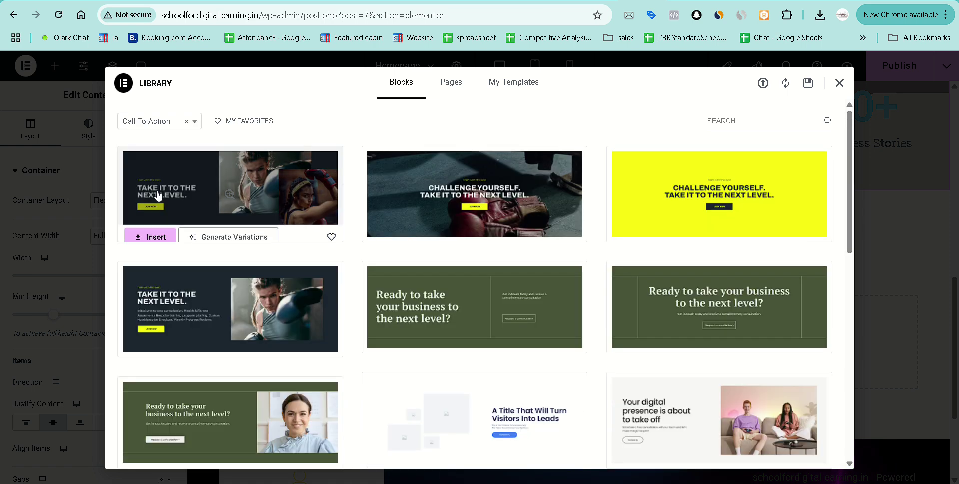
{"action": "mouse_move", "coordinate": [713, 222]}
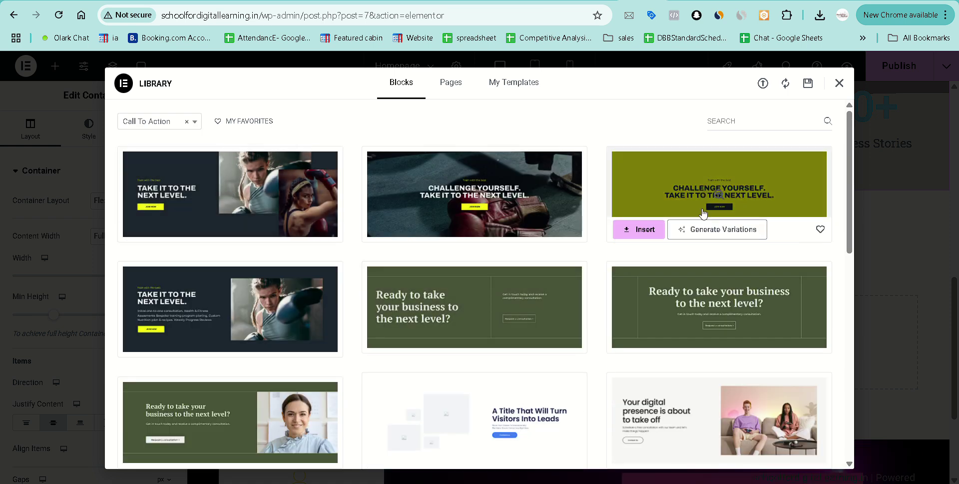
{"action": "mouse_move", "coordinate": [418, 316]}
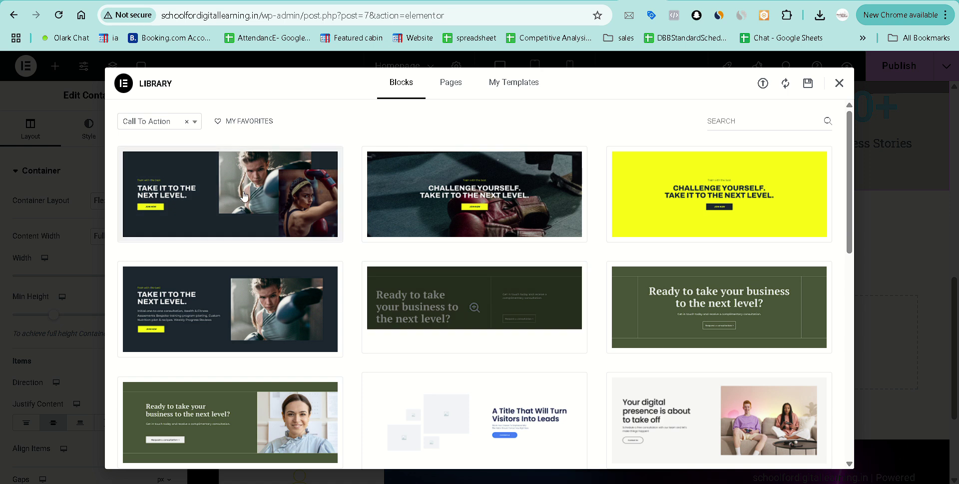
Browse the blocks in the Contact category.
{"action": "left_click", "coordinate": [158, 123]}
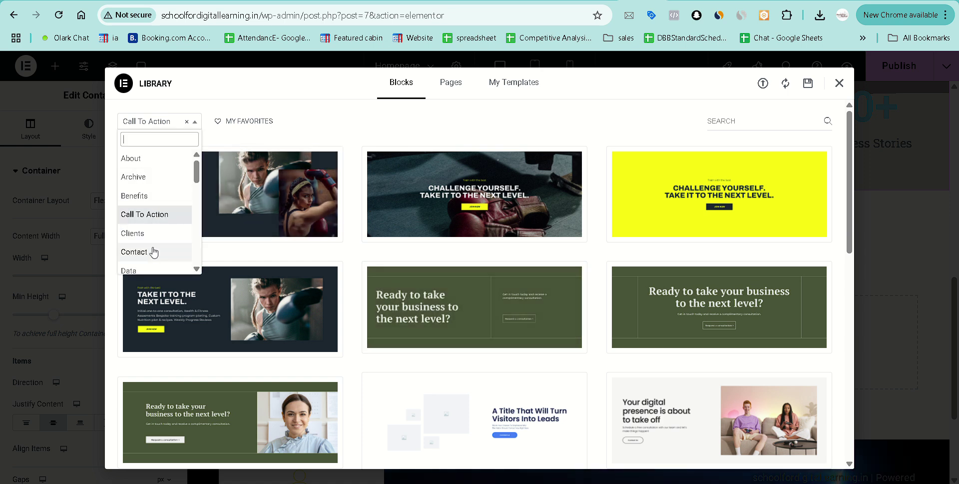
{"action": "left_click", "coordinate": [152, 252]}
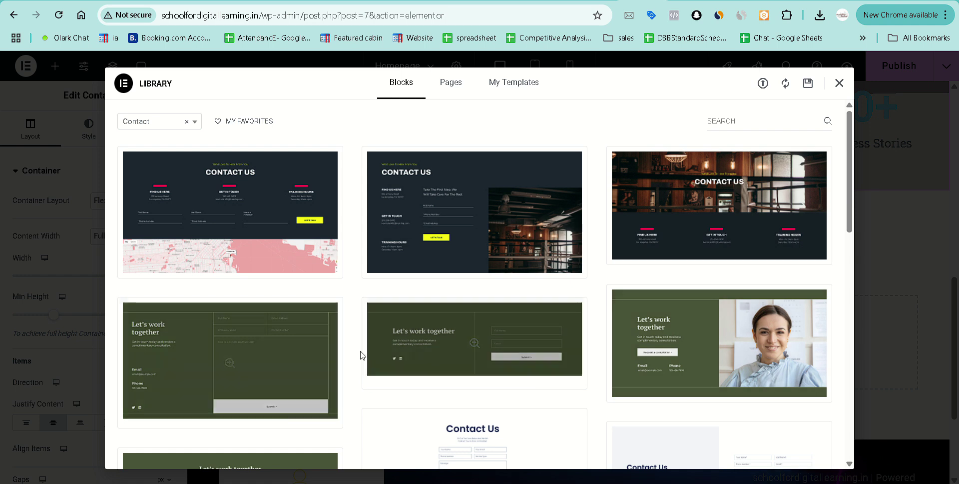
{"action": "scroll", "coordinate": [549, 344], "scroll_direction": "down", "scroll_amount": 3}
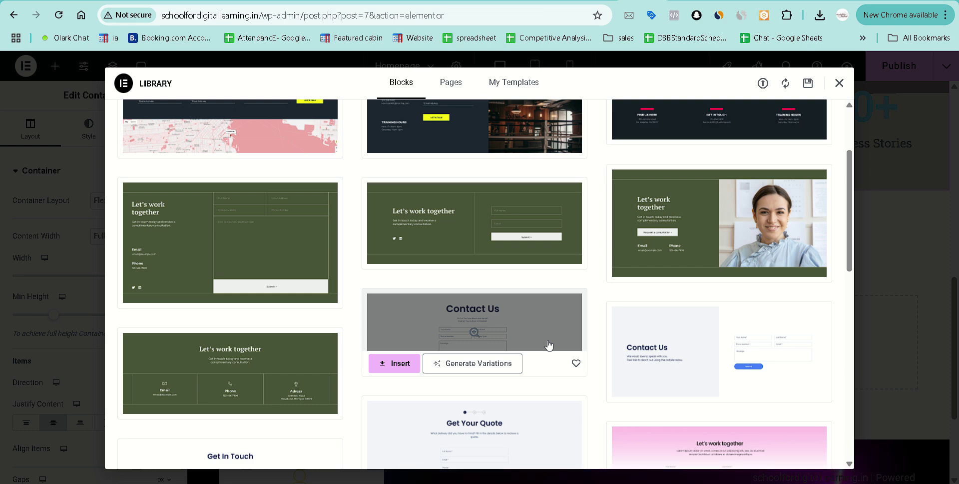
{"action": "scroll", "coordinate": [548, 345], "scroll_direction": "down", "scroll_amount": 4}
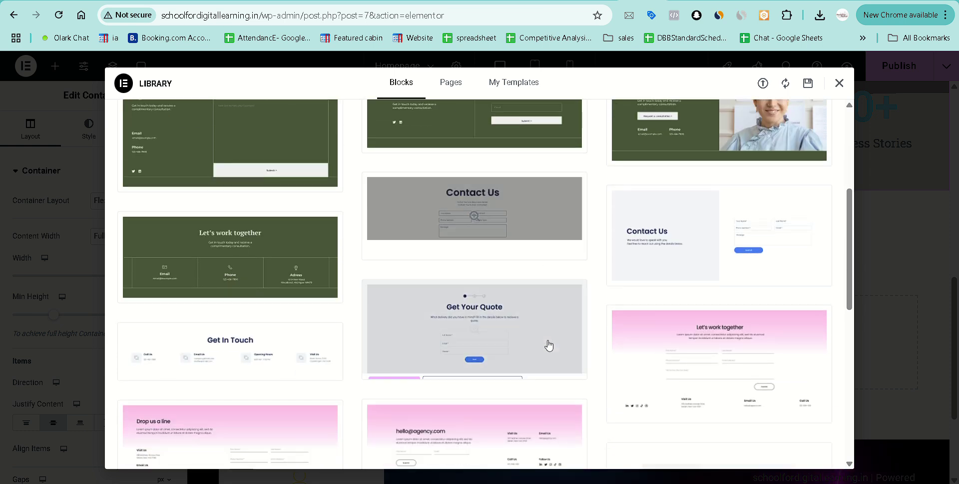
{"action": "scroll", "coordinate": [548, 344], "scroll_direction": "down", "scroll_amount": 7}
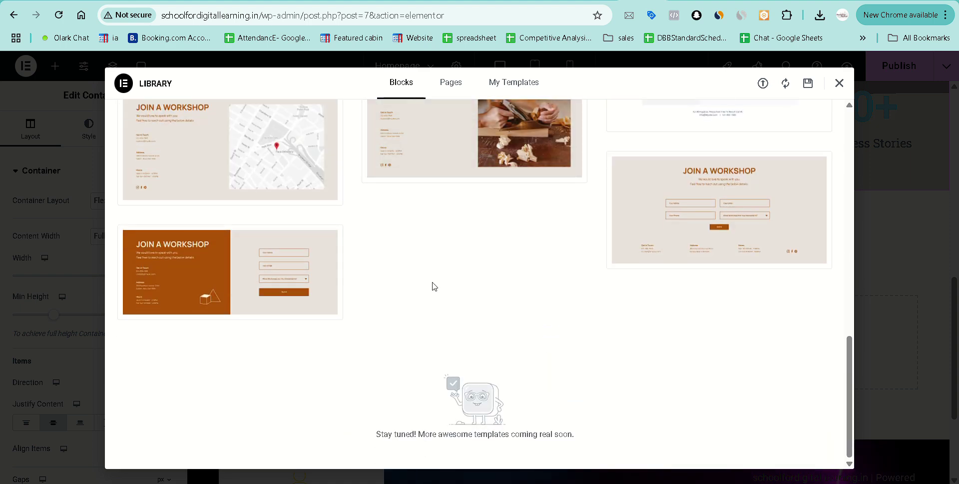
{"action": "scroll", "coordinate": [434, 286], "scroll_direction": "up", "scroll_amount": 15}
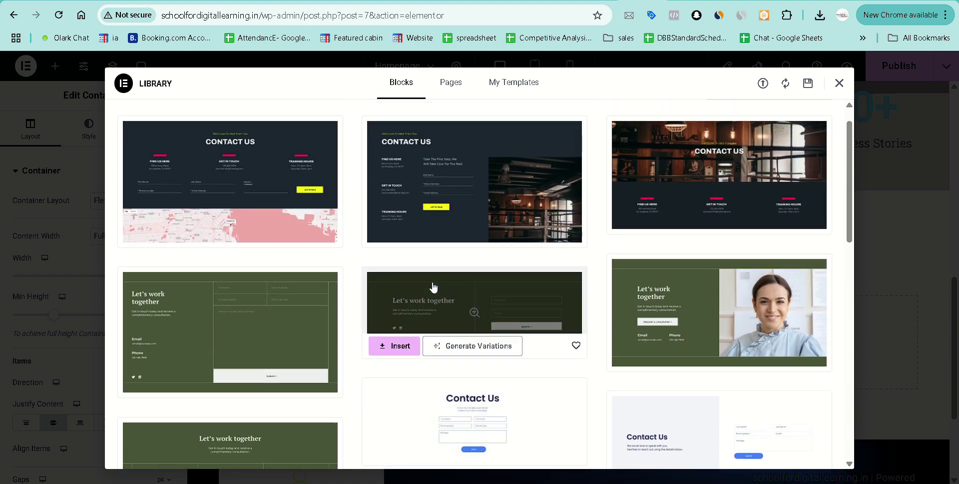
{"action": "scroll", "coordinate": [294, 216], "scroll_direction": "up", "scroll_amount": 1}
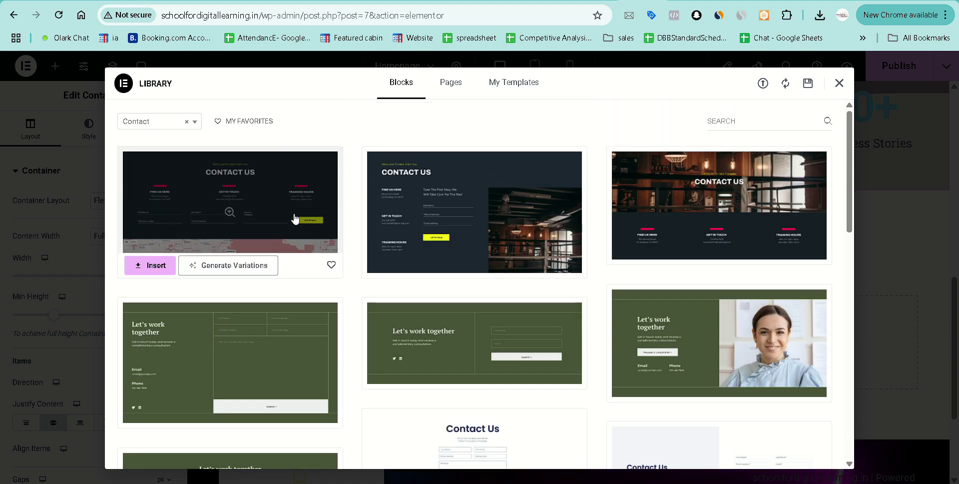
Return to Call To Action and insert the boxing 'TAKE IT TO THE NEXT LEVEL' block.
{"action": "left_click", "coordinate": [164, 131]}
{"action": "left_click", "coordinate": [155, 214]}
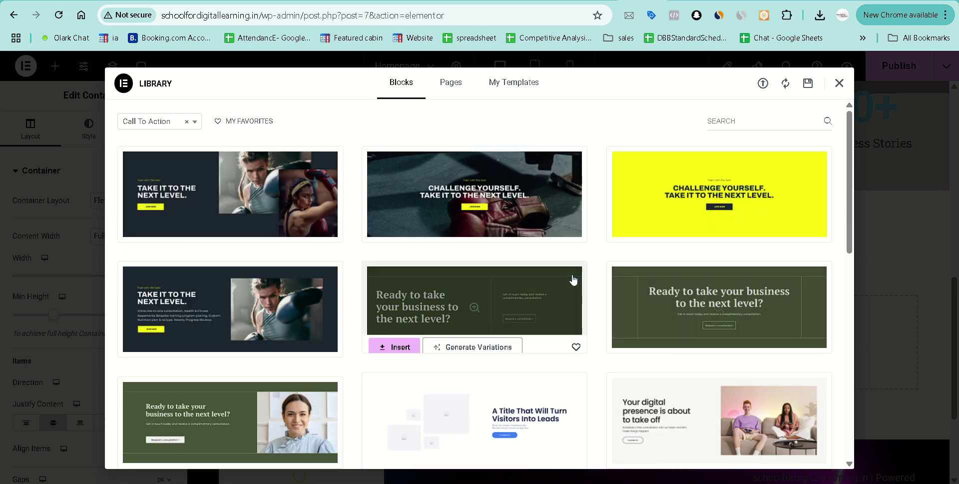
{"action": "scroll", "coordinate": [483, 272], "scroll_direction": "down", "scroll_amount": 1}
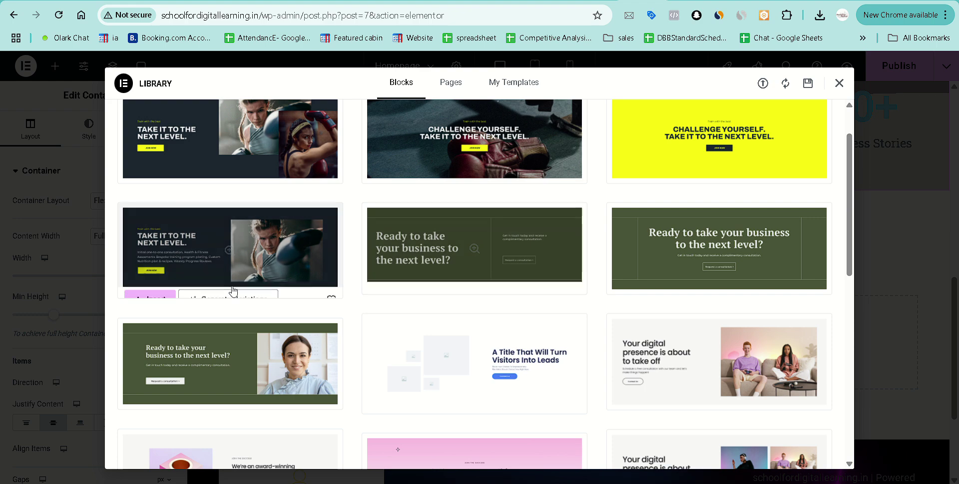
{"action": "left_click", "coordinate": [150, 286]}
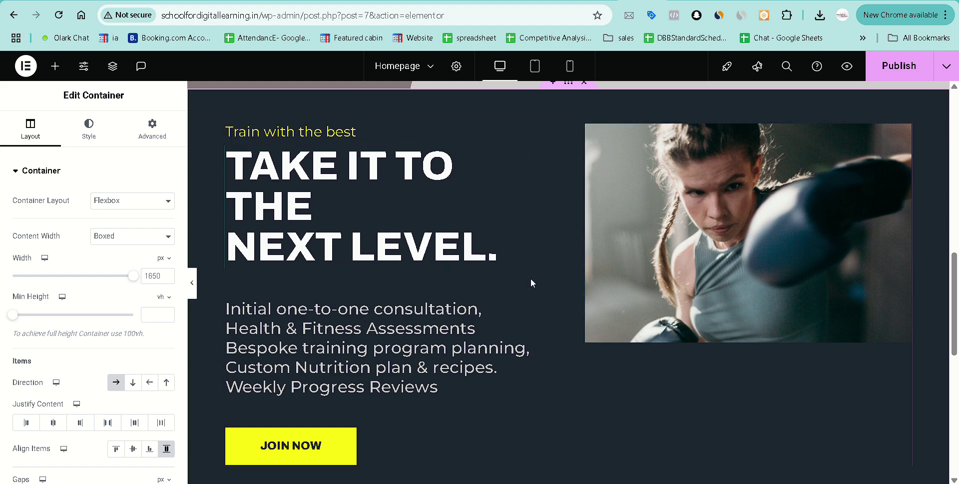
Give the call-to-action section a light grey, semi-transparent background colour.
{"action": "scroll", "coordinate": [382, 243], "scroll_direction": "up", "scroll_amount": 2}
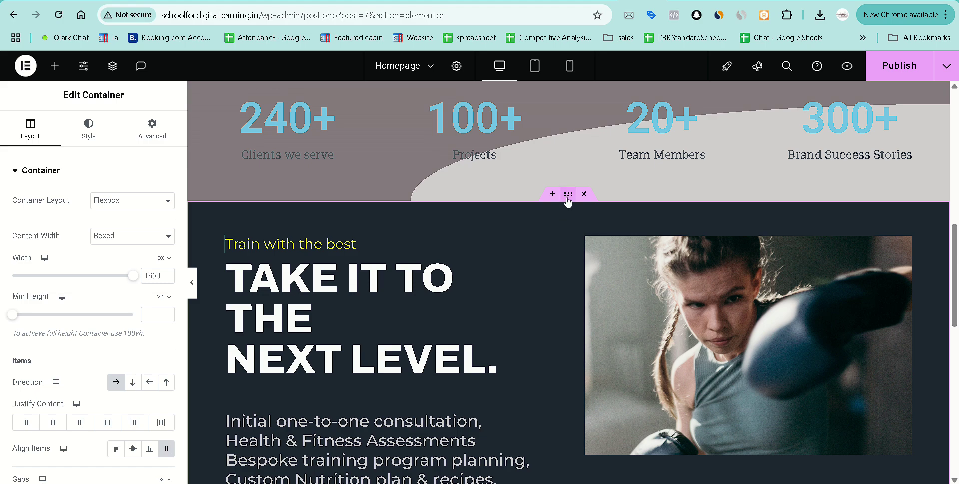
{"action": "left_click", "coordinate": [74, 131]}
{"action": "left_click", "coordinate": [167, 253]}
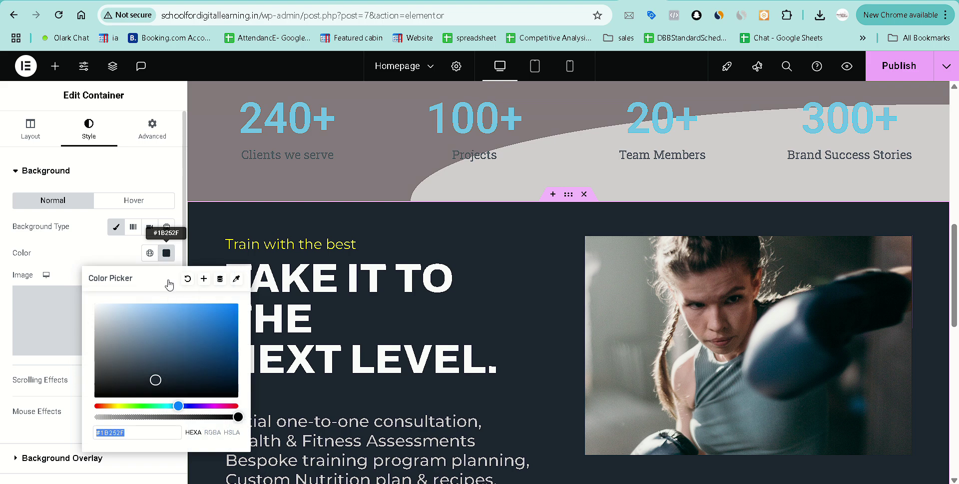
{"action": "mouse_move", "coordinate": [106, 323]}
{"action": "left_mouse_down"}
{"action": "mouse_move", "coordinate": [94, 329]}
{"action": "mouse_move", "coordinate": [91, 314]}
{"action": "mouse_move", "coordinate": [106, 337]}
{"action": "mouse_move", "coordinate": [99, 363]}
{"action": "left_mouse_up"}
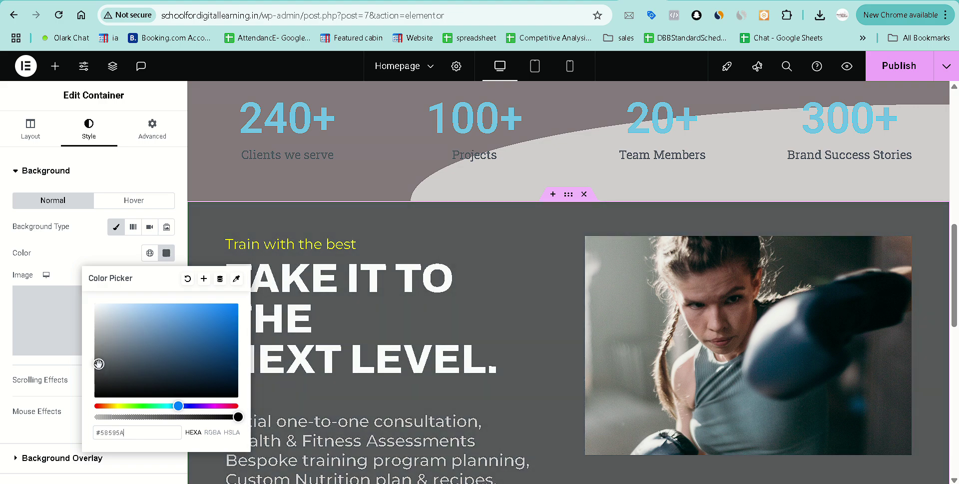
{"action": "left_click", "coordinate": [186, 416]}
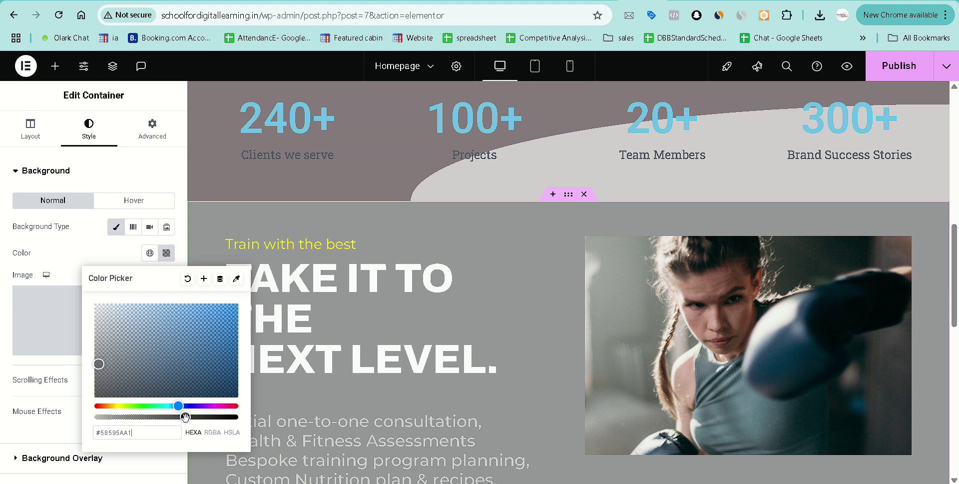
Copy the second gradient colour from the stats row container's background.
{"action": "scroll", "coordinate": [471, 334], "scroll_direction": "down", "scroll_amount": 5}
{"action": "scroll", "coordinate": [472, 334], "scroll_direction": "up", "scroll_amount": 7}
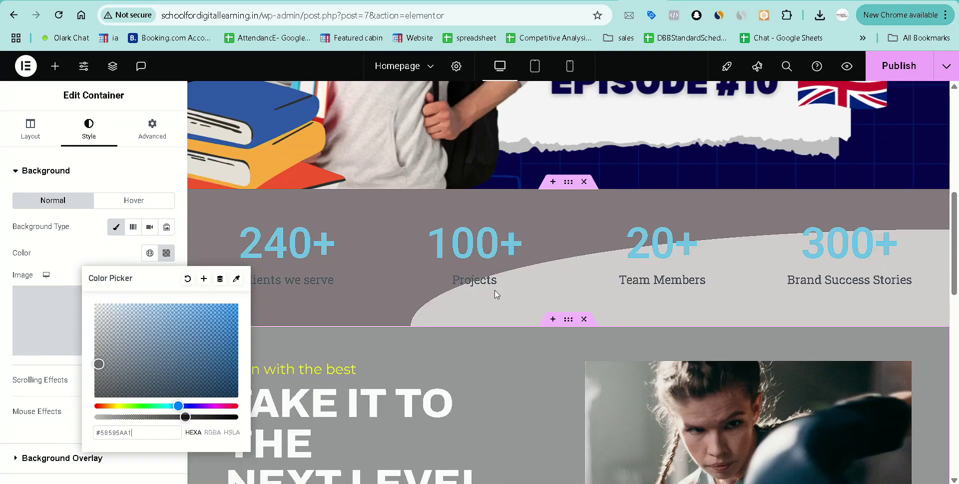
{"action": "left_click", "coordinate": [569, 183]}
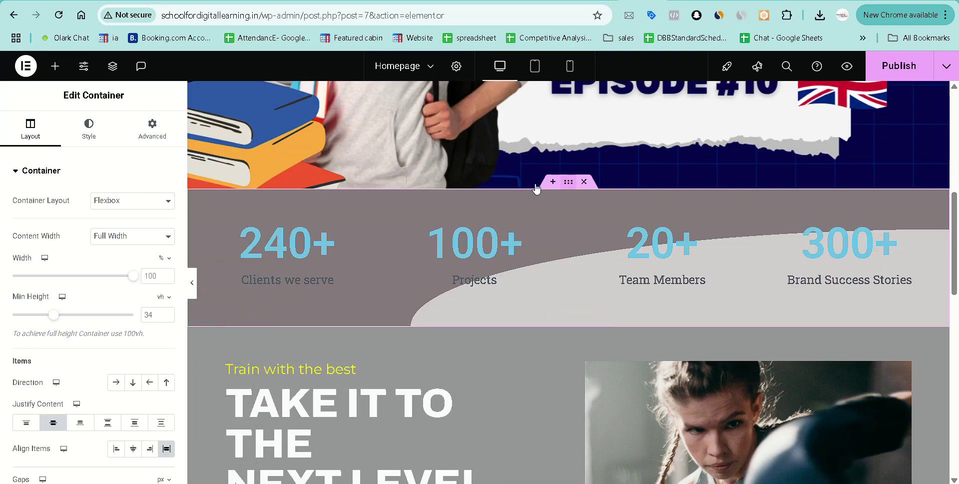
{"action": "scroll", "coordinate": [90, 370], "scroll_direction": "down", "scroll_amount": 3}
{"action": "scroll", "coordinate": [81, 384], "scroll_direction": "up", "scroll_amount": 5}
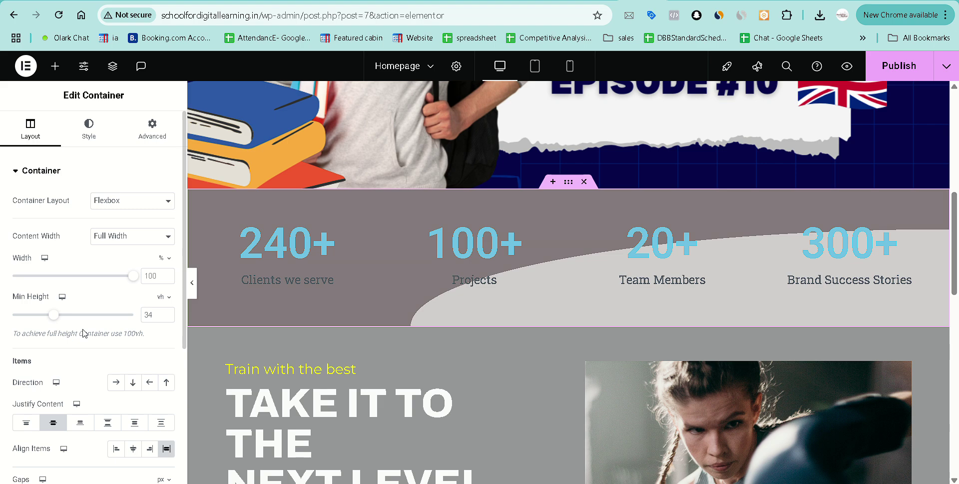
{"action": "left_click", "coordinate": [89, 127]}
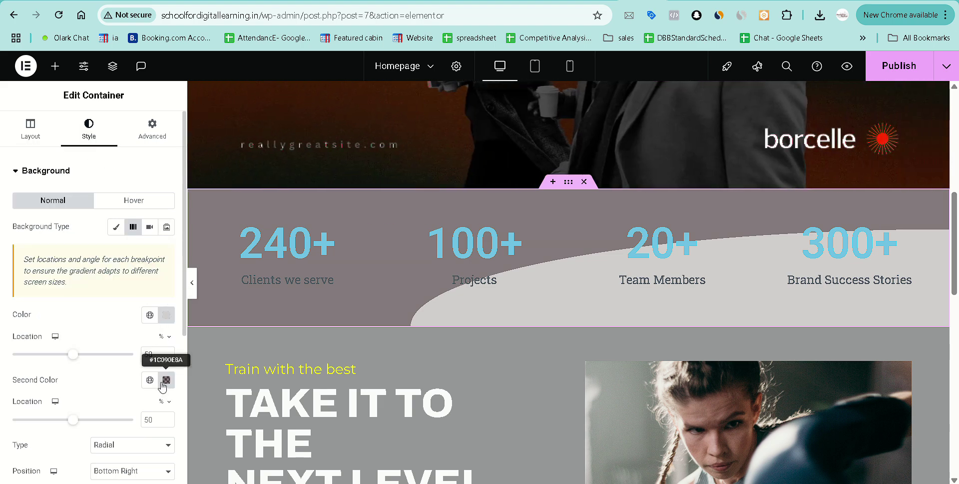
{"action": "left_click", "coordinate": [162, 383]}
{"action": "key", "text": "ctrl+c"}
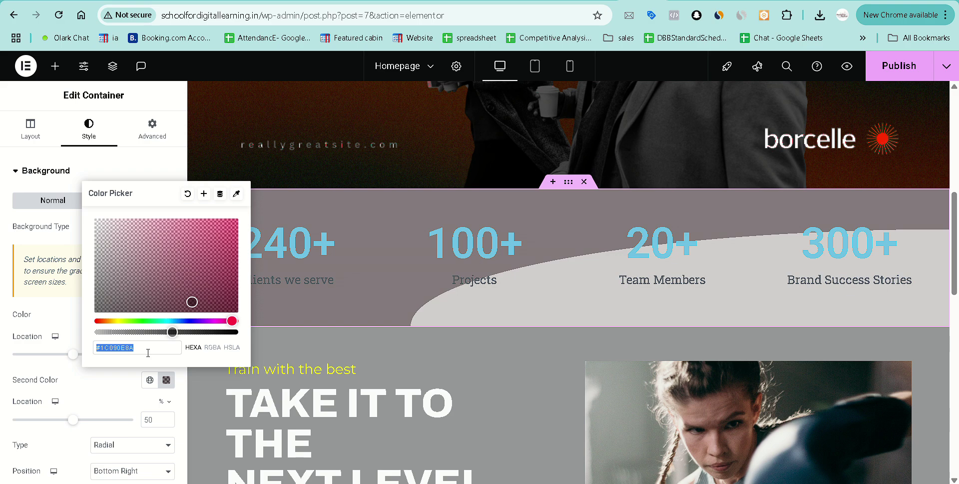
{"action": "left_click", "coordinate": [476, 297]}
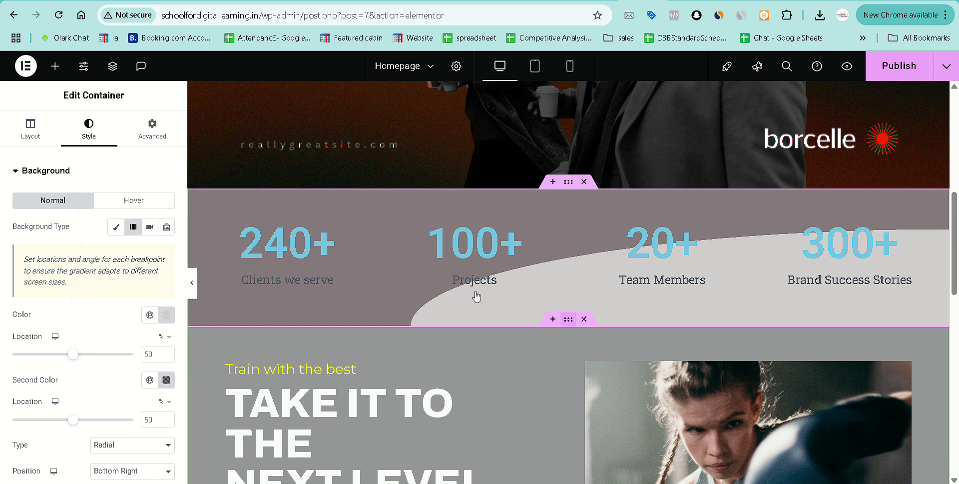
Paste that colour (#1C090E8A) as the call-to-action background and preview the homepage.
{"action": "left_click", "coordinate": [116, 226]}
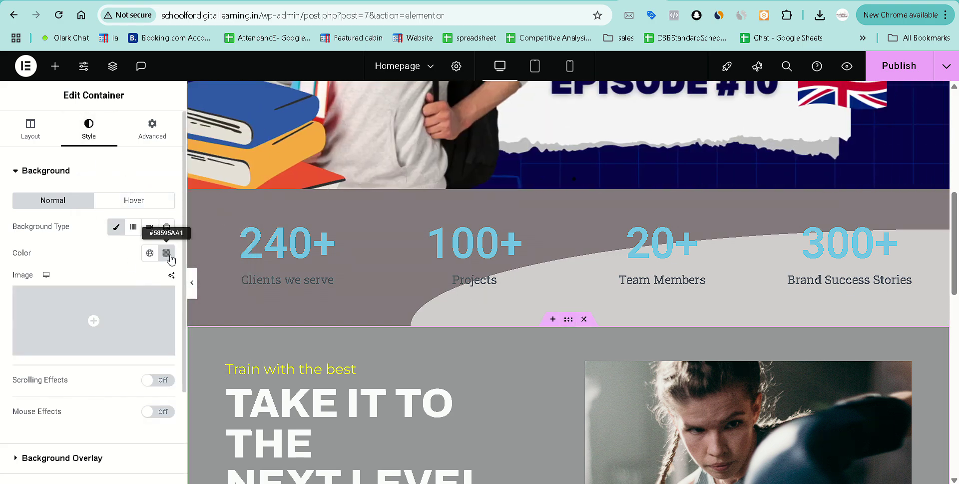
{"action": "left_click", "coordinate": [169, 258]}
{"action": "key", "text": "ctrl+v"}
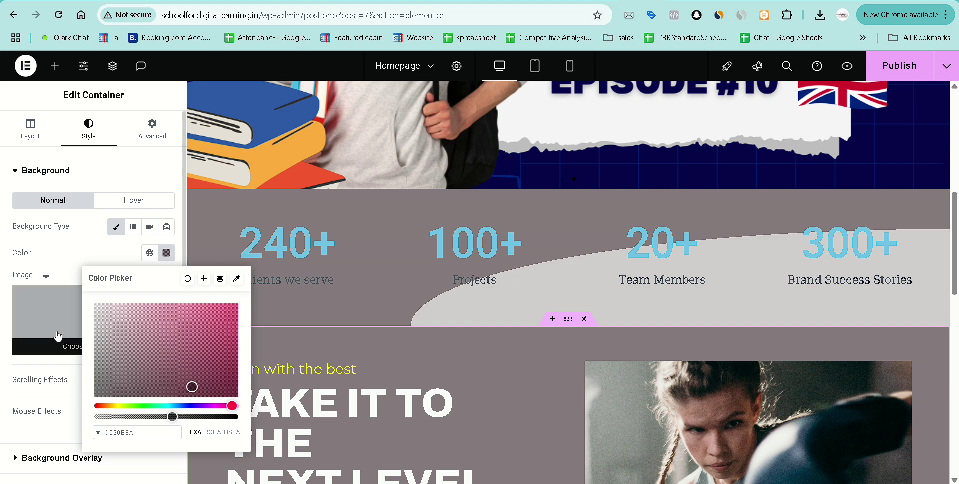
{"action": "left_click", "coordinate": [57, 254]}
{"action": "scroll", "coordinate": [455, 351], "scroll_direction": "down", "scroll_amount": 2}
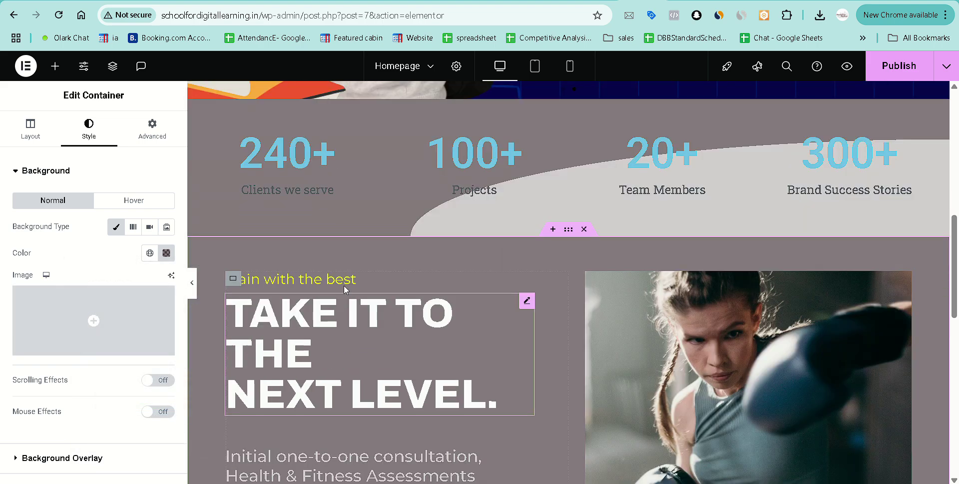
{"action": "left_click", "coordinate": [847, 66]}
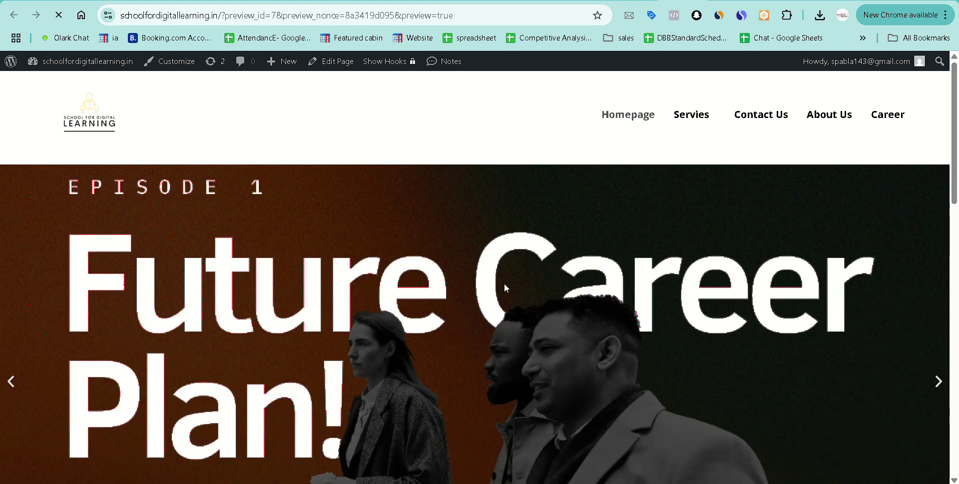
{"action": "scroll", "coordinate": [484, 298], "scroll_direction": "down", "scroll_amount": 10}
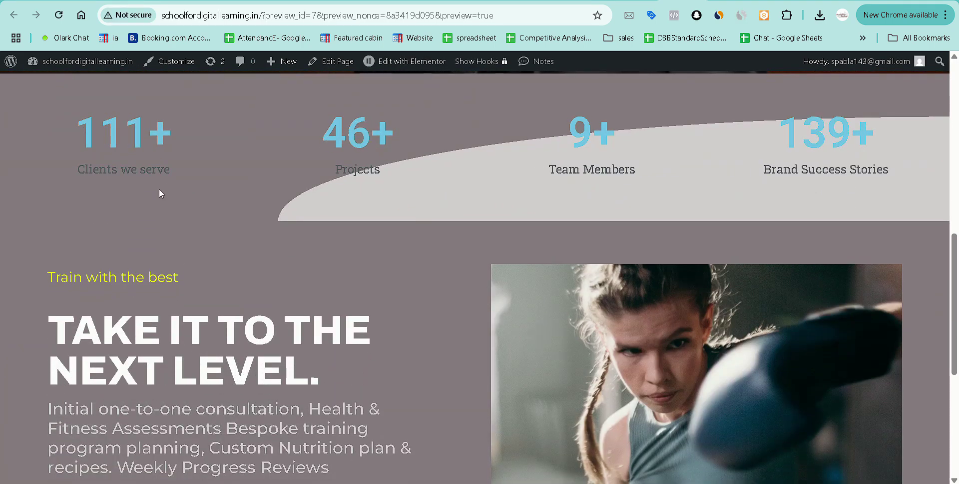
{"action": "scroll", "coordinate": [159, 190], "scroll_direction": "down", "scroll_amount": 1}
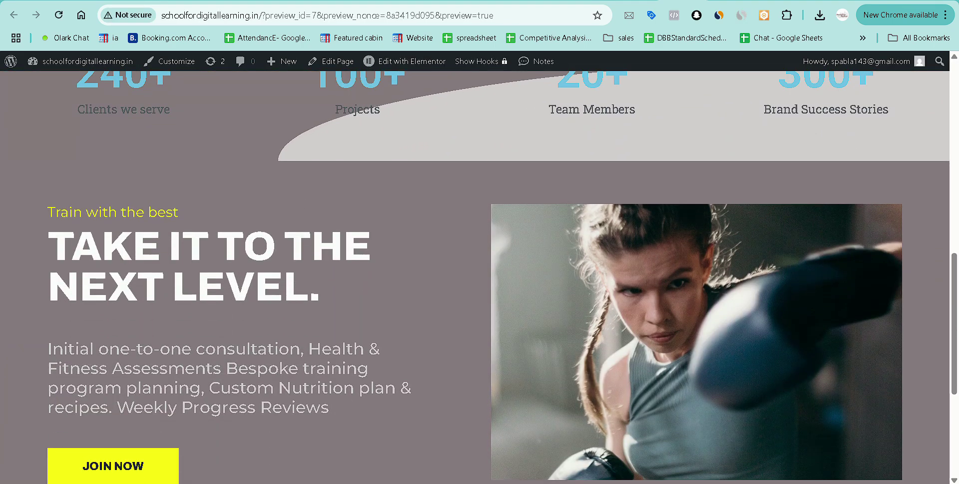
{"action": "scroll", "coordinate": [270, 316], "scroll_direction": "down", "scroll_amount": 5}
{"action": "scroll", "coordinate": [269, 316], "scroll_direction": "up", "scroll_amount": 8}
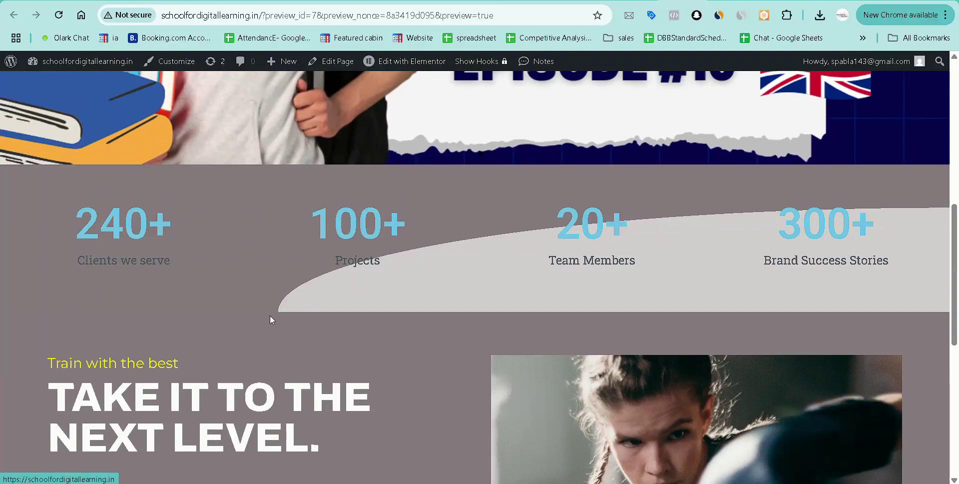
{"action": "scroll", "coordinate": [271, 316], "scroll_direction": "up", "scroll_amount": 5}
{"action": "scroll", "coordinate": [270, 316], "scroll_direction": "down", "scroll_amount": 10}
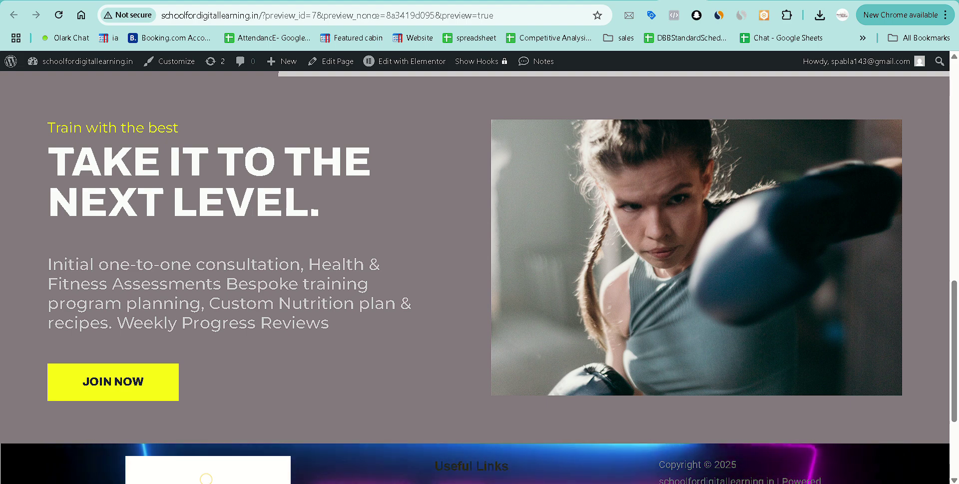
{"action": "key", "text": "ctrl+e"}
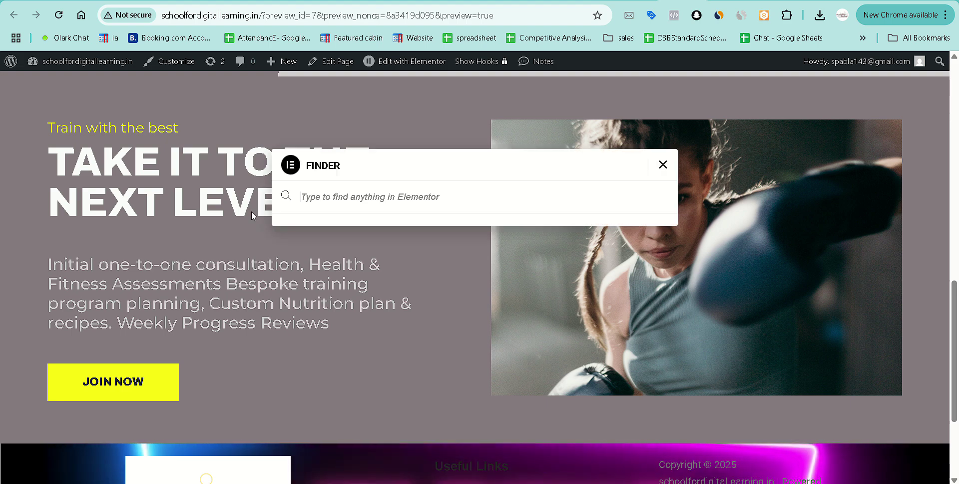
{"action": "left_click", "coordinate": [661, 166]}
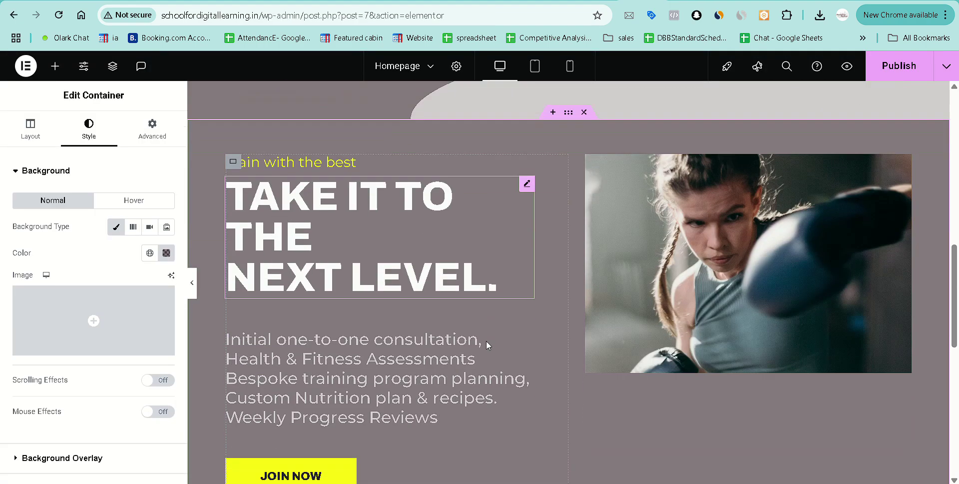
Replace the 'Train with the best' subheading with 'Grow your Brand with the best In the Market'.
{"action": "scroll", "coordinate": [487, 341], "scroll_direction": "down", "scroll_amount": 2}
{"action": "scroll", "coordinate": [342, 204], "scroll_direction": "up", "scroll_amount": 2}
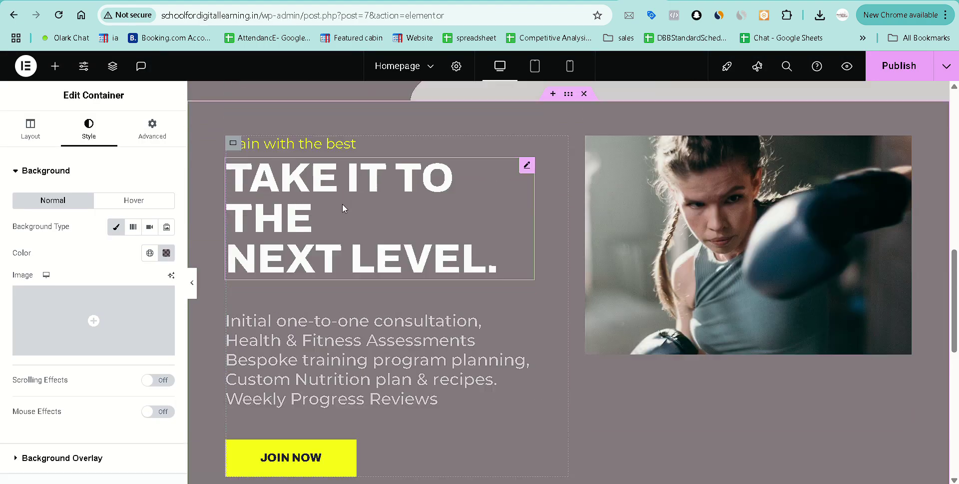
{"action": "scroll", "coordinate": [343, 204], "scroll_direction": "up", "scroll_amount": 1}
{"action": "left_click", "coordinate": [310, 173]}
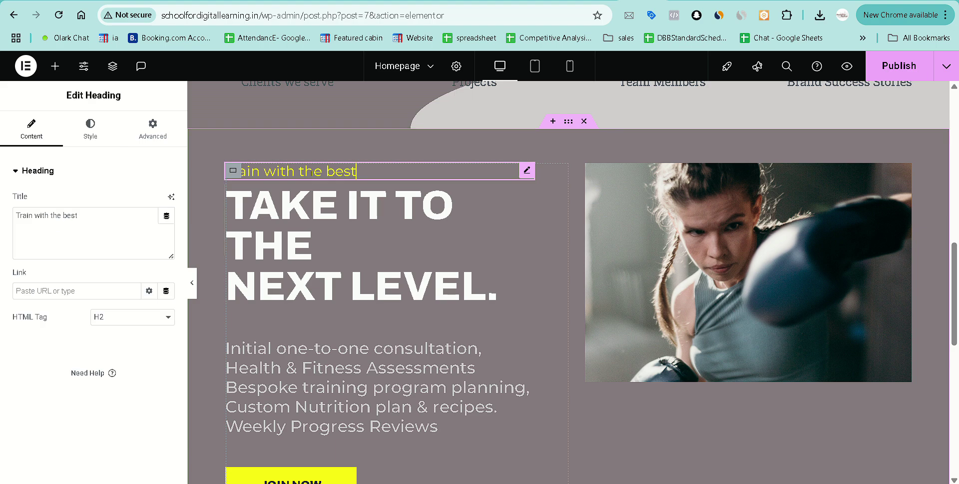
{"action": "triple_click", "coordinate": [76, 212]}
{"action": "type", "text": "G"}
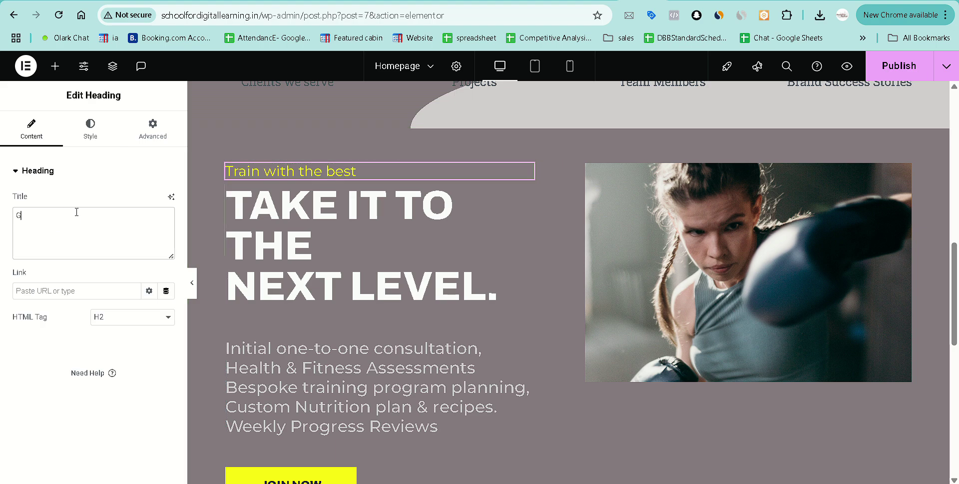
{"action": "type", "text": "row your"}
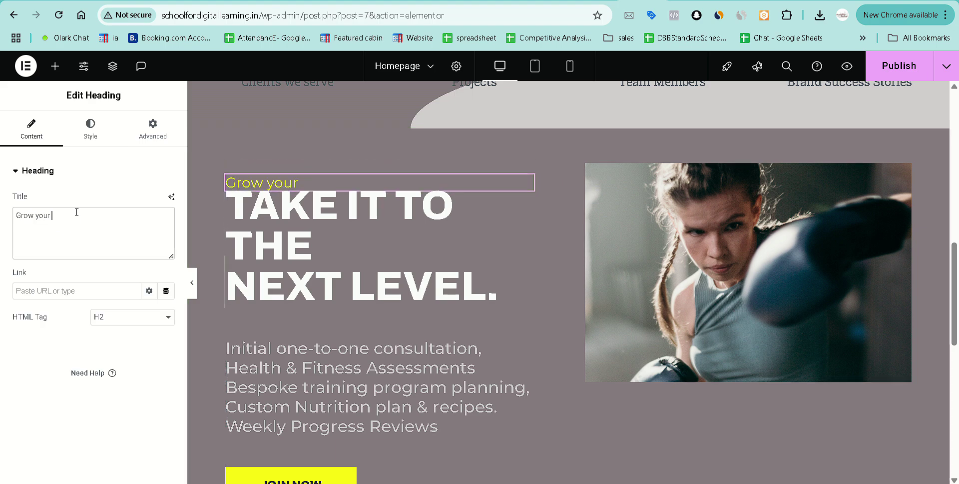
{"action": "type", "text": " Brand "}
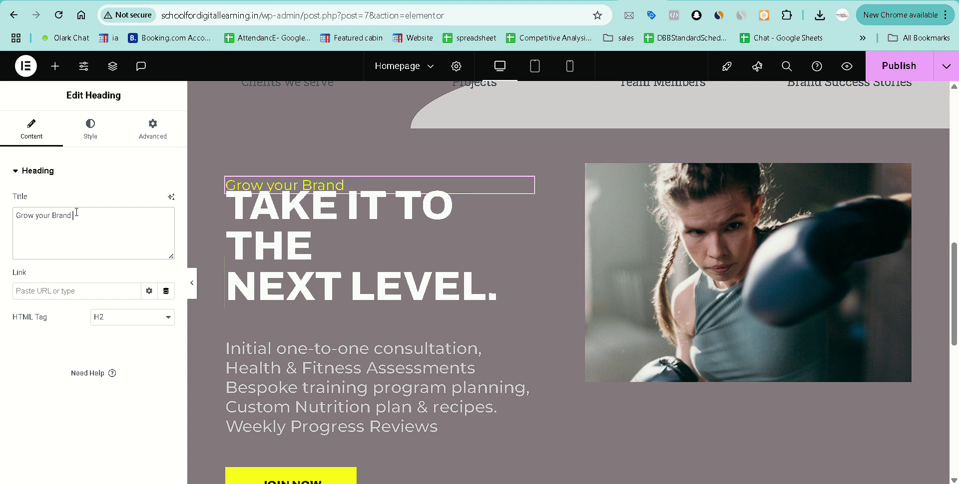
{"action": "type", "text": "with the besty"}
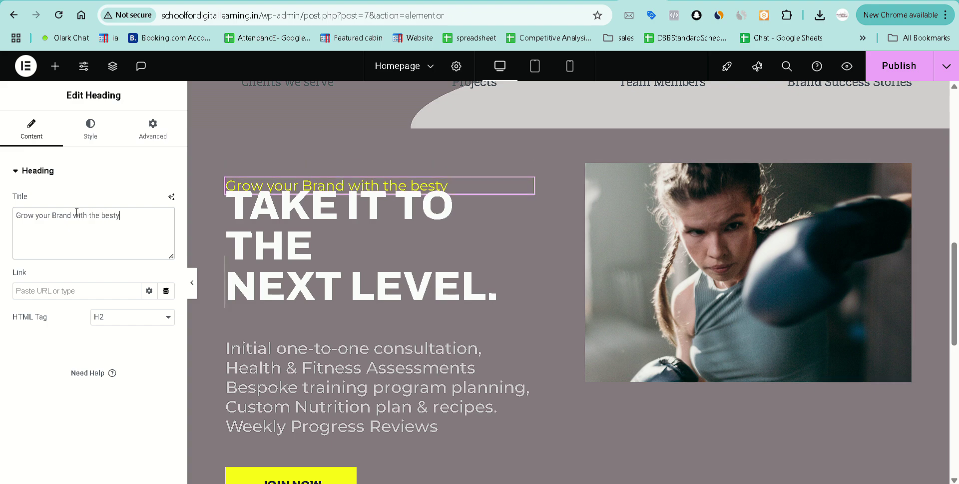
{"action": "key", "text": "BackSpace"}
{"action": "type", "text": " In the Mar"}
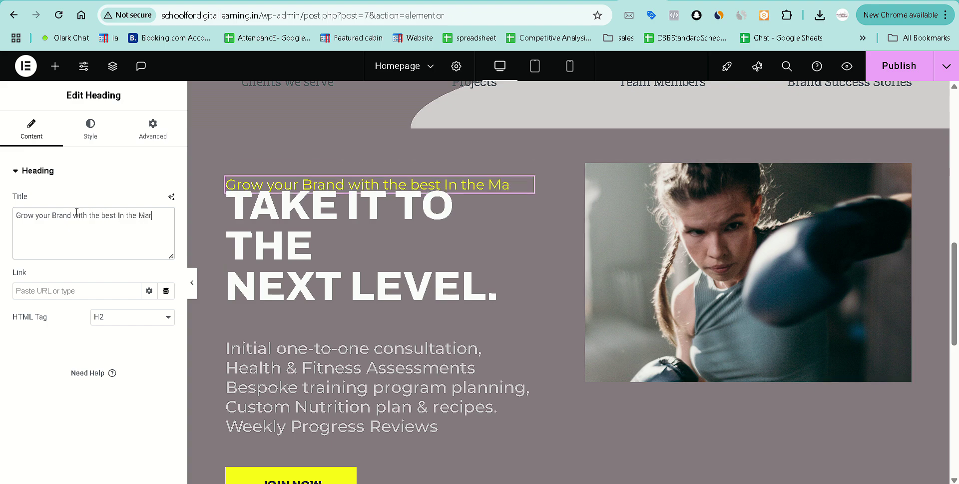
{"action": "type", "text": "keting"}
{"action": "key", "text": "BackSpace"}
{"action": "key", "text": "BackSpace"}
{"action": "key", "text": "BackSpace"}
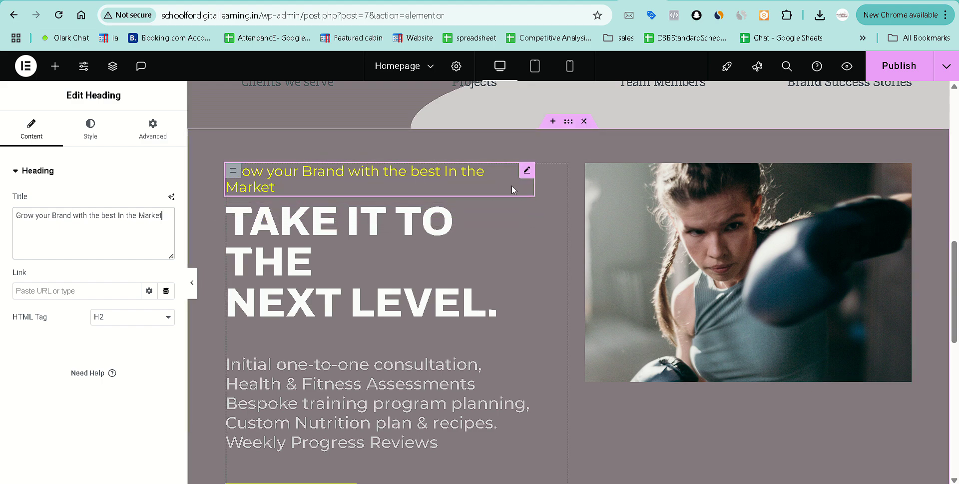
Set the heading's parent container width to 51%, then review its margin and padding settings.
{"action": "left_click", "coordinate": [527, 171]}
{"action": "left_click", "coordinate": [233, 173]}
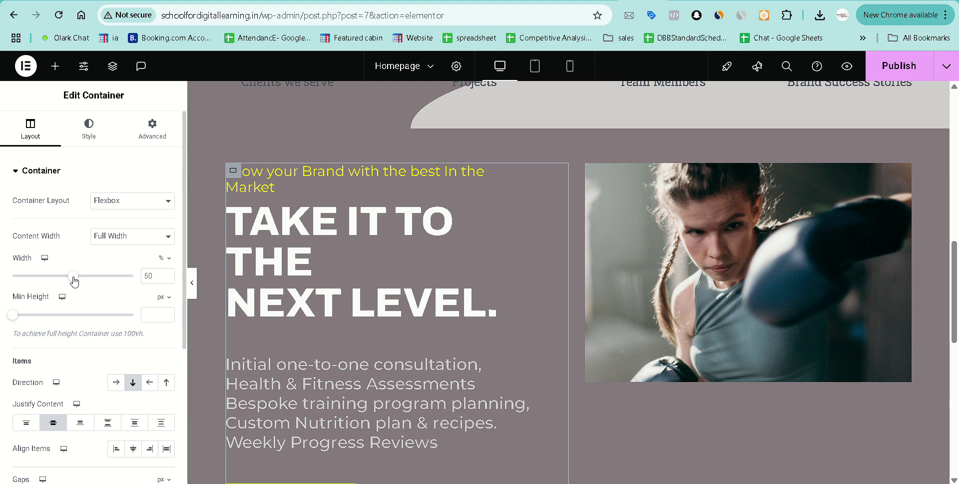
{"action": "left_click_drag", "start_coordinate": [74, 276], "coordinate": [77, 277]}
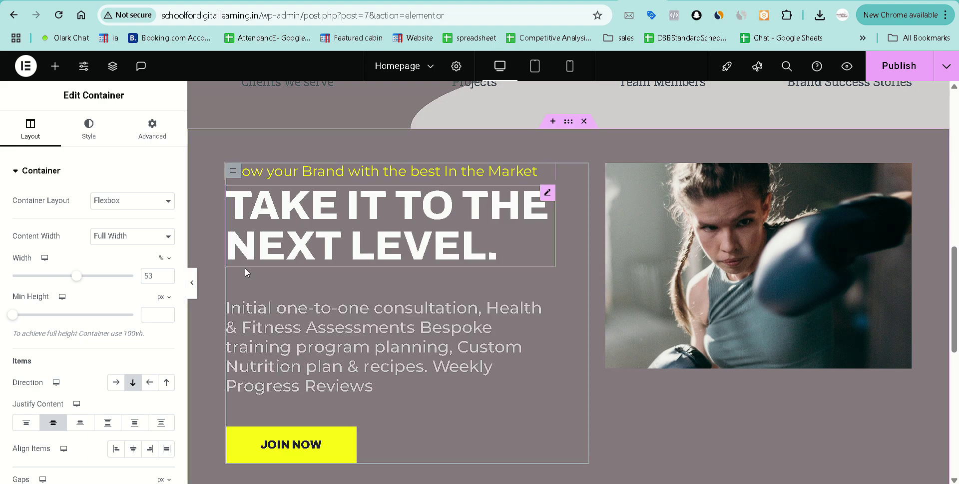
{"action": "double_click", "coordinate": [162, 275]}
{"action": "type", "text": "50"}
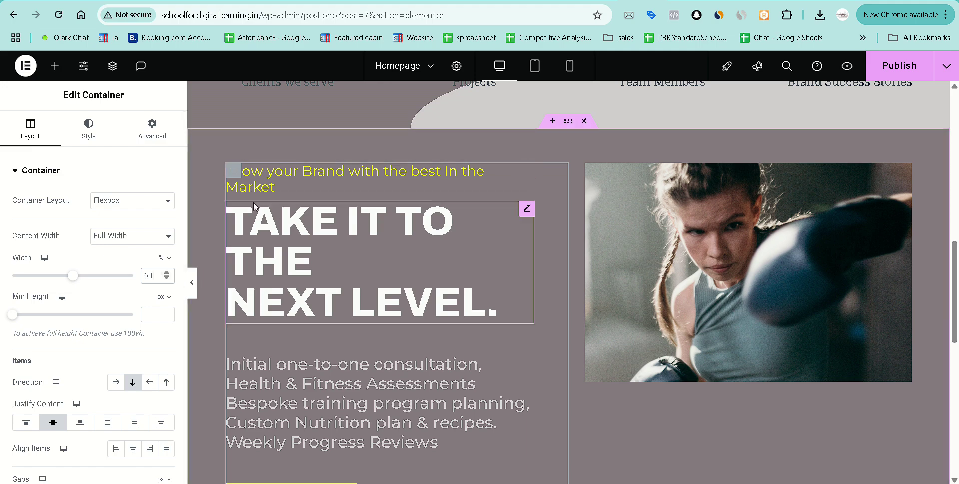
{"action": "key", "text": "Up"}
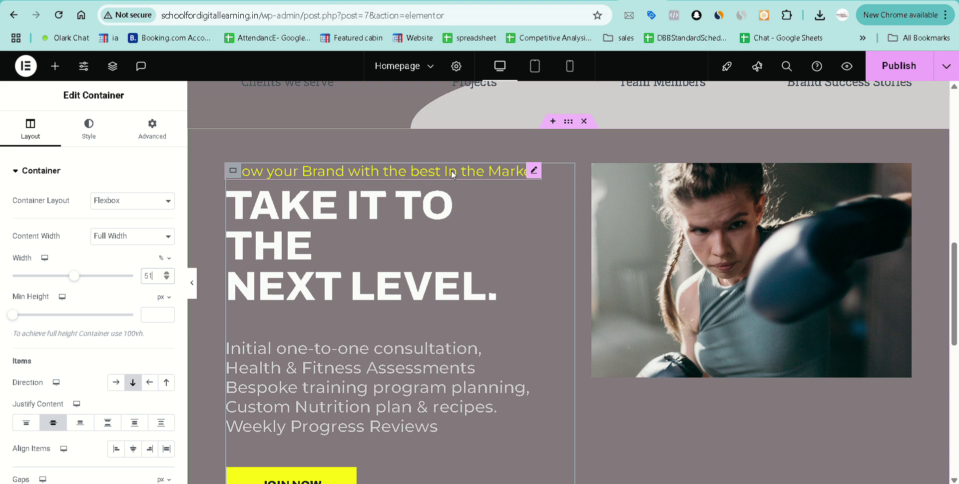
{"action": "left_click", "coordinate": [148, 137]}
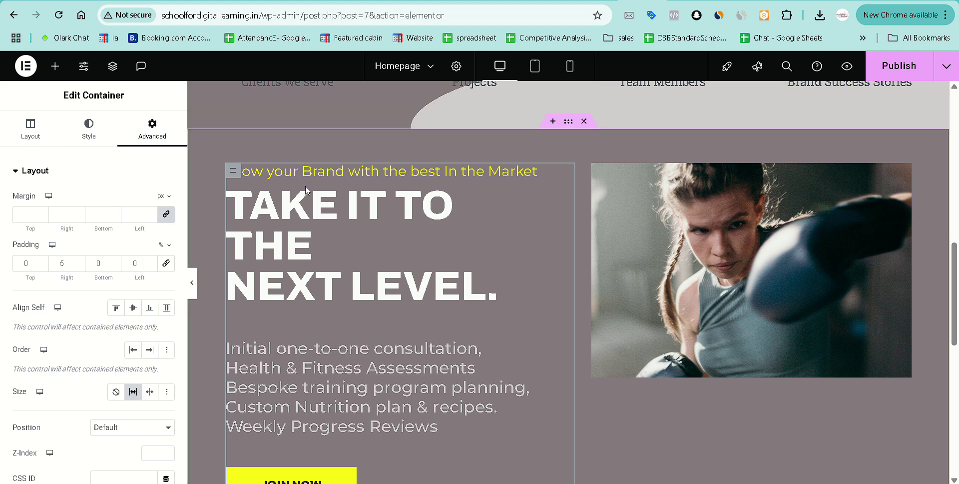
{"action": "scroll", "coordinate": [456, 241], "scroll_direction": "down", "scroll_amount": 1}
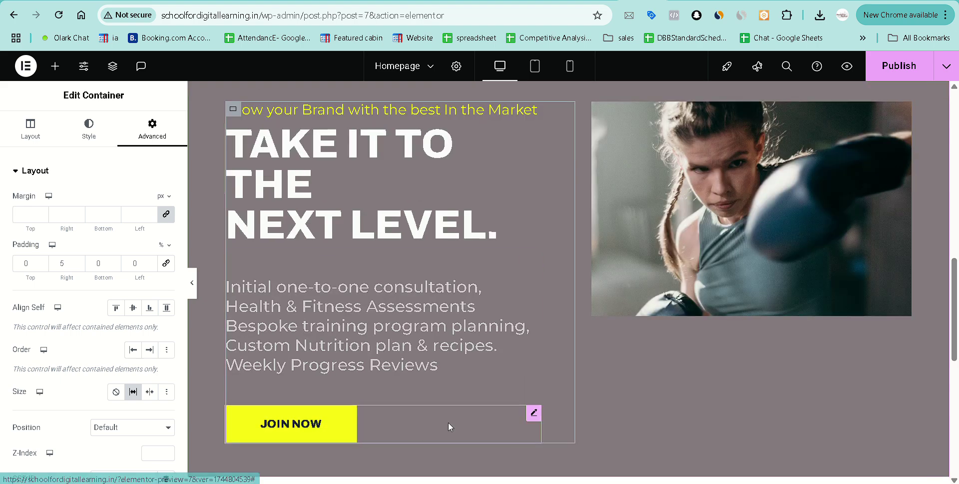
Link the JOIN NOW button to a dynamic Contact URL of type Tel with a phone number.
{"action": "left_click", "coordinate": [533, 413]}
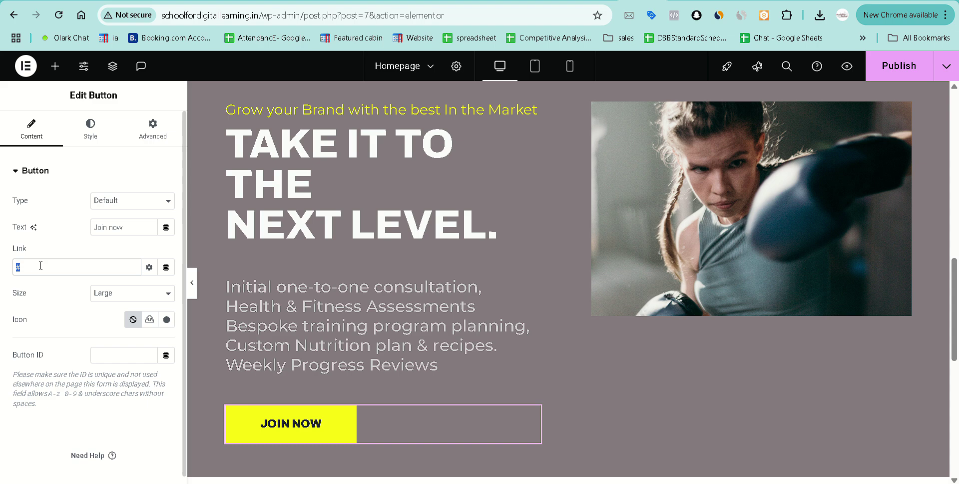
{"action": "left_click", "coordinate": [166, 267]}
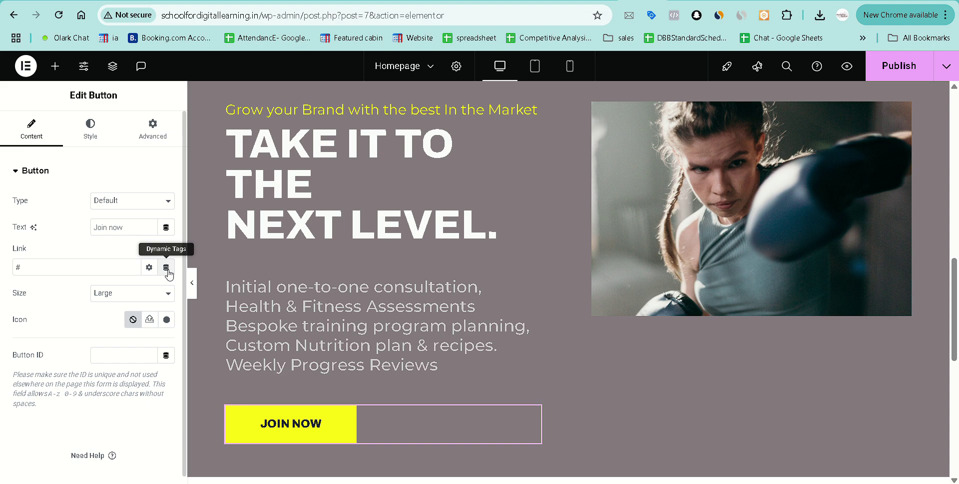
{"action": "left_click", "coordinate": [167, 269]}
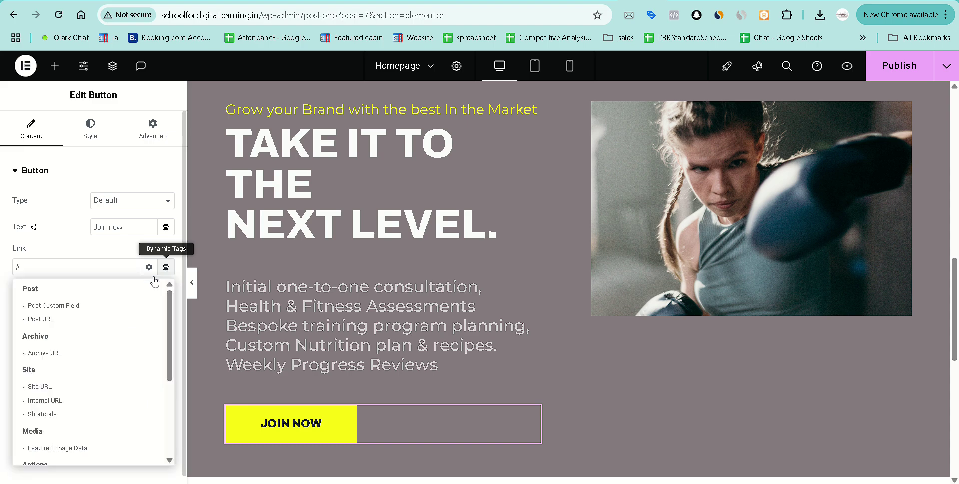
{"action": "scroll", "coordinate": [83, 332], "scroll_direction": "down", "scroll_amount": 3}
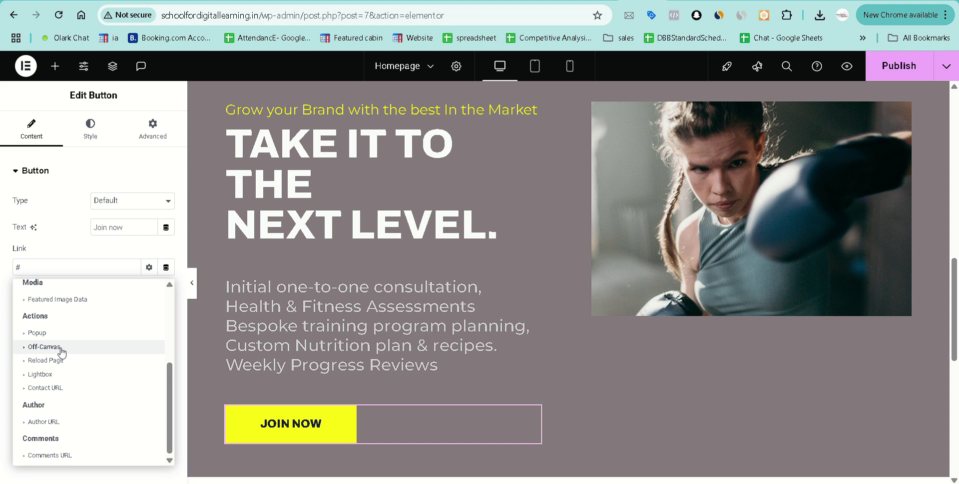
{"action": "left_click", "coordinate": [26, 389]}
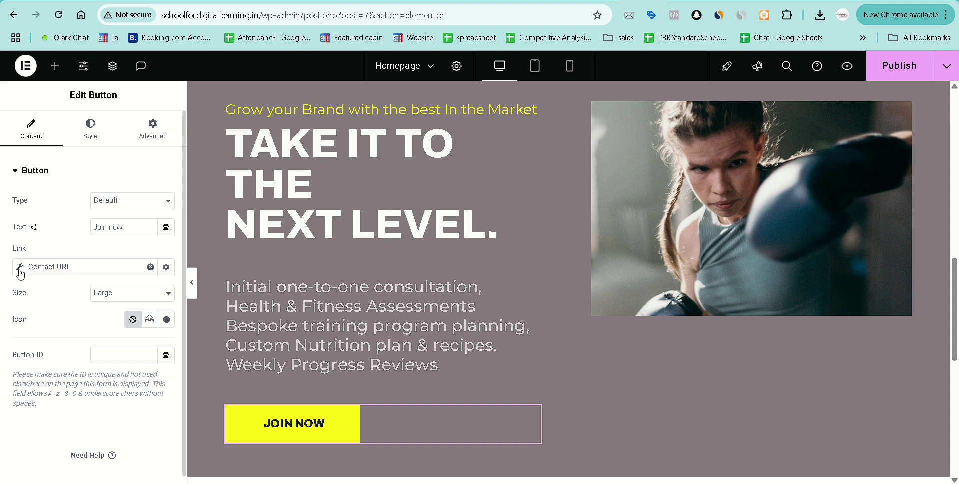
{"action": "left_click", "coordinate": [19, 268]}
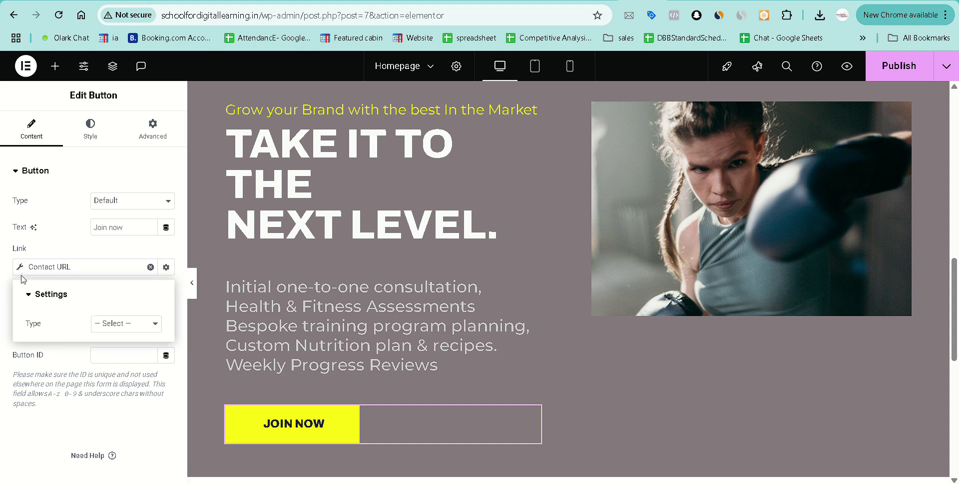
{"action": "left_click", "coordinate": [120, 334]}
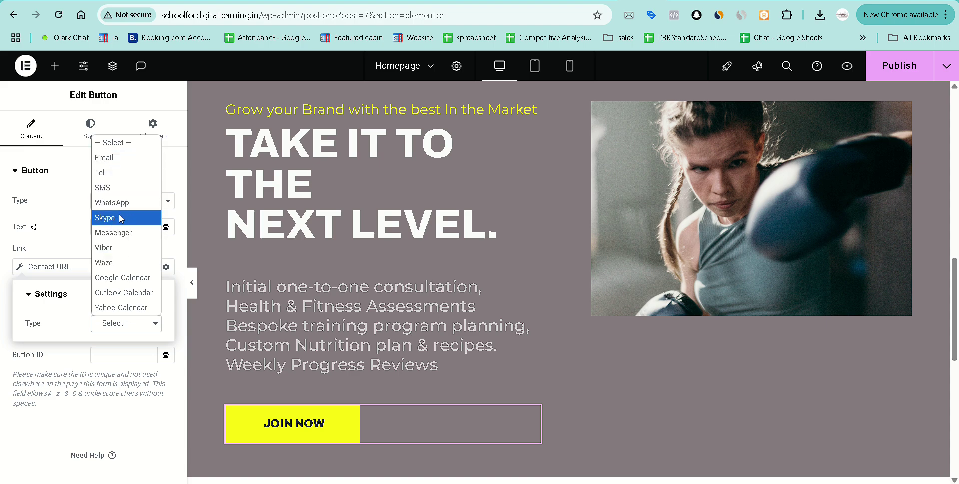
{"action": "left_click", "coordinate": [115, 178]}
{"action": "left_click", "coordinate": [103, 348]}
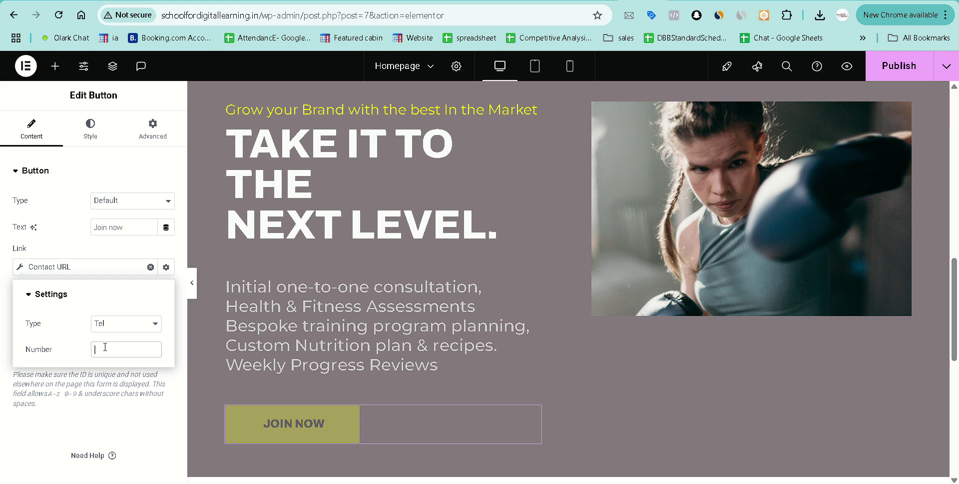
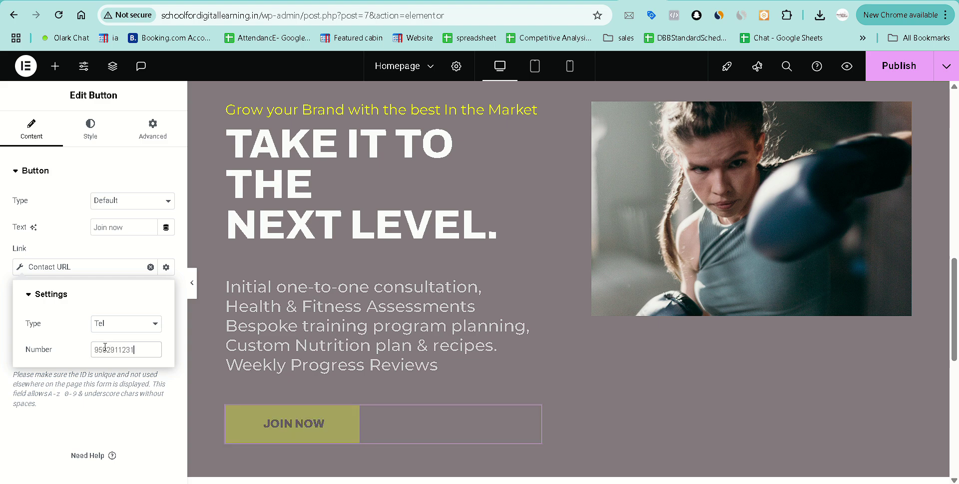
{"action": "left_click", "coordinate": [86, 398]}
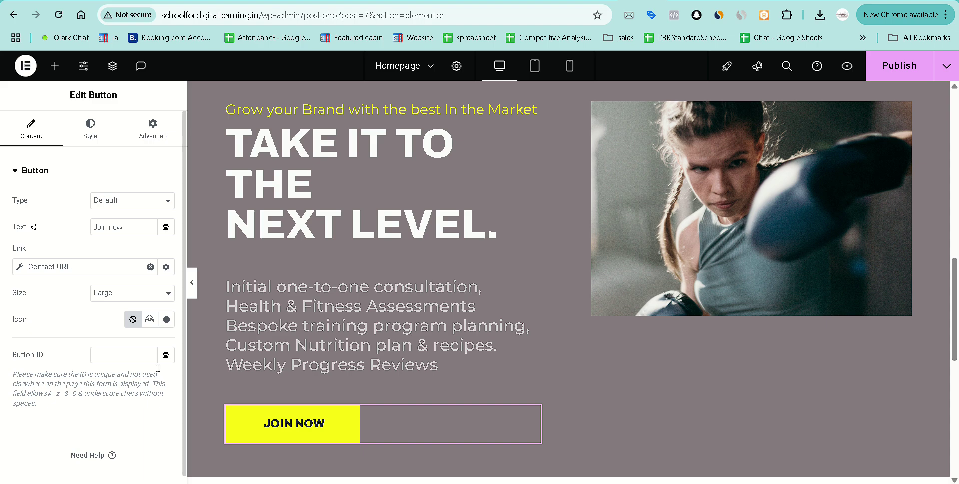
Preview the homepage, confirm JOIN NOW raises the Open Phone Link prompt, and cancel it.
{"action": "left_click", "coordinate": [901, 69]}
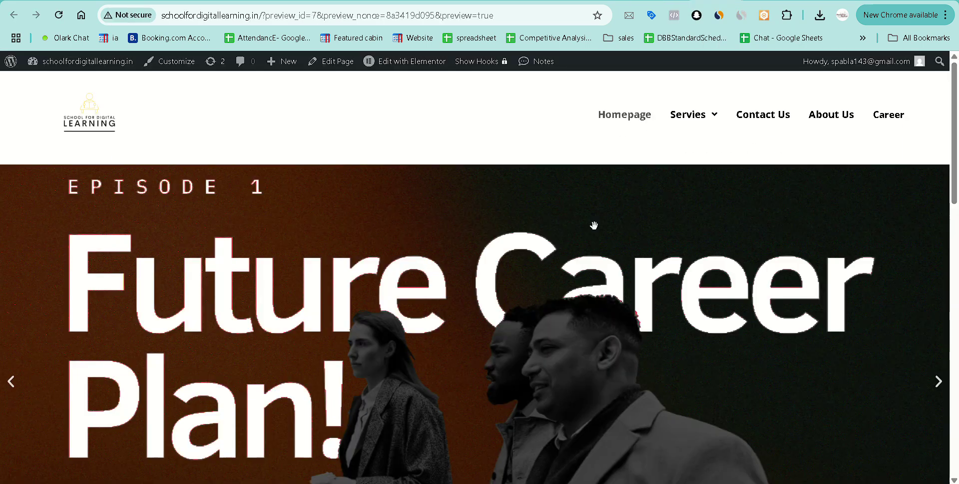
{"action": "scroll", "coordinate": [594, 225], "scroll_direction": "down", "scroll_amount": 15}
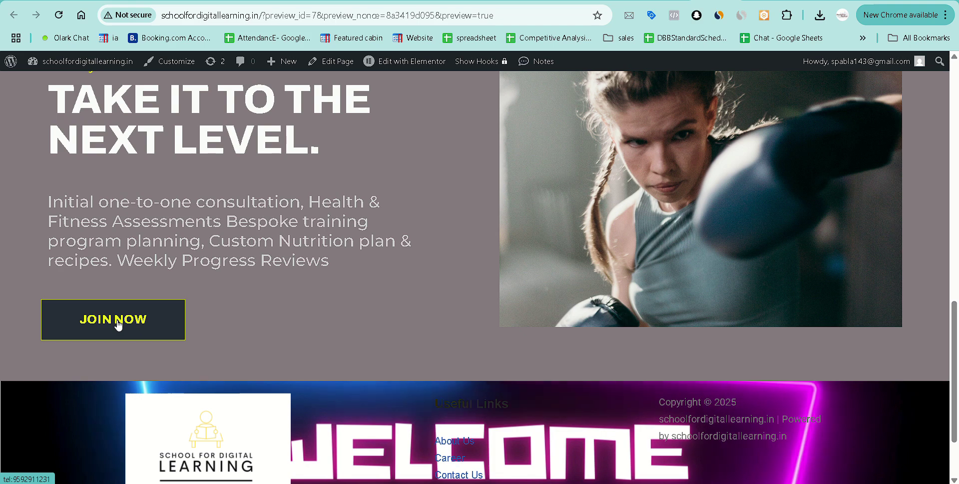
{"action": "left_click", "coordinate": [118, 323]}
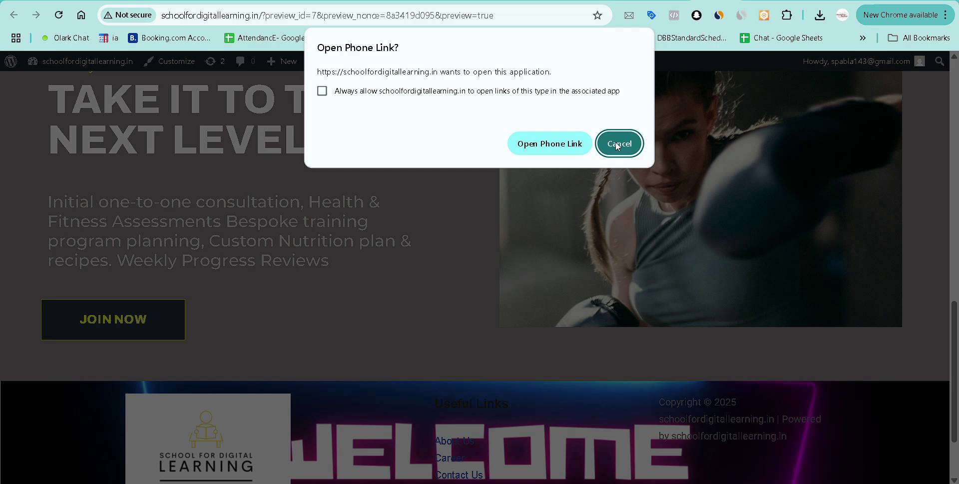
{"action": "left_click", "coordinate": [619, 144]}
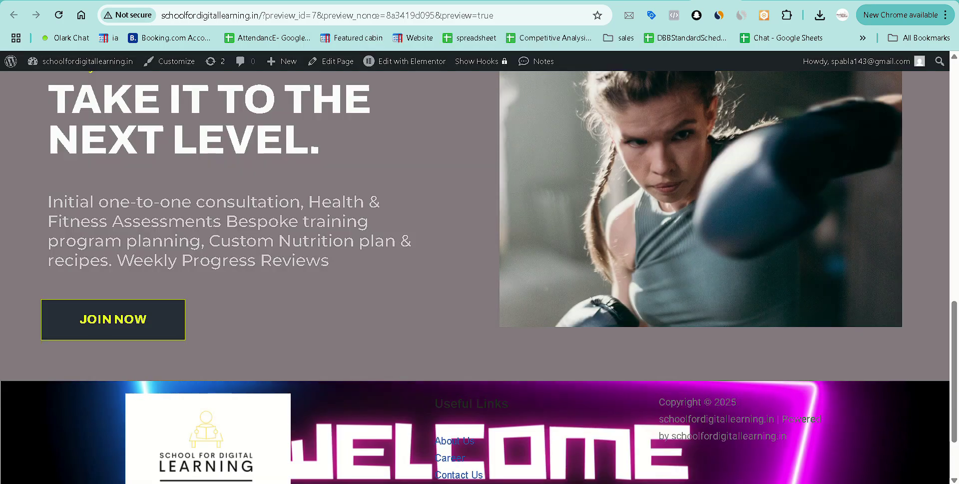
{"action": "scroll", "coordinate": [222, 281], "scroll_direction": "up", "scroll_amount": 7}
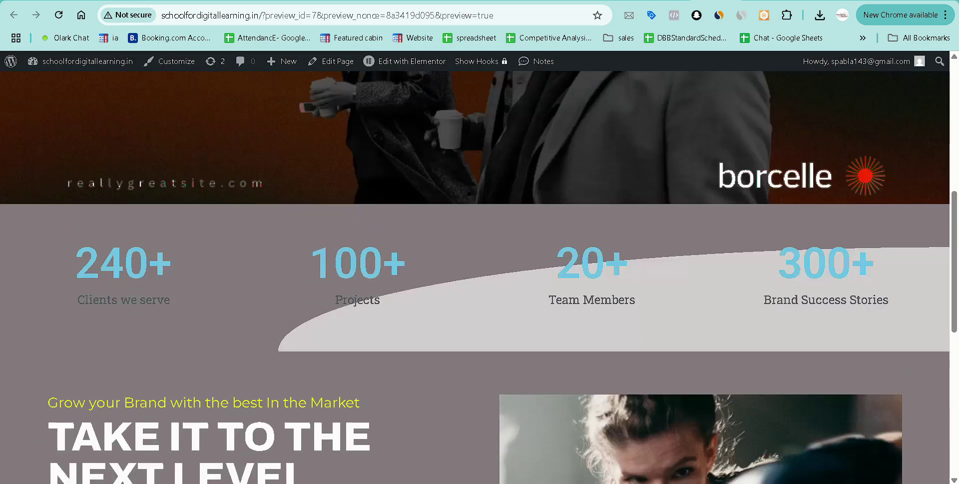
{"action": "scroll", "coordinate": [222, 282], "scroll_direction": "down", "scroll_amount": 5}
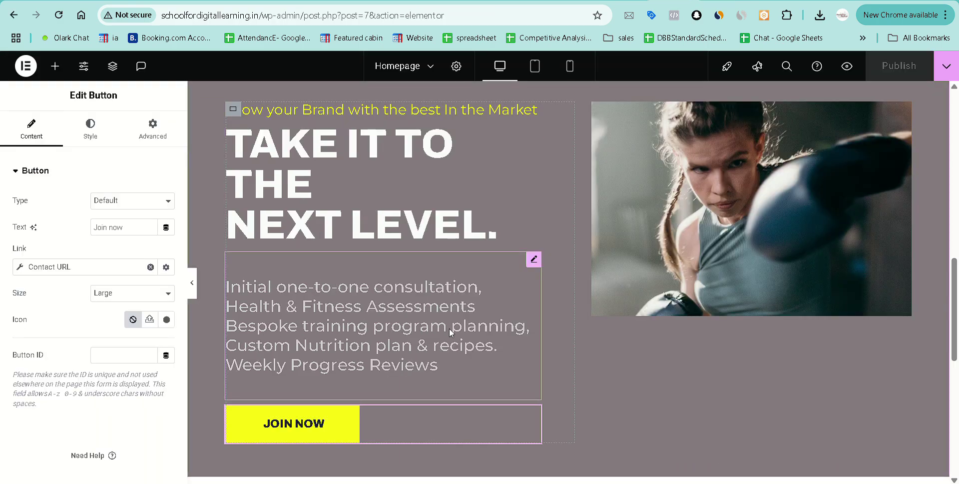
Inspect the empty drop zone below Join Now and close the floating video-call window.
{"action": "scroll", "coordinate": [449, 328], "scroll_direction": "down", "scroll_amount": 5}
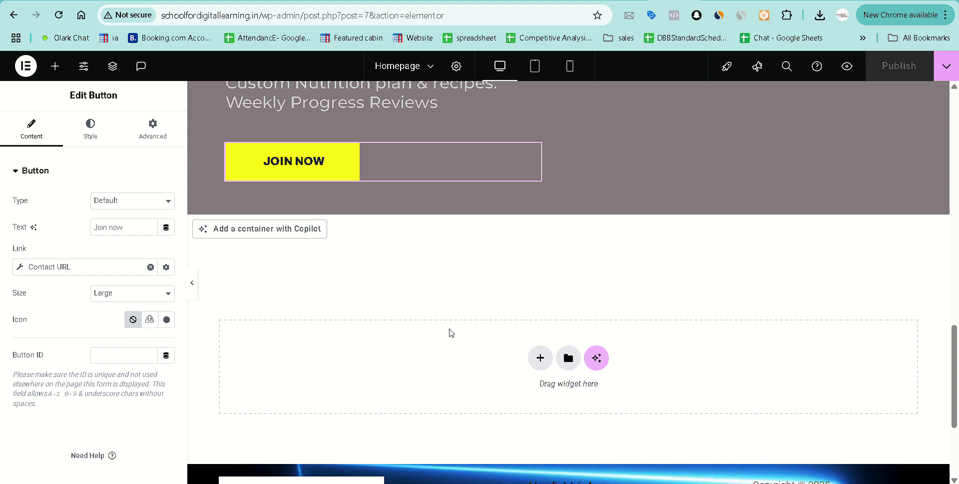
{"action": "scroll", "coordinate": [484, 223], "scroll_direction": "down", "scroll_amount": 1}
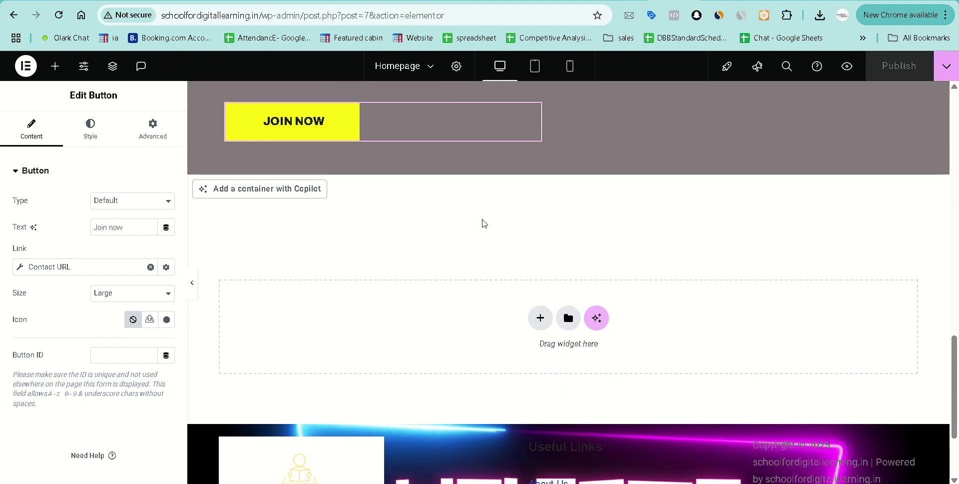
{"action": "scroll", "coordinate": [485, 223], "scroll_direction": "down", "scroll_amount": 2}
{"action": "scroll", "coordinate": [483, 223], "scroll_direction": "up", "scroll_amount": 8}
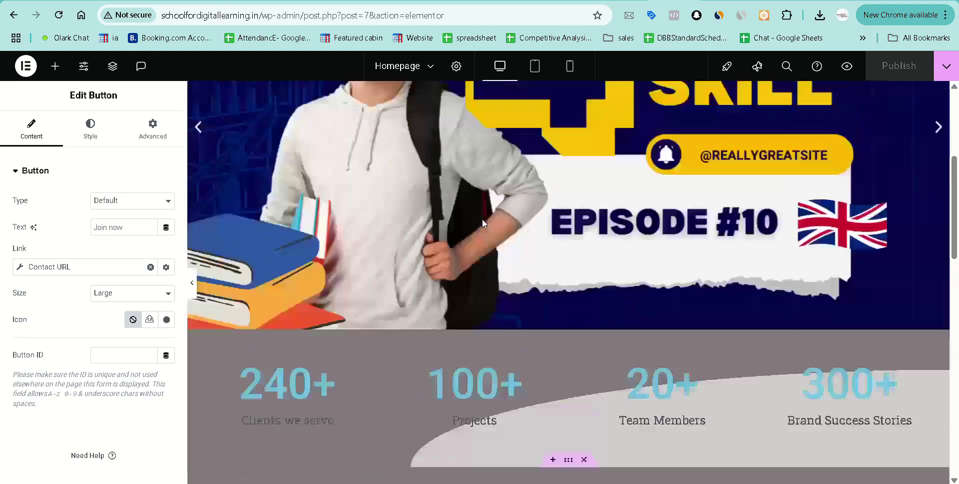
{"action": "scroll", "coordinate": [482, 219], "scroll_direction": "up", "scroll_amount": 5}
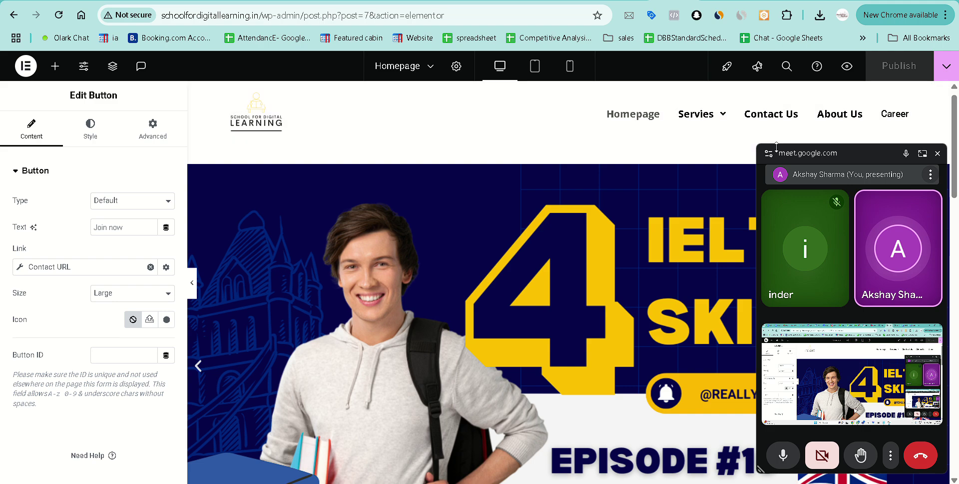
{"action": "left_click", "coordinate": [922, 154]}
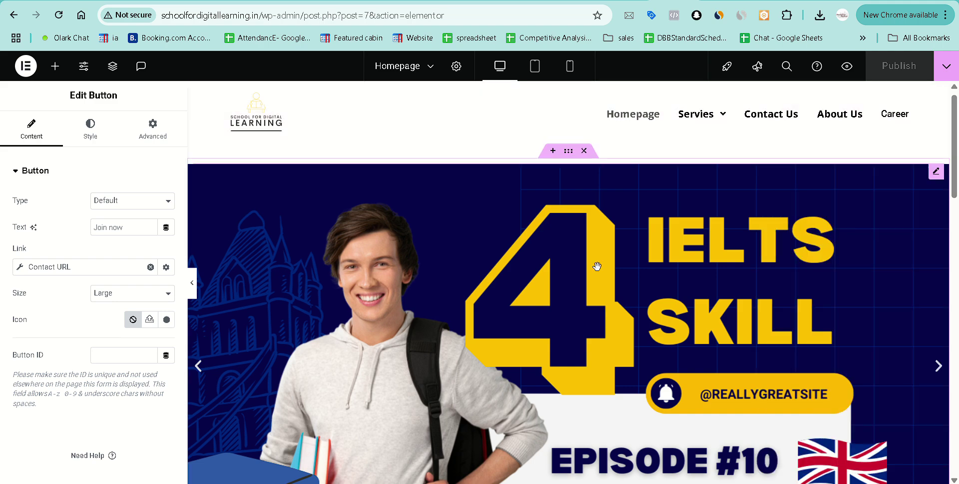
{"action": "scroll", "coordinate": [597, 266], "scroll_direction": "down", "scroll_amount": 1}
{"action": "scroll", "coordinate": [597, 266], "scroll_direction": "down", "scroll_amount": 15}
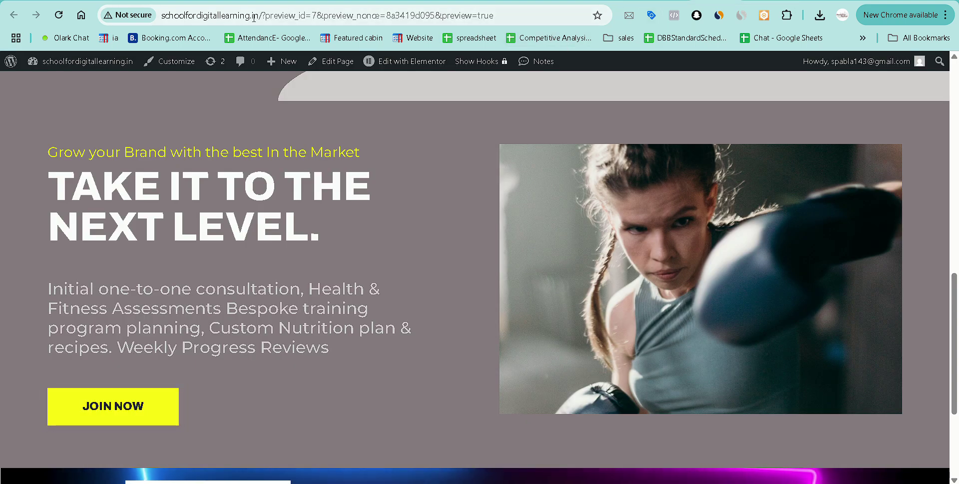
Load jamesgroverlearning.com and scroll down to its Our Clients logo section.
{"action": "left_click", "coordinate": [255, 17]}
{"action": "type", "text": "jamesgroverlearning.com"}
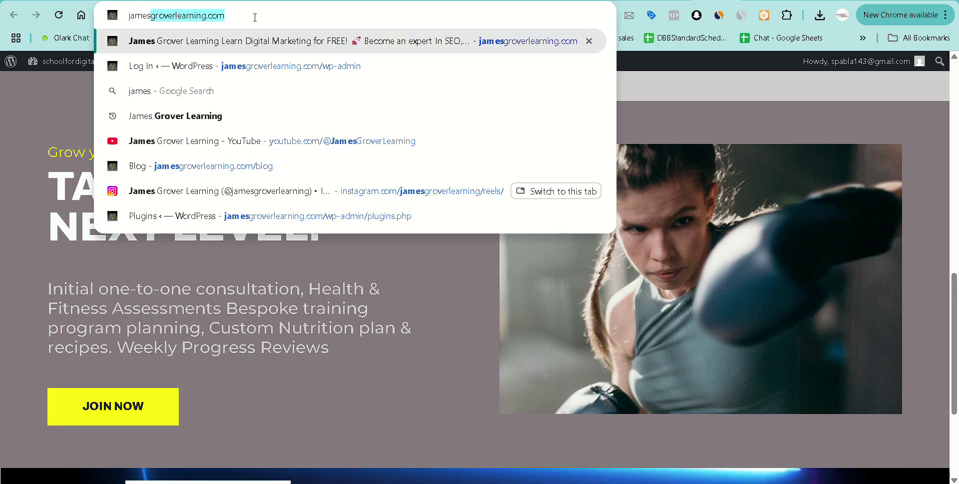
{"action": "key", "text": "Return"}
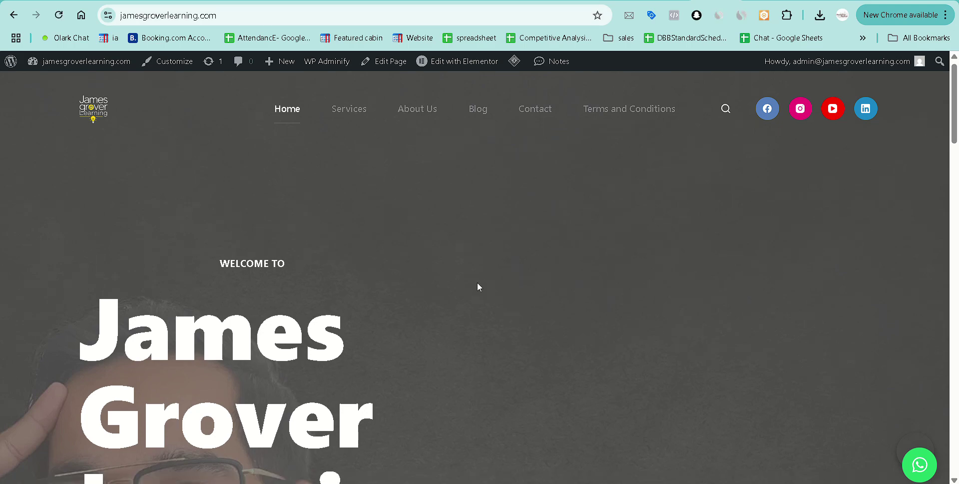
{"action": "scroll", "coordinate": [479, 286], "scroll_direction": "down", "scroll_amount": 10}
{"action": "scroll", "coordinate": [478, 283], "scroll_direction": "down", "scroll_amount": 12}
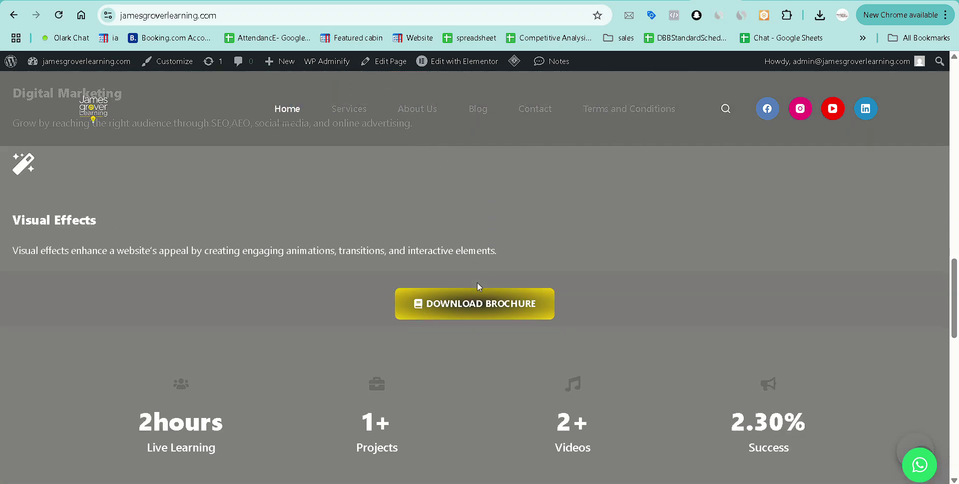
{"action": "scroll", "coordinate": [478, 282], "scroll_direction": "down", "scroll_amount": 4}
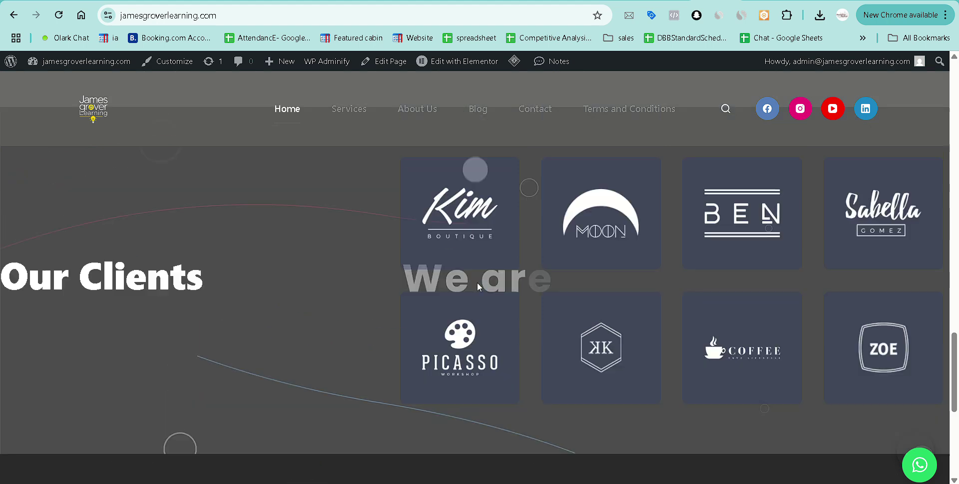
{"action": "scroll", "coordinate": [242, 226], "scroll_direction": "up", "scroll_amount": 1}
{"action": "scroll", "coordinate": [341, 310], "scroll_direction": "down", "scroll_amount": 1}
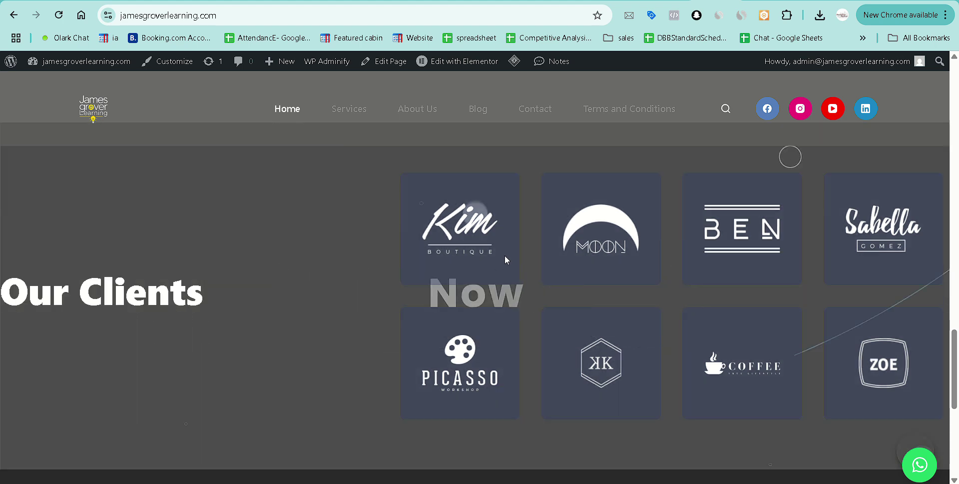
Open the James Grover homepage in Elementor and copy the Our Clients section.
{"action": "left_click", "coordinate": [457, 61]}
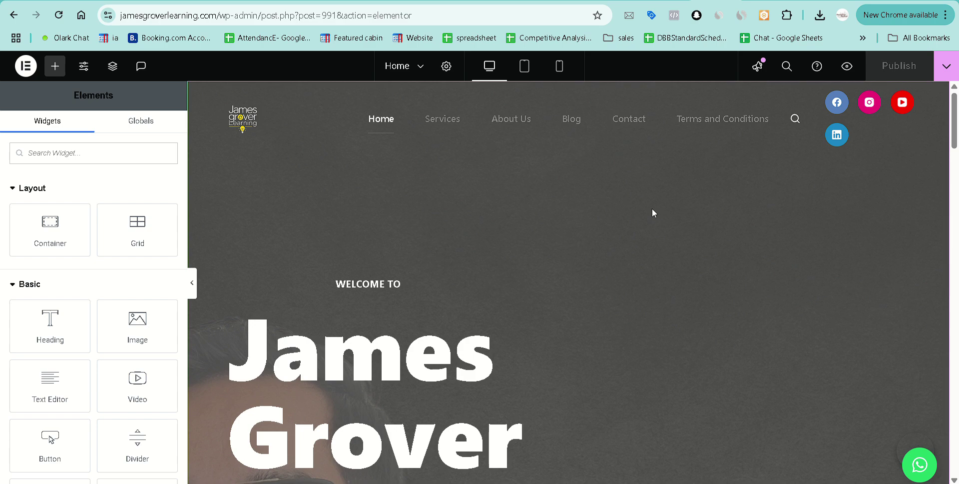
{"action": "scroll", "coordinate": [652, 209], "scroll_direction": "down", "scroll_amount": 15}
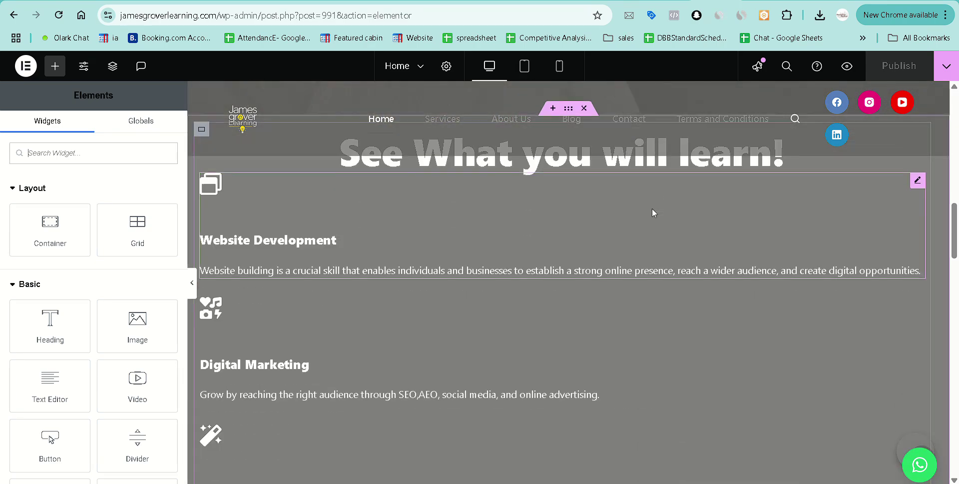
{"action": "scroll", "coordinate": [652, 208], "scroll_direction": "down", "scroll_amount": 12}
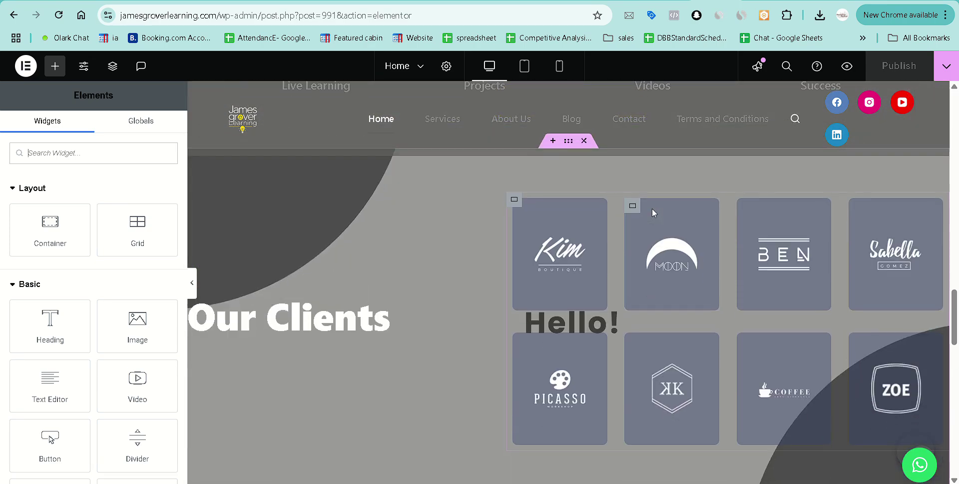
{"action": "scroll", "coordinate": [652, 208], "scroll_direction": "down", "scroll_amount": 1}
{"action": "scroll", "coordinate": [653, 208], "scroll_direction": "up", "scroll_amount": 2}
{"action": "scroll", "coordinate": [534, 288], "scroll_direction": "down", "scroll_amount": 1}
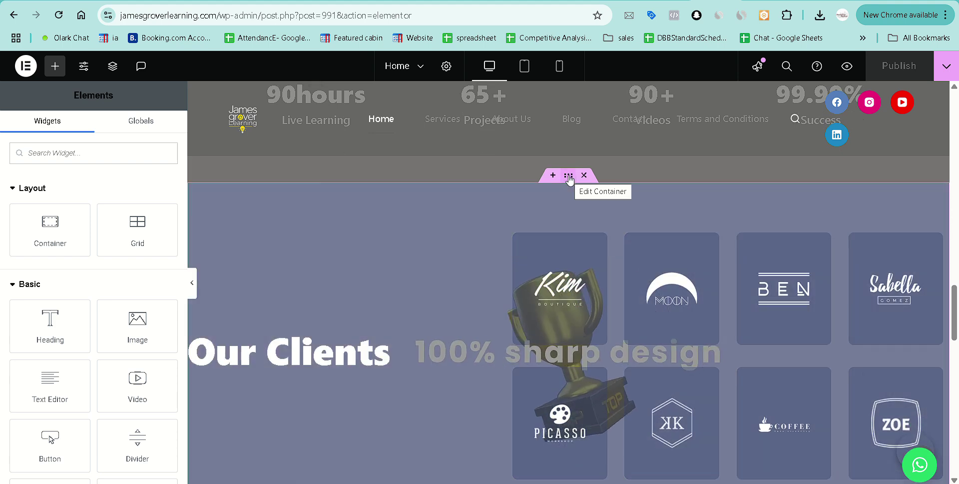
{"action": "right_click", "coordinate": [569, 179]}
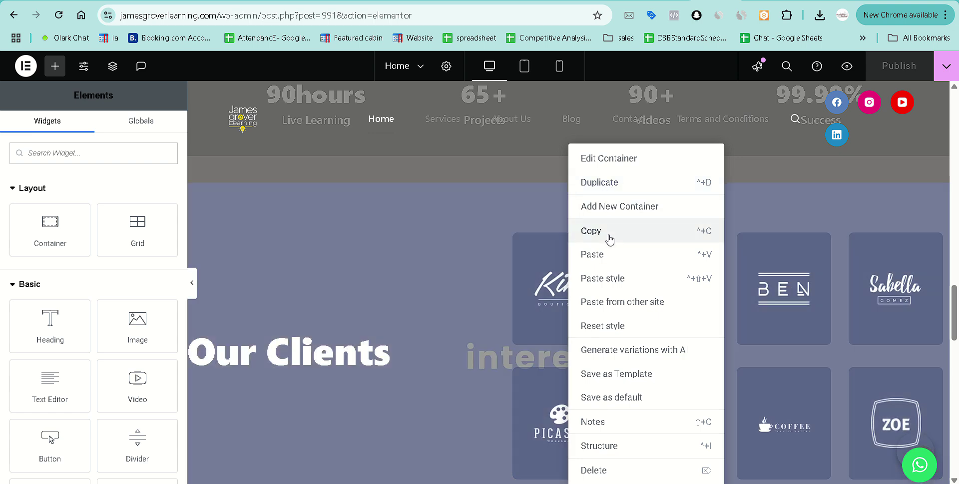
{"action": "left_click", "coordinate": [610, 239]}
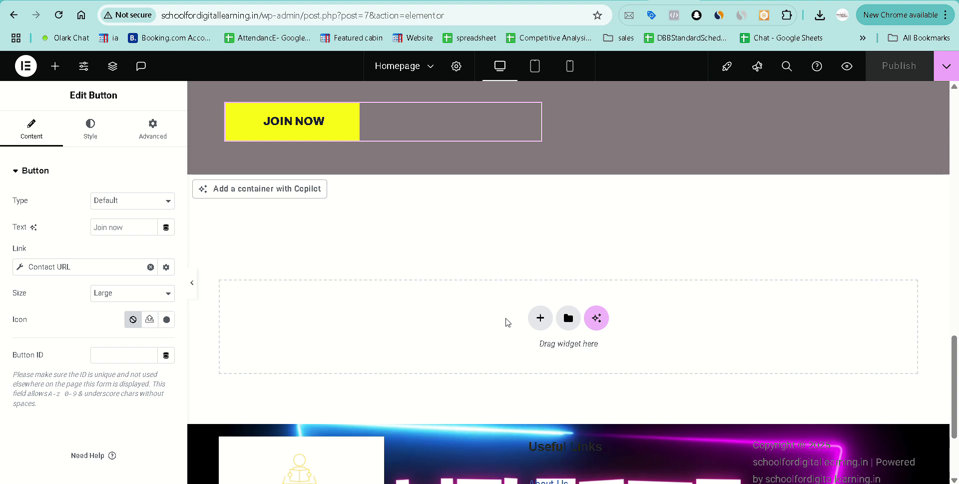
Try pasting the copied section into the empty area and a new container below Join Now.
{"action": "right_click", "coordinate": [508, 322]}
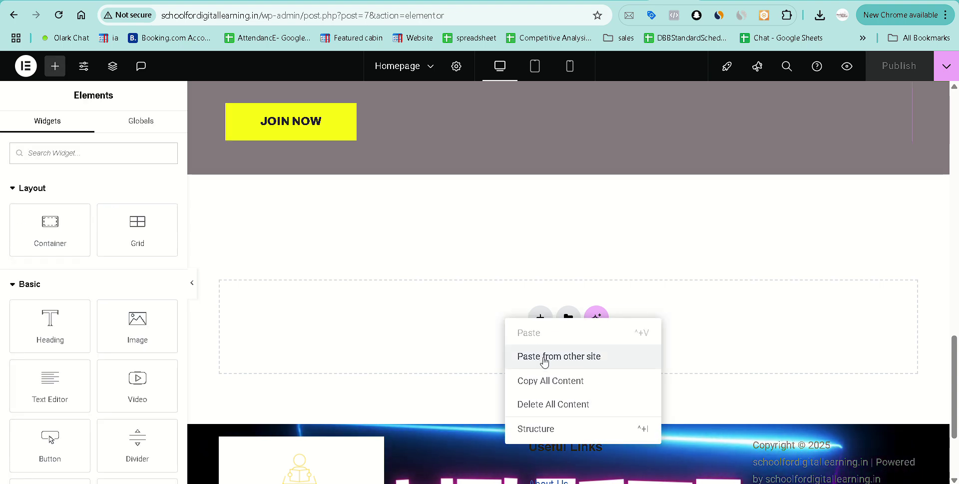
{"action": "left_click", "coordinate": [571, 358]}
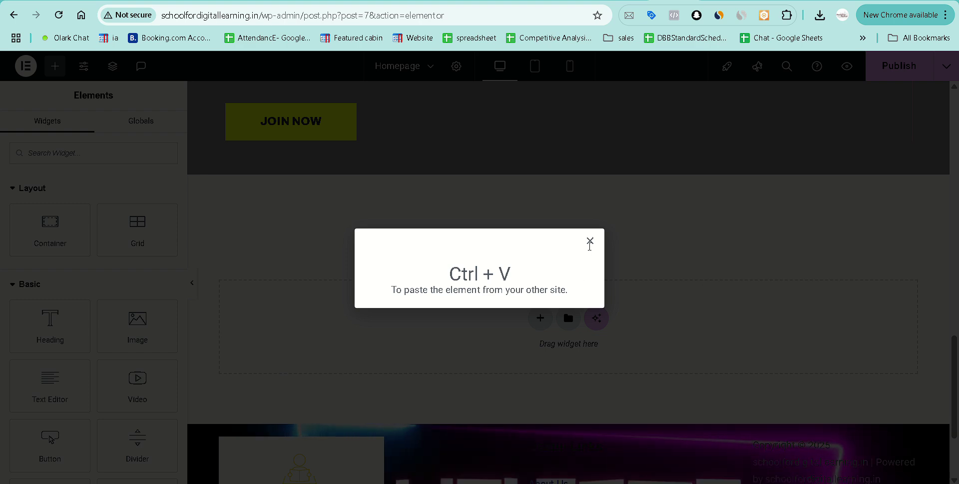
{"action": "left_click", "coordinate": [590, 241]}
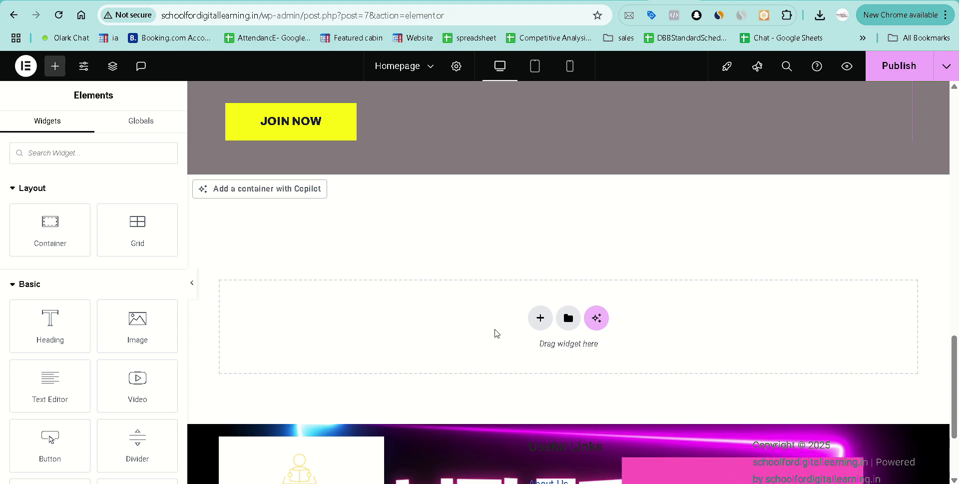
{"action": "scroll", "coordinate": [454, 312], "scroll_direction": "down", "scroll_amount": 2}
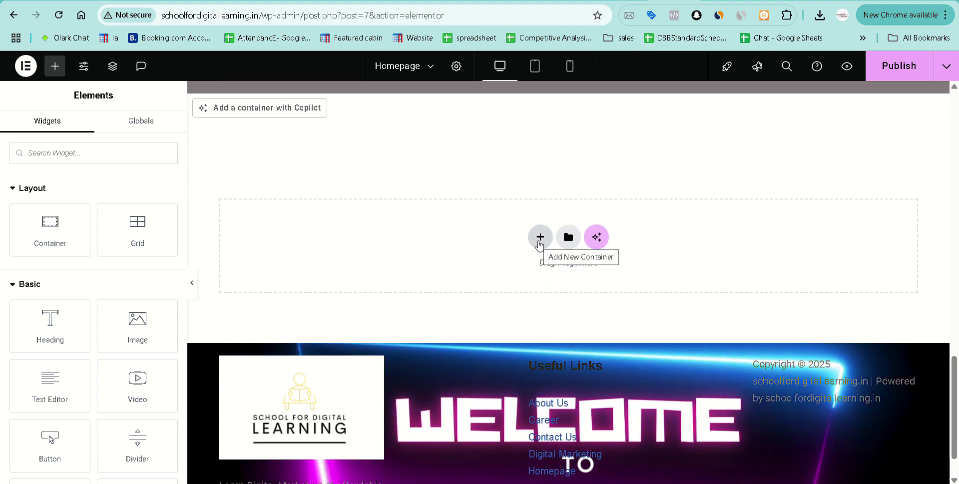
{"action": "left_click_drag", "start_coordinate": [48, 236], "coordinate": [527, 242]}
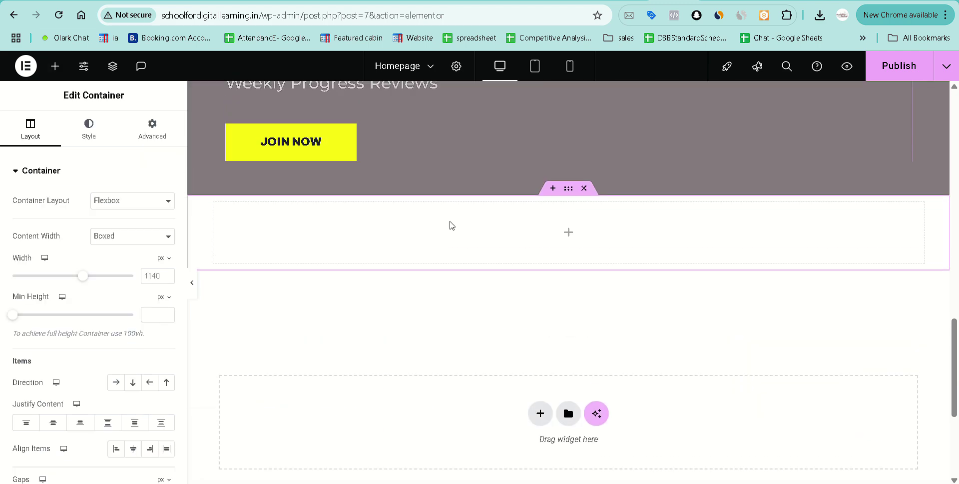
{"action": "right_click", "coordinate": [517, 244]}
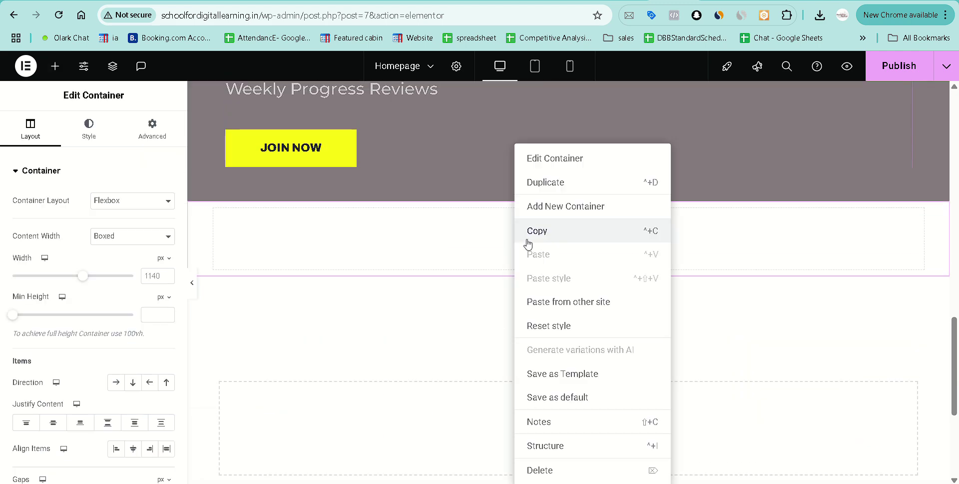
{"action": "left_click", "coordinate": [561, 302]}
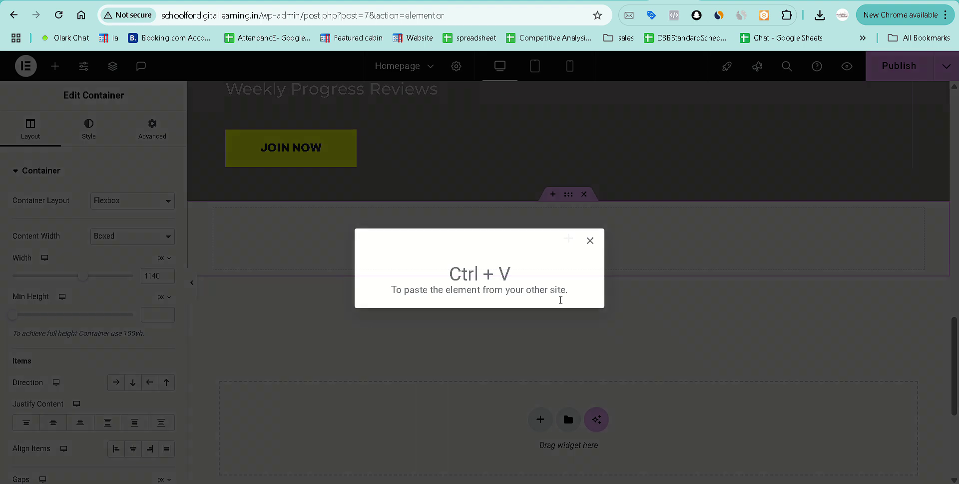
{"action": "key", "text": "ctrl+v"}
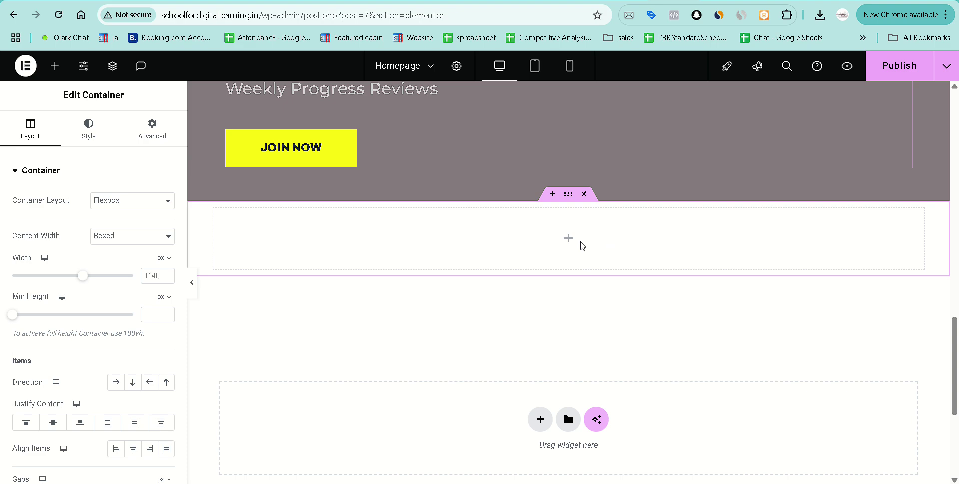
Delete the inner empty container and the empty container produced by Ctrl+V.
{"action": "left_click", "coordinate": [580, 246]}
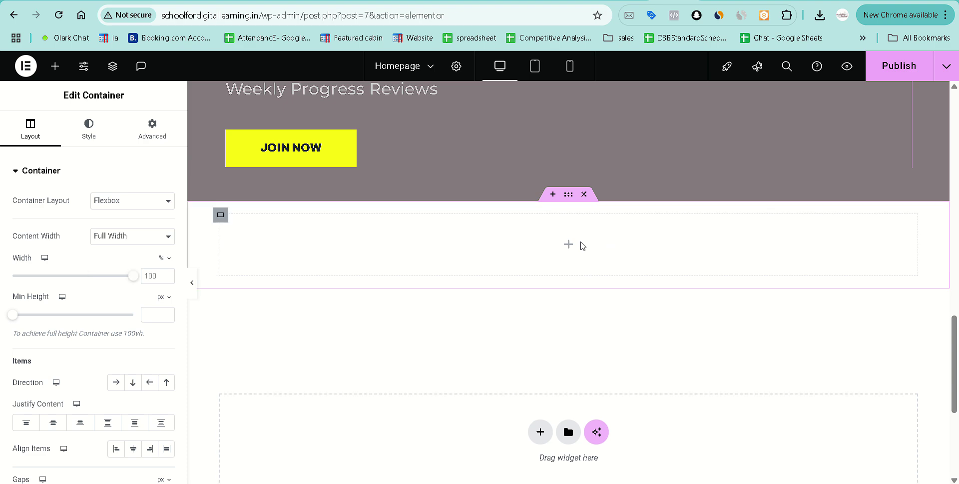
{"action": "scroll", "coordinate": [341, 263], "scroll_direction": "down", "scroll_amount": 2}
{"action": "scroll", "coordinate": [343, 263], "scroll_direction": "up", "scroll_amount": 1}
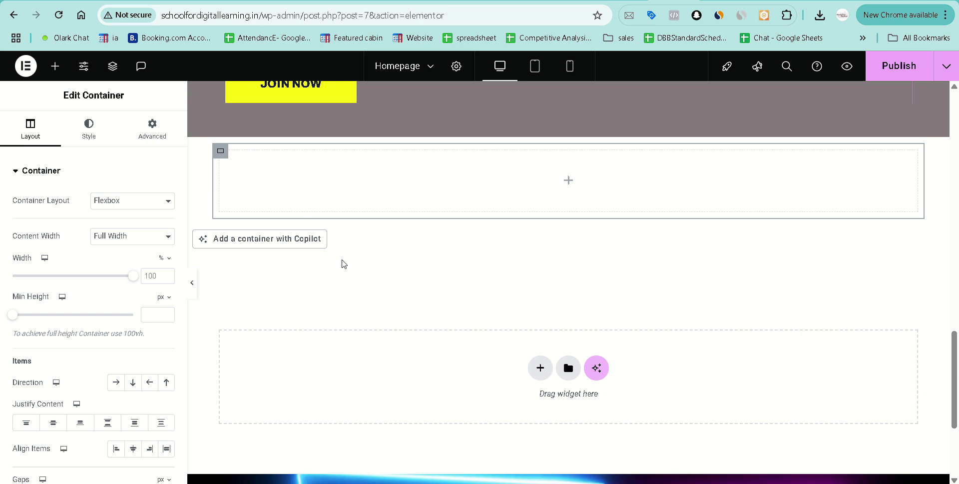
{"action": "scroll", "coordinate": [448, 282], "scroll_direction": "up", "scroll_amount": 2}
{"action": "key", "text": "Delete"}
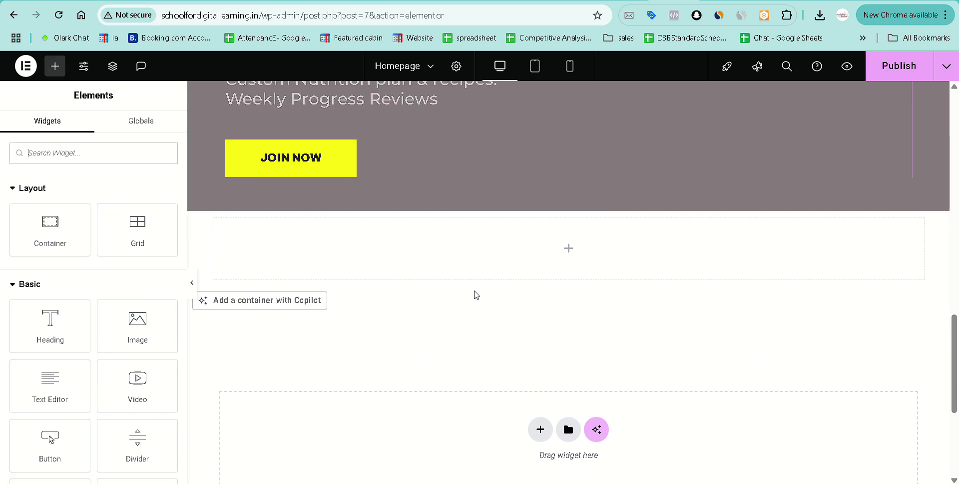
{"action": "key", "text": "ctrl+v"}
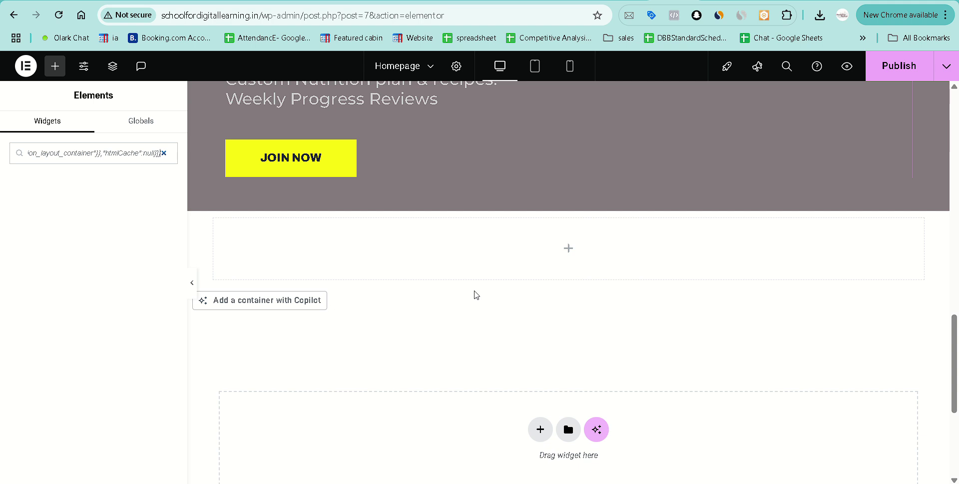
{"action": "left_click", "coordinate": [163, 153]}
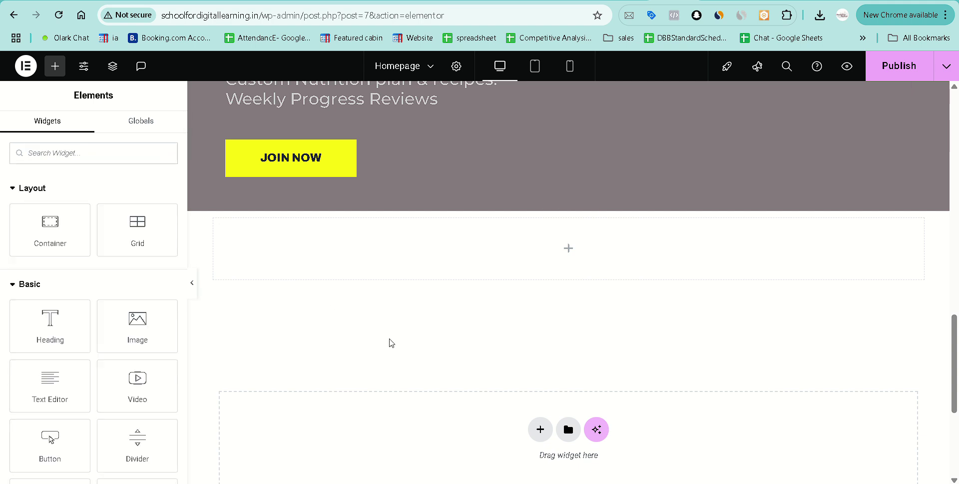
{"action": "key", "text": "ctrl+v"}
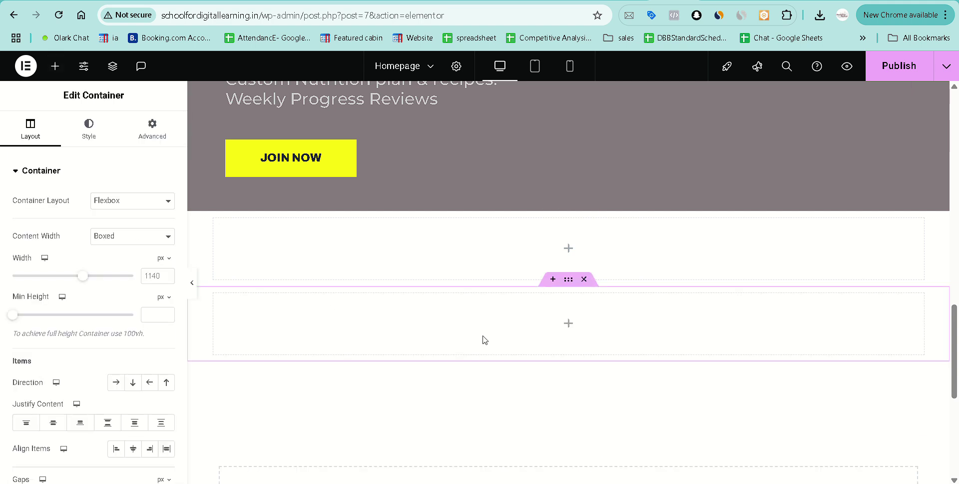
{"action": "left_click", "coordinate": [585, 279]}
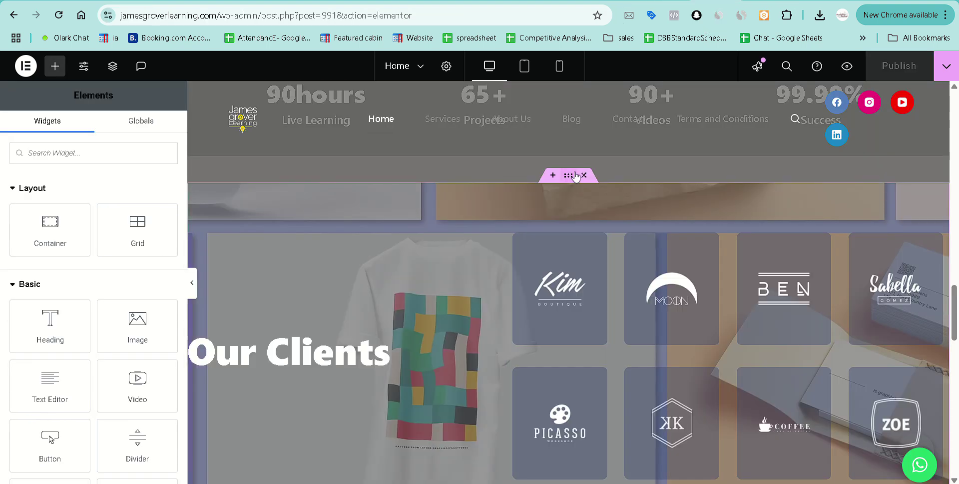
In the Structure navigator, identify the fifth top-level container by toggling visibility, and copy it.
{"action": "right_click", "coordinate": [572, 178]}
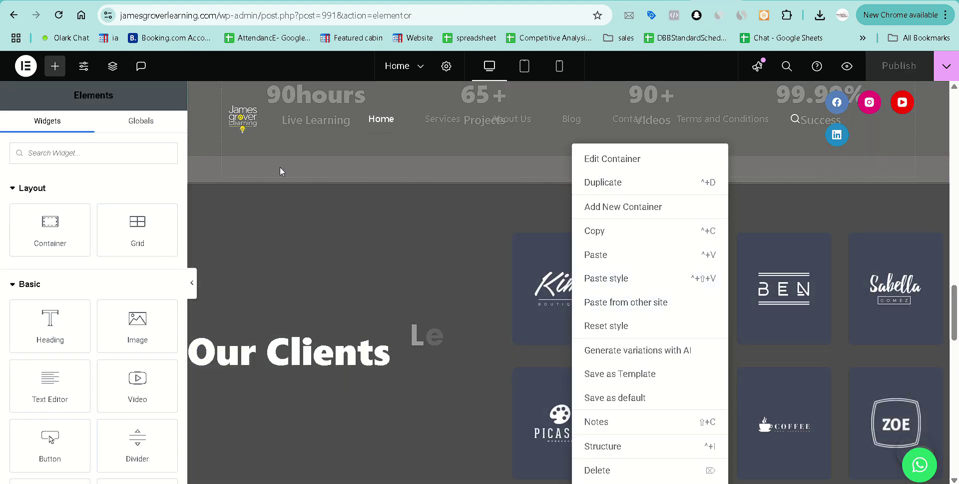
{"action": "left_click", "coordinate": [112, 66]}
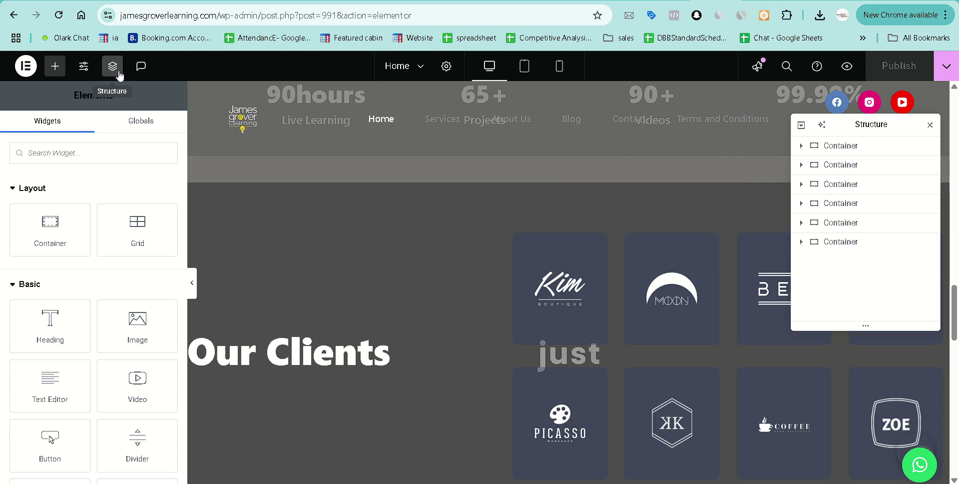
{"action": "left_click", "coordinate": [927, 242]}
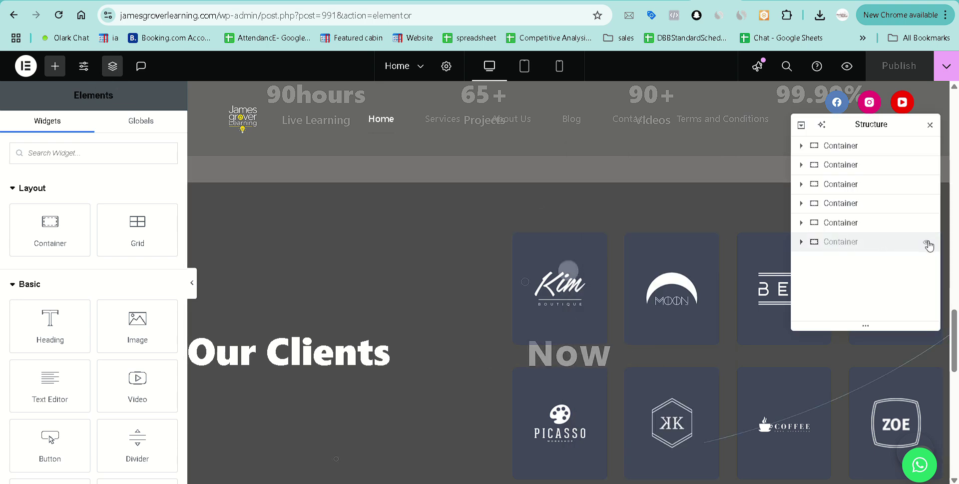
{"action": "left_click", "coordinate": [928, 243]}
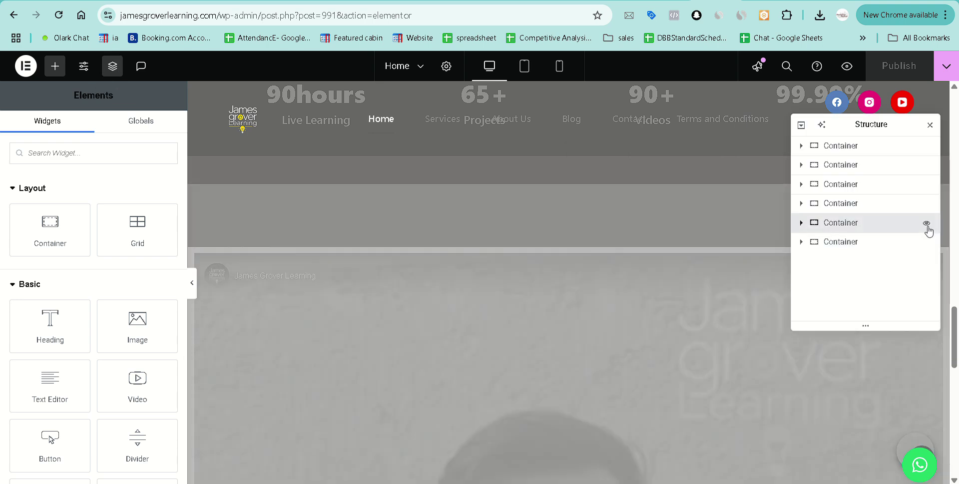
{"action": "left_click", "coordinate": [927, 224]}
{"action": "right_click", "coordinate": [879, 226]}
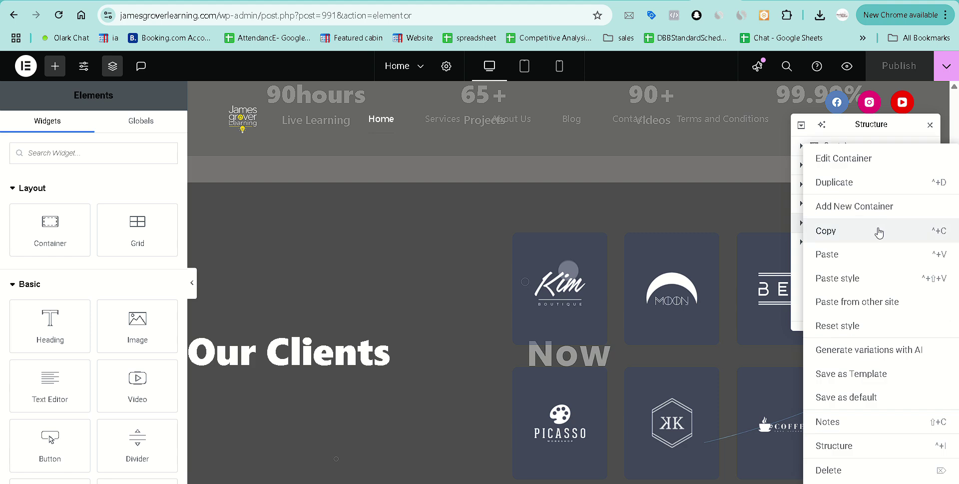
{"action": "left_click", "coordinate": [877, 232]}
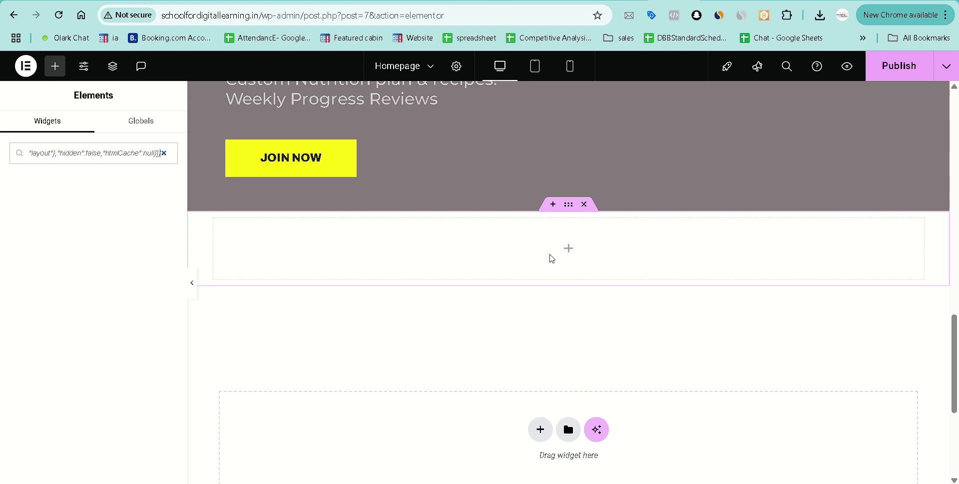
Paste the fifth container below Join Now on the Homepage, then delete the resulting empty container.
{"action": "left_click", "coordinate": [128, 153]}
{"action": "key", "text": "ctrl+v"}
{"action": "left_click", "coordinate": [164, 153]}
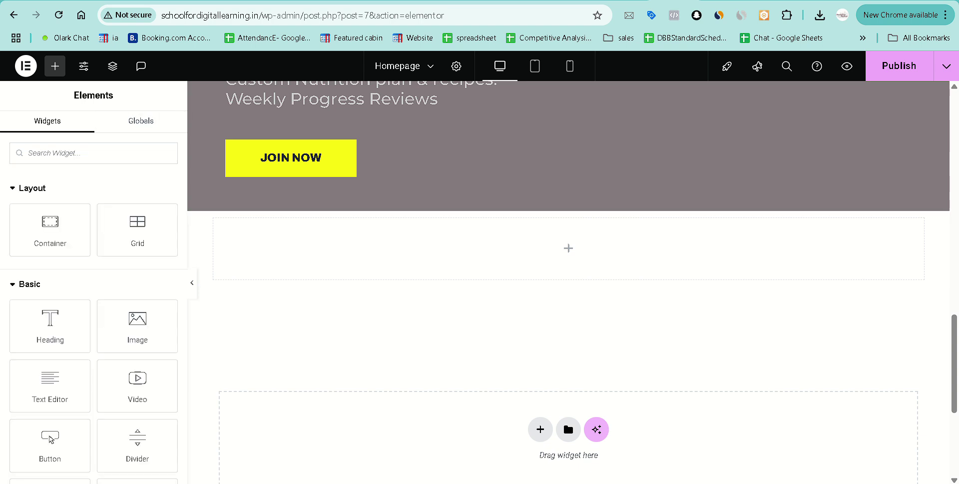
{"action": "left_click", "coordinate": [585, 271]}
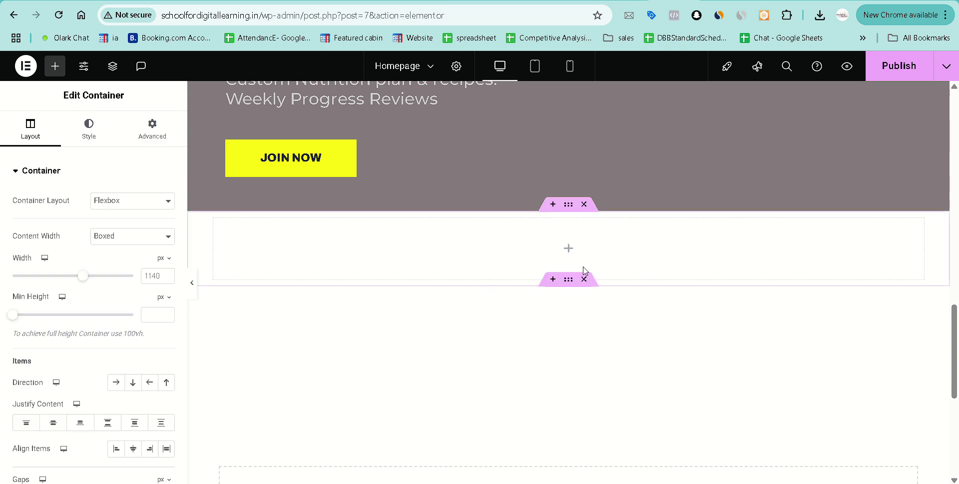
{"action": "key", "text": "ctrl+v"}
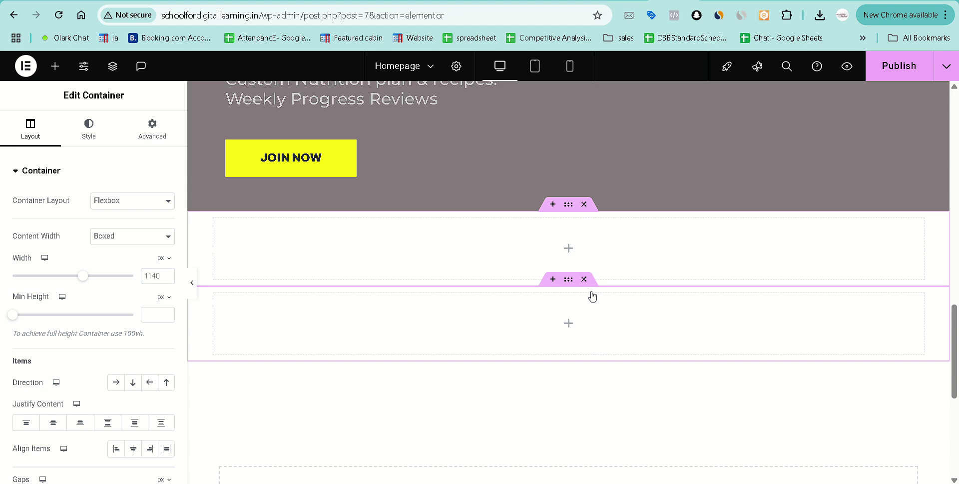
{"action": "scroll", "coordinate": [592, 297], "scroll_direction": "down", "scroll_amount": 1}
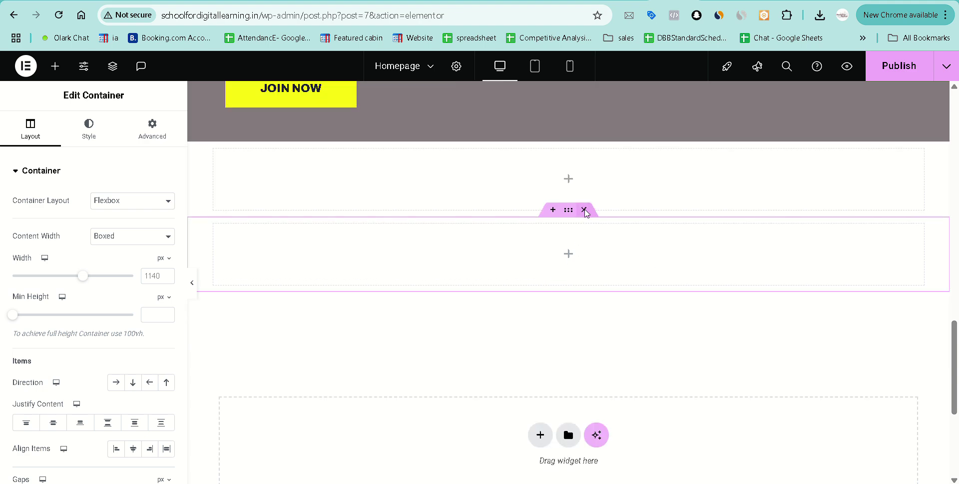
{"action": "left_click", "coordinate": [584, 210]}
{"action": "scroll", "coordinate": [610, 189], "scroll_direction": "up", "scroll_amount": 1}
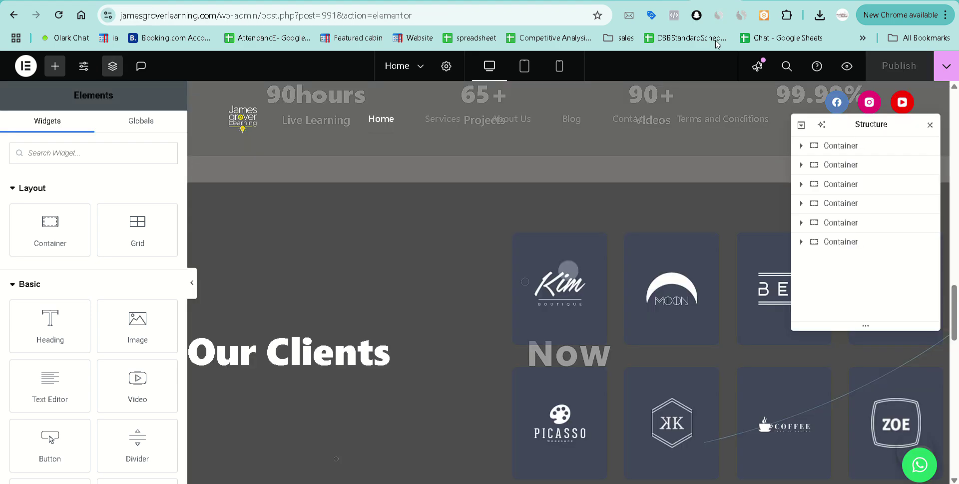
Copy the fifth container's first inner container, paste it on the Homepage, and delete the empty result.
{"action": "left_click", "coordinate": [801, 223]}
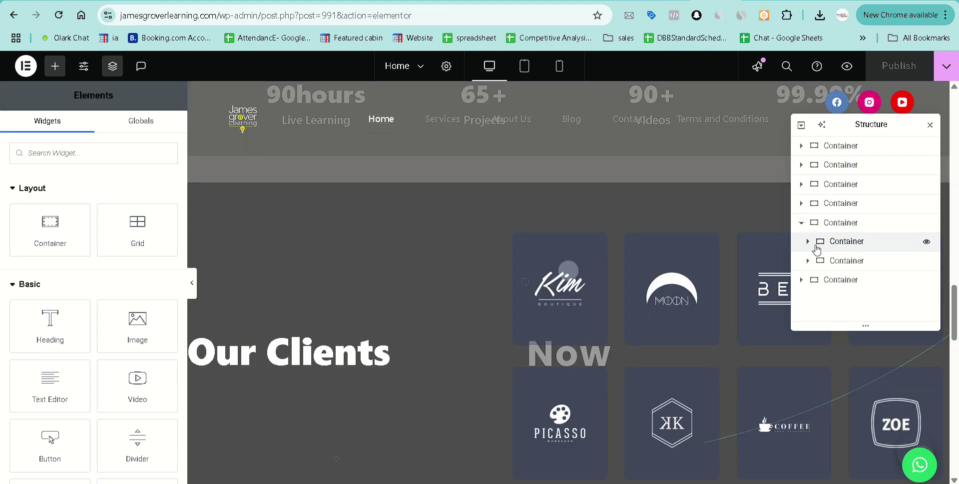
{"action": "right_click", "coordinate": [858, 246]}
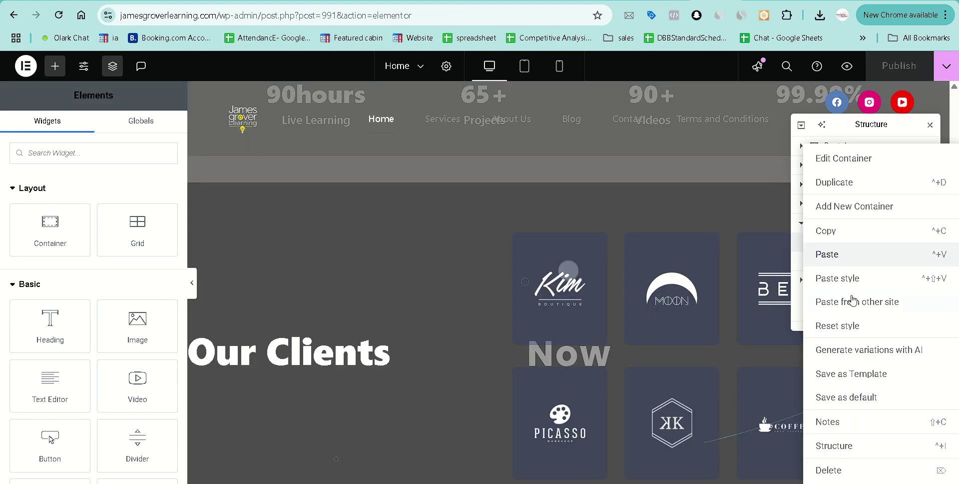
{"action": "left_click", "coordinate": [852, 238]}
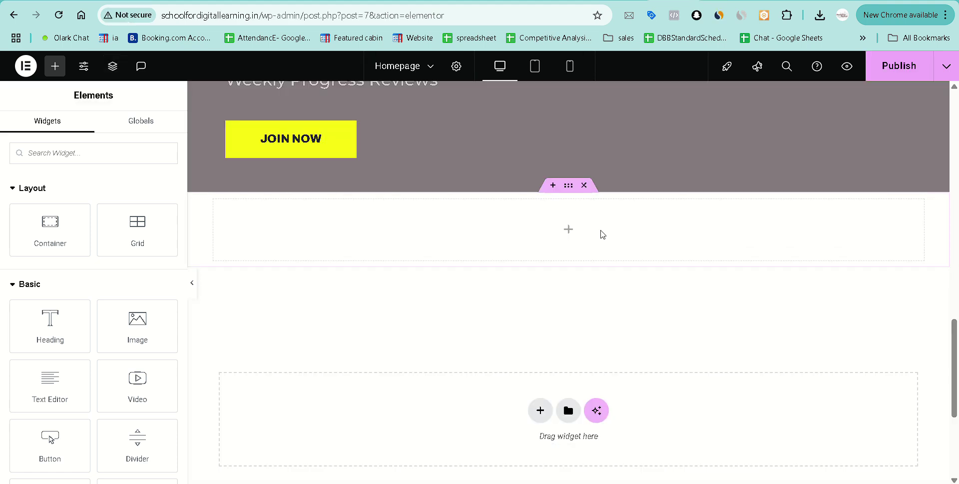
{"action": "left_click", "coordinate": [603, 234]}
{"action": "key", "text": "ctrl+v"}
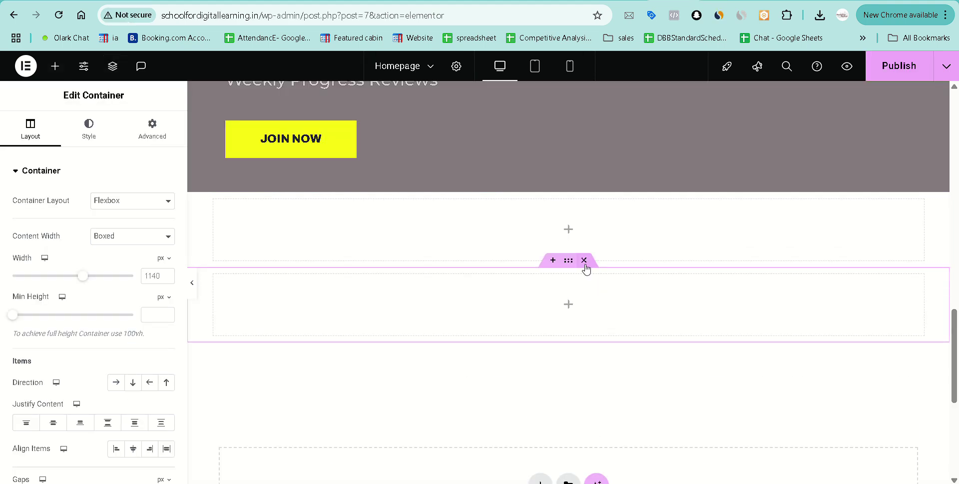
{"action": "left_click", "coordinate": [585, 261]}
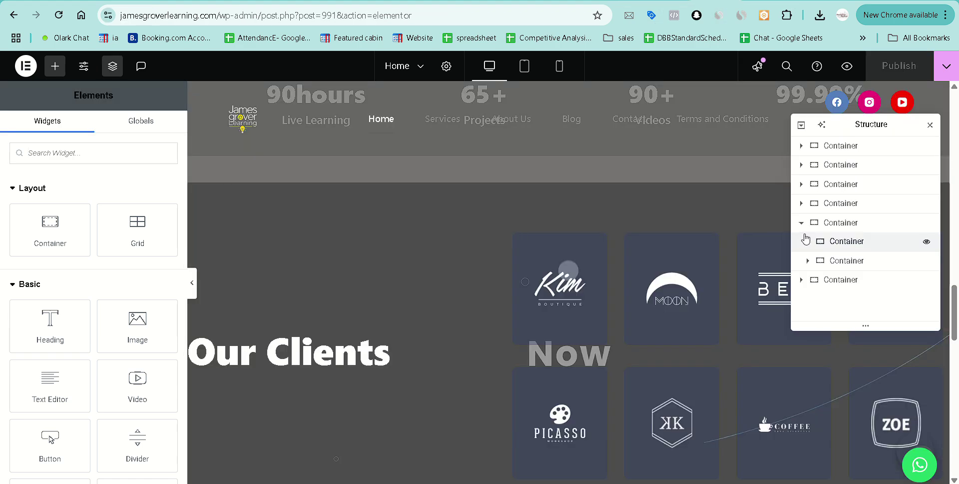
Copy the whole fifth container again and paste it into the Homepage's empty container.
{"action": "left_click", "coordinate": [802, 222]}
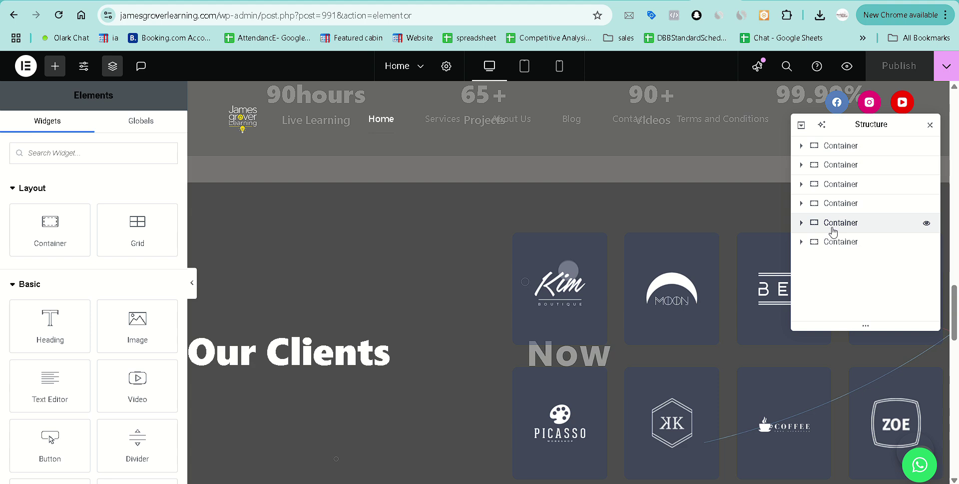
{"action": "right_click", "coordinate": [834, 223]}
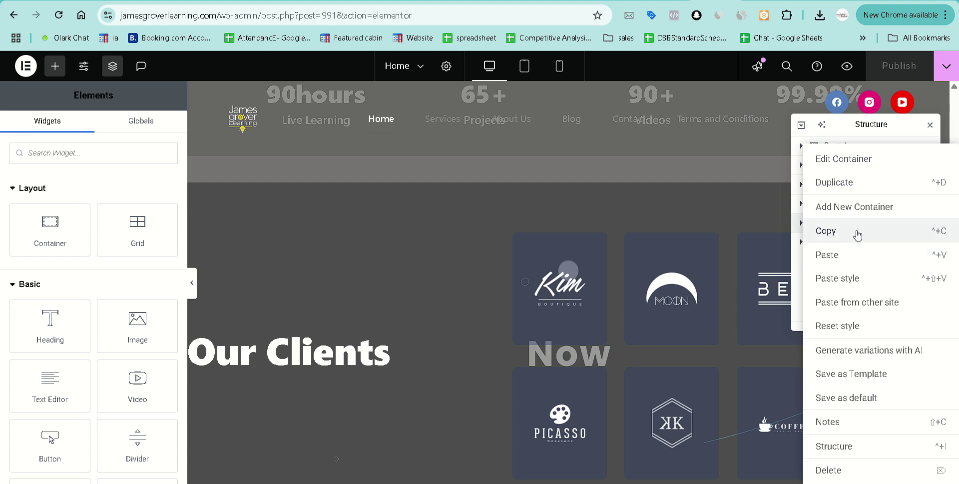
{"action": "left_click", "coordinate": [858, 232]}
{"action": "key", "text": "ctrl+Tab"}
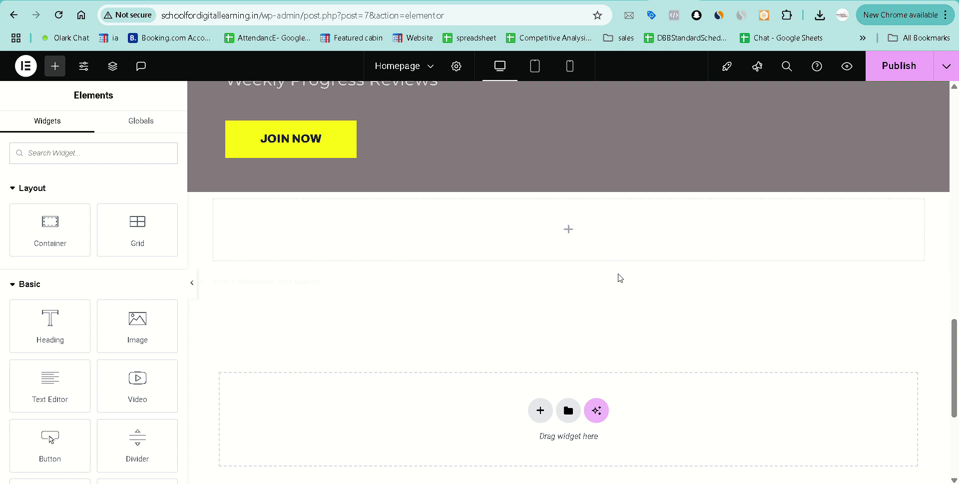
{"action": "right_click", "coordinate": [578, 231]}
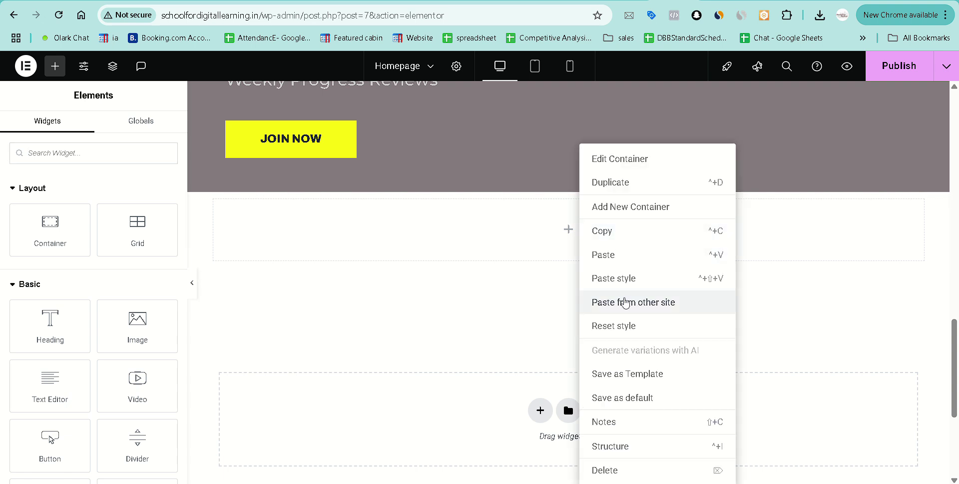
{"action": "left_click", "coordinate": [626, 302]}
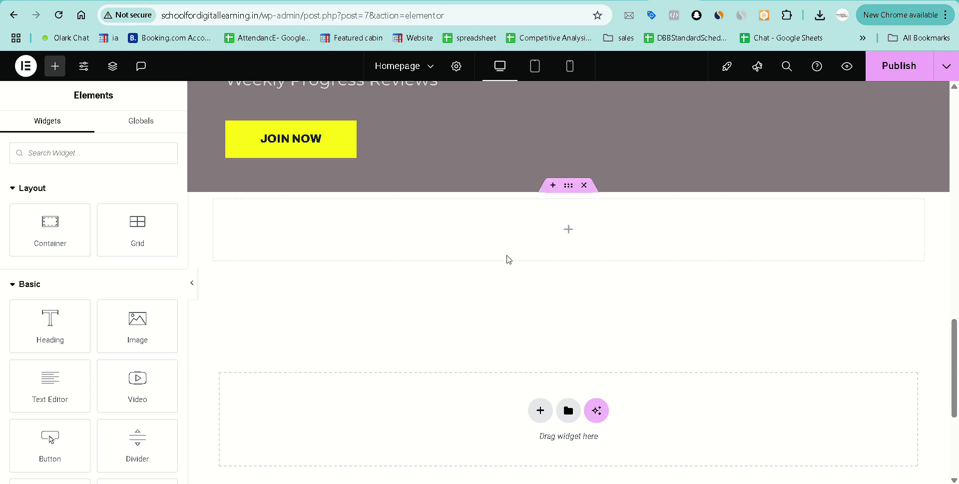
Delete the leftover inner container and the empty outer container below JOIN NOW.
{"action": "right_click", "coordinate": [554, 237]}
{"action": "left_click", "coordinate": [594, 302]}
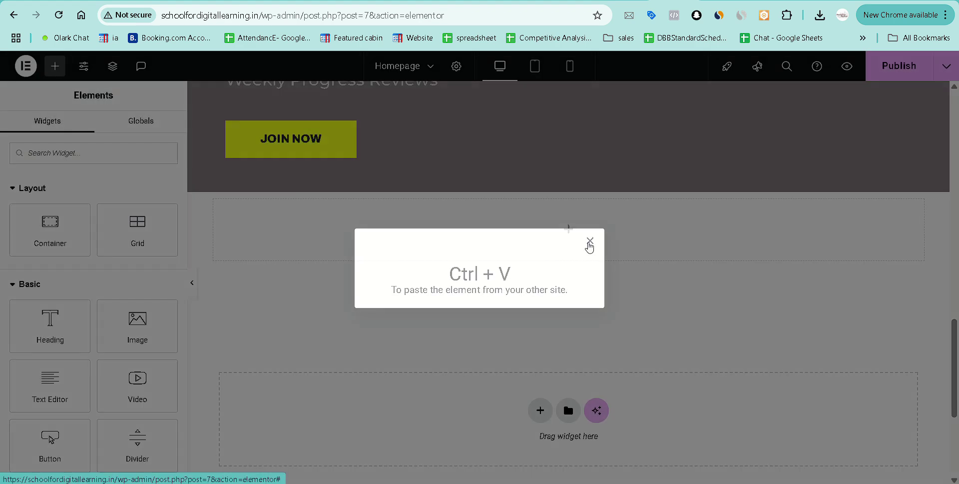
{"action": "left_click", "coordinate": [590, 241]}
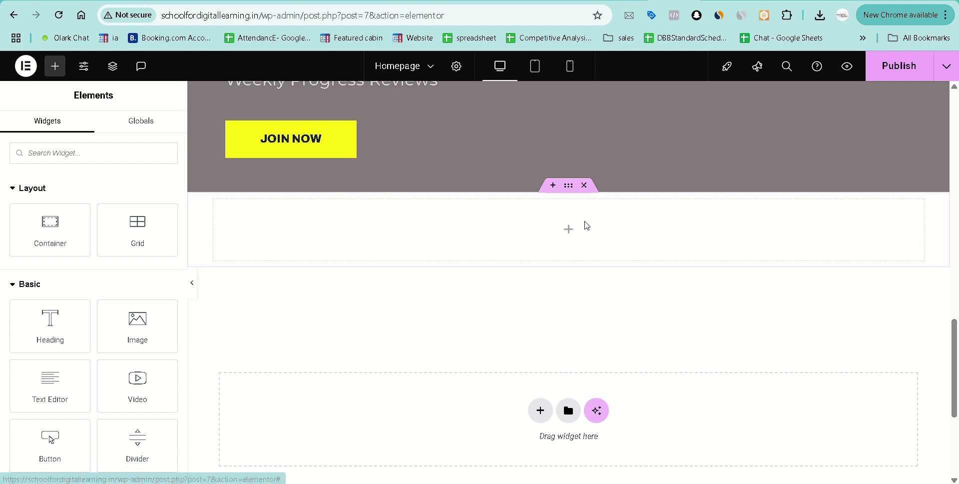
{"action": "right_click", "coordinate": [585, 222]}
{"action": "left_click", "coordinate": [621, 258]}
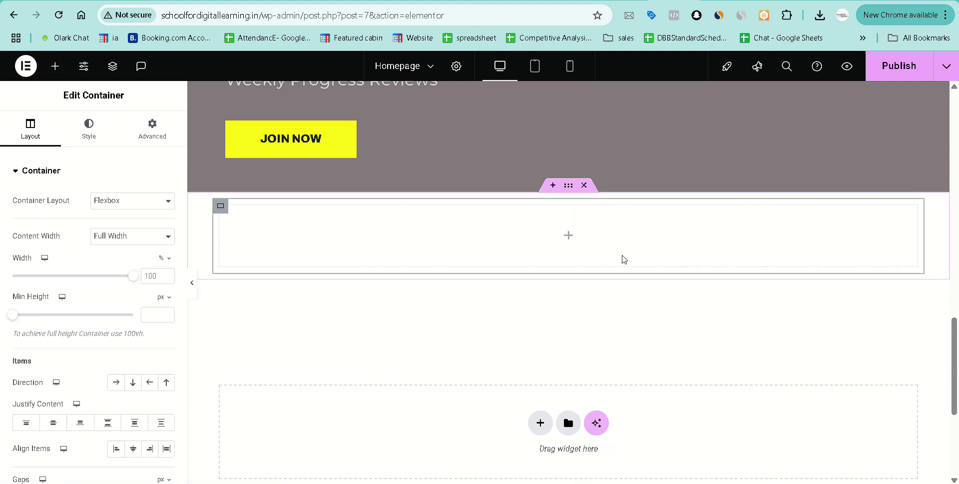
{"action": "key", "text": "Delete"}
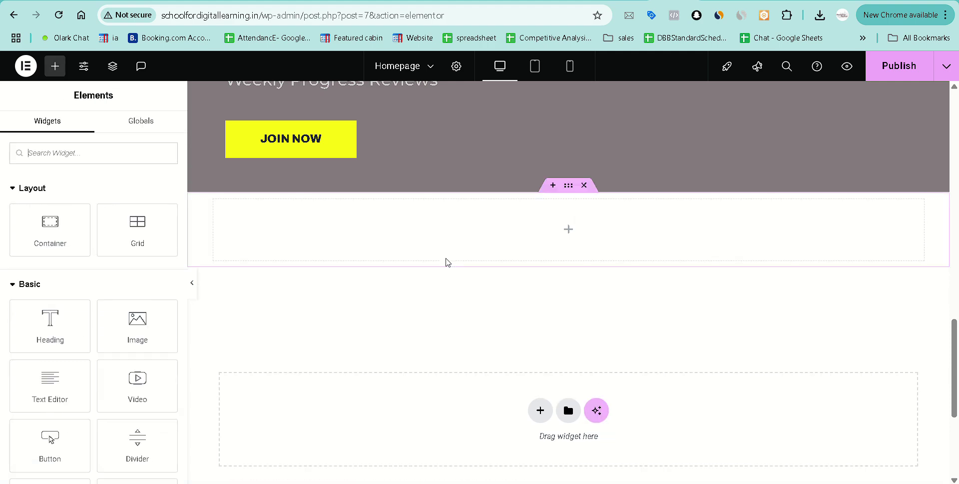
{"action": "left_click", "coordinate": [584, 185]}
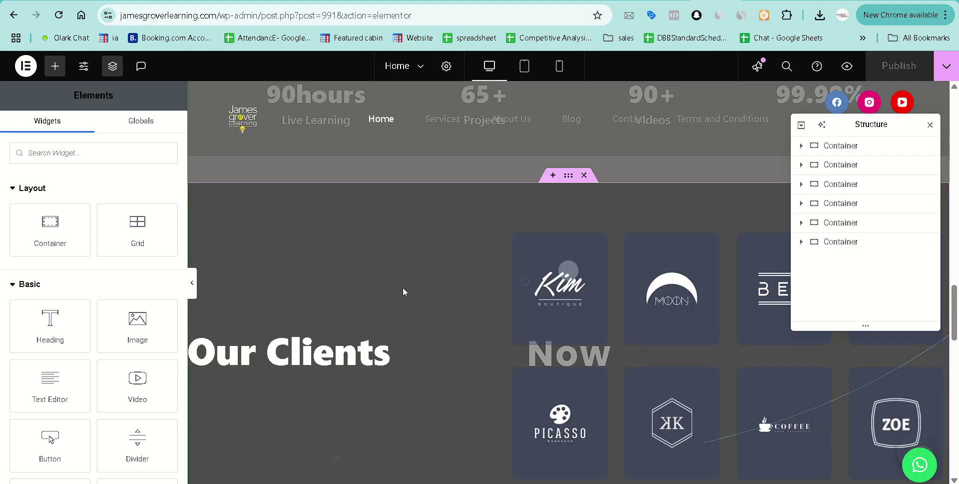
Add a Flexbox container with a single-column structure below JOIN NOW.
{"action": "scroll", "coordinate": [402, 291], "scroll_direction": "down", "scroll_amount": 2}
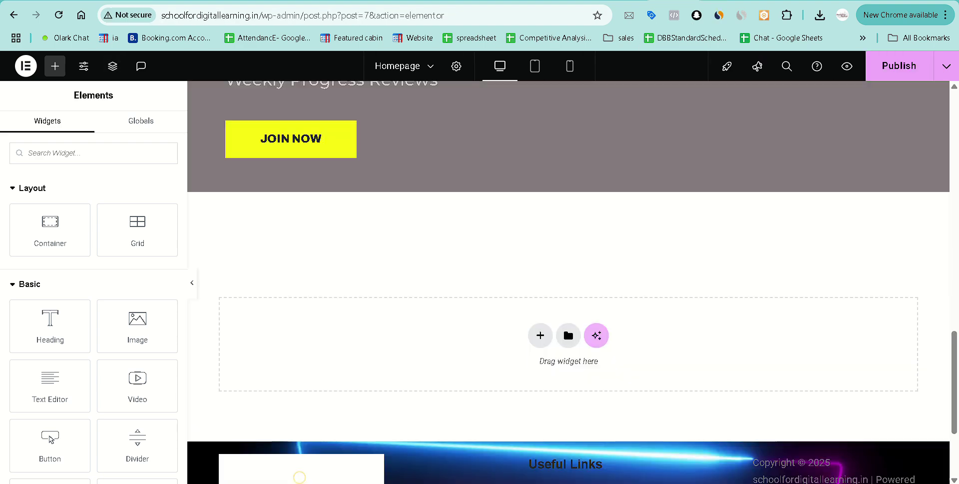
{"action": "scroll", "coordinate": [550, 325], "scroll_direction": "down", "scroll_amount": 1}
{"action": "left_click", "coordinate": [540, 308]}
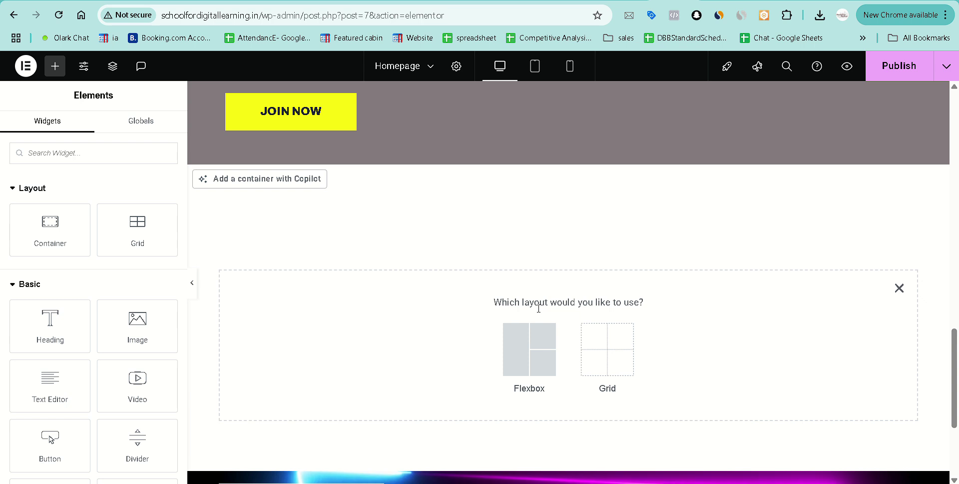
{"action": "left_click", "coordinate": [516, 356]}
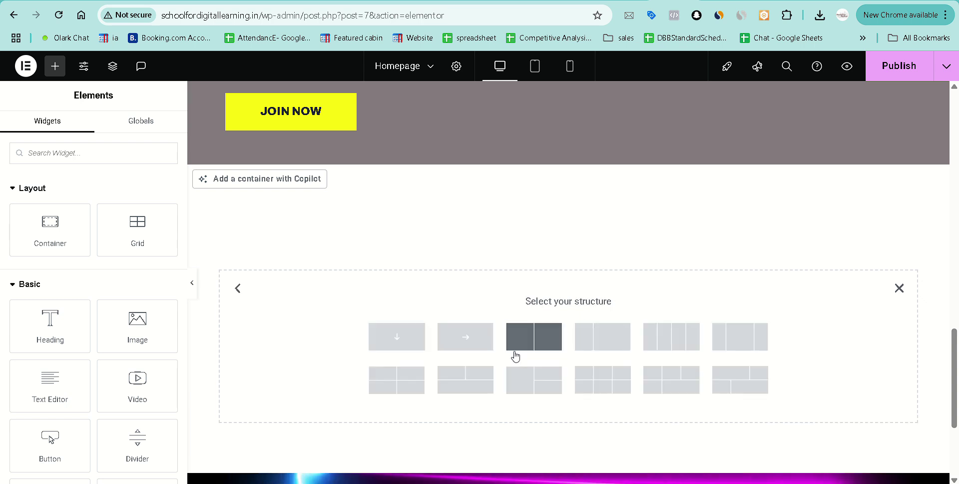
{"action": "left_click", "coordinate": [395, 340]}
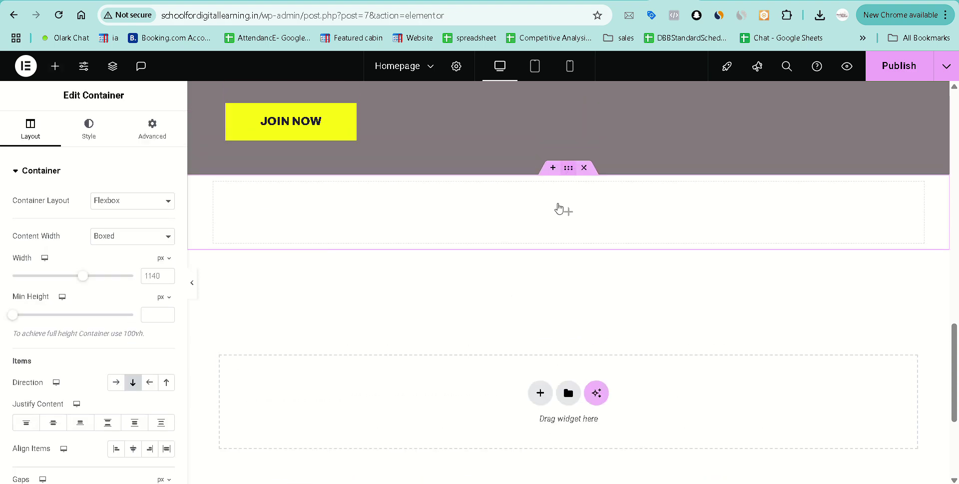
Set the container to Full Width with a minimum height of 100vh.
{"action": "left_click", "coordinate": [133, 236]}
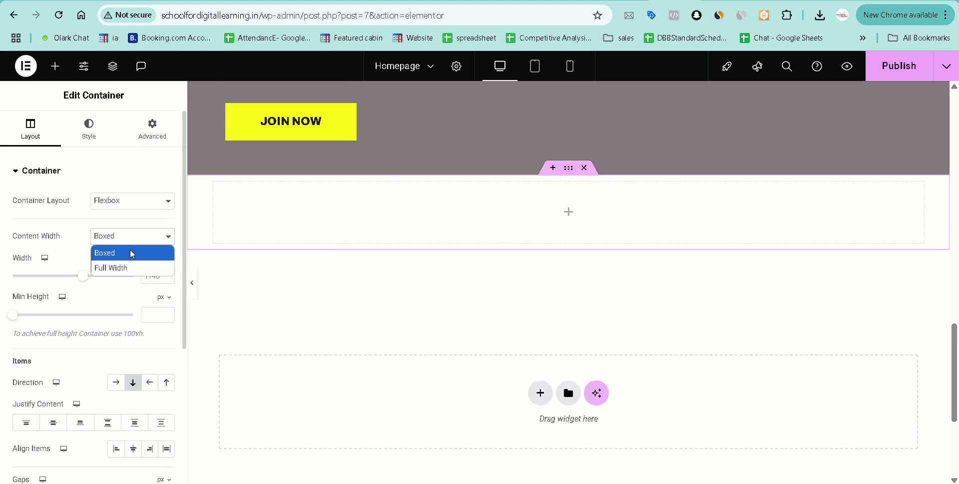
{"action": "left_click", "coordinate": [131, 267]}
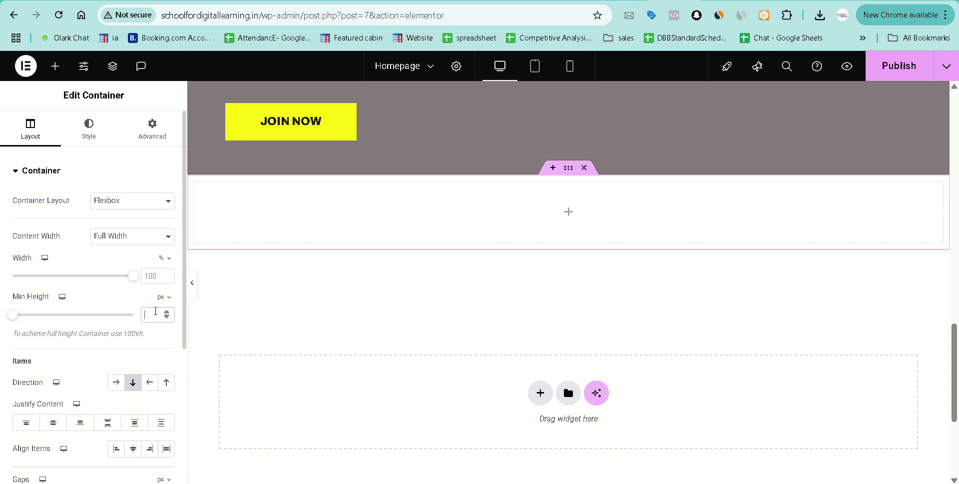
{"action": "left_click", "coordinate": [164, 297]}
{"action": "left_click", "coordinate": [162, 353]}
{"action": "left_click", "coordinate": [150, 314]}
{"action": "type", "text": "100"}
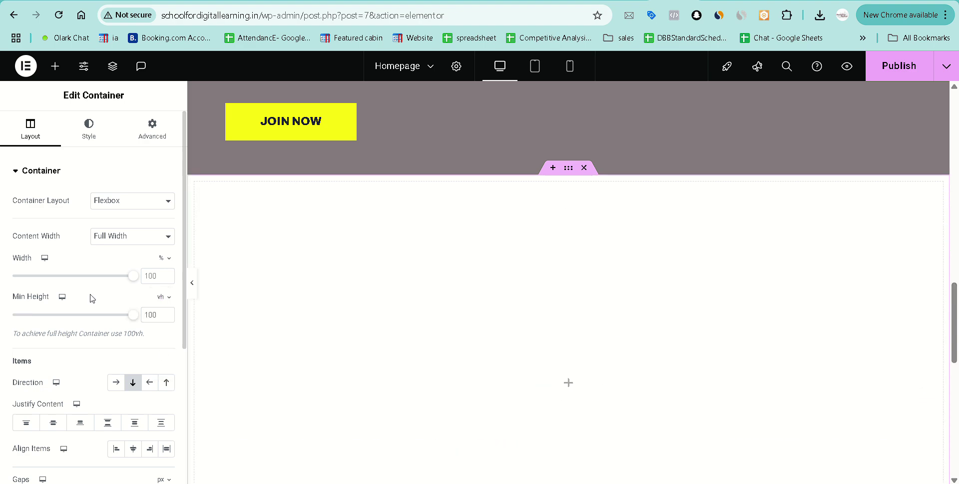
Centre the container's content, set its gaps to 0, and choose No Wrap.
{"action": "scroll", "coordinate": [91, 298], "scroll_direction": "down", "scroll_amount": 3}
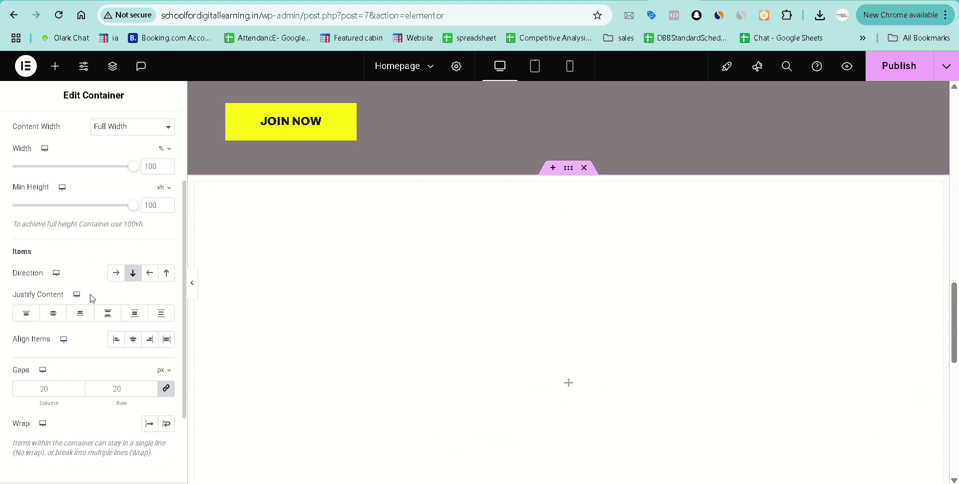
{"action": "left_click", "coordinate": [132, 330]}
{"action": "left_click", "coordinate": [167, 377]}
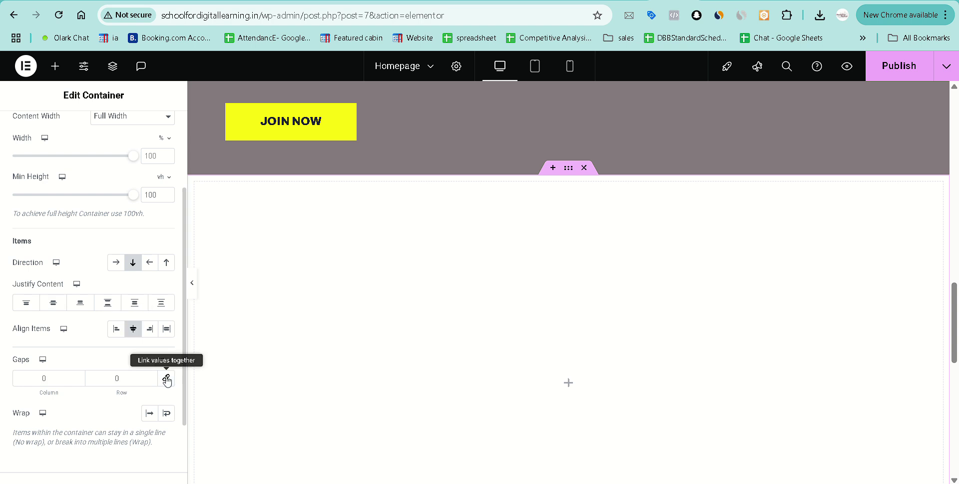
{"action": "left_click", "coordinate": [150, 413]}
{"action": "left_click", "coordinate": [53, 303]}
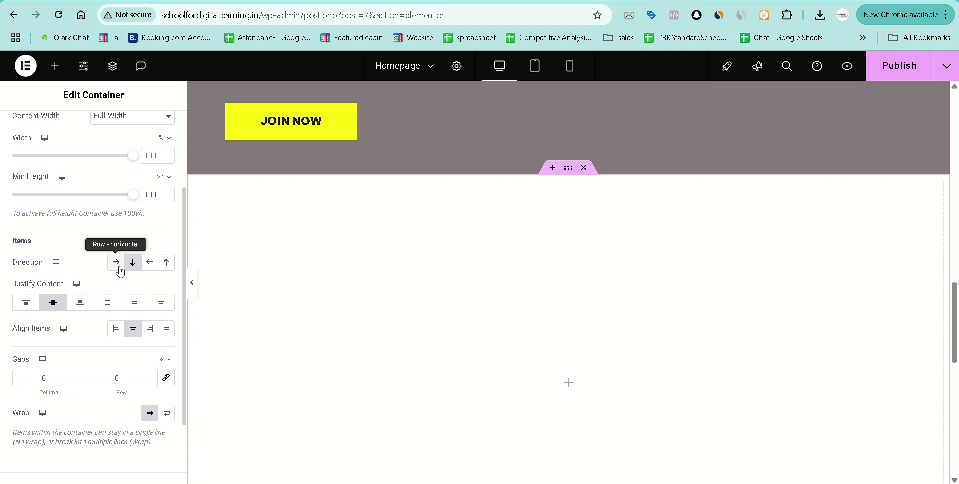
{"action": "scroll", "coordinate": [505, 294], "scroll_direction": "down", "scroll_amount": 1}
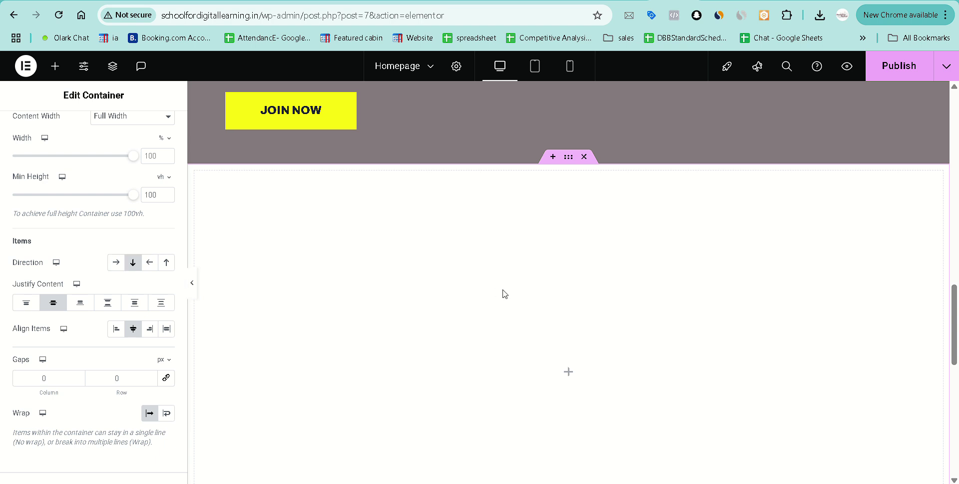
{"action": "scroll", "coordinate": [504, 293], "scroll_direction": "down", "scroll_amount": 4}
{"action": "scroll", "coordinate": [505, 294], "scroll_direction": "up", "scroll_amount": 3}
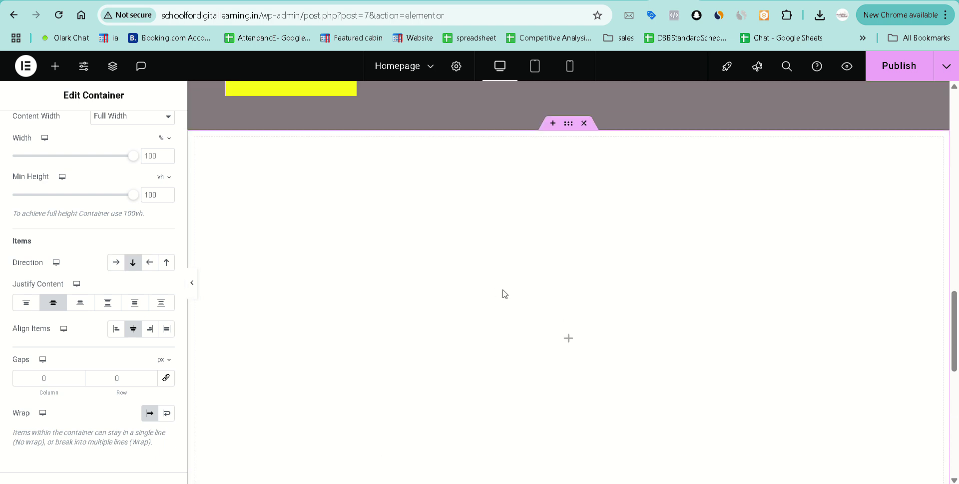
{"action": "scroll", "coordinate": [505, 294], "scroll_direction": "down", "scroll_amount": 2}
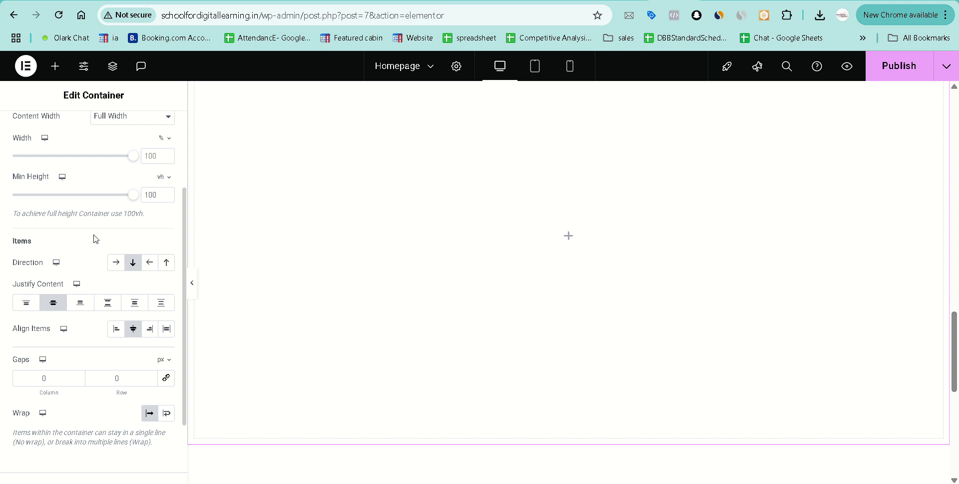
{"action": "scroll", "coordinate": [96, 239], "scroll_direction": "up", "scroll_amount": 1}
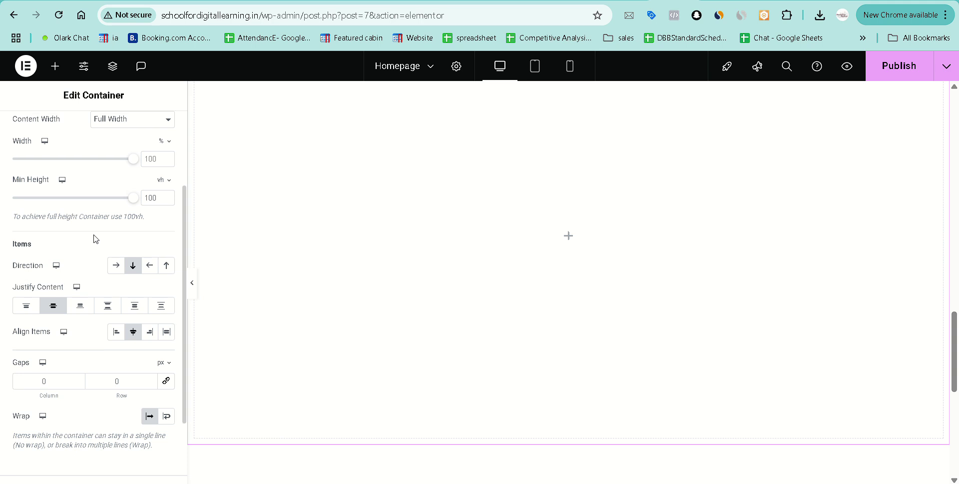
{"action": "scroll", "coordinate": [96, 239], "scroll_direction": "up", "scroll_amount": 3}
{"action": "scroll", "coordinate": [501, 222], "scroll_direction": "up", "scroll_amount": 2}
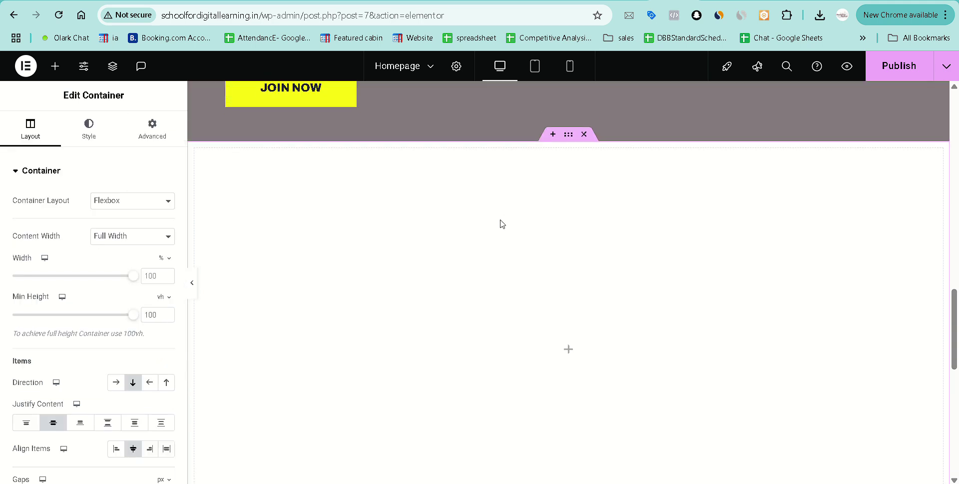
{"action": "scroll", "coordinate": [525, 242], "scroll_direction": "down", "scroll_amount": 1}
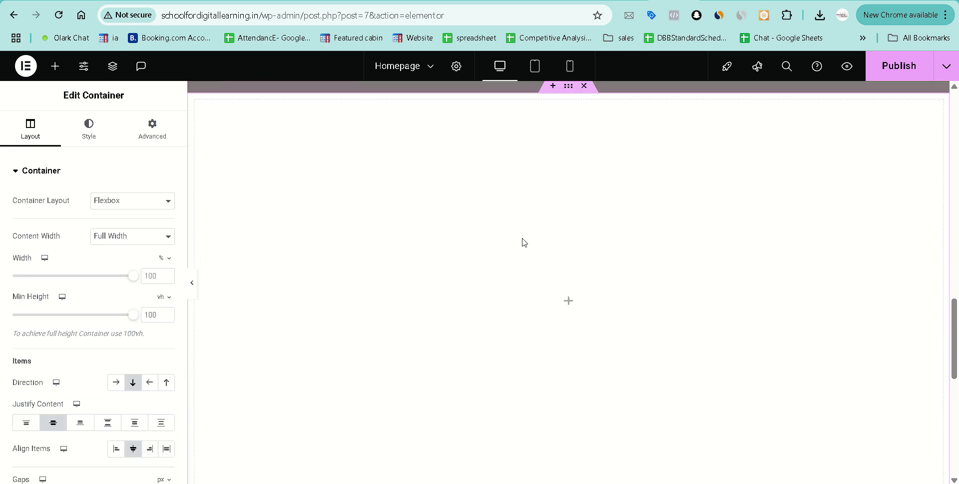
Insert a grid into the container and set it to 5 columns by 2 rows.
{"action": "left_click", "coordinate": [569, 303]}
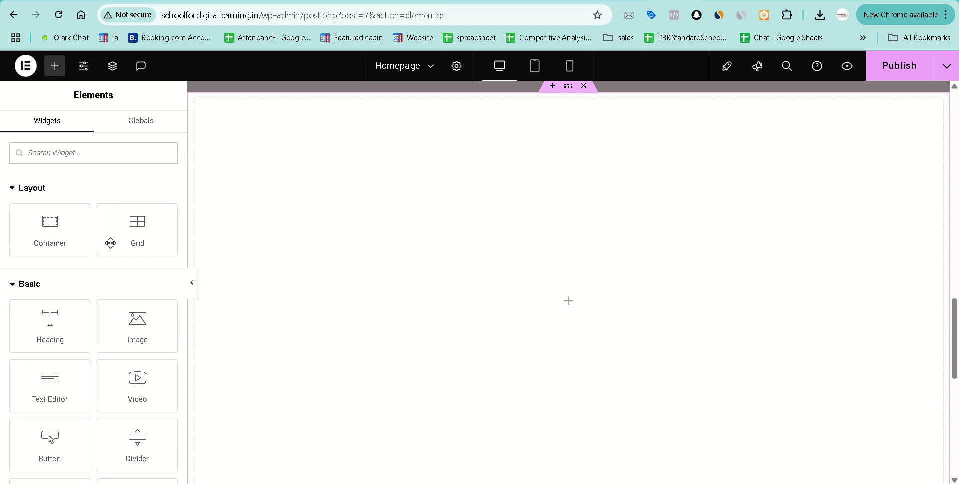
{"action": "left_click", "coordinate": [139, 239]}
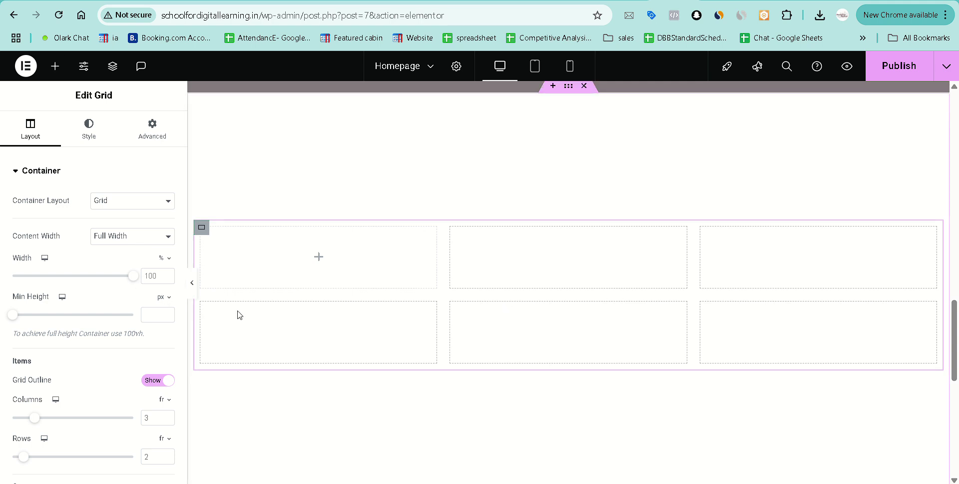
{"action": "scroll", "coordinate": [63, 363], "scroll_direction": "down", "scroll_amount": 2}
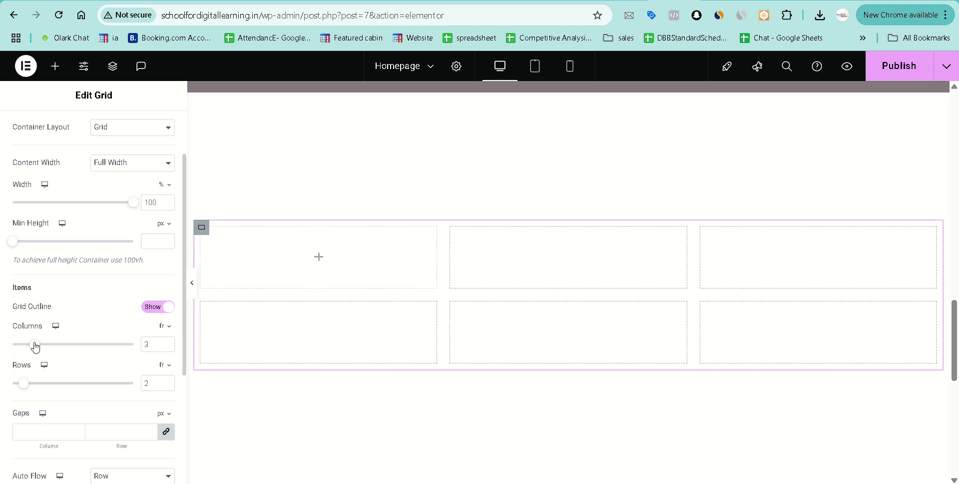
{"action": "left_click_drag", "start_coordinate": [35, 346], "coordinate": [62, 348]}
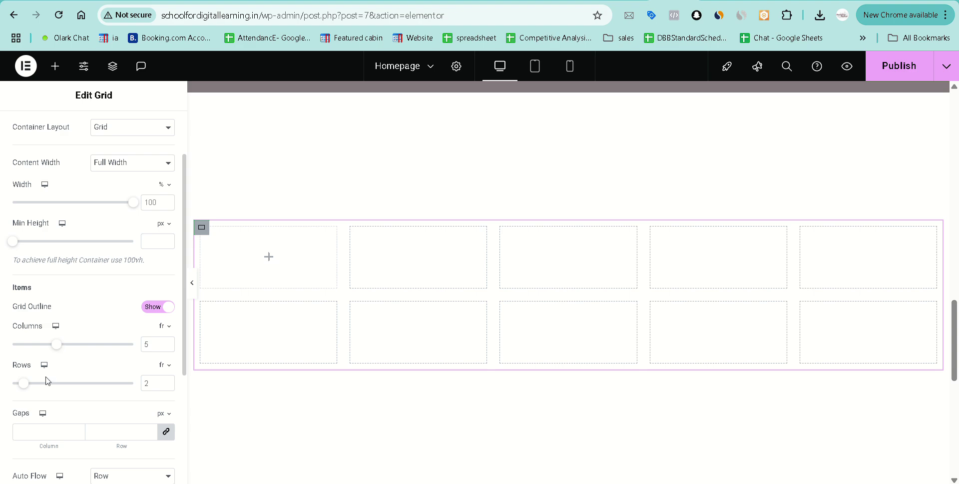
{"action": "mouse_move", "coordinate": [26, 386]}
{"action": "left_mouse_down"}
{"action": "mouse_move", "coordinate": [7, 388]}
{"action": "mouse_move", "coordinate": [32, 386]}
{"action": "mouse_move", "coordinate": [23, 385]}
{"action": "left_mouse_up"}
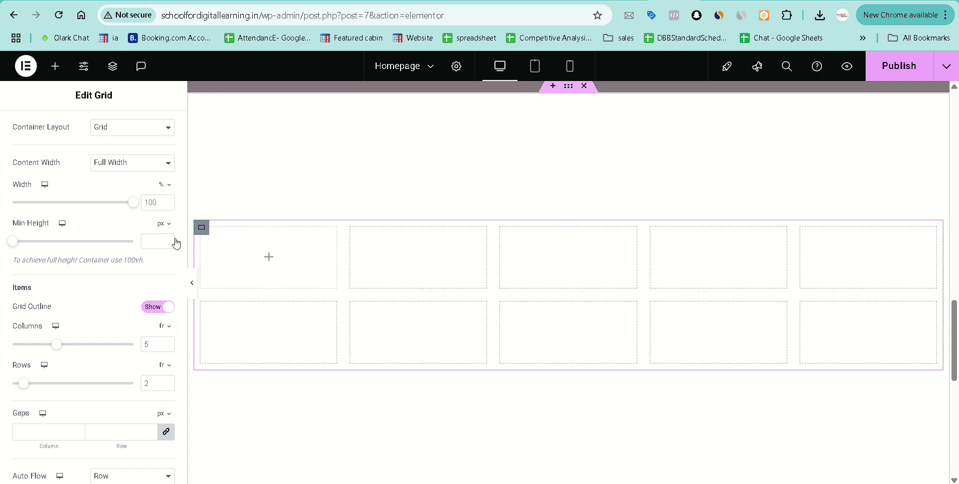
Make the grid Boxed at about 685 px, align items to End, and flow by column.
{"action": "scroll", "coordinate": [72, 281], "scroll_direction": "up", "scroll_amount": 2}
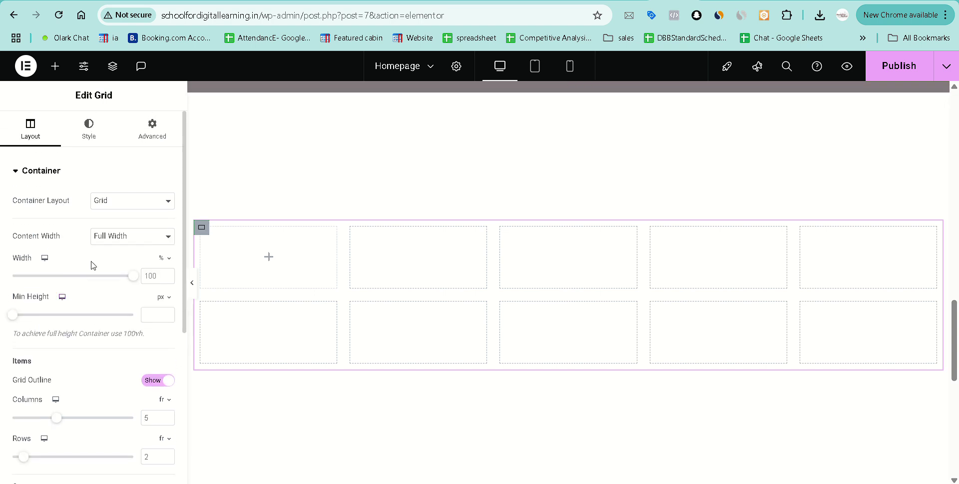
{"action": "left_click", "coordinate": [123, 238]}
{"action": "left_click", "coordinate": [124, 252]}
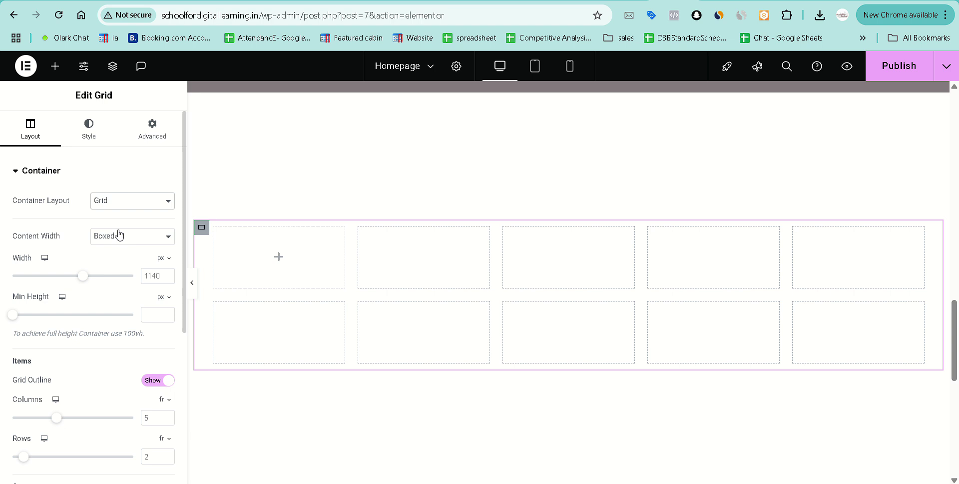
{"action": "left_click_drag", "start_coordinate": [84, 278], "coordinate": [34, 278]}
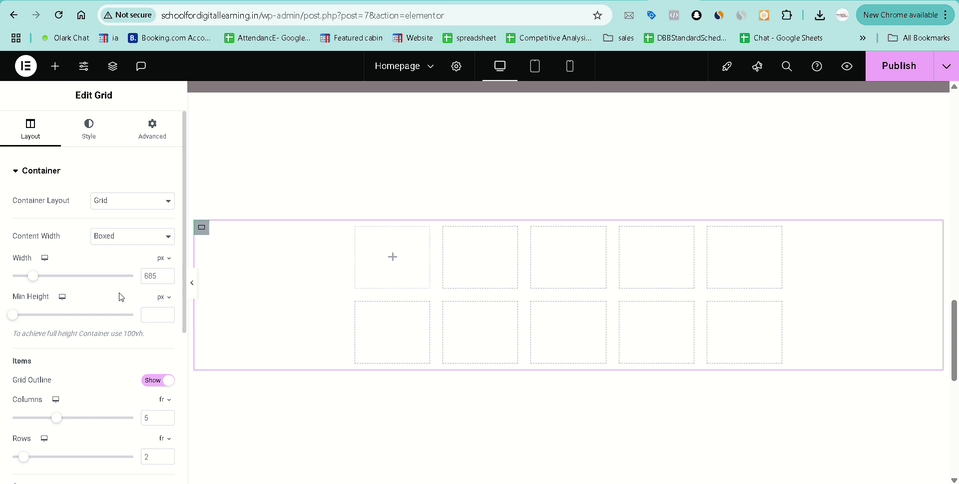
{"action": "scroll", "coordinate": [120, 296], "scroll_direction": "down", "scroll_amount": 5}
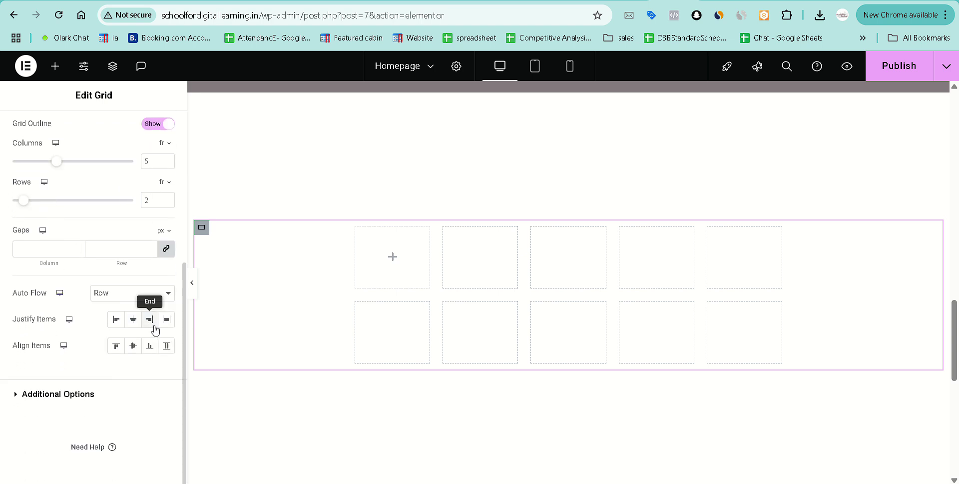
{"action": "left_click", "coordinate": [150, 319]}
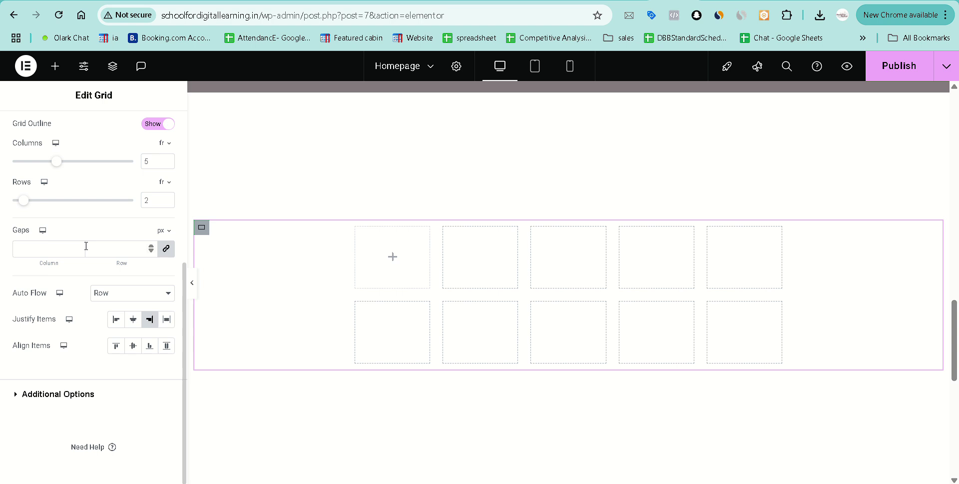
{"action": "left_click", "coordinate": [113, 295]}
{"action": "left_click", "coordinate": [115, 324]}
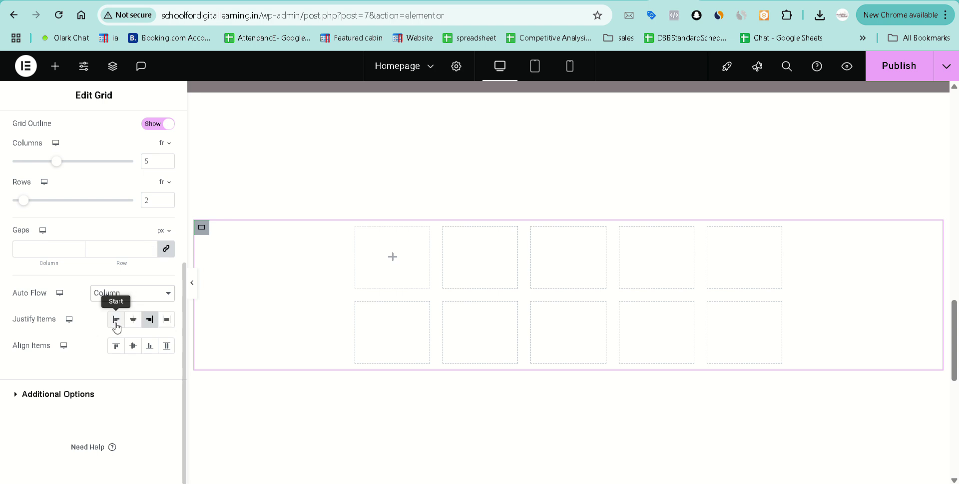
{"action": "left_click", "coordinate": [59, 293]}
Link the grid's column and row gaps and raise them to 24 px.
{"action": "left_click", "coordinate": [166, 249]}
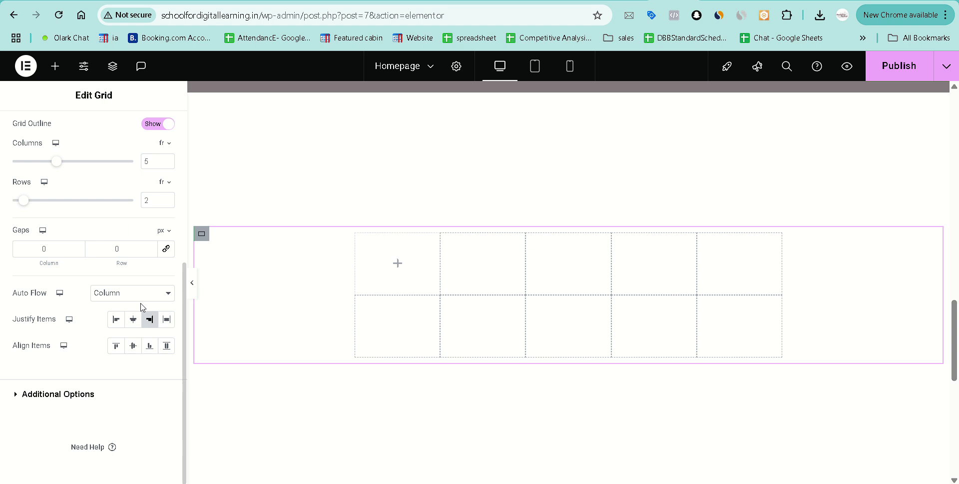
{"action": "left_click", "coordinate": [167, 250]}
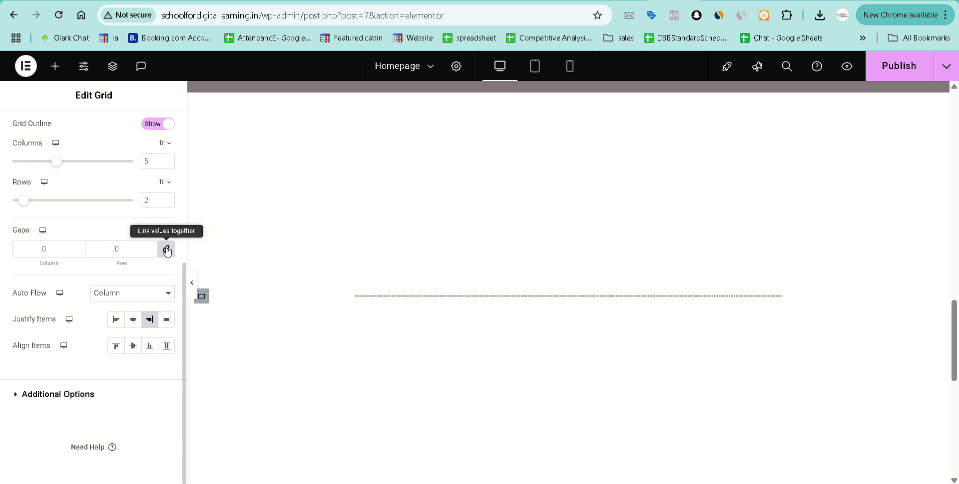
{"action": "left_click", "coordinate": [78, 246]}
{"action": "left_click", "coordinate": [78, 246]}
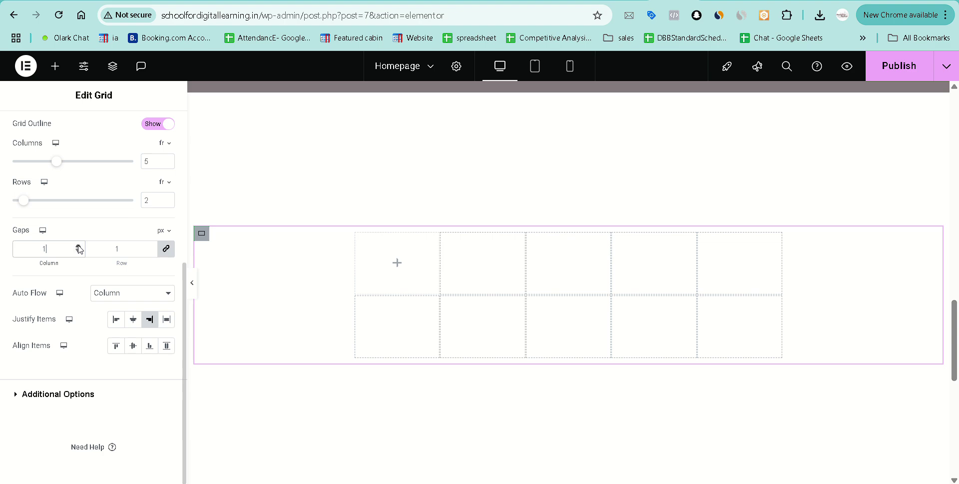
{"action": "left_click", "coordinate": [78, 246]}
{"action": "left_click", "coordinate": [78, 246]}
{"action": "left_click", "coordinate": [78, 246]}
{"action": "left_click", "coordinate": [78, 246]}
{"action": "left_click", "coordinate": [78, 246]}
{"action": "double_click", "coordinate": [78, 246]}
{"action": "left_click", "coordinate": [78, 245]}
{"action": "left_click", "coordinate": [78, 246]}
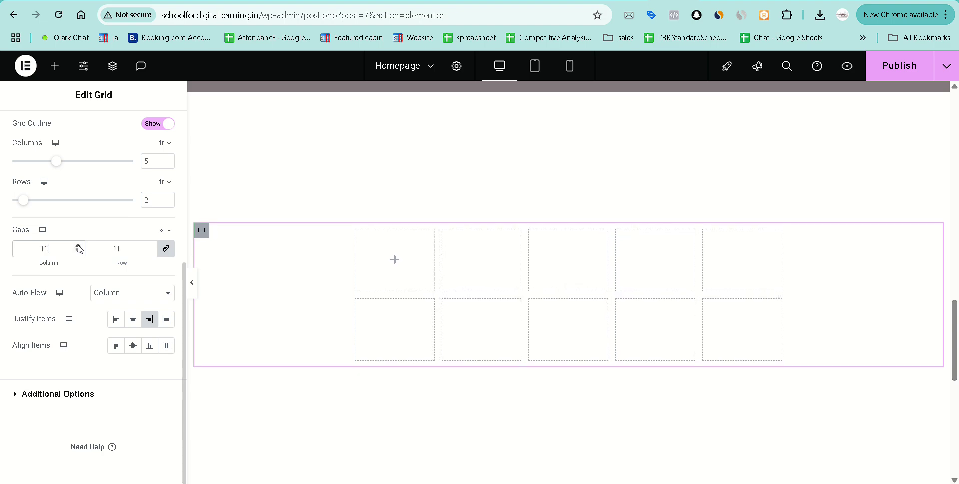
{"action": "left_click", "coordinate": [78, 246]}
{"action": "left_click", "coordinate": [78, 246]}
{"action": "left_click", "coordinate": [78, 246]}
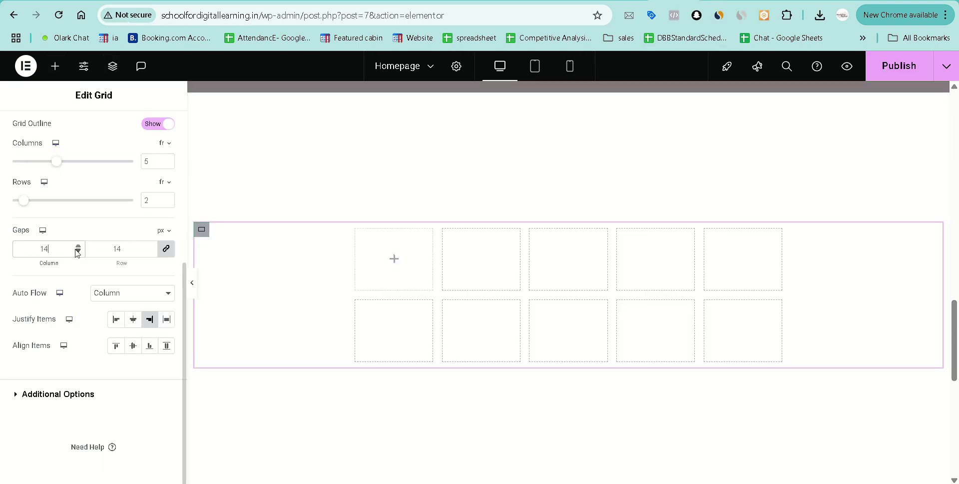
{"action": "left_click", "coordinate": [79, 247]}
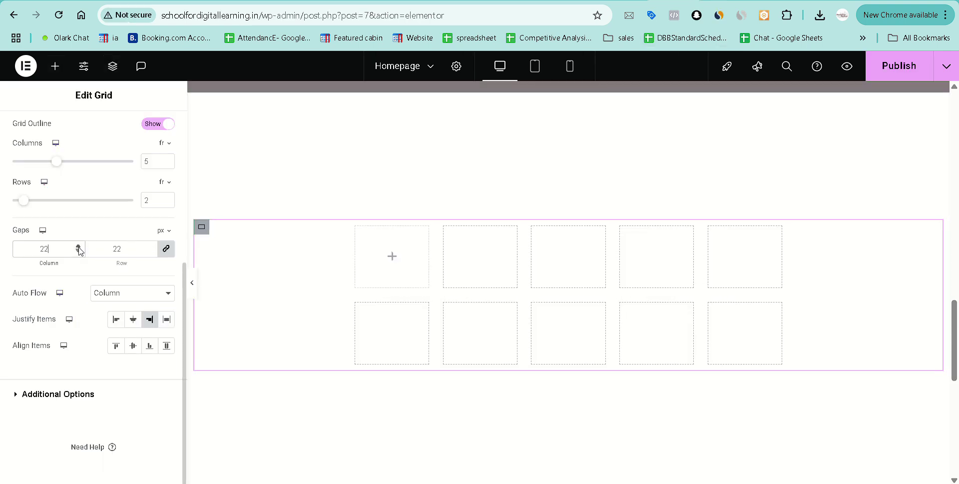
{"action": "left_click", "coordinate": [77, 246]}
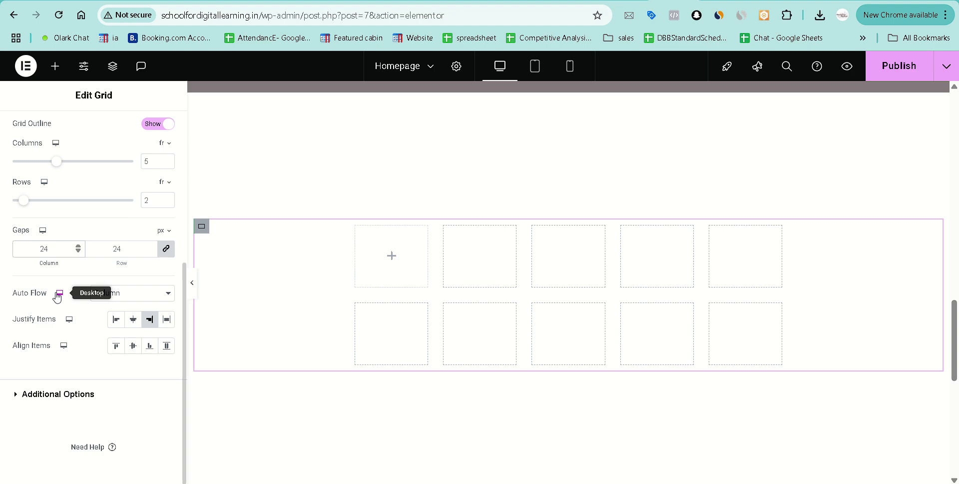
{"action": "scroll", "coordinate": [58, 296], "scroll_direction": "up", "scroll_amount": 5}
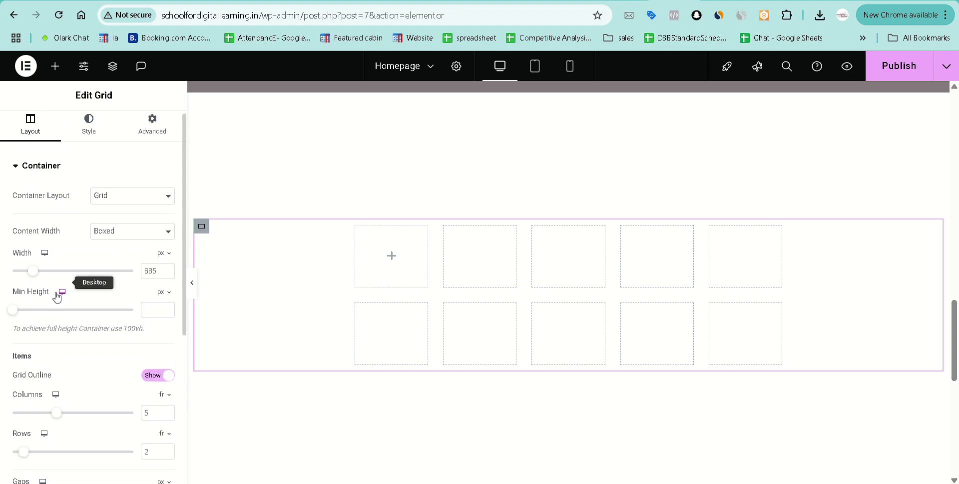
In the grid's Advanced settings, set Align Self to End and Size to Grow.
{"action": "left_click", "coordinate": [89, 131]}
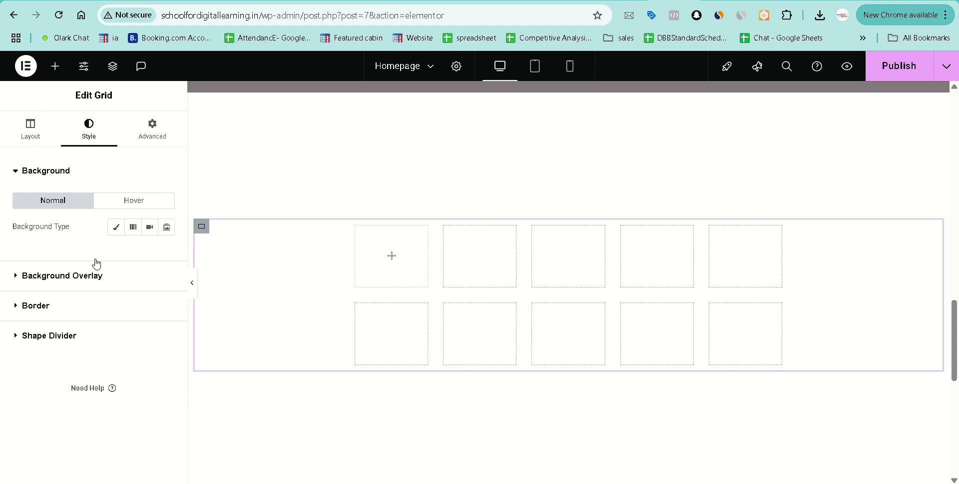
{"action": "left_click", "coordinate": [147, 141]}
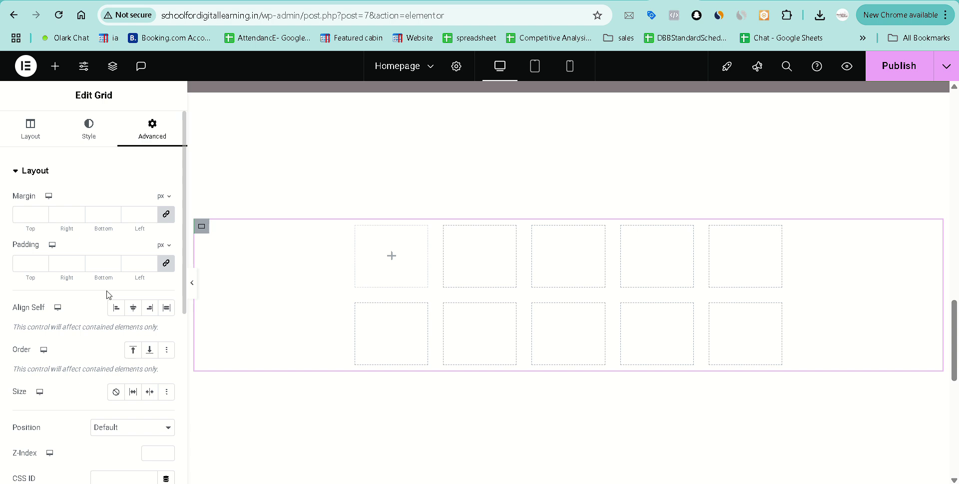
{"action": "left_click", "coordinate": [149, 310]}
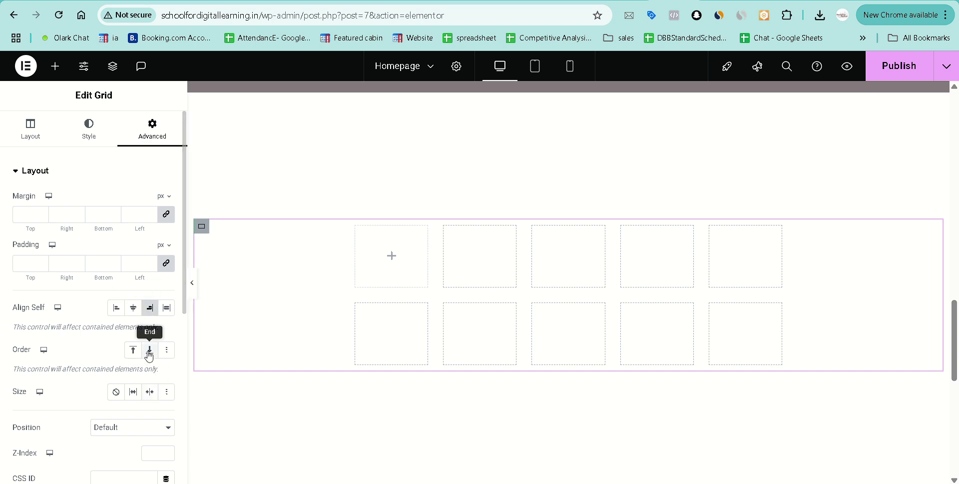
{"action": "left_click", "coordinate": [133, 392]}
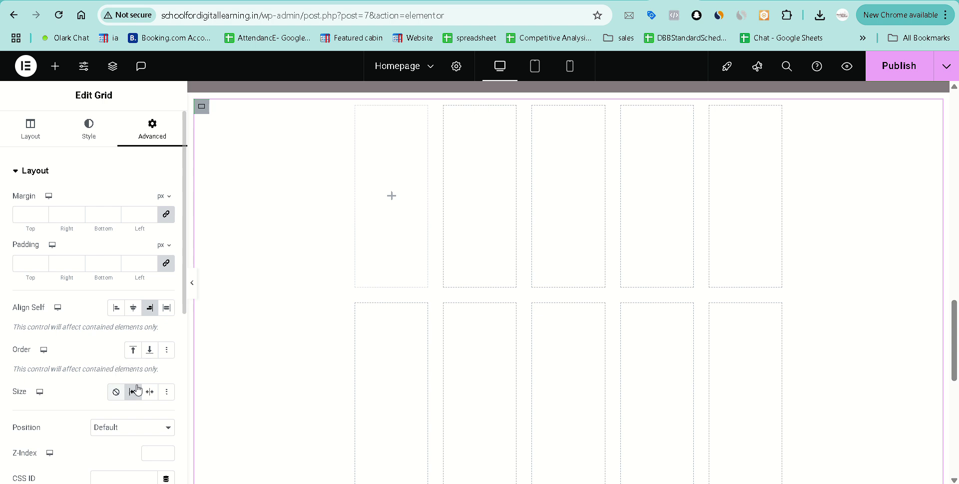
{"action": "scroll", "coordinate": [120, 370], "scroll_direction": "down", "scroll_amount": 2}
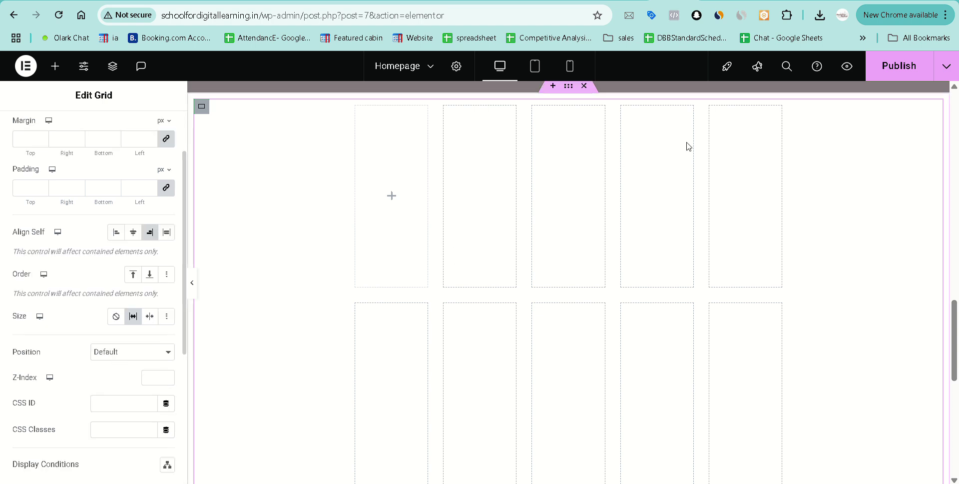
{"action": "scroll", "coordinate": [76, 360], "scroll_direction": "down", "scroll_amount": 1}
{"action": "left_click", "coordinate": [134, 319]}
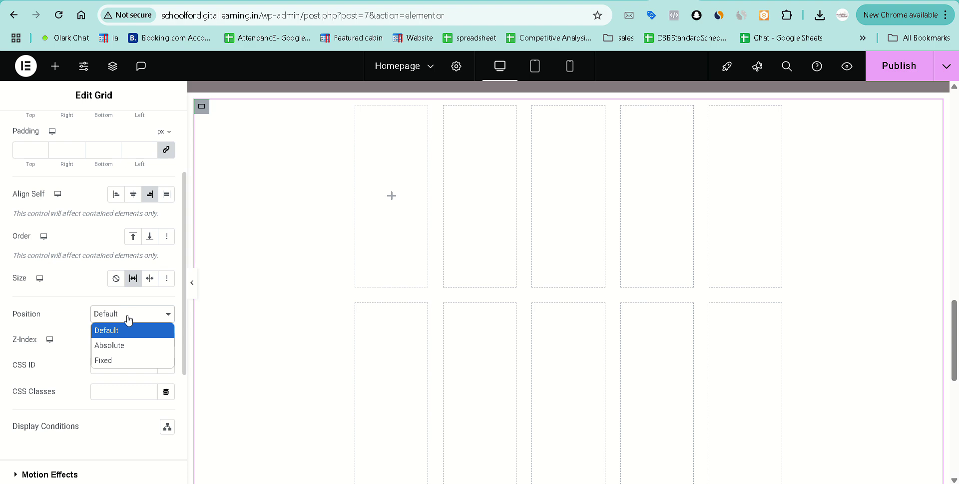
{"action": "left_click", "coordinate": [127, 360]}
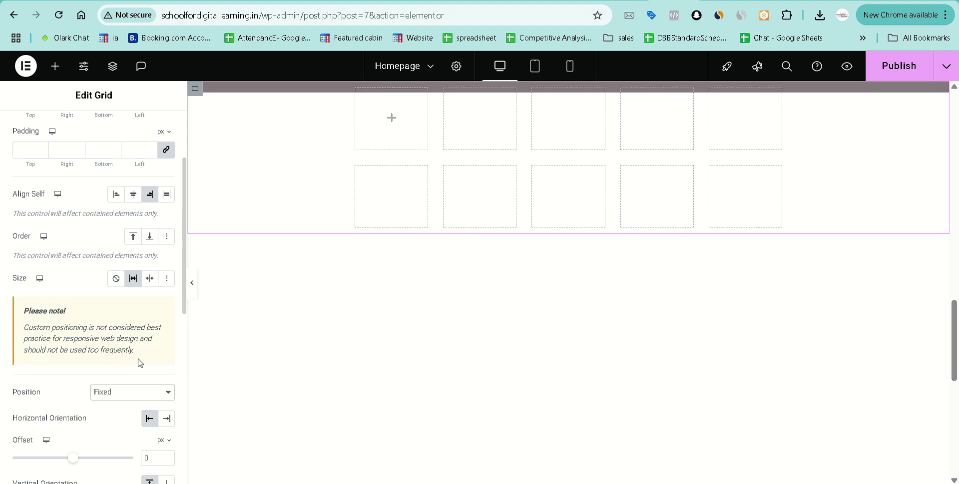
{"action": "scroll", "coordinate": [413, 270], "scroll_direction": "up", "scroll_amount": 1}
{"action": "scroll", "coordinate": [413, 269], "scroll_direction": "down", "scroll_amount": 4}
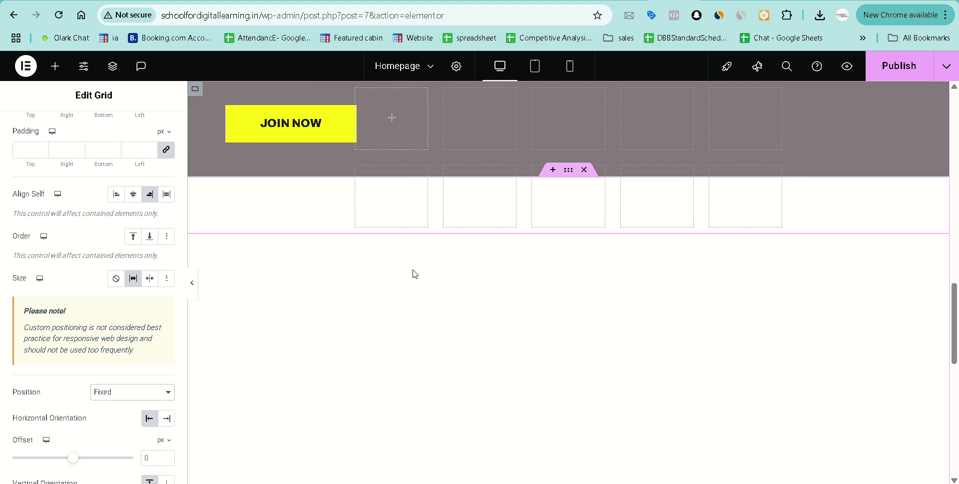
{"action": "scroll", "coordinate": [413, 269], "scroll_direction": "up", "scroll_amount": 10}
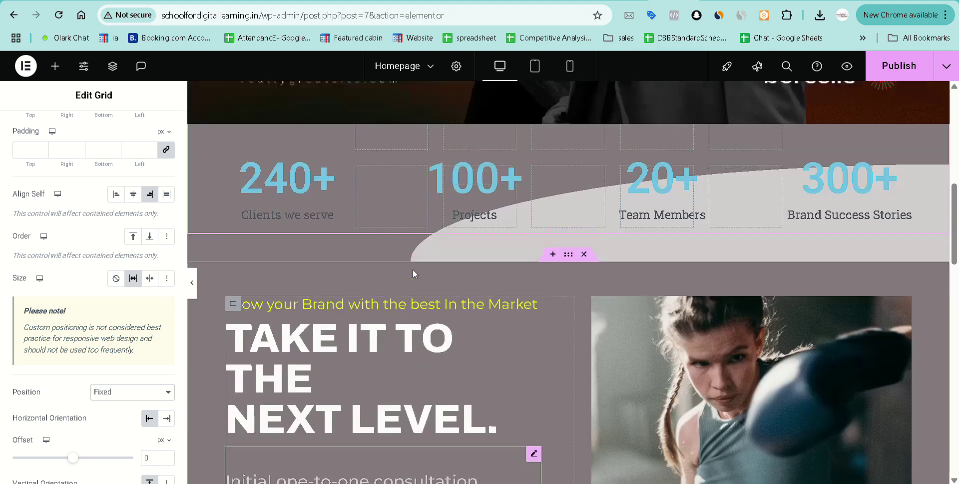
{"action": "scroll", "coordinate": [413, 268], "scroll_direction": "down", "scroll_amount": 8}
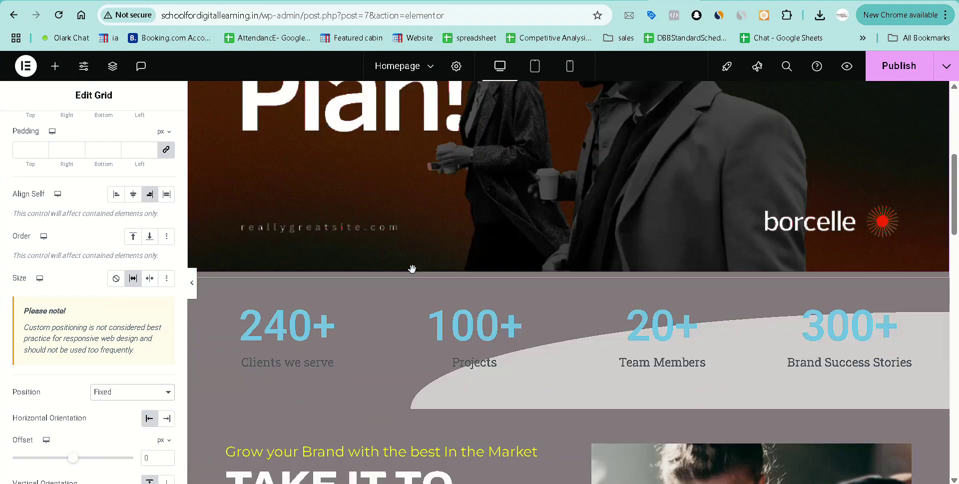
{"action": "scroll", "coordinate": [413, 272], "scroll_direction": "up", "scroll_amount": 1}
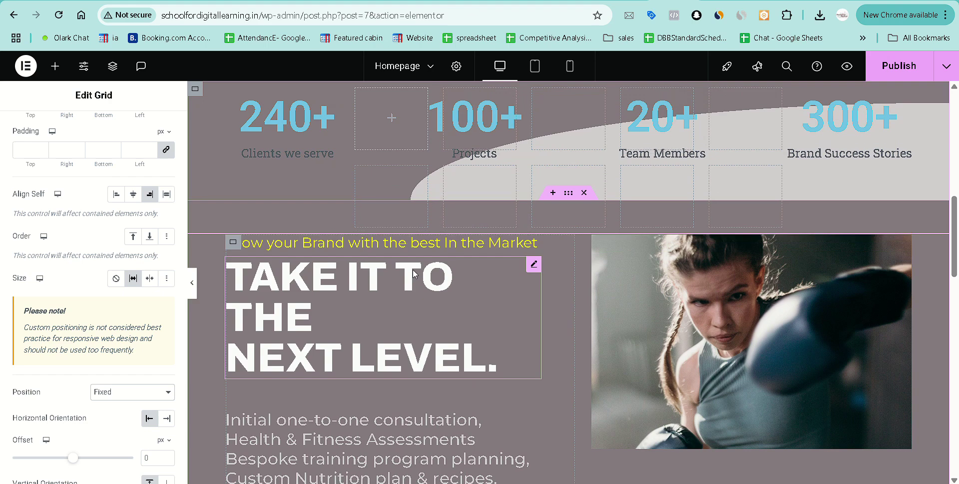
{"action": "scroll", "coordinate": [530, 280], "scroll_direction": "up", "scroll_amount": 8}
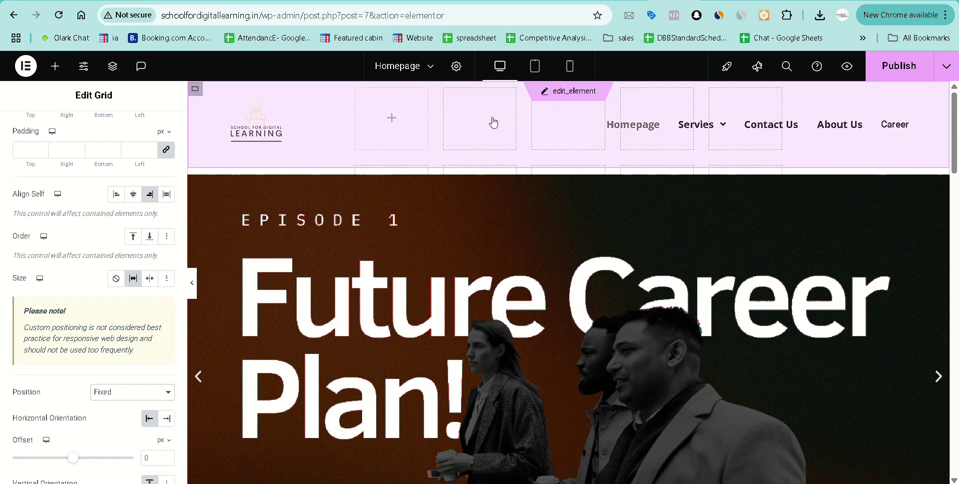
{"action": "scroll", "coordinate": [517, 316], "scroll_direction": "down", "scroll_amount": 4}
{"action": "scroll", "coordinate": [517, 316], "scroll_direction": "down", "scroll_amount": 18}
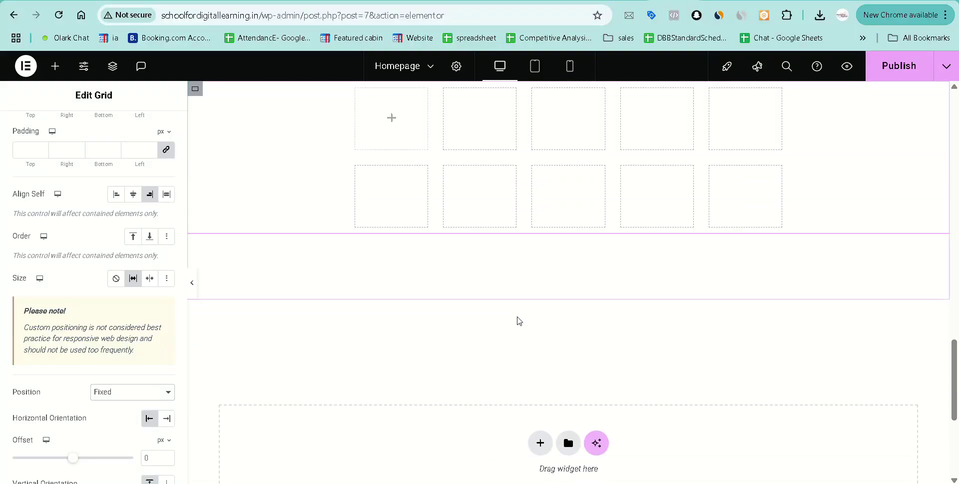
{"action": "left_click", "coordinate": [127, 396]}
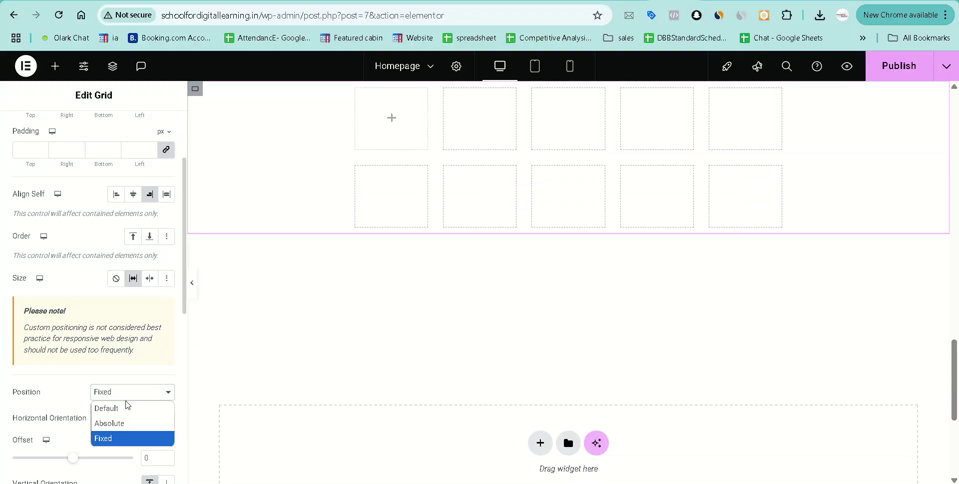
{"action": "left_click", "coordinate": [122, 423]}
{"action": "scroll", "coordinate": [469, 322], "scroll_direction": "up", "scroll_amount": 8}
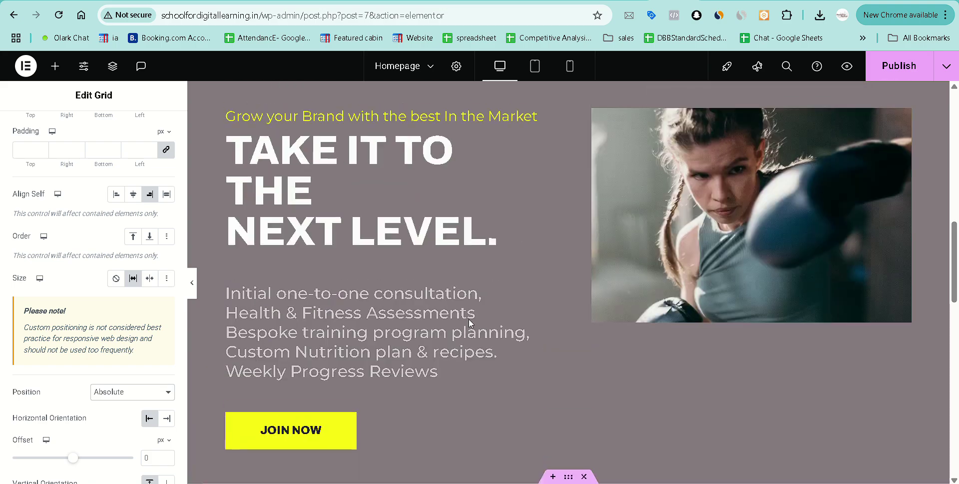
{"action": "scroll", "coordinate": [469, 323], "scroll_direction": "down", "scroll_amount": 10}
{"action": "scroll", "coordinate": [470, 323], "scroll_direction": "up", "scroll_amount": 6}
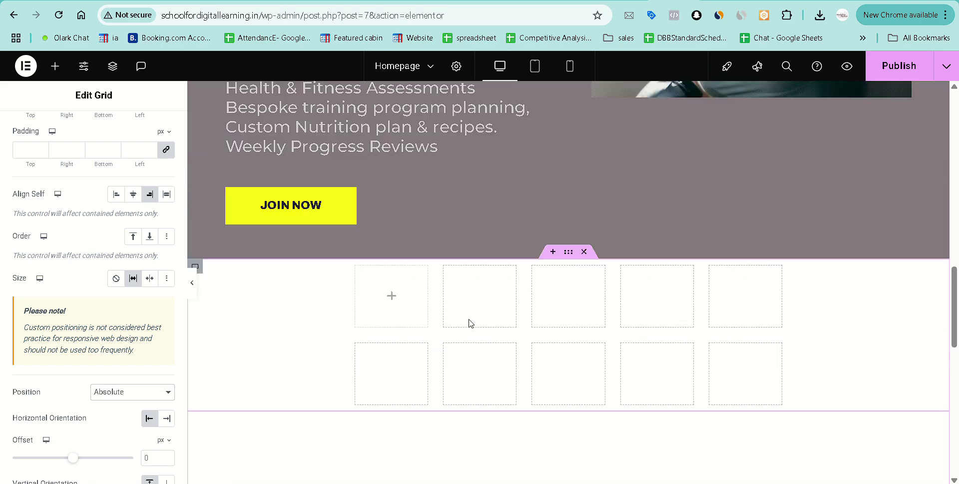
{"action": "scroll", "coordinate": [470, 323], "scroll_direction": "up", "scroll_amount": 10}
{"action": "scroll", "coordinate": [470, 323], "scroll_direction": "down", "scroll_amount": 6}
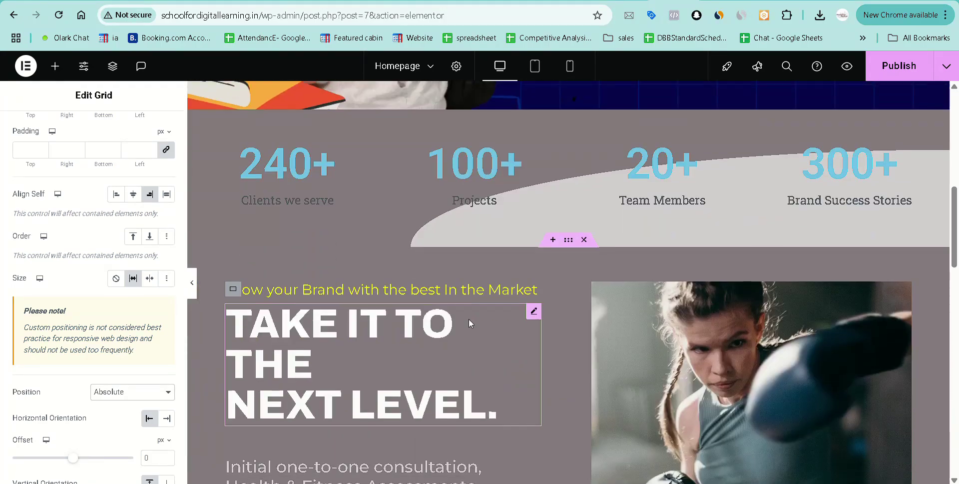
{"action": "scroll", "coordinate": [468, 319], "scroll_direction": "down", "scroll_amount": 6}
{"action": "left_click", "coordinate": [125, 394]}
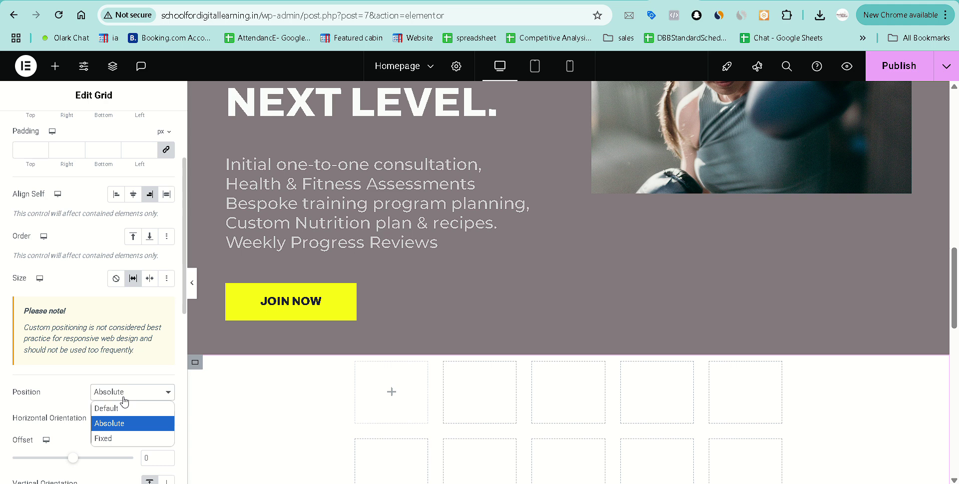
{"action": "left_click", "coordinate": [115, 408]}
{"action": "scroll", "coordinate": [75, 310], "scroll_direction": "up", "scroll_amount": 2}
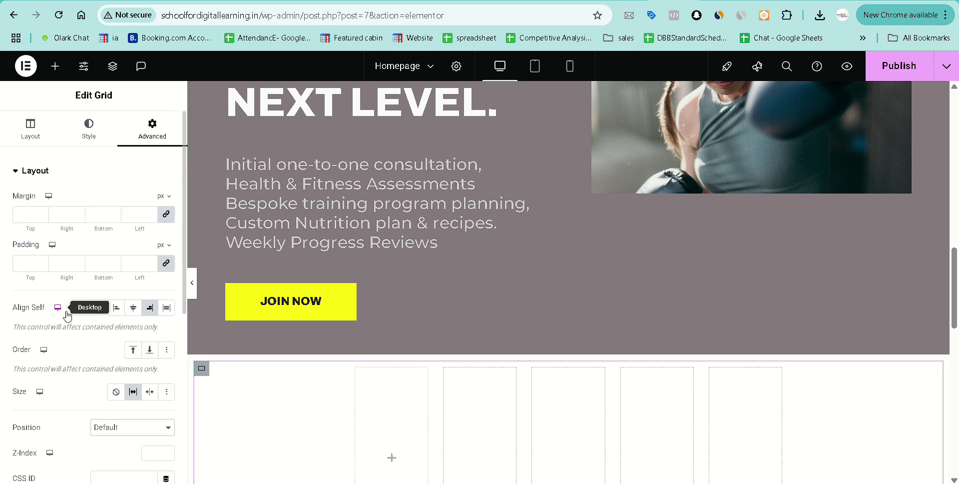
{"action": "scroll", "coordinate": [529, 274], "scroll_direction": "down", "scroll_amount": 4}
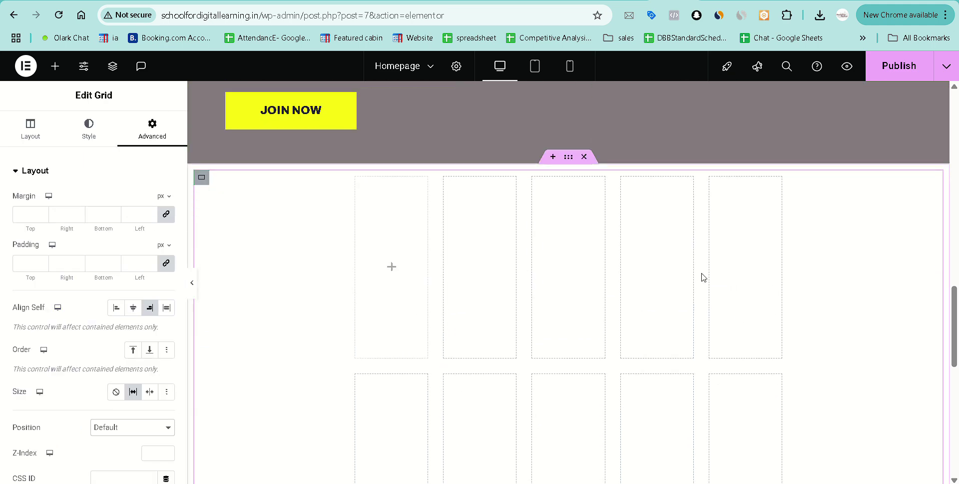
{"action": "scroll", "coordinate": [749, 309], "scroll_direction": "down", "scroll_amount": 2}
{"action": "scroll", "coordinate": [648, 308], "scroll_direction": "up", "scroll_amount": 1}
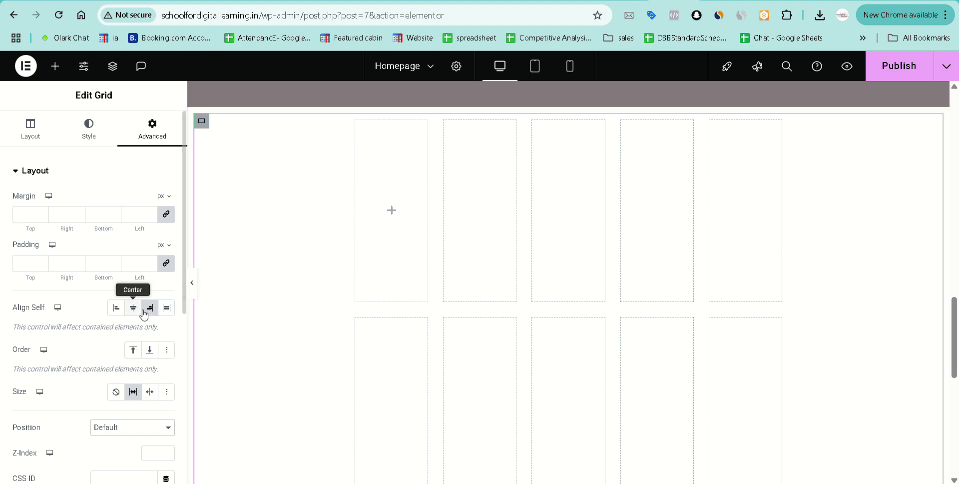
{"action": "scroll", "coordinate": [68, 371], "scroll_direction": "down", "scroll_amount": 4}
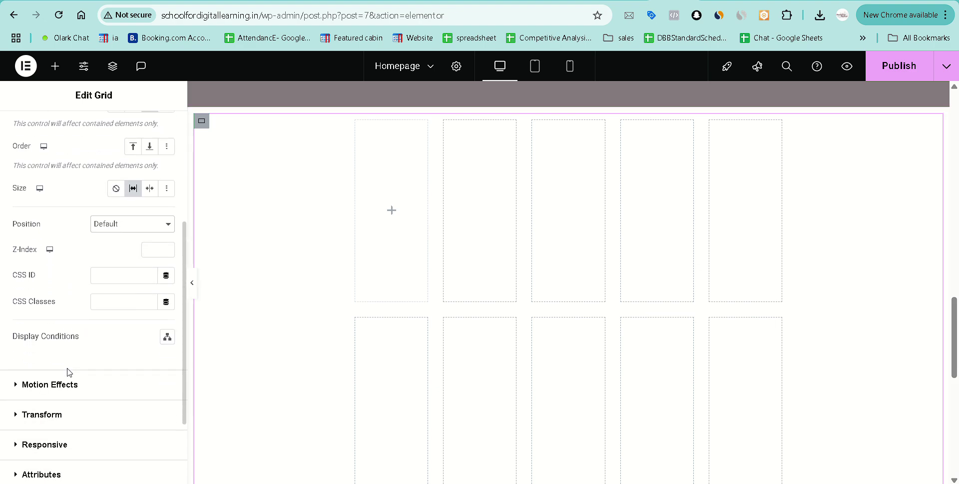
{"action": "scroll", "coordinate": [68, 371], "scroll_direction": "up", "scroll_amount": 4}
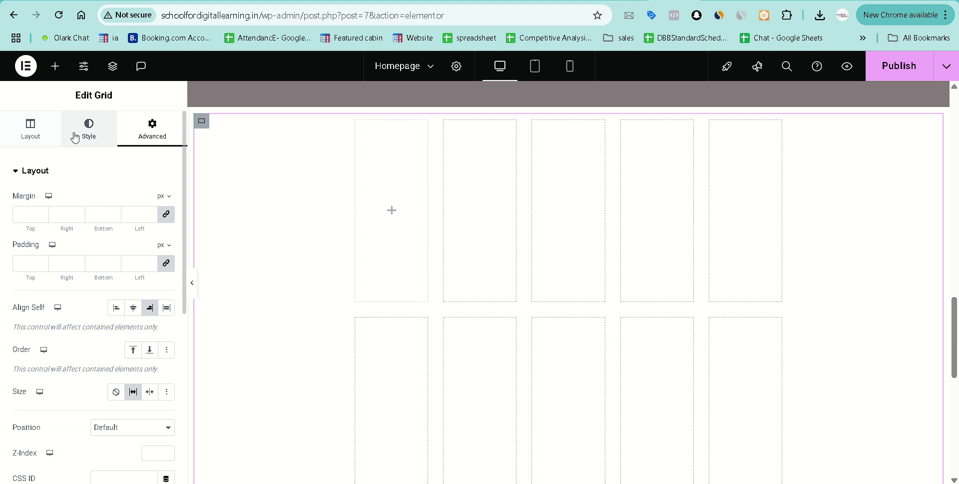
{"action": "left_click", "coordinate": [75, 137]}
{"action": "left_click", "coordinate": [24, 138]}
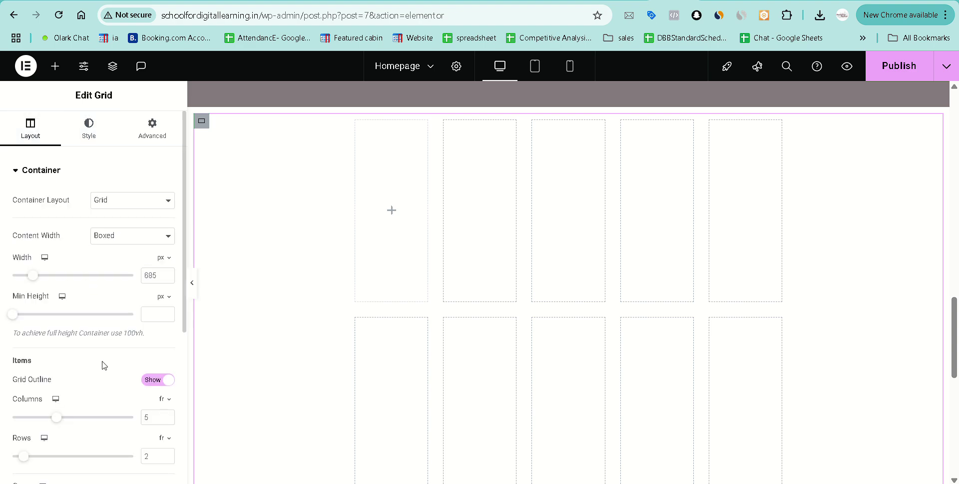
{"action": "scroll", "coordinate": [103, 361], "scroll_direction": "down", "scroll_amount": 3}
{"action": "scroll", "coordinate": [103, 362], "scroll_direction": "down", "scroll_amount": 2}
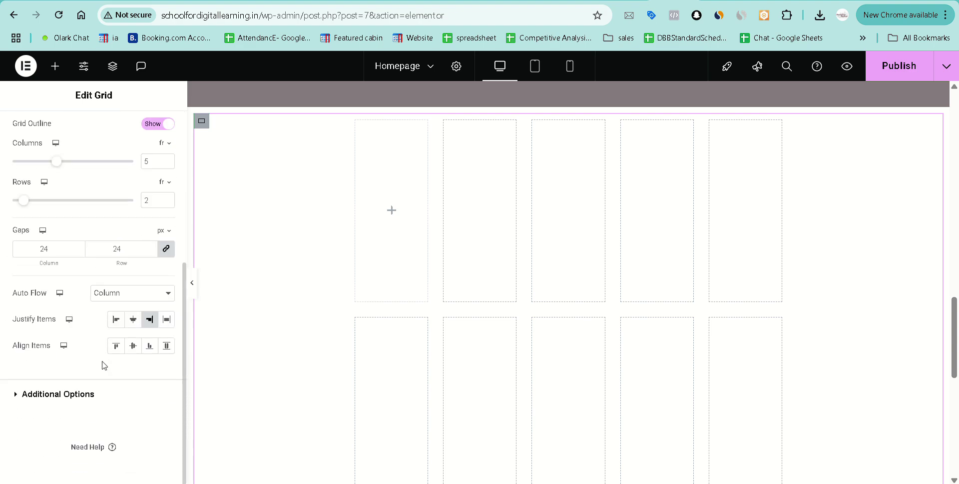
{"action": "scroll", "coordinate": [82, 313], "scroll_direction": "up", "scroll_amount": 1}
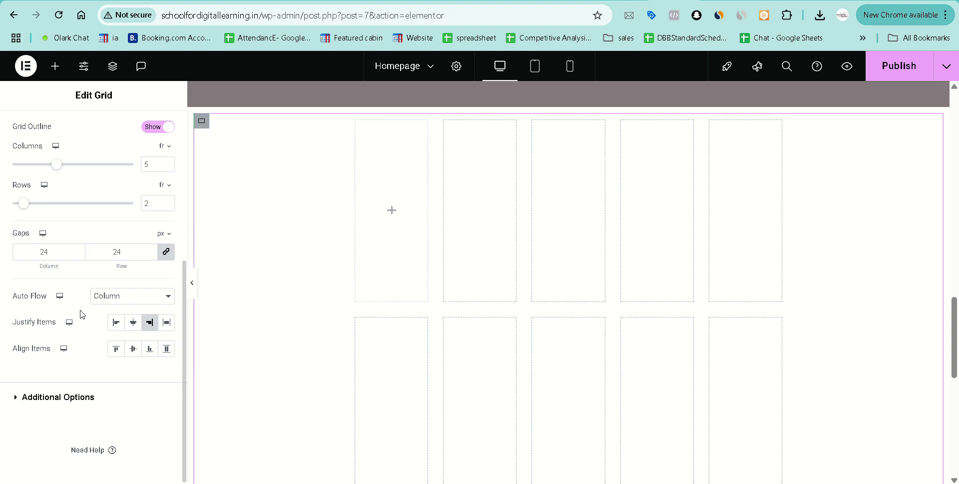
{"action": "scroll", "coordinate": [82, 313], "scroll_direction": "up", "scroll_amount": 5}
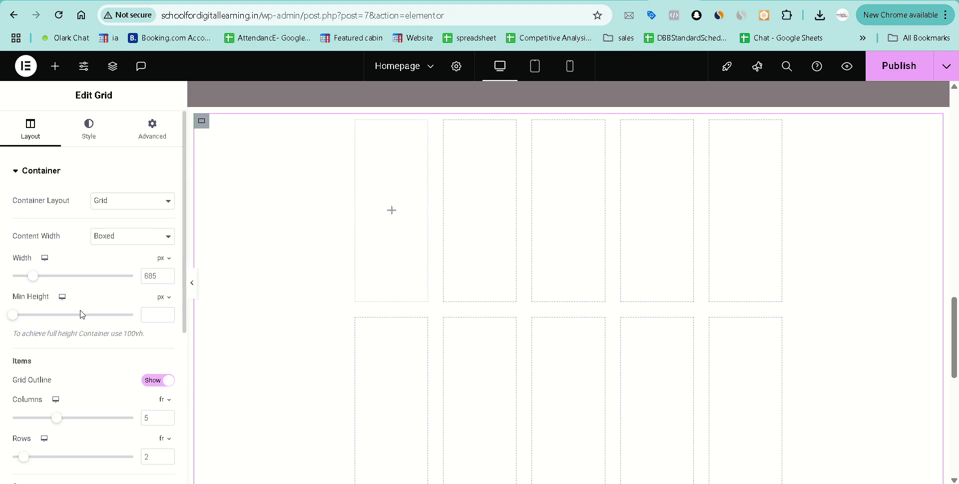
{"action": "left_click", "coordinate": [169, 141]}
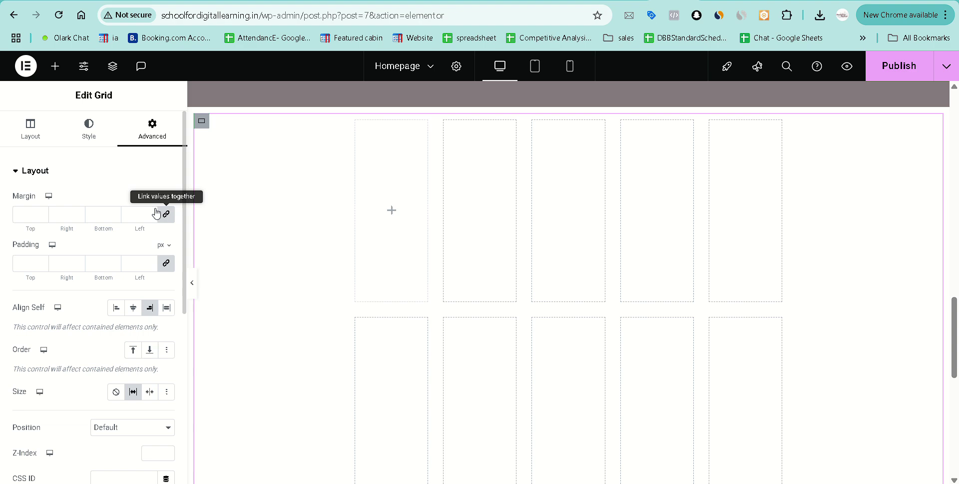
{"action": "left_click", "coordinate": [31, 131]}
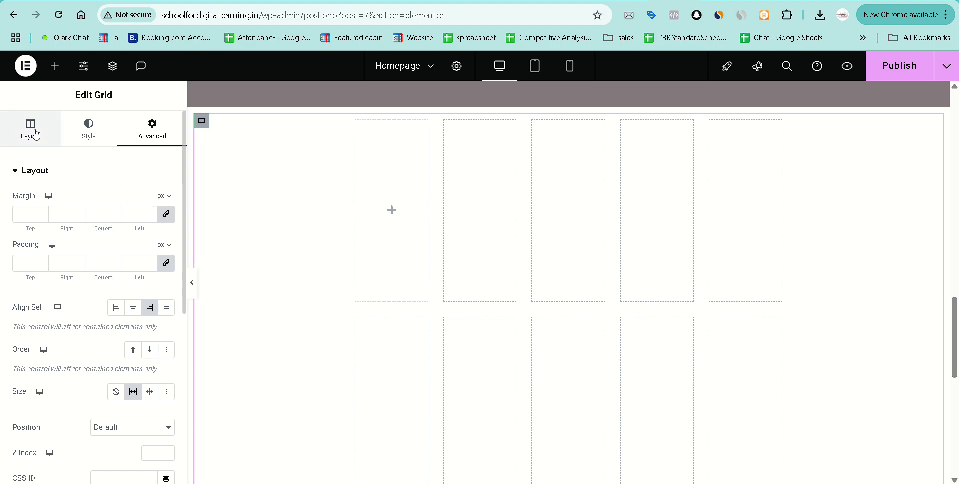
Place an Image widget in the first cell of the 5x2 grid.
{"action": "left_click", "coordinate": [393, 212]}
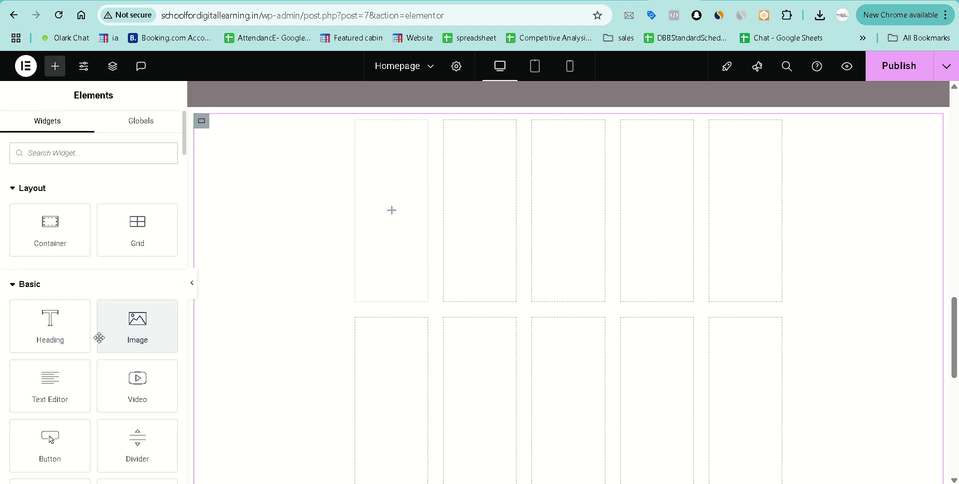
{"action": "left_click_drag", "start_coordinate": [97, 336], "coordinate": [394, 227]}
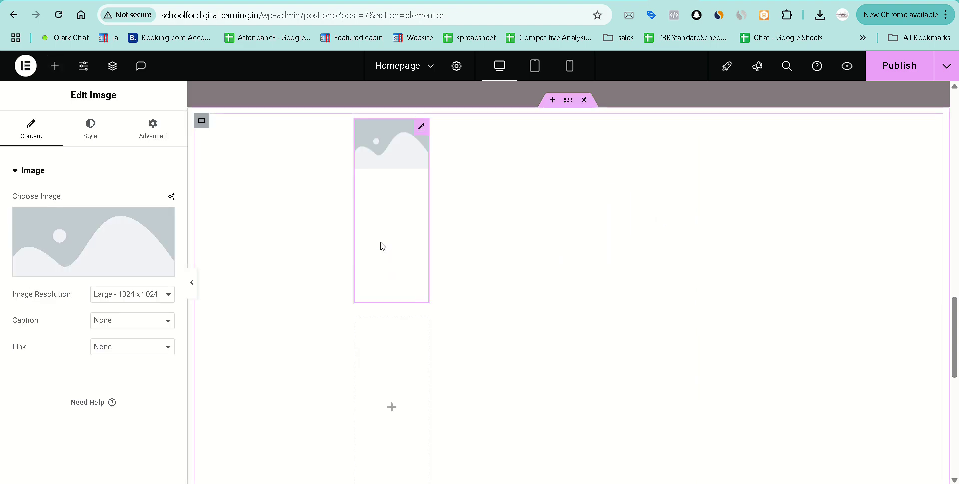
{"action": "scroll", "coordinate": [537, 352], "scroll_direction": "down", "scroll_amount": 5}
{"action": "scroll", "coordinate": [538, 351], "scroll_direction": "up", "scroll_amount": 6}
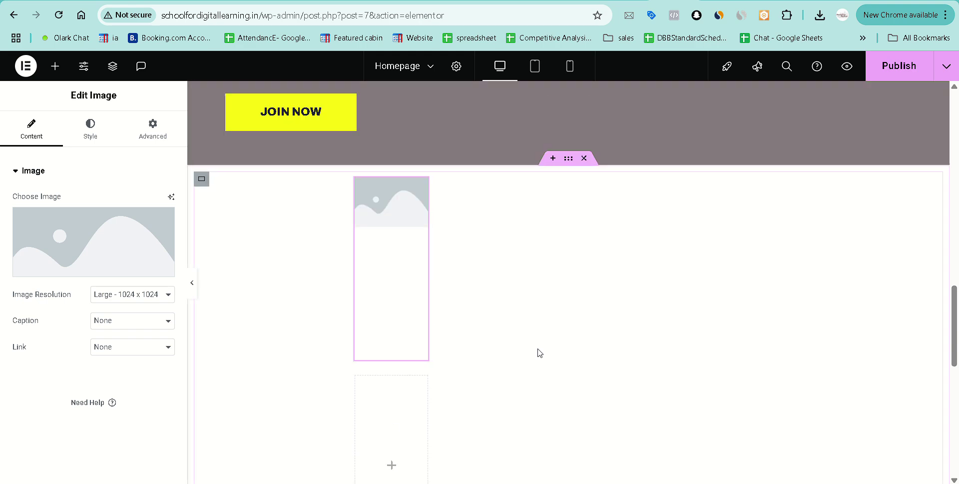
Duplicate the Image widget nine times so all ten grid cells hold an image.
{"action": "right_click", "coordinate": [394, 253]}
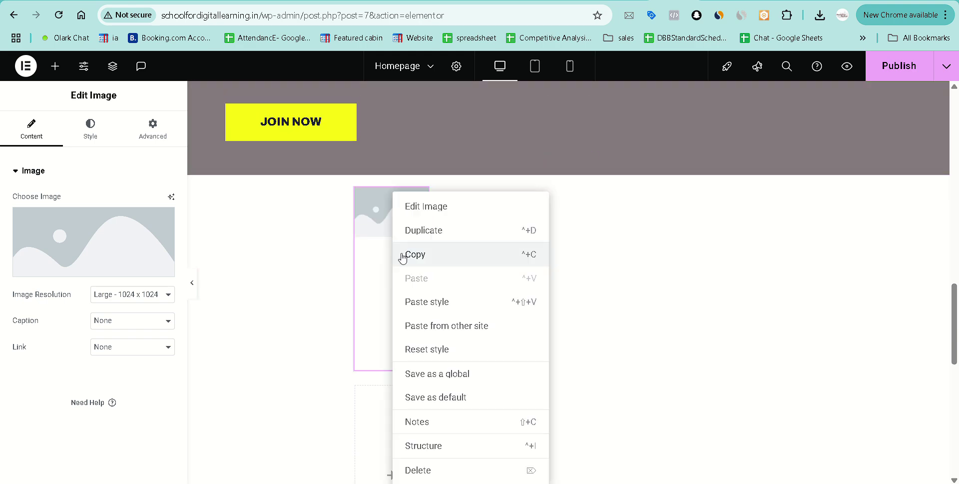
{"action": "left_click", "coordinate": [441, 231]}
{"action": "right_click", "coordinate": [401, 229]}
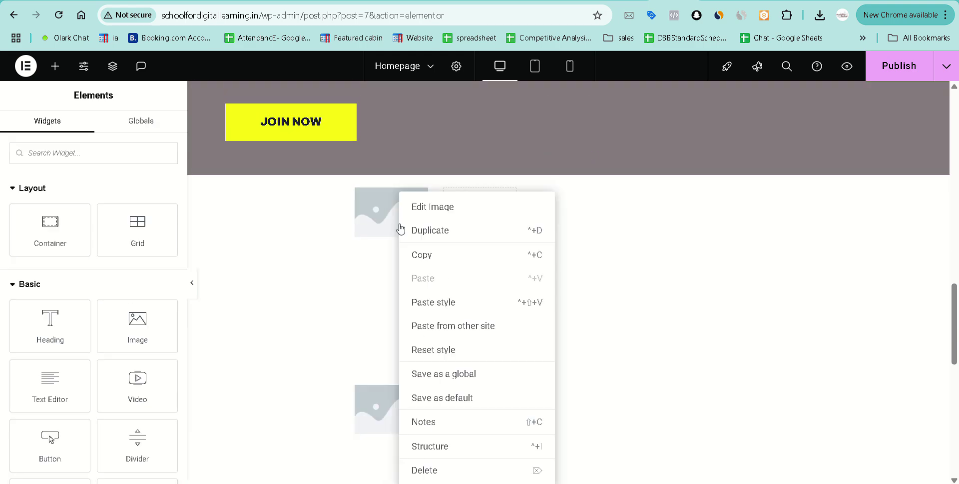
{"action": "left_click", "coordinate": [457, 232]}
{"action": "right_click", "coordinate": [392, 245]}
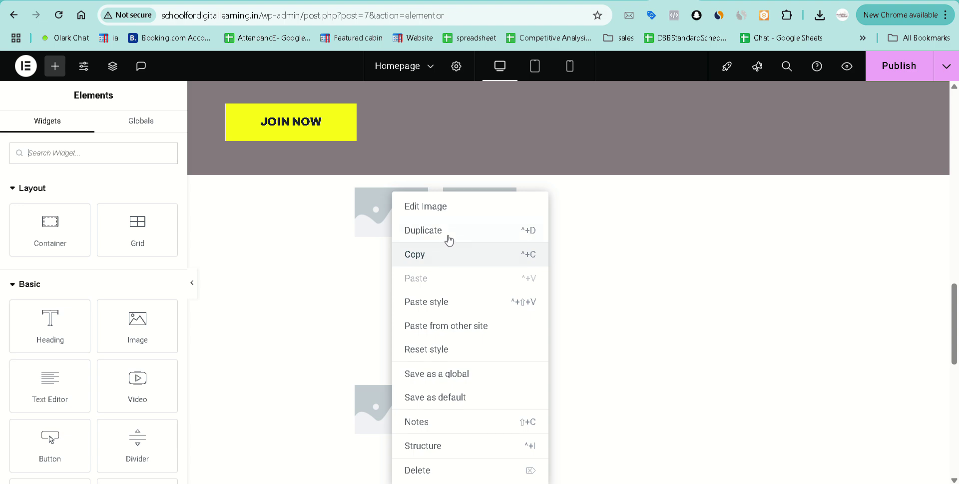
{"action": "left_click", "coordinate": [449, 235]}
{"action": "right_click", "coordinate": [389, 250]}
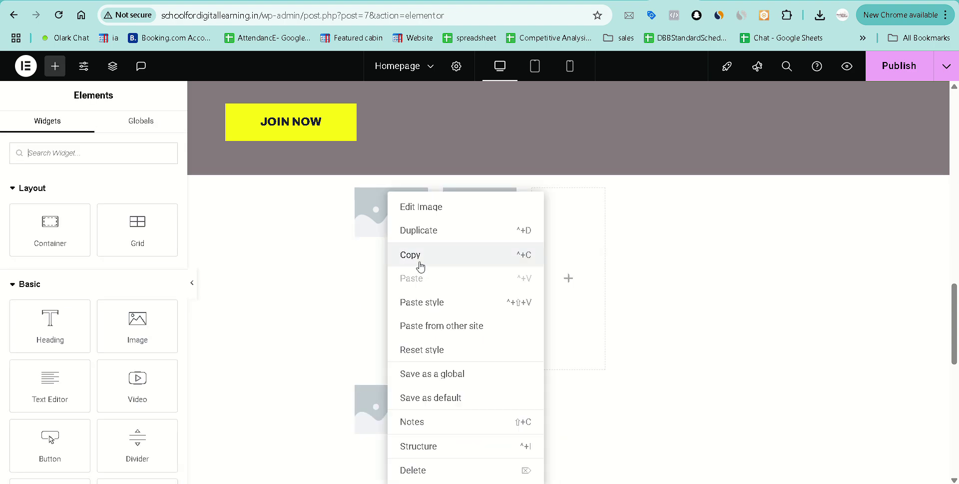
{"action": "left_click", "coordinate": [441, 237]}
{"action": "right_click", "coordinate": [397, 250]}
{"action": "left_click", "coordinate": [426, 235]}
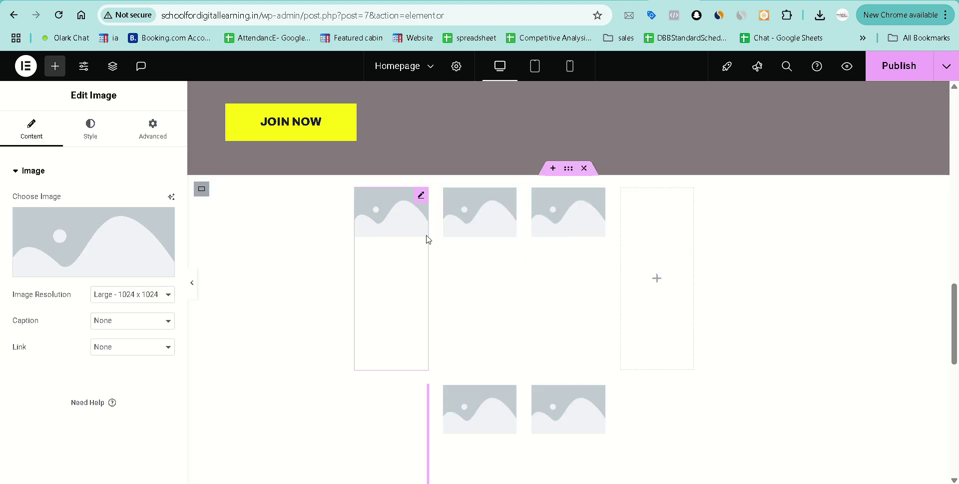
{"action": "right_click", "coordinate": [391, 253]}
{"action": "left_click", "coordinate": [428, 232]}
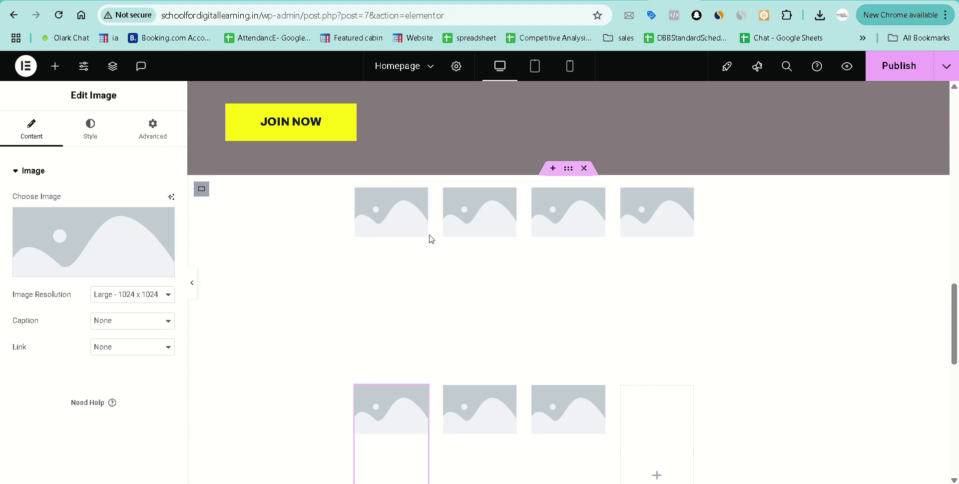
{"action": "right_click", "coordinate": [396, 246]}
{"action": "left_click", "coordinate": [439, 233]}
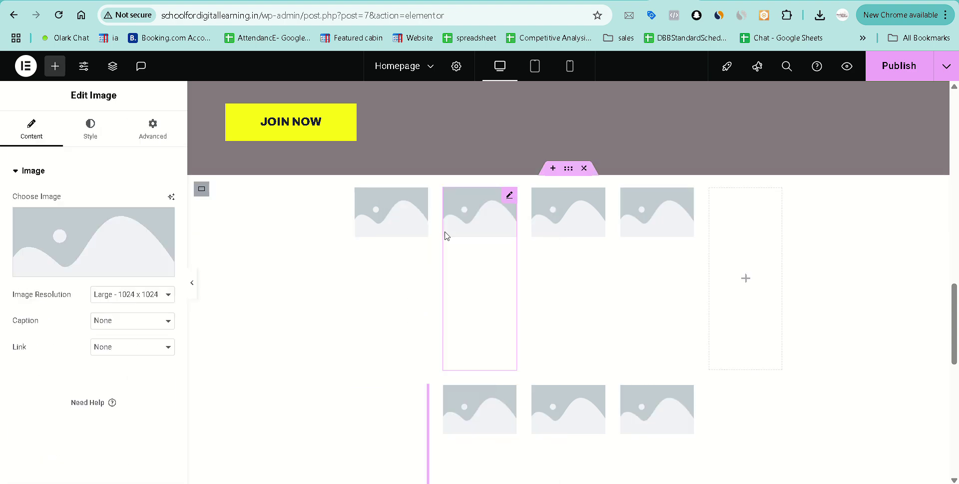
{"action": "right_click", "coordinate": [396, 237]}
{"action": "left_click", "coordinate": [424, 237]}
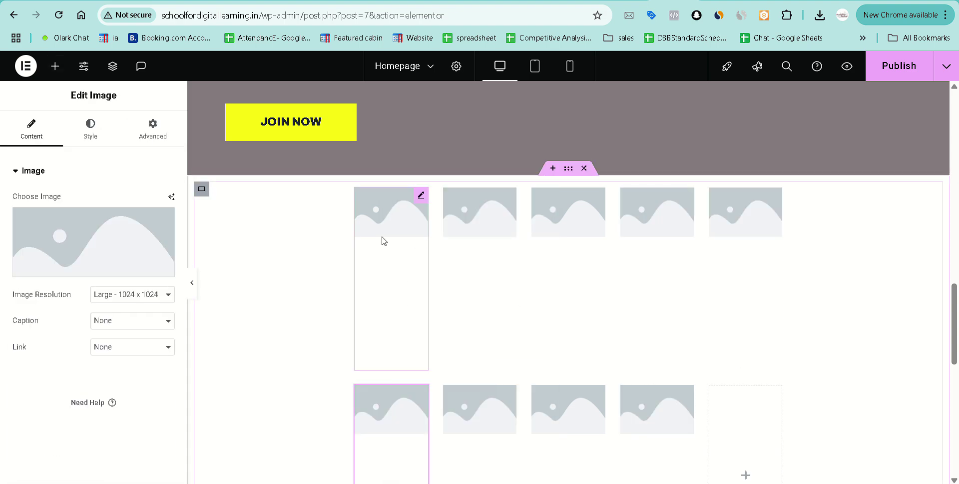
{"action": "right_click", "coordinate": [383, 239]}
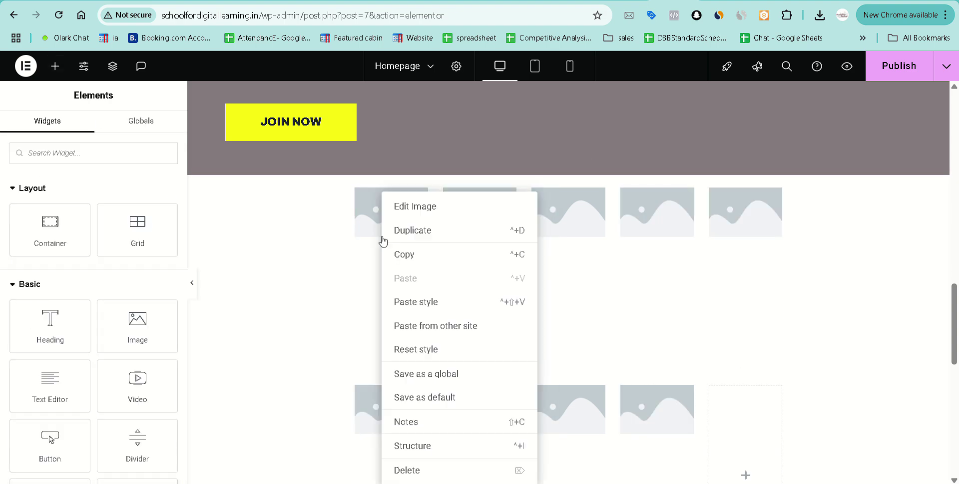
{"action": "left_click", "coordinate": [465, 234]}
Set the boxing photo from the Media Library on the first image widget.
{"action": "scroll", "coordinate": [543, 287], "scroll_direction": "down", "scroll_amount": 2}
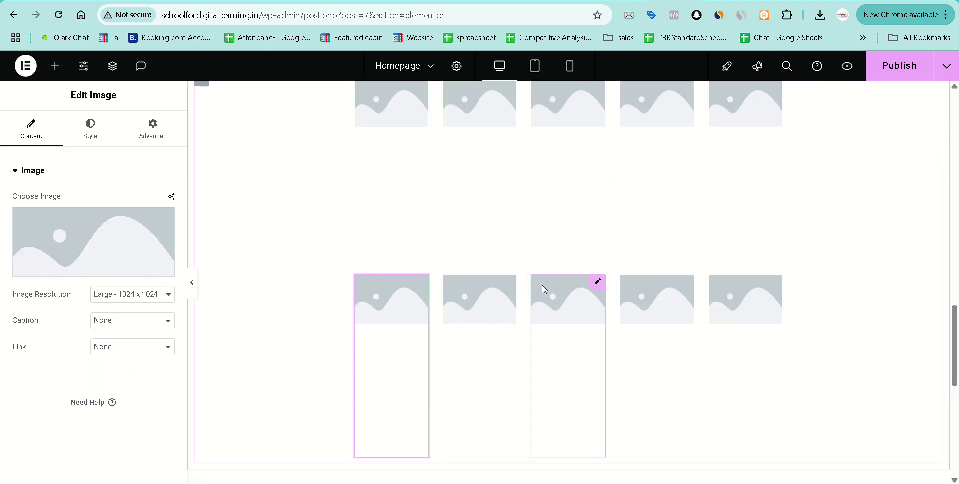
{"action": "scroll", "coordinate": [394, 176], "scroll_direction": "up", "scroll_amount": 1}
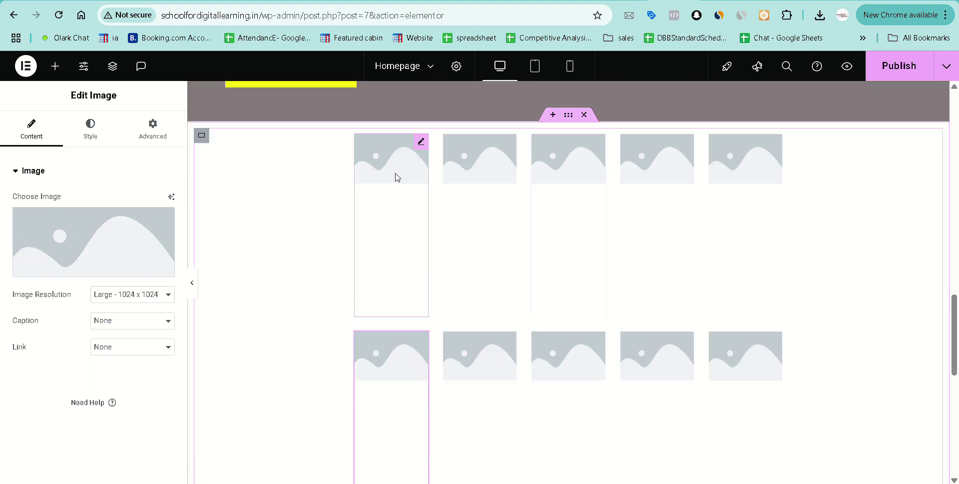
{"action": "left_click", "coordinate": [103, 265]}
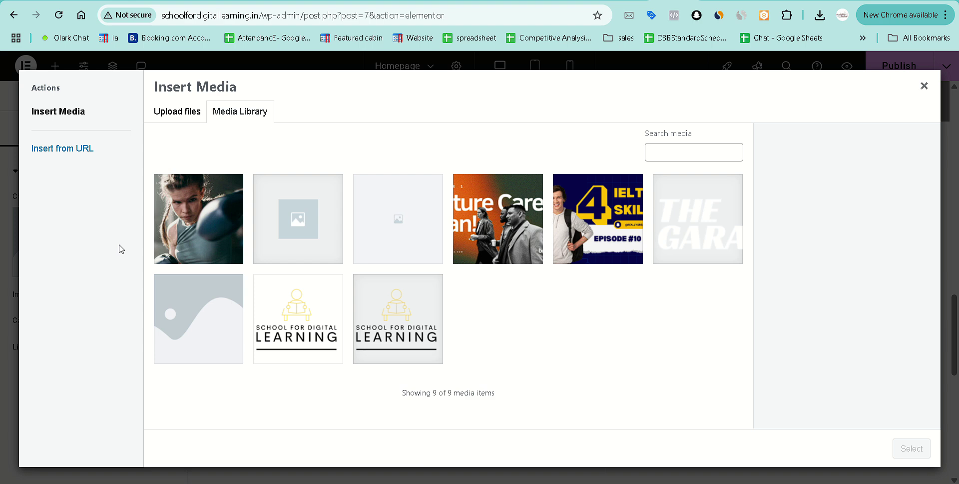
{"action": "left_click", "coordinate": [198, 219]}
{"action": "left_click", "coordinate": [904, 447]}
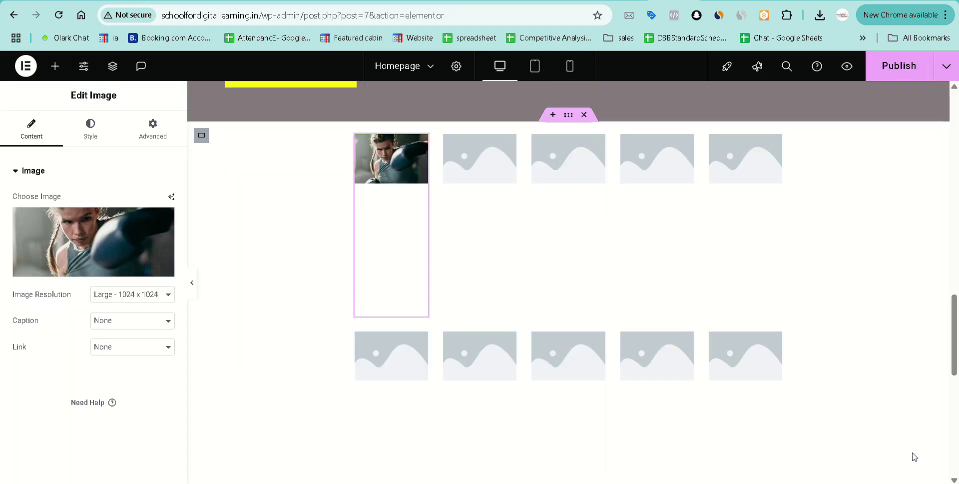
Insert the boxing photo into the second grid cell's image widget.
{"action": "left_click", "coordinate": [469, 168]}
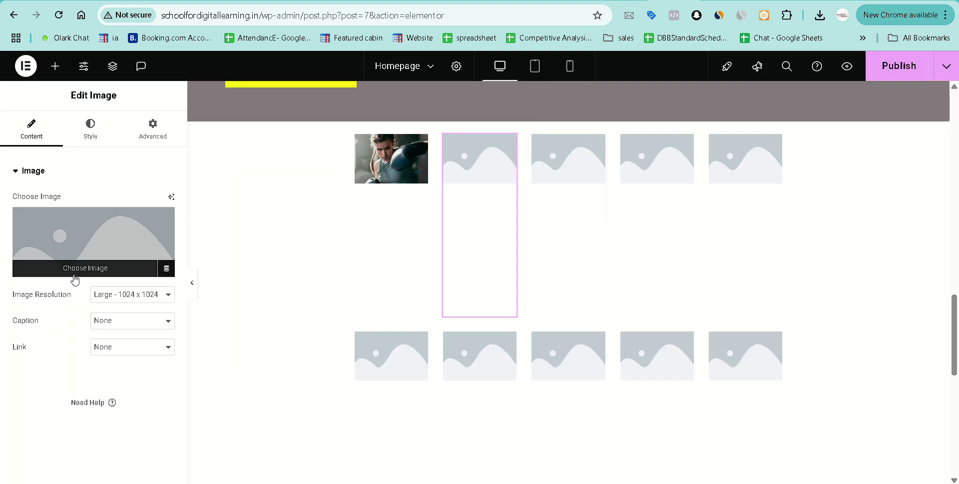
{"action": "left_click", "coordinate": [75, 273]}
{"action": "left_click", "coordinate": [203, 223]}
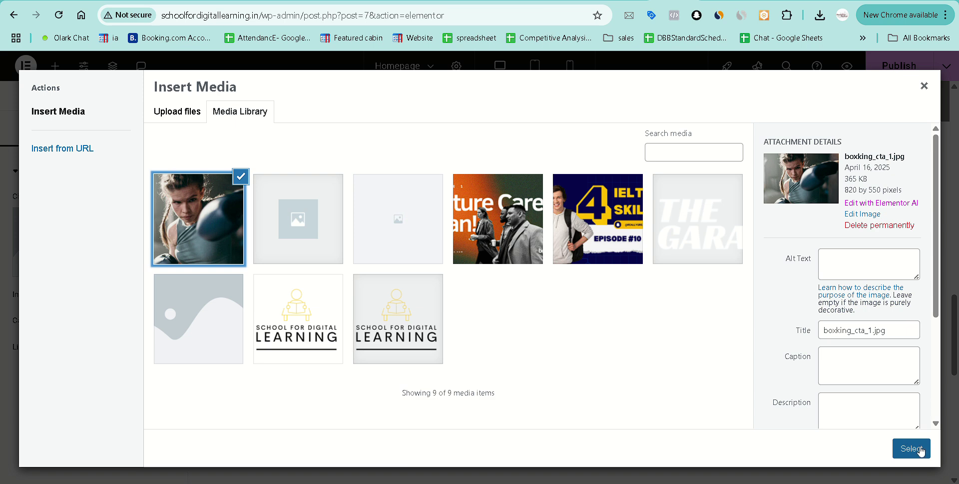
{"action": "left_click", "coordinate": [912, 447]}
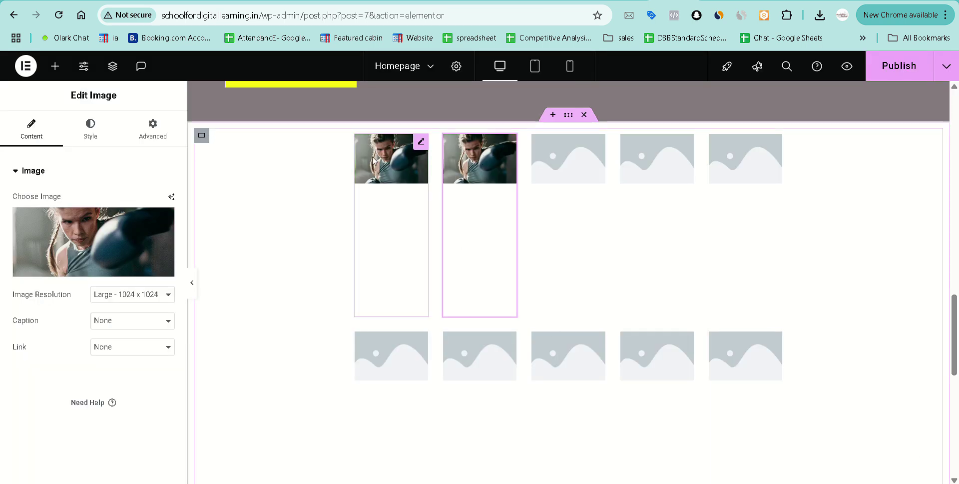
Try Full and Custom resolution sizes on the second image, then undo the changes.
{"action": "left_click", "coordinate": [113, 296]}
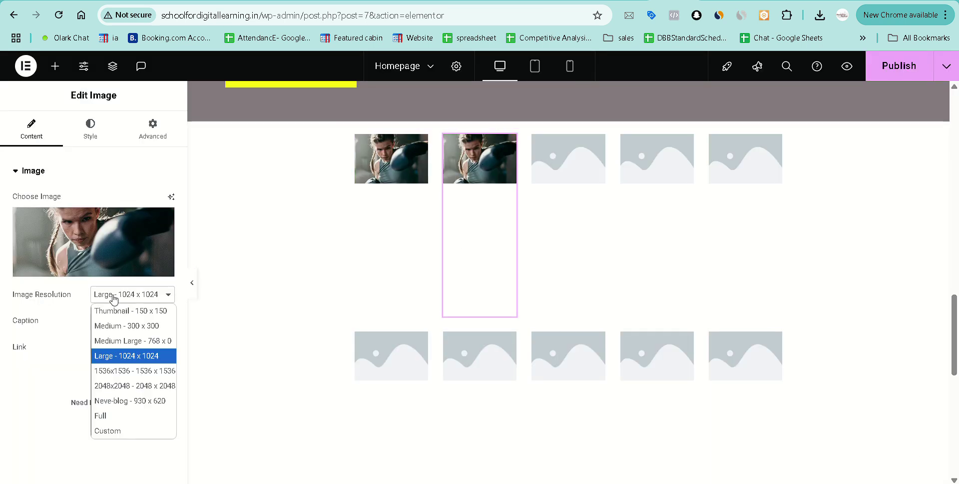
{"action": "left_click", "coordinate": [124, 417]}
{"action": "left_click", "coordinate": [125, 294]}
{"action": "left_click", "coordinate": [127, 431]}
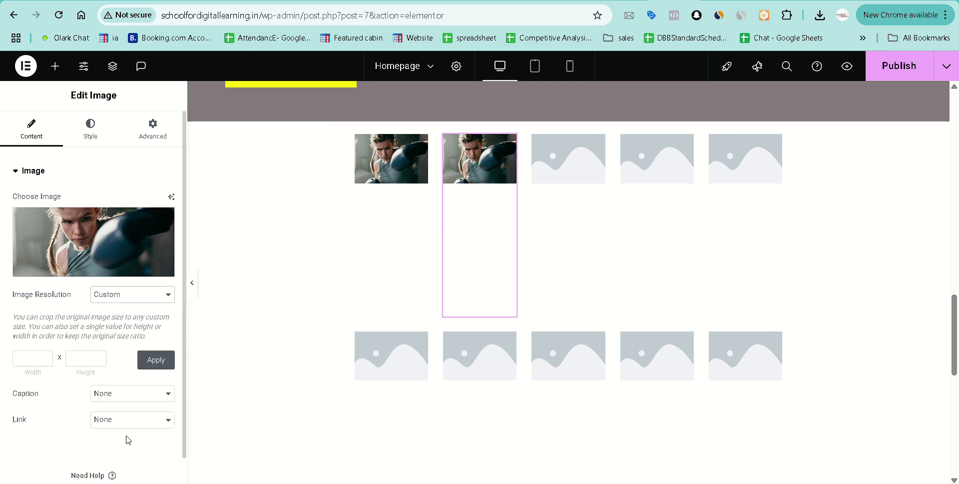
{"action": "left_click", "coordinate": [44, 358]}
{"action": "left_click", "coordinate": [45, 358]}
{"action": "left_click_drag", "start_coordinate": [45, 358], "coordinate": [44, 358]}
{"action": "left_click", "coordinate": [115, 294]}
{"action": "left_click", "coordinate": [114, 308]}
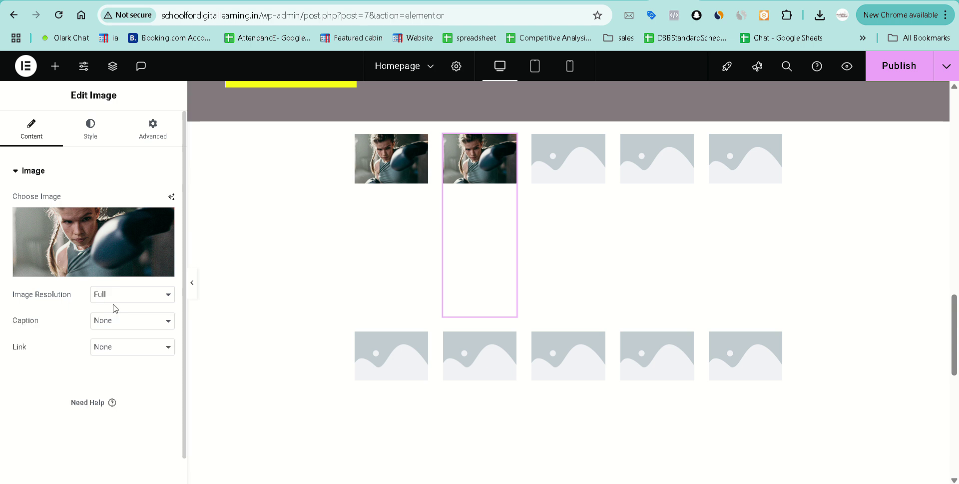
{"action": "key", "text": "ctrl+z"}
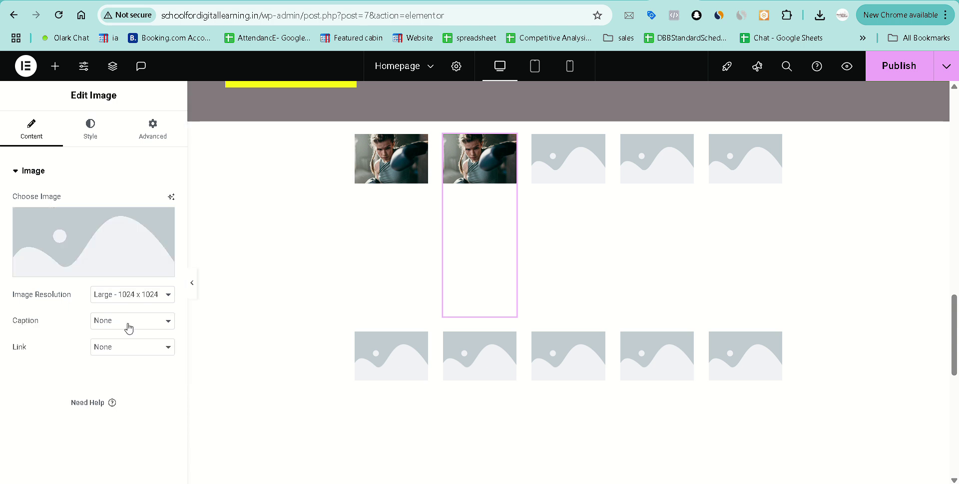
{"action": "key", "text": "ctrl+t"}
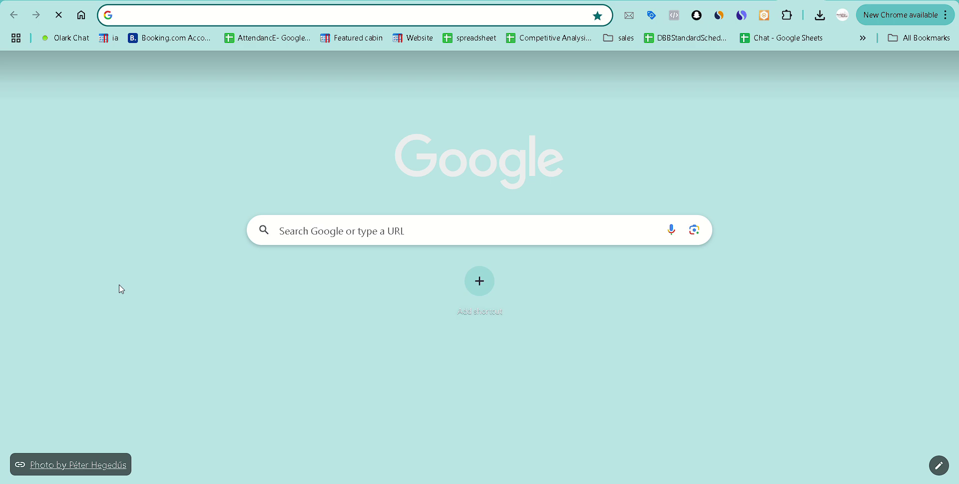
{"action": "key", "text": "ctrl+w"}
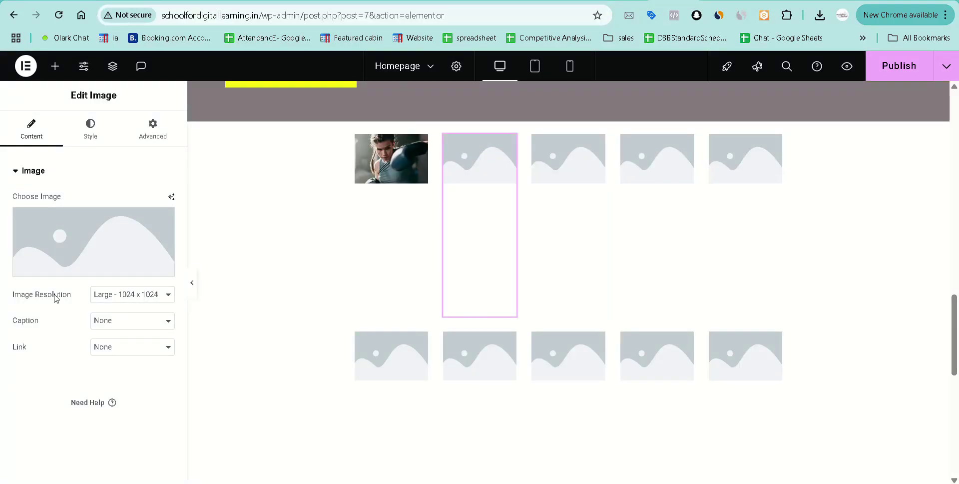
Reinsert the boxing photo into the second cell and add it to the third cell.
{"action": "left_click", "coordinate": [108, 268]}
{"action": "left_click", "coordinate": [211, 228]}
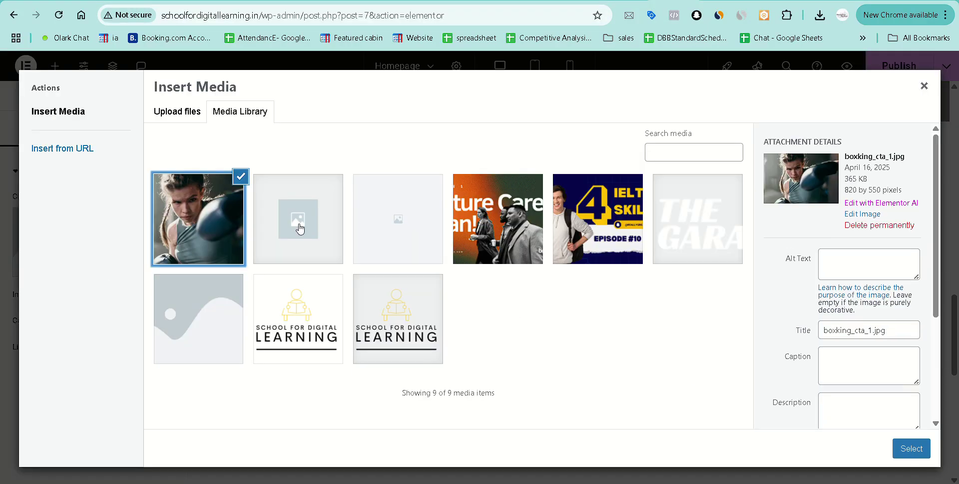
{"action": "left_click", "coordinate": [909, 452]}
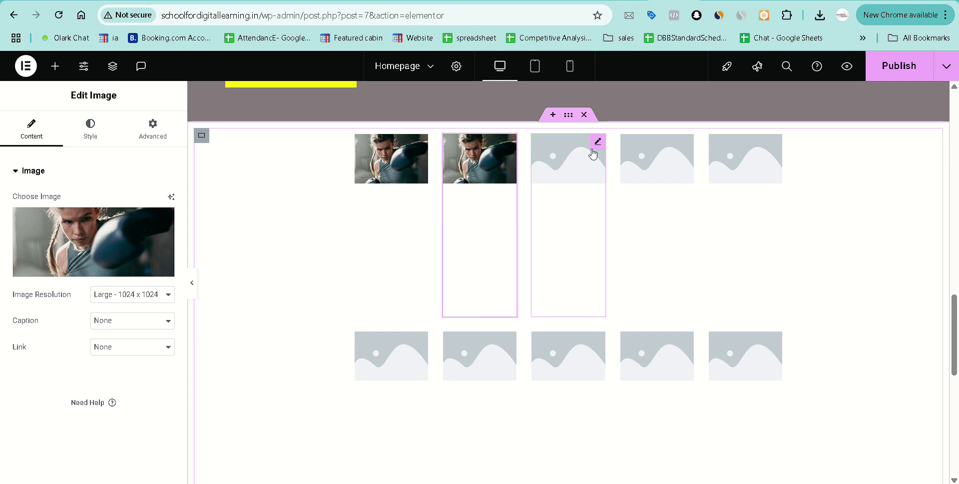
{"action": "left_click", "coordinate": [596, 143]}
{"action": "left_click", "coordinate": [93, 273]}
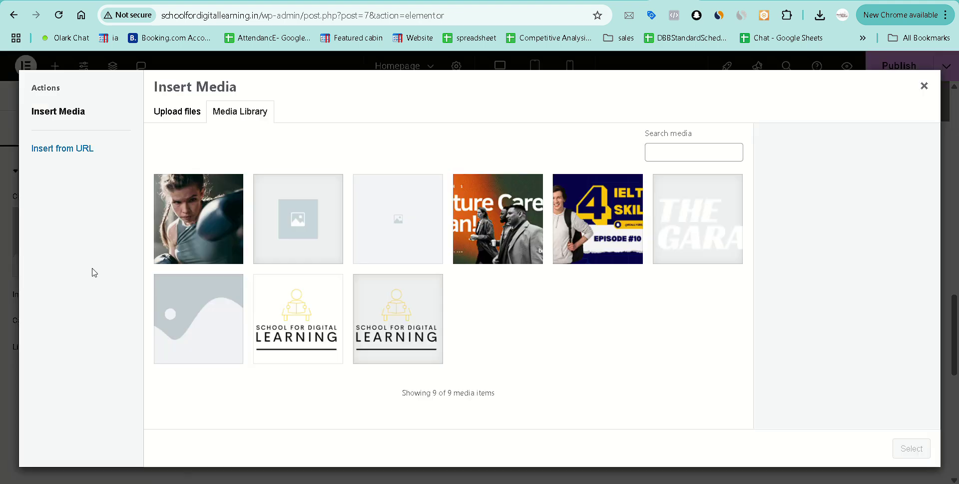
{"action": "left_click", "coordinate": [224, 233]}
{"action": "left_click", "coordinate": [911, 449]}
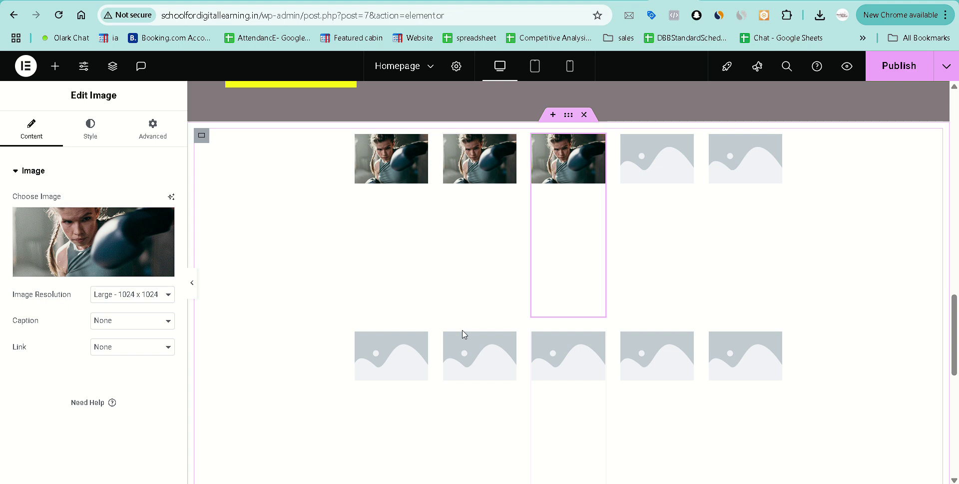
Select the grid container, expand Additional Options, and open its Advanced margin and padding settings.
{"action": "left_click", "coordinate": [202, 135]}
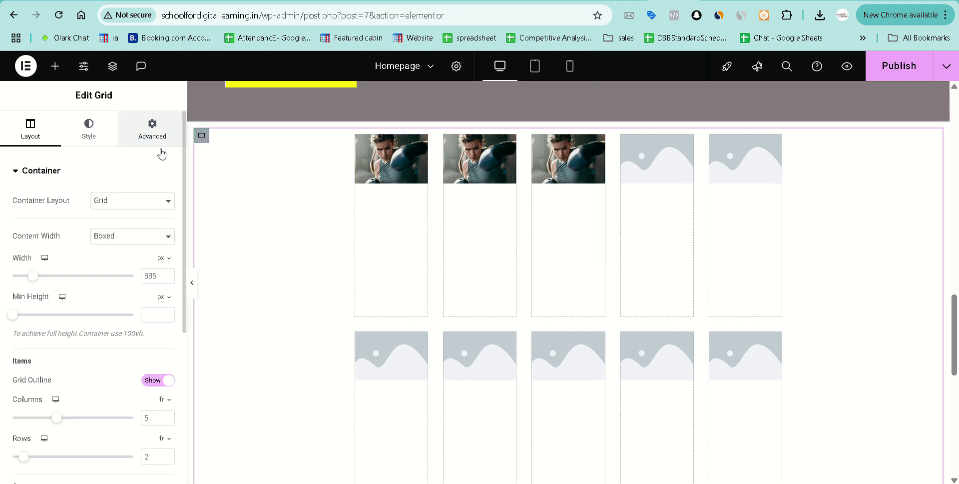
{"action": "scroll", "coordinate": [578, 359], "scroll_direction": "down", "scroll_amount": 2}
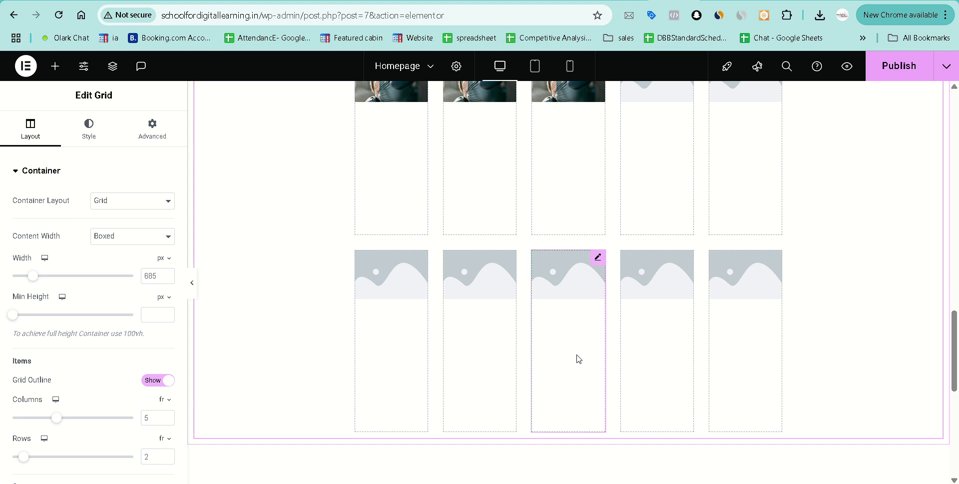
{"action": "scroll", "coordinate": [95, 354], "scroll_direction": "down", "scroll_amount": 2}
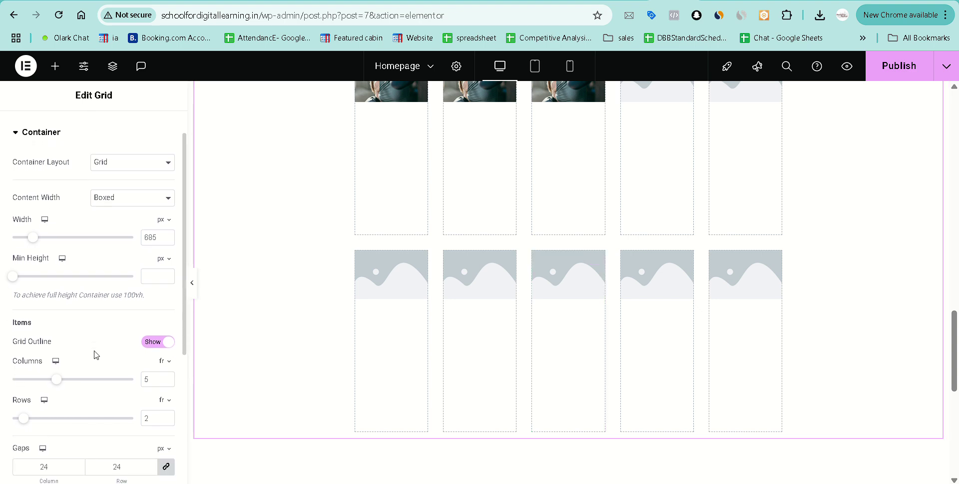
{"action": "scroll", "coordinate": [97, 354], "scroll_direction": "down", "scroll_amount": 5}
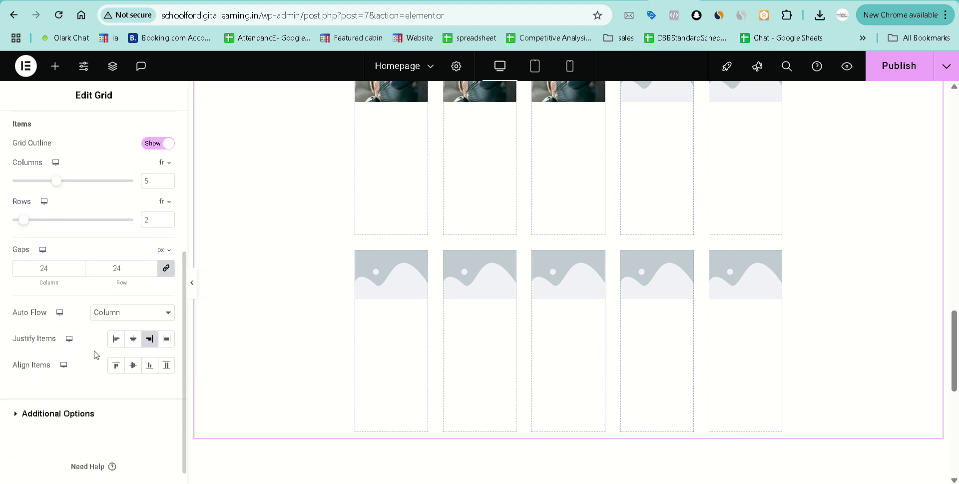
{"action": "scroll", "coordinate": [97, 354], "scroll_direction": "down", "scroll_amount": 1}
{"action": "scroll", "coordinate": [96, 349], "scroll_direction": "up", "scroll_amount": 6}
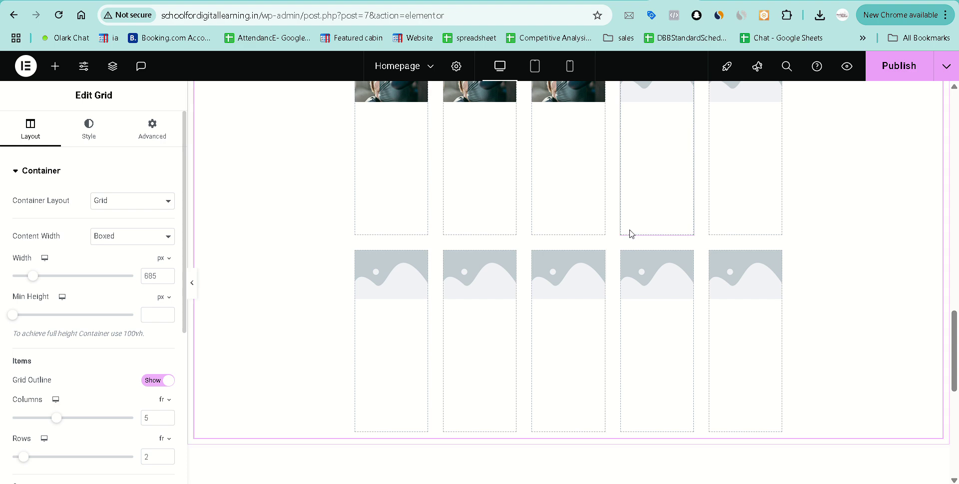
{"action": "scroll", "coordinate": [630, 229], "scroll_direction": "up", "scroll_amount": 3}
{"action": "scroll", "coordinate": [629, 229], "scroll_direction": "down", "scroll_amount": 2}
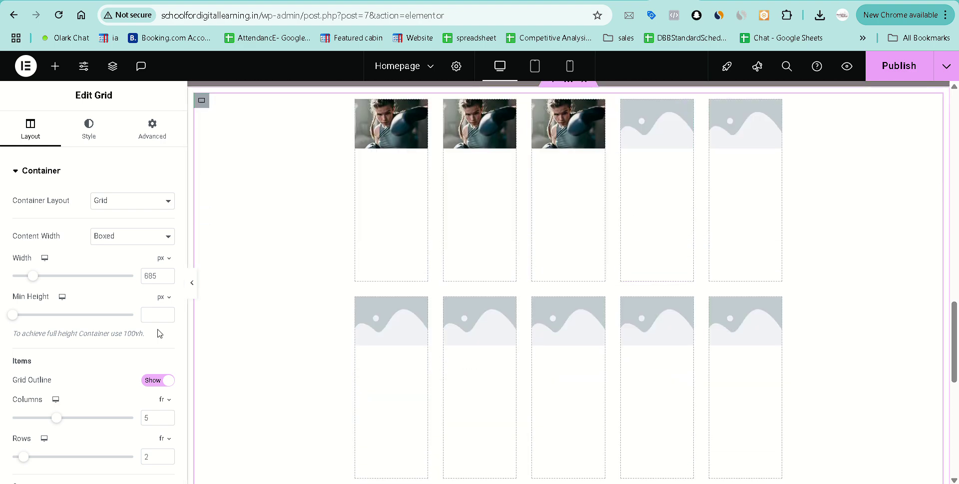
{"action": "scroll", "coordinate": [100, 345], "scroll_direction": "down", "scroll_amount": 5}
{"action": "left_click", "coordinate": [19, 395]}
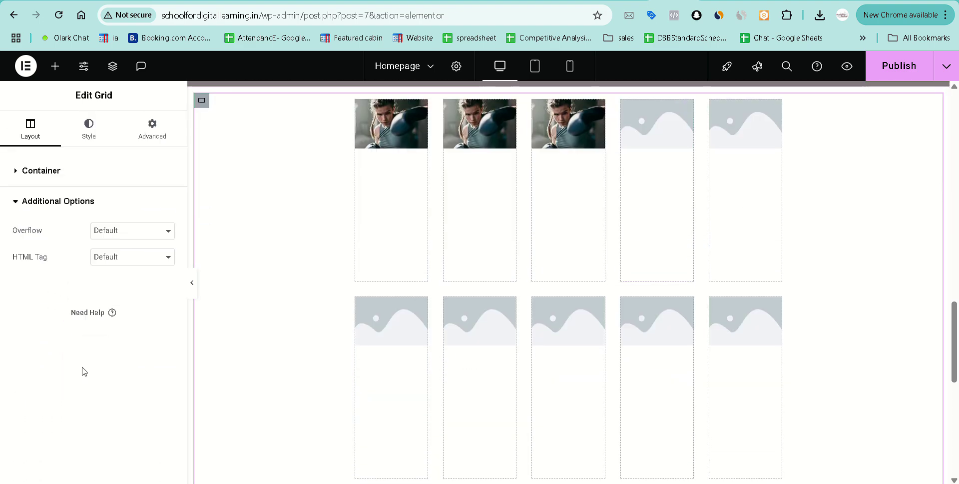
{"action": "left_click", "coordinate": [150, 130]}
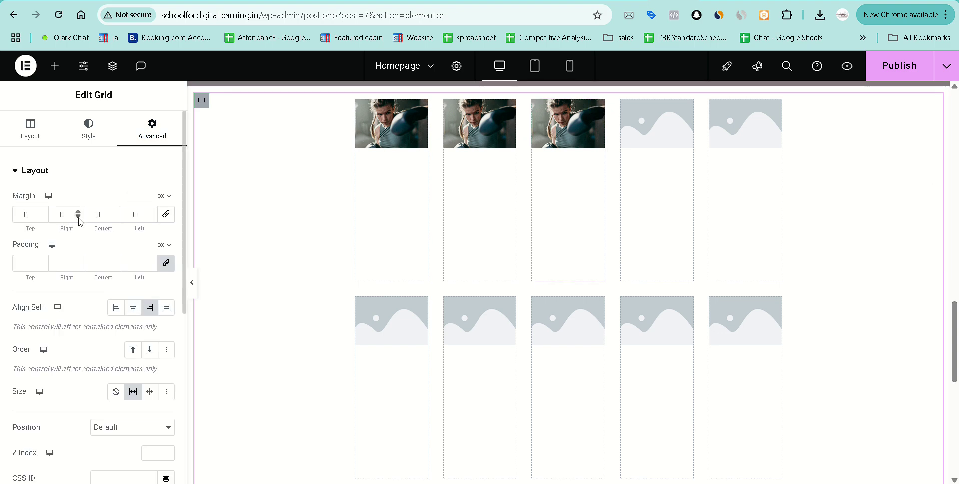
Set the grid's right margin to -200 and preview the shifted layout.
{"action": "left_click_drag", "start_coordinate": [79, 218], "coordinate": [78, 218]}
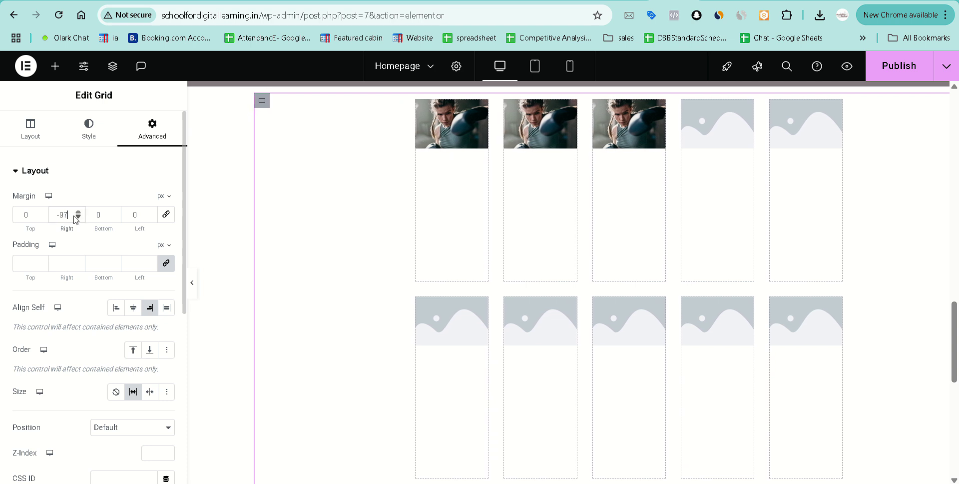
{"action": "key", "text": "ctrl+a"}
{"action": "type", "text": "0"}
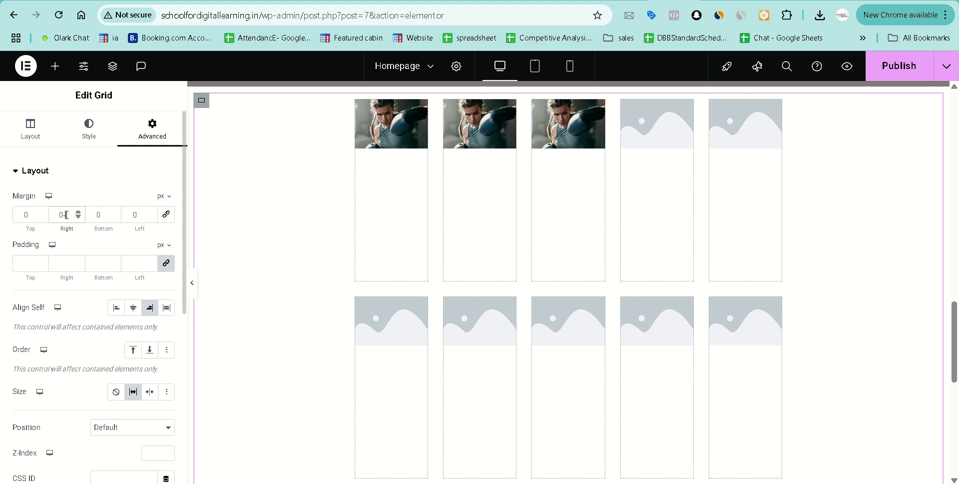
{"action": "type", "text": "00"}
{"action": "key", "text": "ctrl+a"}
{"action": "type", "text": "-200"}
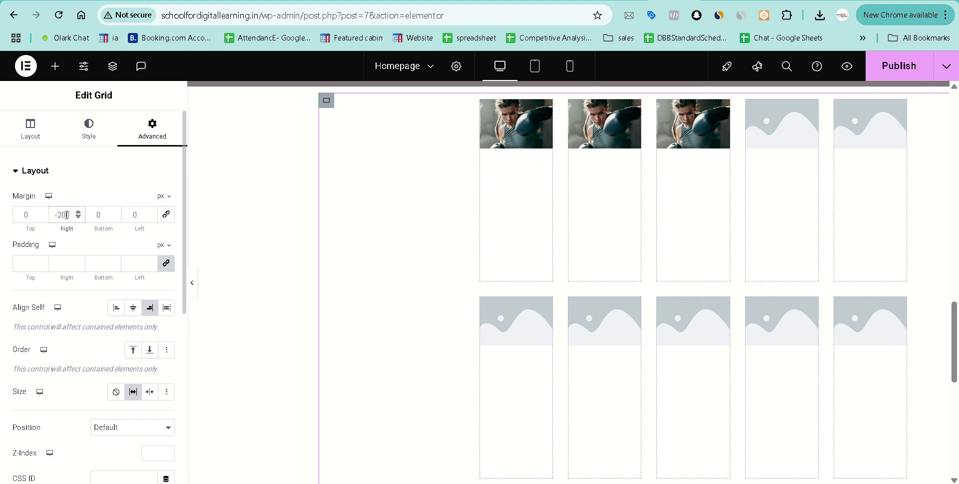
{"action": "scroll", "coordinate": [850, 332], "scroll_direction": "up", "scroll_amount": 2}
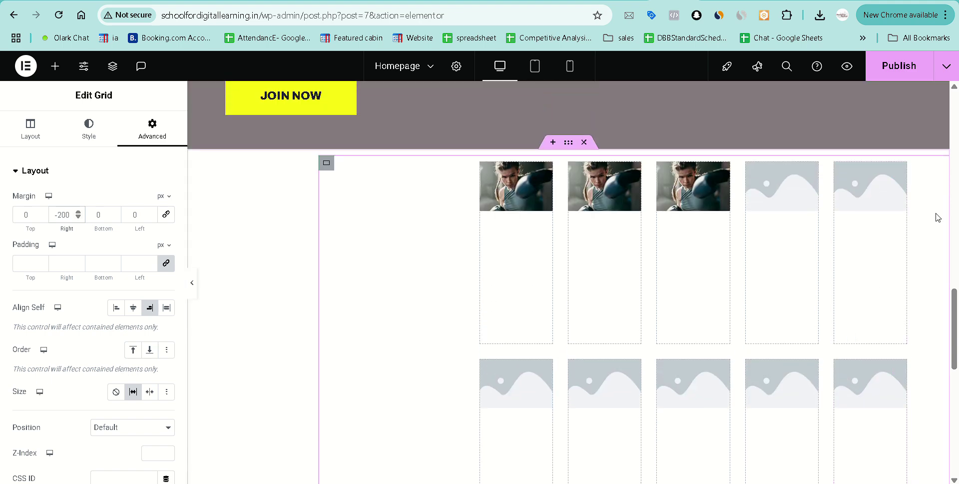
{"action": "left_click", "coordinate": [195, 287]}
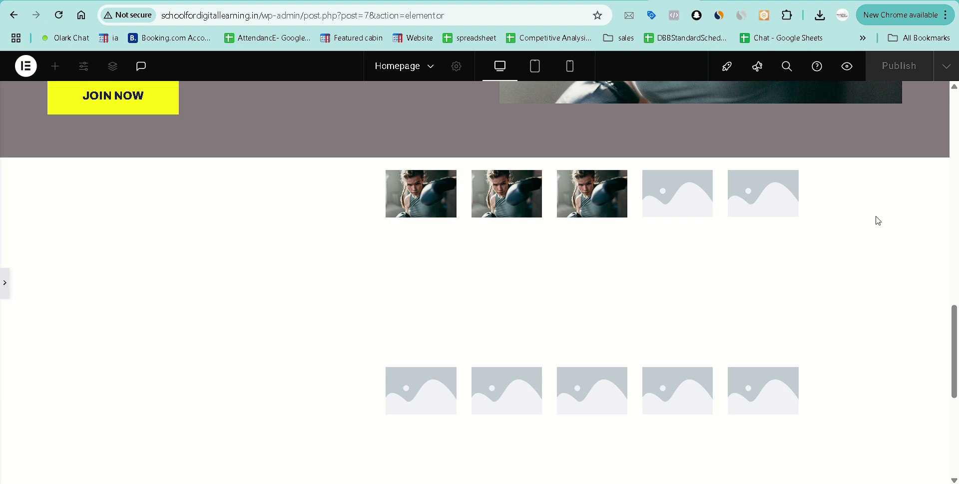
{"action": "left_click", "coordinate": [6, 289]}
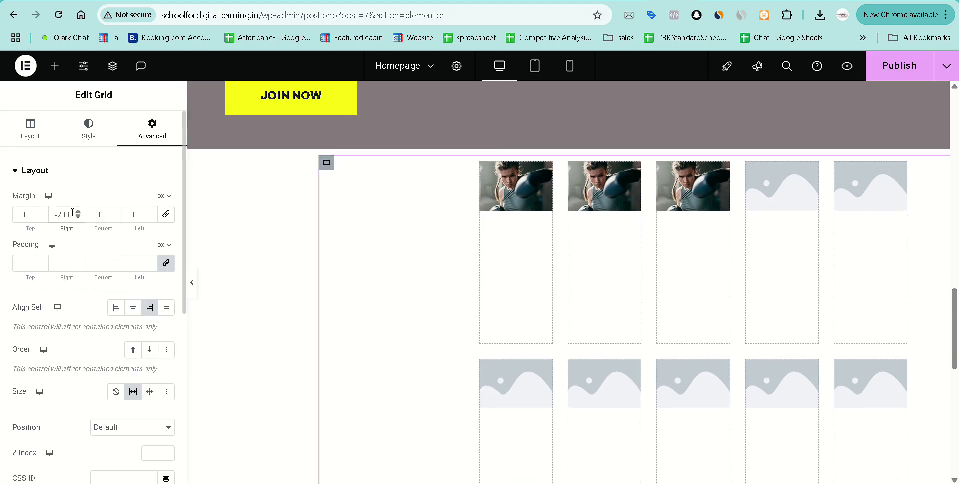
Change the right margin to -300, then -400, previewing the grid's position each time.
{"action": "key", "text": "BackSpace"}
{"action": "type", "text": "3"}
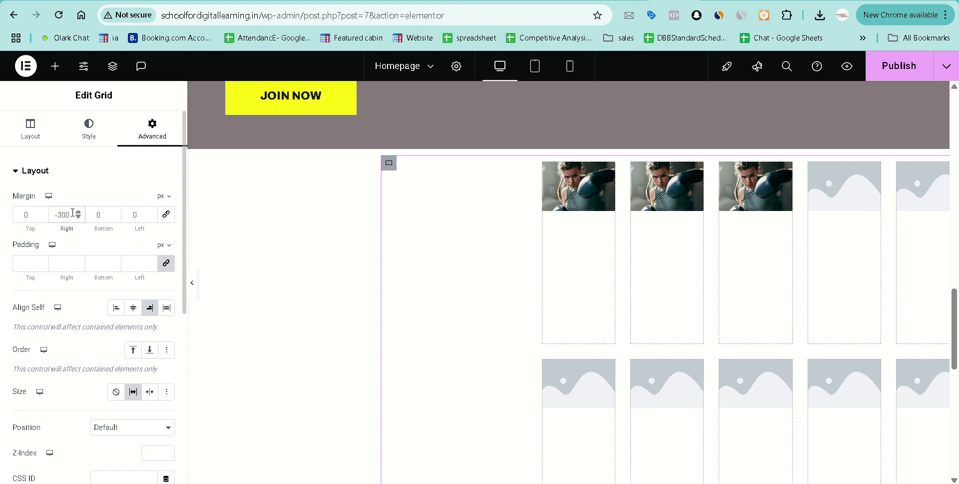
{"action": "left_click", "coordinate": [193, 286]}
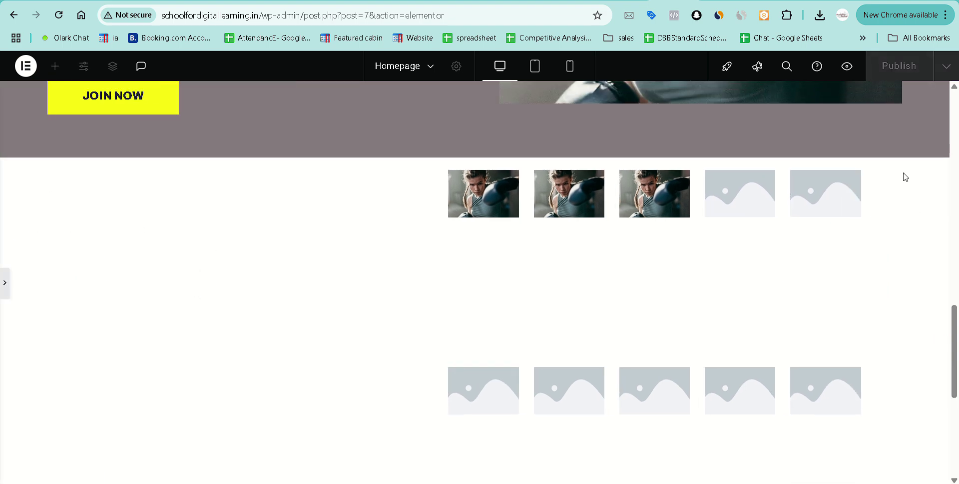
{"action": "left_click", "coordinate": [5, 283]}
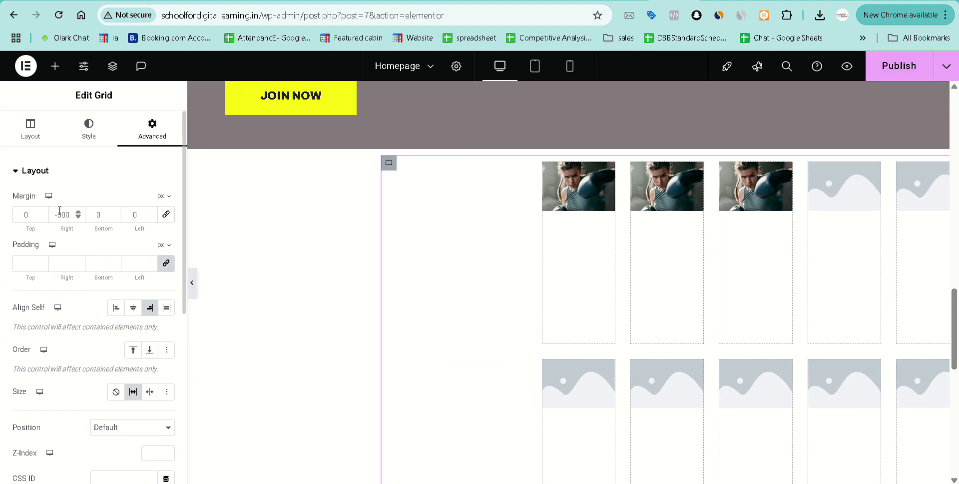
{"action": "key", "text": "BackSpace"}
{"action": "type", "text": "4"}
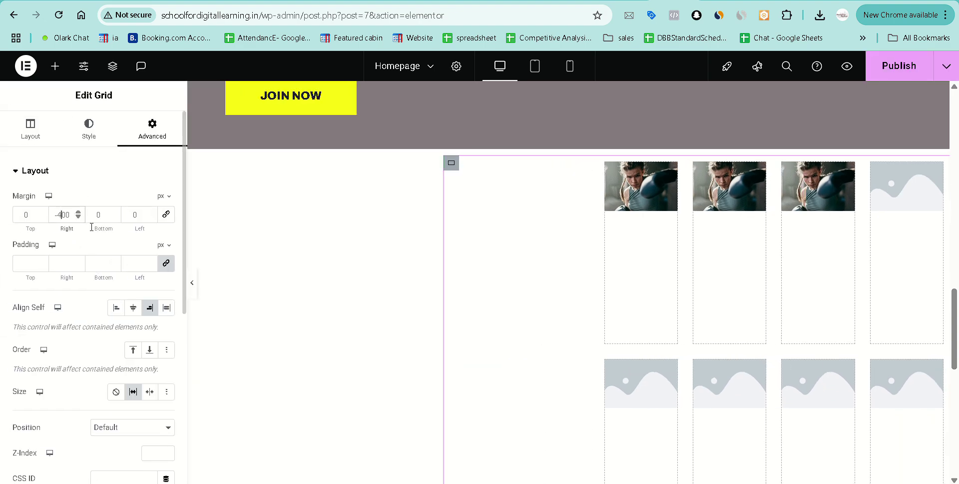
{"action": "left_click", "coordinate": [192, 283]}
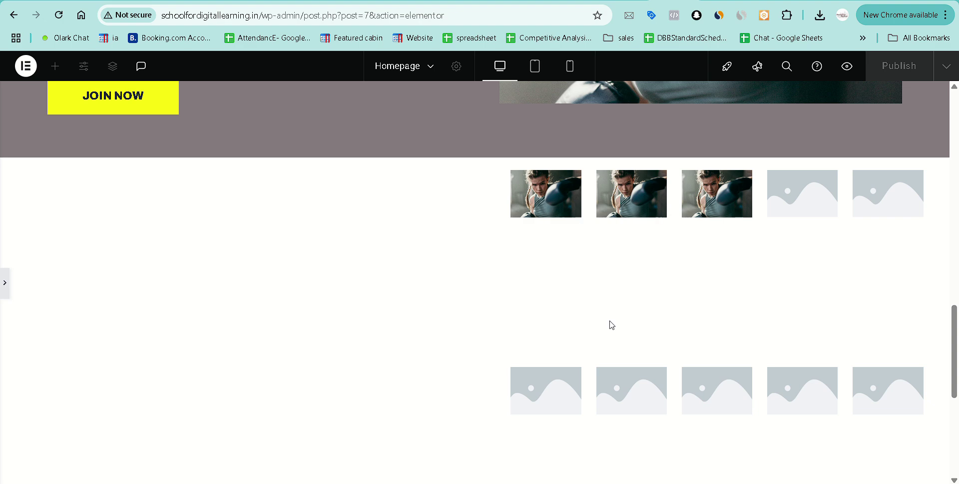
{"action": "scroll", "coordinate": [615, 297], "scroll_direction": "down", "scroll_amount": 2}
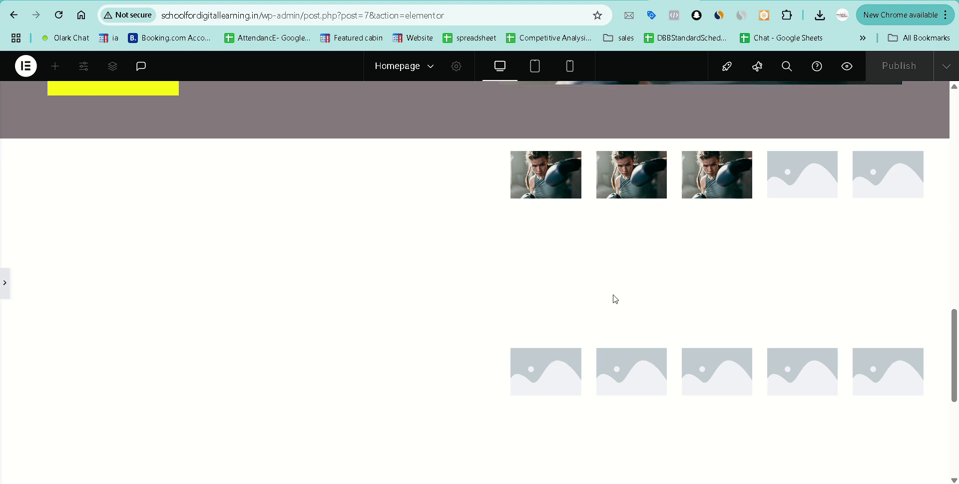
{"action": "scroll", "coordinate": [514, 220], "scroll_direction": "up", "scroll_amount": 2}
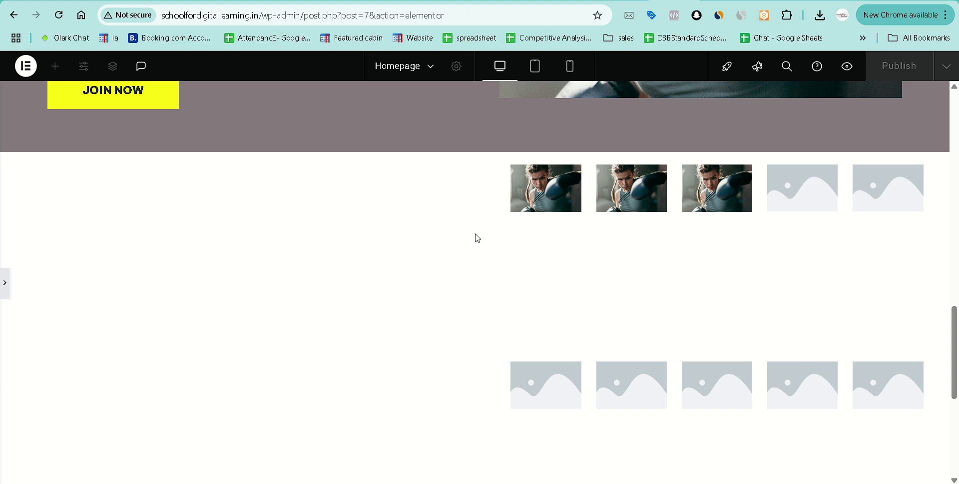
{"action": "left_click", "coordinate": [5, 289]}
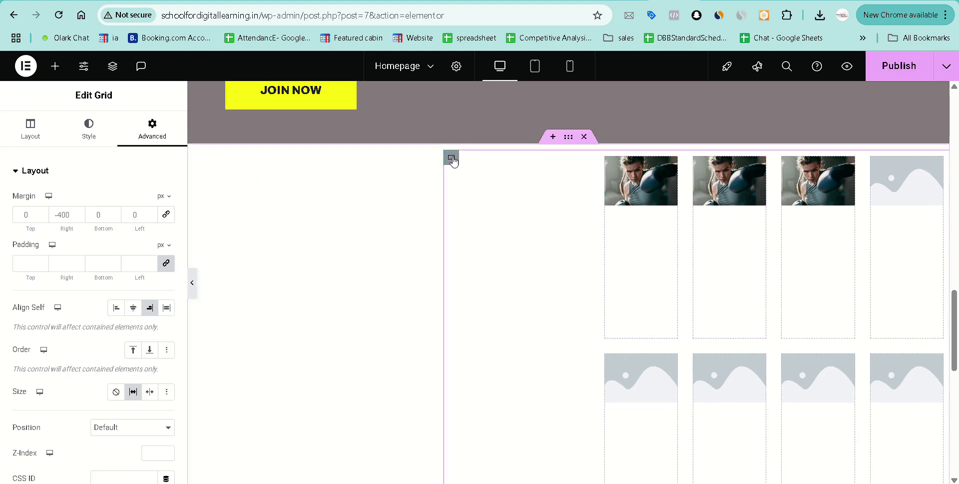
Set the grid's top margin to 34 and paste 34 into the bottom margin.
{"action": "left_click", "coordinate": [41, 213]}
{"action": "left_click", "coordinate": [42, 212]}
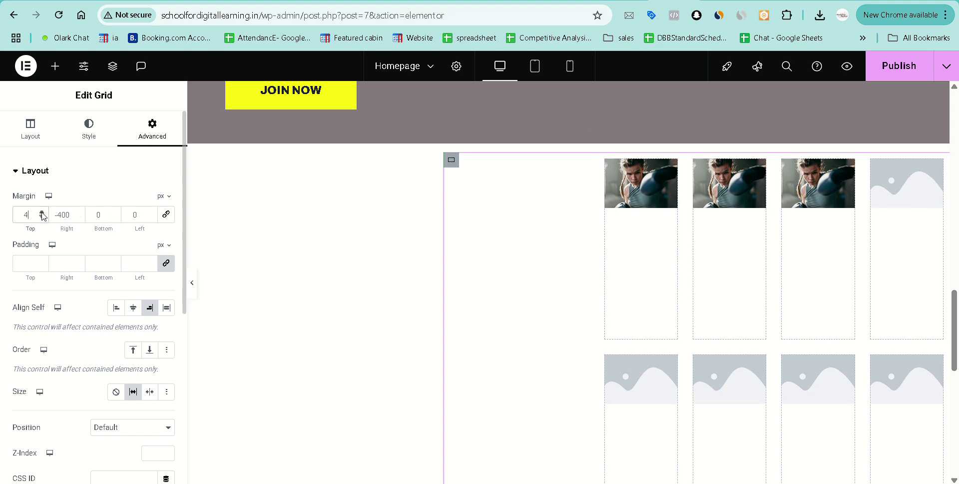
{"action": "left_click", "coordinate": [42, 212]}
{"action": "left_click", "coordinate": [41, 213]}
{"action": "left_click", "coordinate": [41, 212]}
{"action": "left_click", "coordinate": [42, 212]}
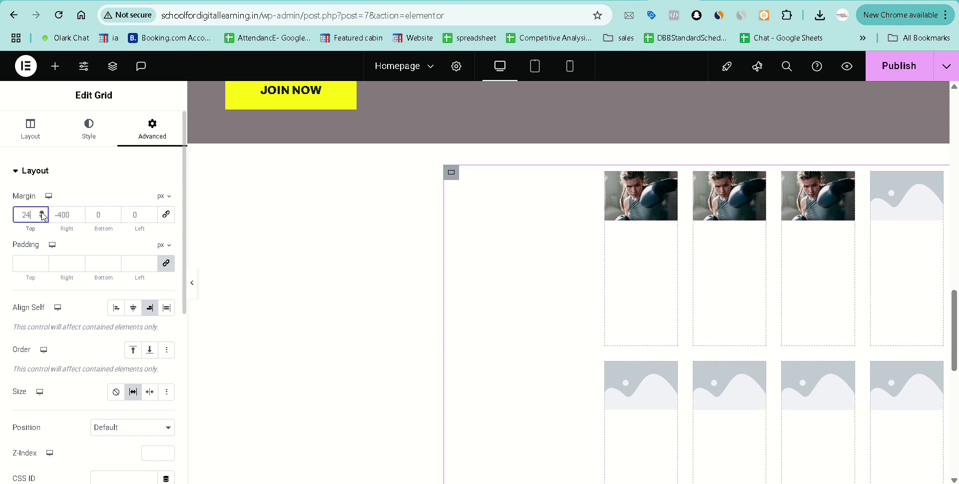
{"action": "left_click", "coordinate": [41, 212]}
{"action": "left_click", "coordinate": [41, 213]}
{"action": "scroll", "coordinate": [548, 332], "scroll_direction": "down", "scroll_amount": 3}
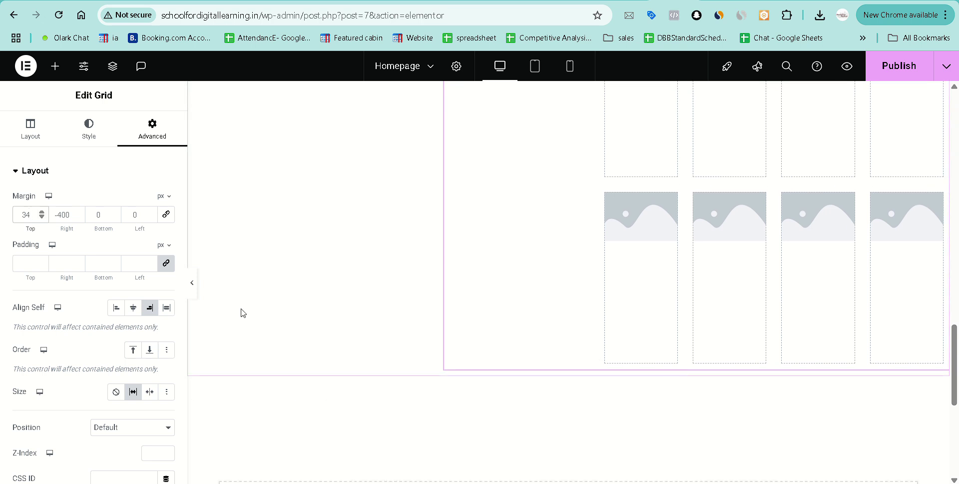
{"action": "left_click", "coordinate": [43, 229]}
{"action": "key", "text": "ctrl+c"}
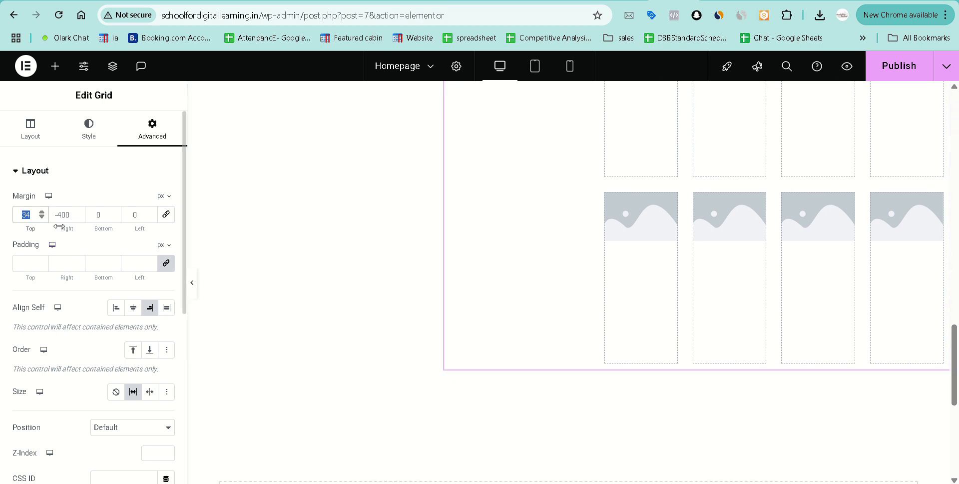
{"action": "left_click", "coordinate": [106, 214]}
{"action": "key", "text": "ctrl+v"}
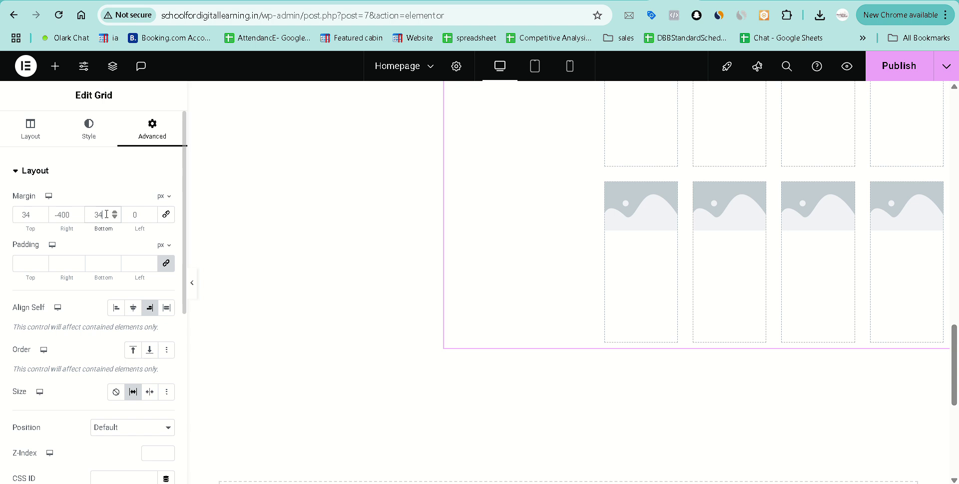
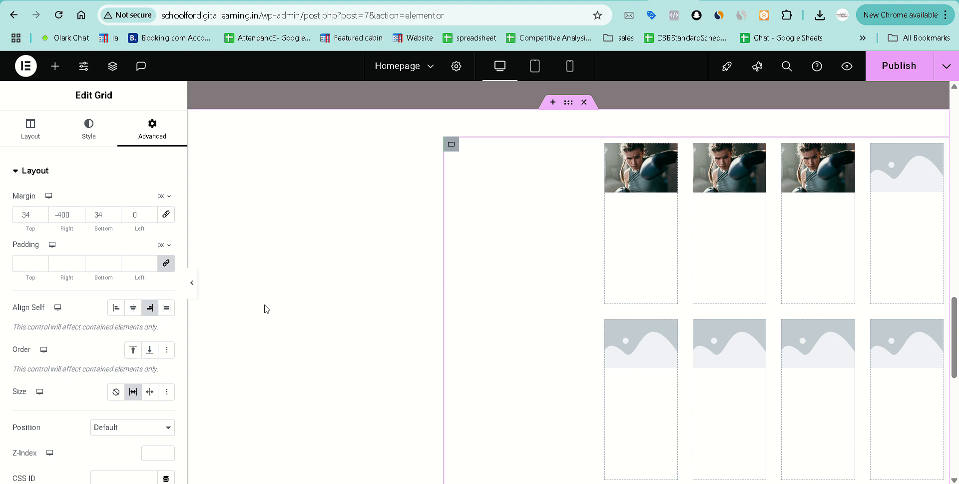
Add a Heading widget above the image grid, discarding a mistaken text block, and left-align it.
{"action": "left_click", "coordinate": [56, 69]}
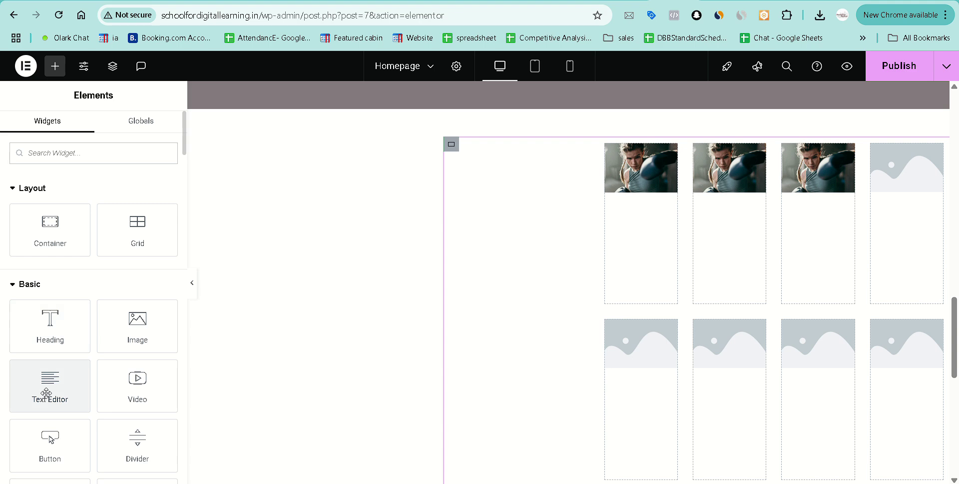
{"action": "left_click_drag", "start_coordinate": [46, 393], "coordinate": [490, 306]}
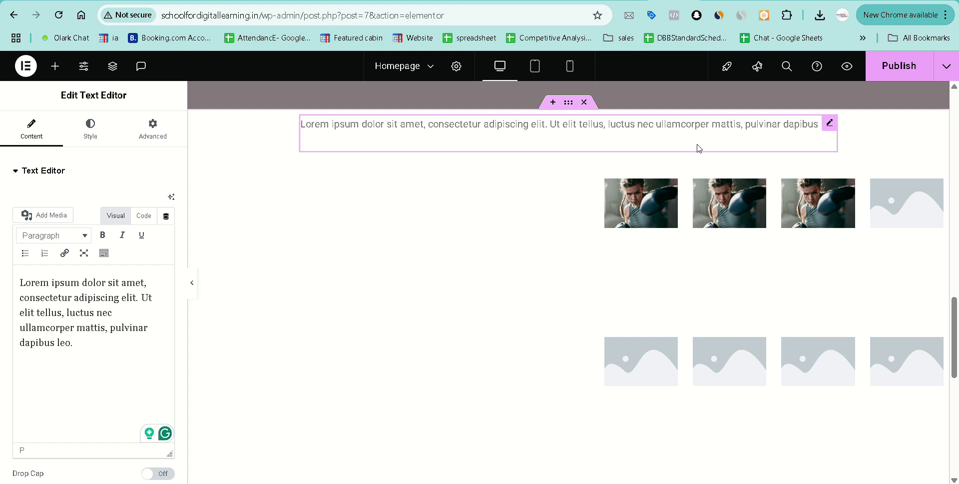
{"action": "key", "text": "Delete"}
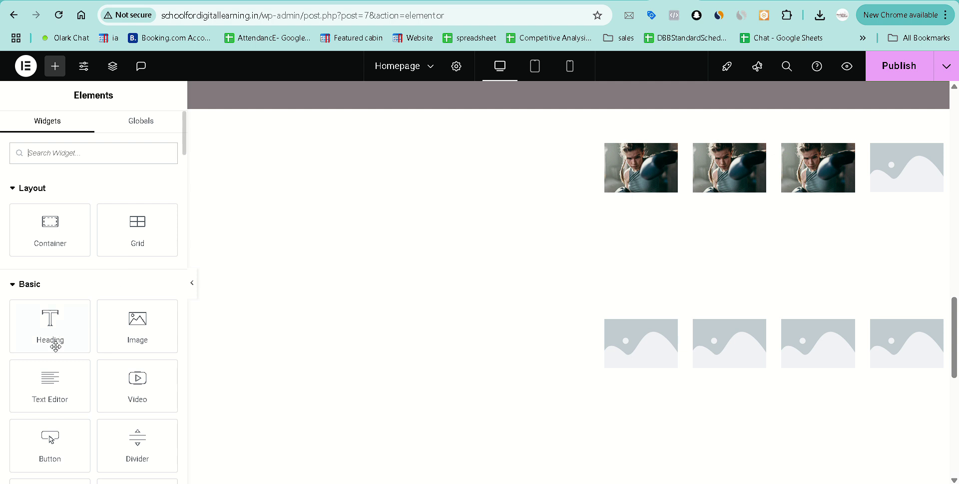
{"action": "left_click_drag", "start_coordinate": [45, 330], "coordinate": [484, 215]}
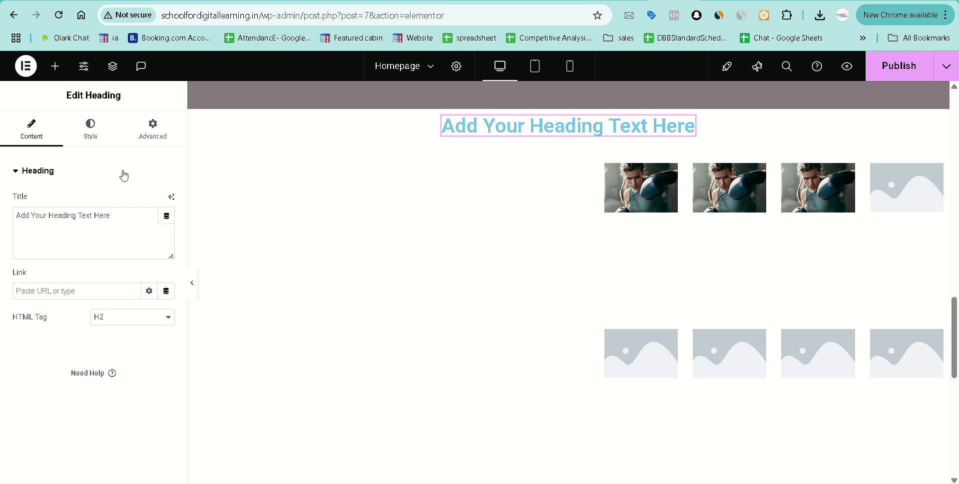
{"action": "left_click", "coordinate": [109, 130]}
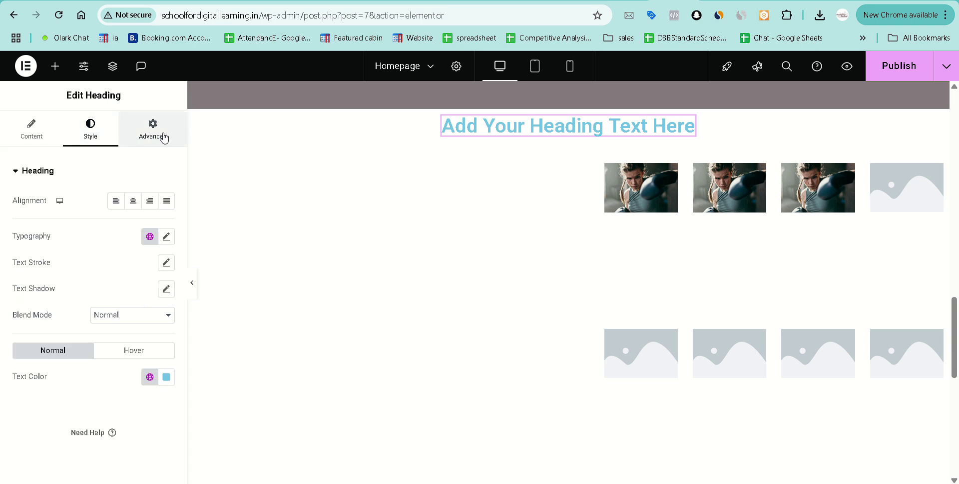
{"action": "left_click", "coordinate": [114, 202]}
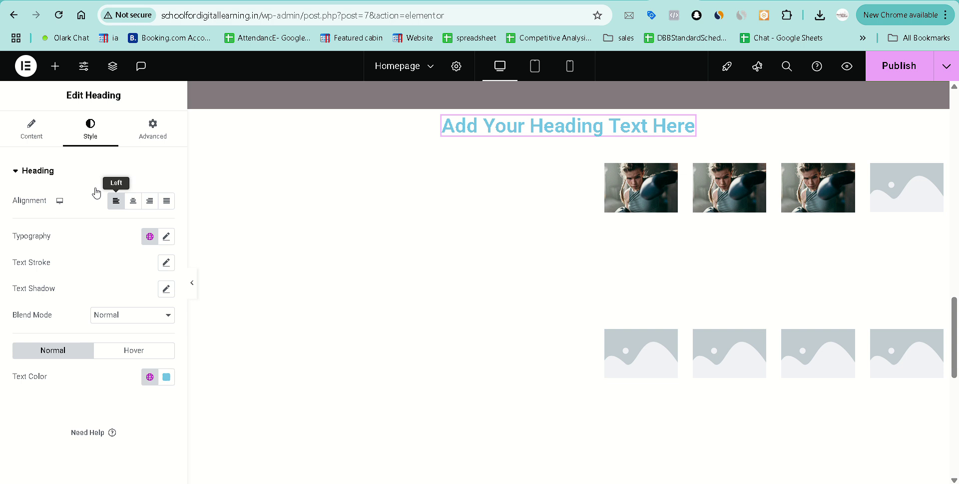
{"action": "left_click", "coordinate": [33, 137]}
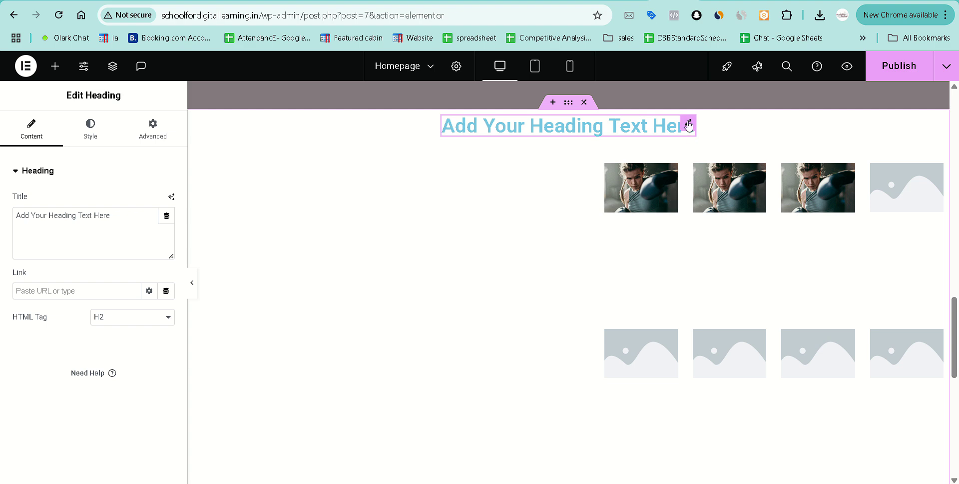
Delete the placeholder heading and the client image grid.
{"action": "right_click", "coordinate": [531, 129]}
{"action": "left_click", "coordinate": [561, 414]}
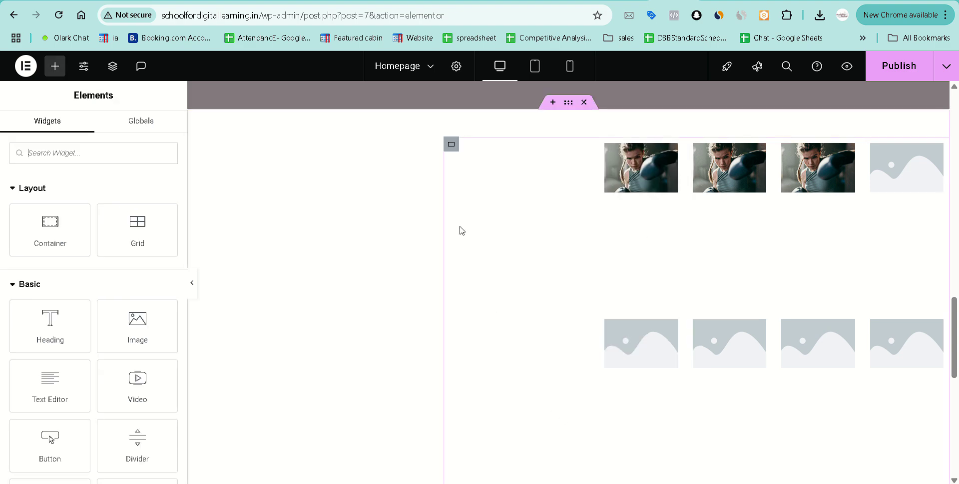
{"action": "right_click", "coordinate": [489, 182]}
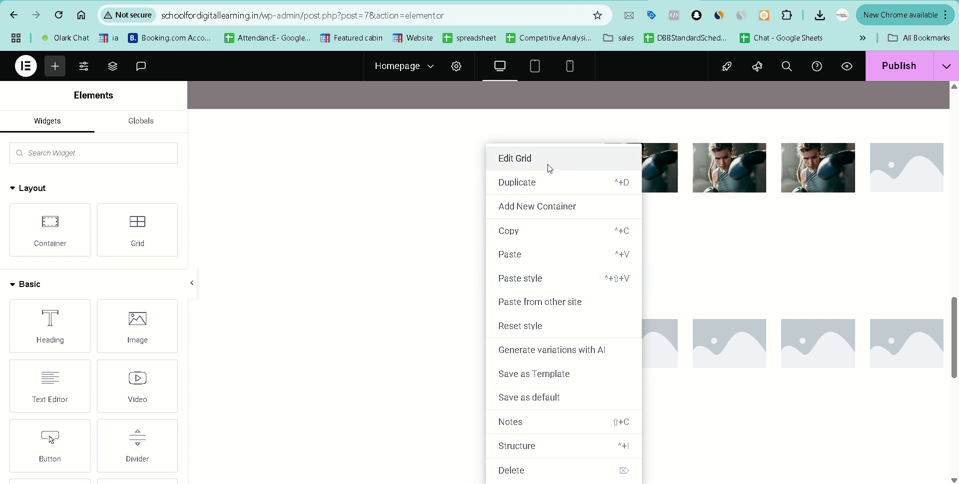
{"action": "left_click", "coordinate": [549, 168]}
{"action": "right_click", "coordinate": [476, 145]}
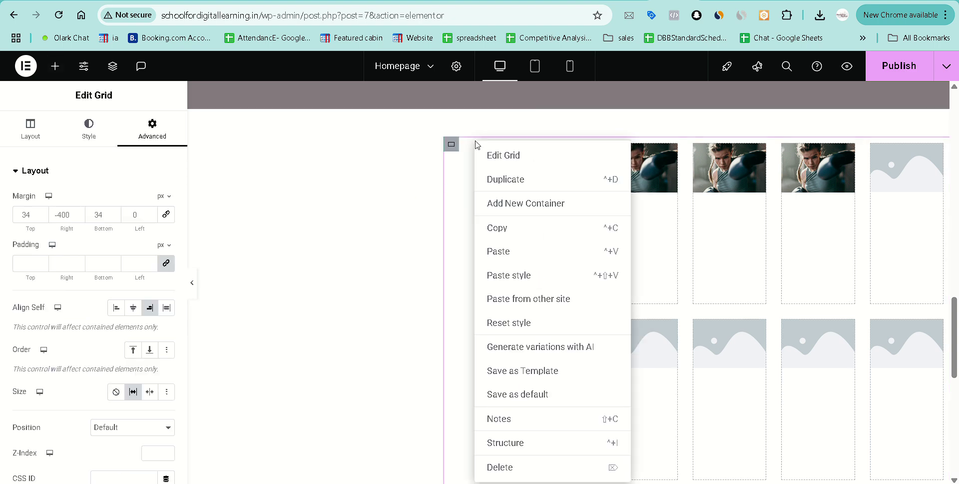
{"action": "left_click", "coordinate": [521, 471]}
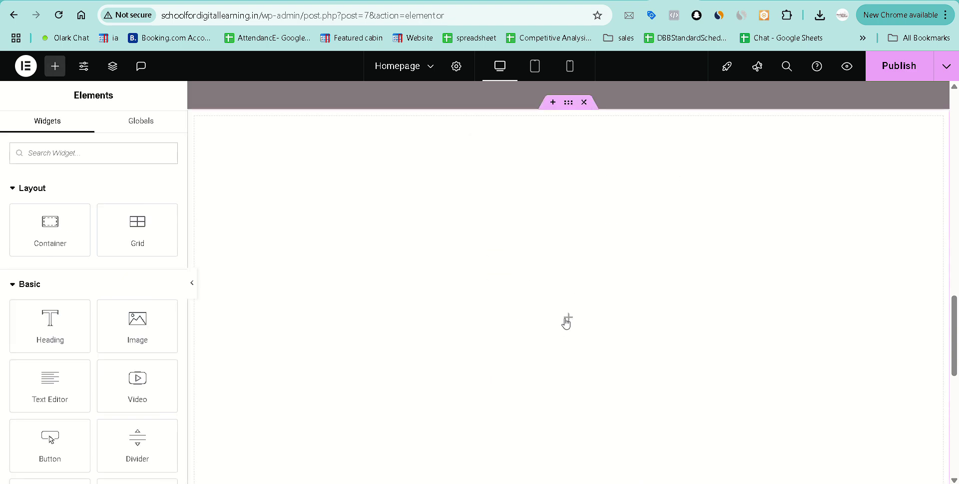
Add a new Grid set to 2 columns and 1 row.
{"action": "left_click", "coordinate": [139, 230]}
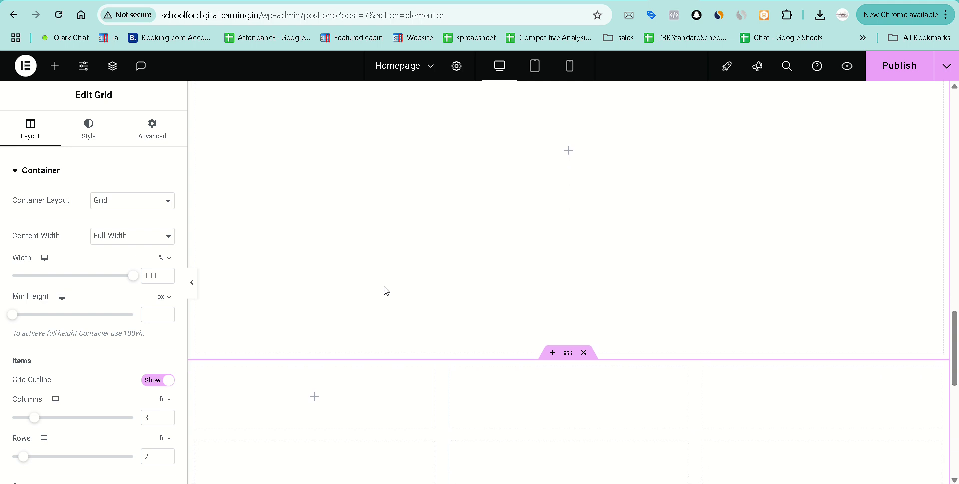
{"action": "scroll", "coordinate": [55, 385], "scroll_direction": "down", "scroll_amount": 3}
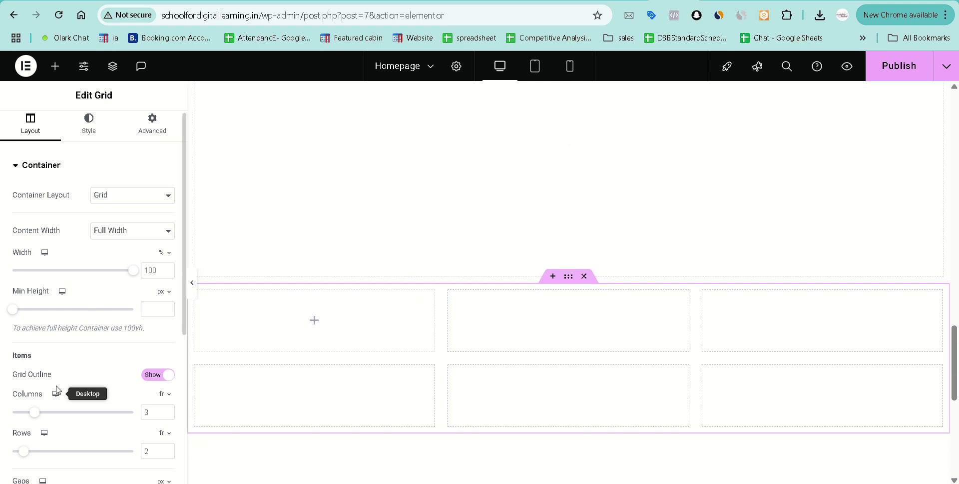
{"action": "left_click_drag", "start_coordinate": [33, 350], "coordinate": [2, 351]}
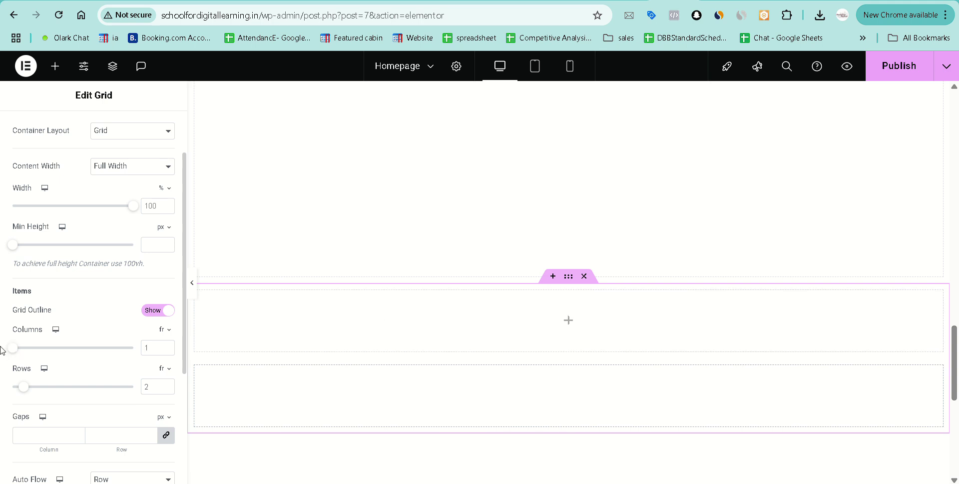
{"action": "left_click_drag", "start_coordinate": [24, 390], "coordinate": [3, 389]}
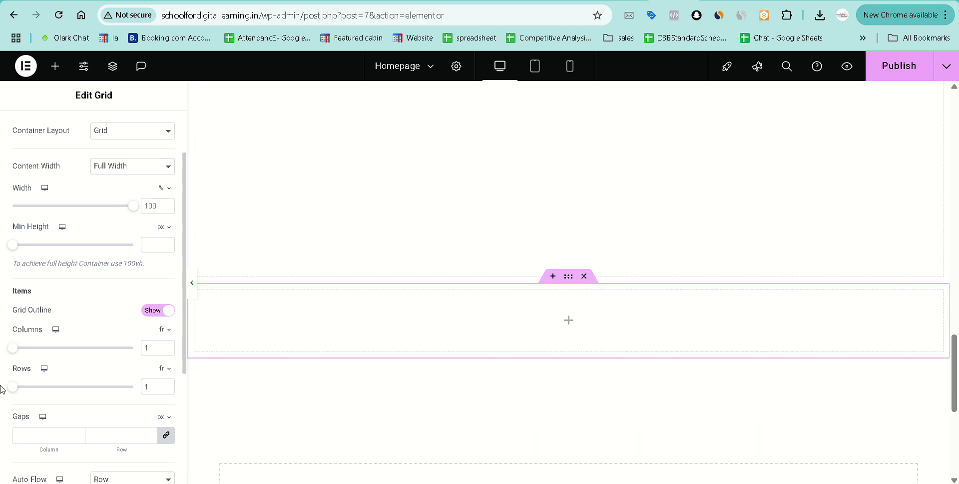
{"action": "left_click_drag", "start_coordinate": [15, 355], "coordinate": [21, 354]}
{"action": "scroll", "coordinate": [554, 388], "scroll_direction": "down", "scroll_amount": 1}
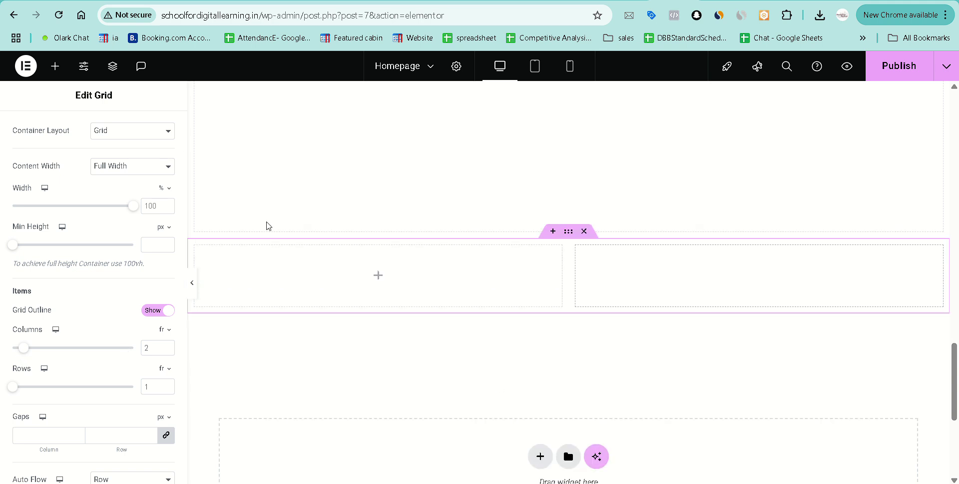
Place a Container in the left cell and a nested Grid in the right column.
{"action": "left_click", "coordinate": [378, 275]}
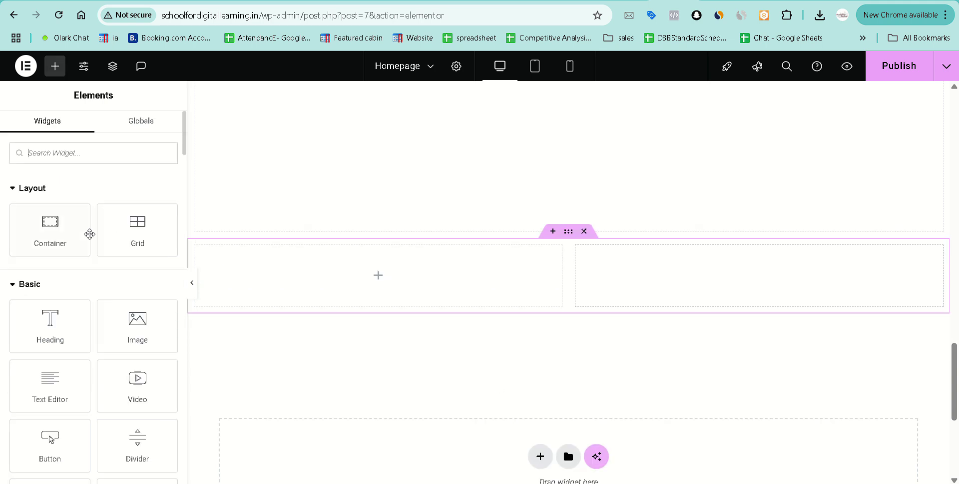
{"action": "left_click_drag", "start_coordinate": [90, 234], "coordinate": [361, 293]}
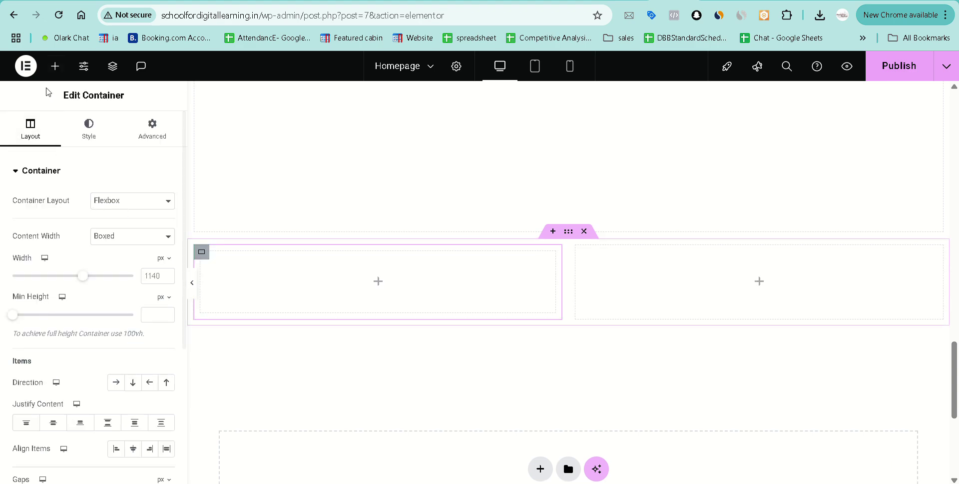
{"action": "left_click", "coordinate": [55, 66]}
{"action": "left_click_drag", "start_coordinate": [135, 235], "coordinate": [660, 290]}
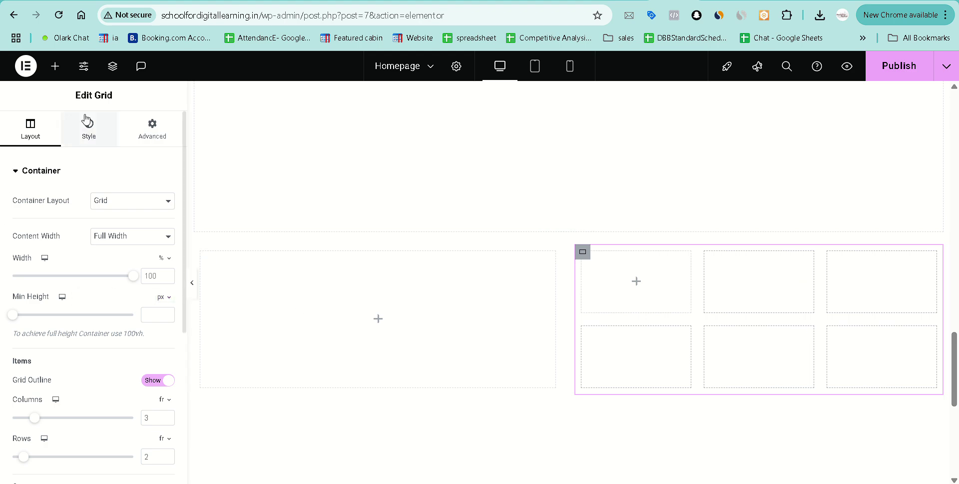
Add a Text Editor widget to the left column and replace its text with 'Our Clients'.
{"action": "left_click", "coordinate": [379, 320]}
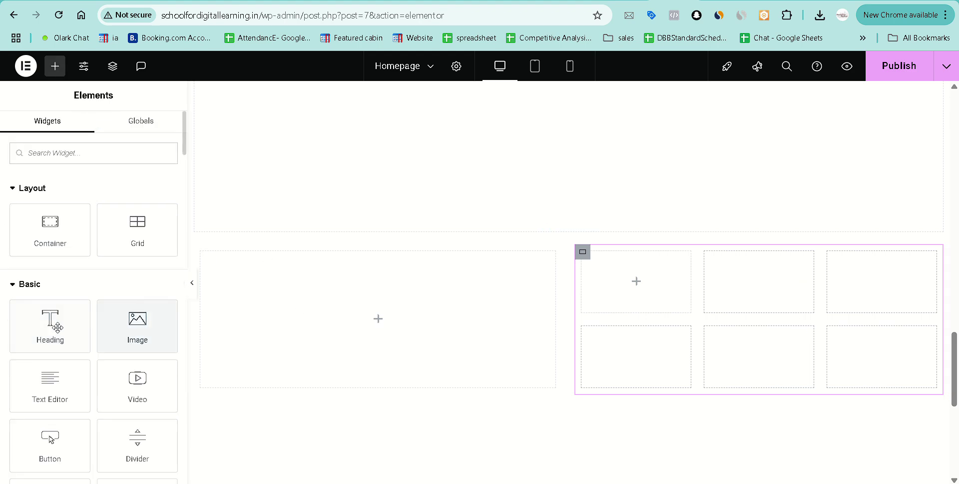
{"action": "left_click_drag", "start_coordinate": [50, 395], "coordinate": [386, 333]}
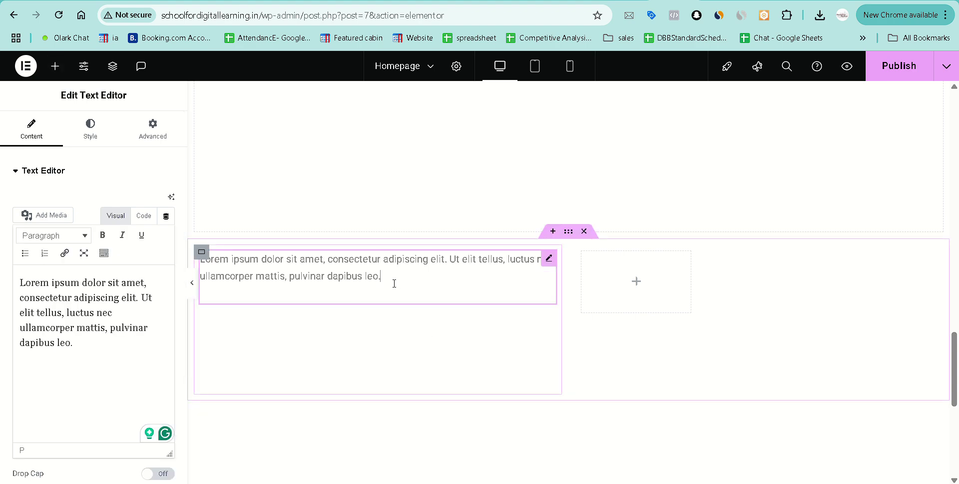
{"action": "left_click_drag", "start_coordinate": [392, 284], "coordinate": [280, 278]}
{"action": "key", "text": "ctrl+a"}
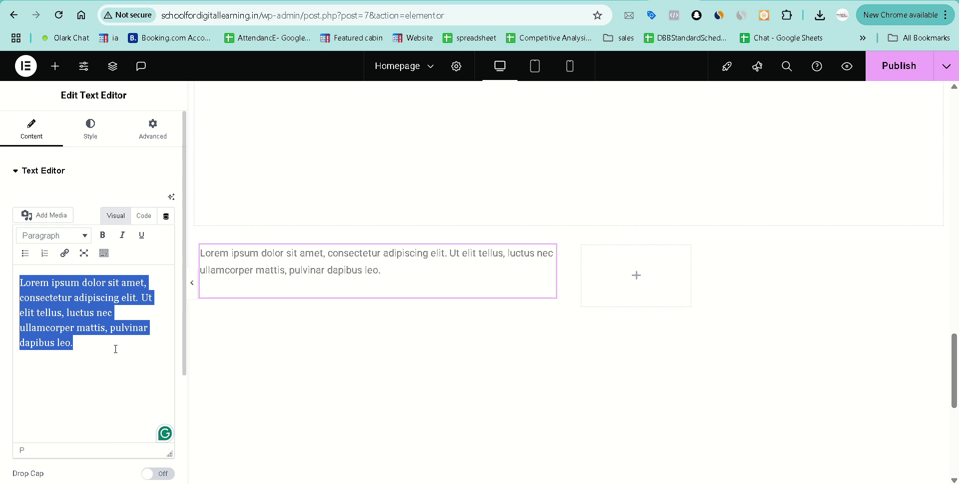
{"action": "type", "text": "Out"}
{"action": "key", "text": "BackSpace"}
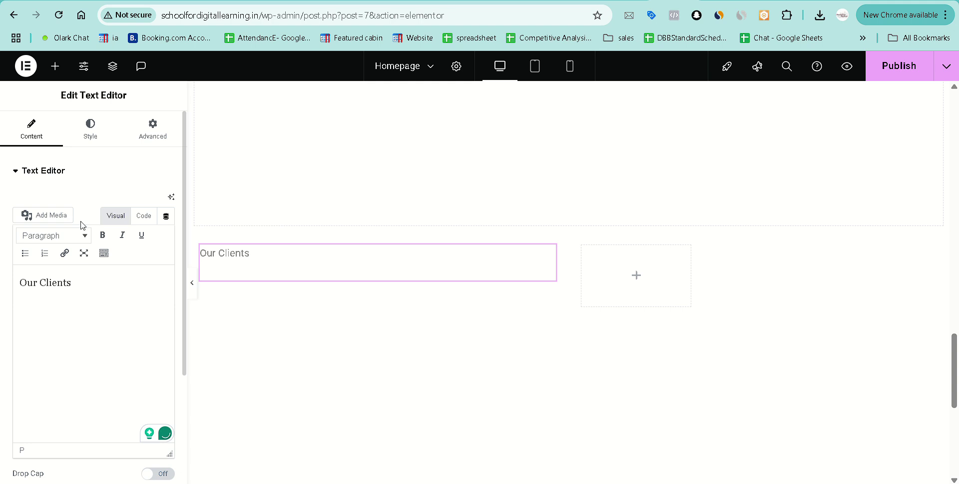
Set the Our Clients text alignment to Center.
{"action": "left_click", "coordinate": [89, 127]}
{"action": "left_click", "coordinate": [134, 202]}
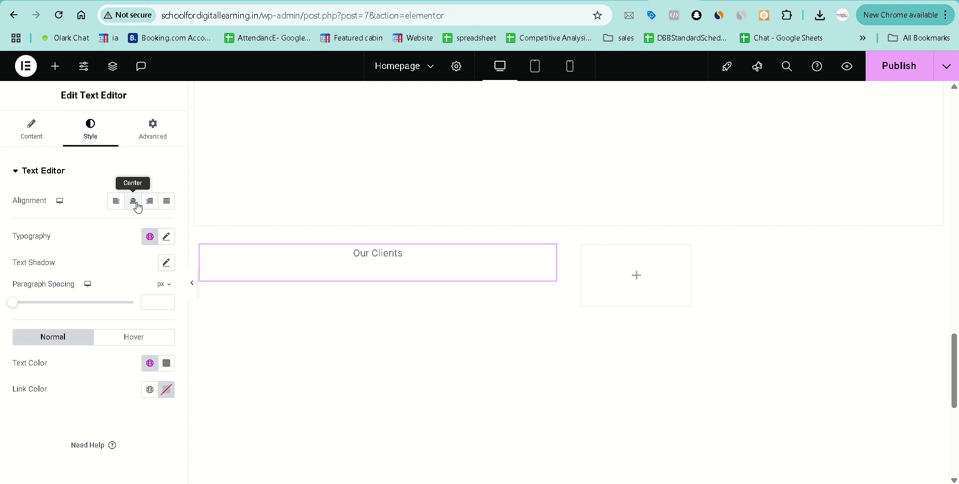
{"action": "left_click", "coordinate": [164, 202]}
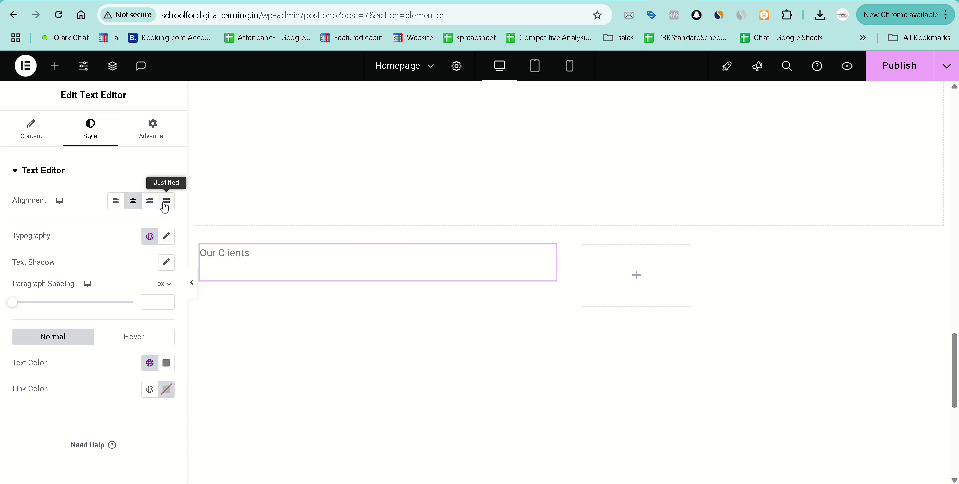
{"action": "left_click", "coordinate": [133, 201]}
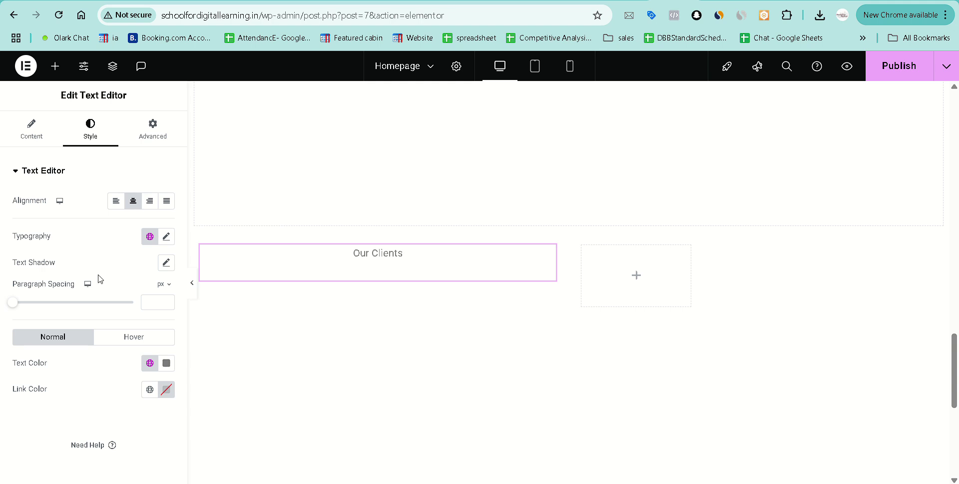
{"action": "left_click", "coordinate": [153, 129]}
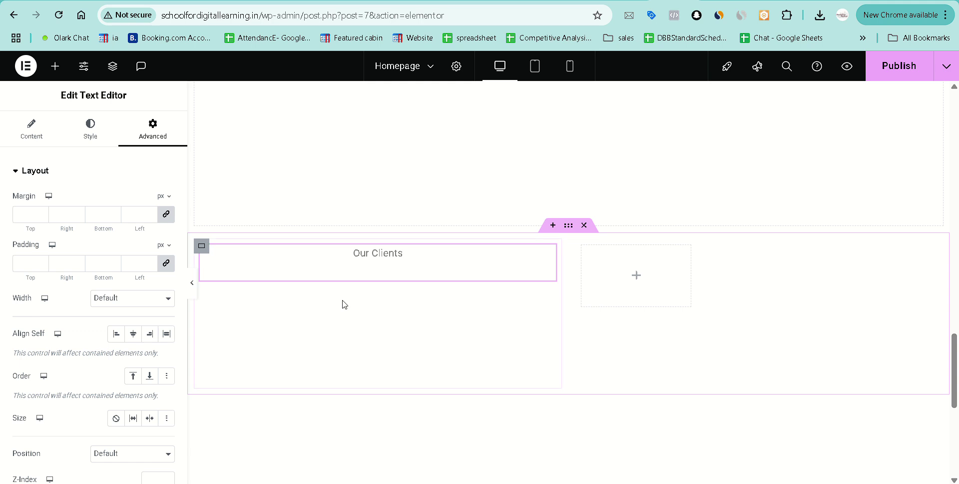
Centre the text block in its column, let it grow, and keep Default positioning.
{"action": "left_click", "coordinate": [132, 334]}
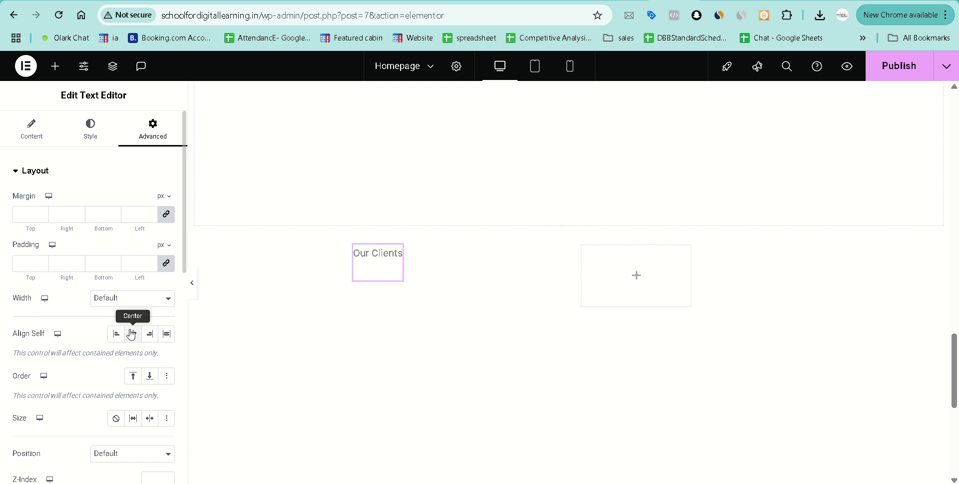
{"action": "left_click", "coordinate": [133, 418]}
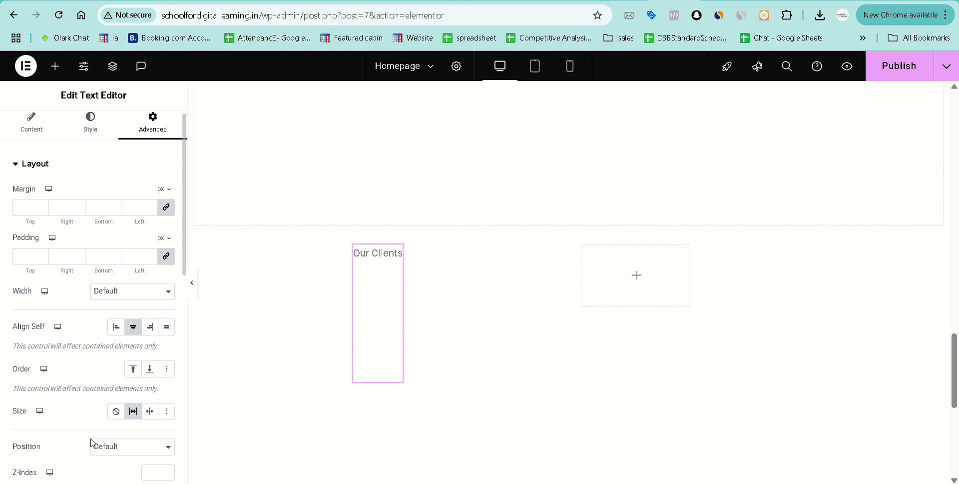
{"action": "scroll", "coordinate": [92, 442], "scroll_direction": "down", "scroll_amount": 2}
{"action": "left_click", "coordinate": [127, 334]}
{"action": "left_click", "coordinate": [122, 351]}
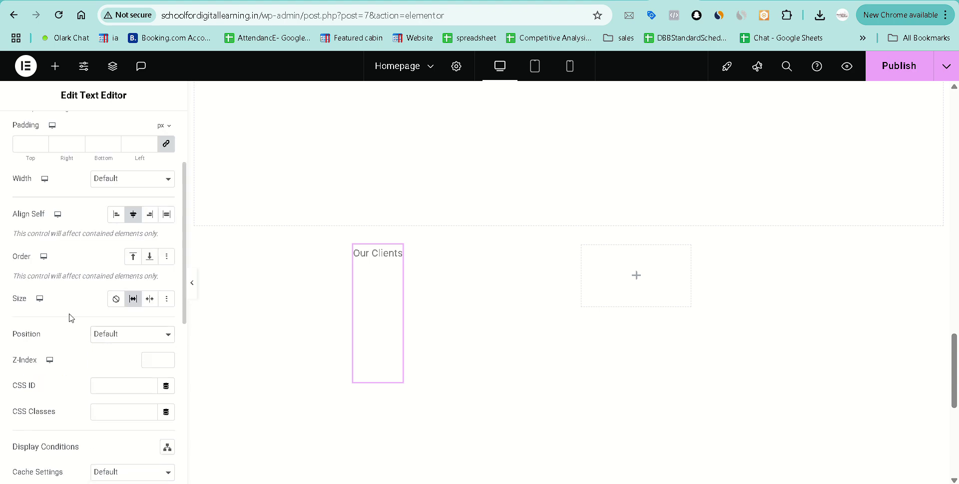
{"action": "scroll", "coordinate": [114, 383], "scroll_direction": "down", "scroll_amount": 4}
{"action": "scroll", "coordinate": [114, 383], "scroll_direction": "down", "scroll_amount": 3}
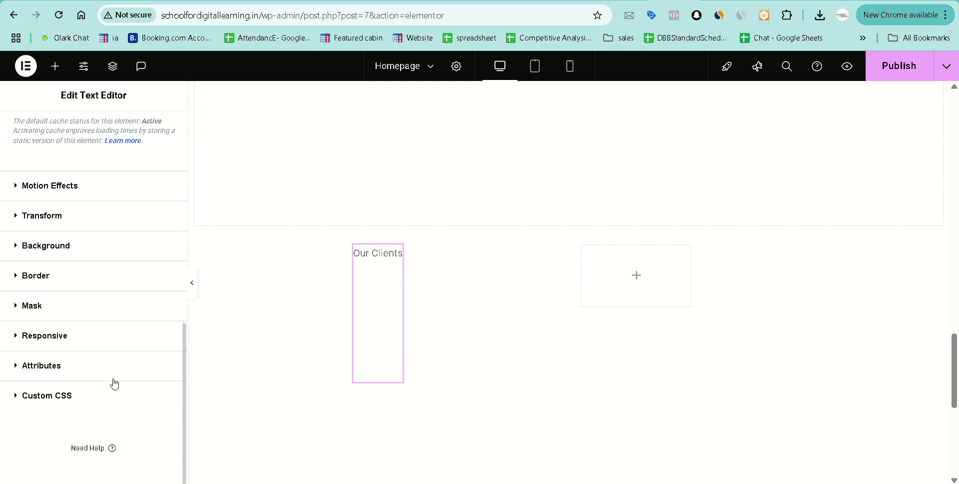
{"action": "scroll", "coordinate": [114, 383], "scroll_direction": "up", "scroll_amount": 10}
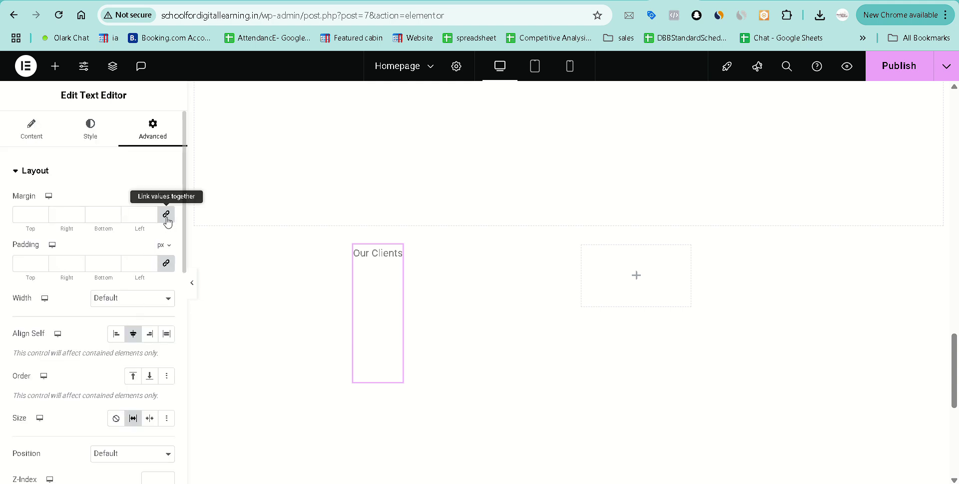
Unlink the padding and set the top padding to 83 px.
{"action": "left_click", "coordinate": [167, 265]}
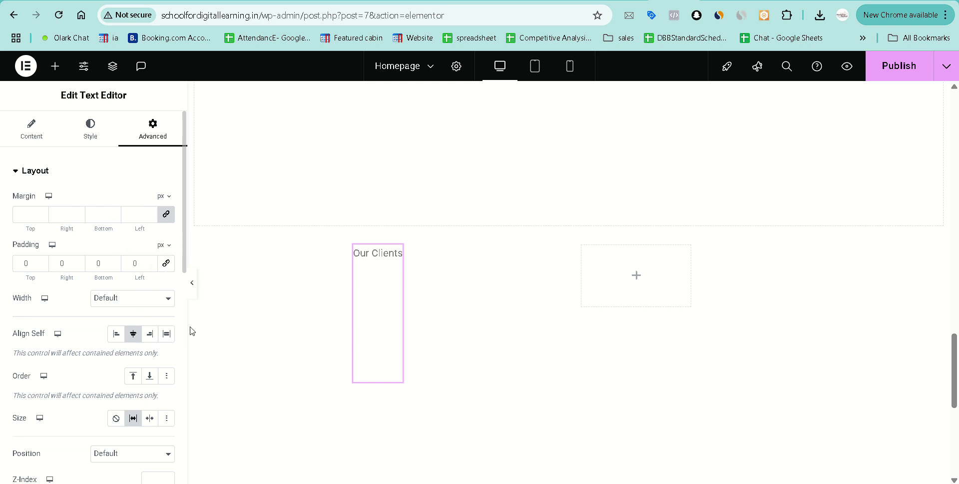
{"action": "scroll", "coordinate": [500, 349], "scroll_direction": "down", "scroll_amount": 1}
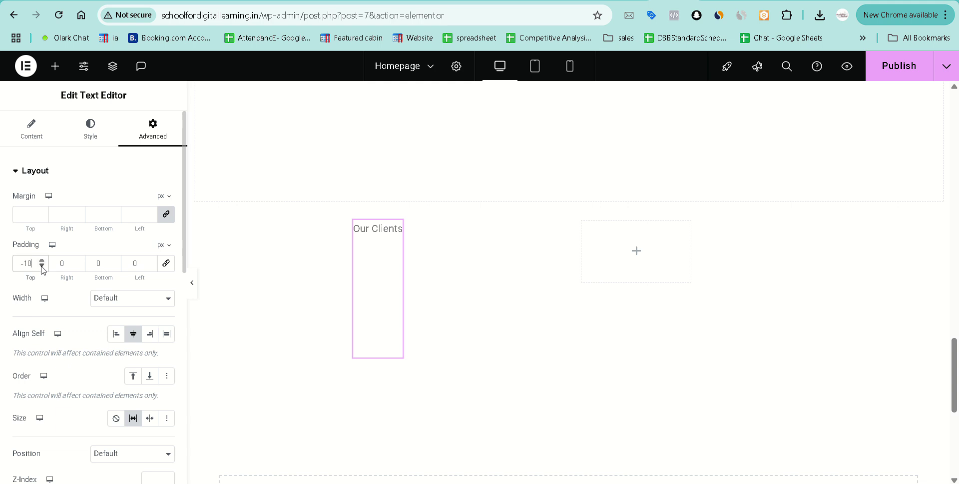
{"action": "left_click", "coordinate": [42, 266]}
{"action": "type", "text": "4"}
{"action": "type", "text": "0"}
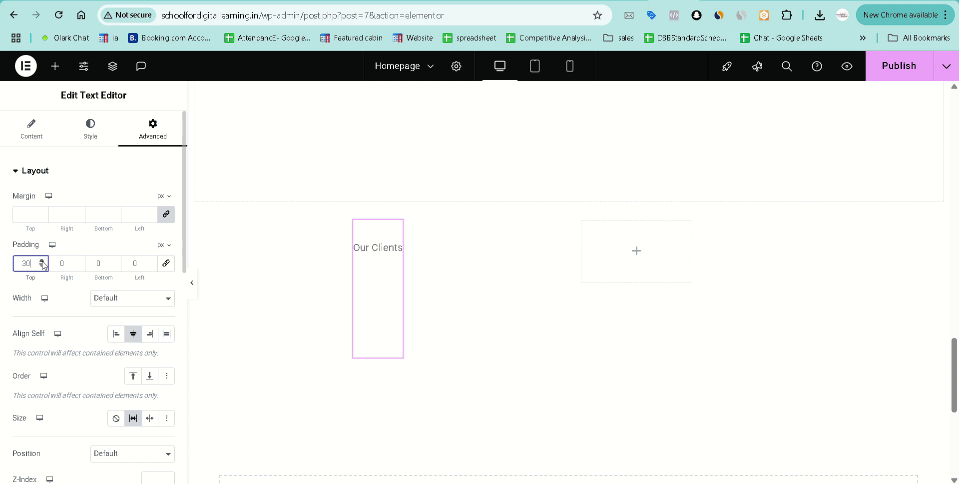
{"action": "left_click", "coordinate": [42, 261]}
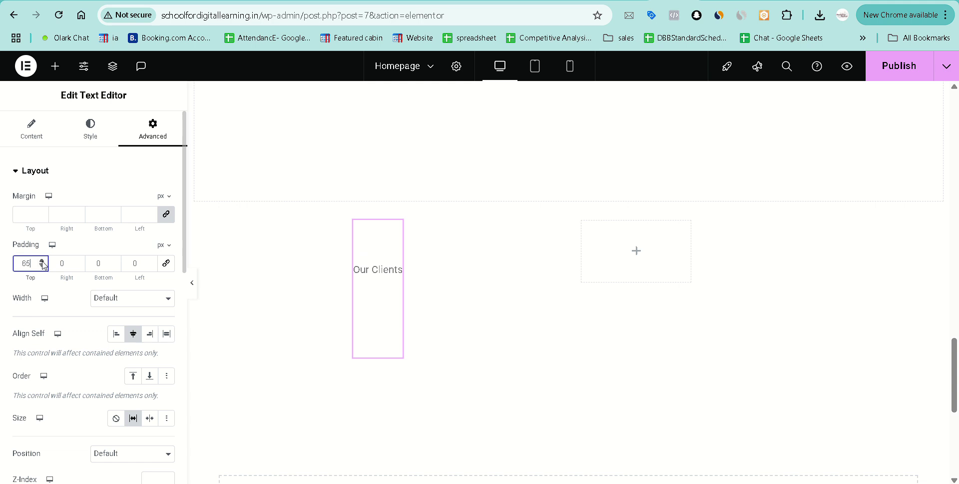
{"action": "left_click", "coordinate": [42, 260]}
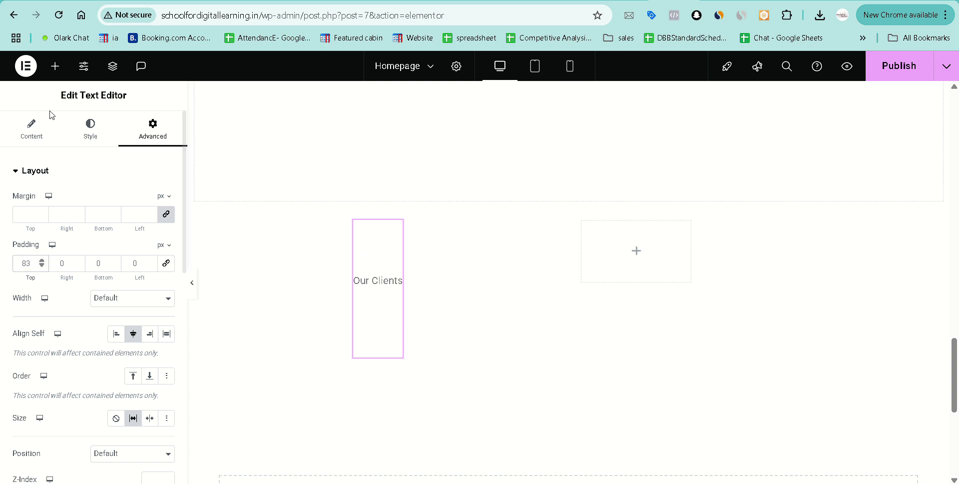
Turn on Bold in the Our Clients text content and select the text.
{"action": "left_click", "coordinate": [32, 129]}
{"action": "left_click", "coordinate": [78, 280]}
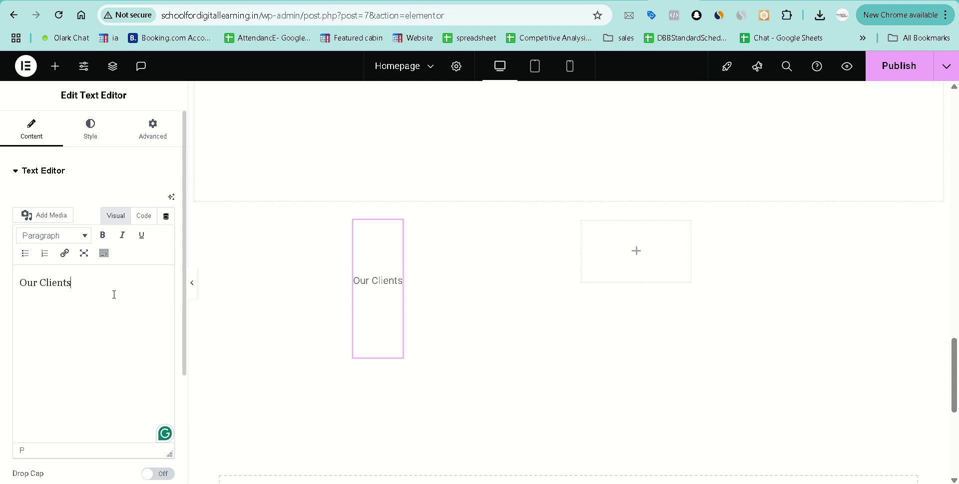
{"action": "left_click", "coordinate": [102, 235]}
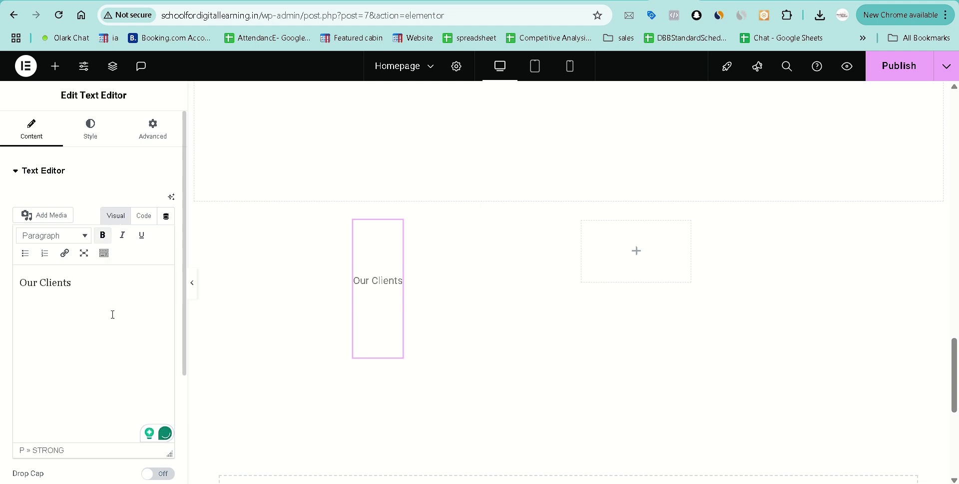
{"action": "key", "text": "ctrl+a"}
Make the Our Clients text bold.
{"action": "left_click", "coordinate": [103, 235]}
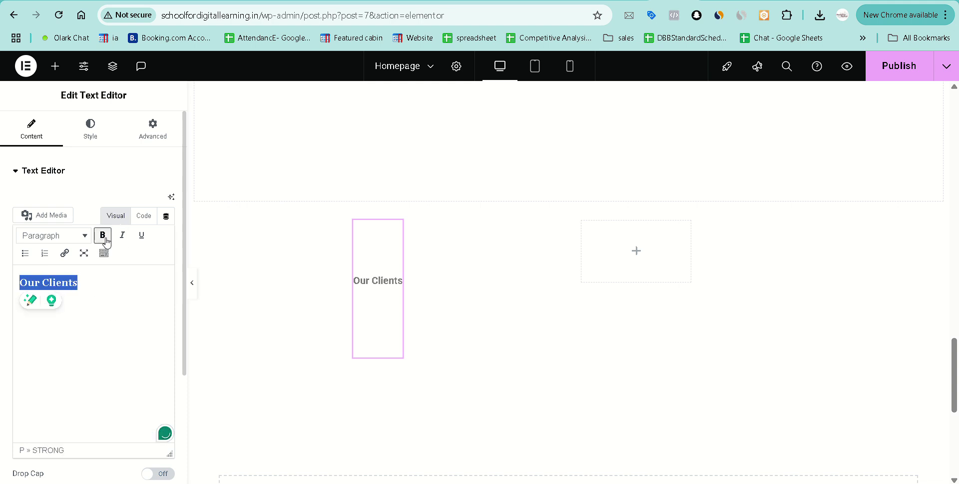
{"action": "left_click", "coordinate": [112, 332]}
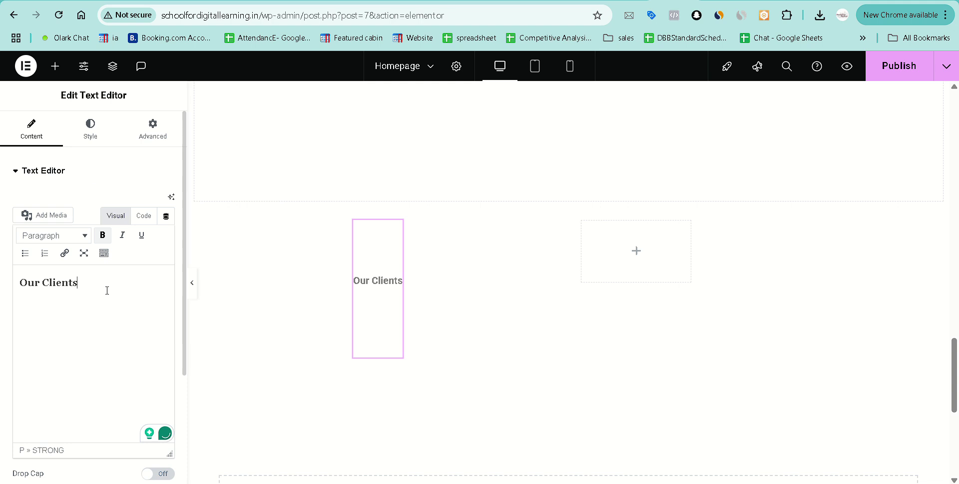
{"action": "left_click", "coordinate": [93, 172]}
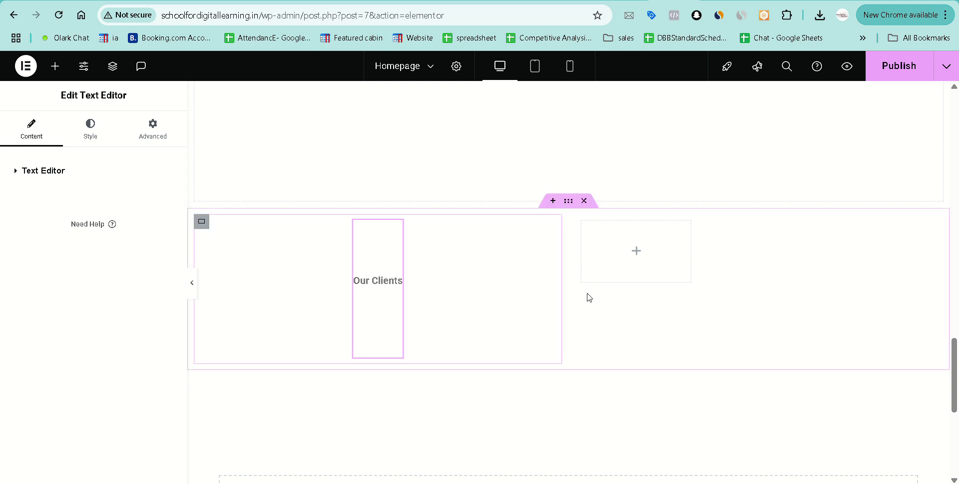
Add an Image widget to the right column and duplicate it to three images.
{"action": "left_click", "coordinate": [639, 257]}
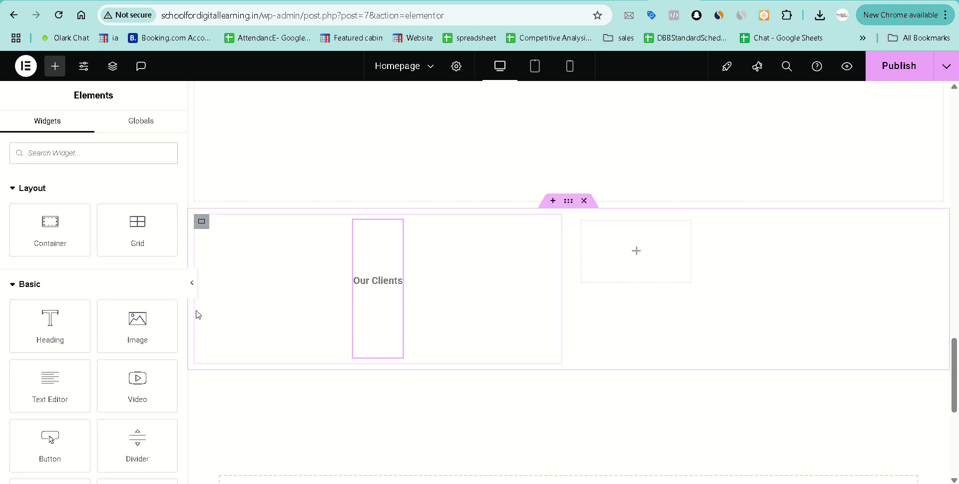
{"action": "left_click_drag", "start_coordinate": [136, 327], "coordinate": [622, 256]}
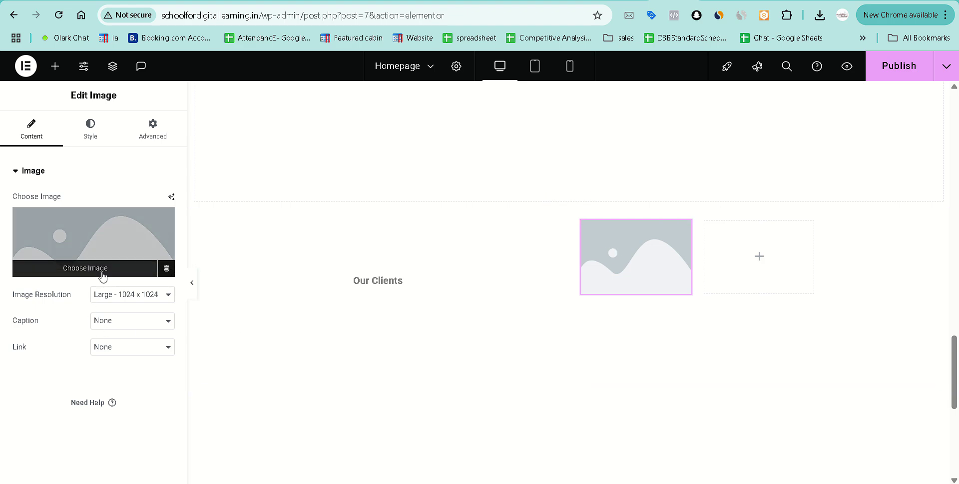
{"action": "right_click", "coordinate": [678, 254]}
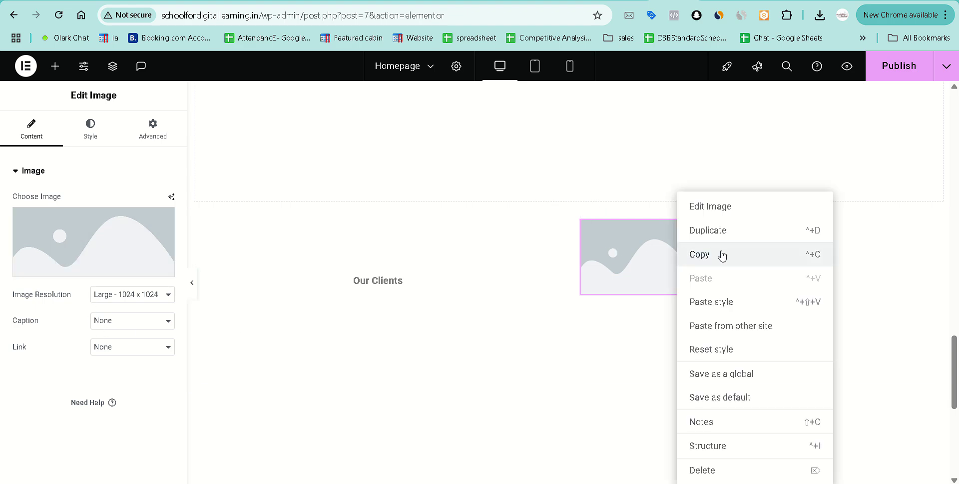
{"action": "left_click", "coordinate": [732, 233]}
{"action": "right_click", "coordinate": [633, 249]}
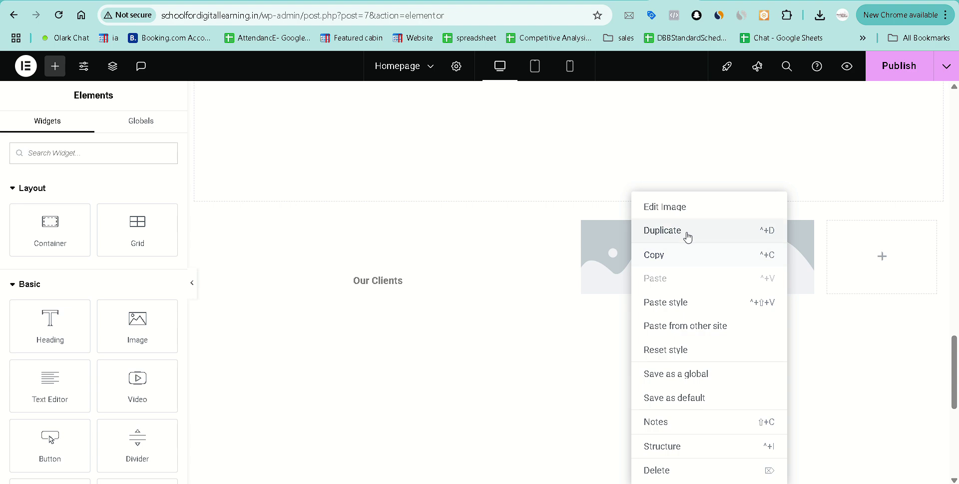
{"action": "left_click", "coordinate": [685, 231]}
Duplicate the image three more times to fill a second row of six images.
{"action": "right_click", "coordinate": [635, 251]}
{"action": "left_click", "coordinate": [696, 233]}
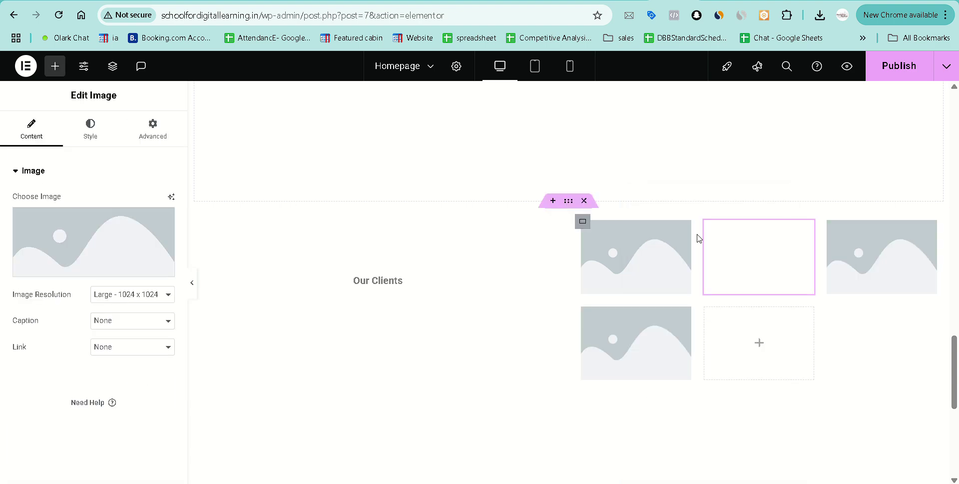
{"action": "right_click", "coordinate": [650, 325]}
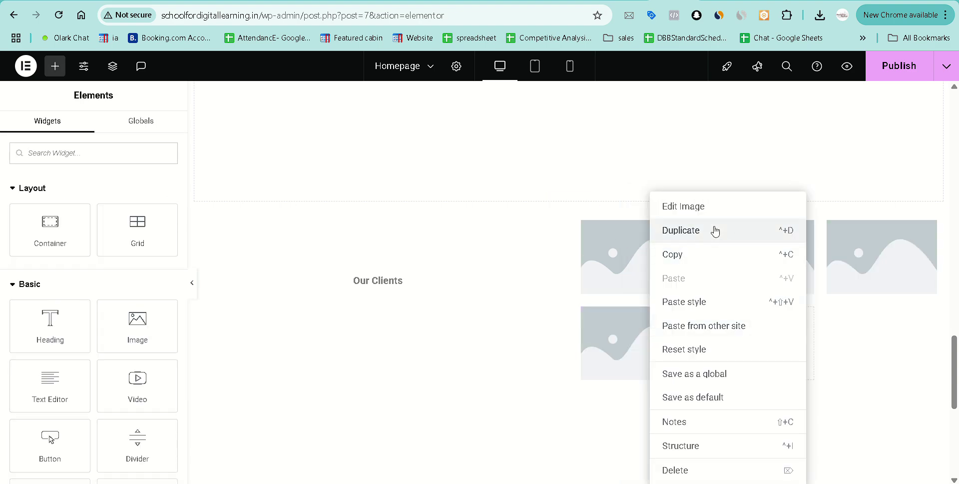
{"action": "left_click", "coordinate": [717, 230]}
{"action": "right_click", "coordinate": [644, 326]}
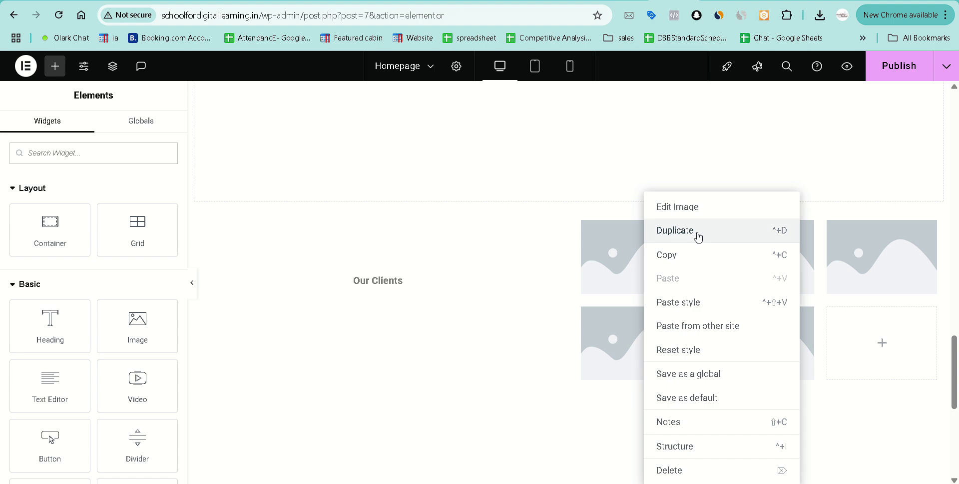
{"action": "left_click", "coordinate": [697, 232]}
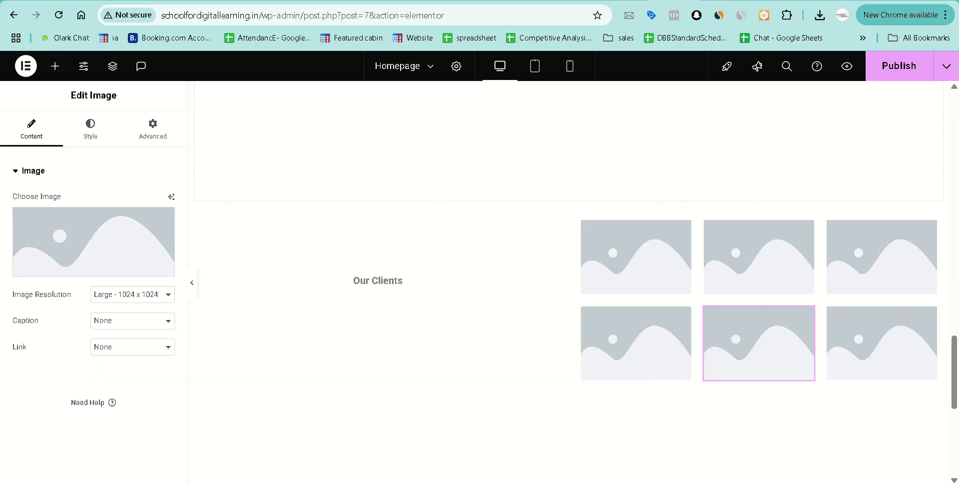
{"action": "left_click", "coordinate": [379, 287]}
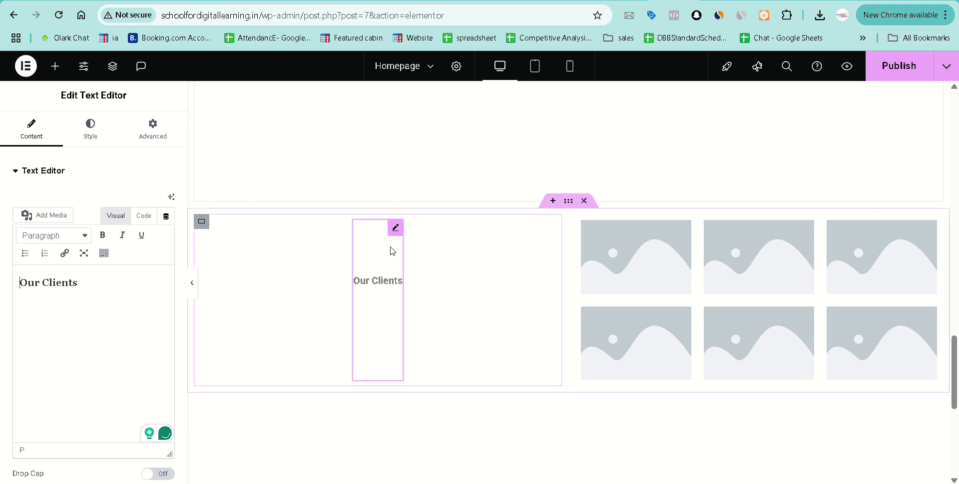
Replace the Our Clients text widget with a Heading widget titled 'Our Clients'.
{"action": "triple_click", "coordinate": [386, 287]}
{"action": "right_click", "coordinate": [370, 241]}
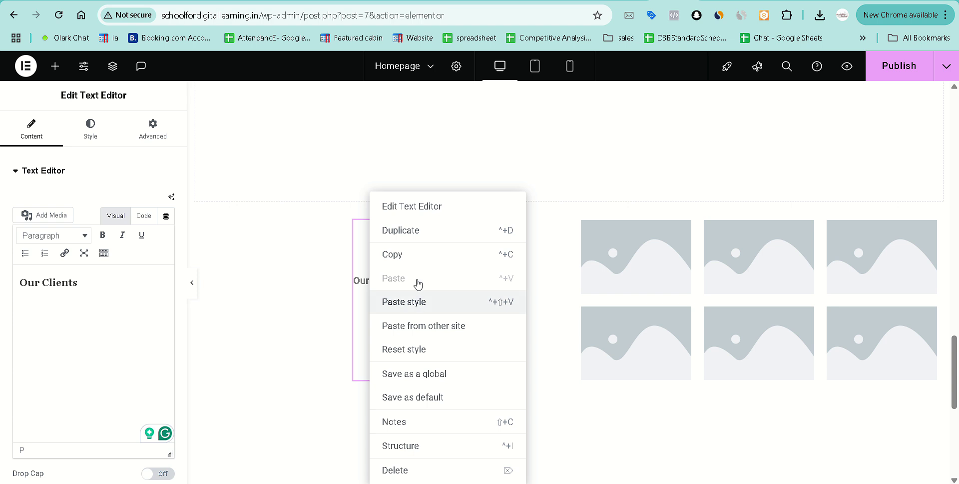
{"action": "left_click", "coordinate": [407, 470]}
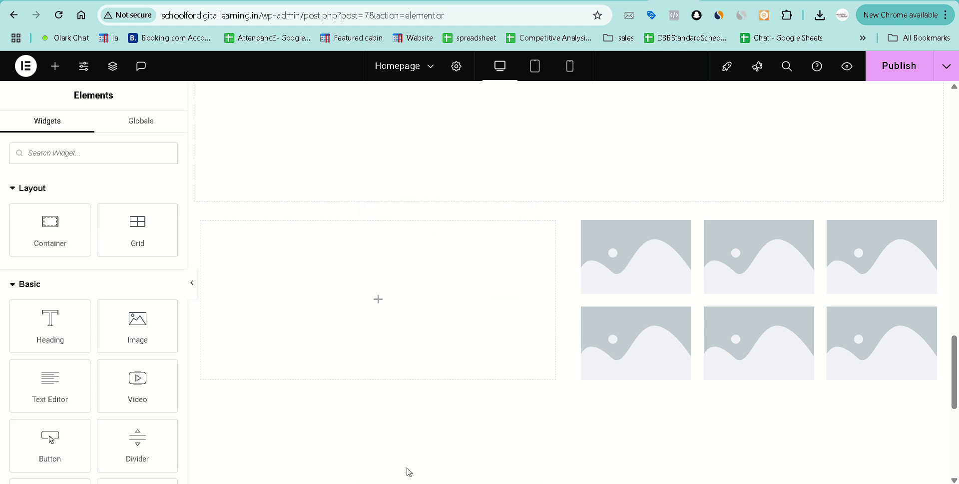
{"action": "left_click_drag", "start_coordinate": [69, 334], "coordinate": [378, 314]}
{"action": "triple_click", "coordinate": [325, 232]}
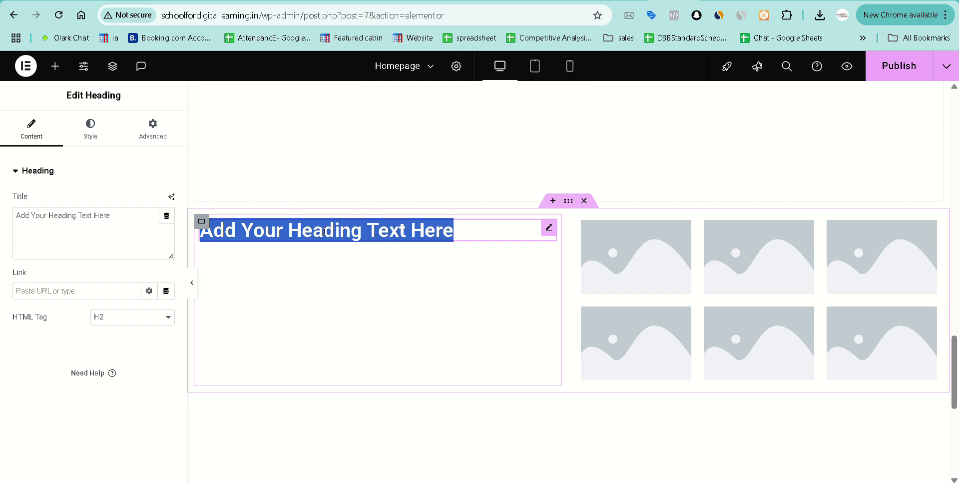
{"action": "triple_click", "coordinate": [127, 216]}
{"action": "type", "text": "Our Clients"}
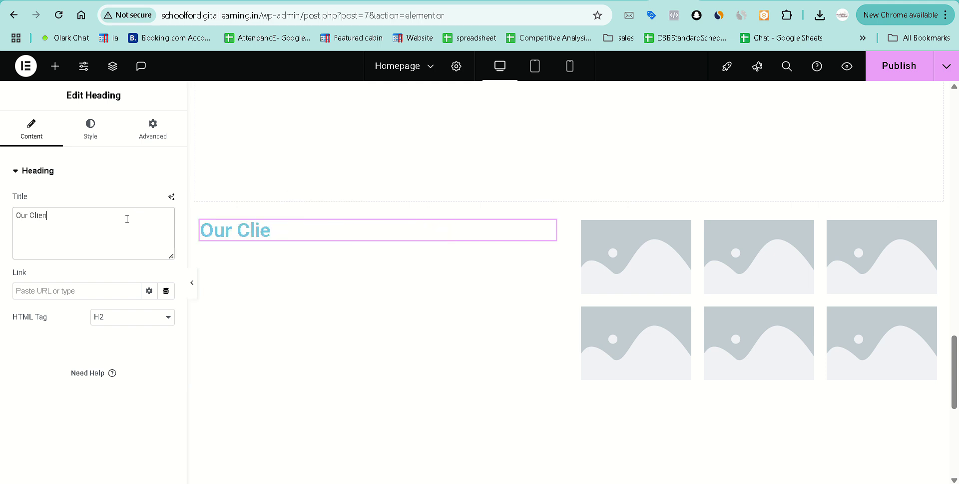
Colour the heading near-black (#00070A) and centre-align it.
{"action": "left_click", "coordinate": [95, 141]}
{"action": "left_click", "coordinate": [169, 236]}
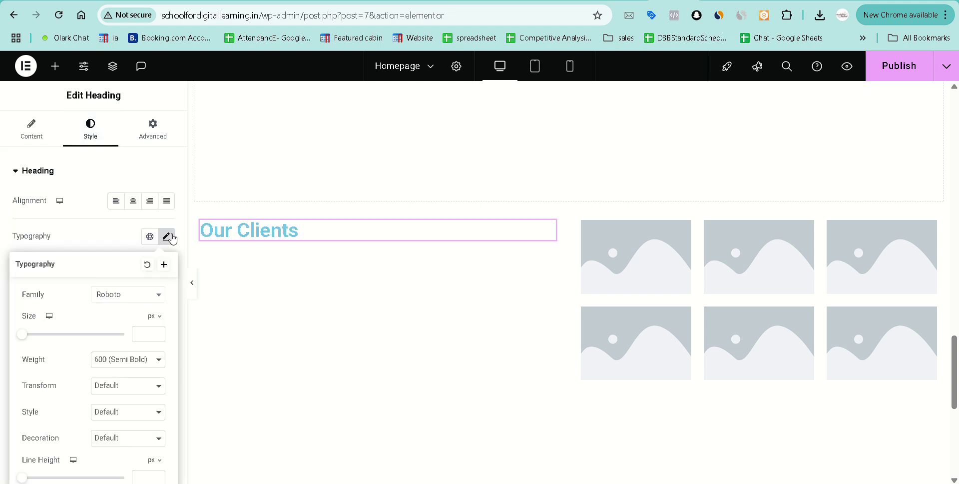
{"action": "left_click", "coordinate": [167, 235]}
{"action": "left_click", "coordinate": [166, 377]}
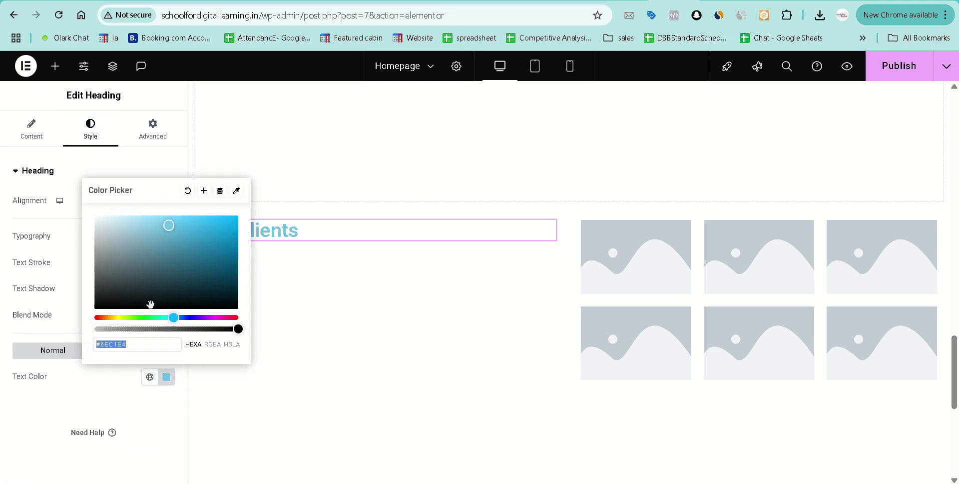
{"action": "left_click_drag", "start_coordinate": [197, 292], "coordinate": [237, 304]}
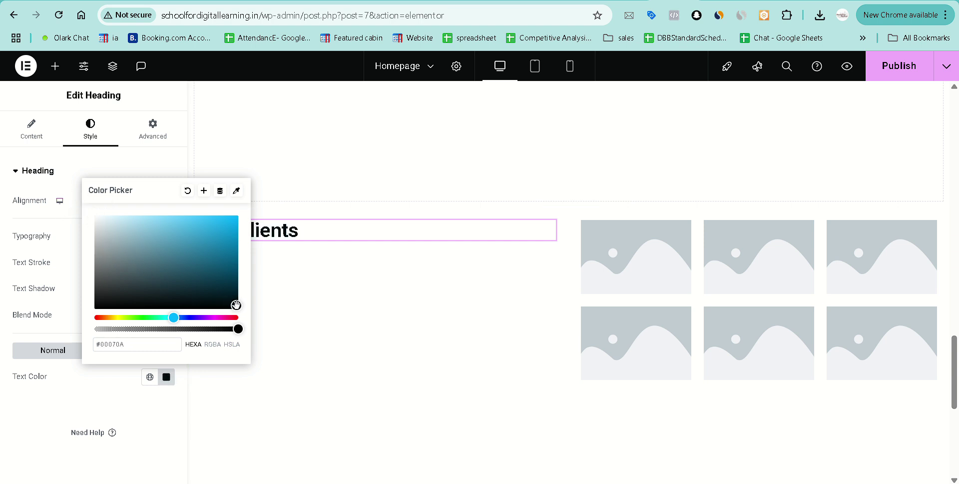
{"action": "left_click", "coordinate": [106, 388]}
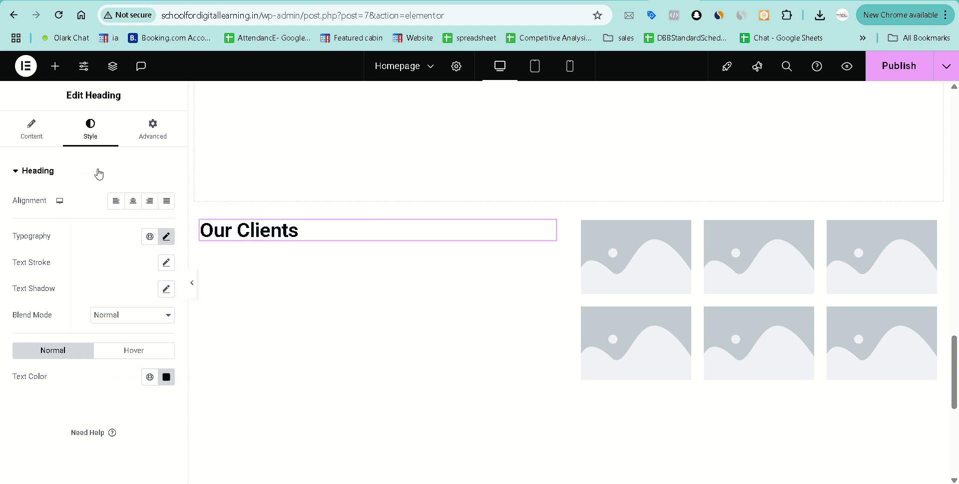
{"action": "left_click", "coordinate": [133, 200]}
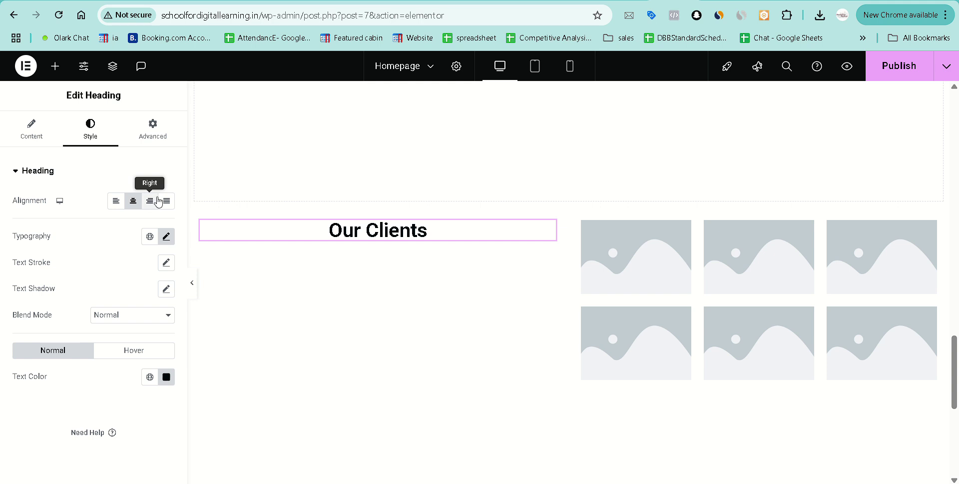
{"action": "left_click", "coordinate": [33, 129]}
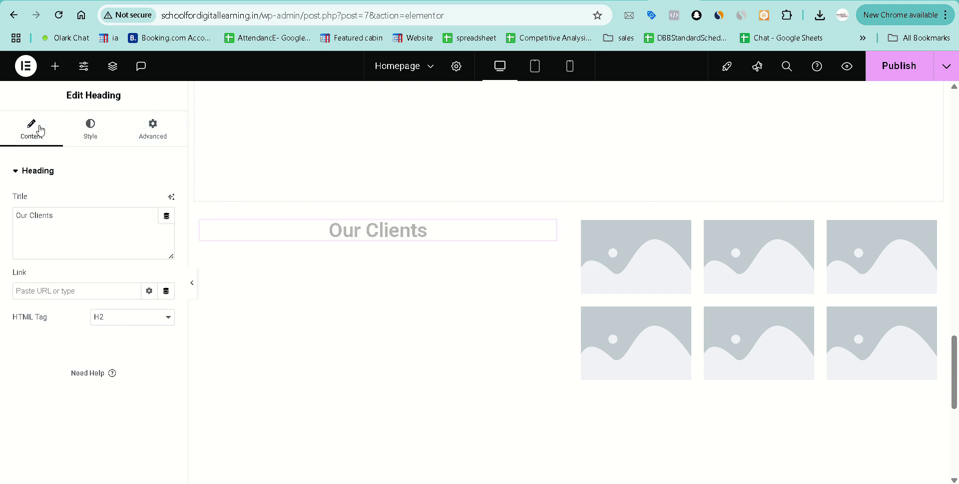
Set the heading's Align Self to Center and top padding to 104.
{"action": "left_click", "coordinate": [144, 142]}
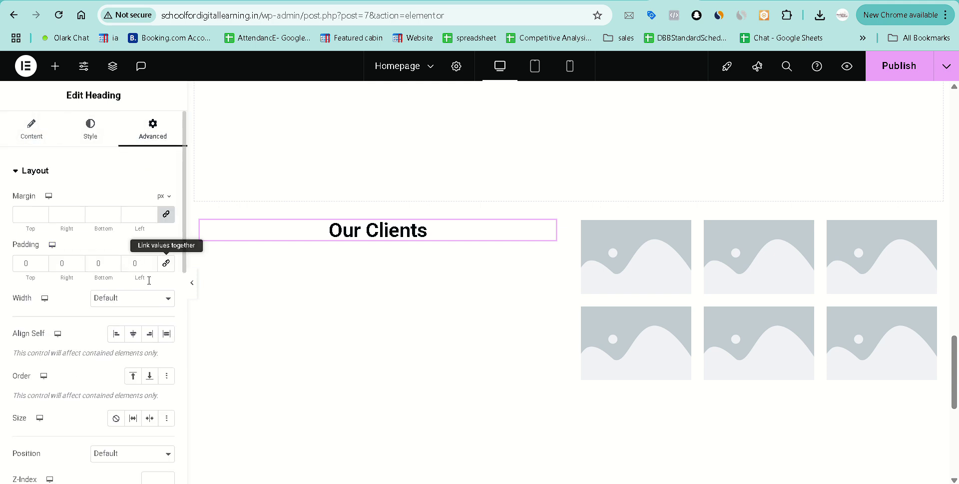
{"action": "left_click", "coordinate": [133, 334]}
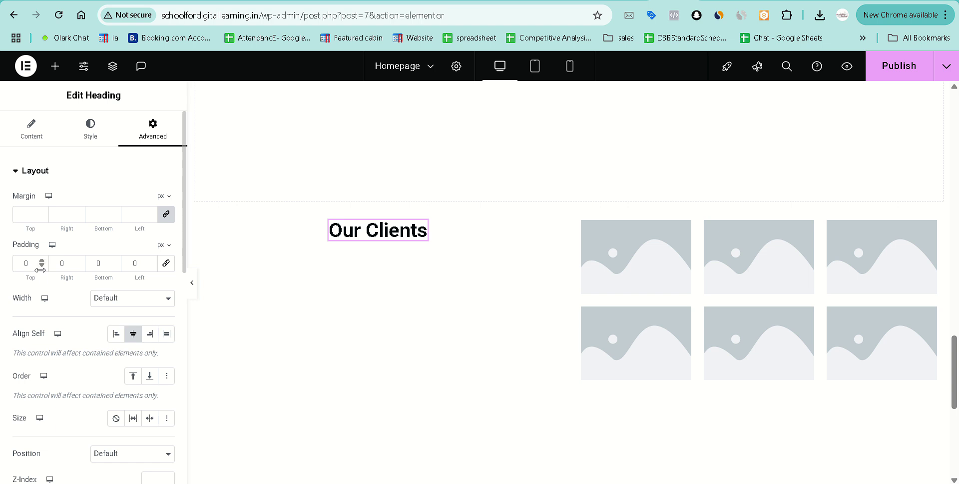
{"action": "left_click_drag", "start_coordinate": [42, 262], "coordinate": [43, 264]}
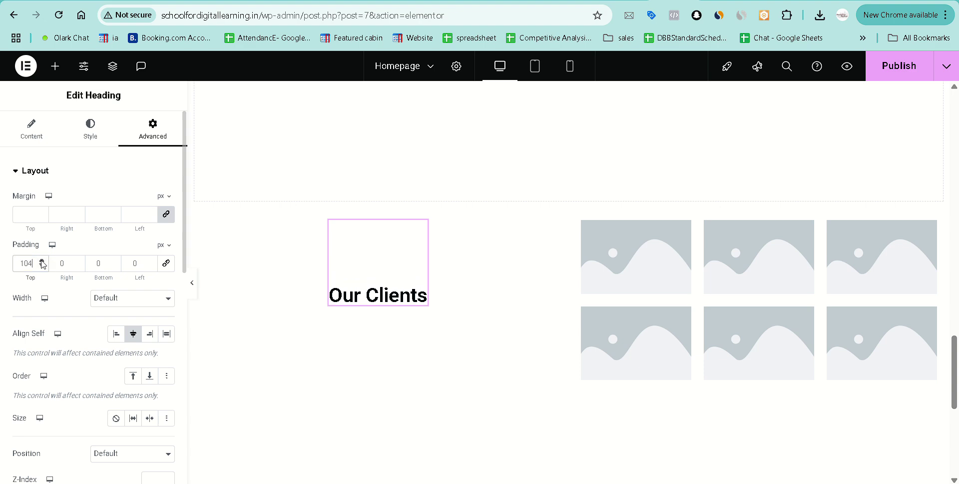
{"action": "scroll", "coordinate": [45, 332], "scroll_direction": "down", "scroll_amount": 1}
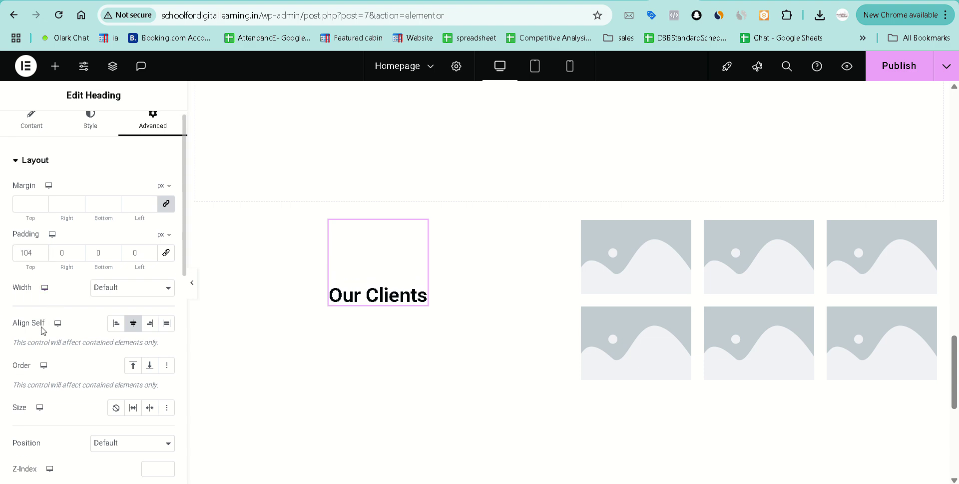
{"action": "scroll", "coordinate": [43, 329], "scroll_direction": "down", "scroll_amount": 4}
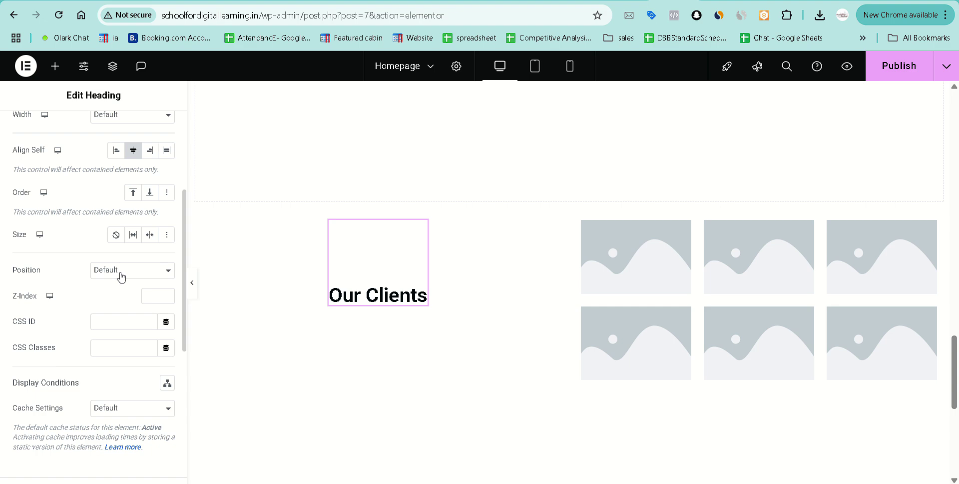
{"action": "scroll", "coordinate": [121, 275], "scroll_direction": "down", "scroll_amount": 2}
{"action": "scroll", "coordinate": [97, 231], "scroll_direction": "up", "scroll_amount": 6}
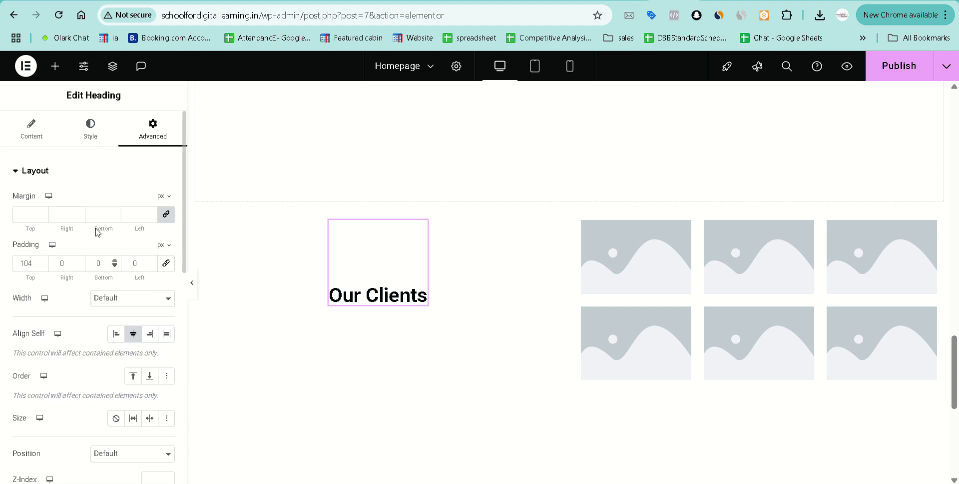
Give the heading typography weight 900 (Black) and size 77 px.
{"action": "left_click", "coordinate": [90, 131]}
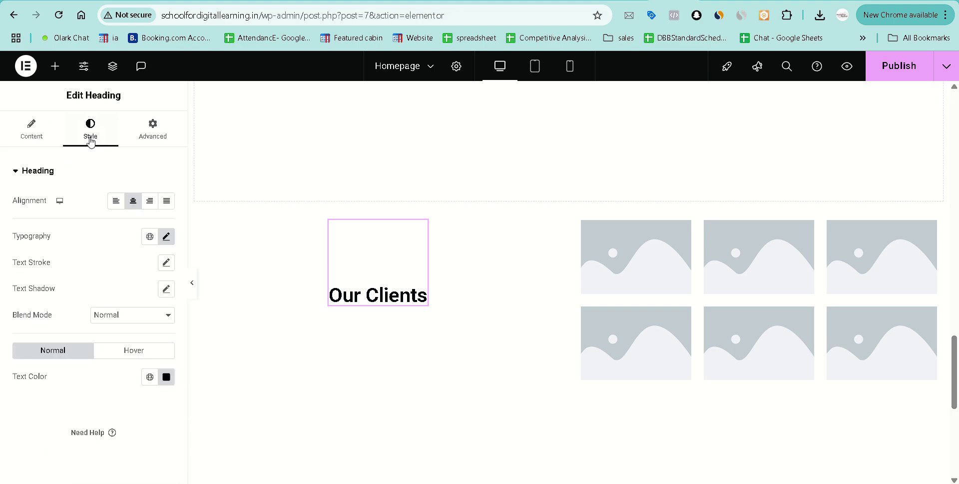
{"action": "left_click", "coordinate": [167, 237]}
{"action": "left_click", "coordinate": [133, 360]}
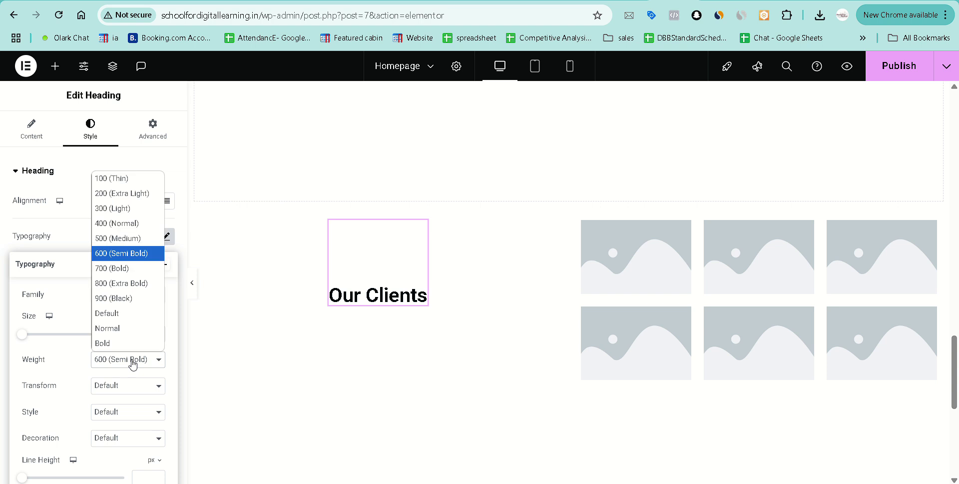
{"action": "left_click", "coordinate": [130, 283]}
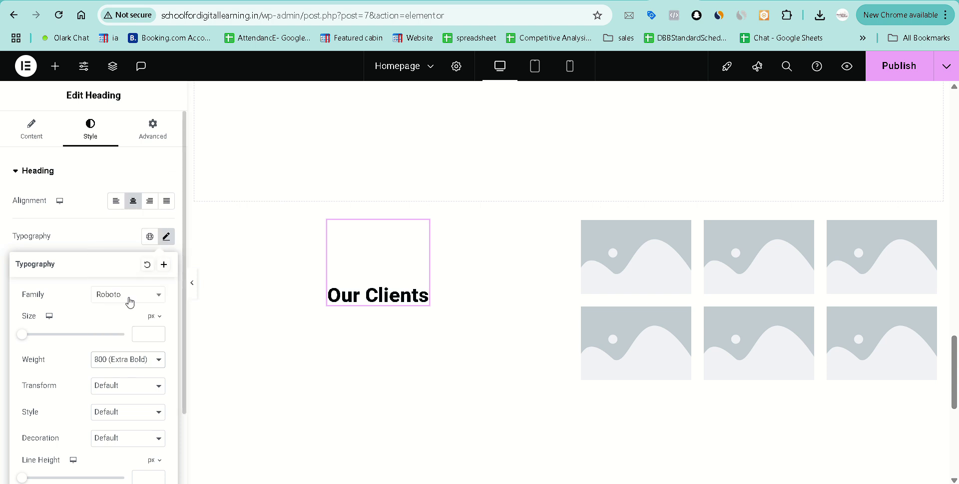
{"action": "left_click", "coordinate": [125, 356]}
{"action": "left_click", "coordinate": [113, 343]}
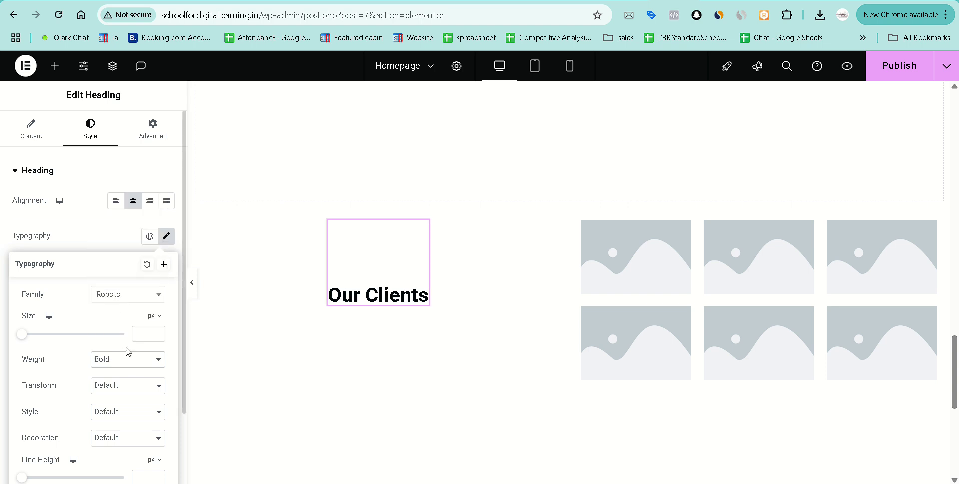
{"action": "left_click", "coordinate": [127, 356]}
{"action": "left_click", "coordinate": [129, 298]}
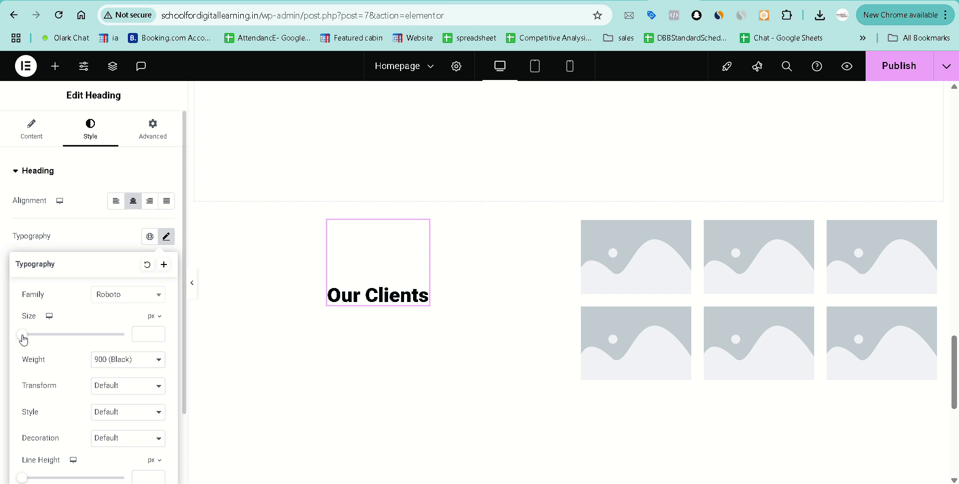
{"action": "left_click_drag", "start_coordinate": [23, 338], "coordinate": [62, 341]}
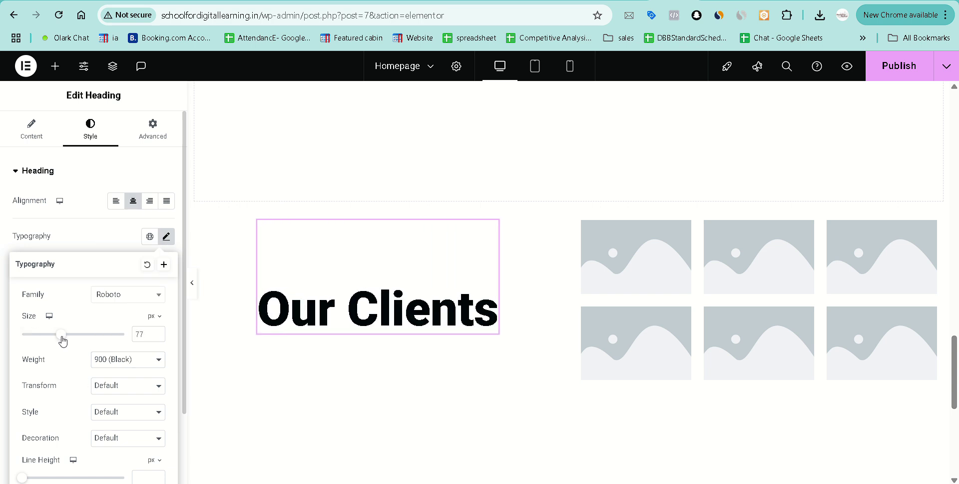
{"action": "left_click", "coordinate": [245, 262]}
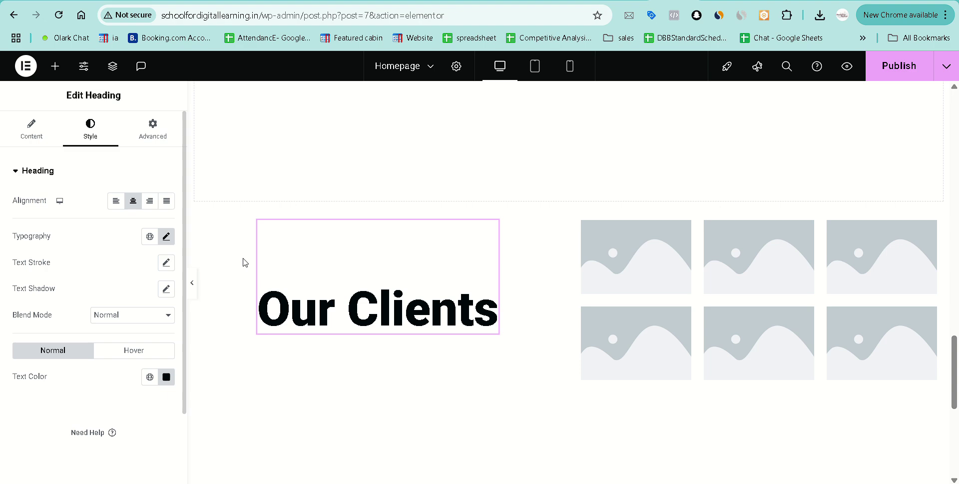
{"action": "left_click", "coordinate": [649, 269]}
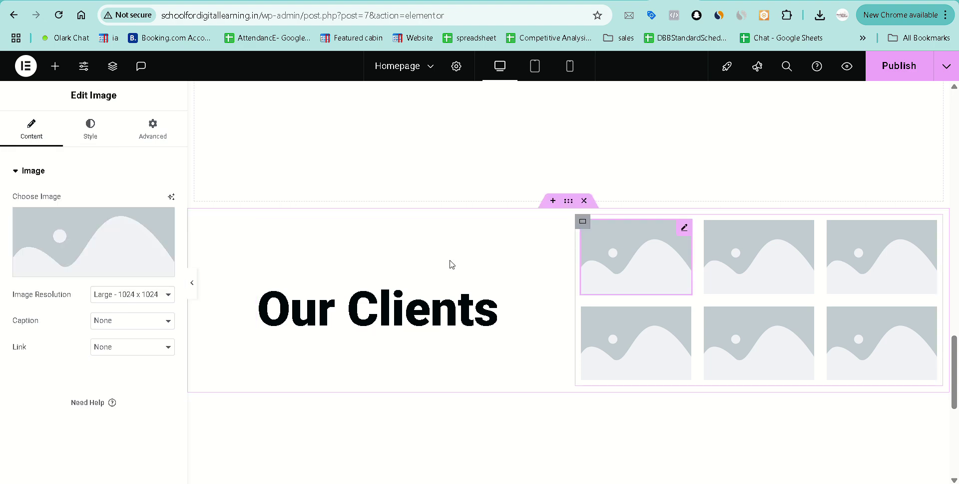
Set the first grid image to boxking_cta_1.jpg and duplicate it twice across the top row.
{"action": "left_click", "coordinate": [148, 251]}
{"action": "left_click", "coordinate": [203, 234]}
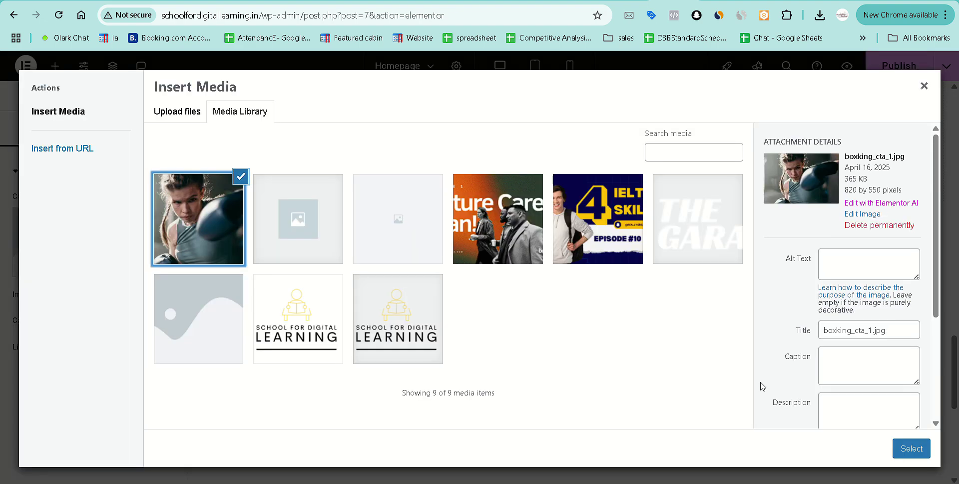
{"action": "left_click", "coordinate": [911, 448]}
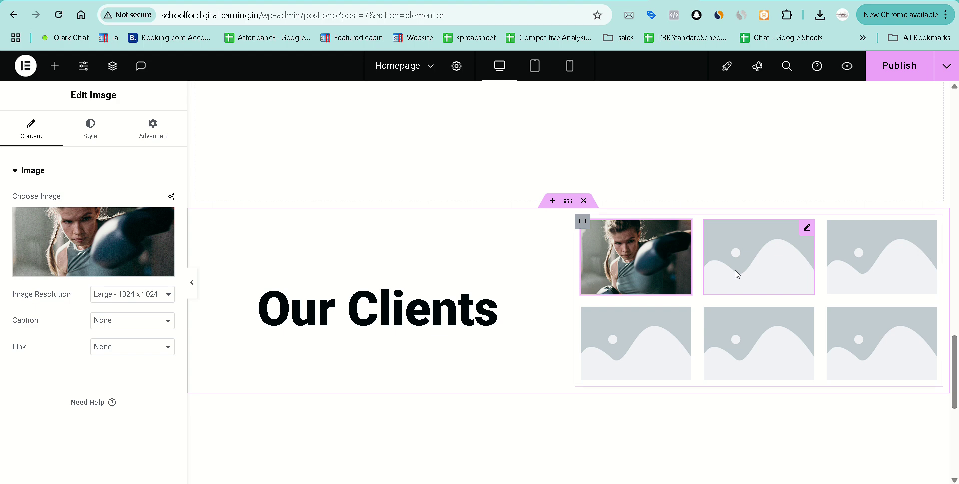
{"action": "right_click", "coordinate": [633, 265]}
{"action": "left_click", "coordinate": [695, 230]}
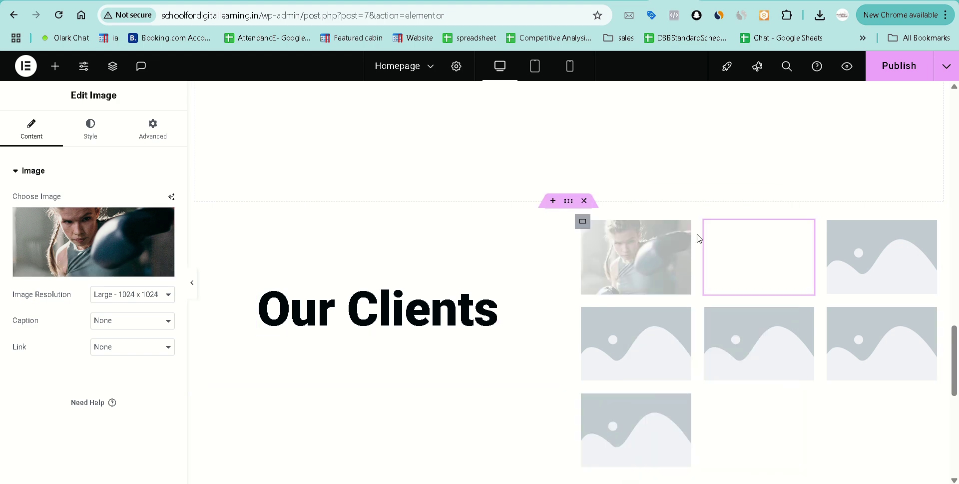
{"action": "right_click", "coordinate": [640, 278]}
{"action": "left_click", "coordinate": [695, 230]}
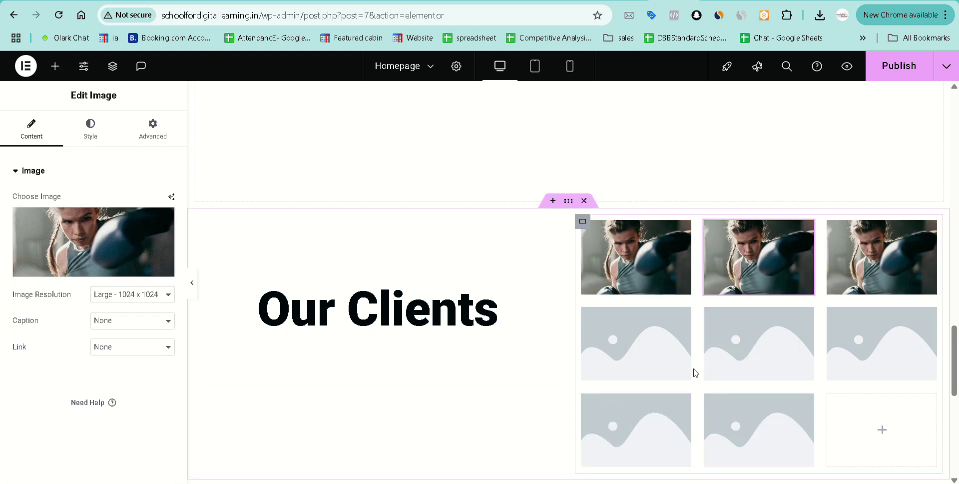
{"action": "right_click", "coordinate": [752, 423]}
Delete the eighth and seventh placeholder images, leaving two rows of three.
{"action": "left_click", "coordinate": [790, 468]}
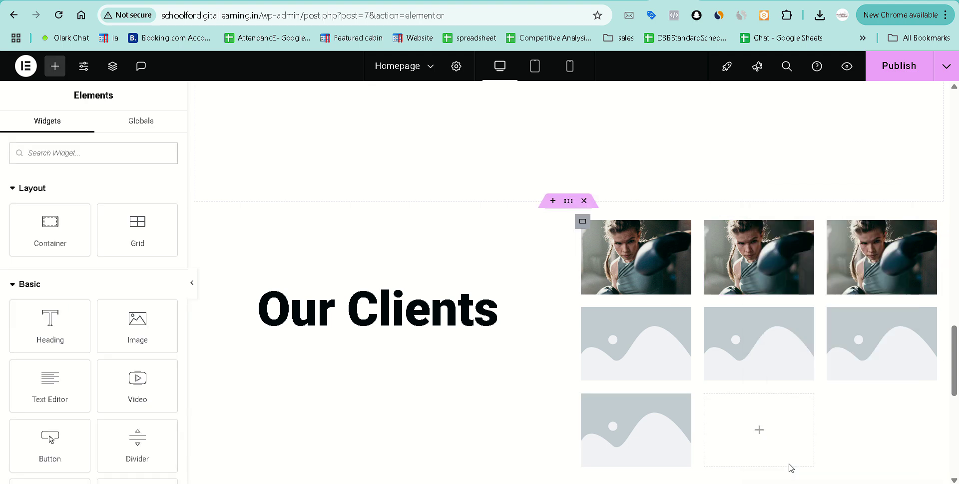
{"action": "right_click", "coordinate": [649, 419]}
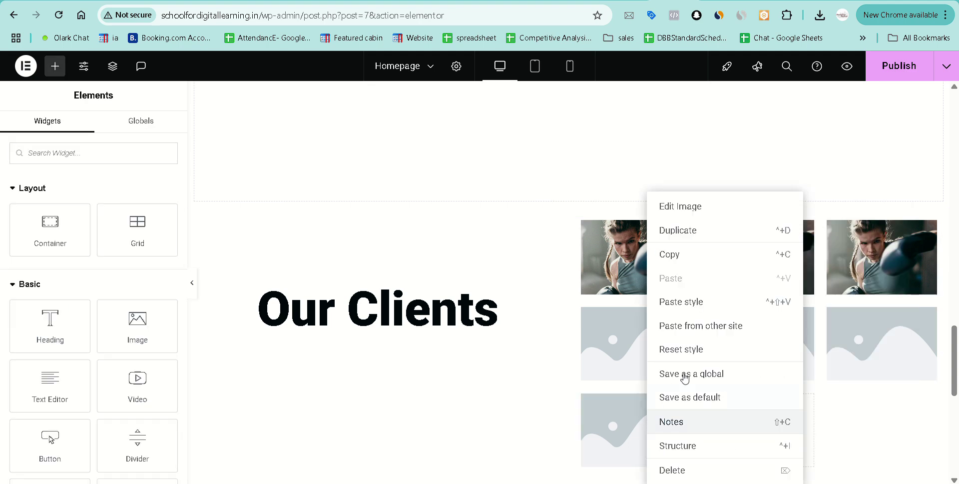
{"action": "left_click", "coordinate": [692, 472]}
{"action": "scroll", "coordinate": [683, 385], "scroll_direction": "down", "scroll_amount": 1}
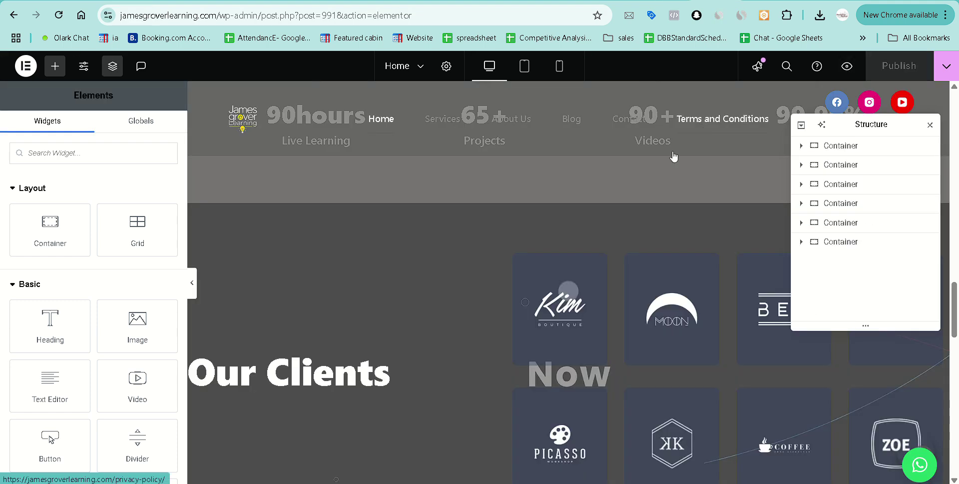
{"action": "scroll", "coordinate": [438, 297], "scroll_direction": "down", "scroll_amount": 8}
{"action": "scroll", "coordinate": [439, 297], "scroll_direction": "up", "scroll_amount": 5}
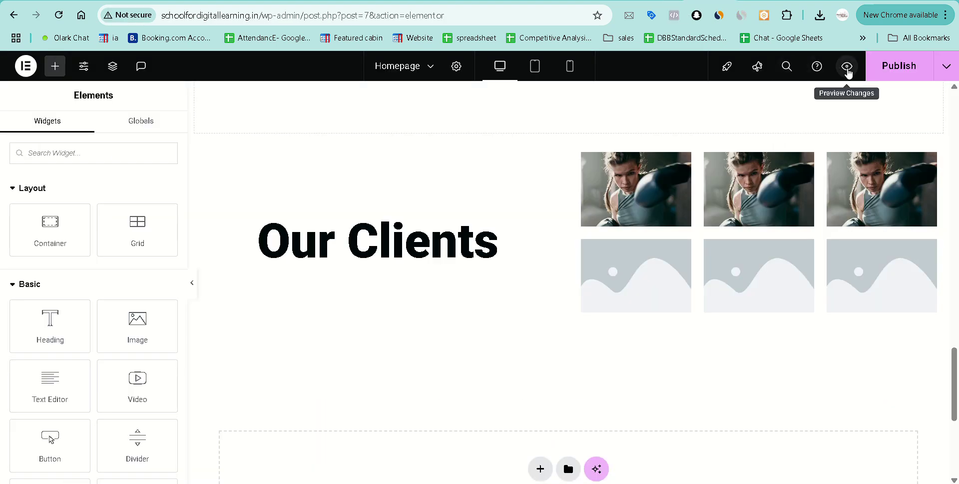
Preview the live page, scroll to the Our Clients section, and close the preview.
{"action": "left_click", "coordinate": [847, 67]}
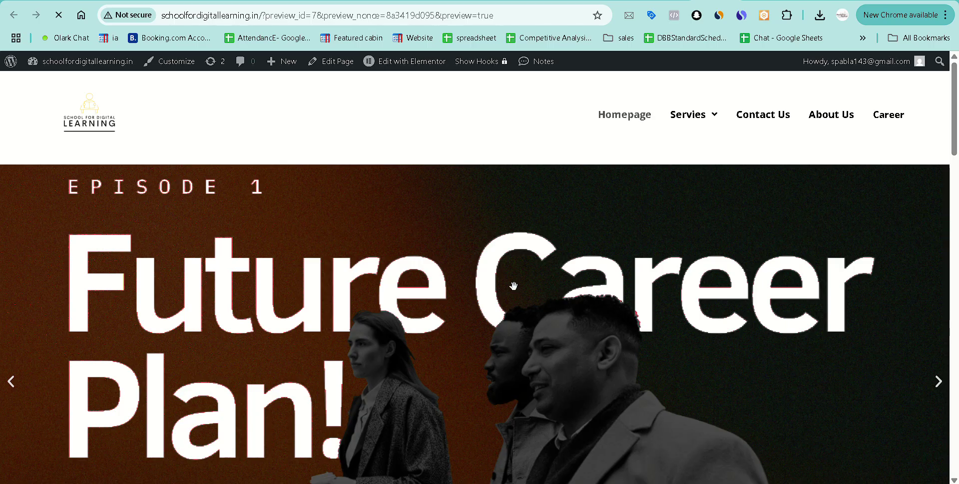
{"action": "scroll", "coordinate": [514, 286], "scroll_direction": "down", "scroll_amount": 8}
{"action": "scroll", "coordinate": [514, 285], "scroll_direction": "down", "scroll_amount": 10}
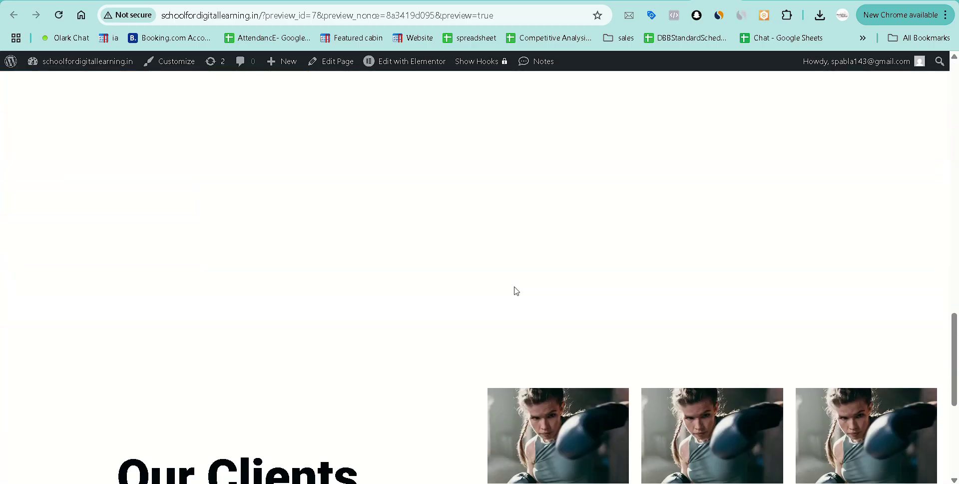
{"action": "scroll", "coordinate": [514, 286], "scroll_direction": "up", "scroll_amount": 1}
{"action": "scroll", "coordinate": [438, 230], "scroll_direction": "down", "scroll_amount": 3}
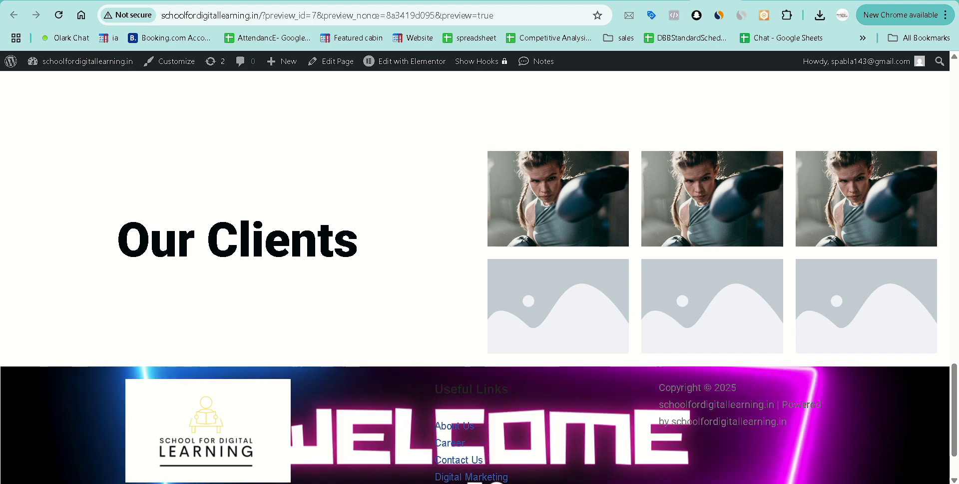
{"action": "key", "text": "ctrl+w"}
Remove the empty section below the grey banner, re-preview, then open the Our Clients grid container.
{"action": "scroll", "coordinate": [625, 203], "scroll_direction": "up", "scroll_amount": 8}
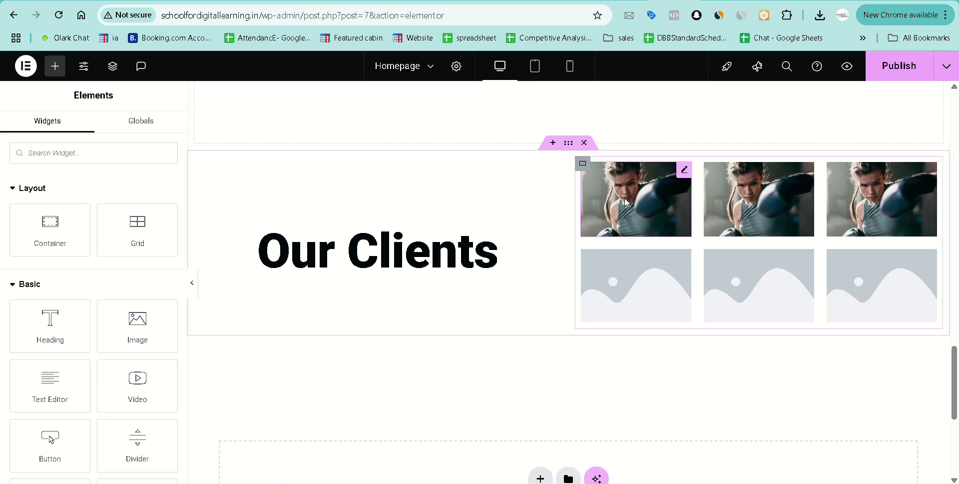
{"action": "scroll", "coordinate": [615, 220], "scroll_direction": "down", "scroll_amount": 1}
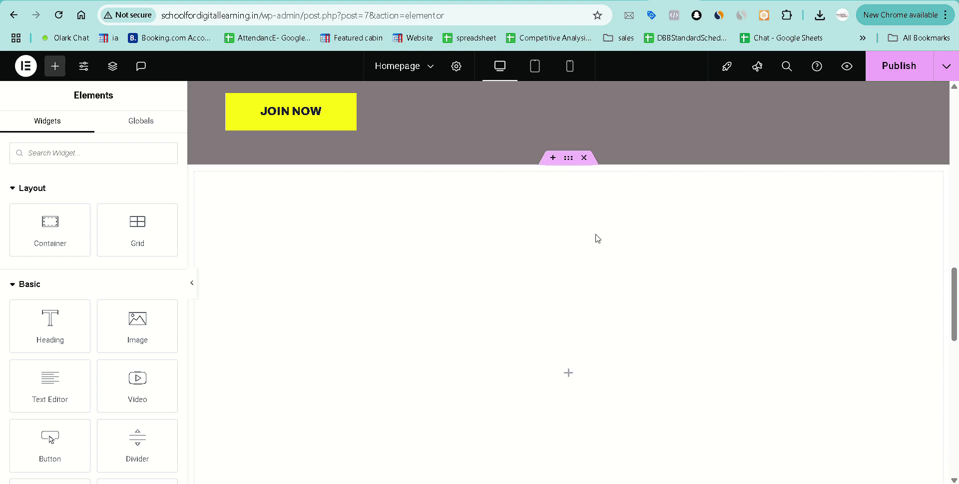
{"action": "left_click", "coordinate": [584, 159]}
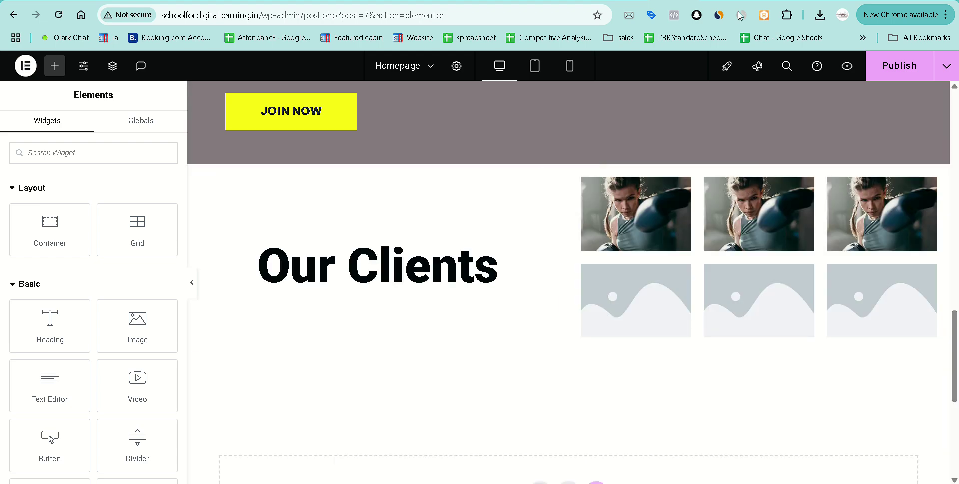
{"action": "left_click", "coordinate": [848, 67]}
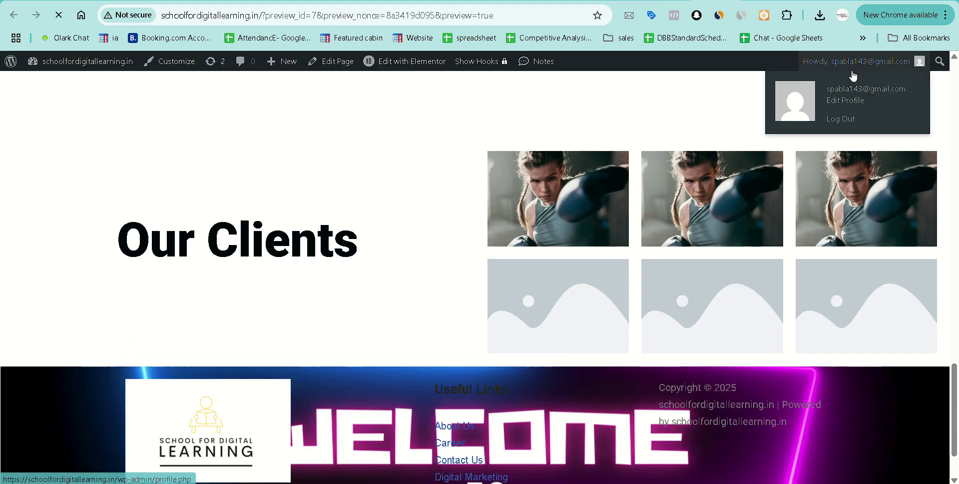
{"action": "scroll", "coordinate": [550, 237], "scroll_direction": "down", "scroll_amount": 10}
{"action": "scroll", "coordinate": [550, 238], "scroll_direction": "down", "scroll_amount": 4}
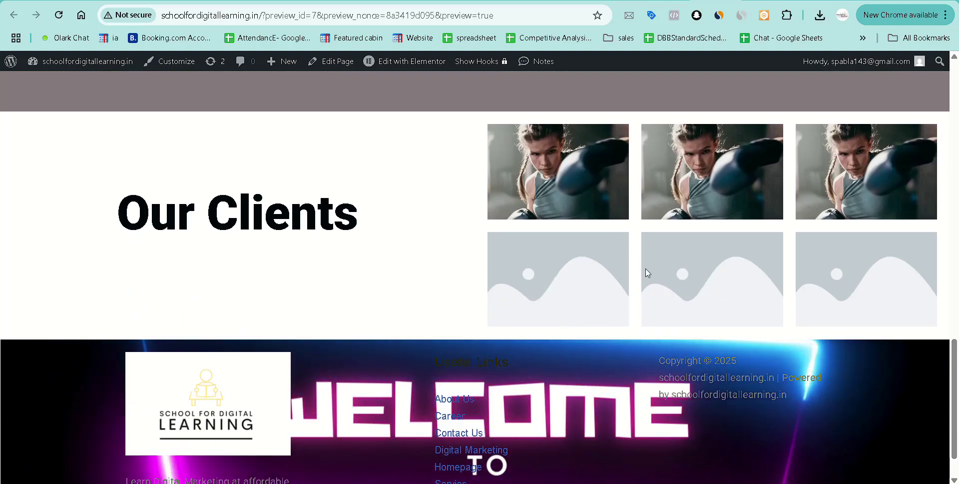
{"action": "left_click", "coordinate": [664, 1]}
{"action": "left_click", "coordinate": [567, 160]}
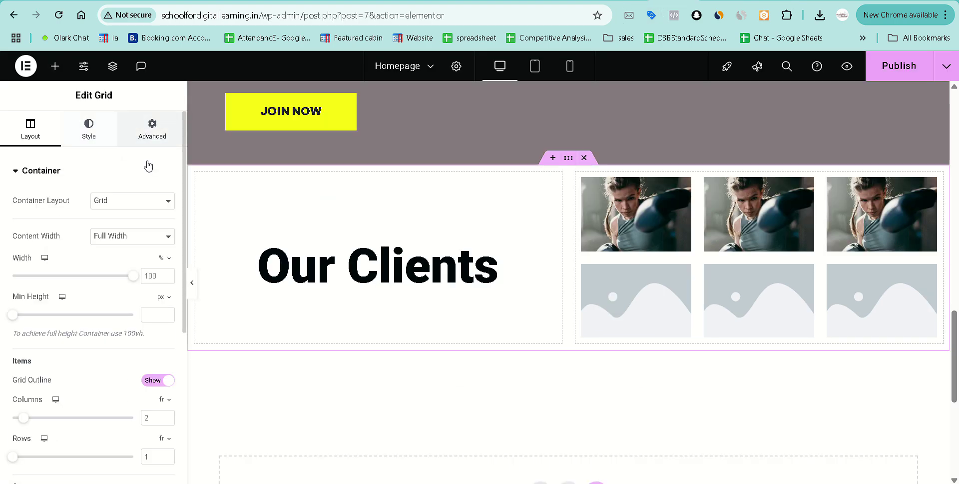
Set the Our Clients grid container's Style background type to Video.
{"action": "left_click", "coordinate": [151, 129]}
{"action": "scroll", "coordinate": [103, 366], "scroll_direction": "down", "scroll_amount": 5}
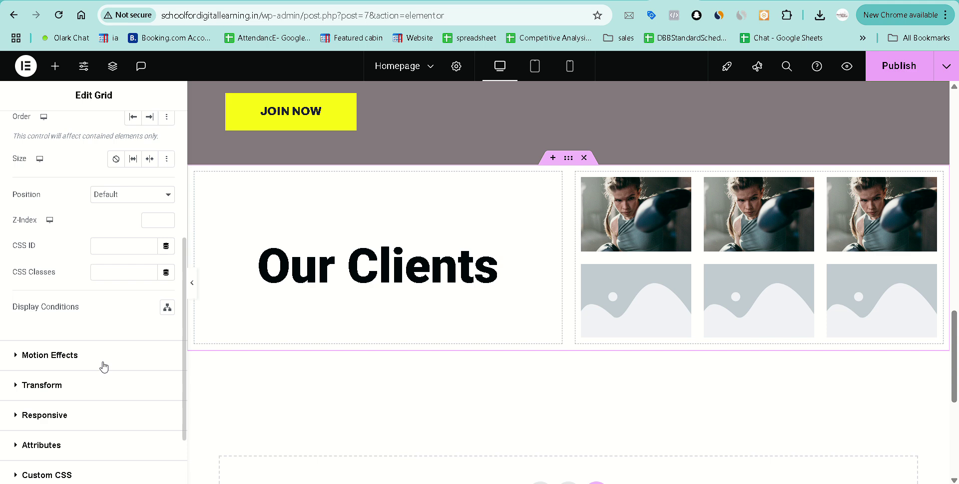
{"action": "scroll", "coordinate": [103, 366], "scroll_direction": "up", "scroll_amount": 5}
{"action": "left_click", "coordinate": [89, 128]}
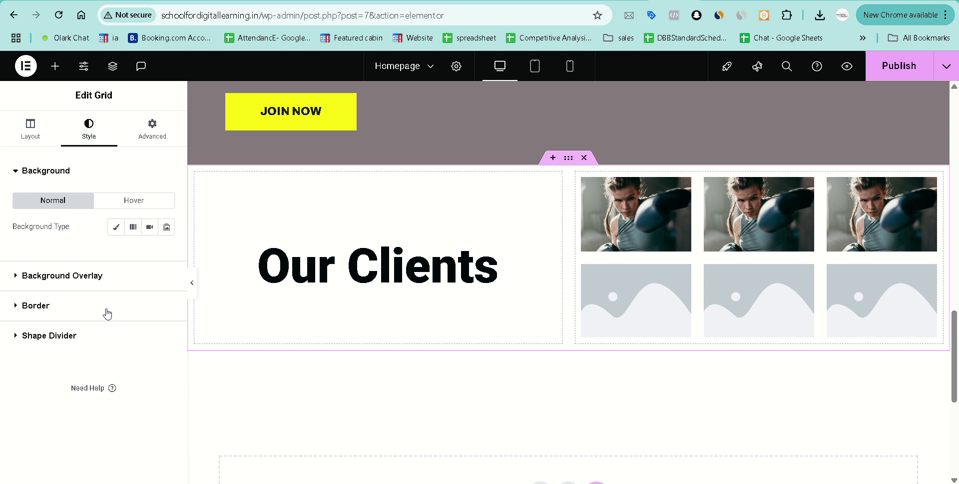
{"action": "left_click", "coordinate": [150, 228]}
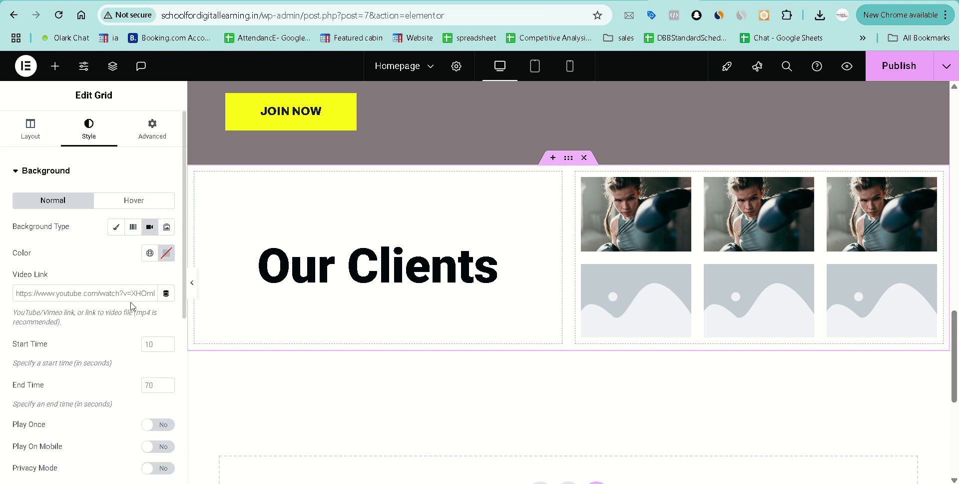
Paste the uploaded motion-graphic mp4 URL into the Video Link field.
{"action": "key", "text": "super+v"}
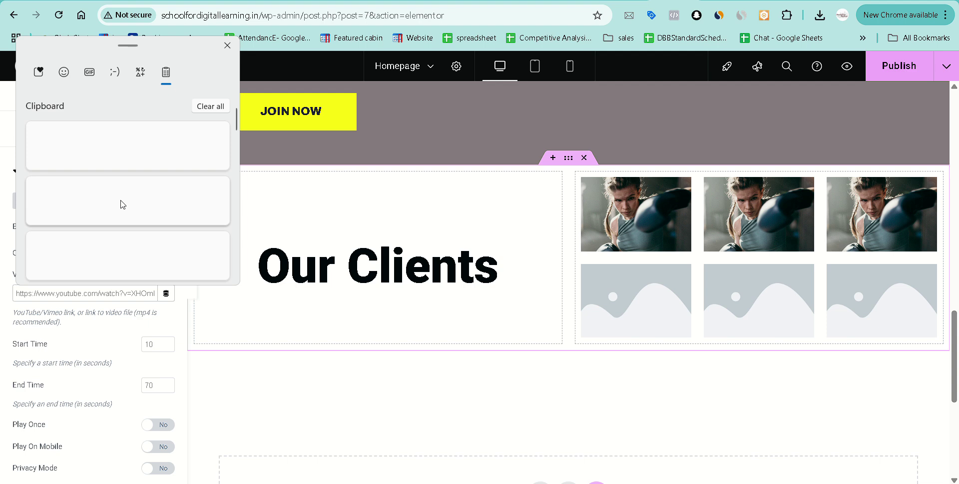
{"action": "scroll", "coordinate": [122, 204], "scroll_direction": "down", "scroll_amount": 2}
{"action": "scroll", "coordinate": [122, 204], "scroll_direction": "down", "scroll_amount": 10}
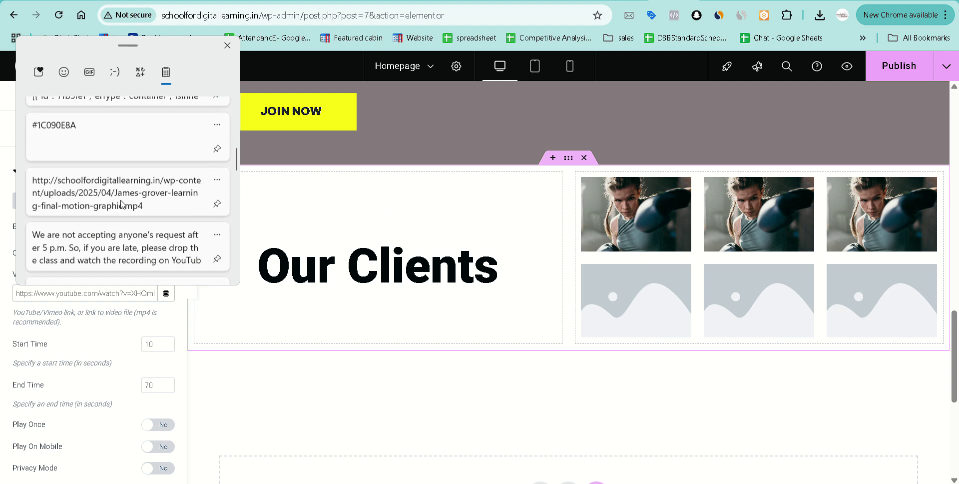
{"action": "scroll", "coordinate": [122, 204], "scroll_direction": "down", "scroll_amount": 1}
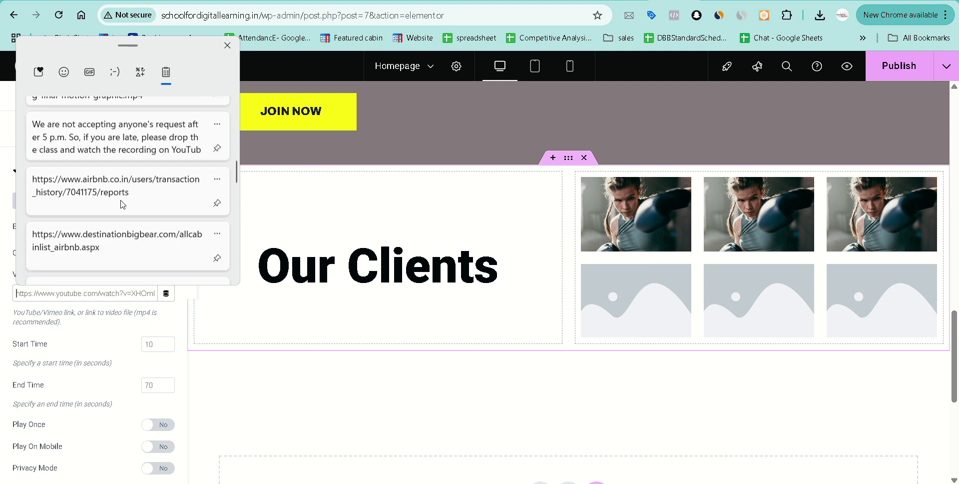
{"action": "scroll", "coordinate": [122, 204], "scroll_direction": "down", "scroll_amount": 1}
{"action": "scroll", "coordinate": [122, 203], "scroll_direction": "up", "scroll_amount": 6}
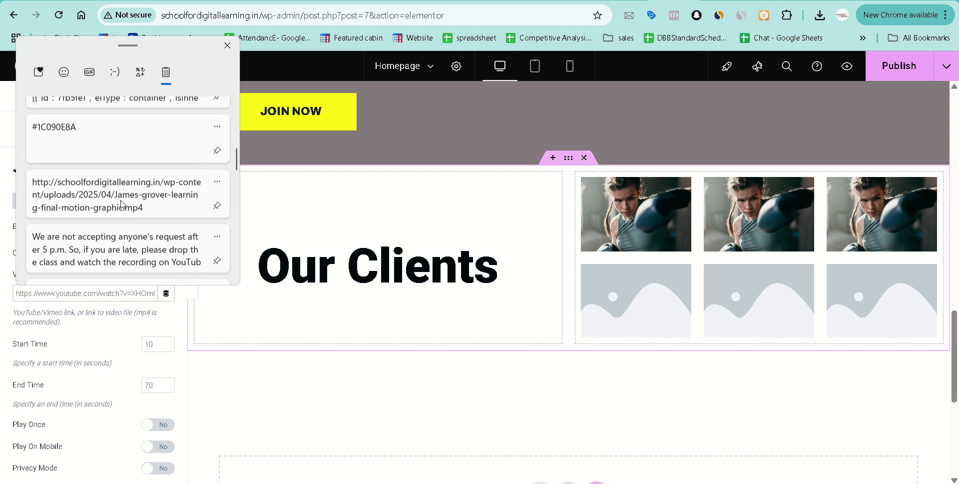
{"action": "left_click", "coordinate": [123, 204]}
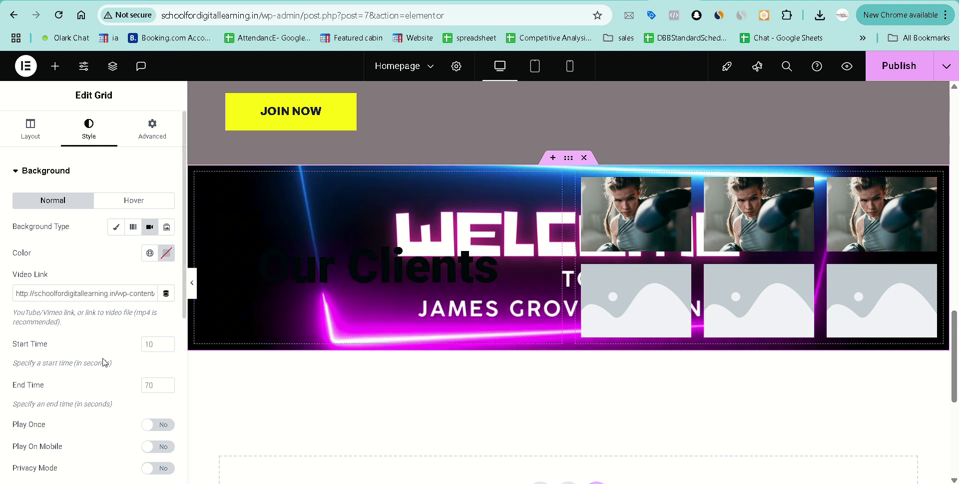
{"action": "scroll", "coordinate": [103, 362], "scroll_direction": "down", "scroll_amount": 3}
{"action": "scroll", "coordinate": [103, 362], "scroll_direction": "down", "scroll_amount": 3}
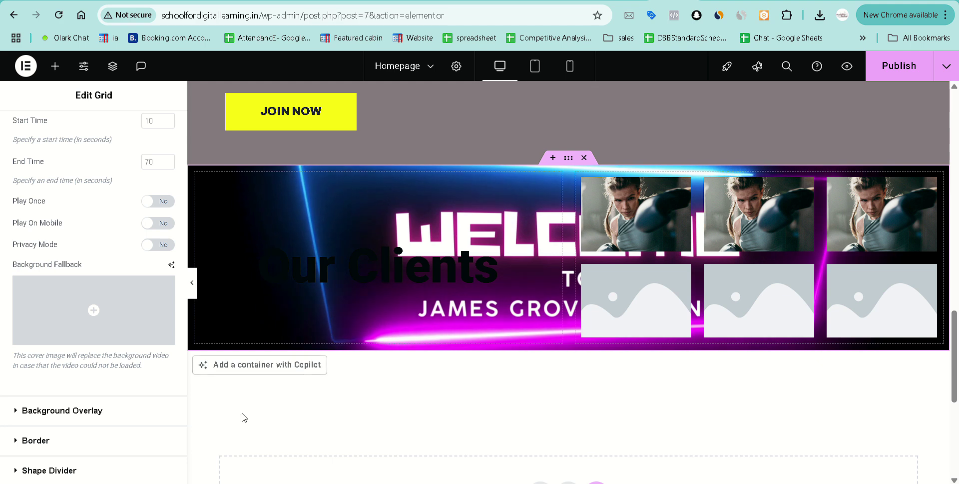
{"action": "scroll", "coordinate": [80, 387], "scroll_direction": "down", "scroll_amount": 2}
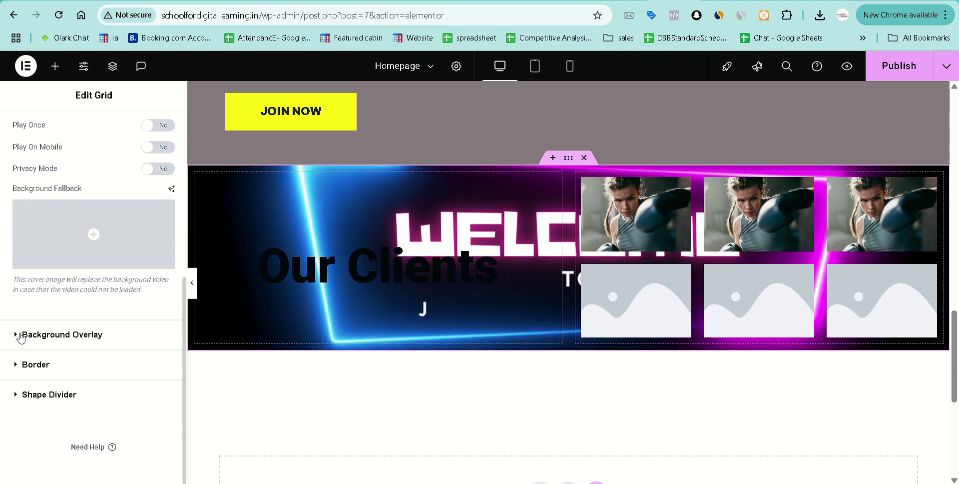
Enable a Classic background overlay, leaving the overlay image empty.
{"action": "left_click", "coordinate": [22, 337]}
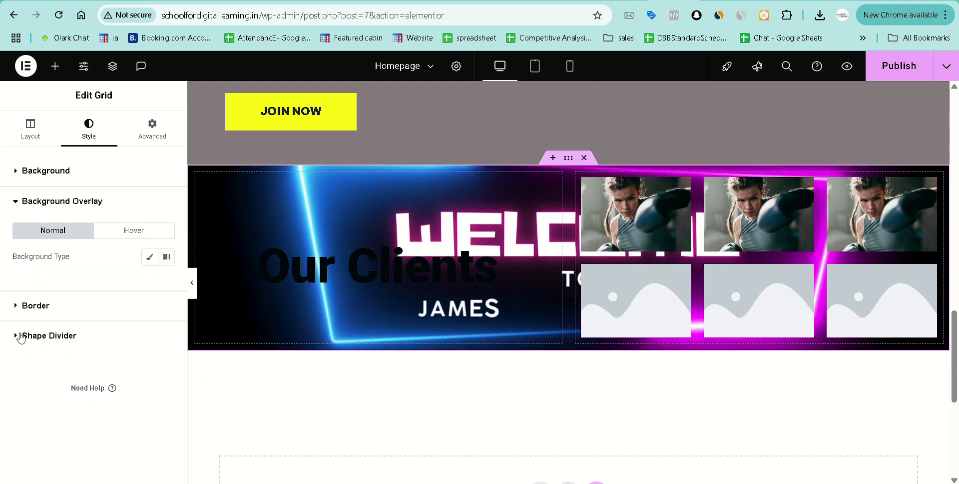
{"action": "left_click", "coordinate": [149, 258]}
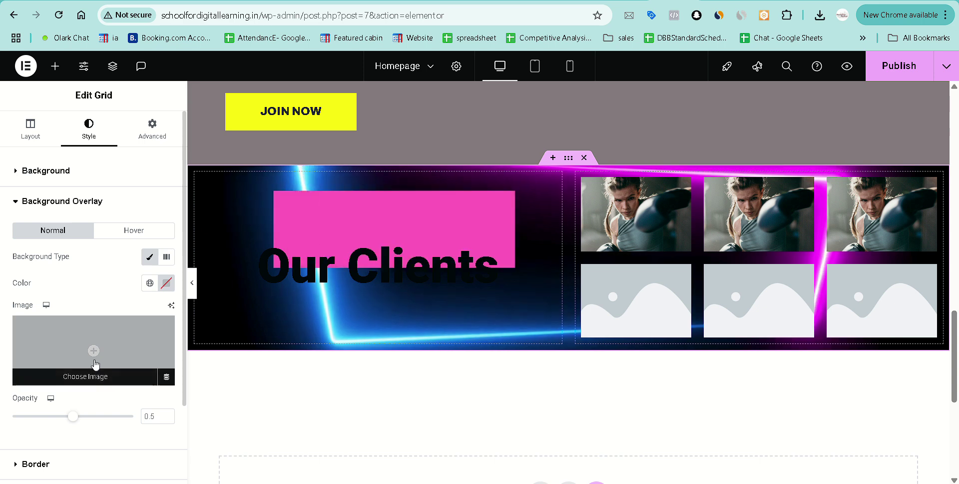
{"action": "left_click", "coordinate": [66, 384]}
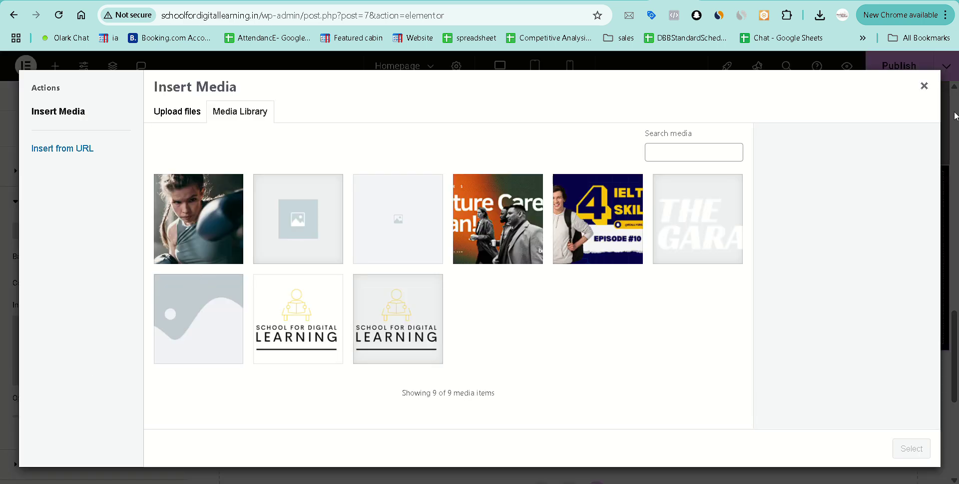
{"action": "left_click", "coordinate": [924, 89]}
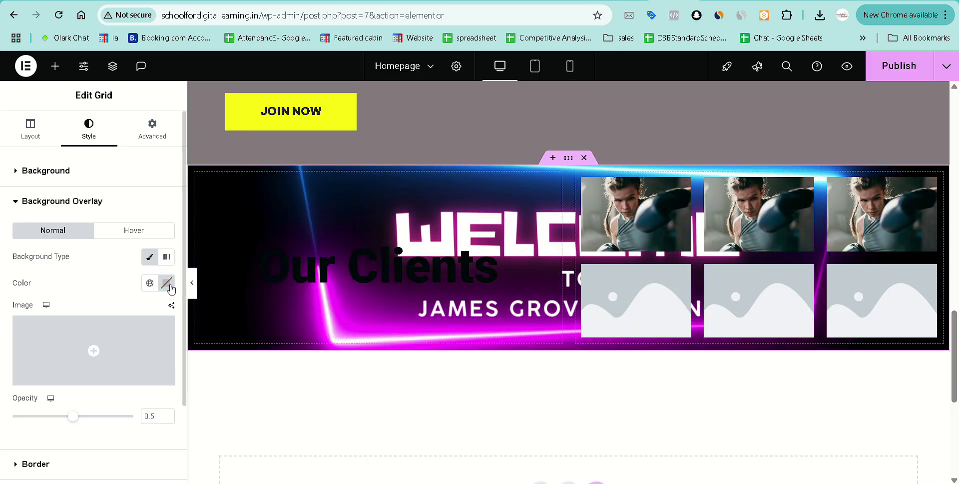
Set the overlay colour to red #D30A0A.
{"action": "left_click", "coordinate": [167, 283]}
{"action": "left_click_drag", "start_coordinate": [167, 424], "coordinate": [239, 423]}
{"action": "left_click", "coordinate": [472, 260]}
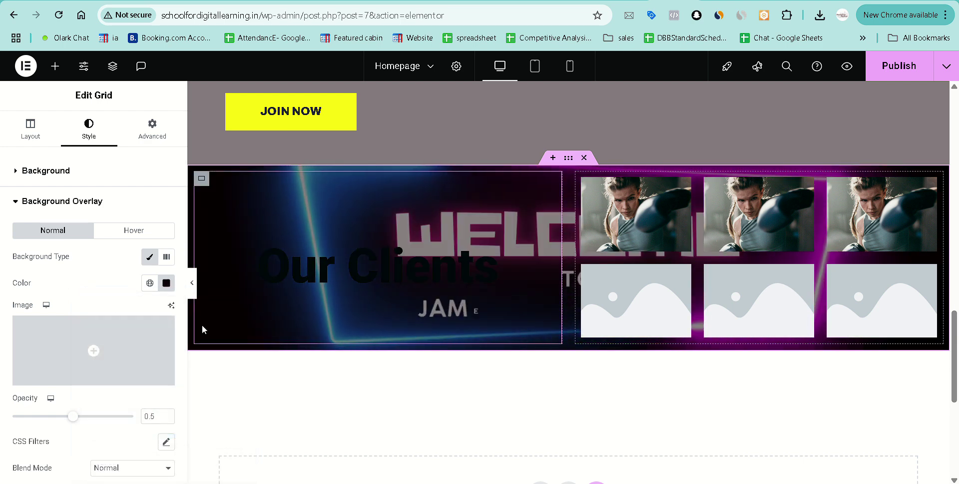
{"action": "left_click", "coordinate": [166, 283]}
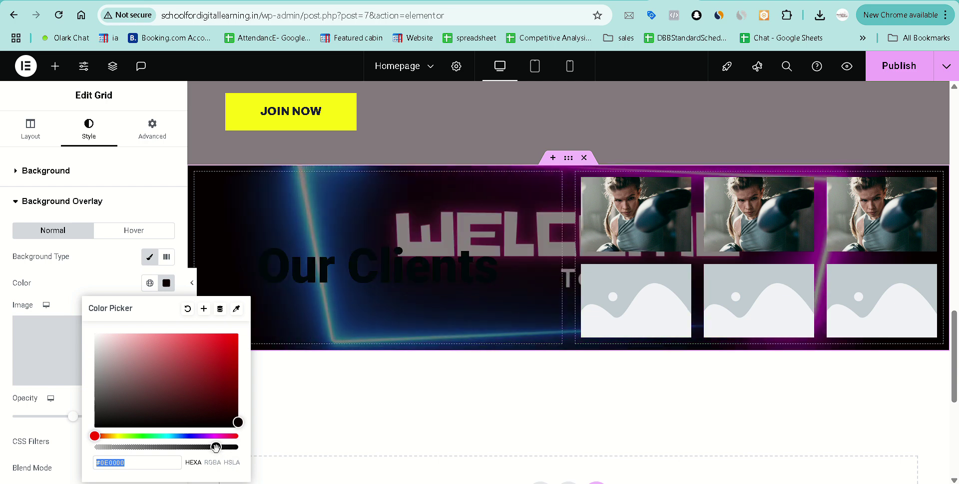
{"action": "left_click_drag", "start_coordinate": [216, 447], "coordinate": [245, 447]}
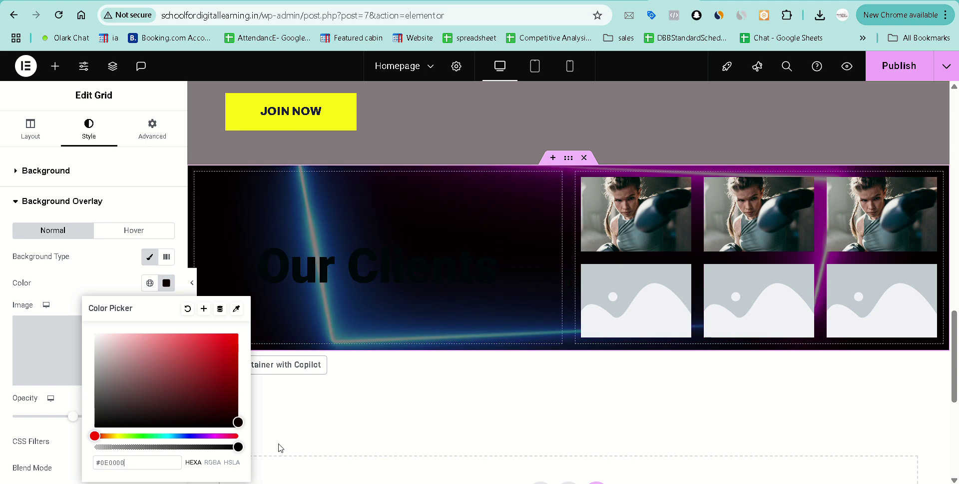
{"action": "left_click", "coordinate": [234, 447]}
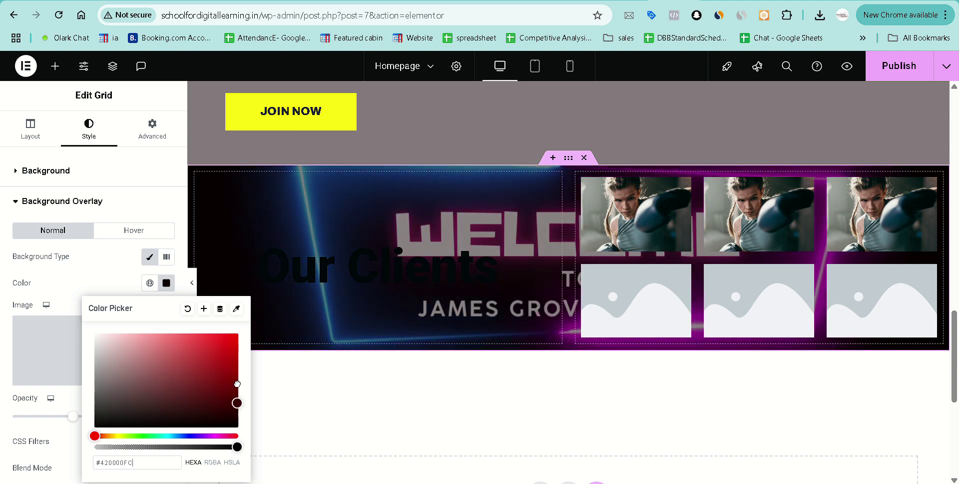
{"action": "left_click_drag", "start_coordinate": [238, 384], "coordinate": [232, 351]}
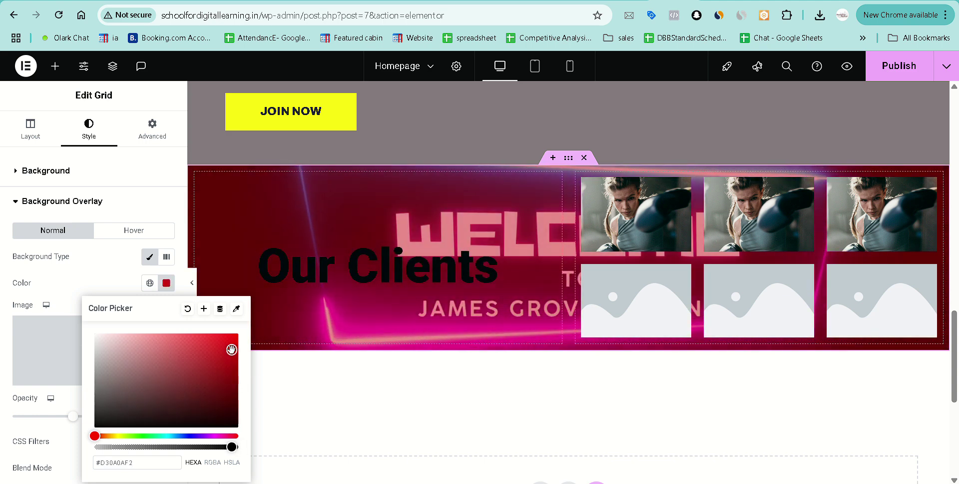
{"action": "left_click", "coordinate": [94, 273]}
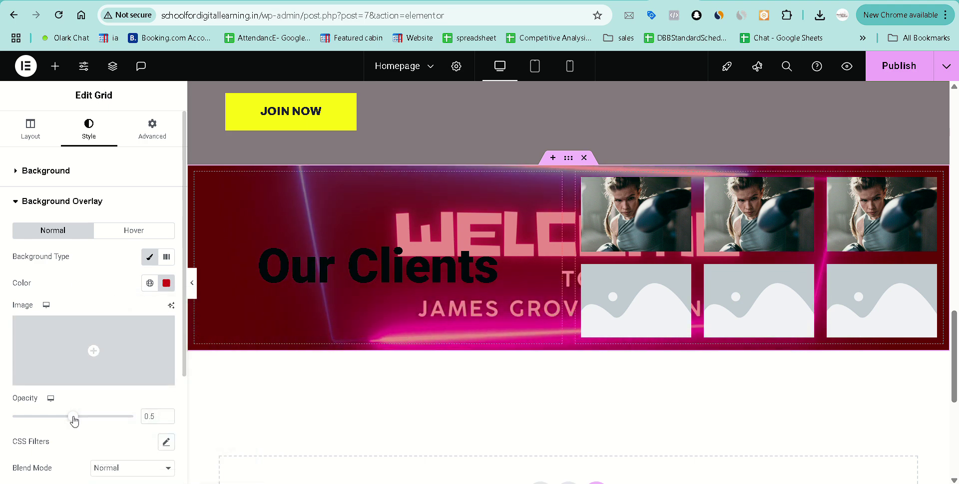
Make the red overlay colour fully opaque and set the overlay opacity to 0.6.
{"action": "left_click_drag", "start_coordinate": [74, 420], "coordinate": [100, 421]}
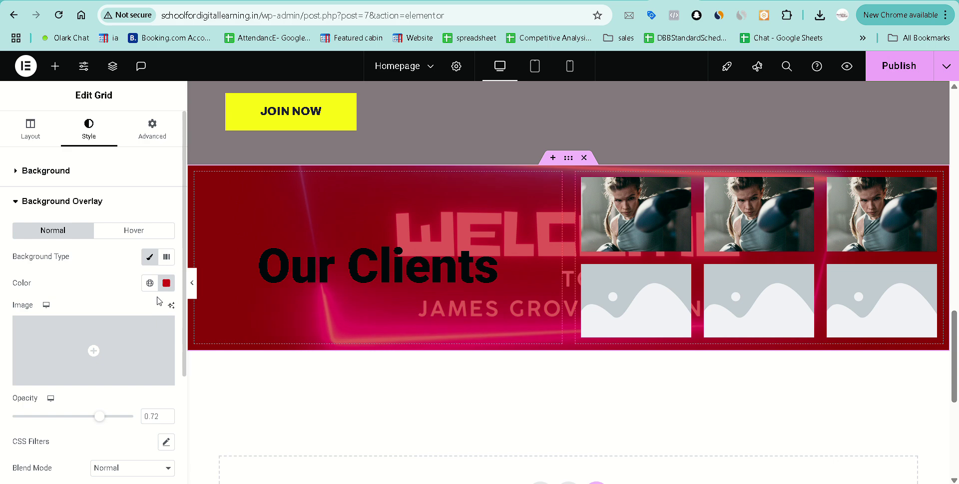
{"action": "left_click", "coordinate": [167, 283]}
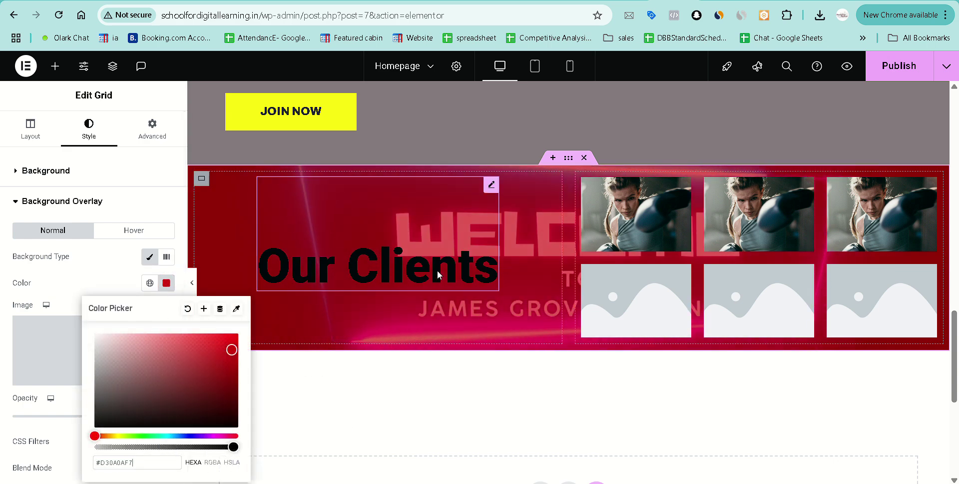
{"action": "left_click", "coordinate": [420, 411]}
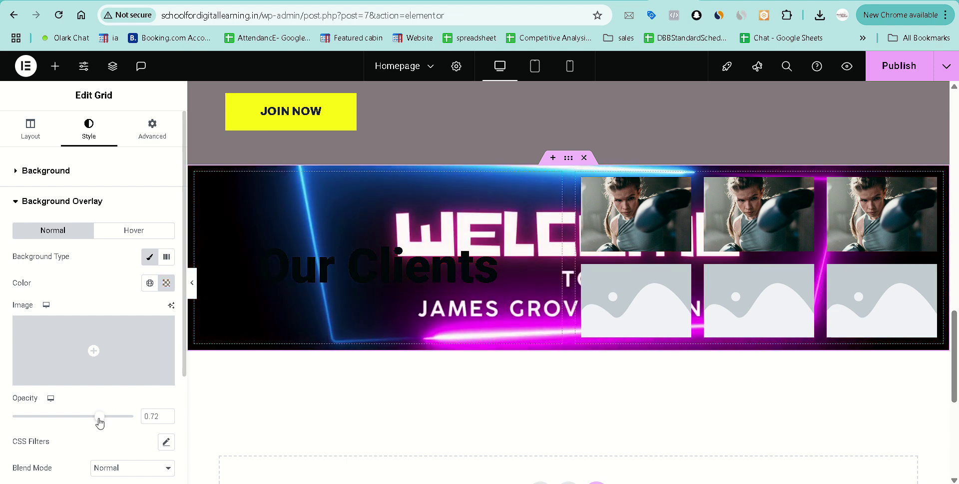
{"action": "left_click_drag", "start_coordinate": [100, 416], "coordinate": [130, 416]}
{"action": "left_click", "coordinate": [162, 289]}
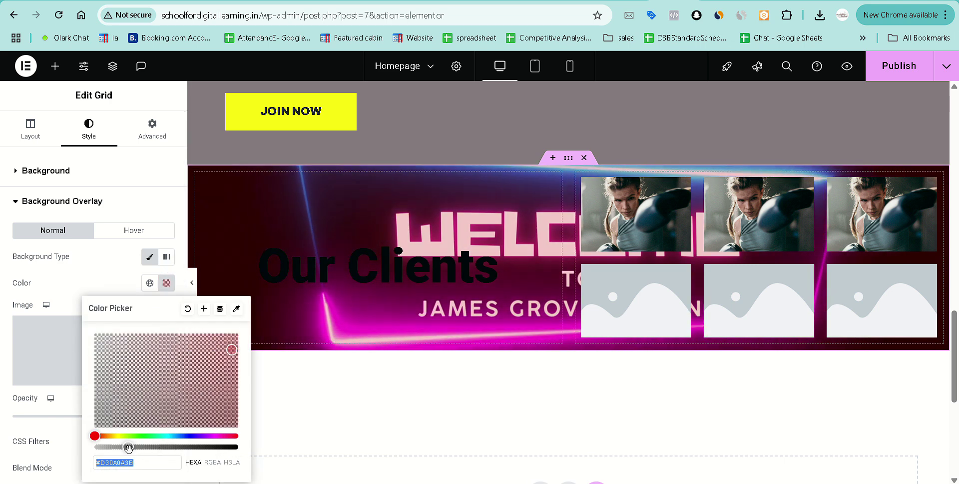
{"action": "left_click_drag", "start_coordinate": [129, 448], "coordinate": [232, 449]}
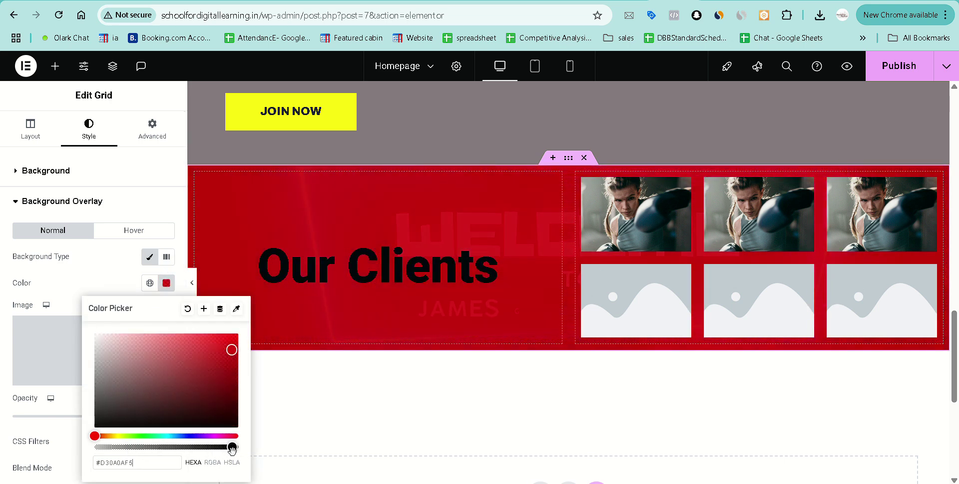
{"action": "left_click", "coordinate": [339, 437]}
{"action": "left_click", "coordinate": [99, 416]}
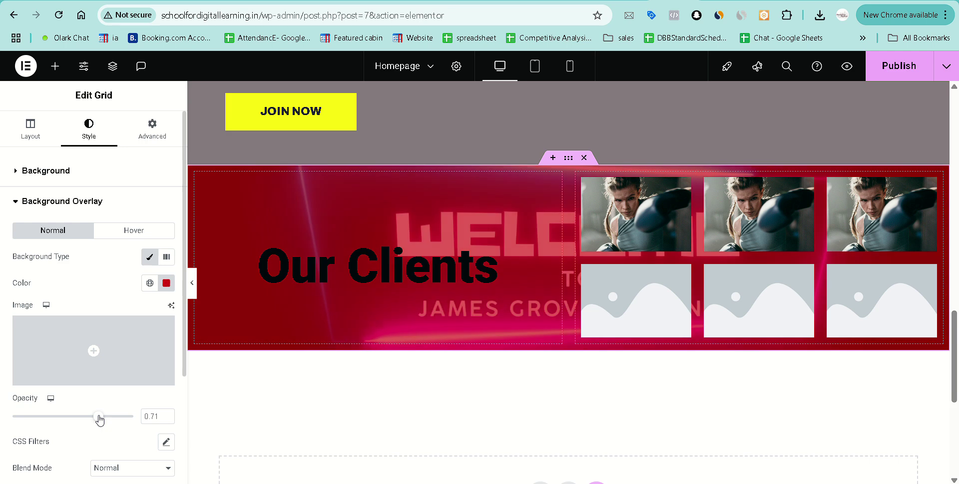
{"action": "left_click_drag", "start_coordinate": [99, 417], "coordinate": [87, 420]}
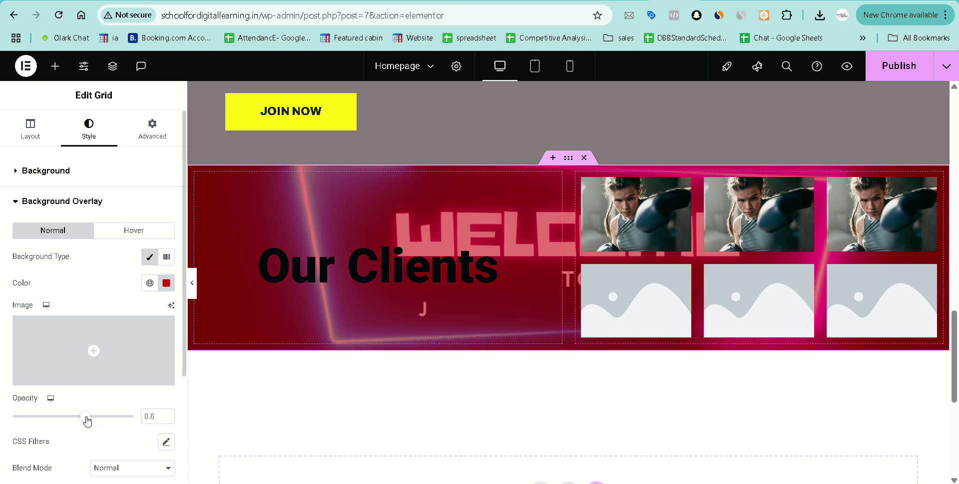